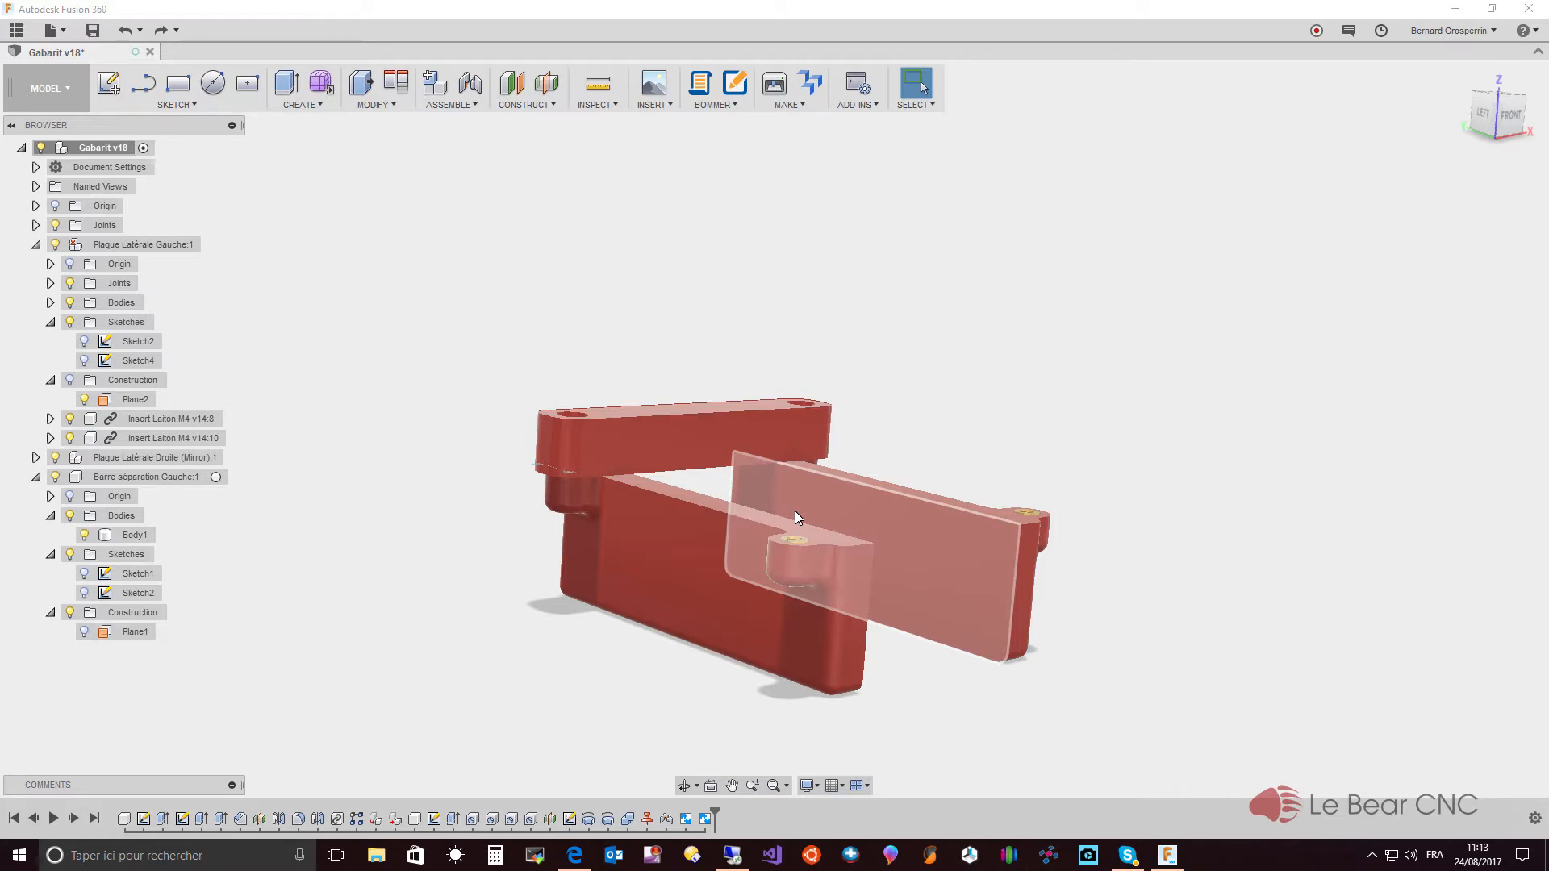
click(792, 494)
click(729, 456)
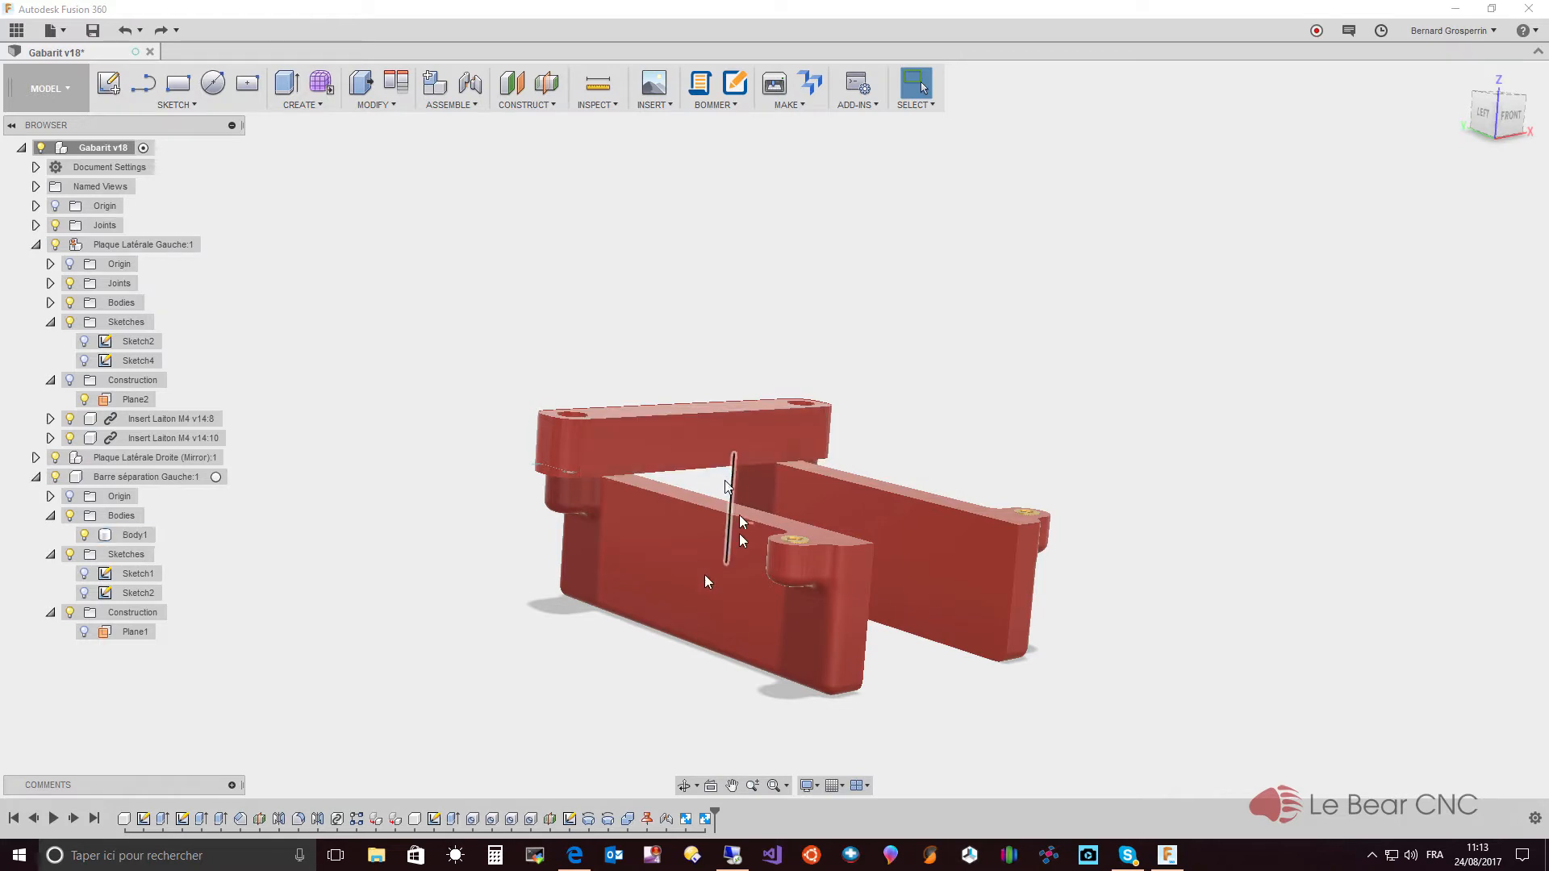
click(612, 677)
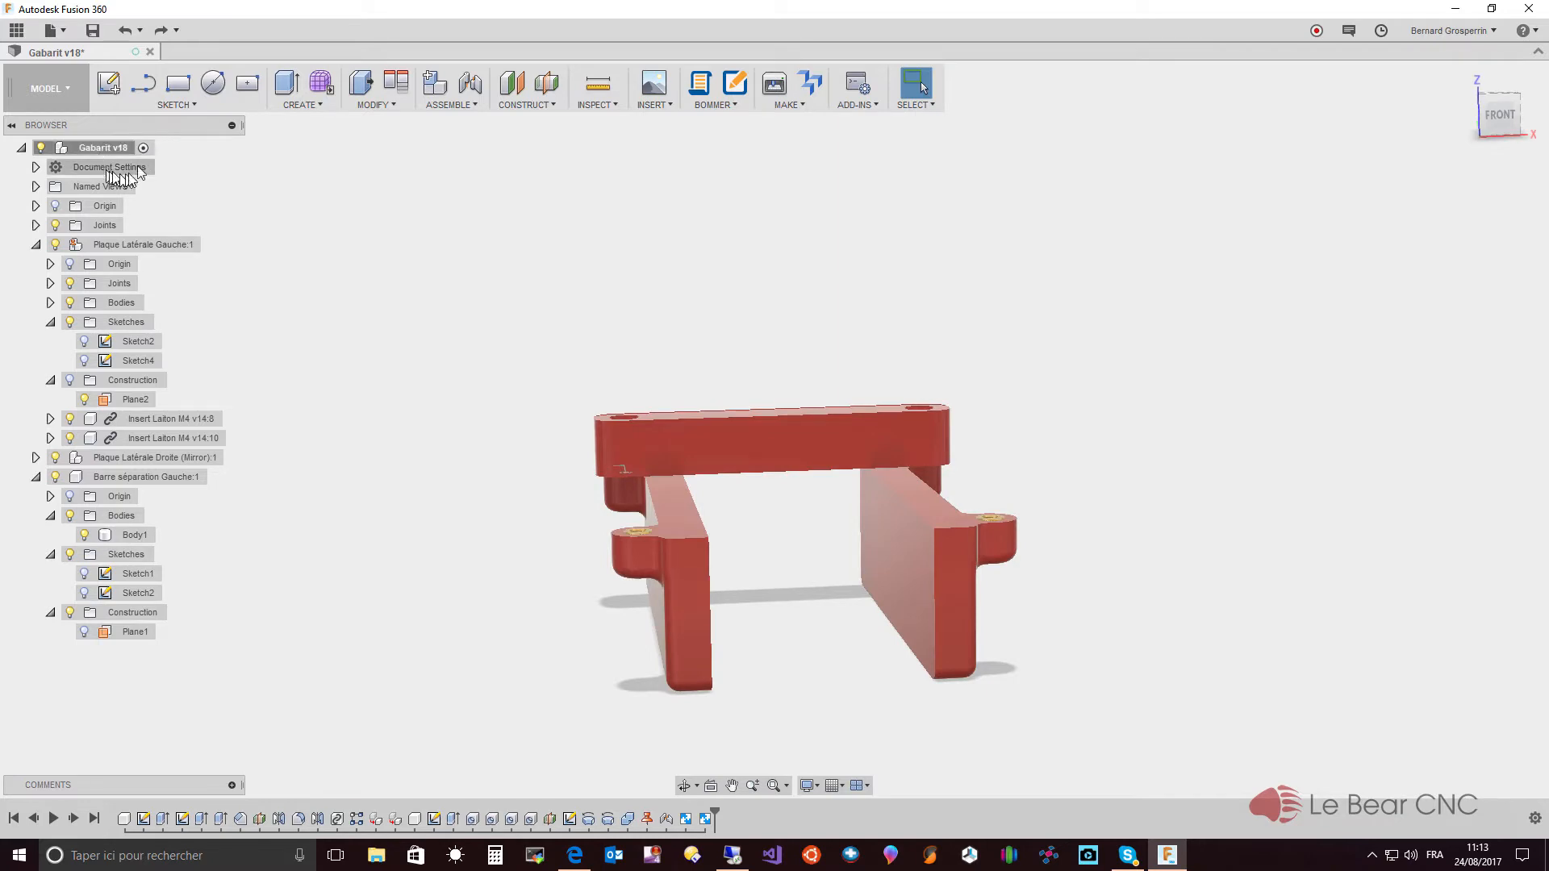
- Activate the Barre séparation Gauche component and create a sketch on the underside face of its bar
click(217, 478)
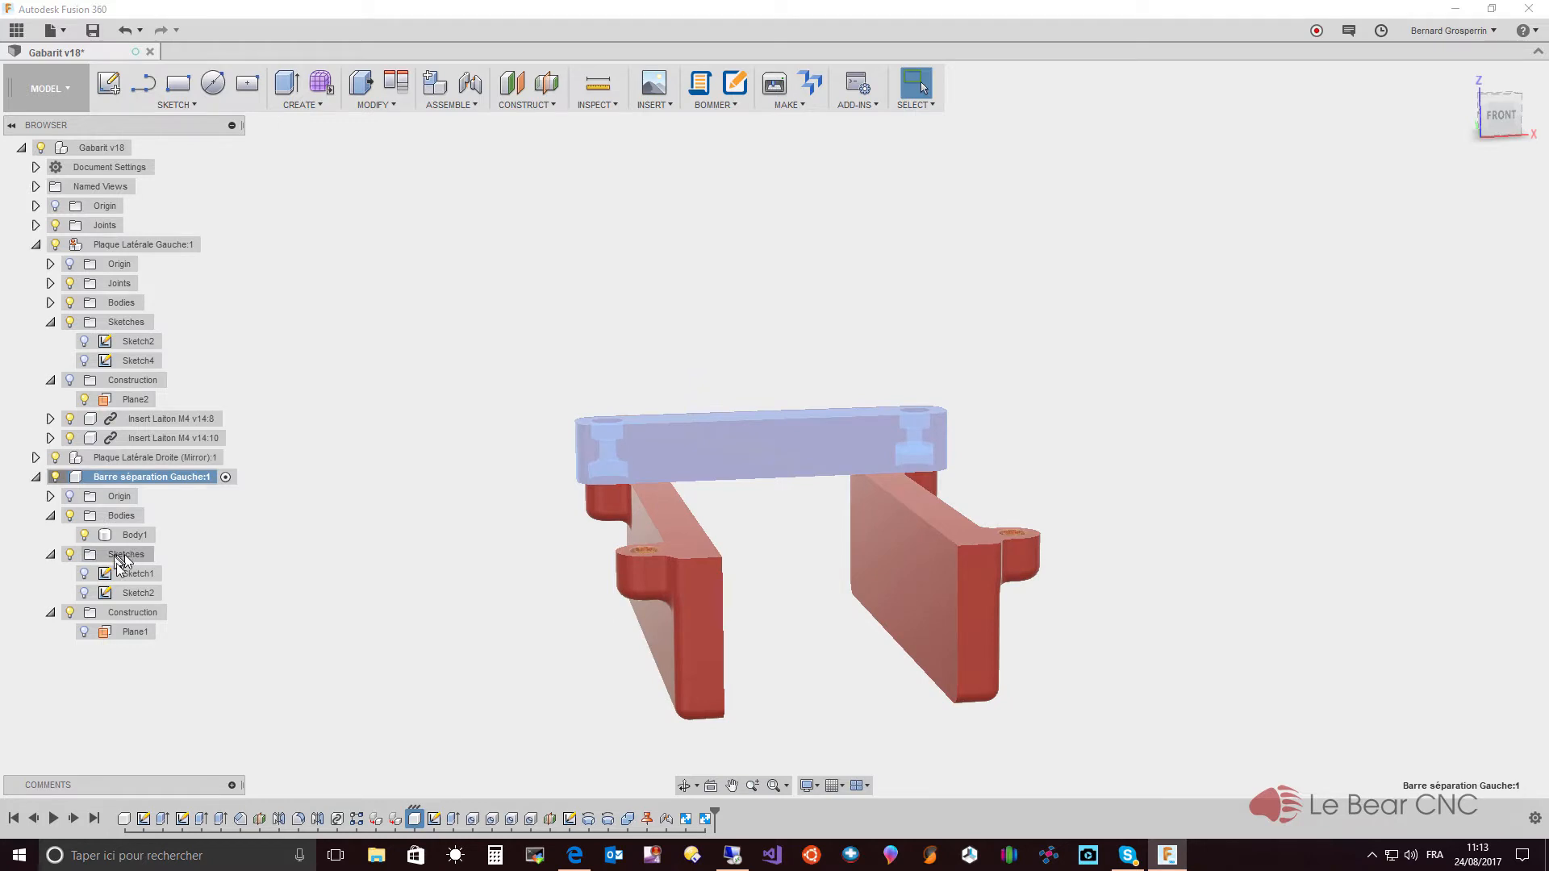
scroll(705, 578, up, 5)
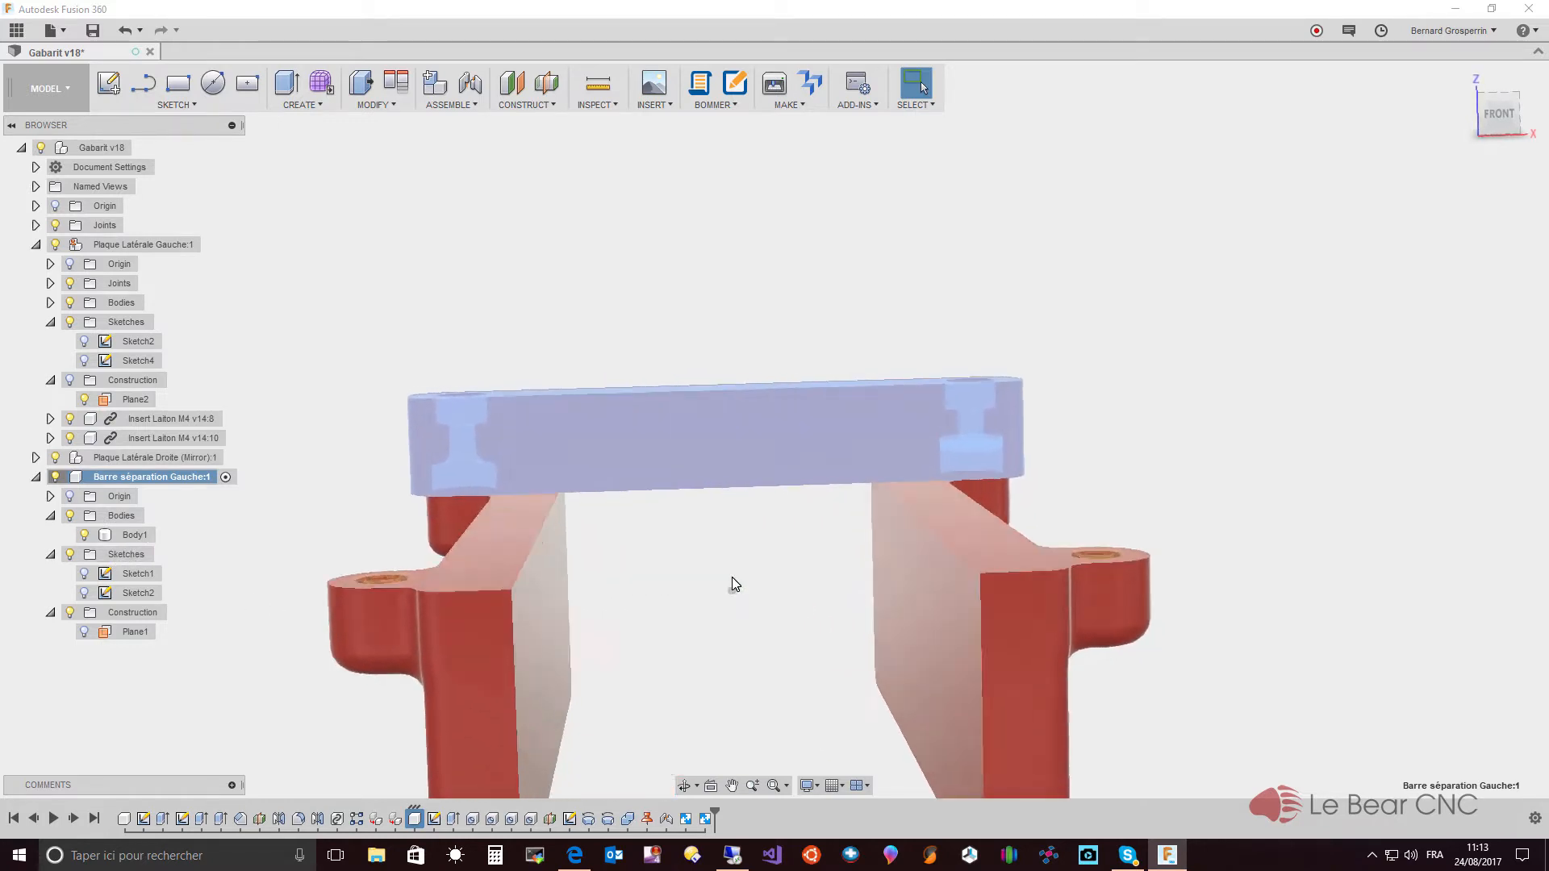
shift+middle_drag(732, 578, 695, 703)
click(683, 618)
click(696, 703)
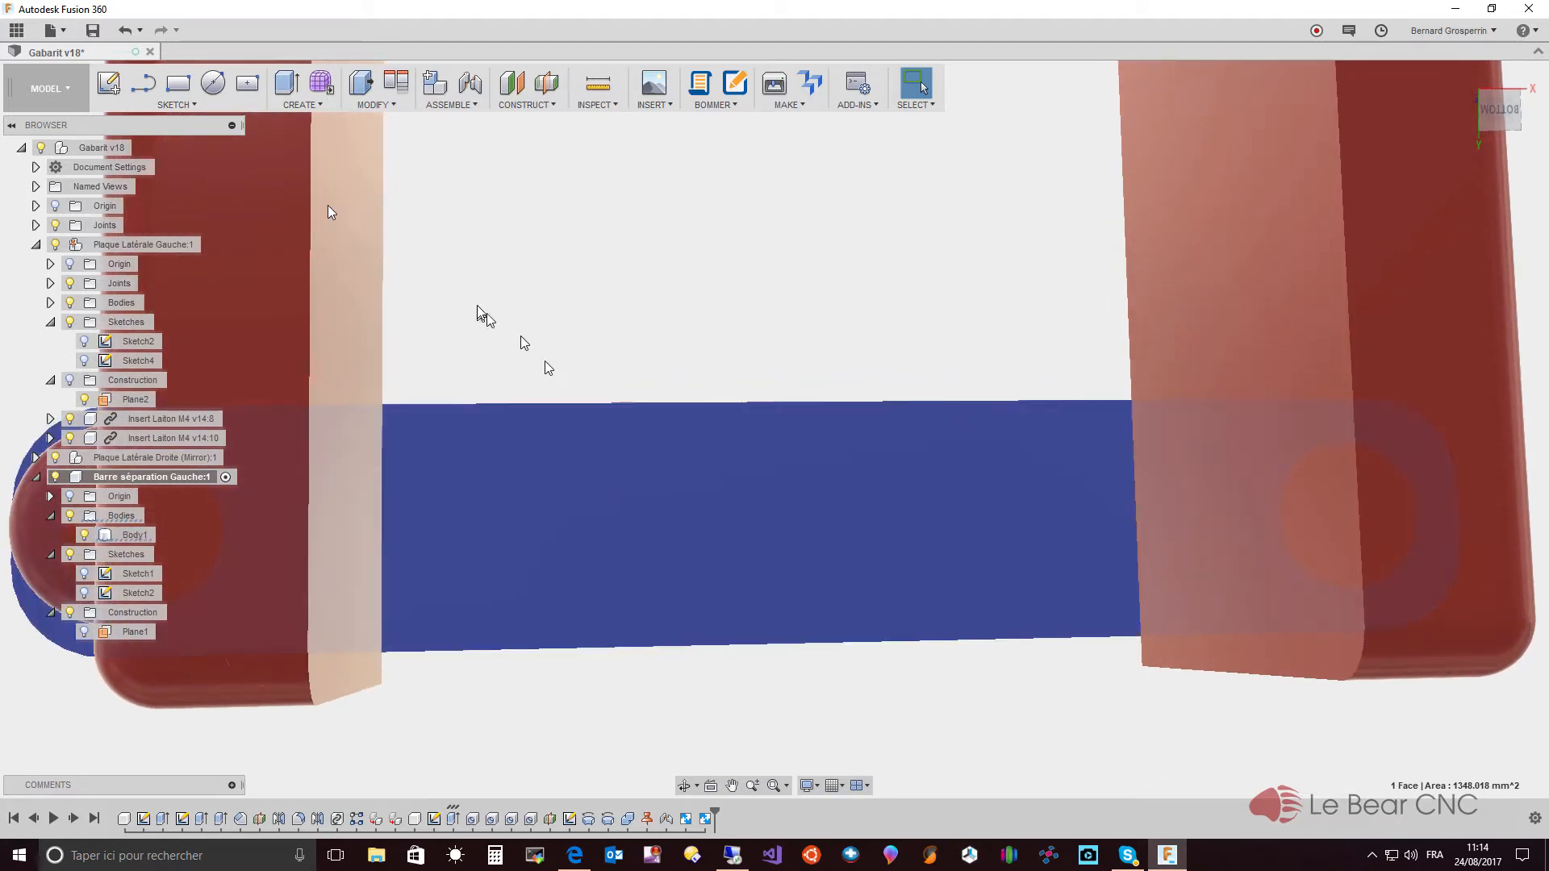
click(190, 105)
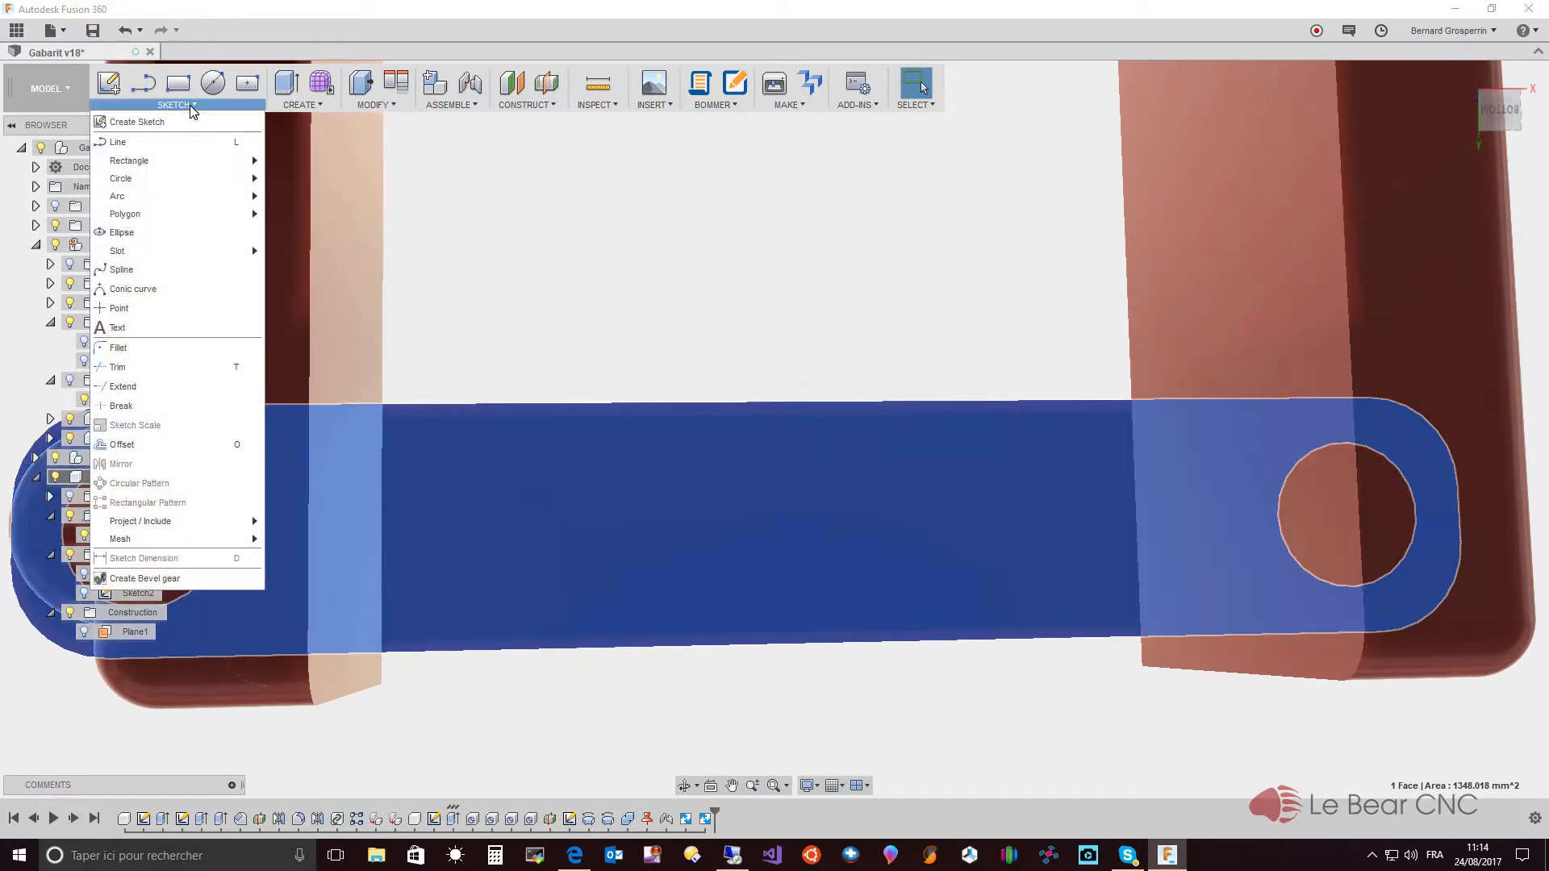
click(186, 119)
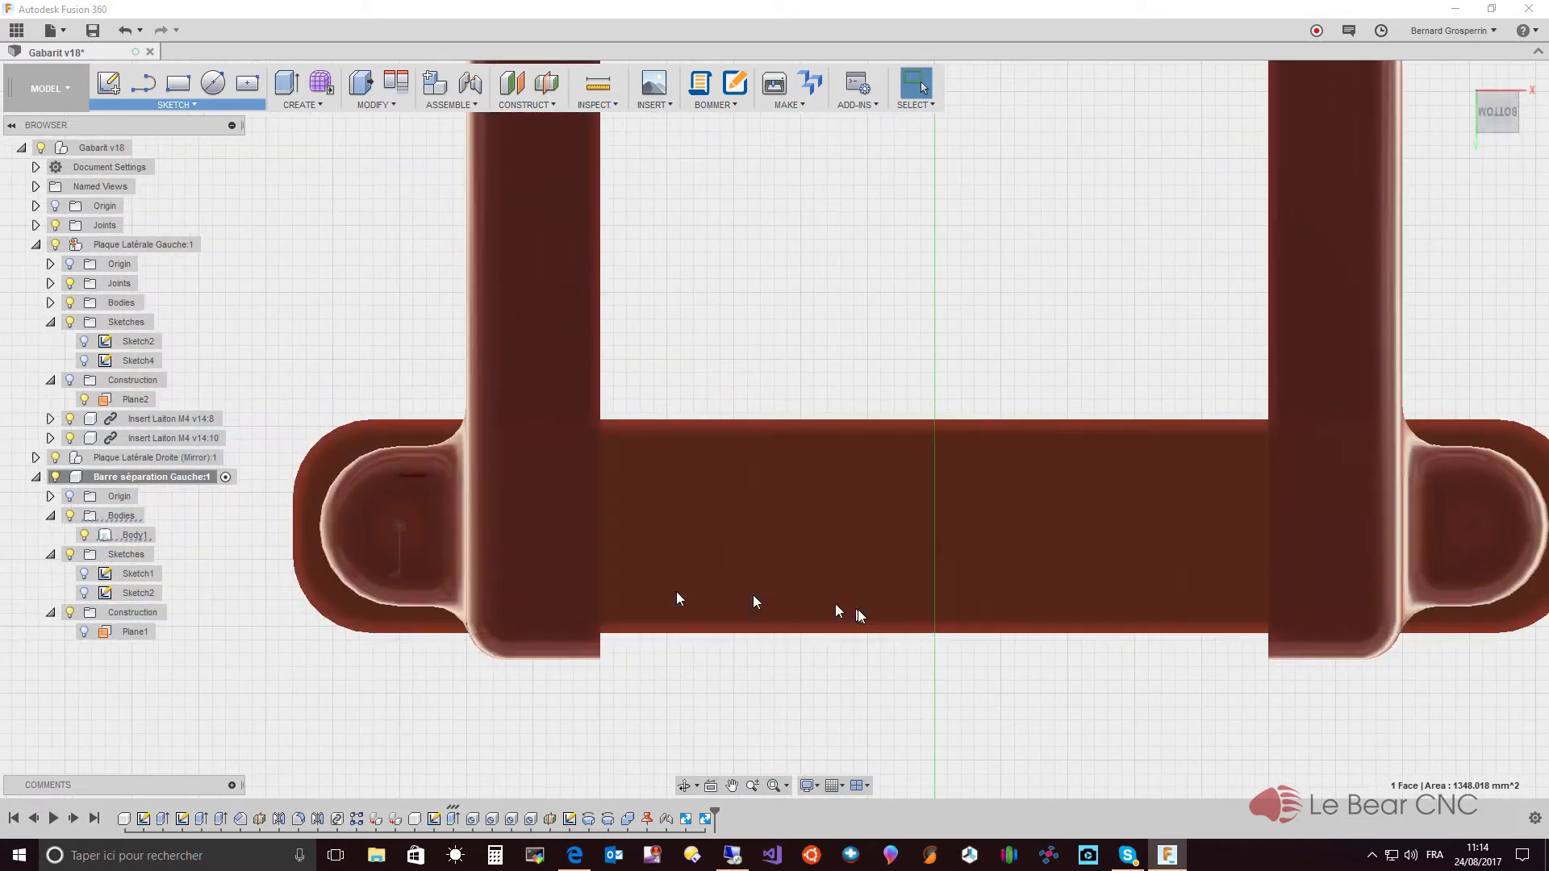
click(929, 539)
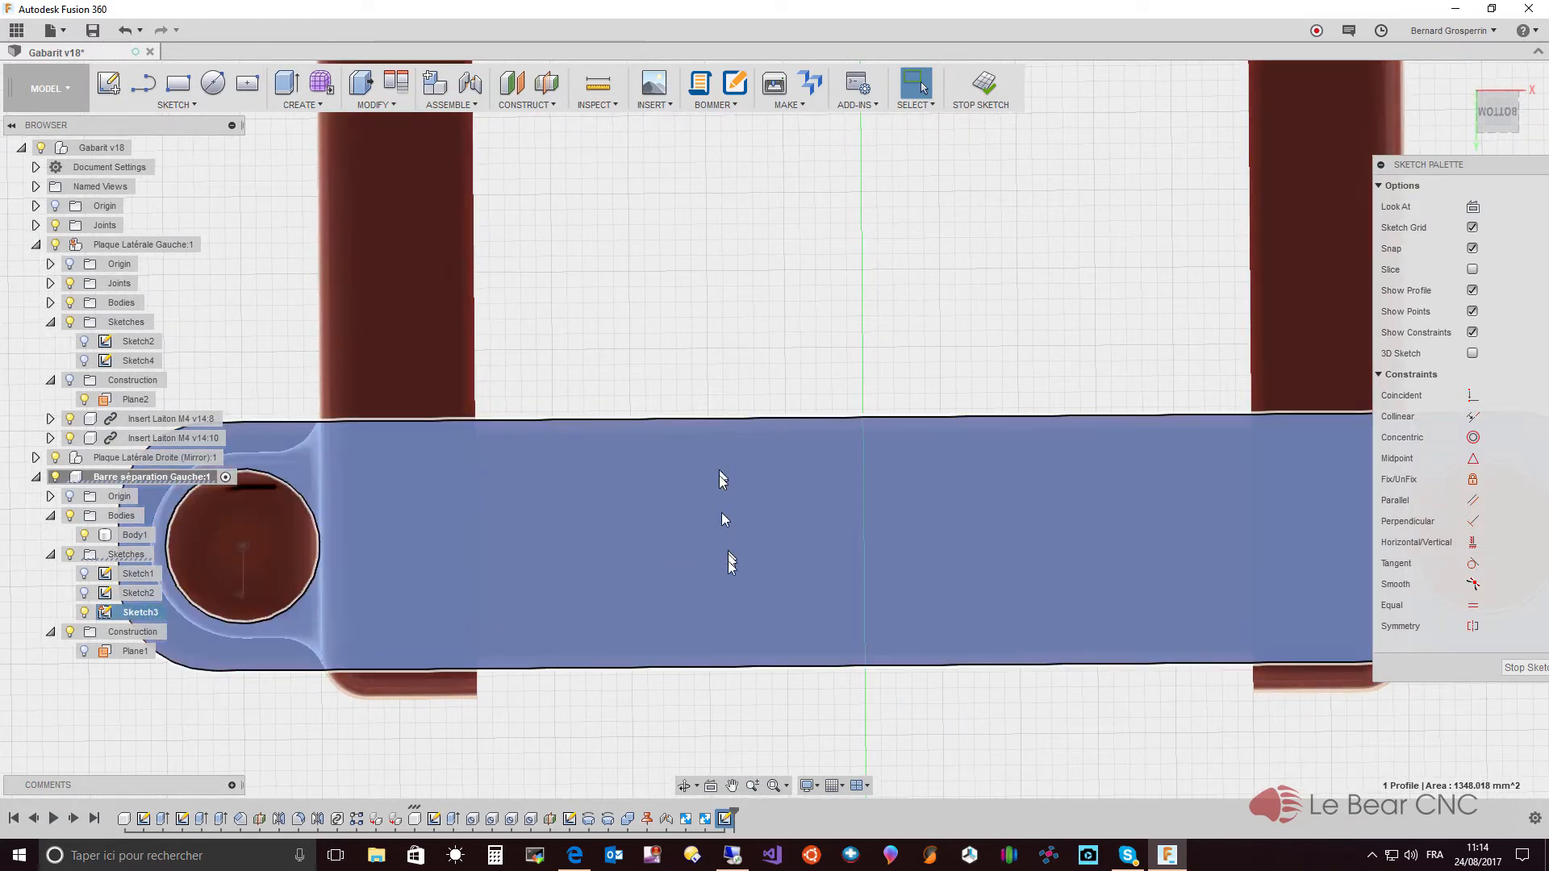
- Project the bar's two long straight edges into the sketch
click(730, 513)
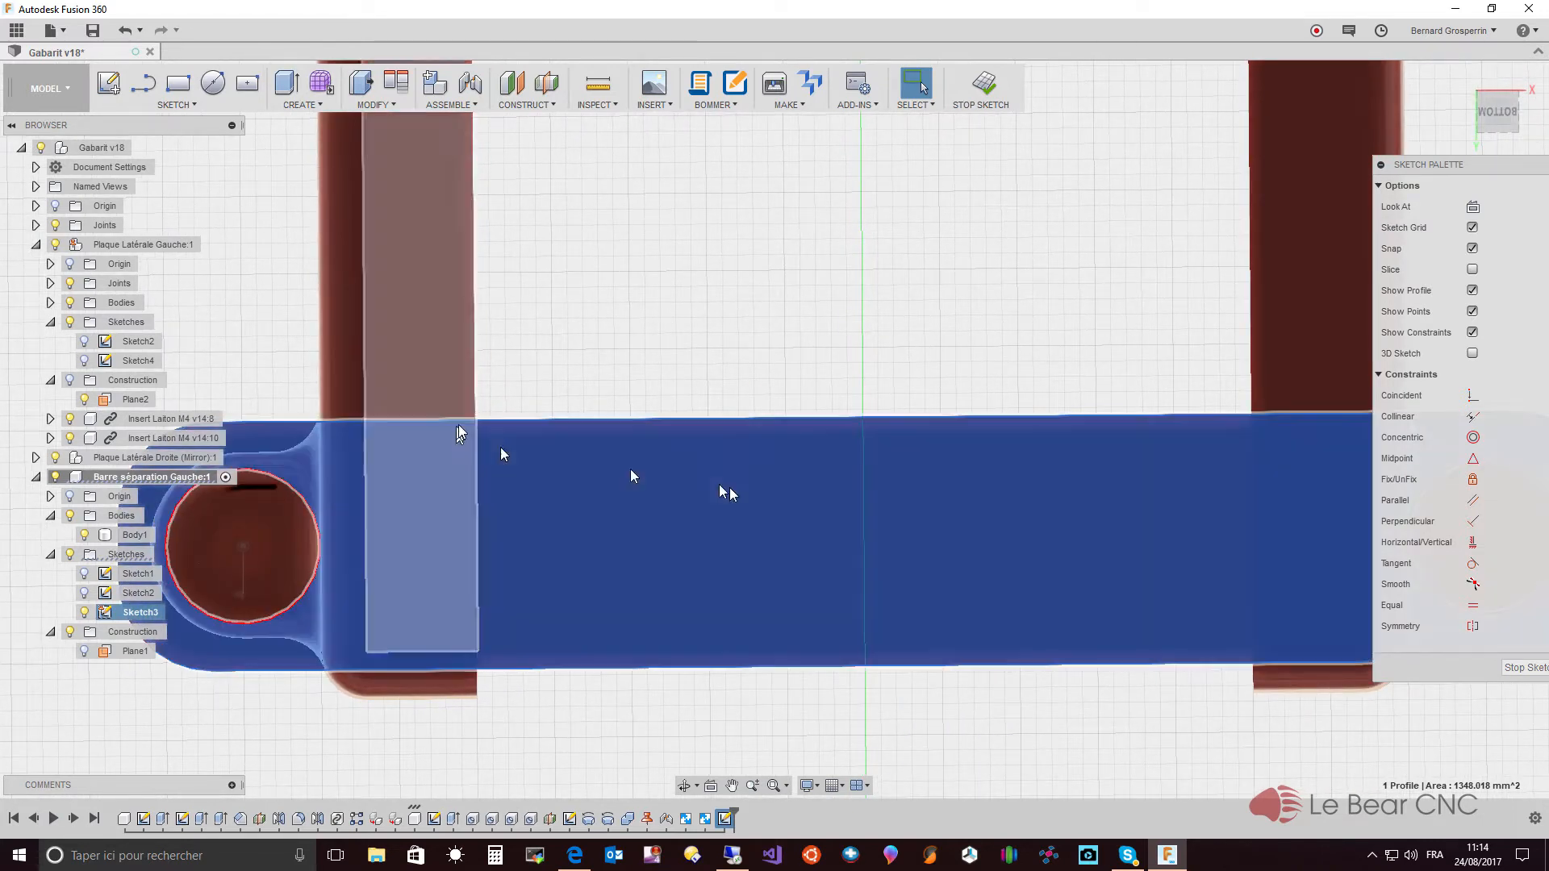
click(187, 102)
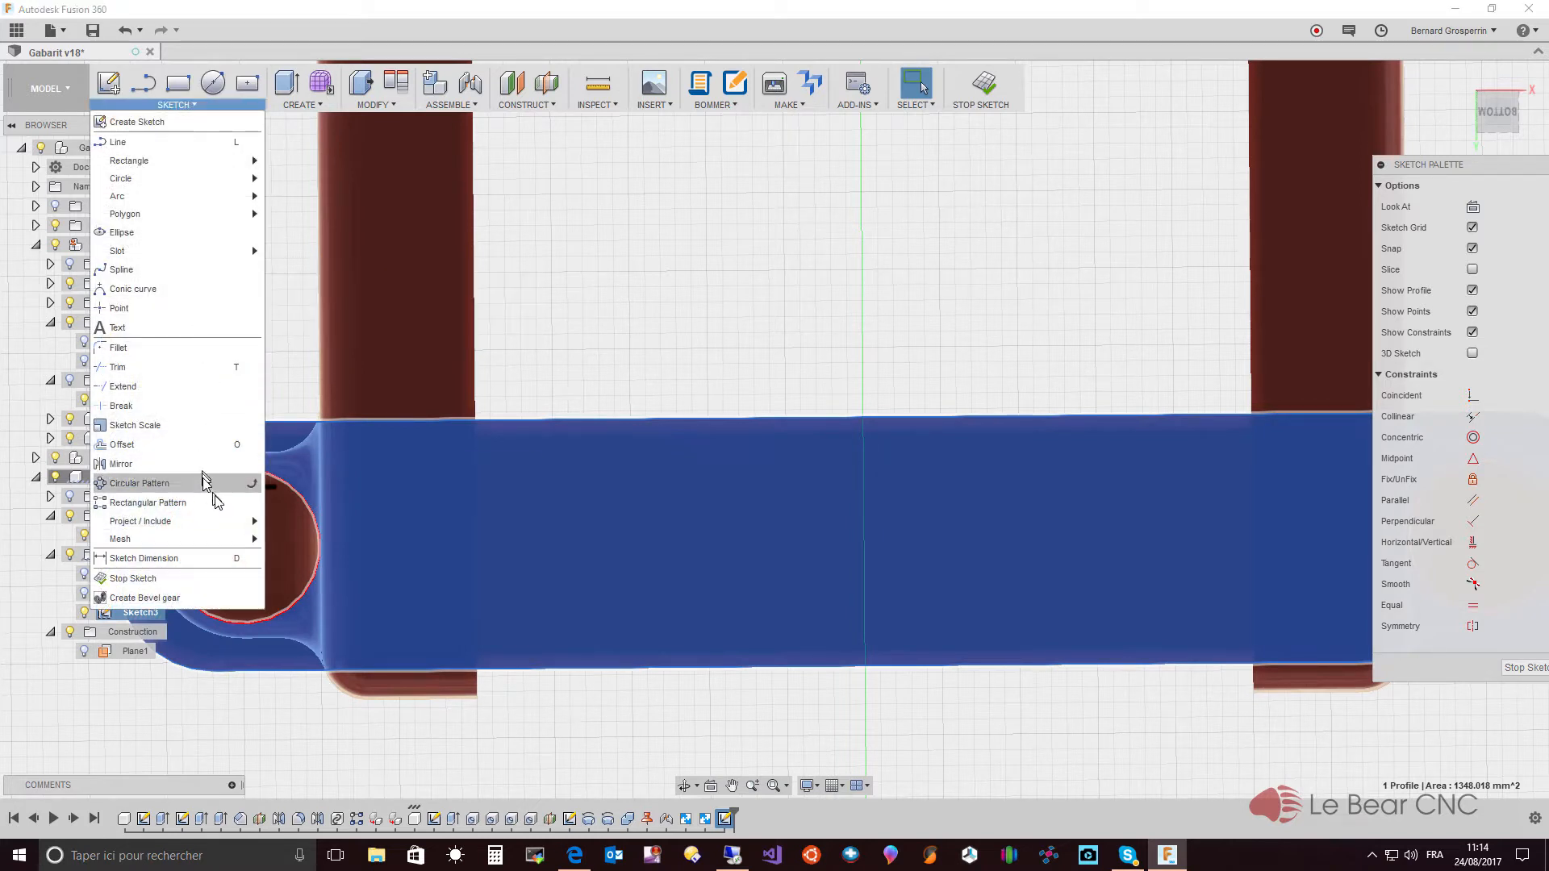
mouse_move(220, 526)
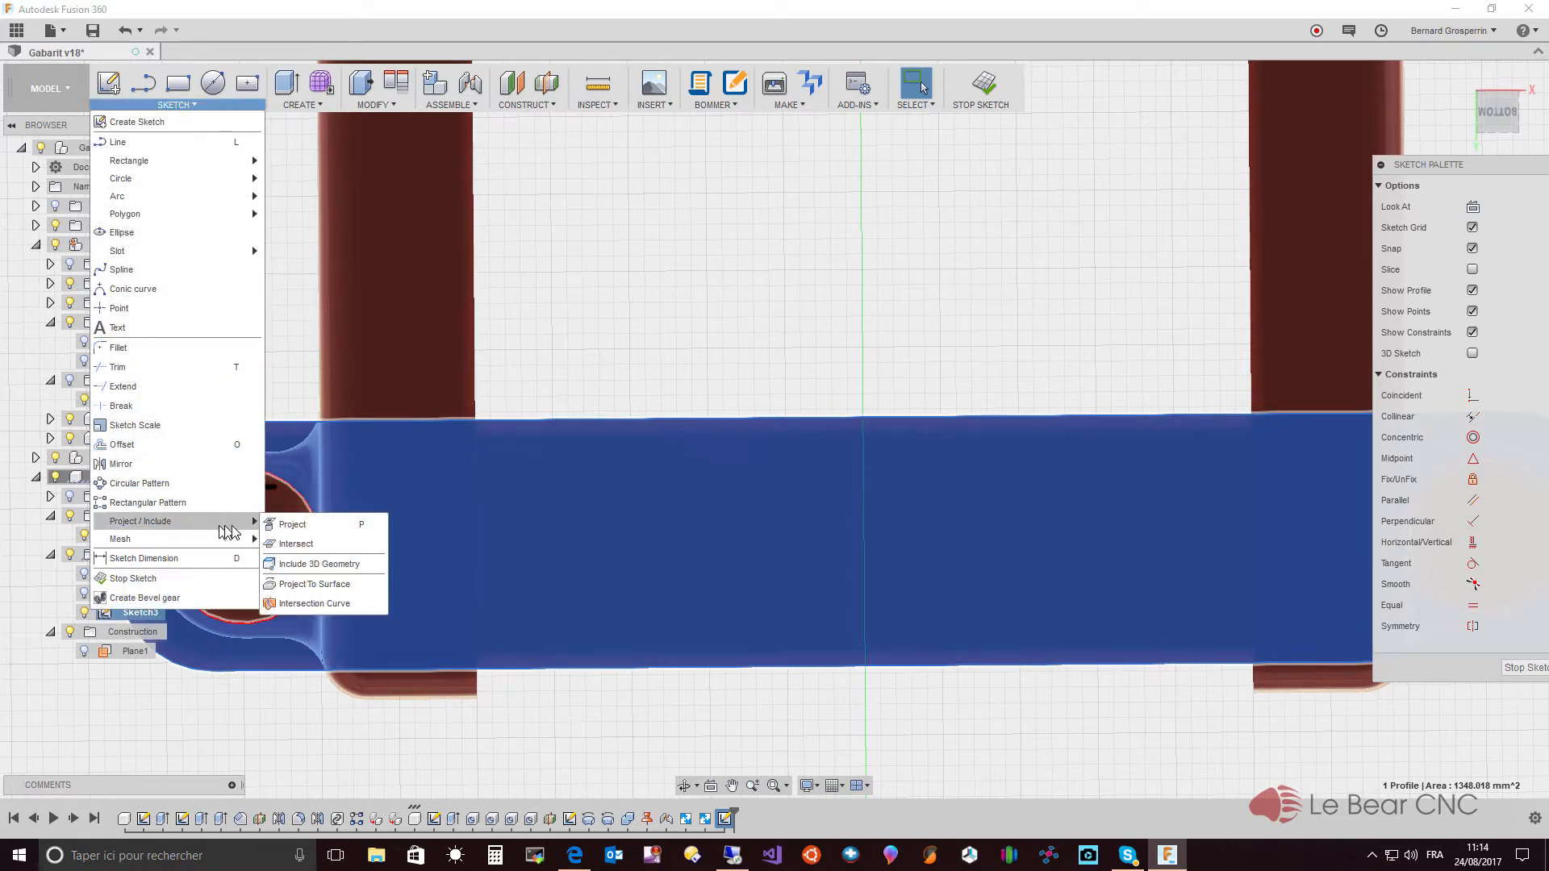
click(292, 526)
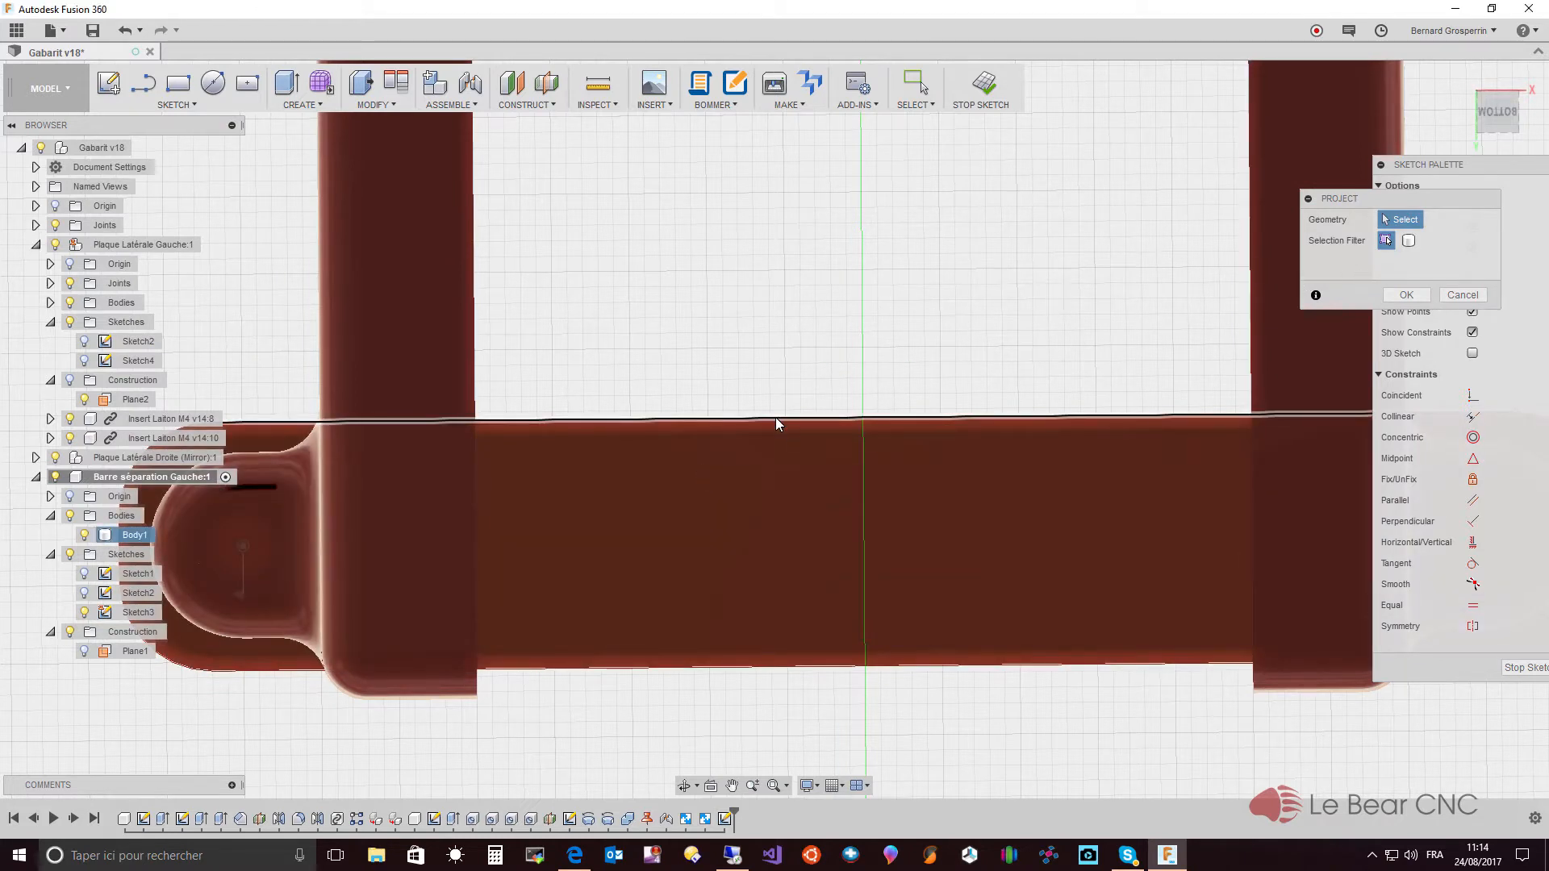
click(775, 669)
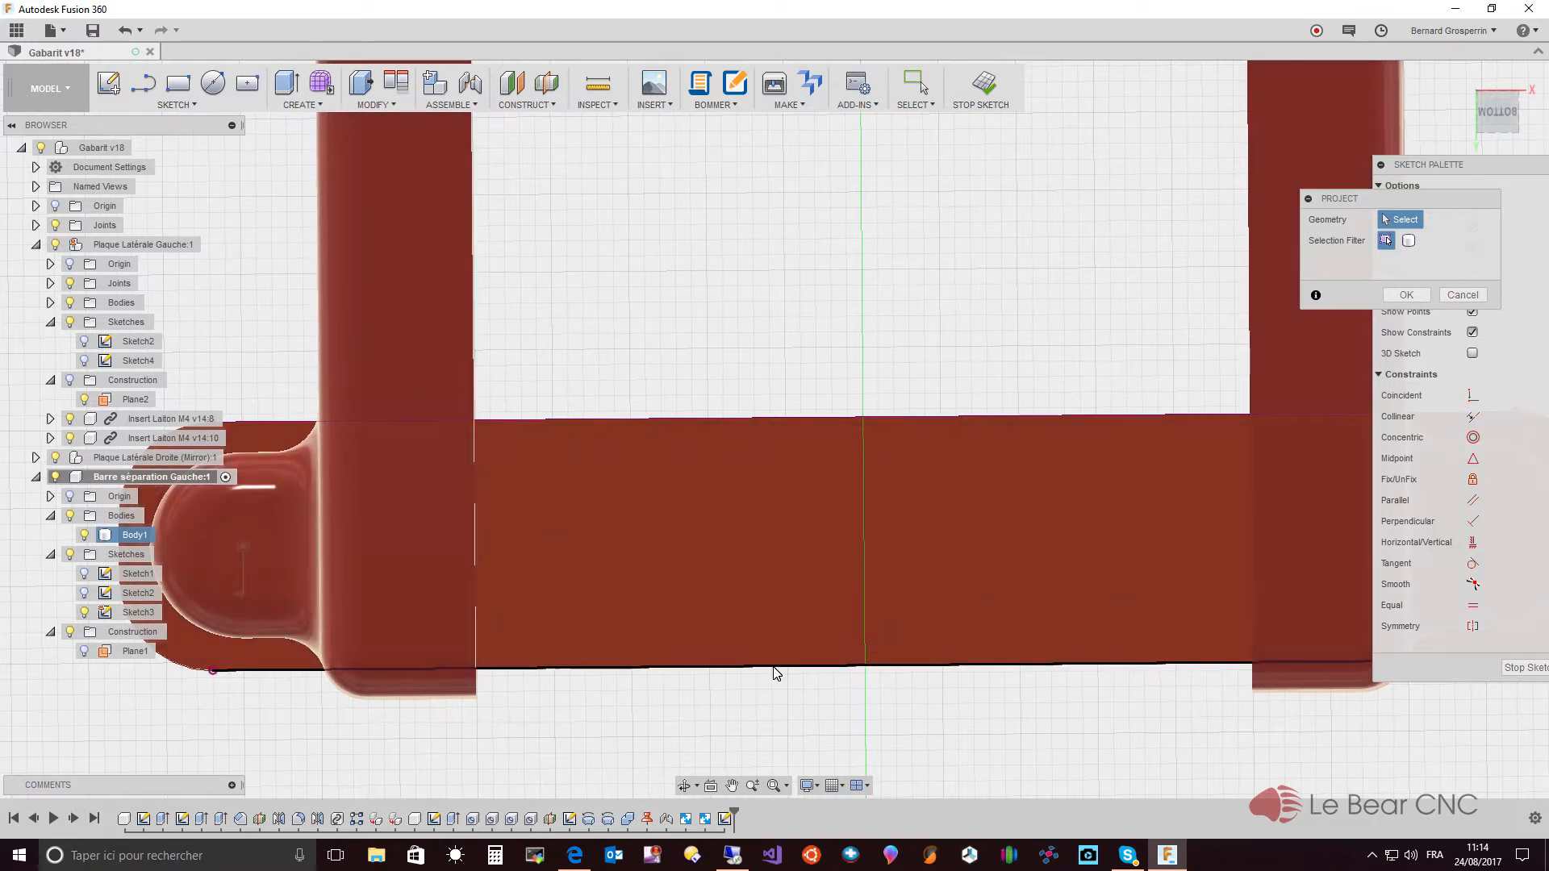
scroll(773, 676, down, 1)
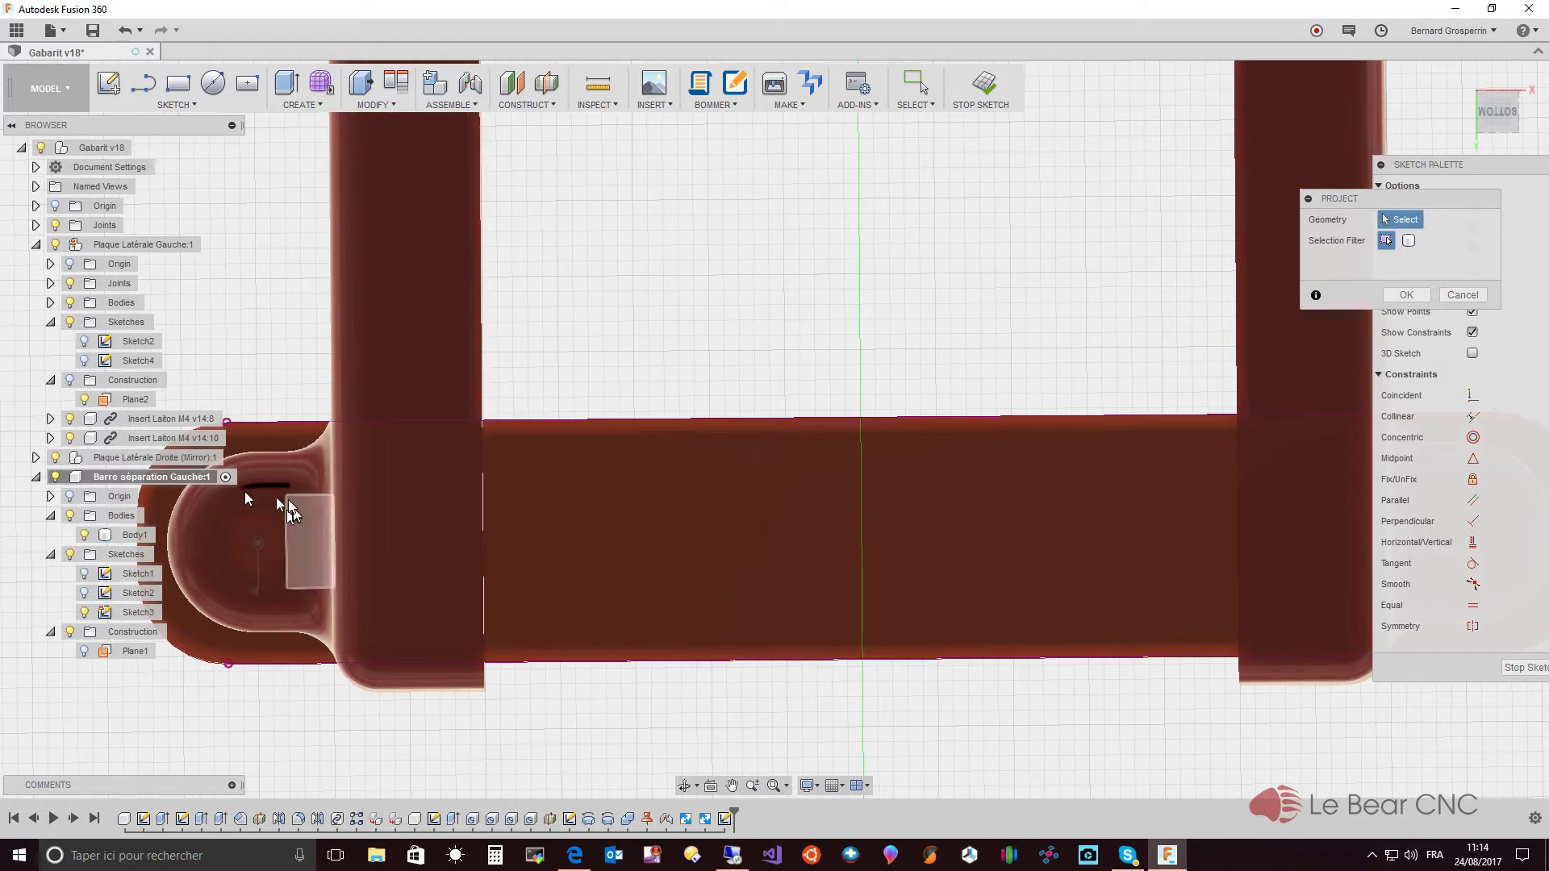
- Project the bar's complete body outline, including its rounded ends, into the sketch using the body selection filter
click(56, 478)
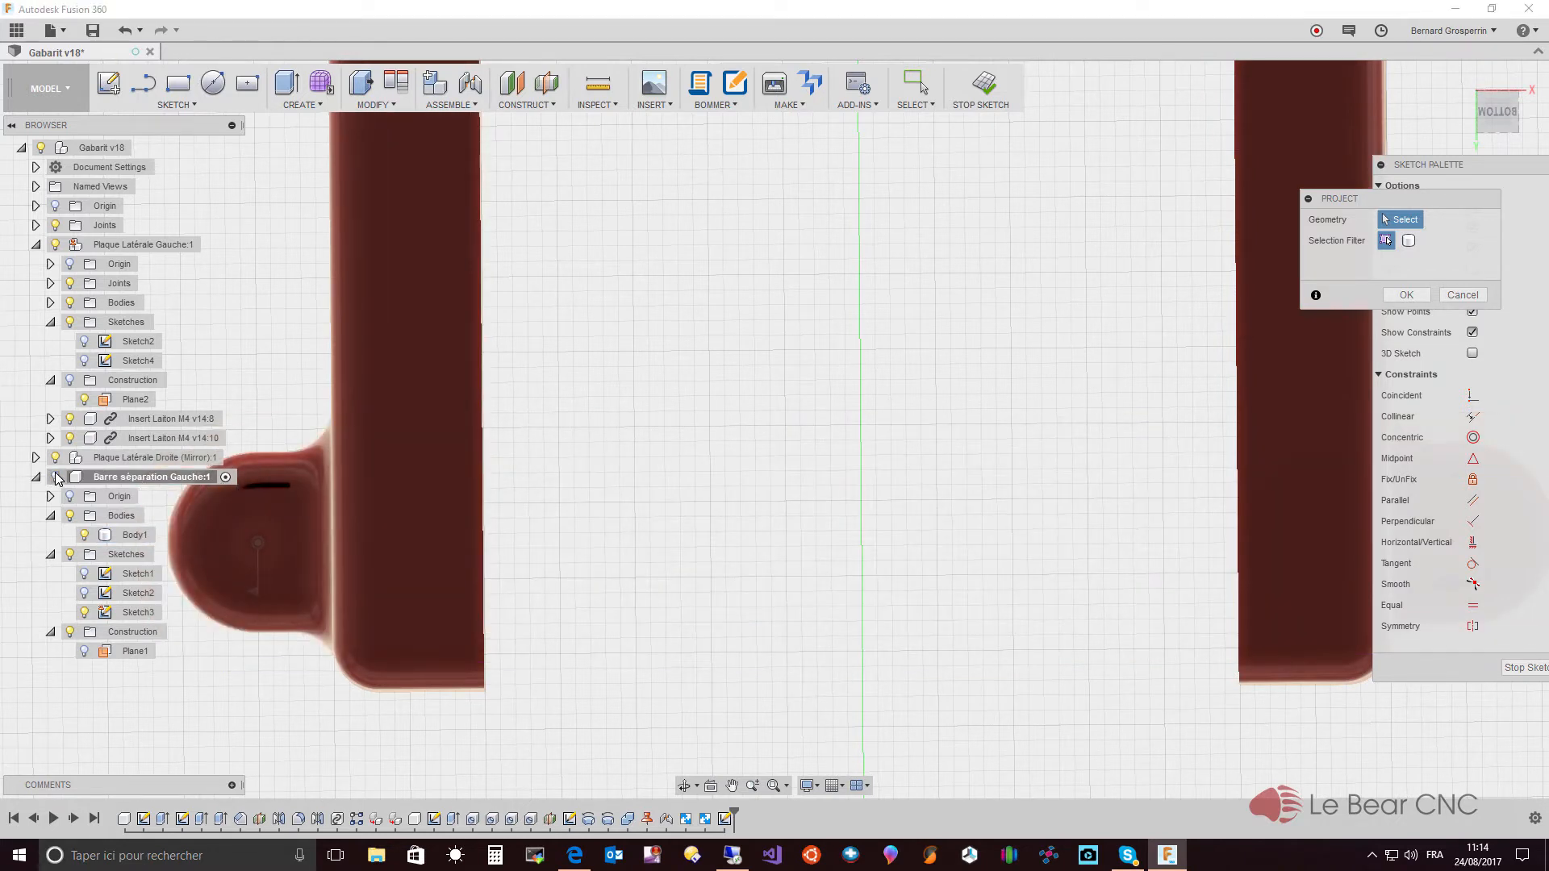
click(56, 478)
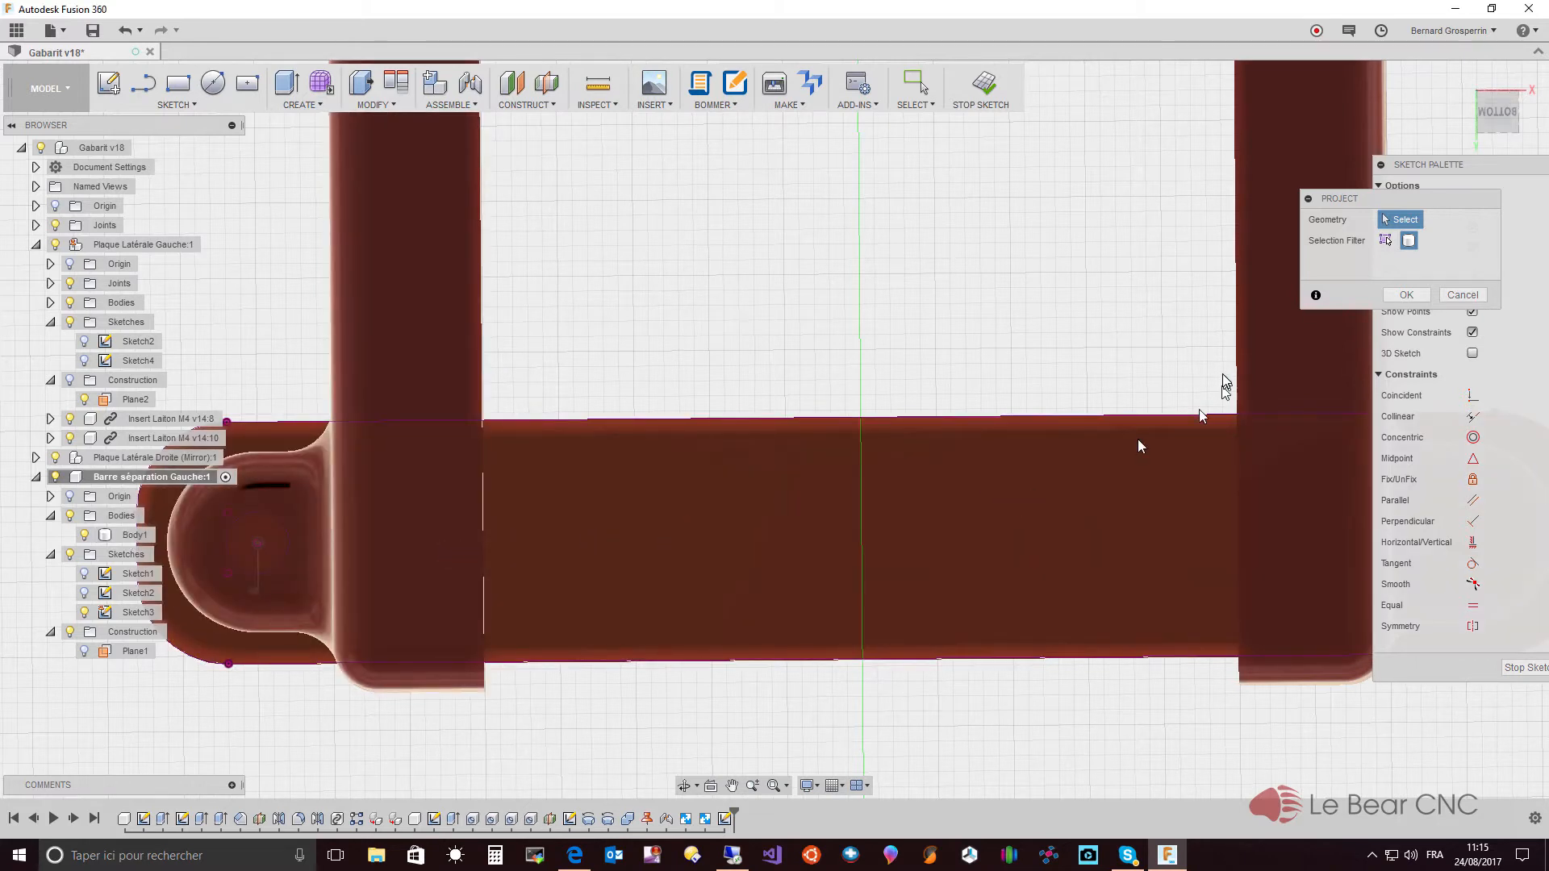
shift+middle_drag(1194, 388, 933, 559)
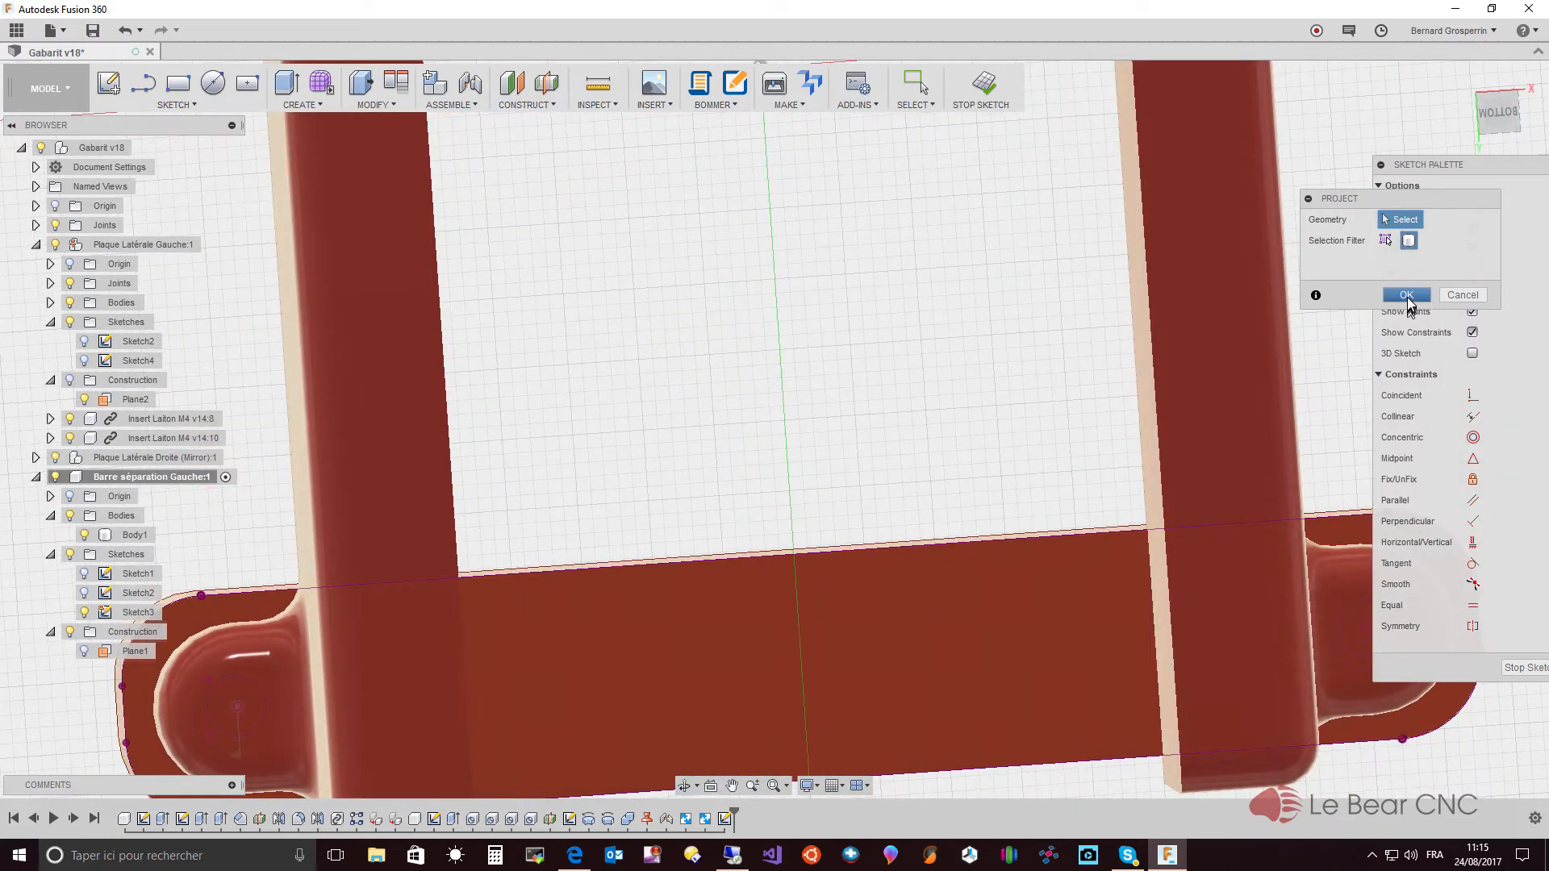
click(1407, 296)
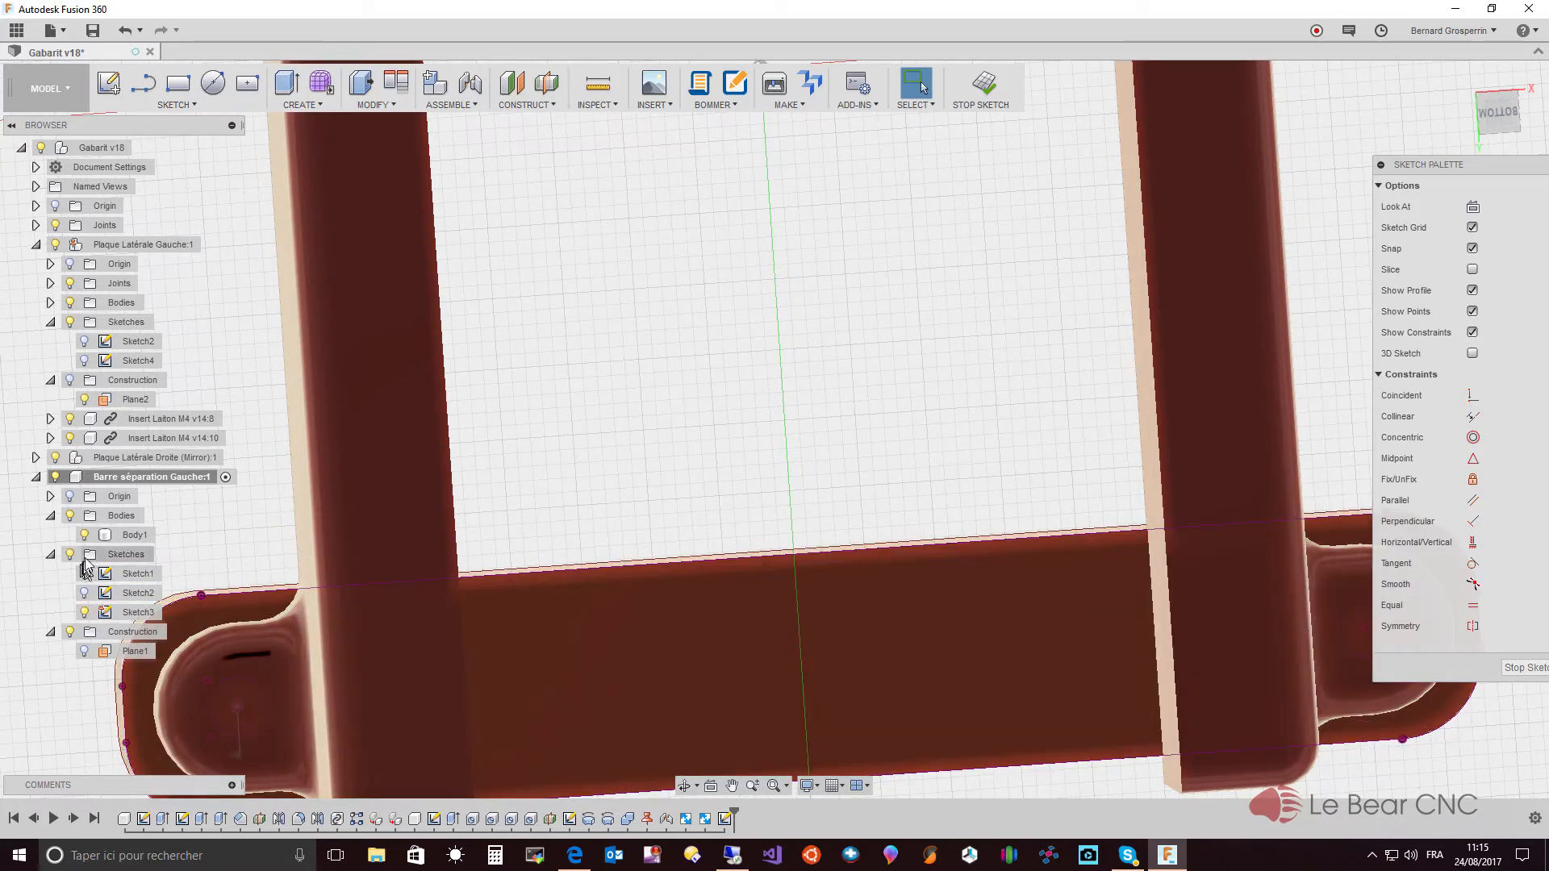
- Hide the bar's Body1 and draw a line joining the midpoints of the two long projected edges
click(83, 535)
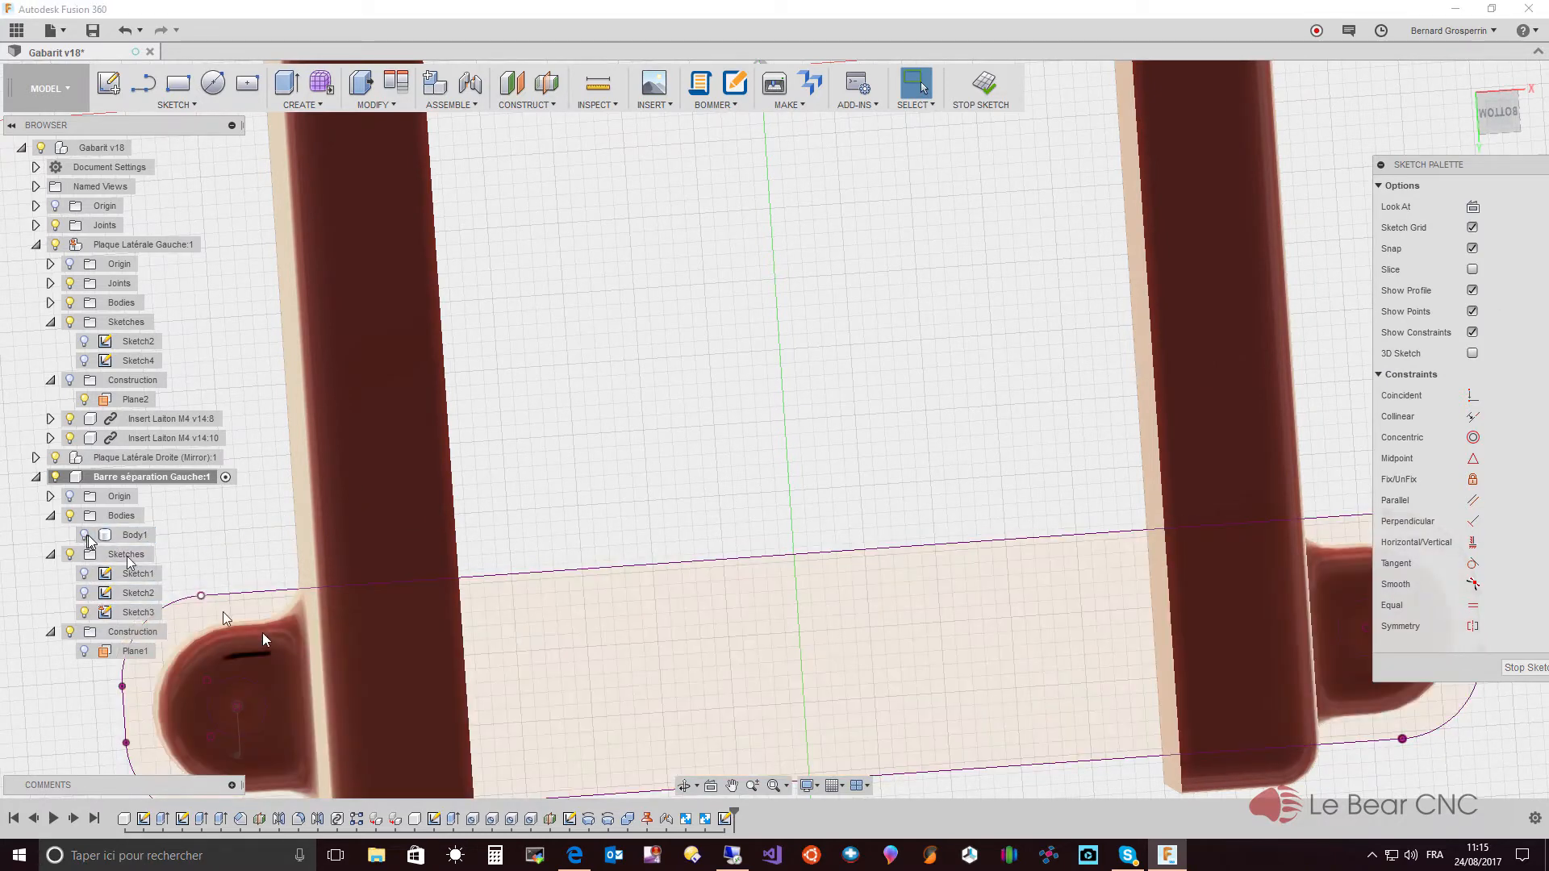
scroll(429, 699, up, 5)
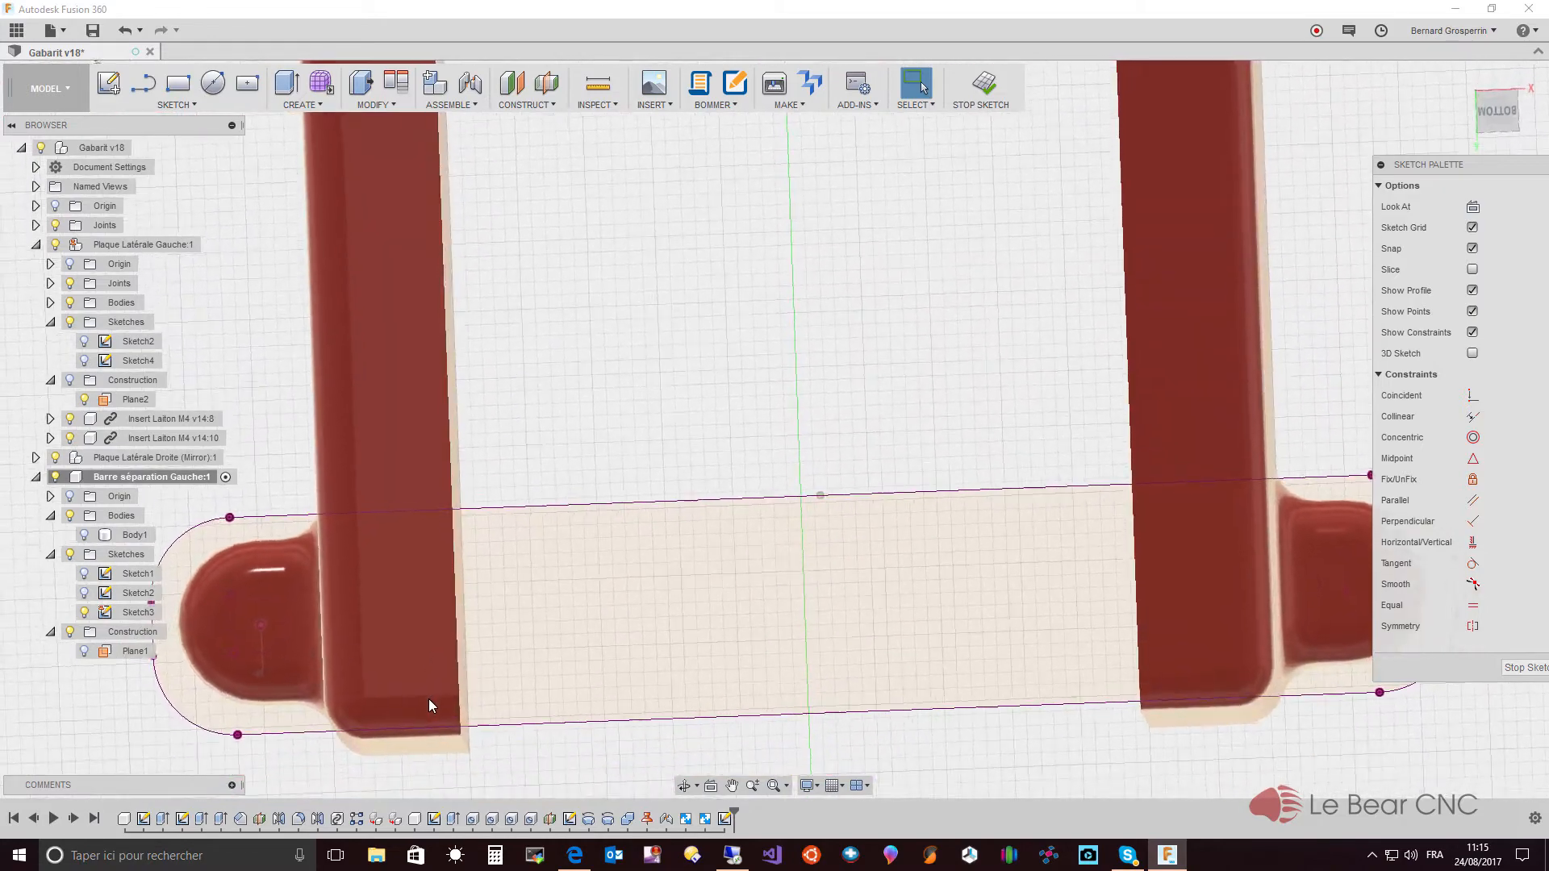
scroll(429, 699, up, 5)
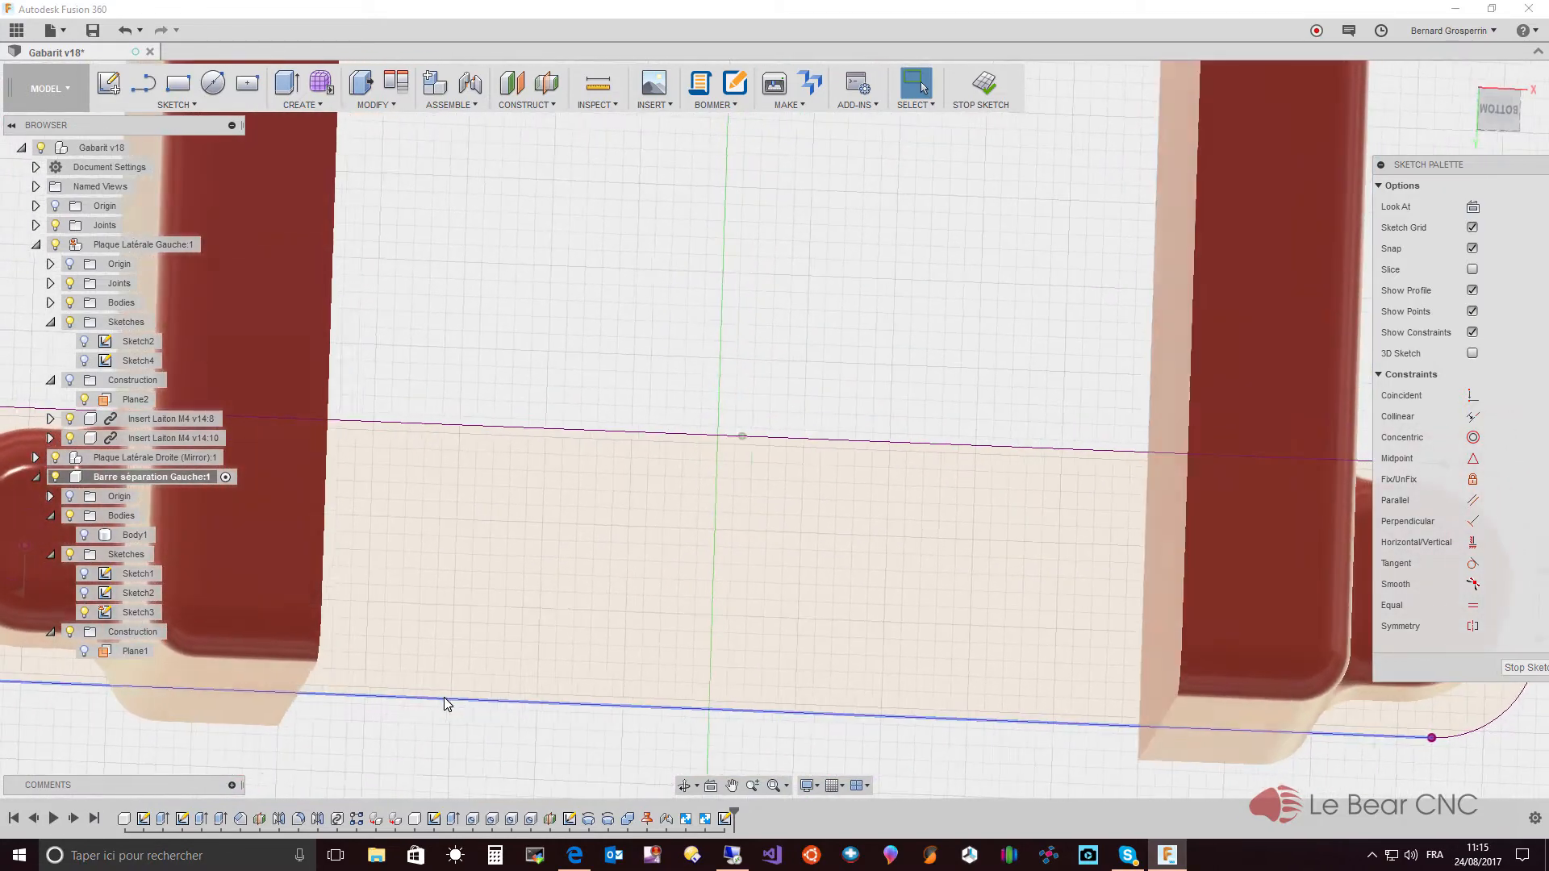
scroll(443, 704, up, 5)
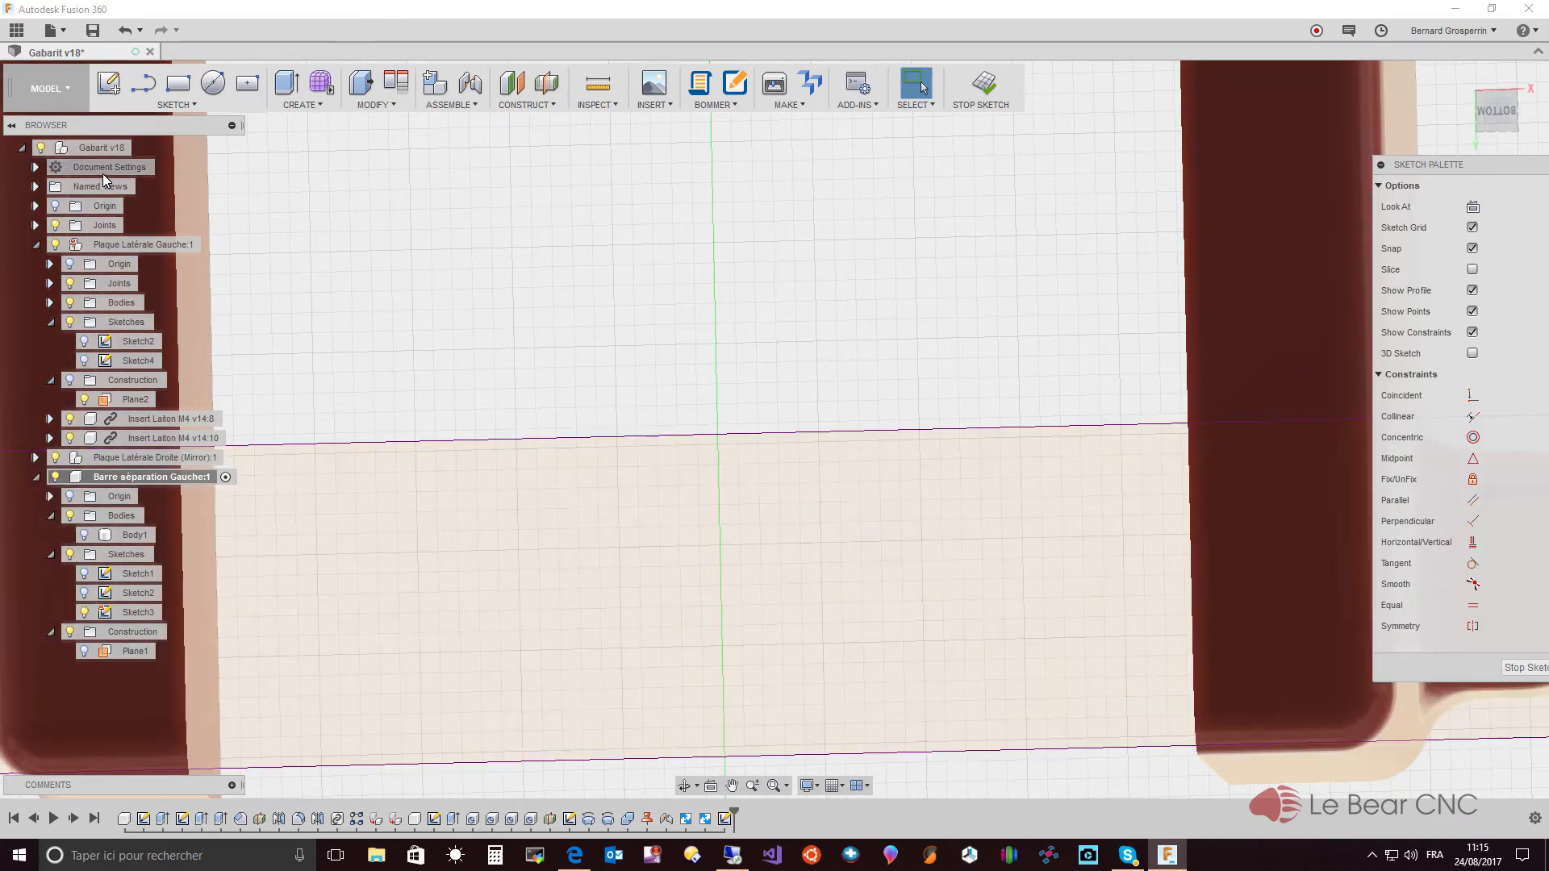
key(l)
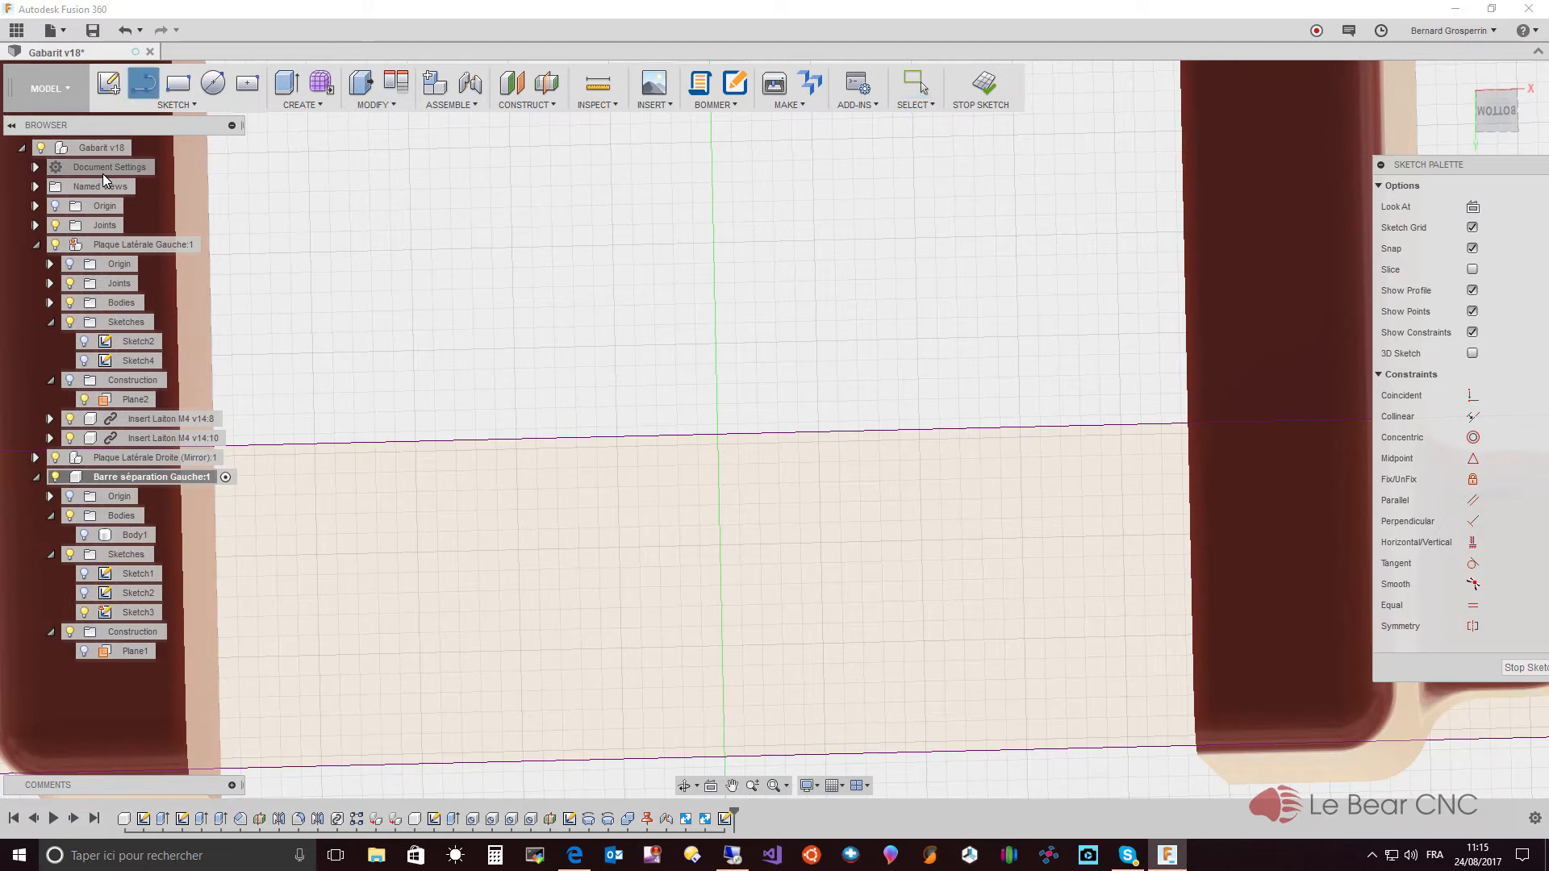
click(718, 437)
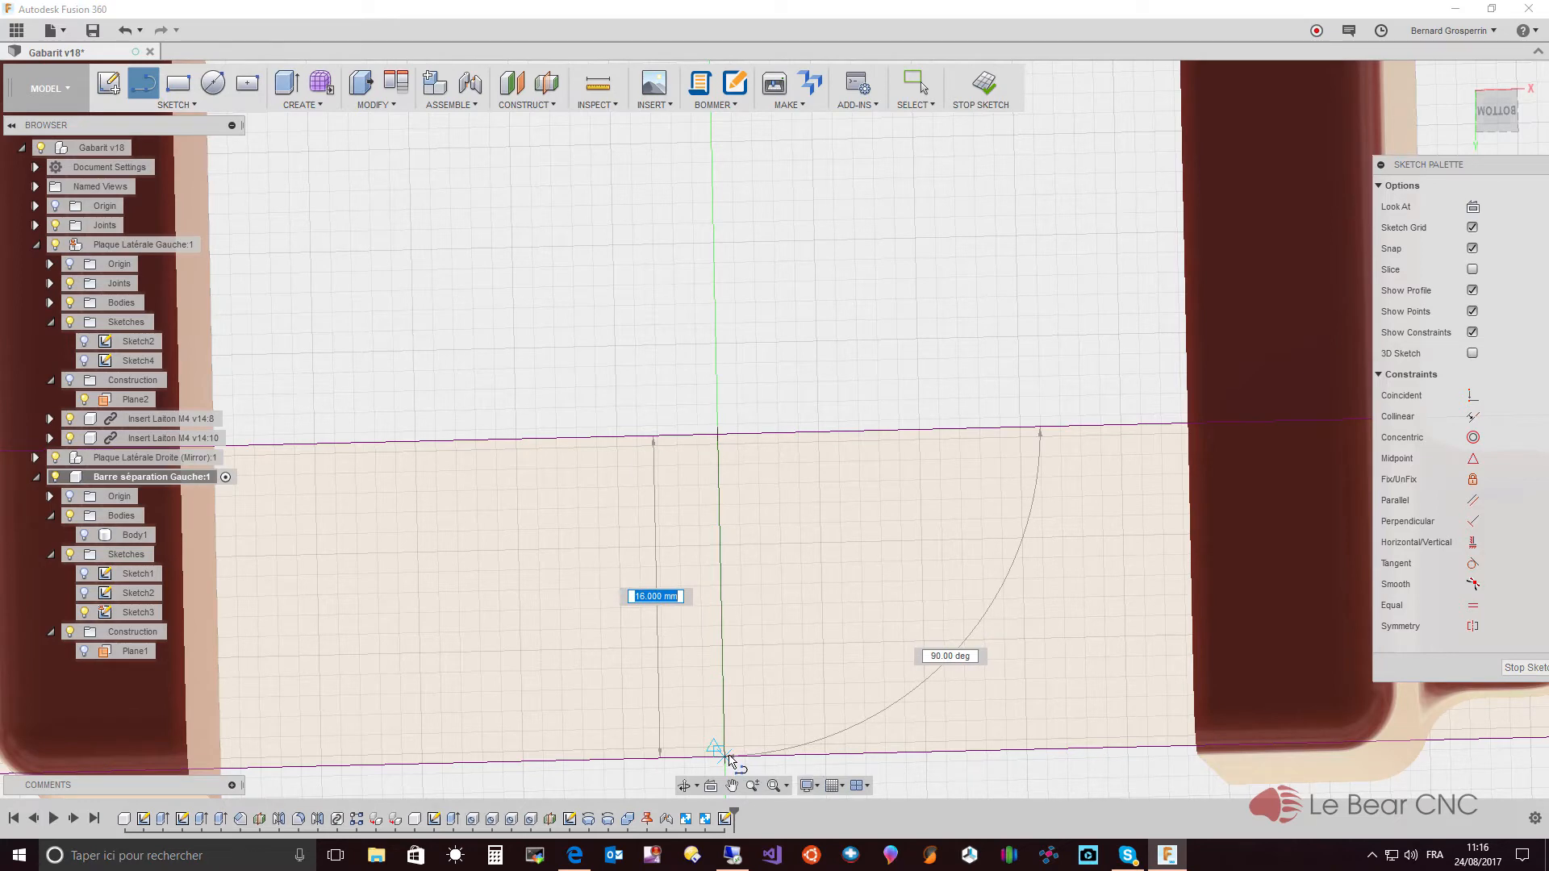
double_click(728, 759)
scroll(728, 758, down, 2)
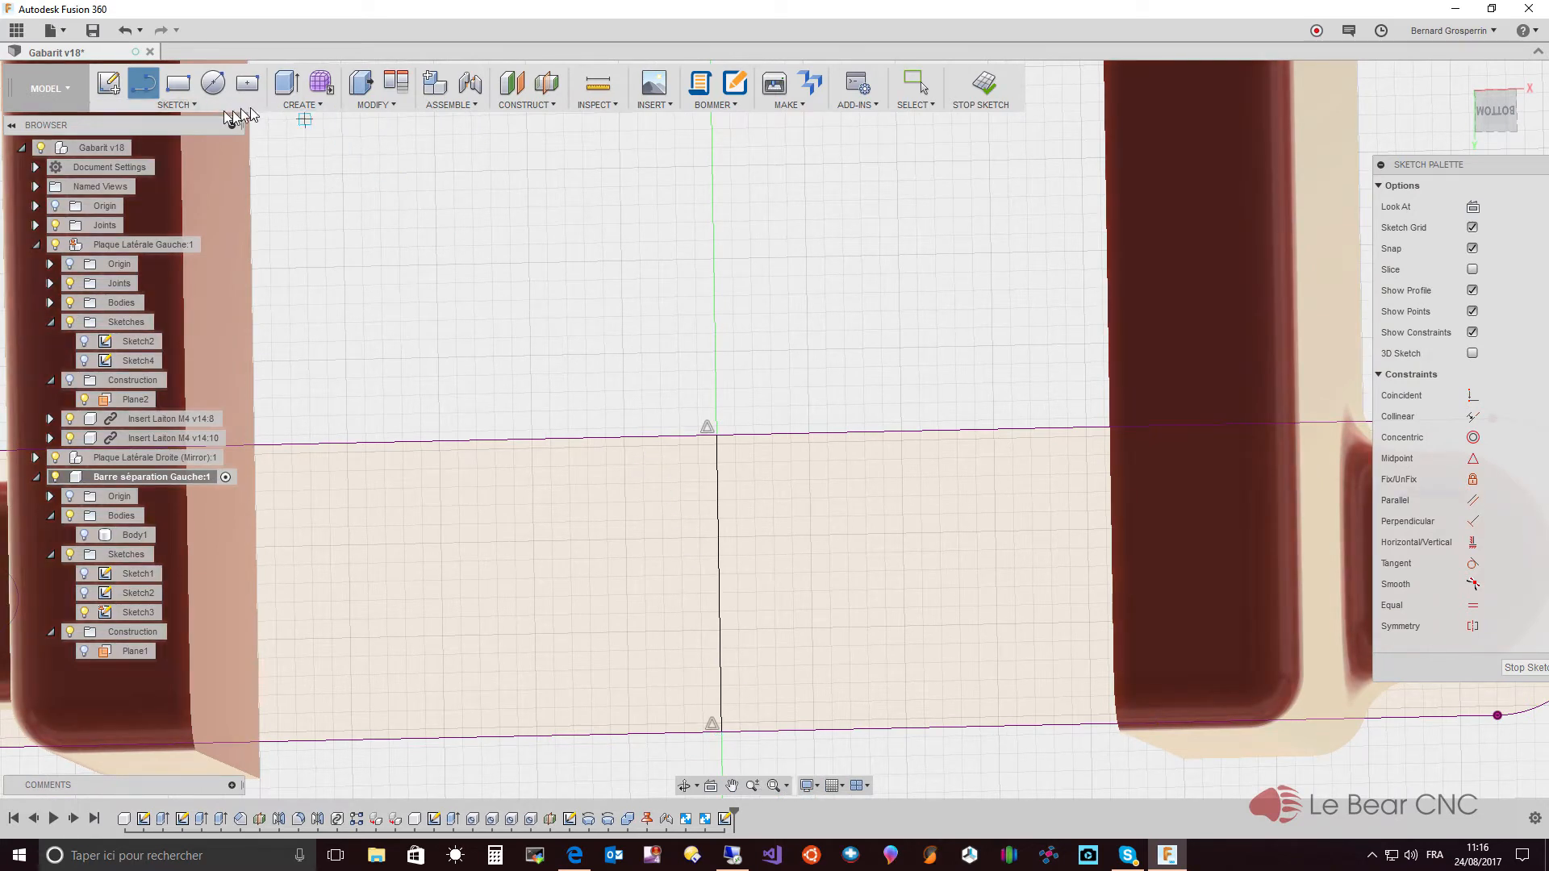
- Place a sketch point at the midpoint of the central line and convert that line to construction geometry
click(194, 105)
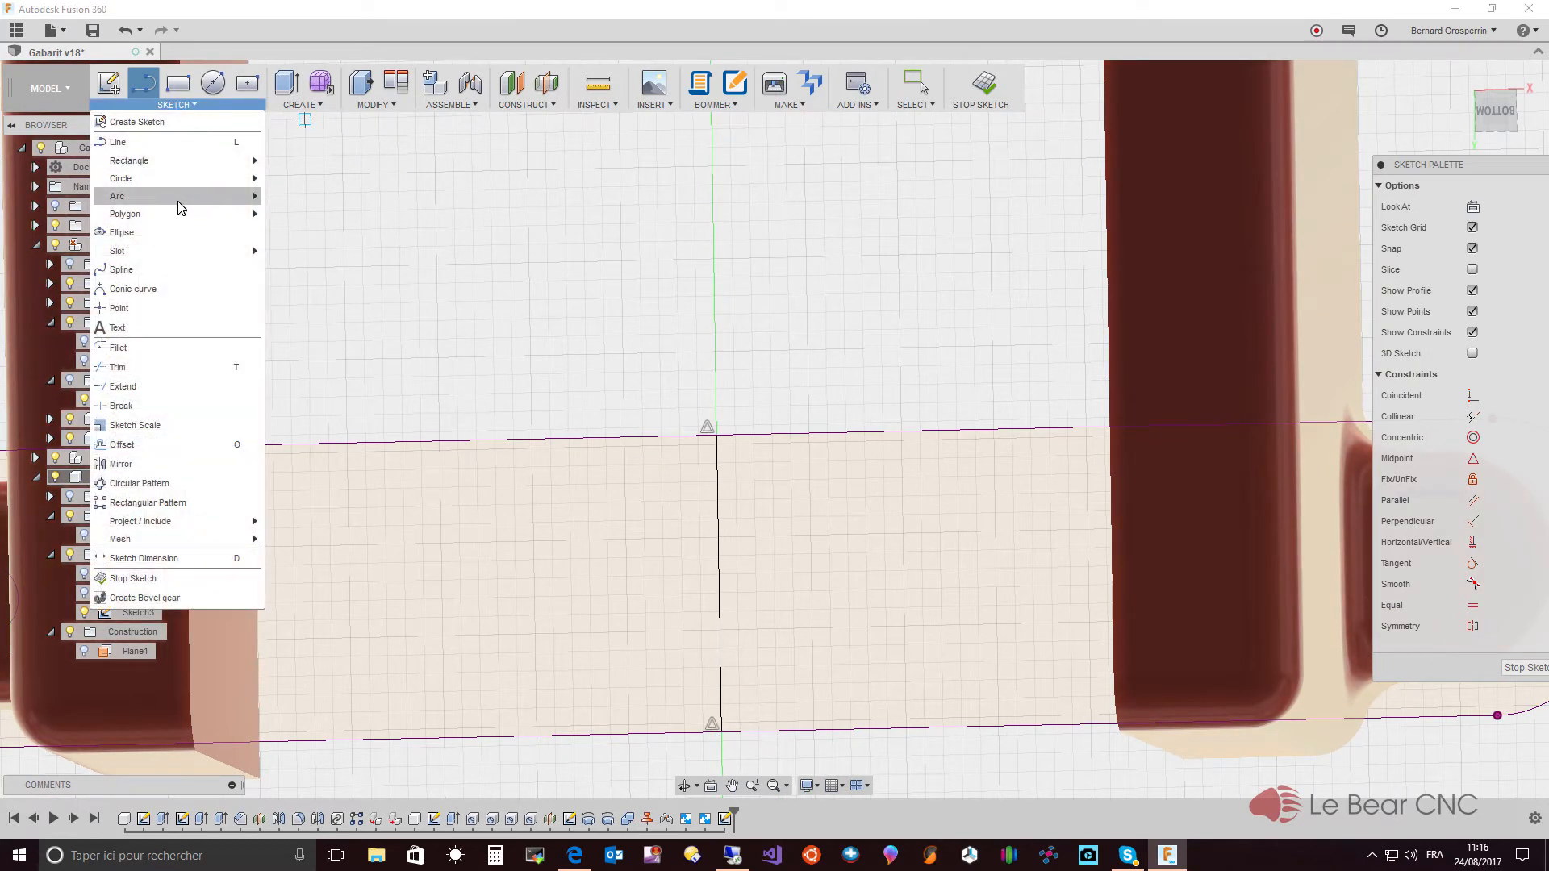
click(117, 311)
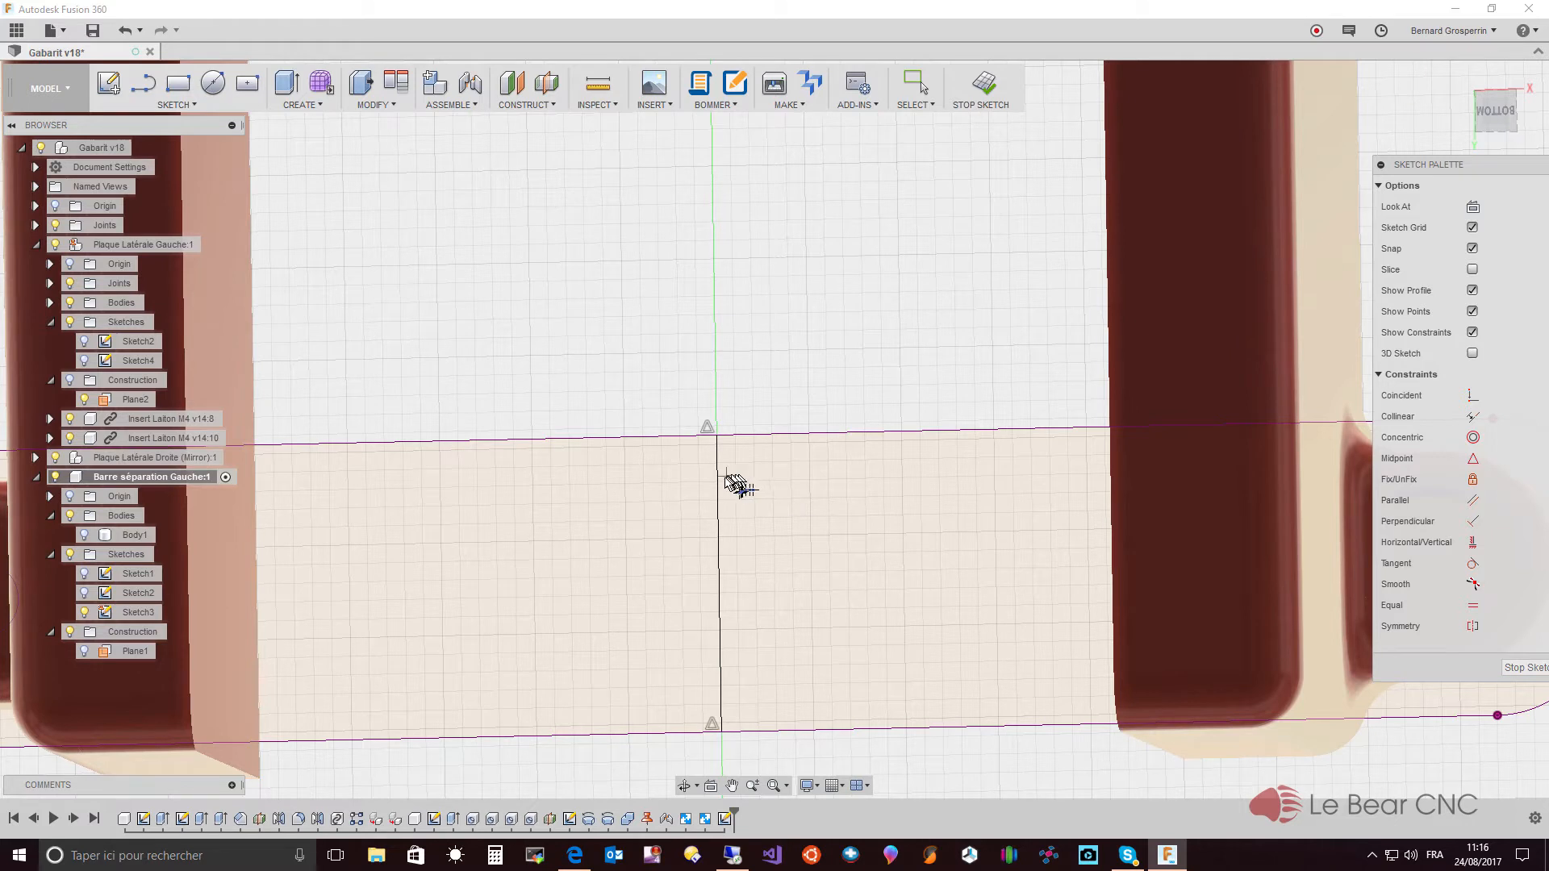
click(719, 584)
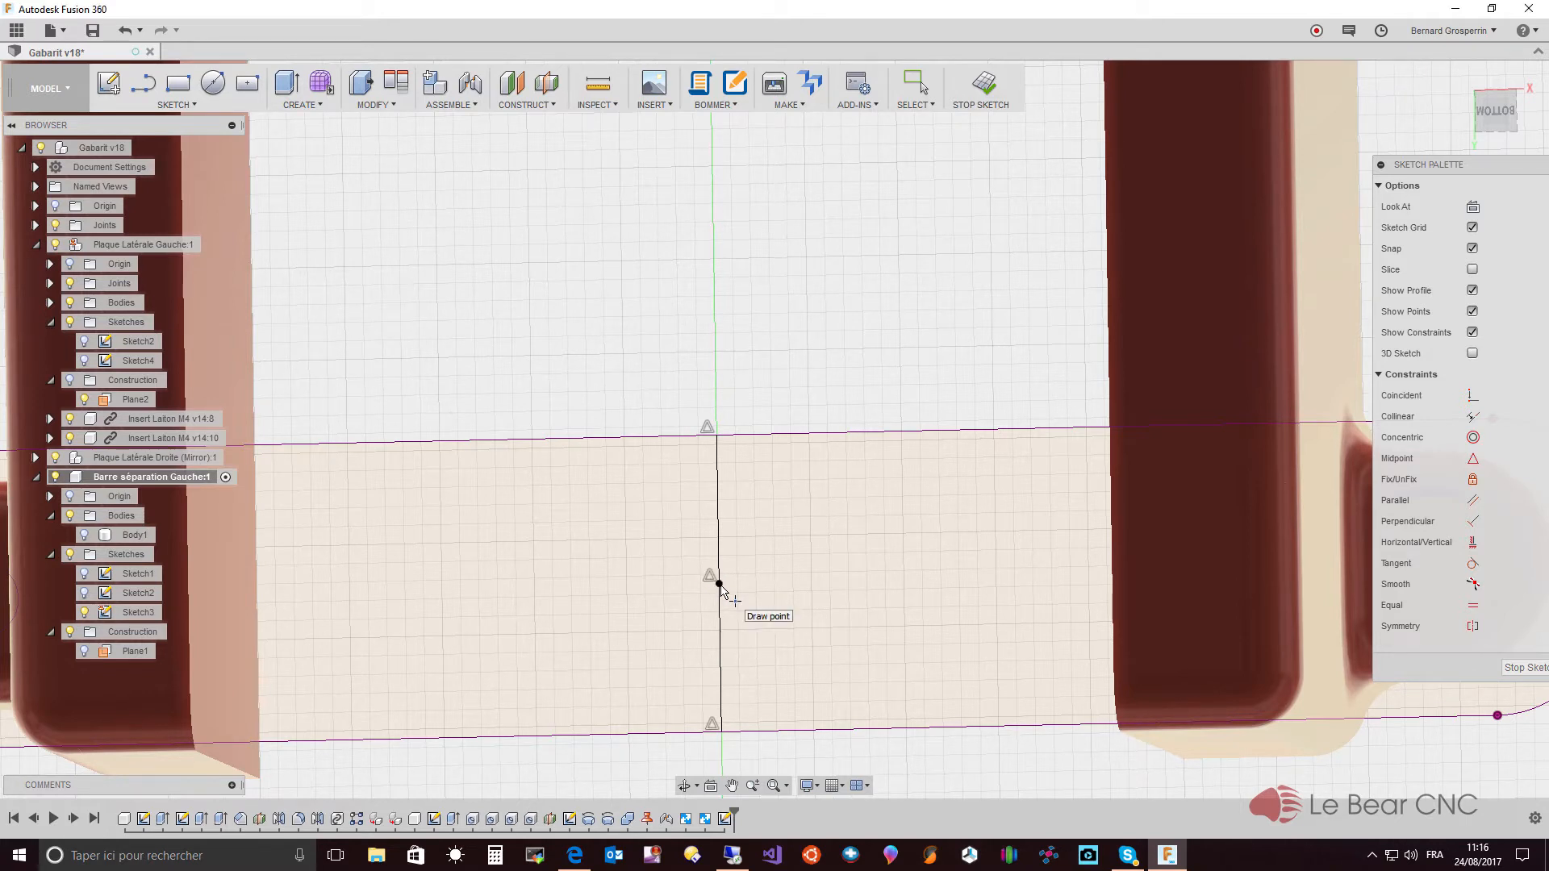
key(Escape)
click(721, 527)
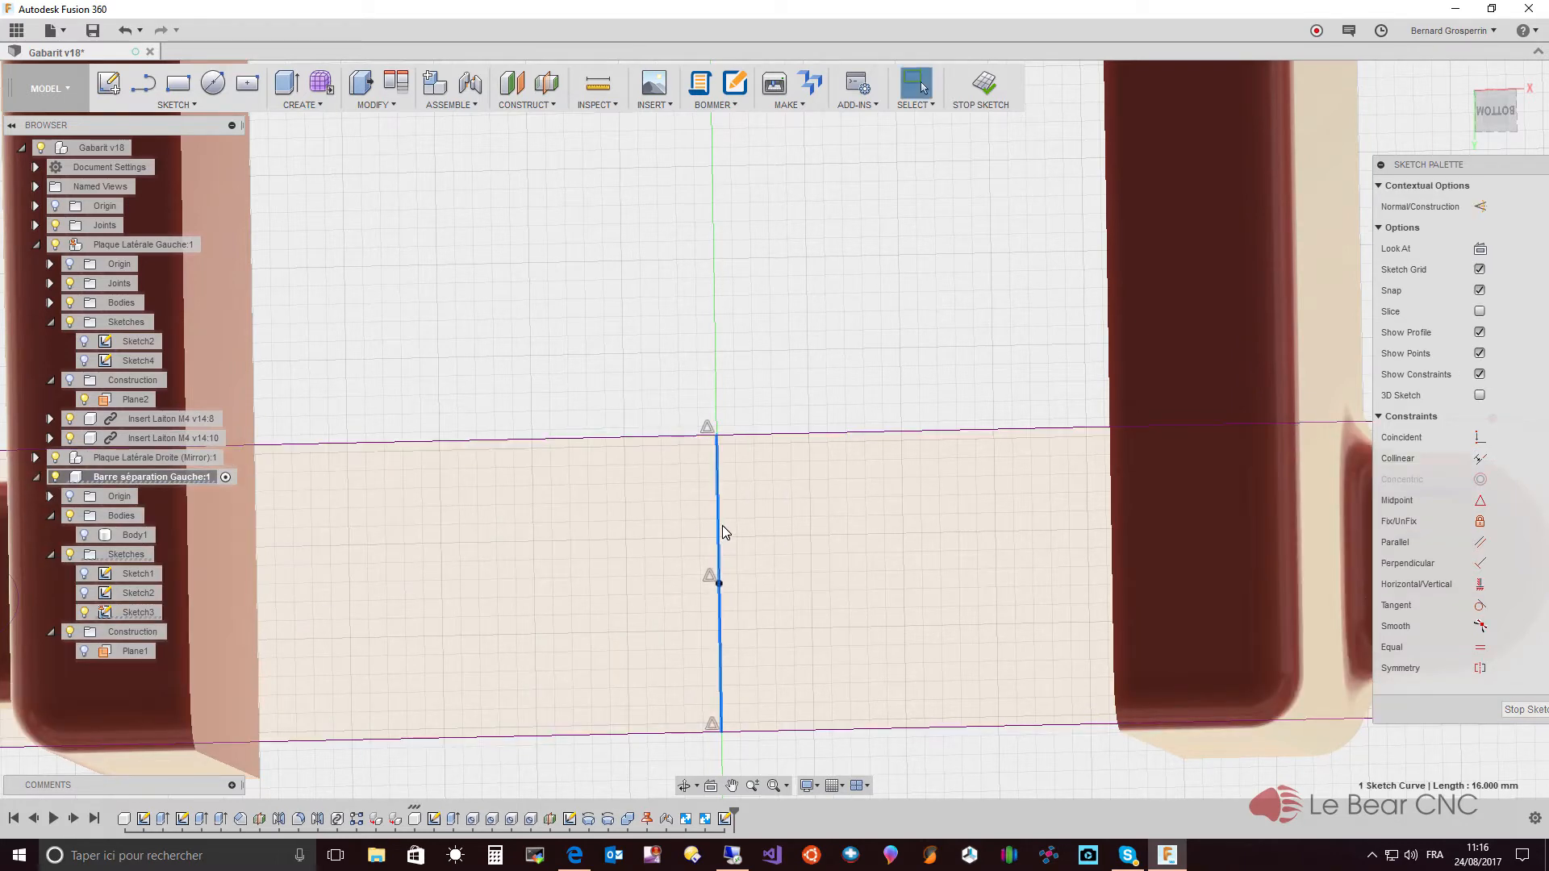
key(x)
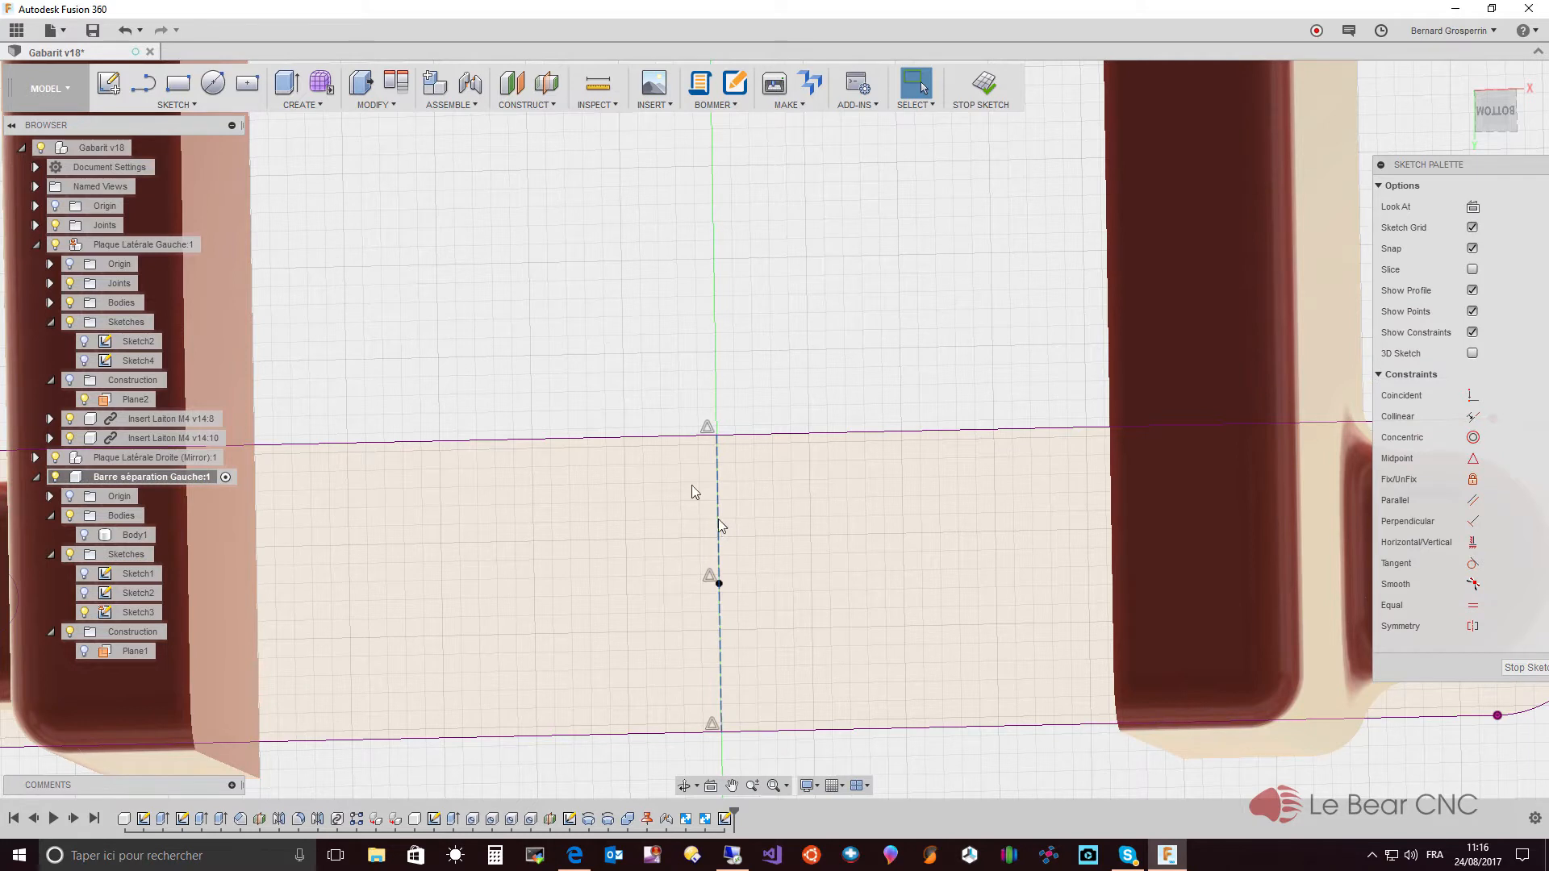
- Draw a center rectangle from the midpoint reaching both long edges of the bar, with a width of 16 mm
click(247, 84)
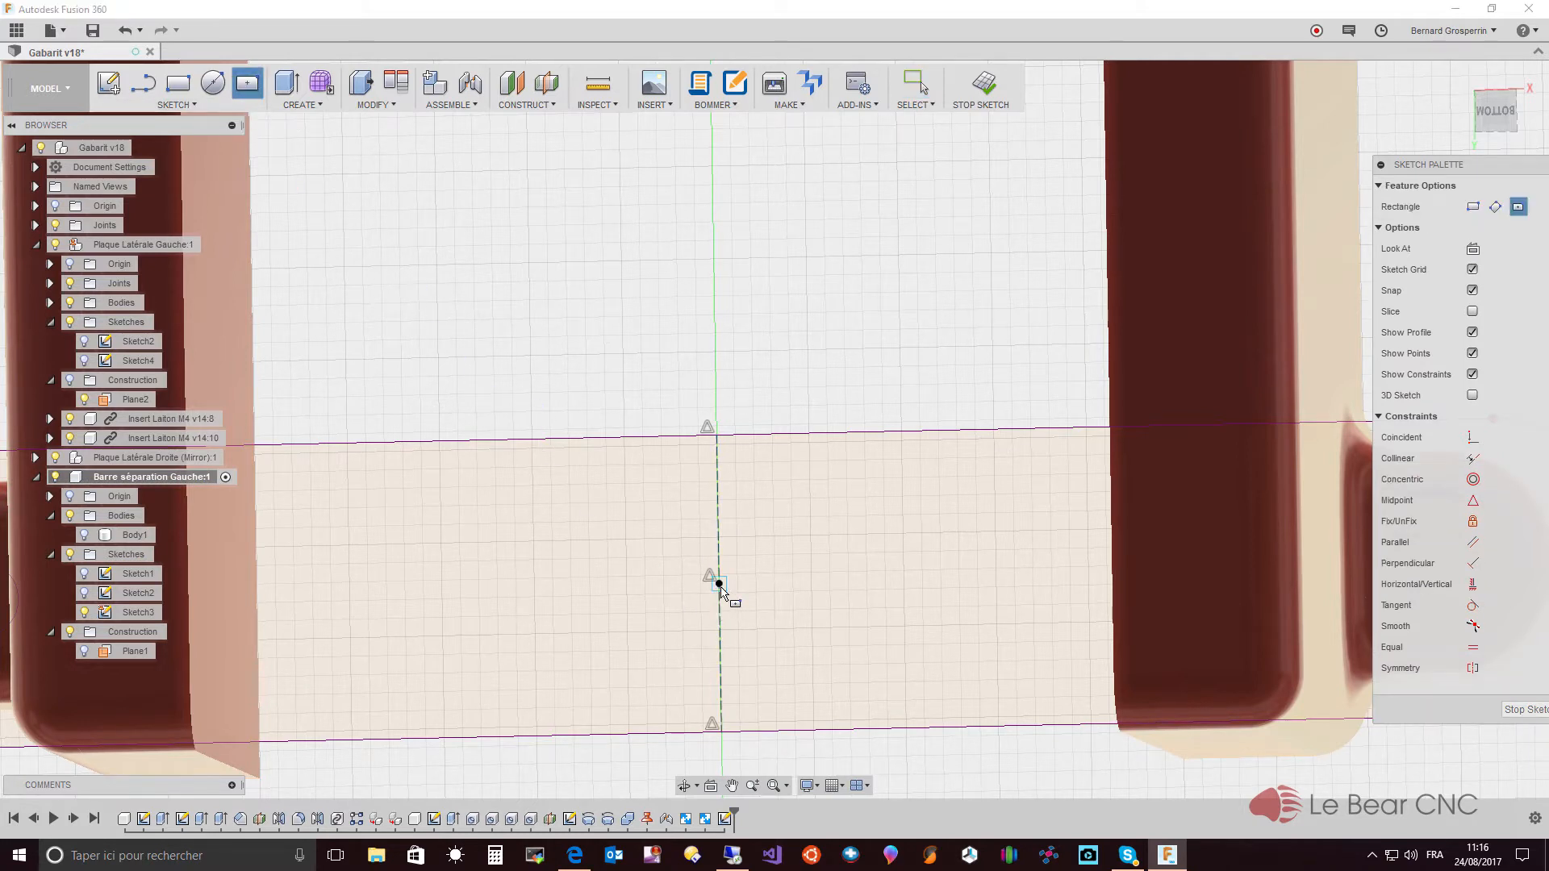
click(719, 583)
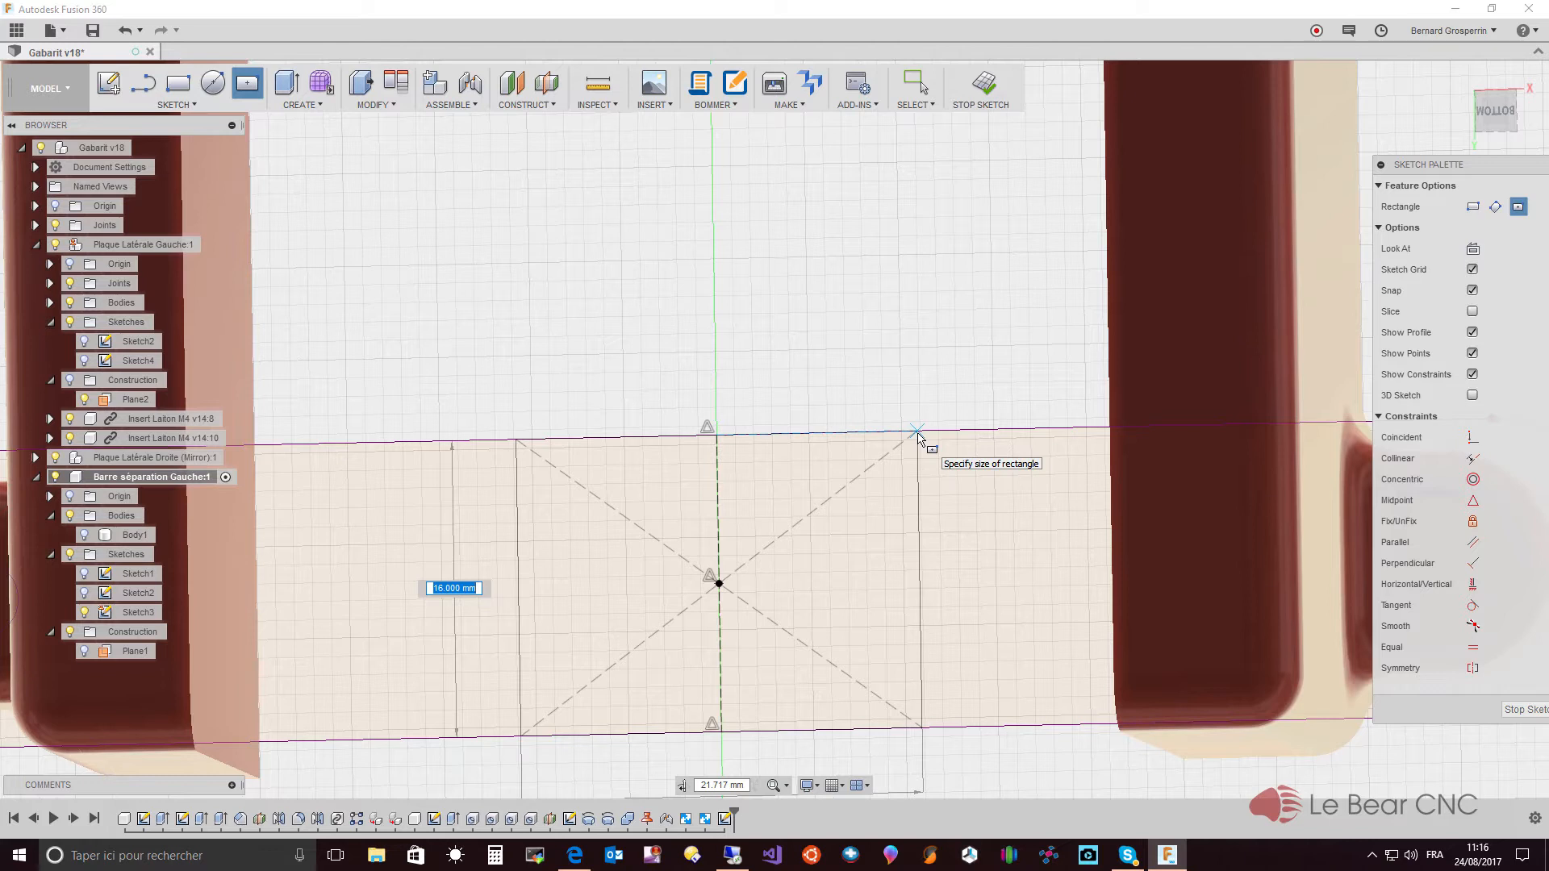
key(Tab)
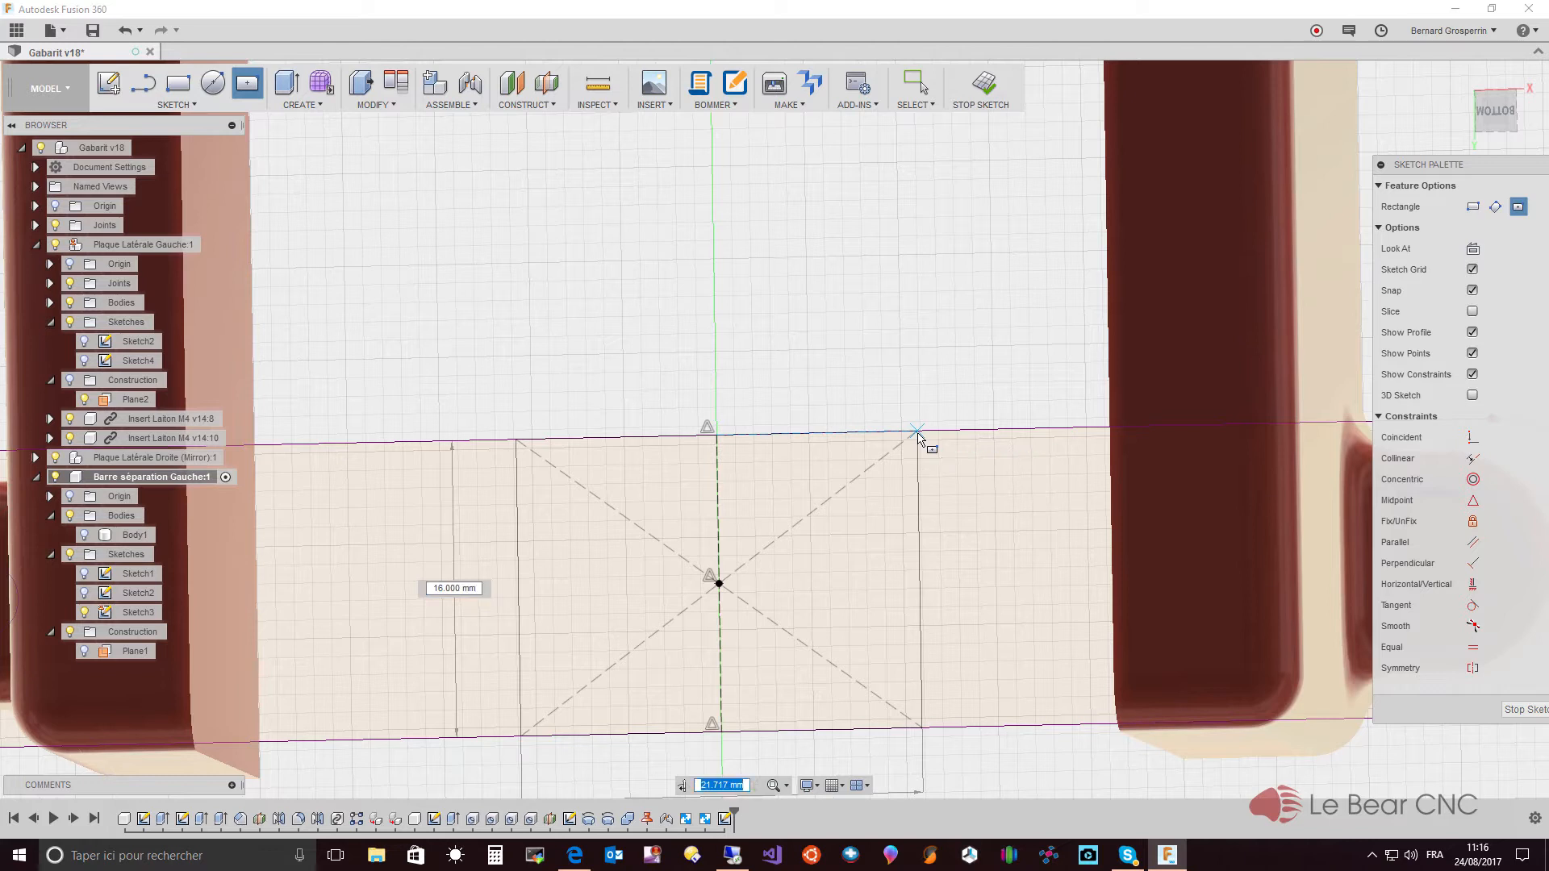
text(16)
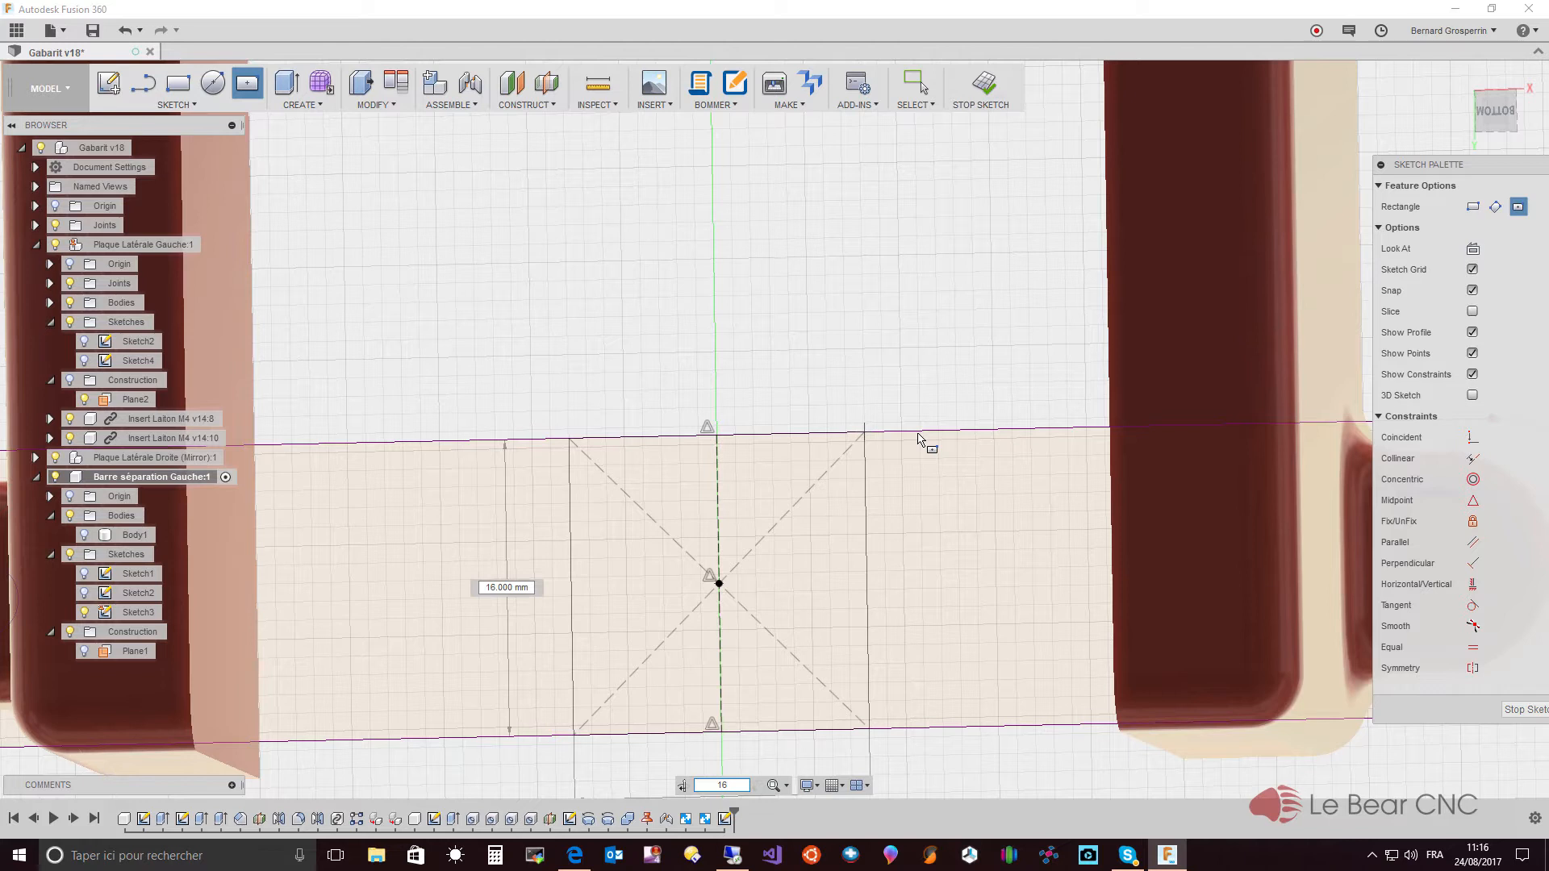
key(Return)
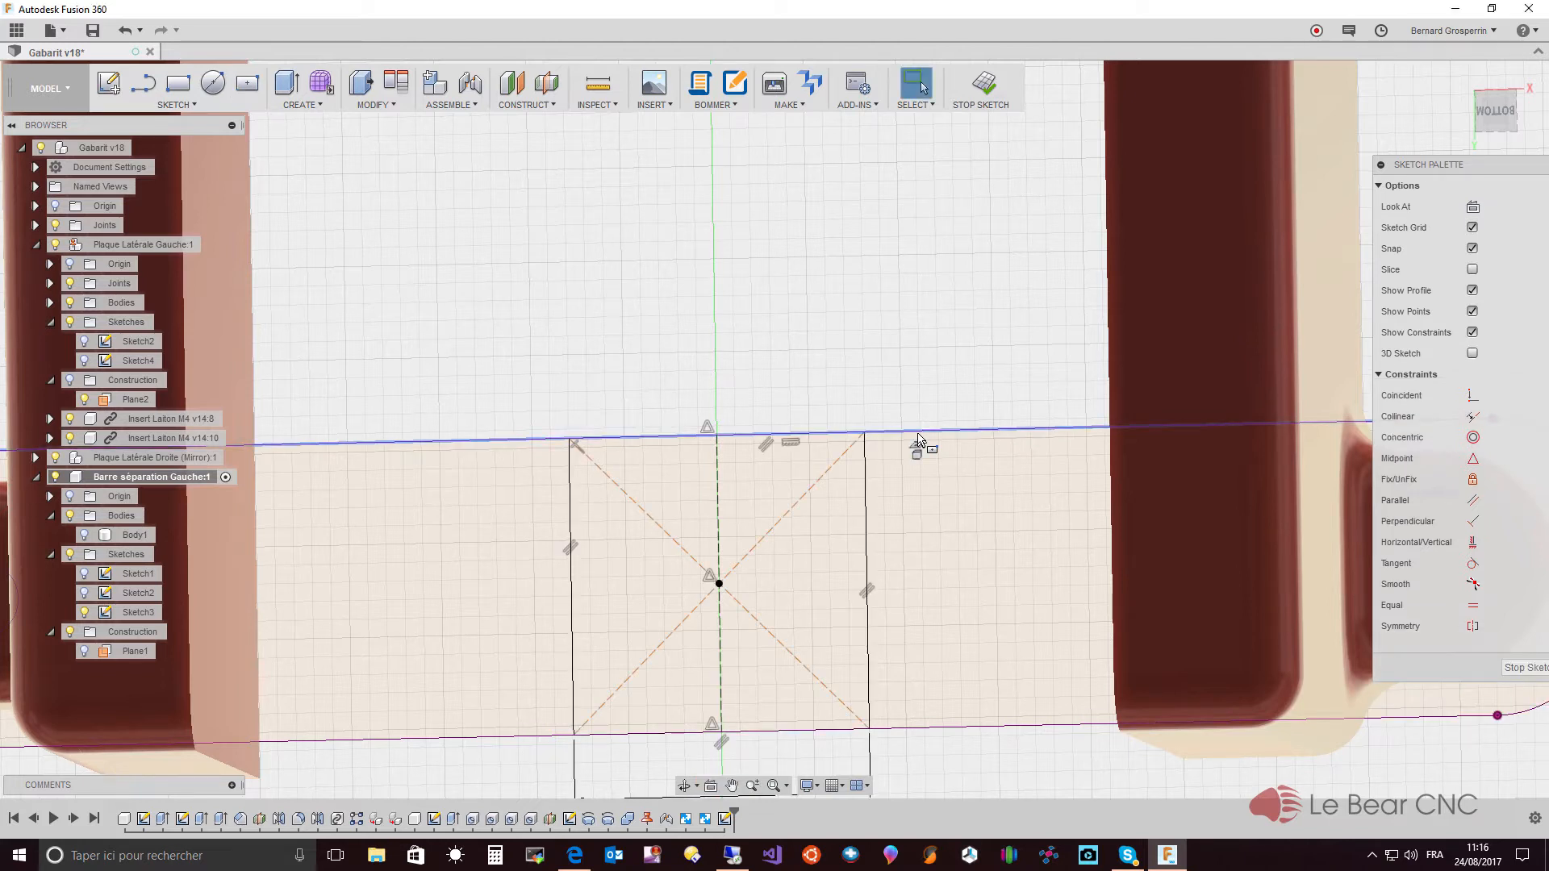
- Finish the rectangle sketch and make the separation bar's Body1 visible again
click(864, 433)
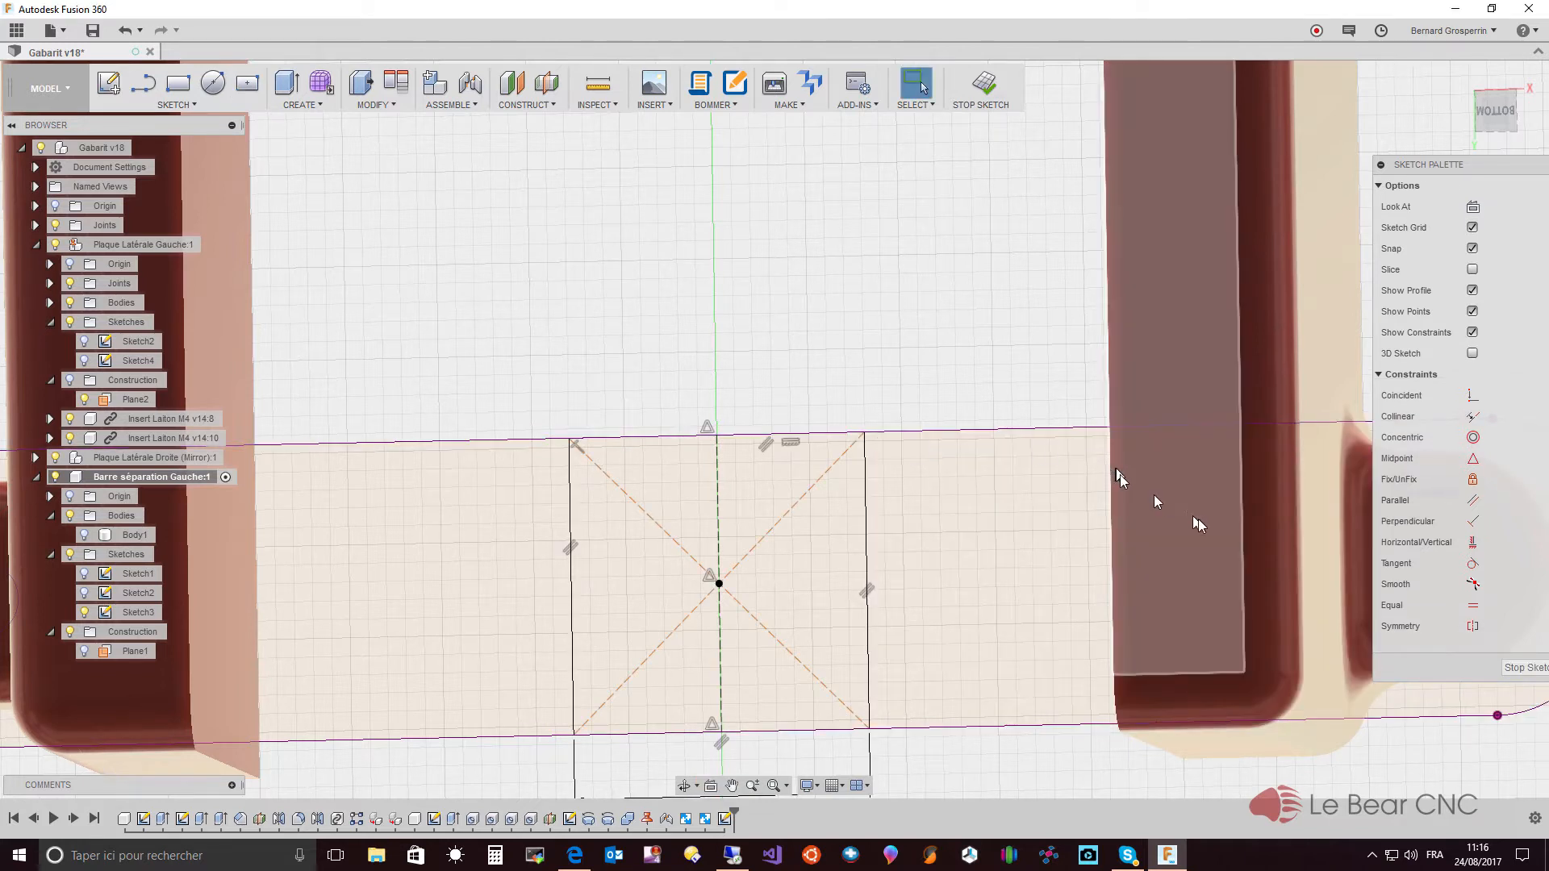
click(1520, 669)
shift+middle_drag(1405, 672, 1295, 674)
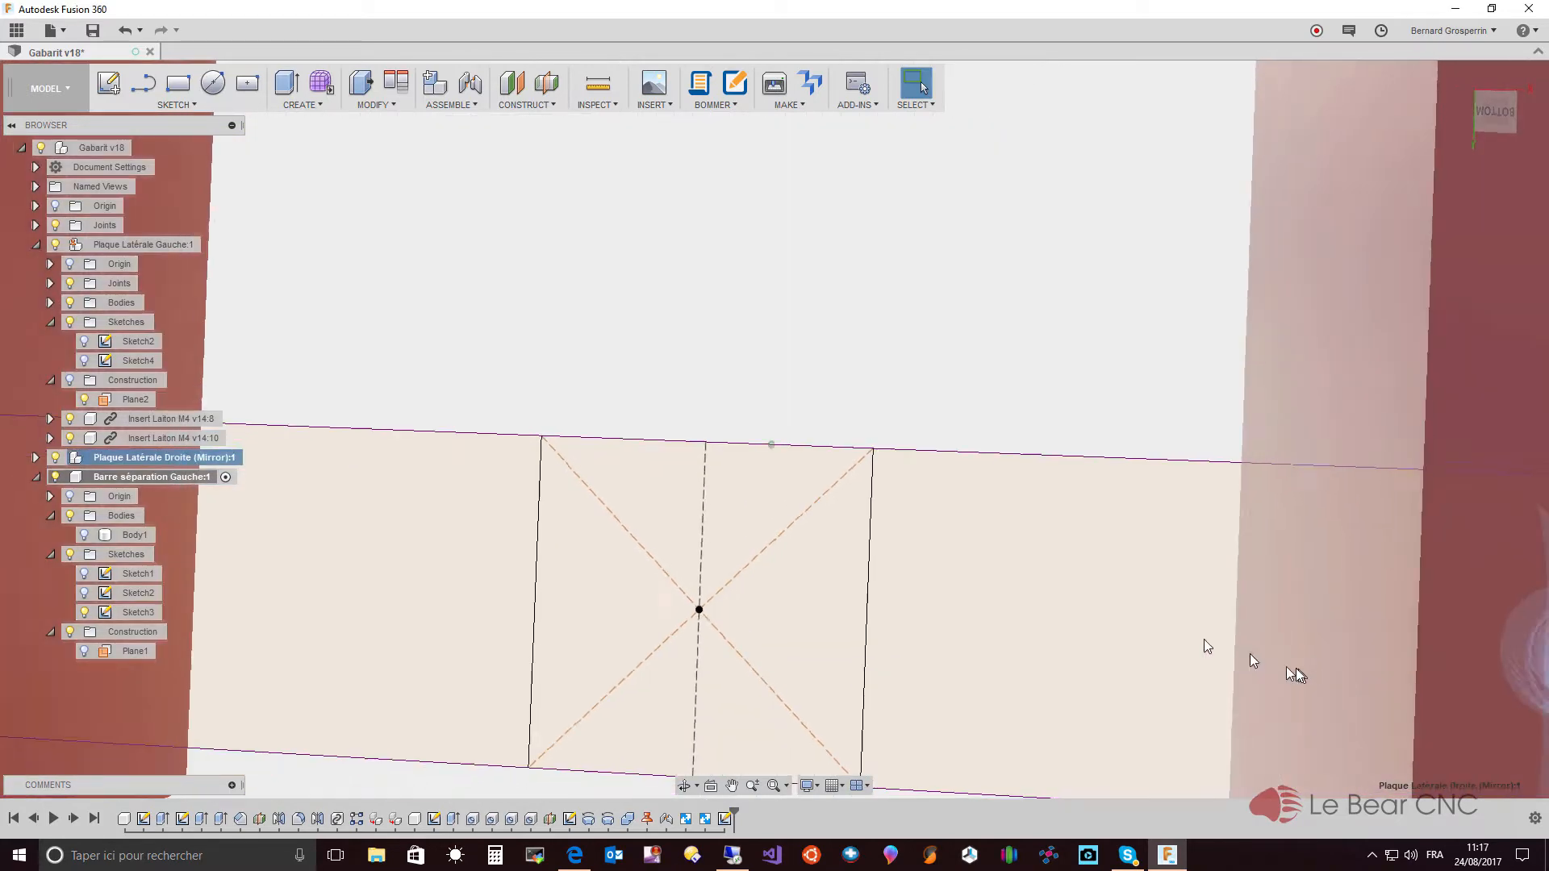
mouse_move(1208, 645)
shift+middle_down()
mouse_move(1020, 511)
mouse_move(823, 422)
mouse_move(442, 390)
shift+middle_up()
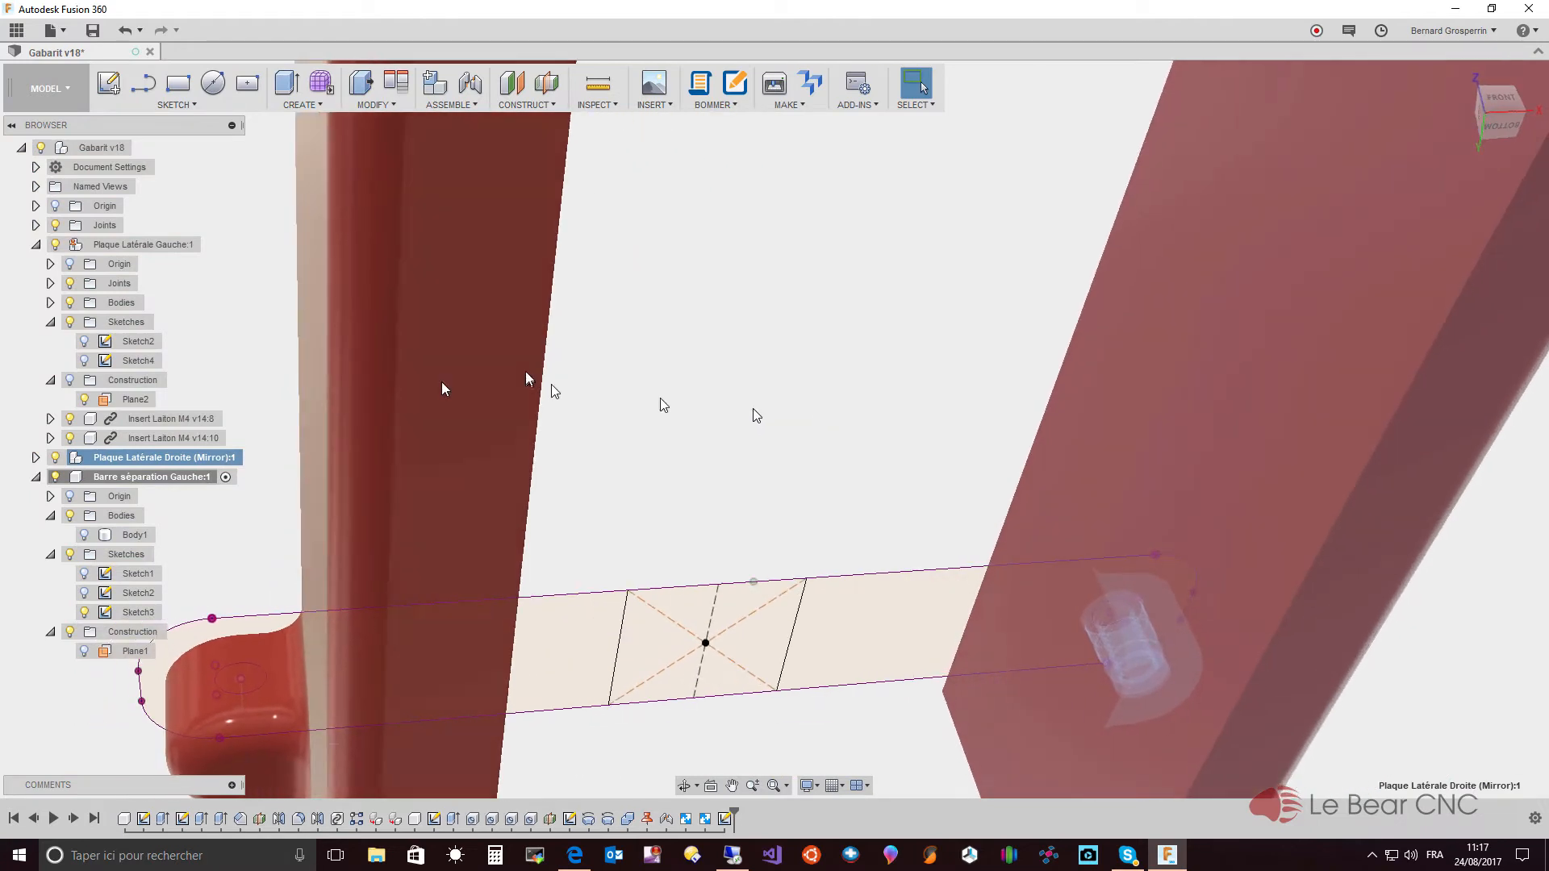
click(84, 535)
shift+middle_drag(223, 604, 645, 716)
- Extrude the central square profile on the bar's underside by -10 mm as a cut to form a notch
click(644, 716)
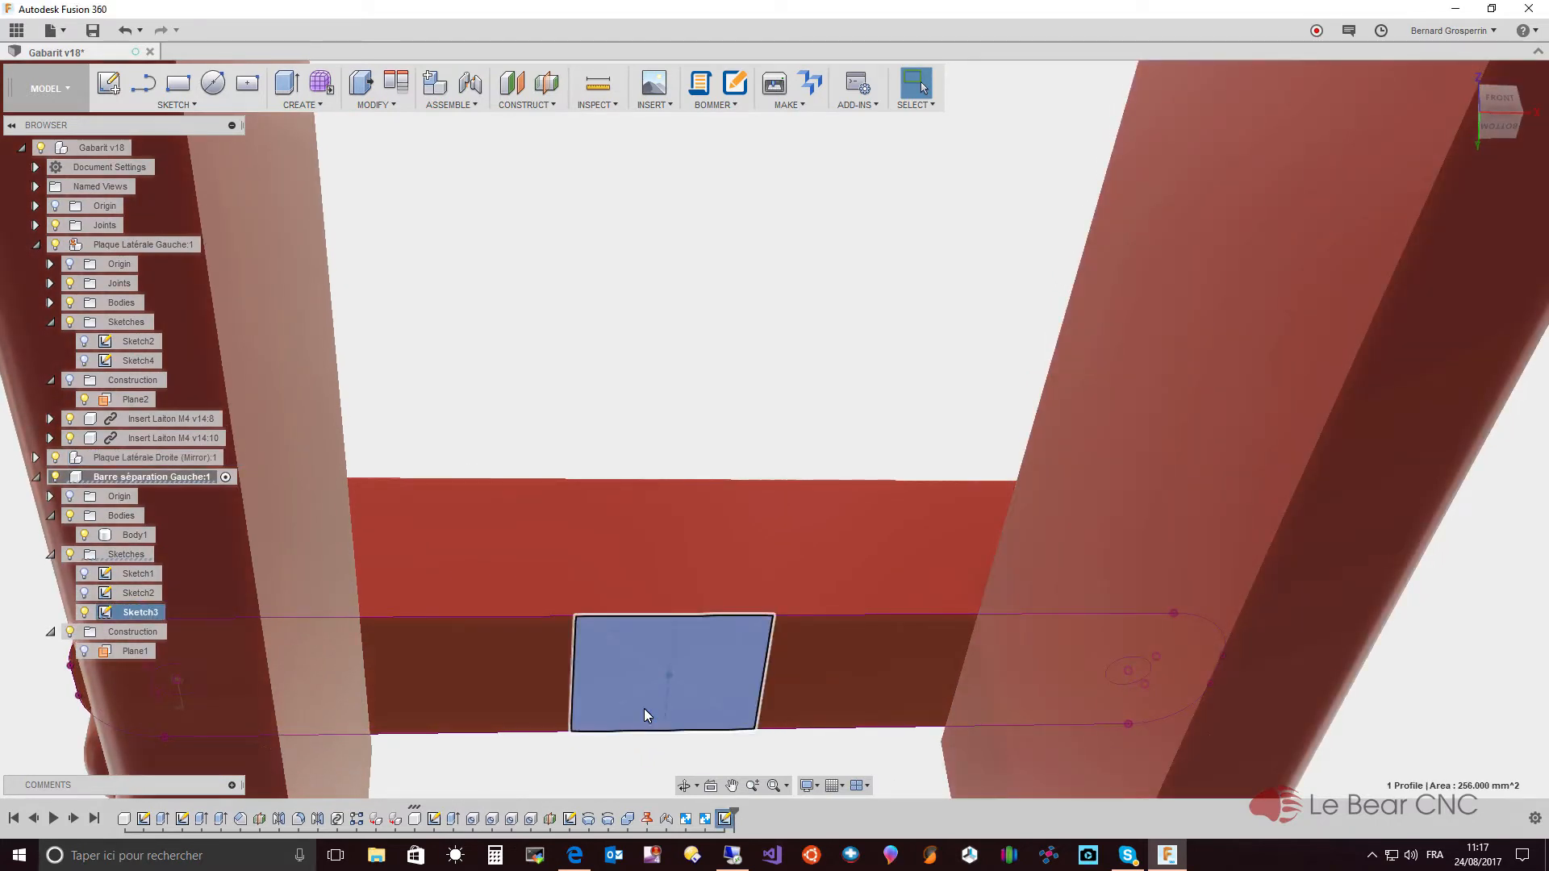
right_click(644, 709)
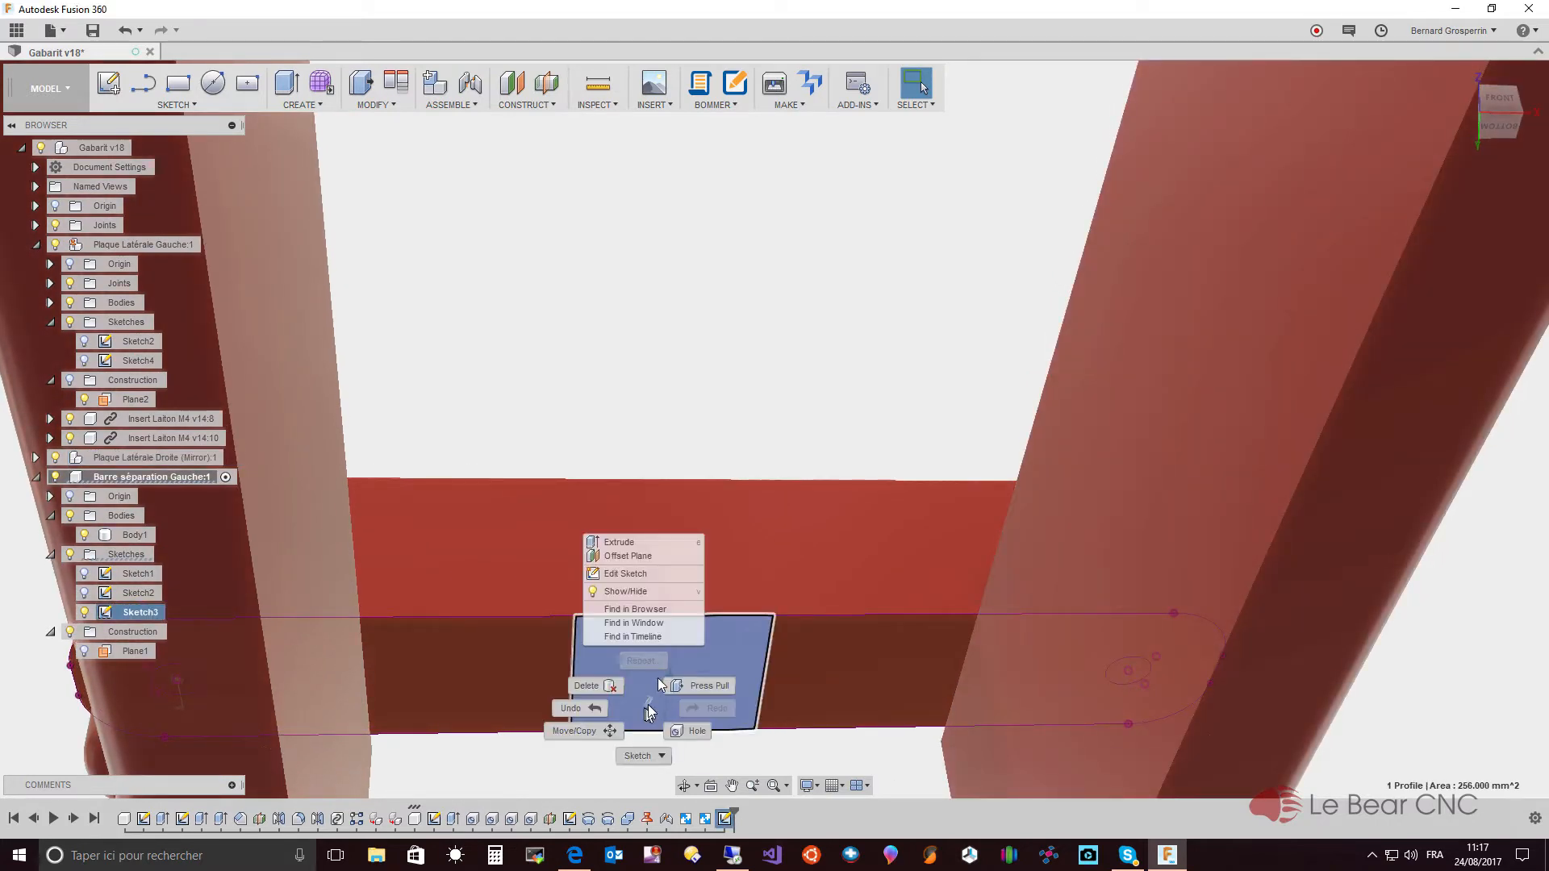
click(619, 542)
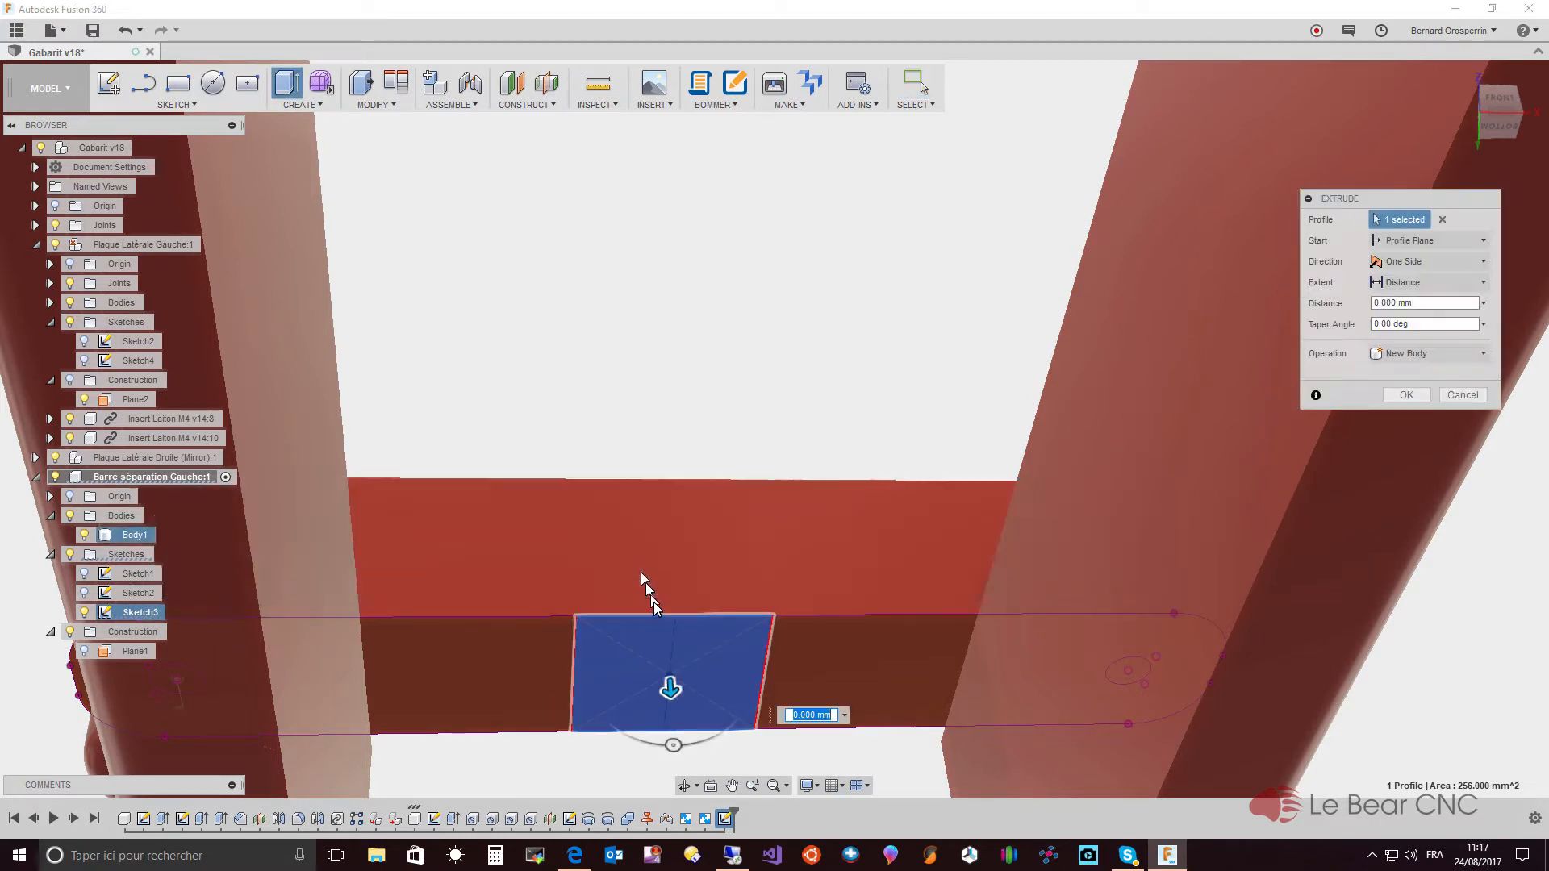
drag(670, 688, 673, 663)
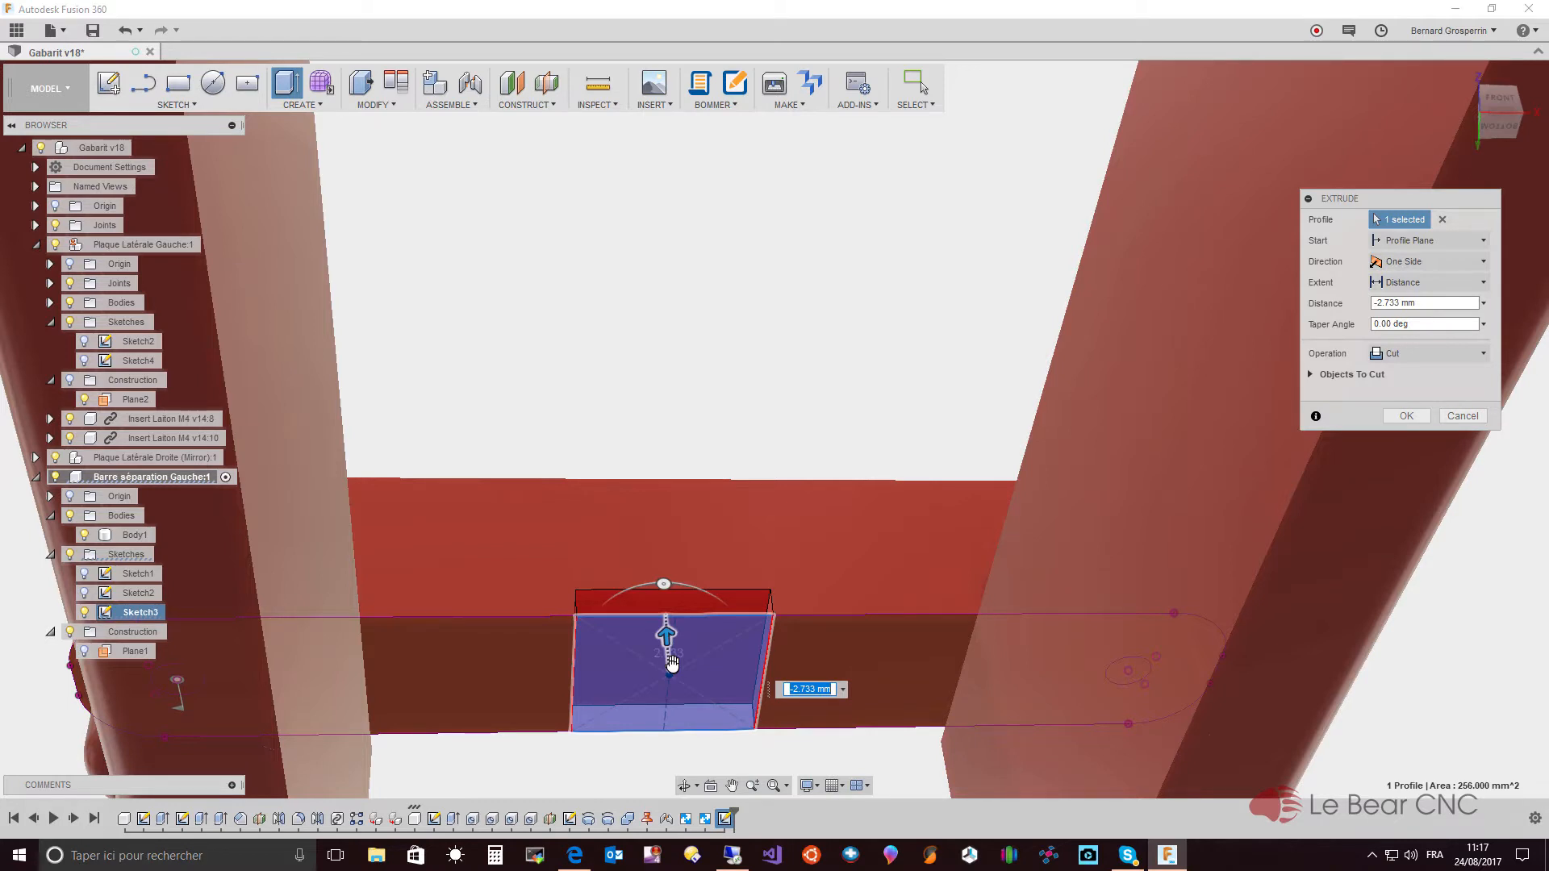
text(-1)
text(6)
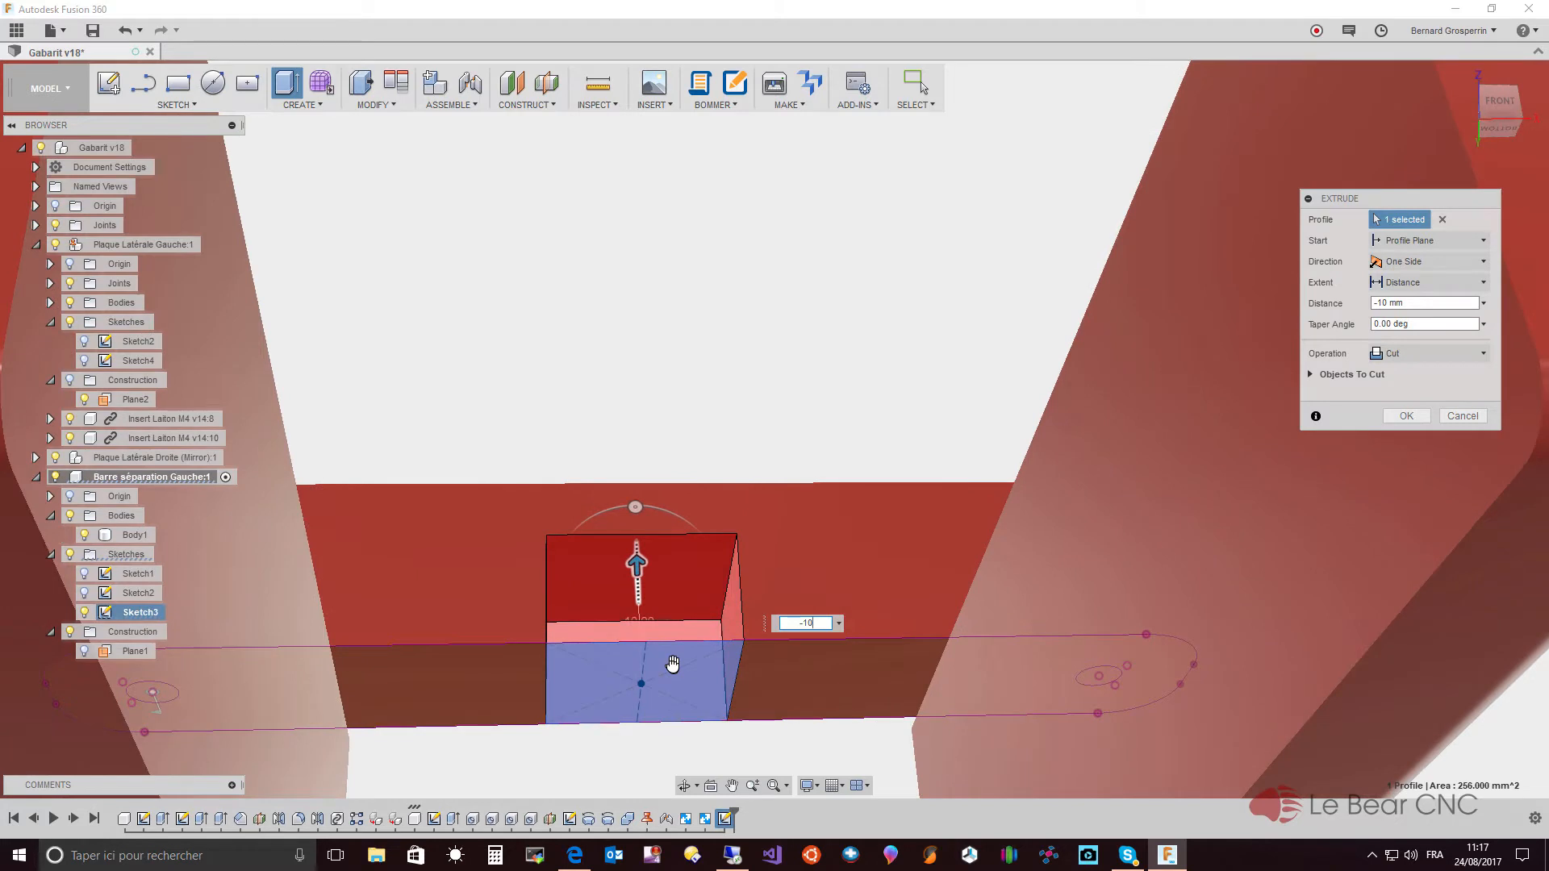
key(Return)
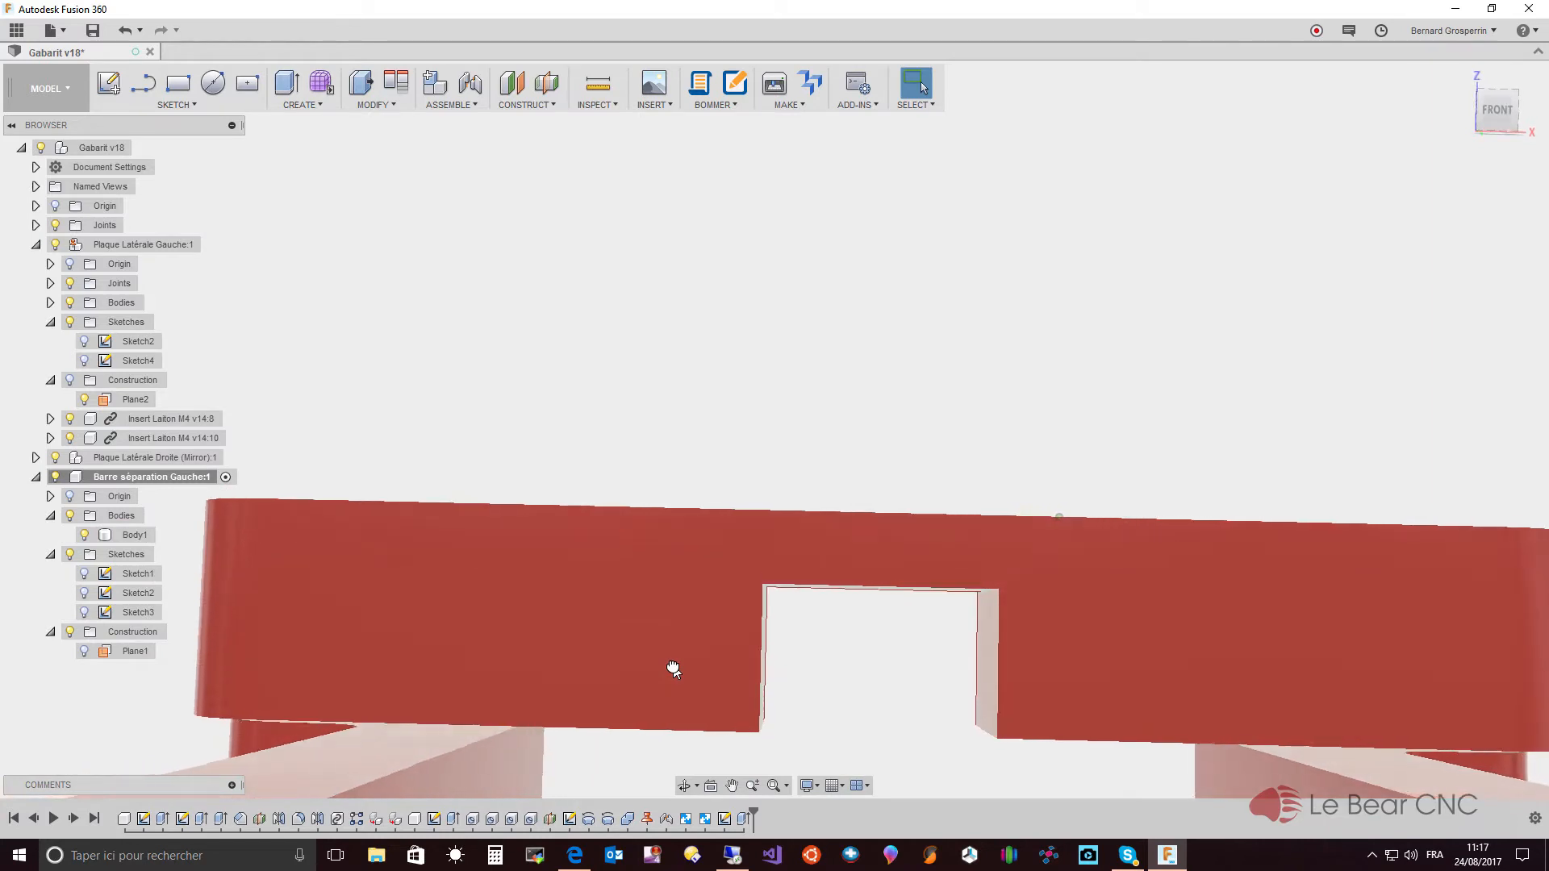
- Place a simple hole on the notch floor, 4 mm deep and 10 mm in diameter, with a 180 deg tip angle
click(912, 579)
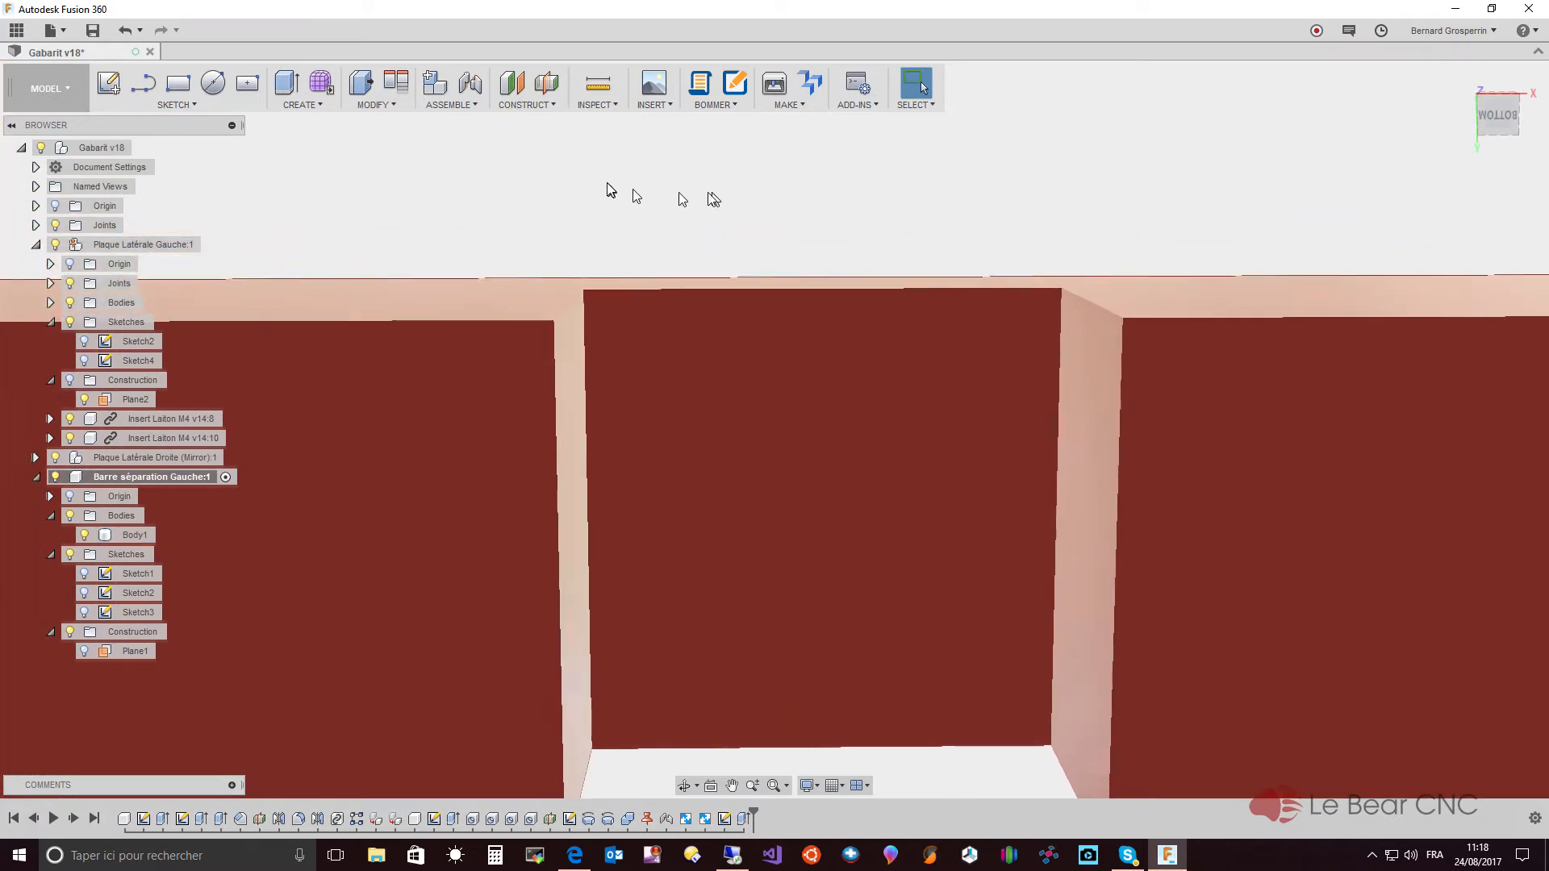
click(328, 108)
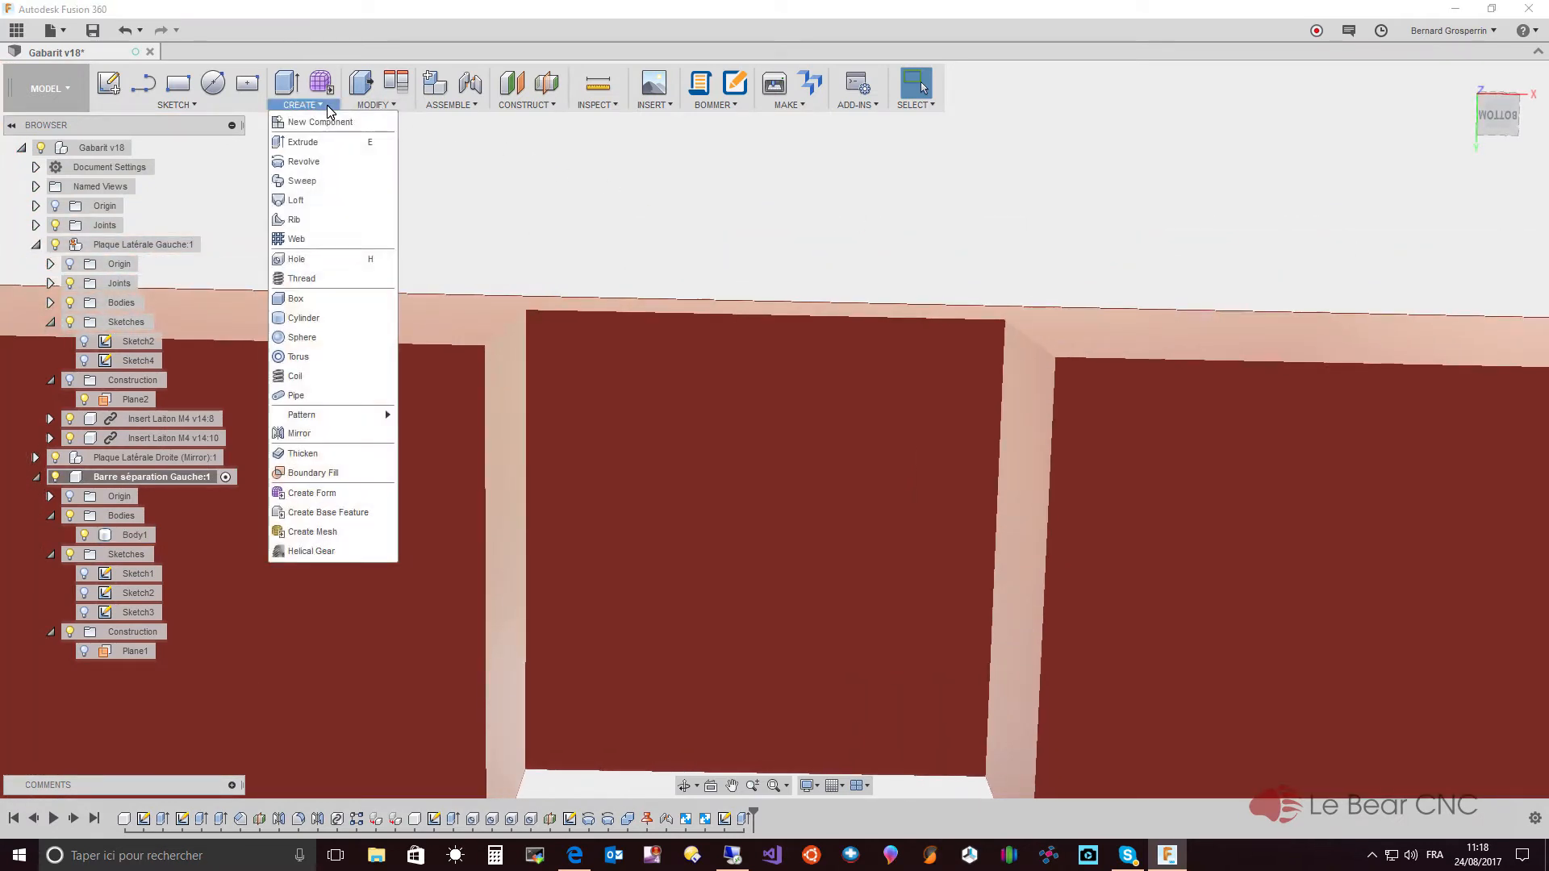
click(330, 260)
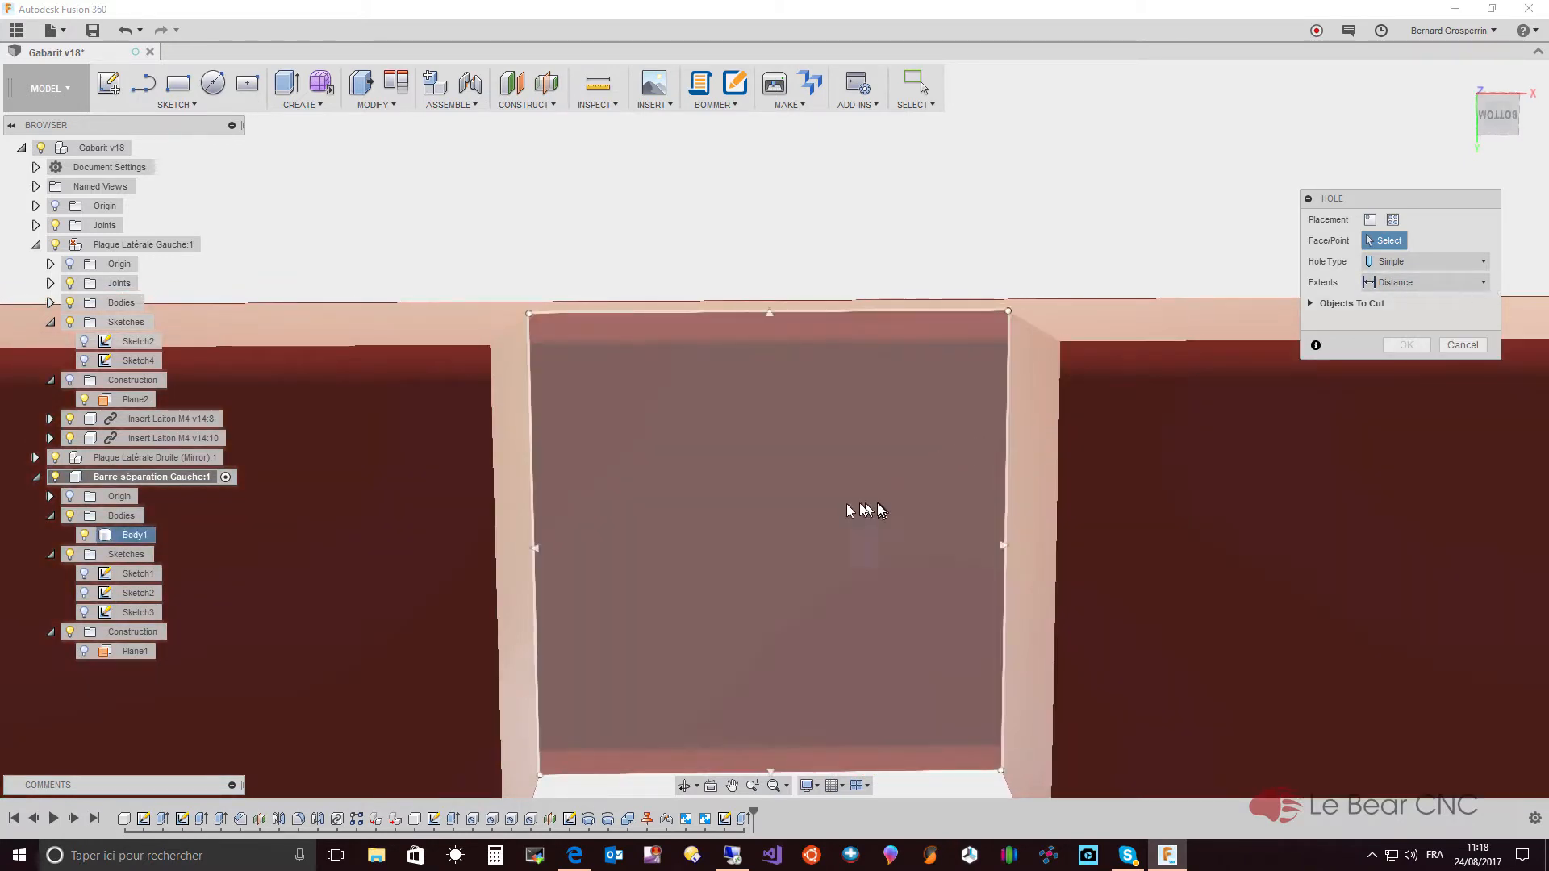
click(811, 509)
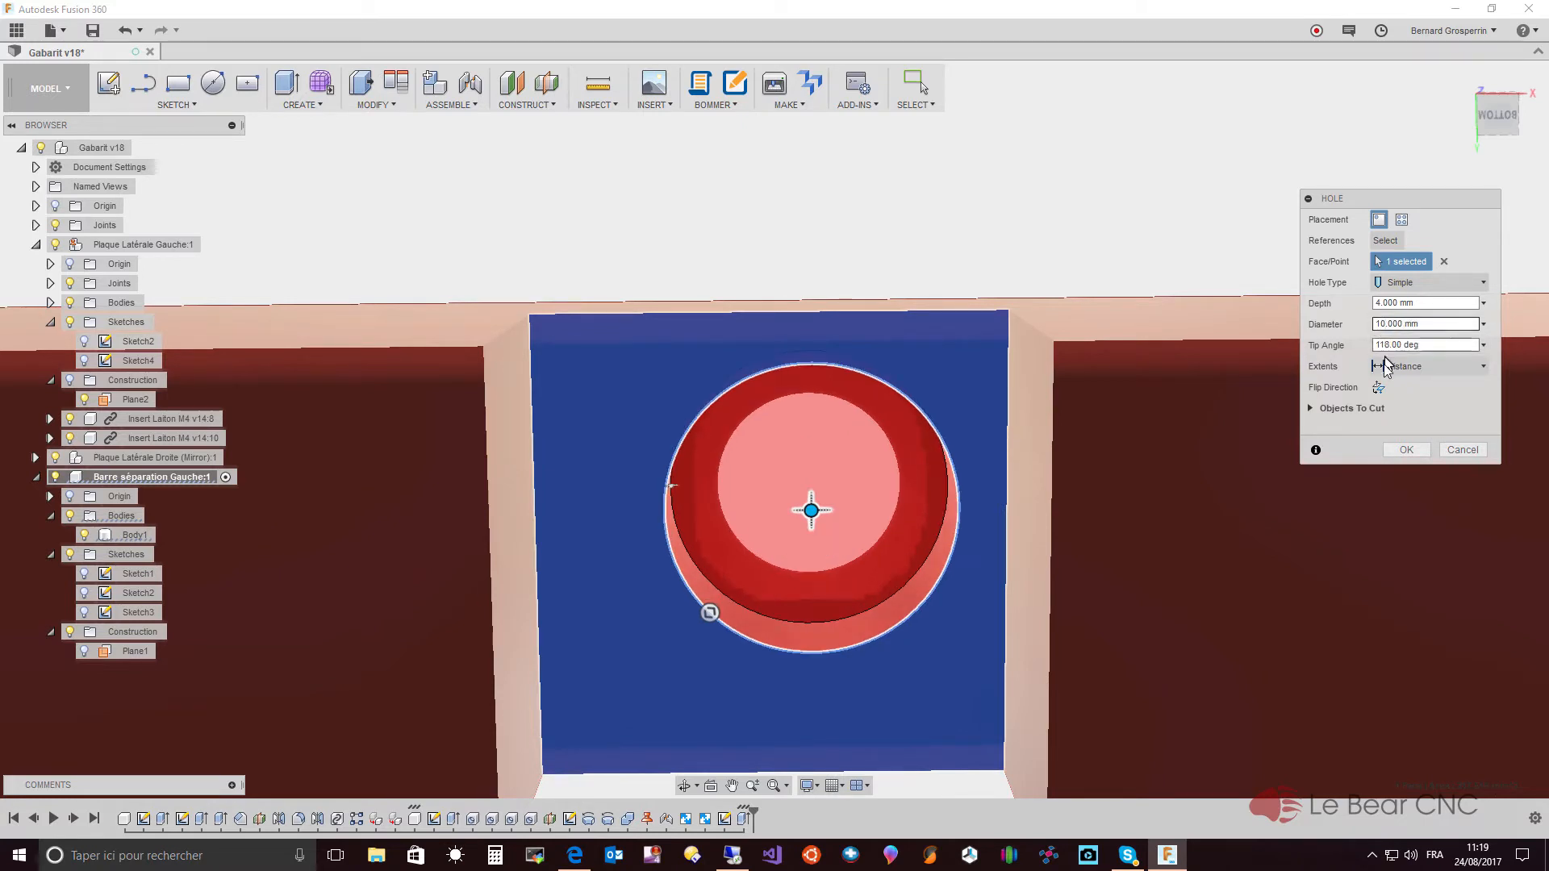
click(1484, 345)
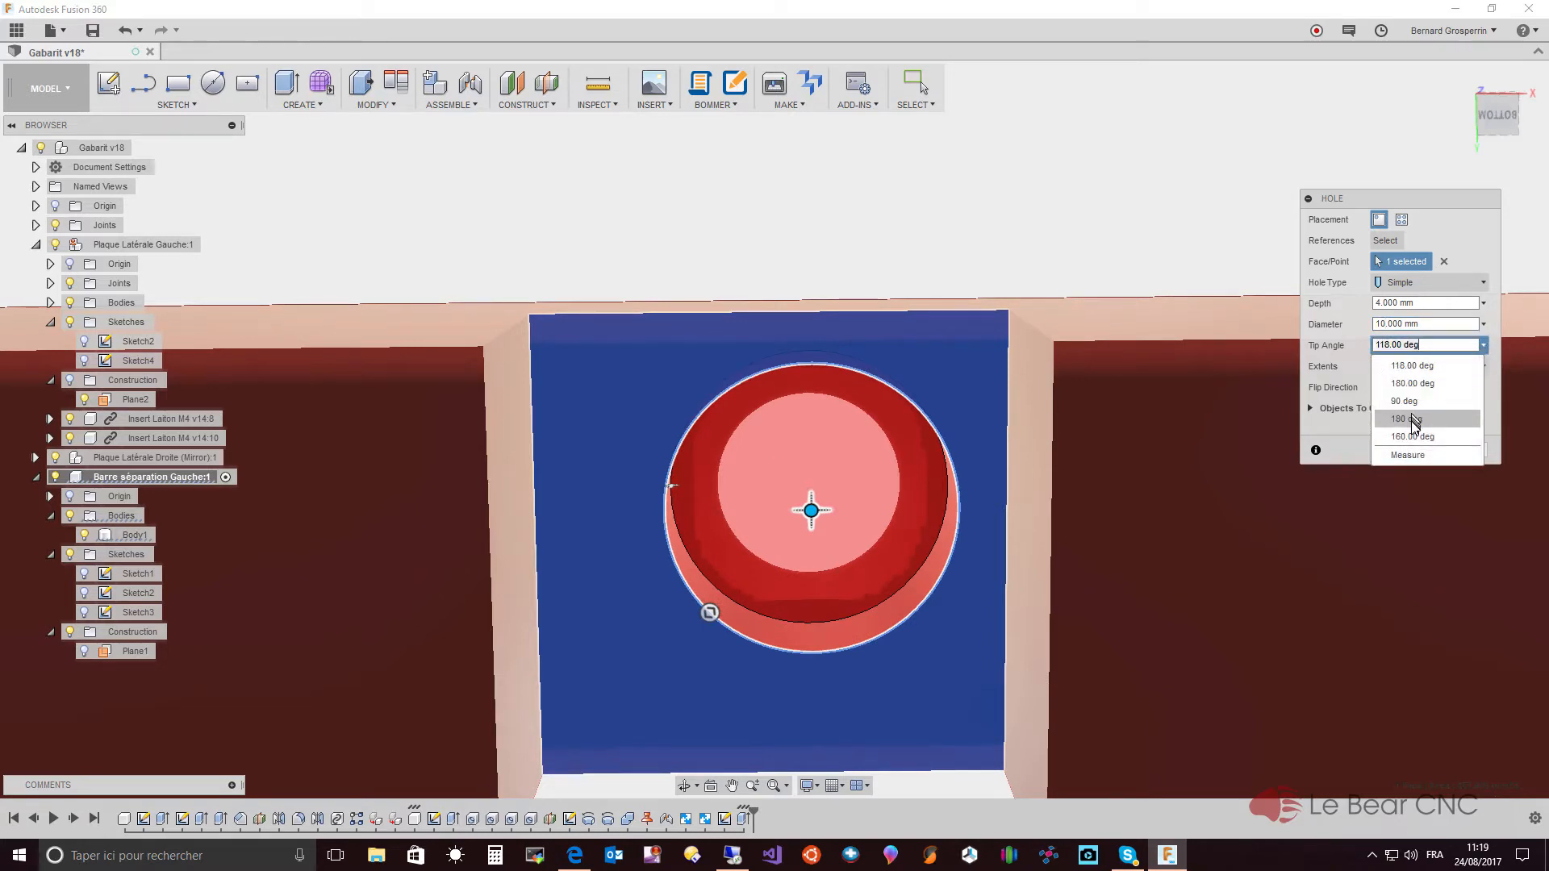
click(1416, 419)
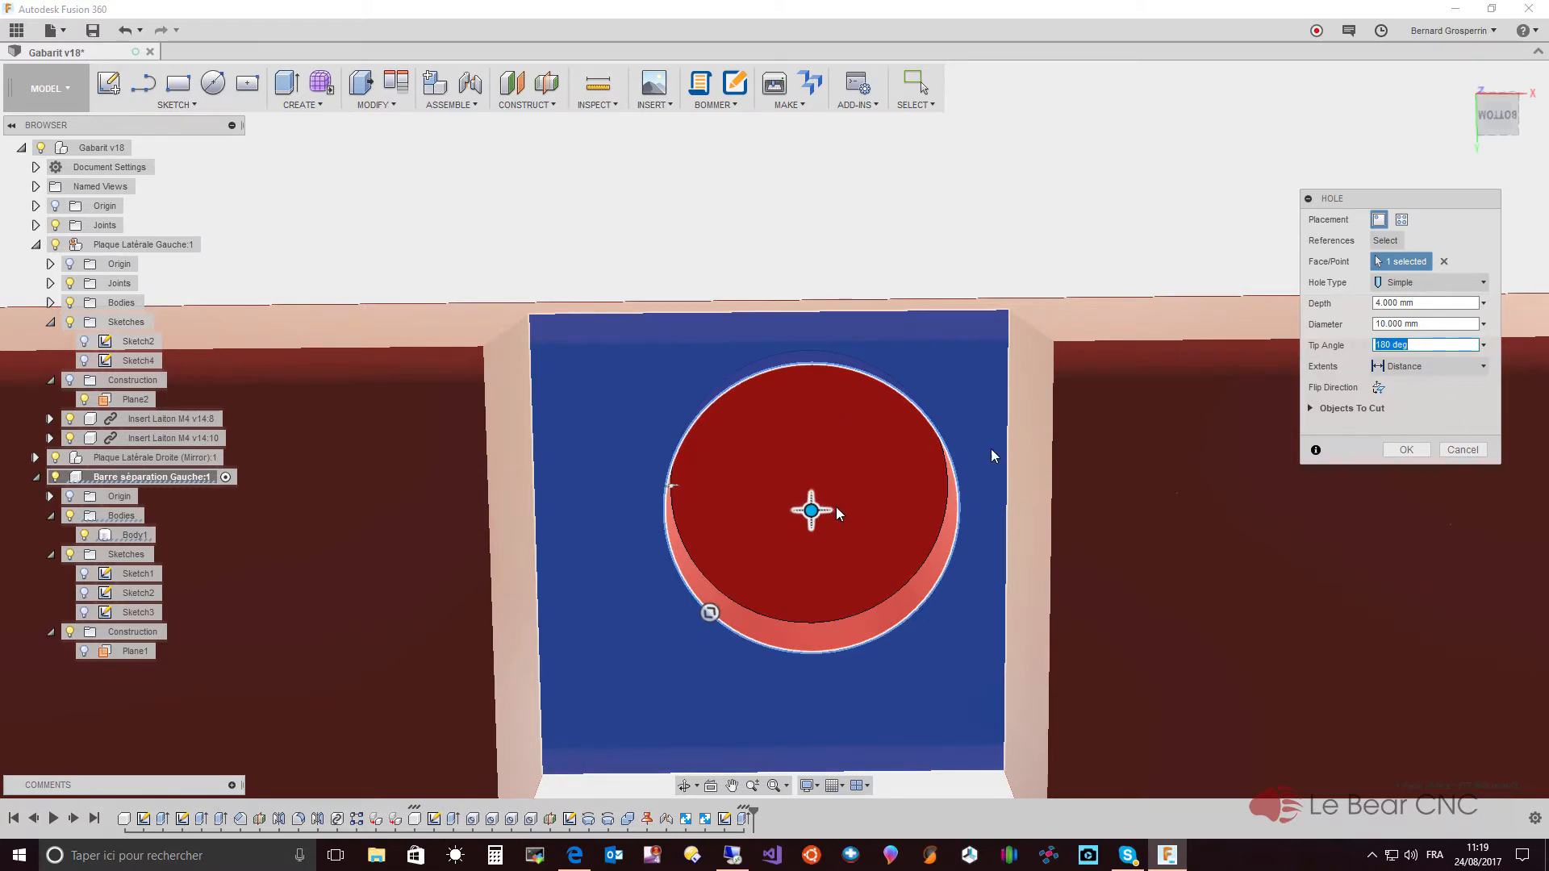
- Move the 10 mm hole to the centre of the notch floor and create it
click(1385, 240)
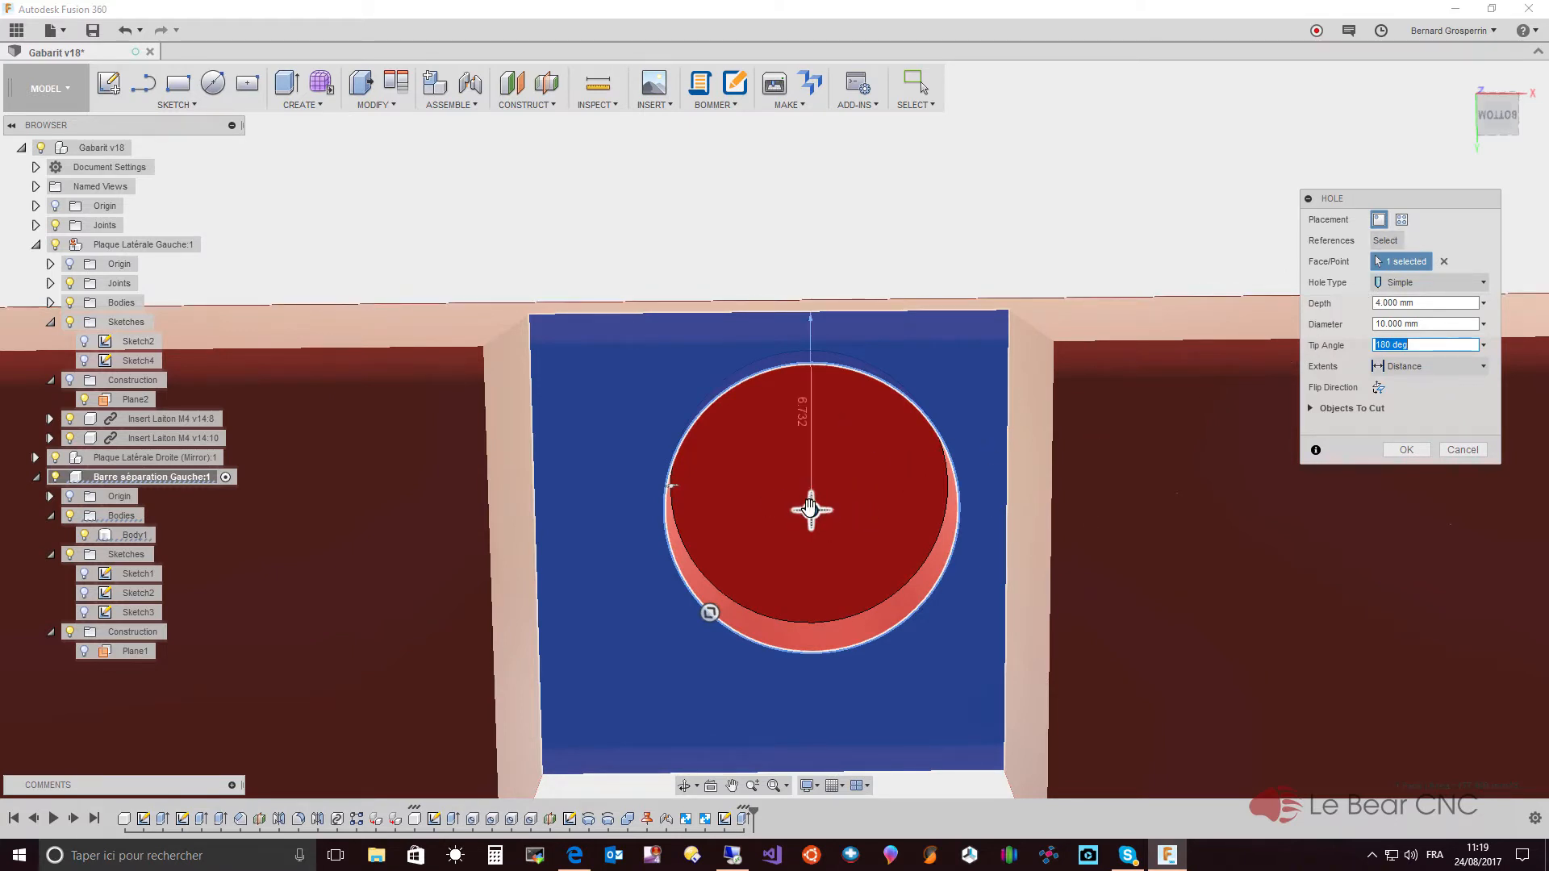
mouse_move(810, 509)
mouse_down()
mouse_move(790, 530)
mouse_move(806, 529)
mouse_up()
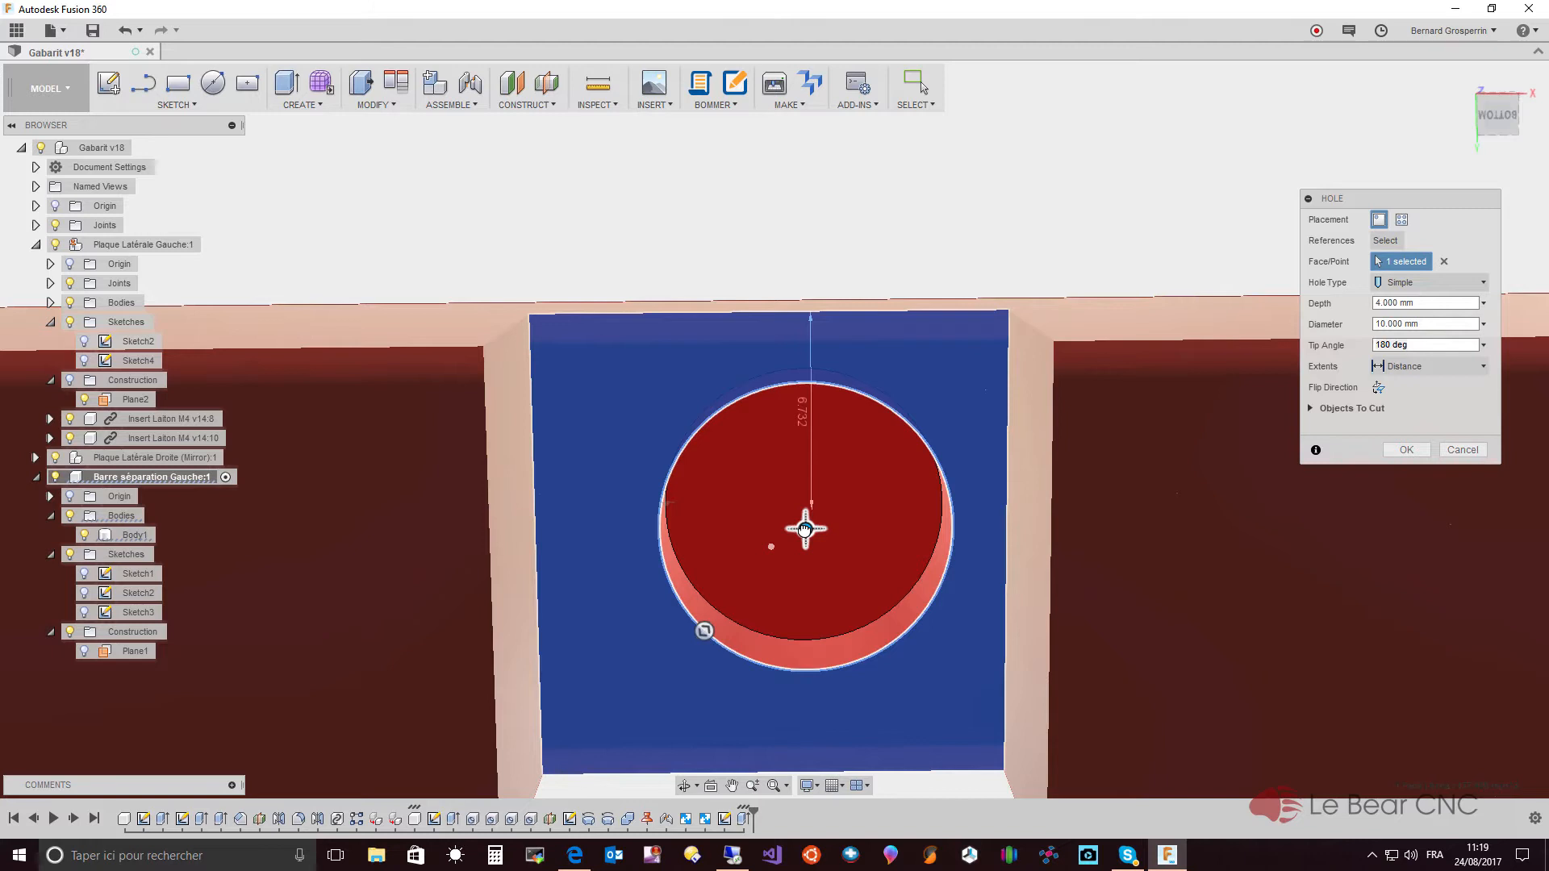
drag(805, 530, 772, 548)
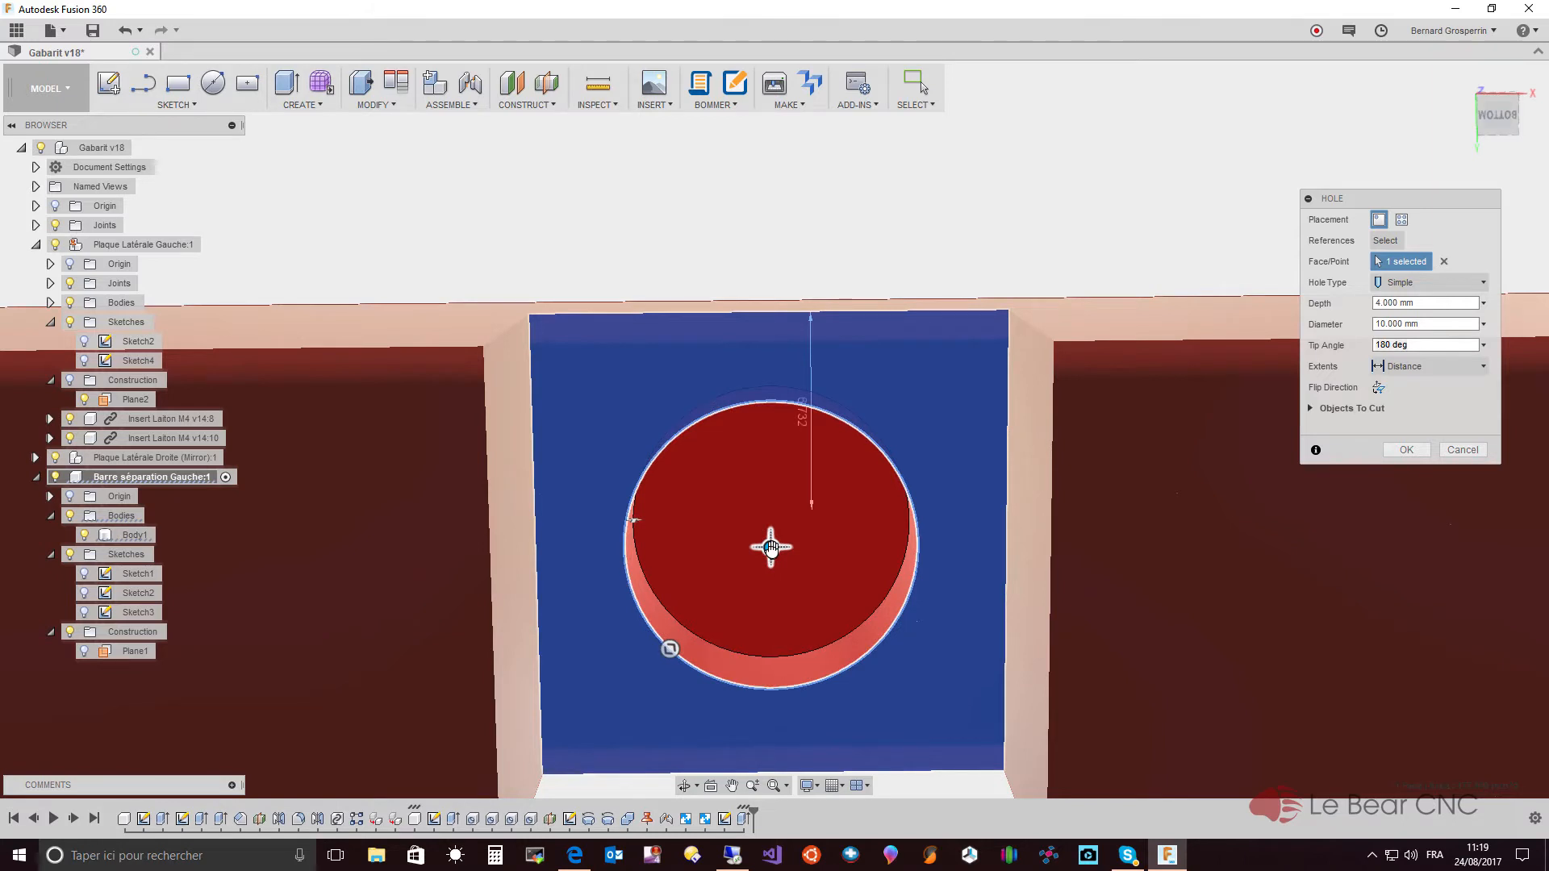
key(Return)
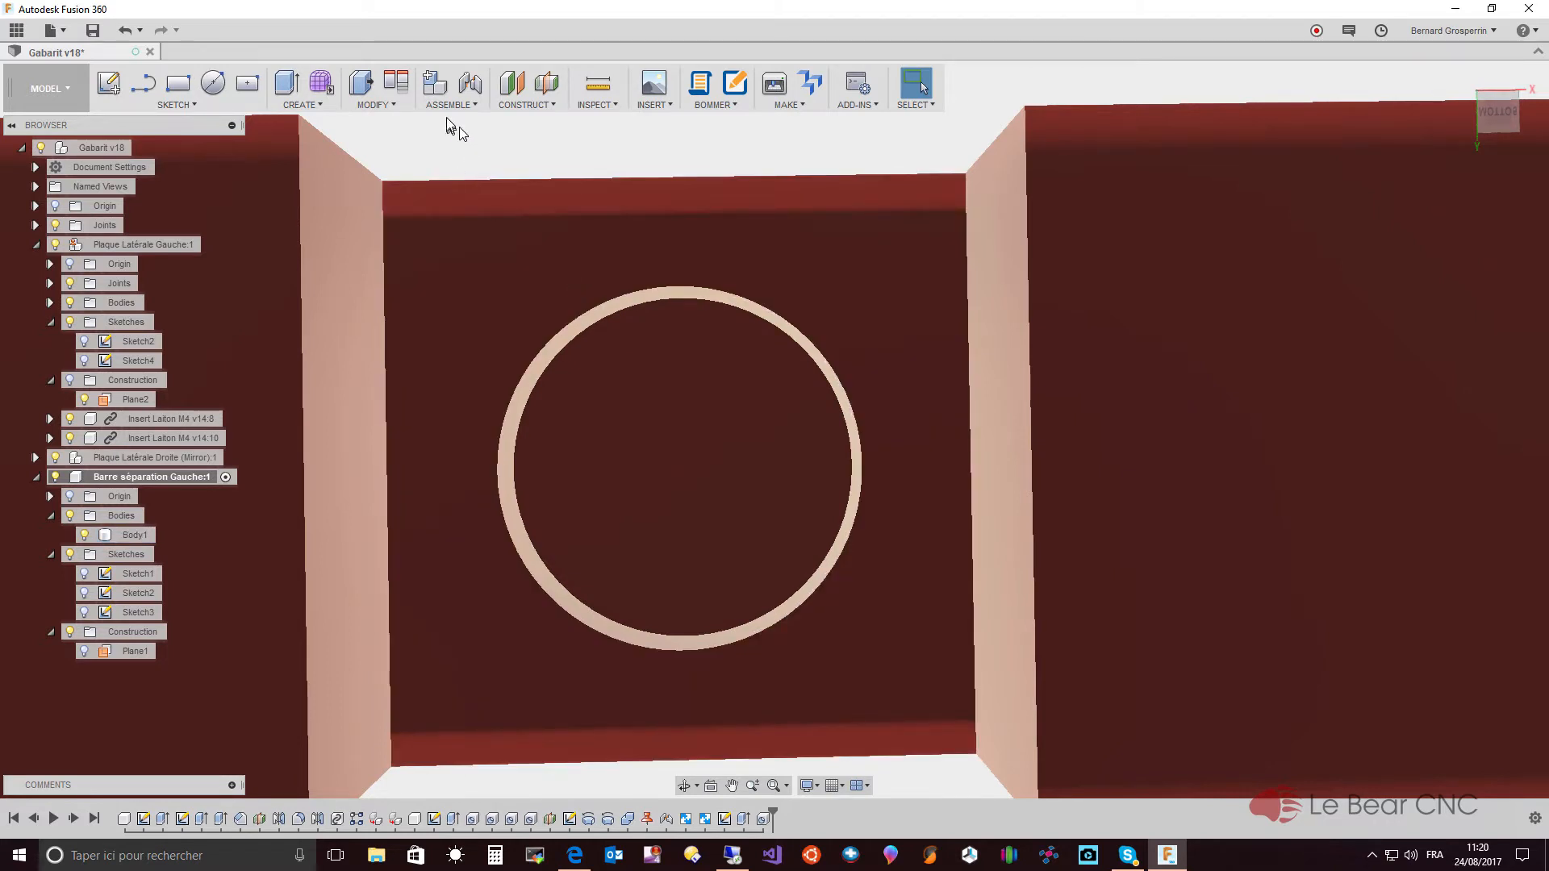
- Add a simple hole 7 mm in diameter and 4 mm deep, centred on the floor of the 10 mm hole
click(320, 106)
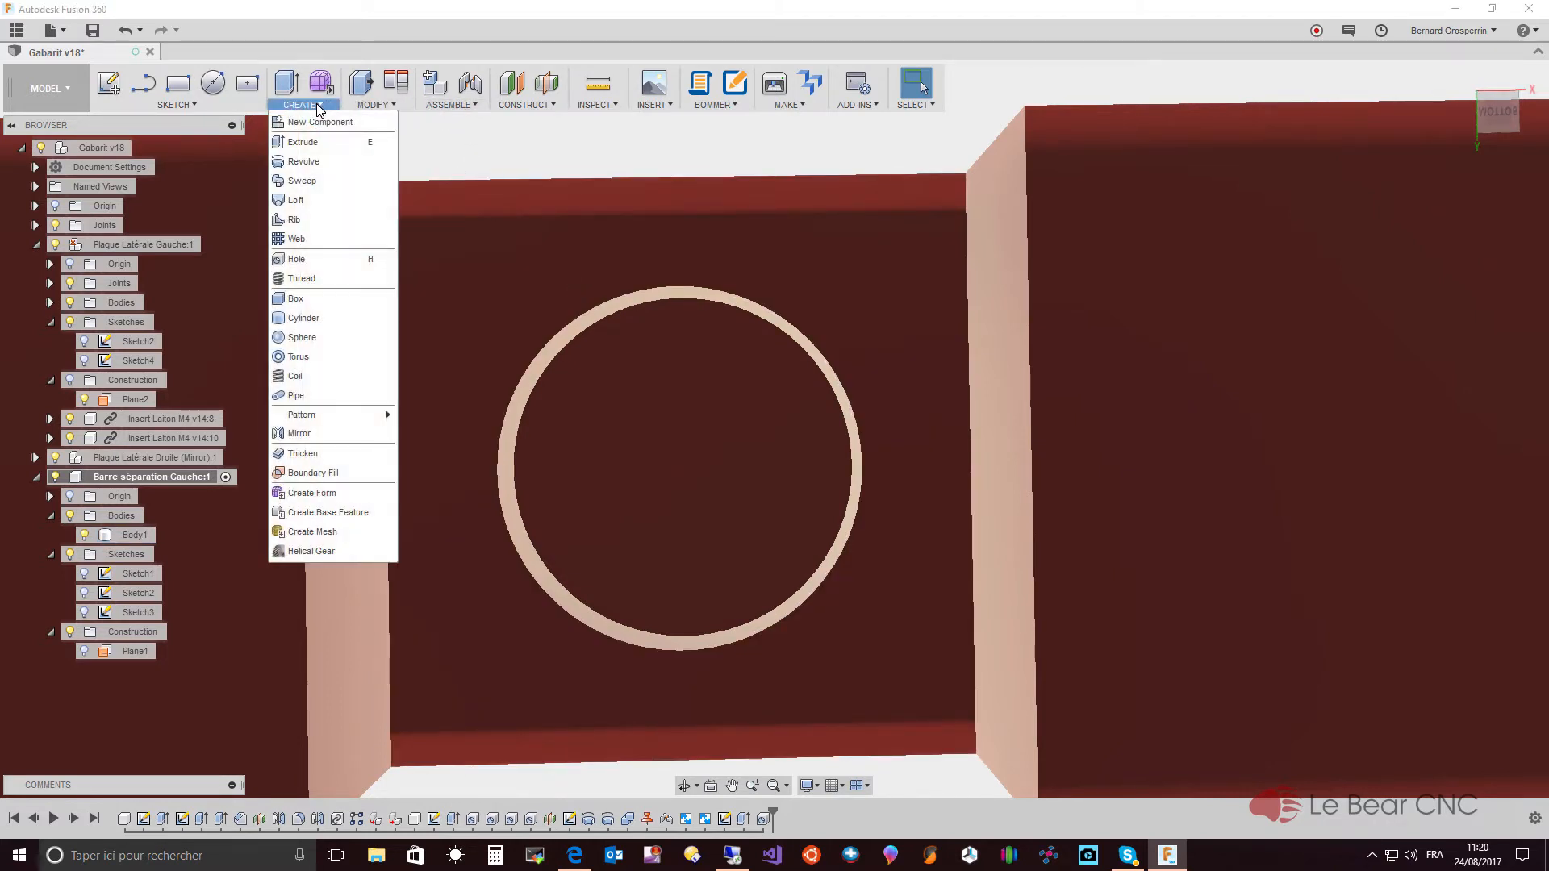
click(315, 260)
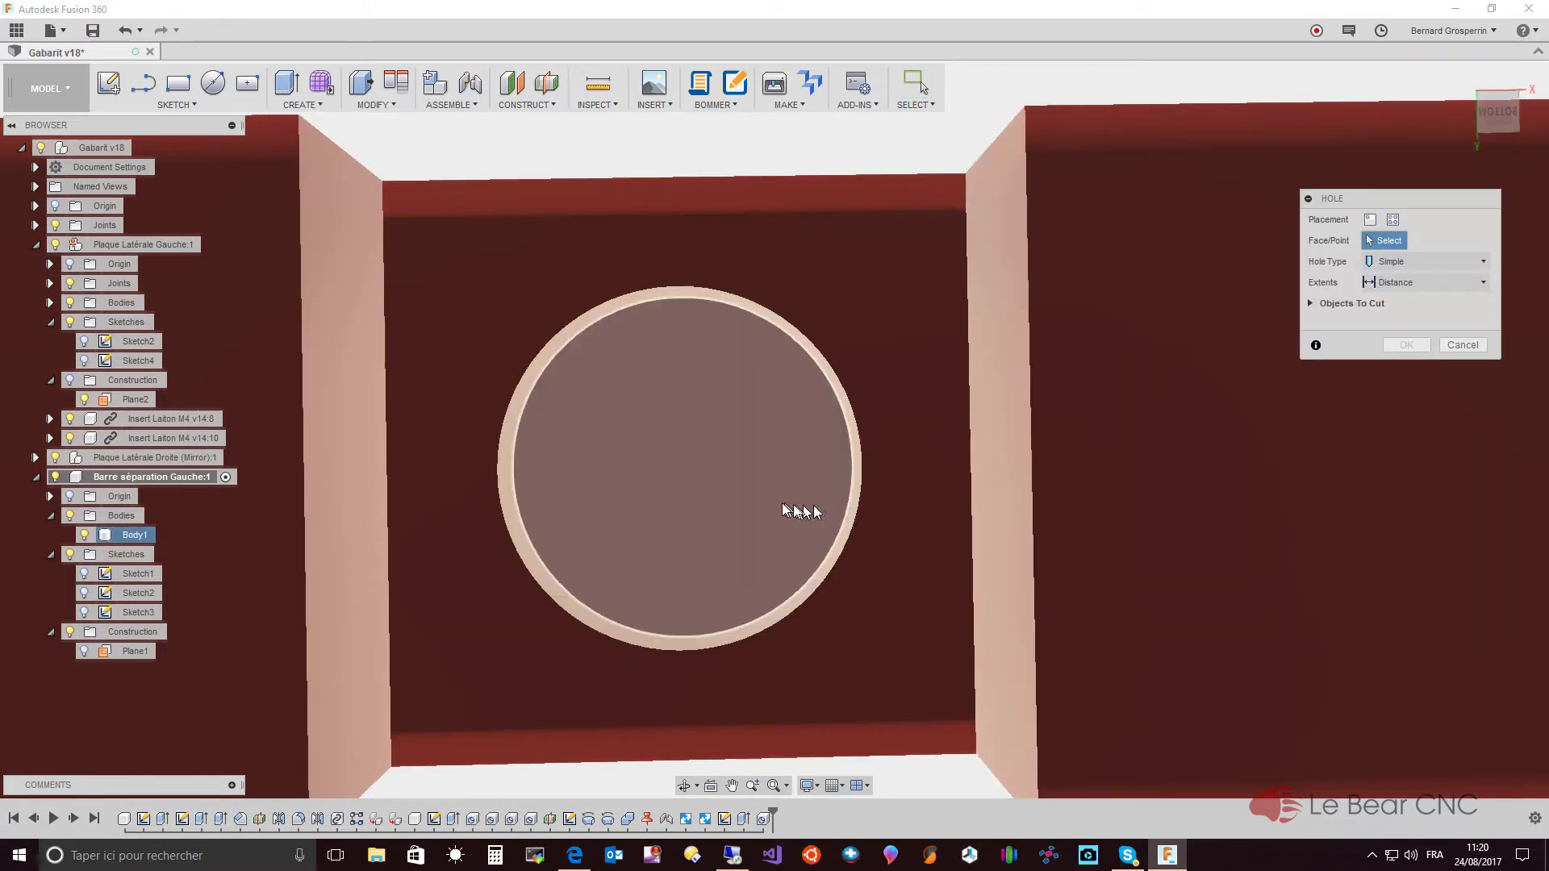
click(781, 504)
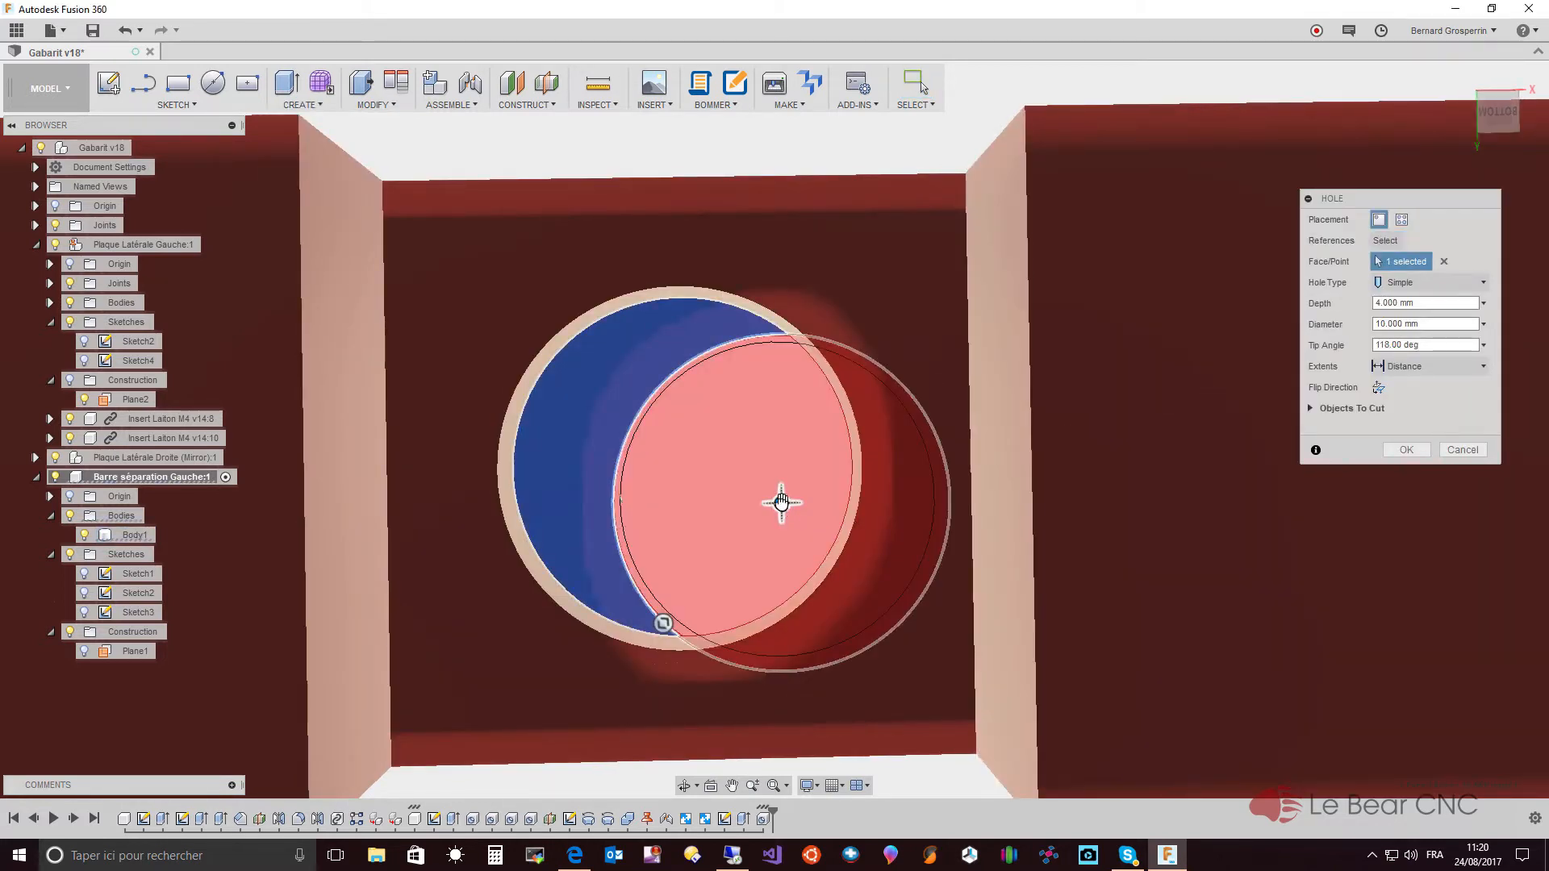
click(1376, 323)
click(1379, 325)
text(7)
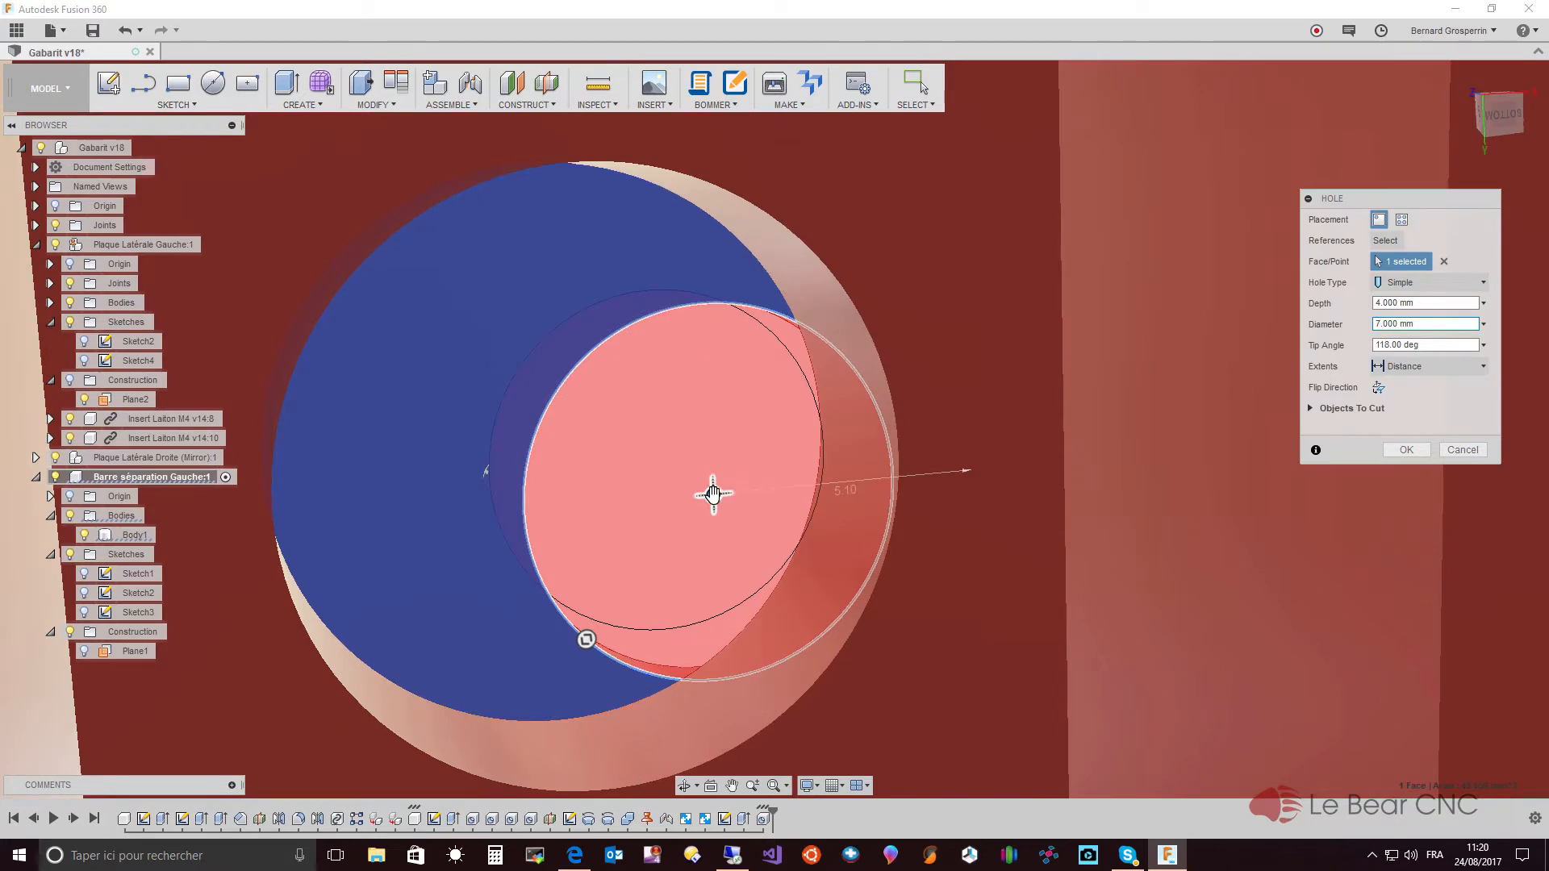
drag(713, 494, 553, 449)
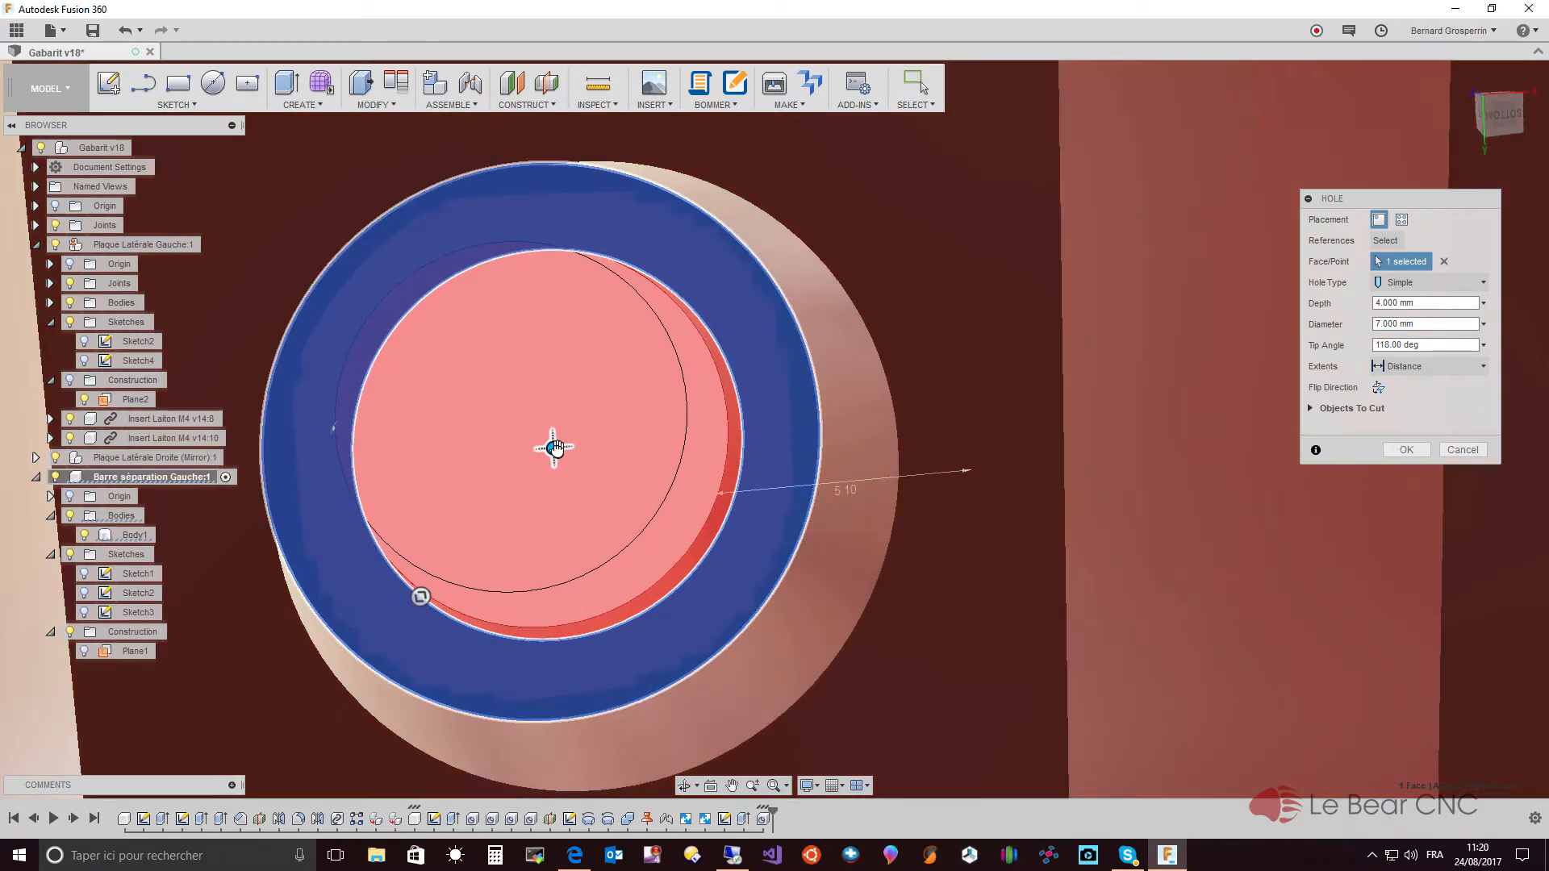
key(Return)
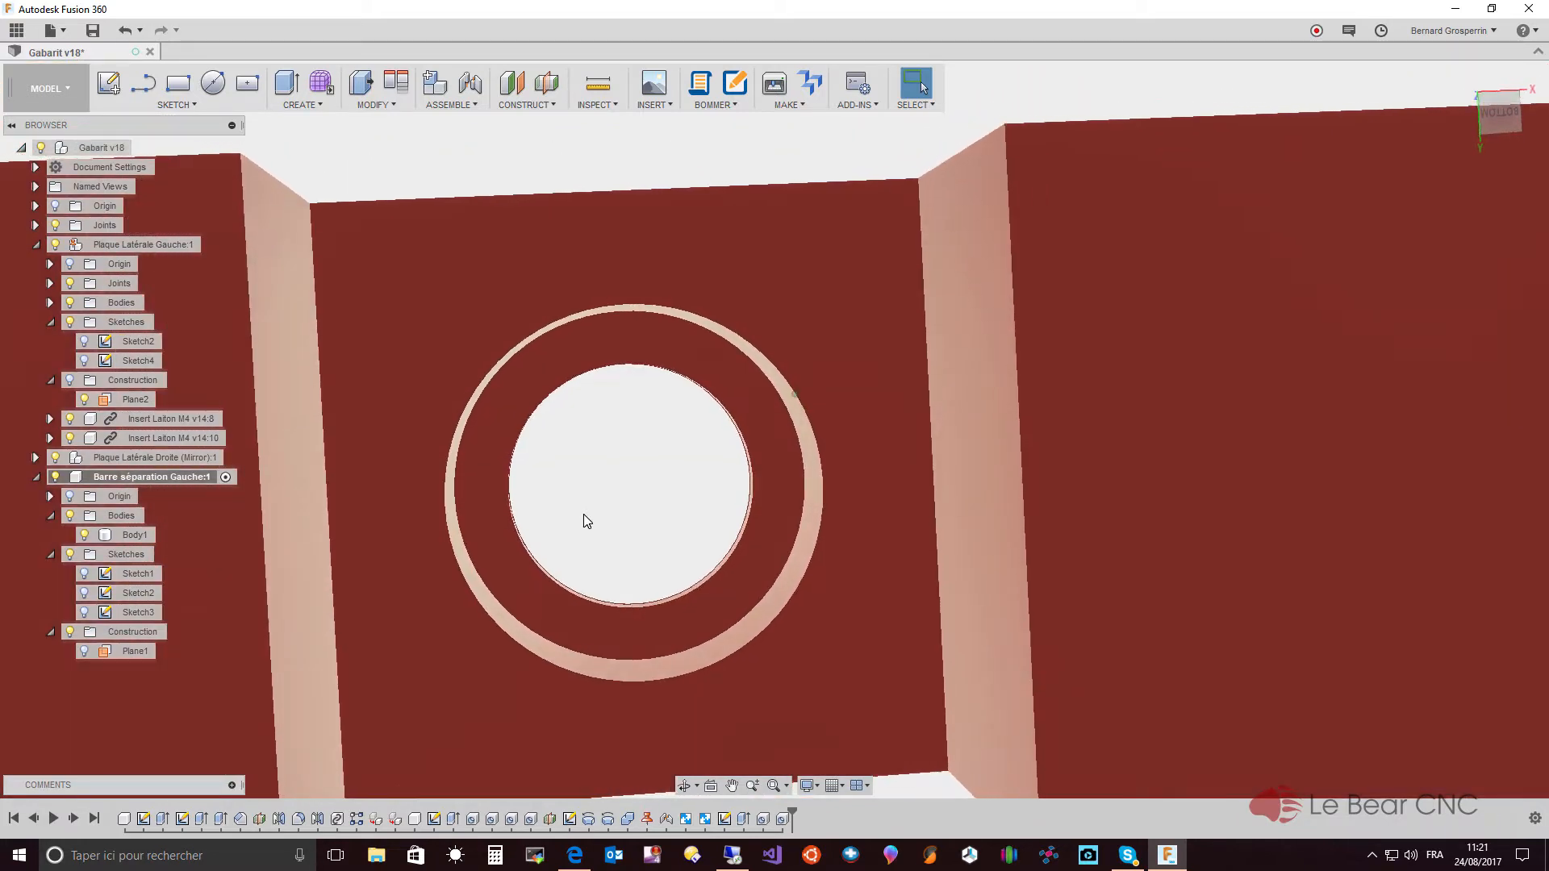
click(592, 708)
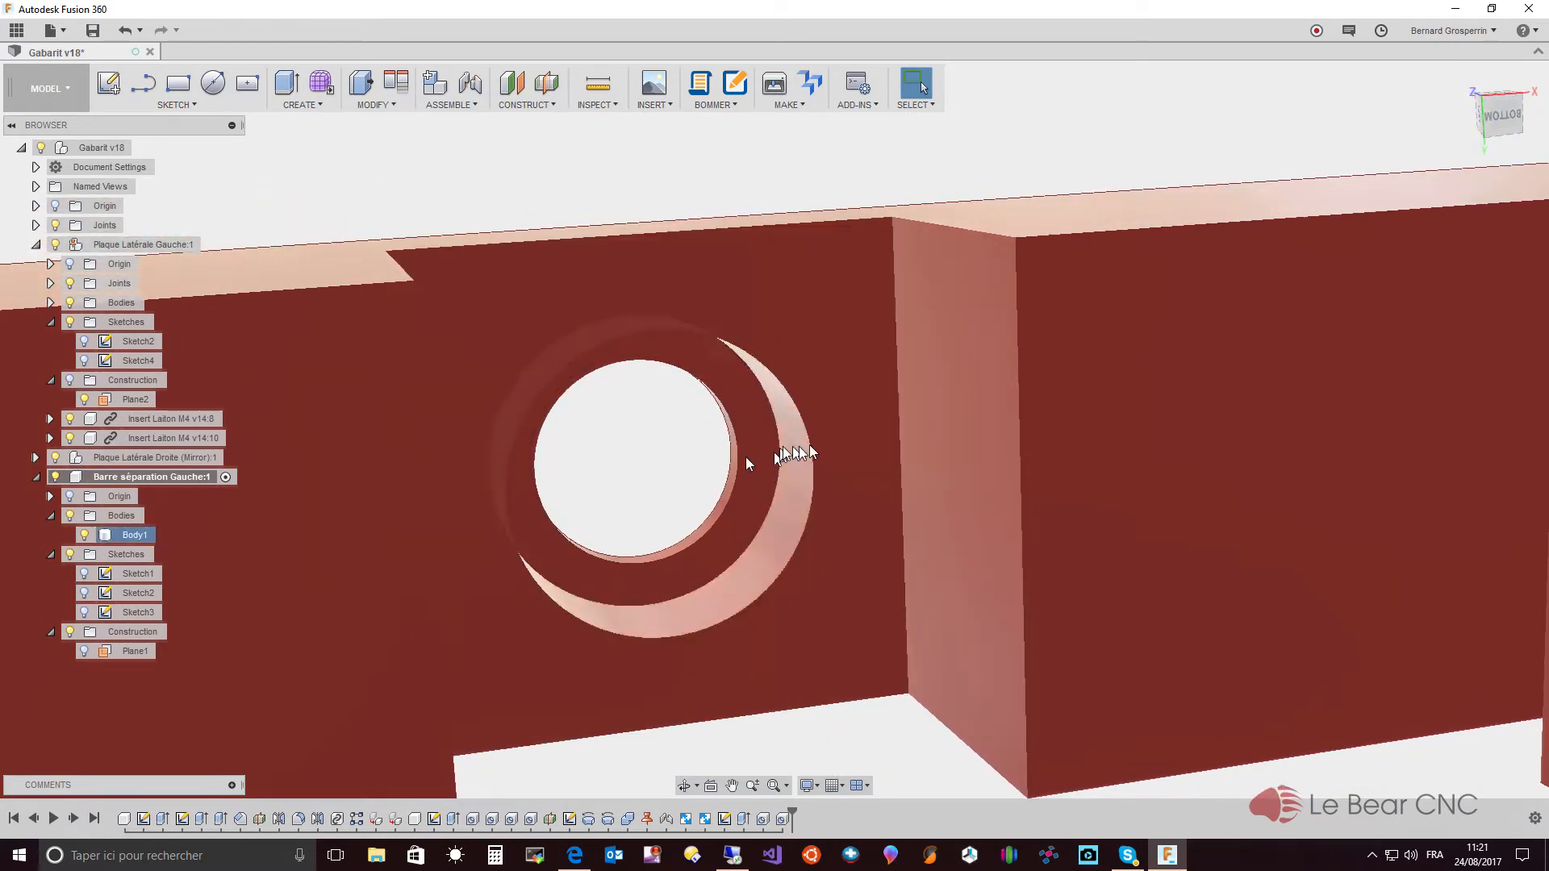
shift+middle_drag(746, 456, 628, 646)
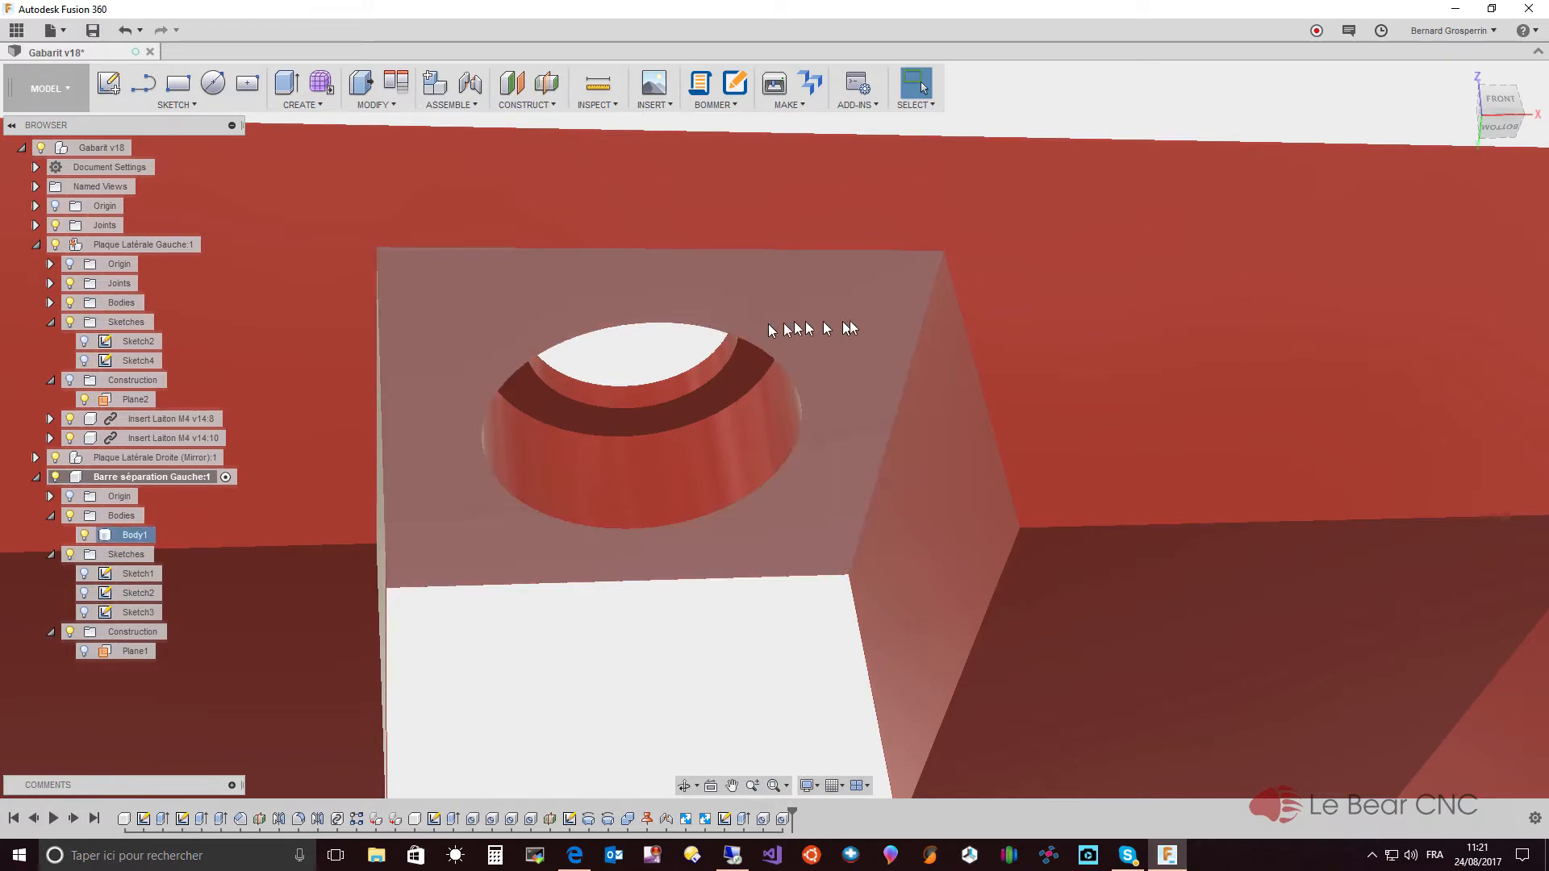
mouse_move(725, 328)
shift+middle_down()
mouse_move(754, 419)
mouse_move(720, 496)
mouse_move(720, 567)
shift+middle_up()
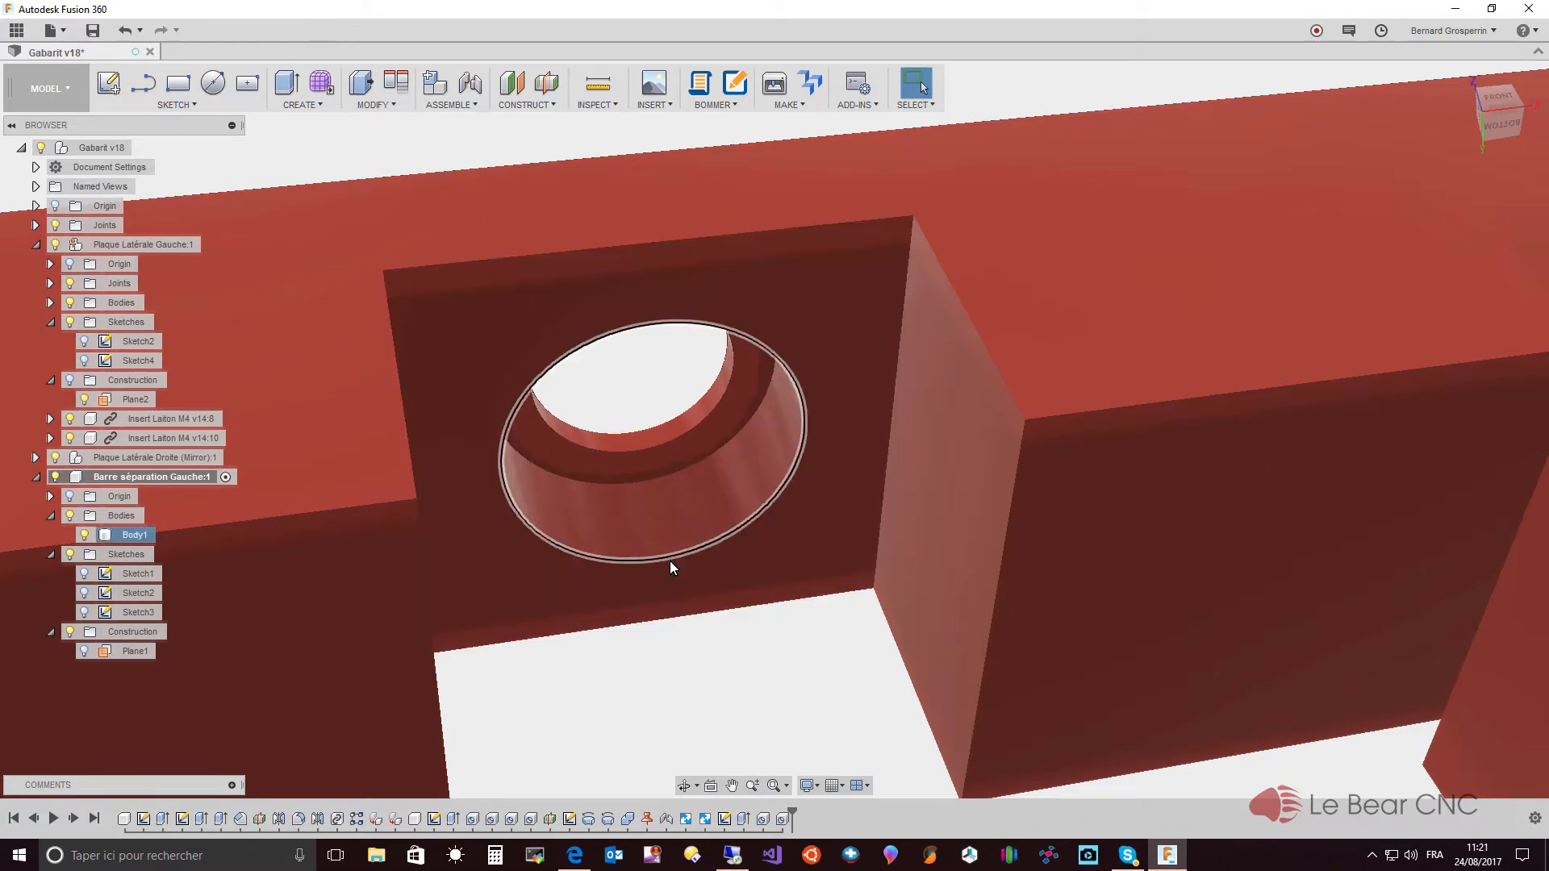
shift+middle_drag(671, 560, 673, 561)
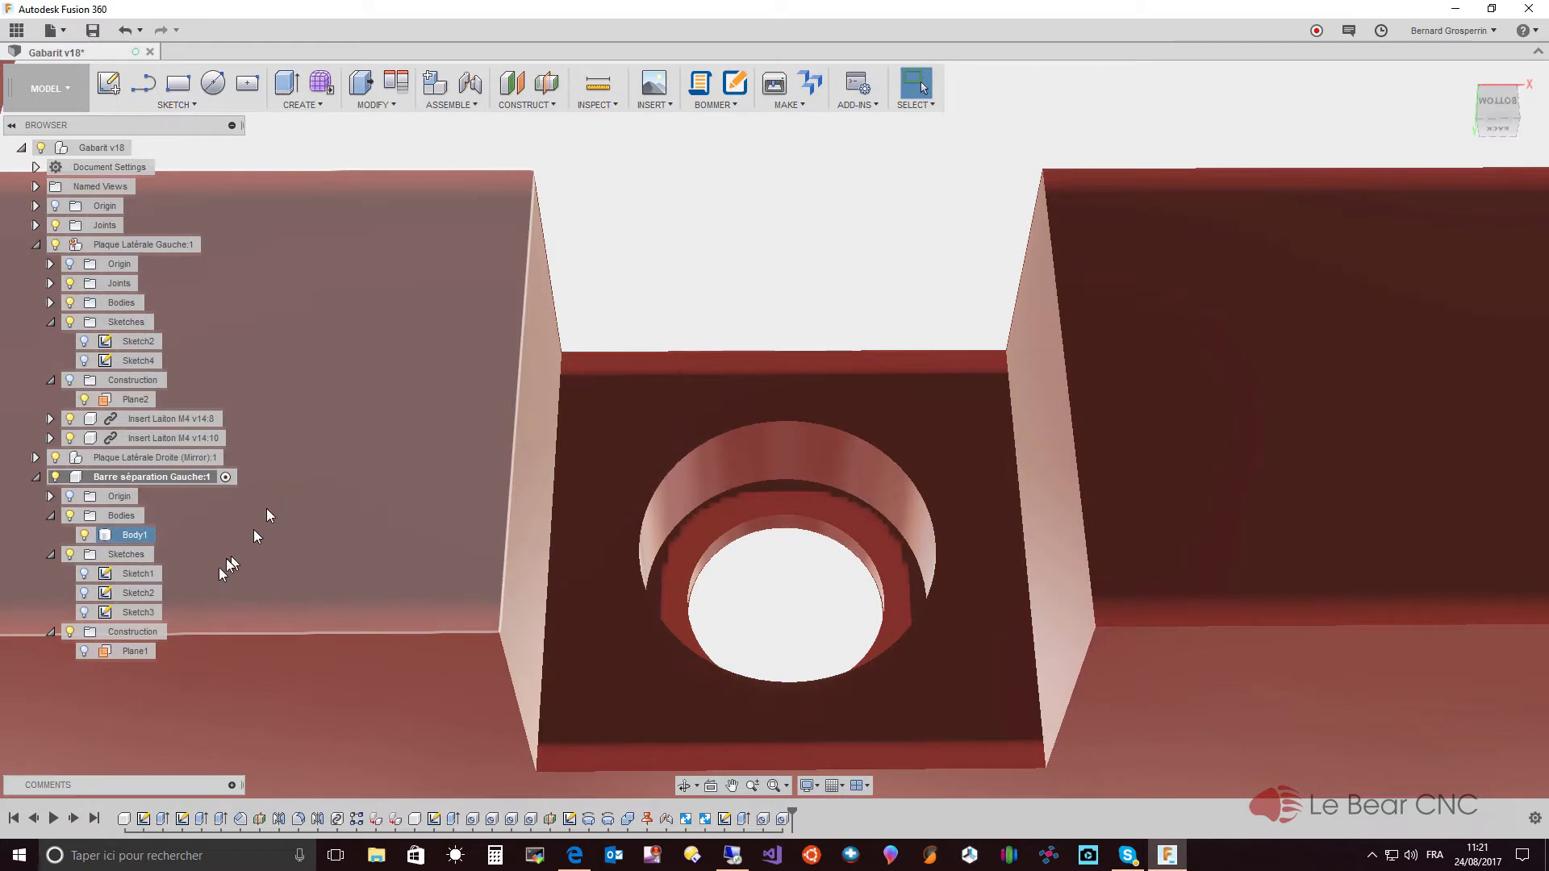
- Show the separation bar's construction plane Plane1 and start a new sketch on it
click(84, 652)
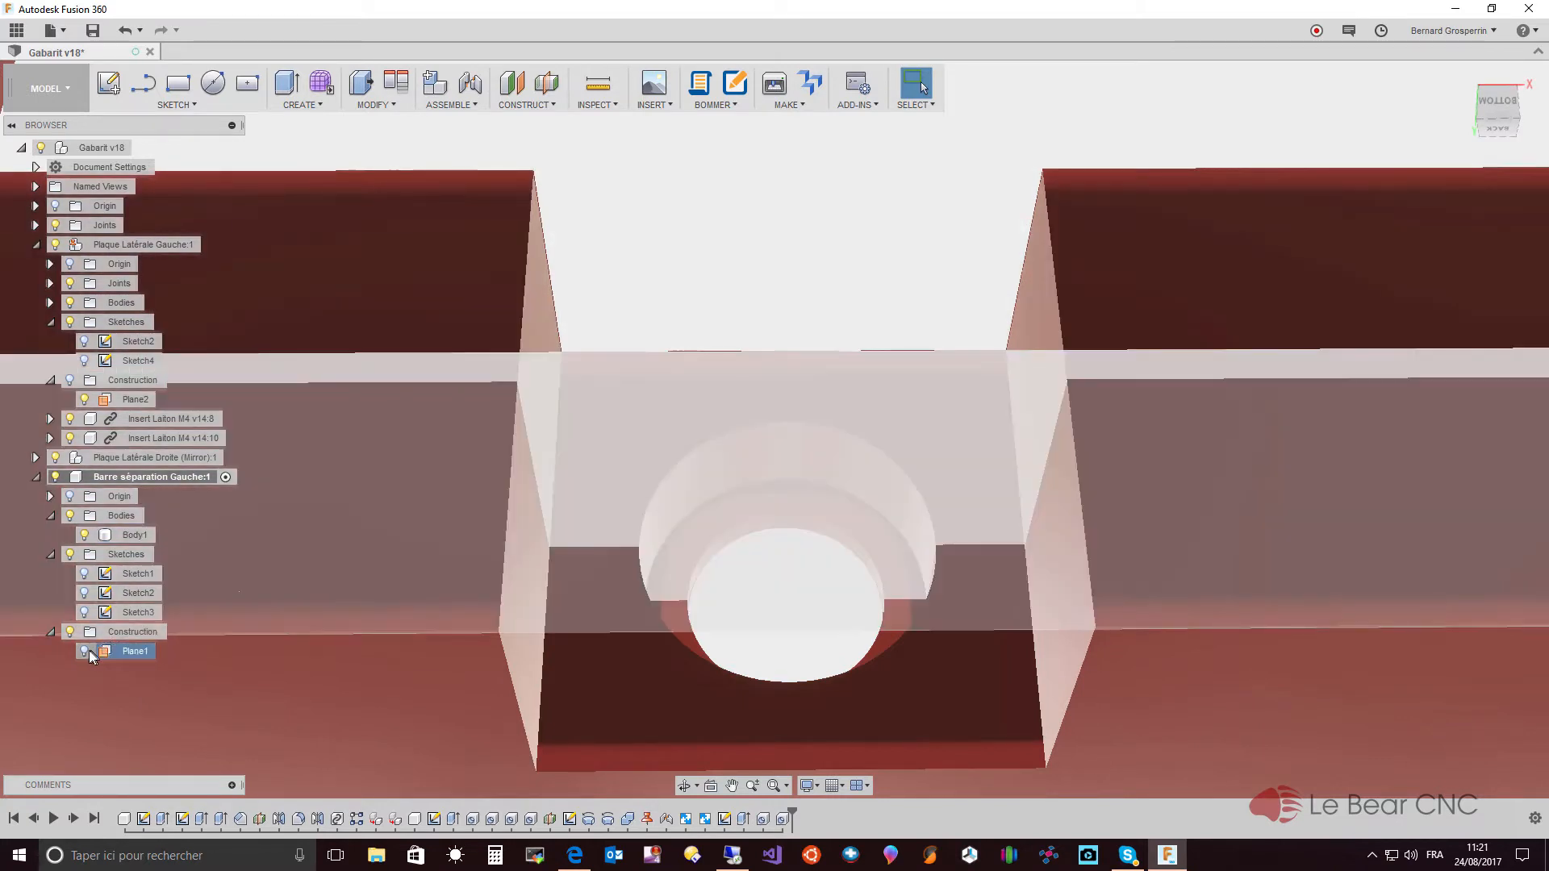
click(83, 654)
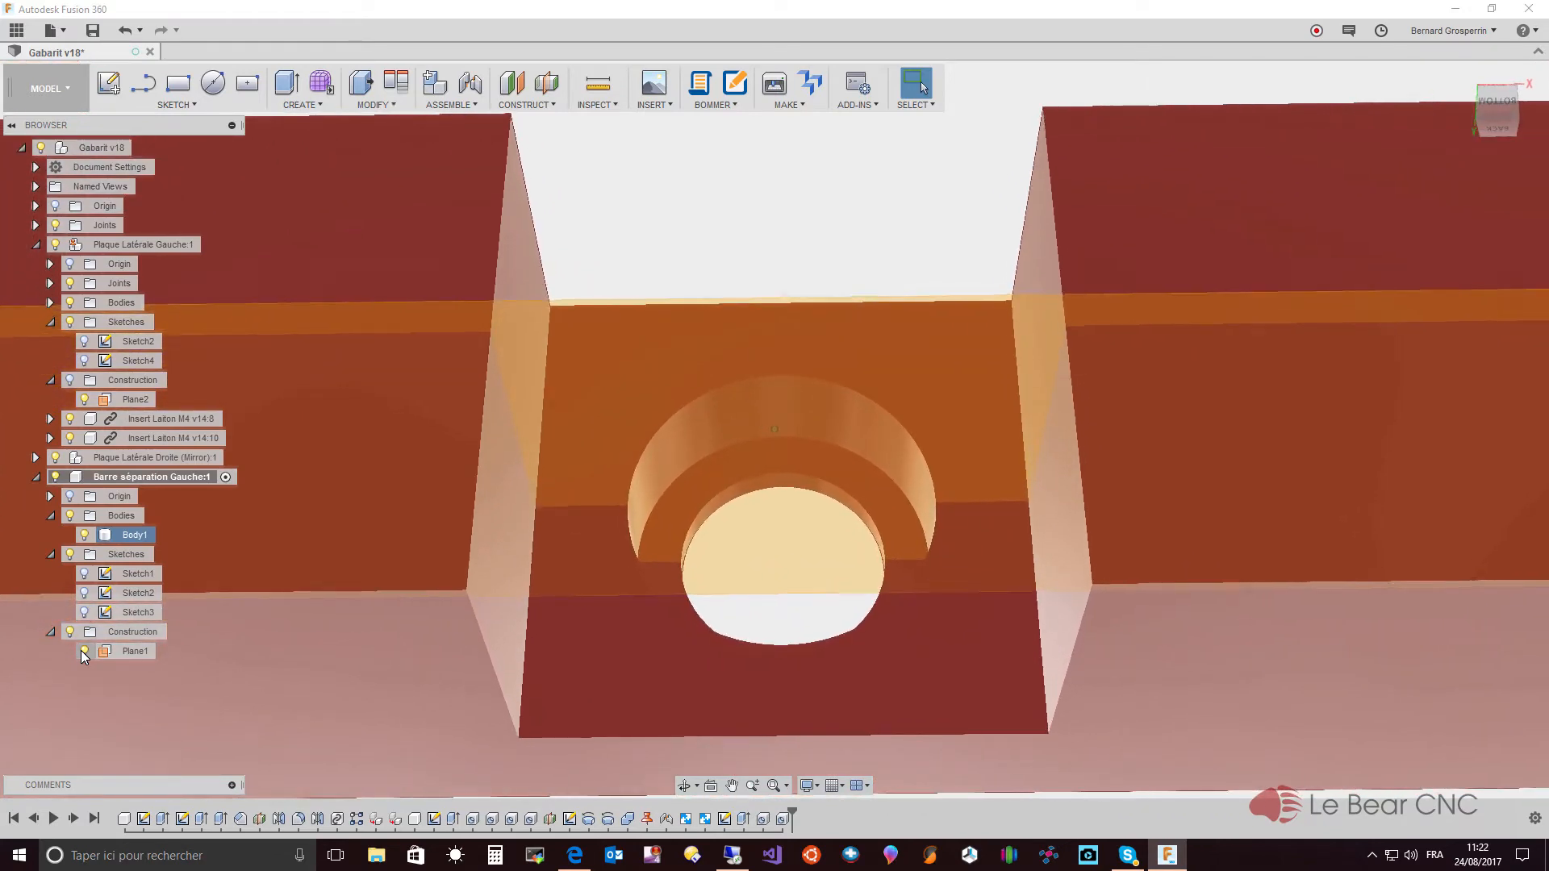
click(81, 650)
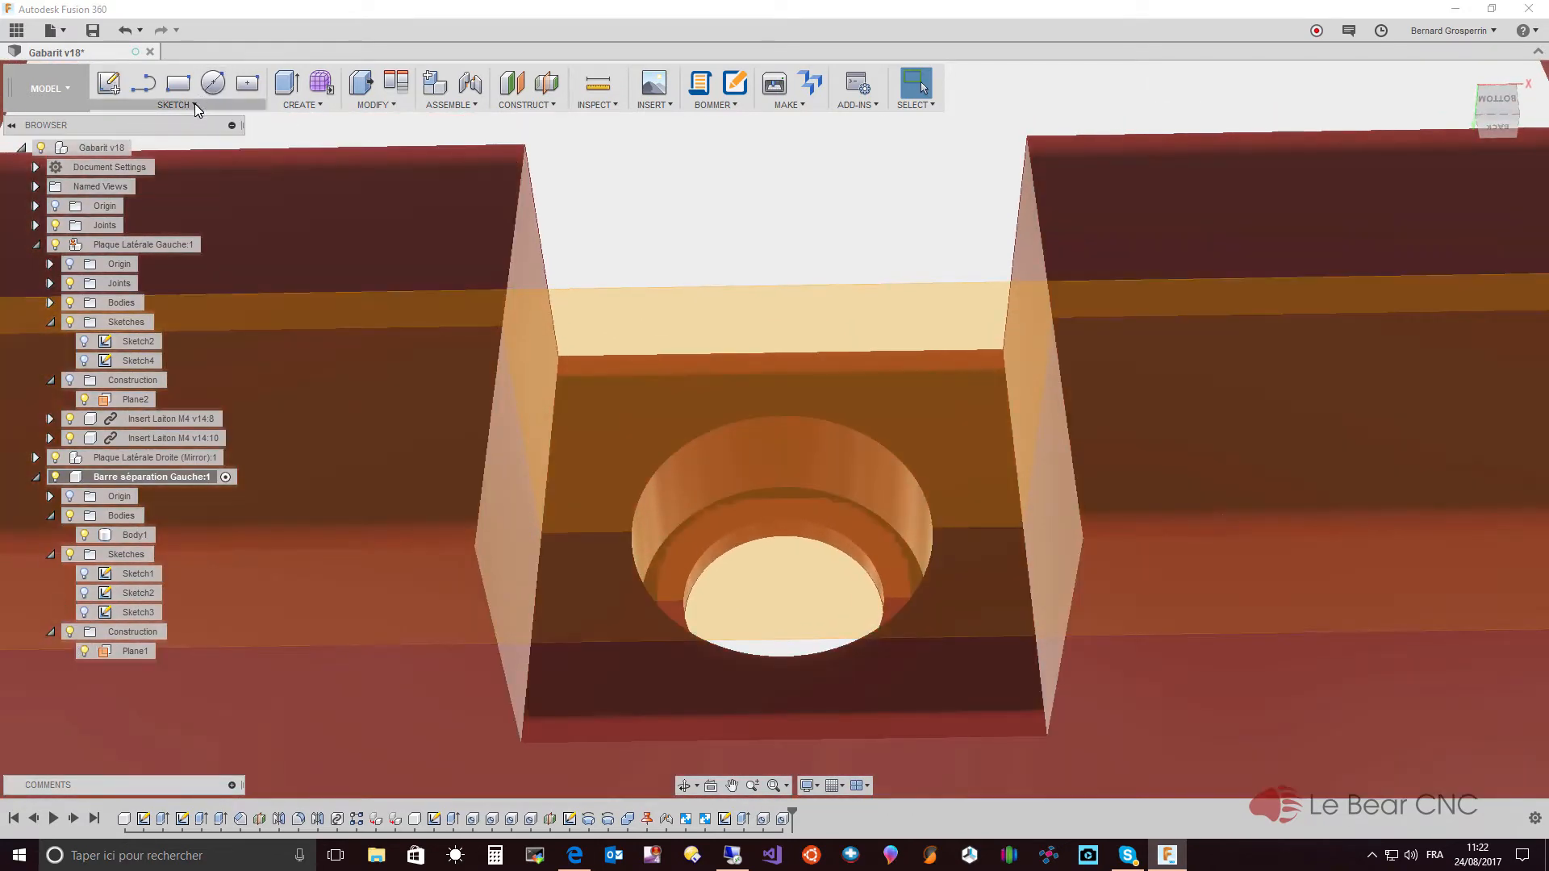
click(195, 103)
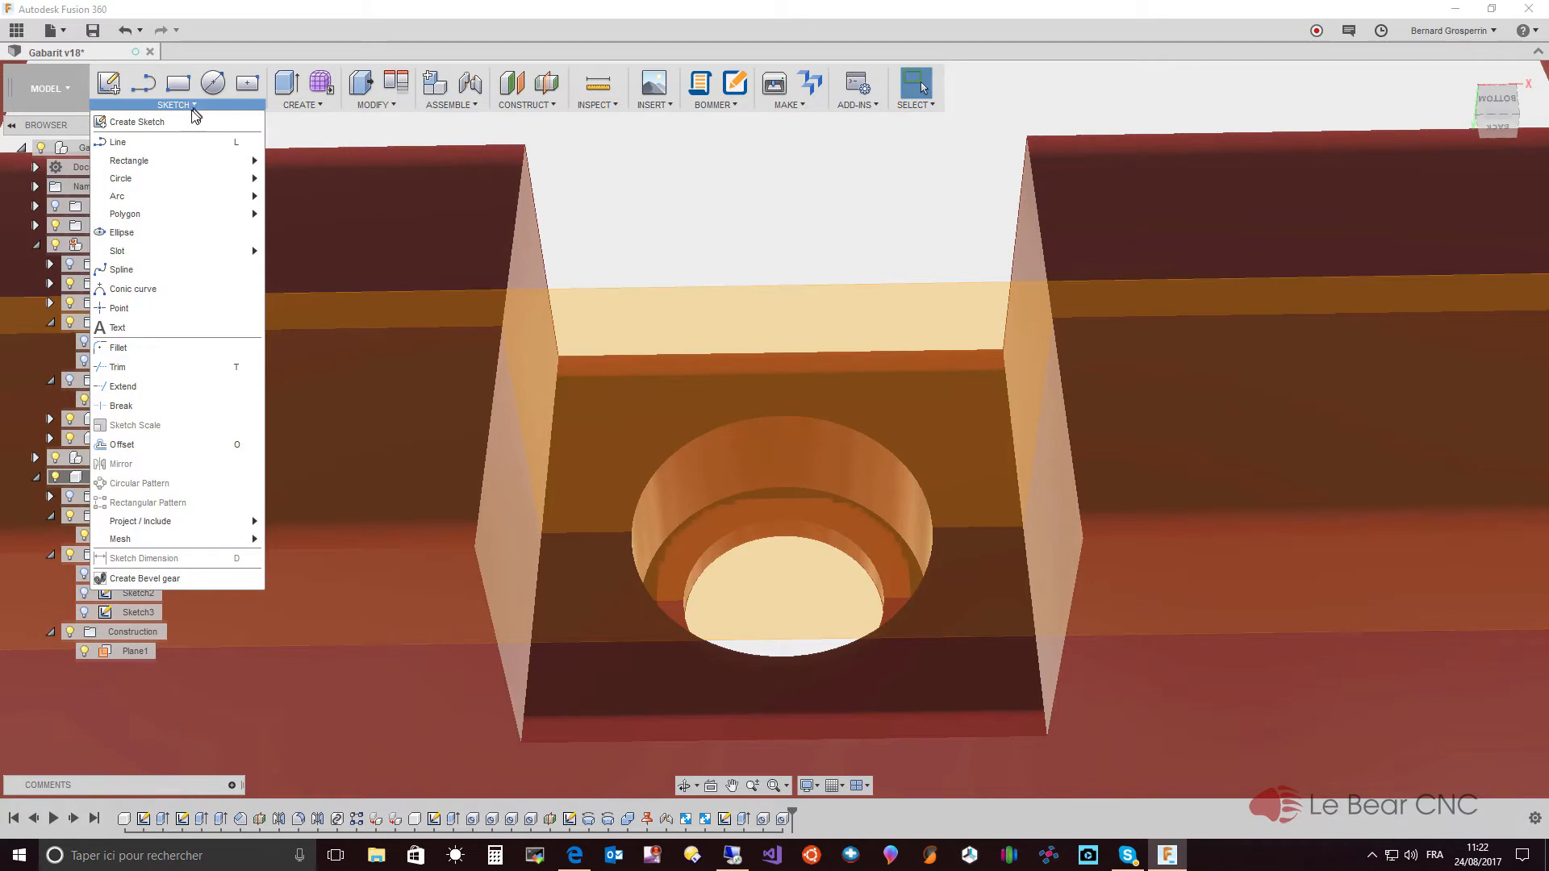
click(191, 121)
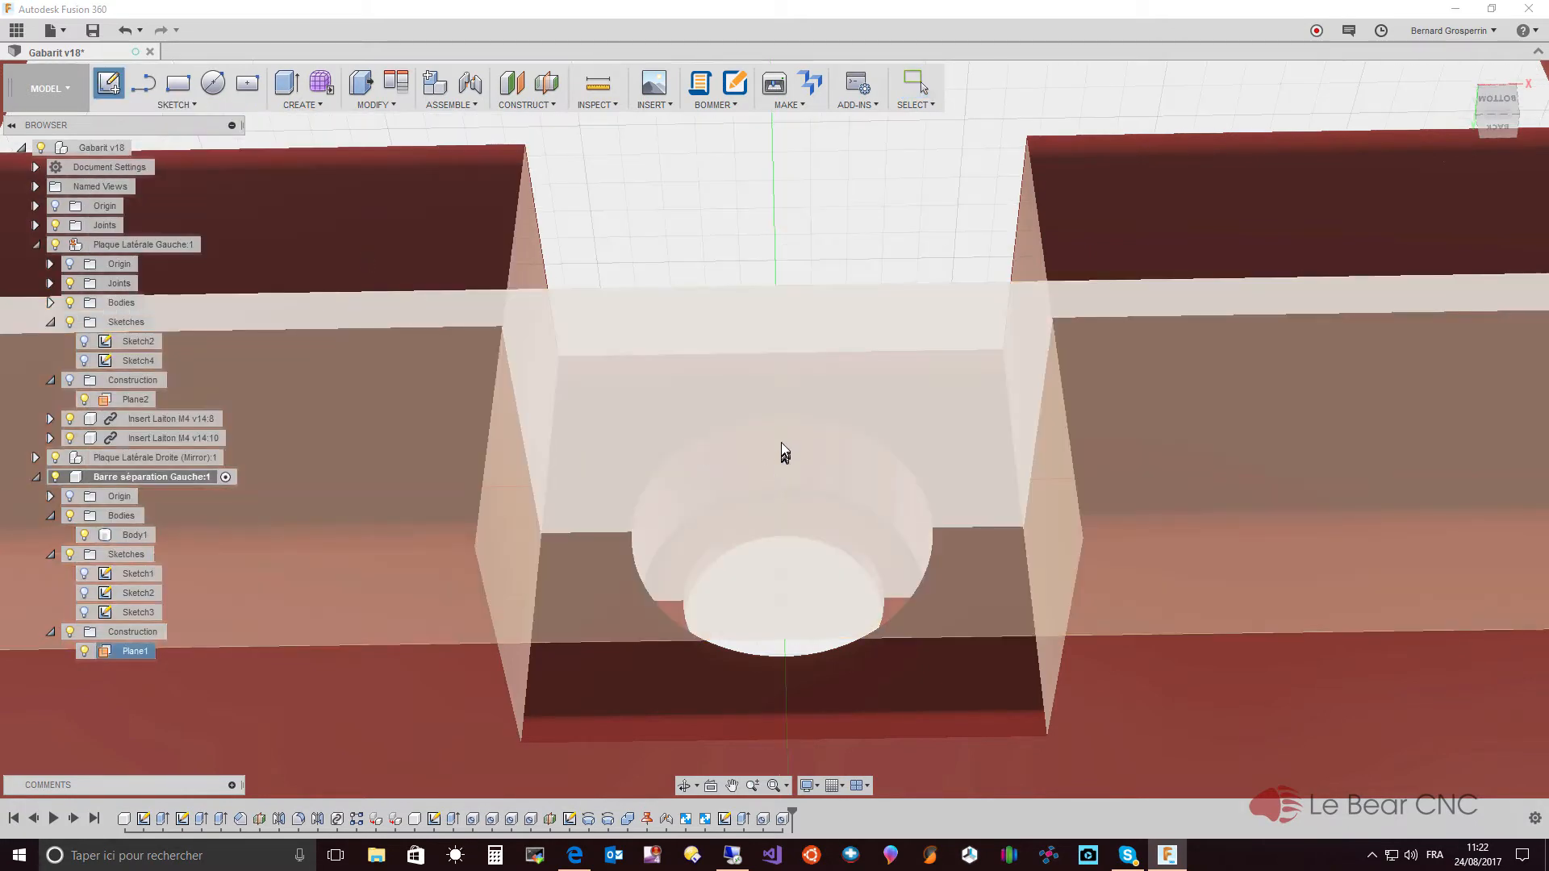
click(790, 407)
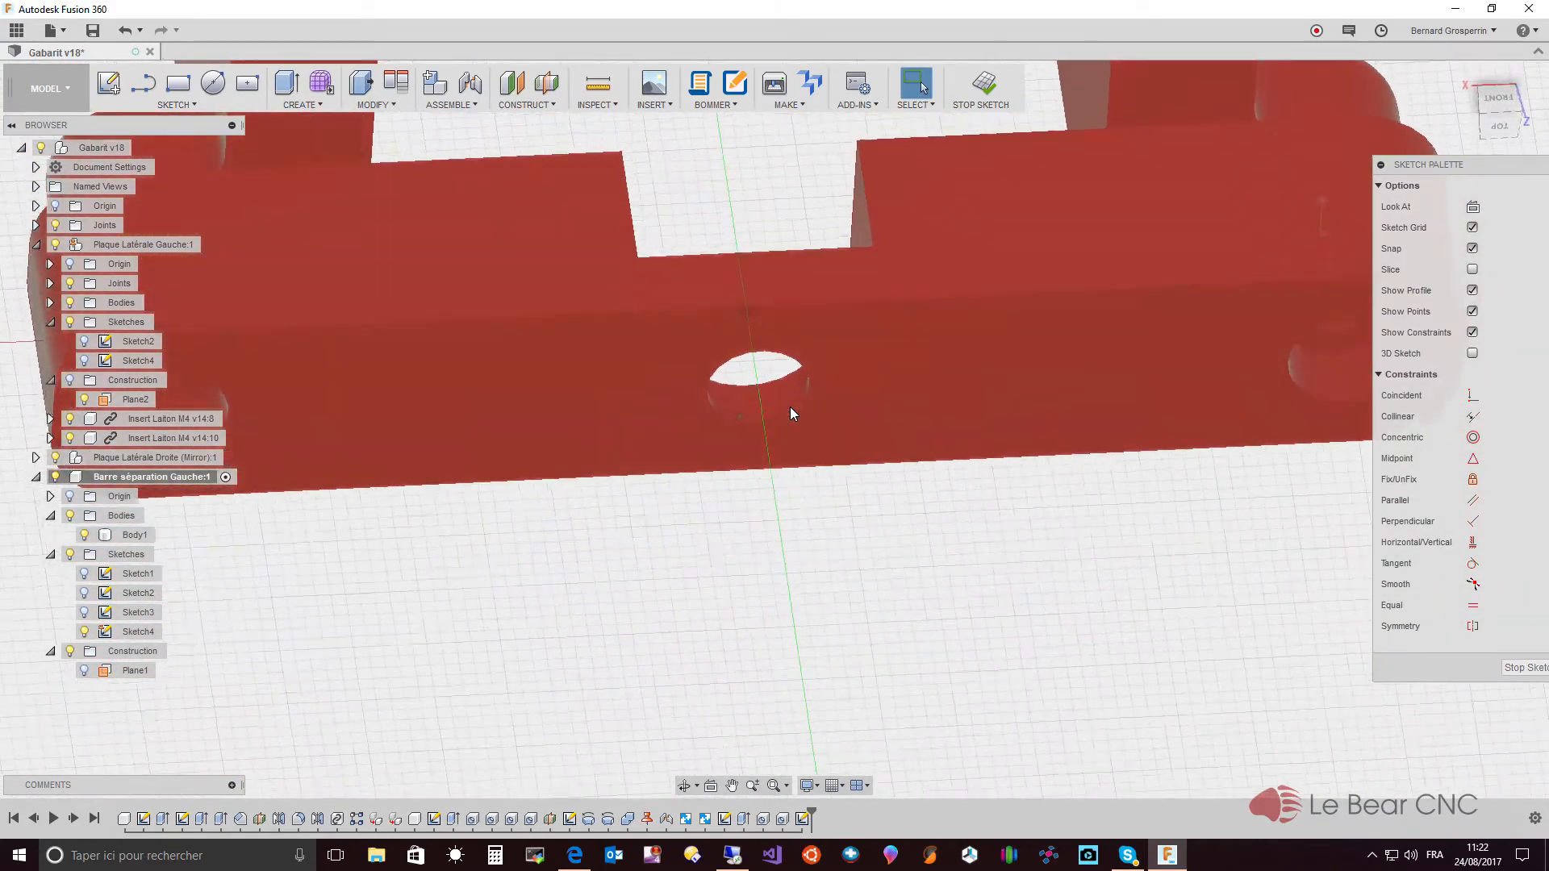
- Intersect the separation bar's Body1 with the sketch plane to get its section outline, and hide Body1
click(200, 105)
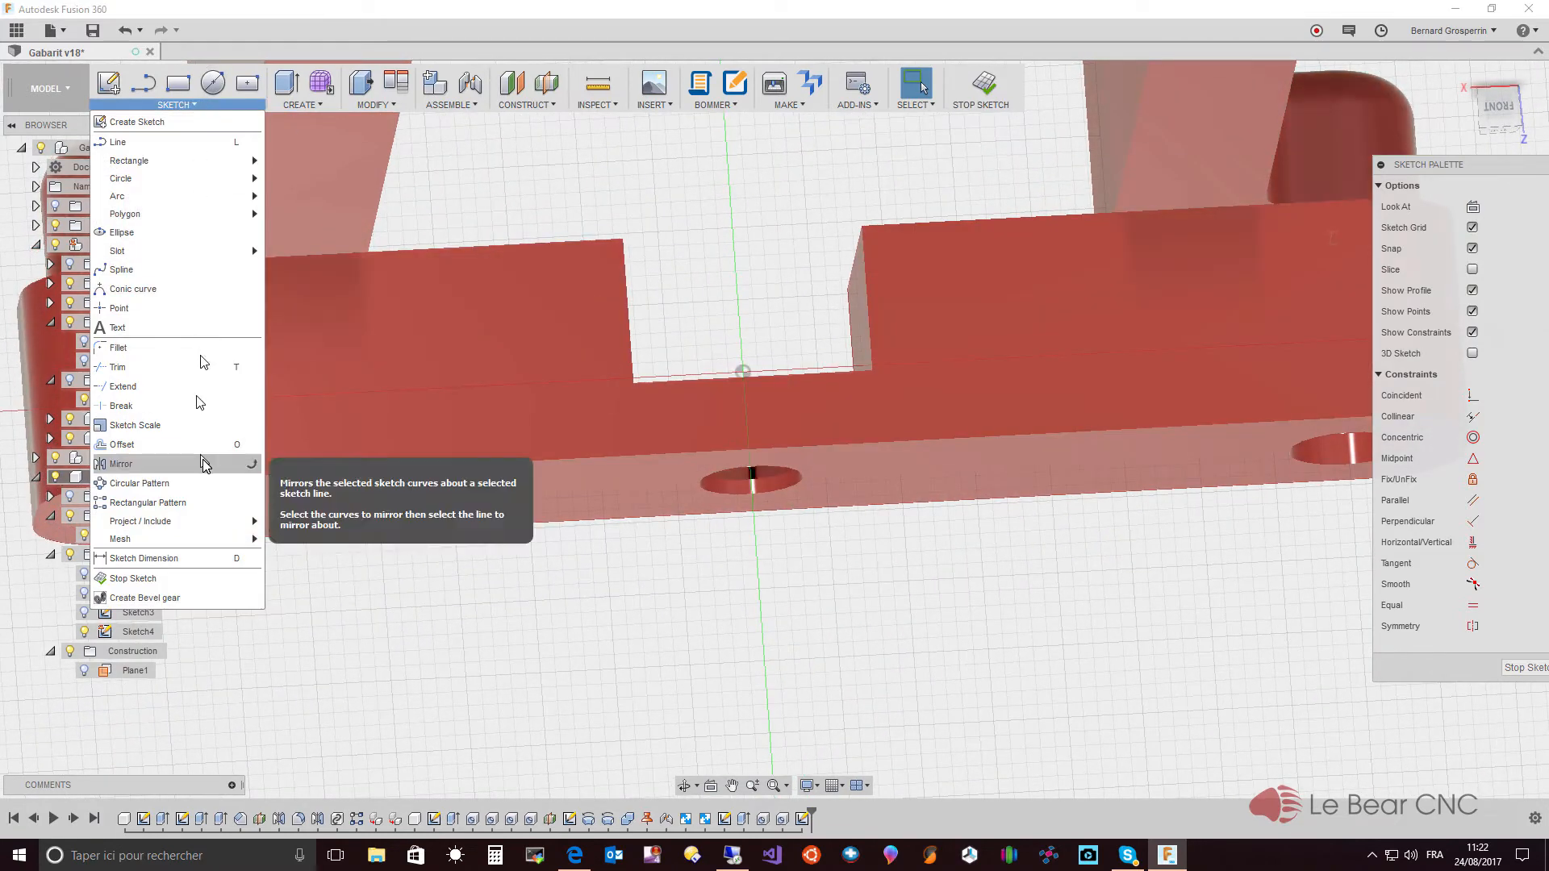
mouse_move(242, 524)
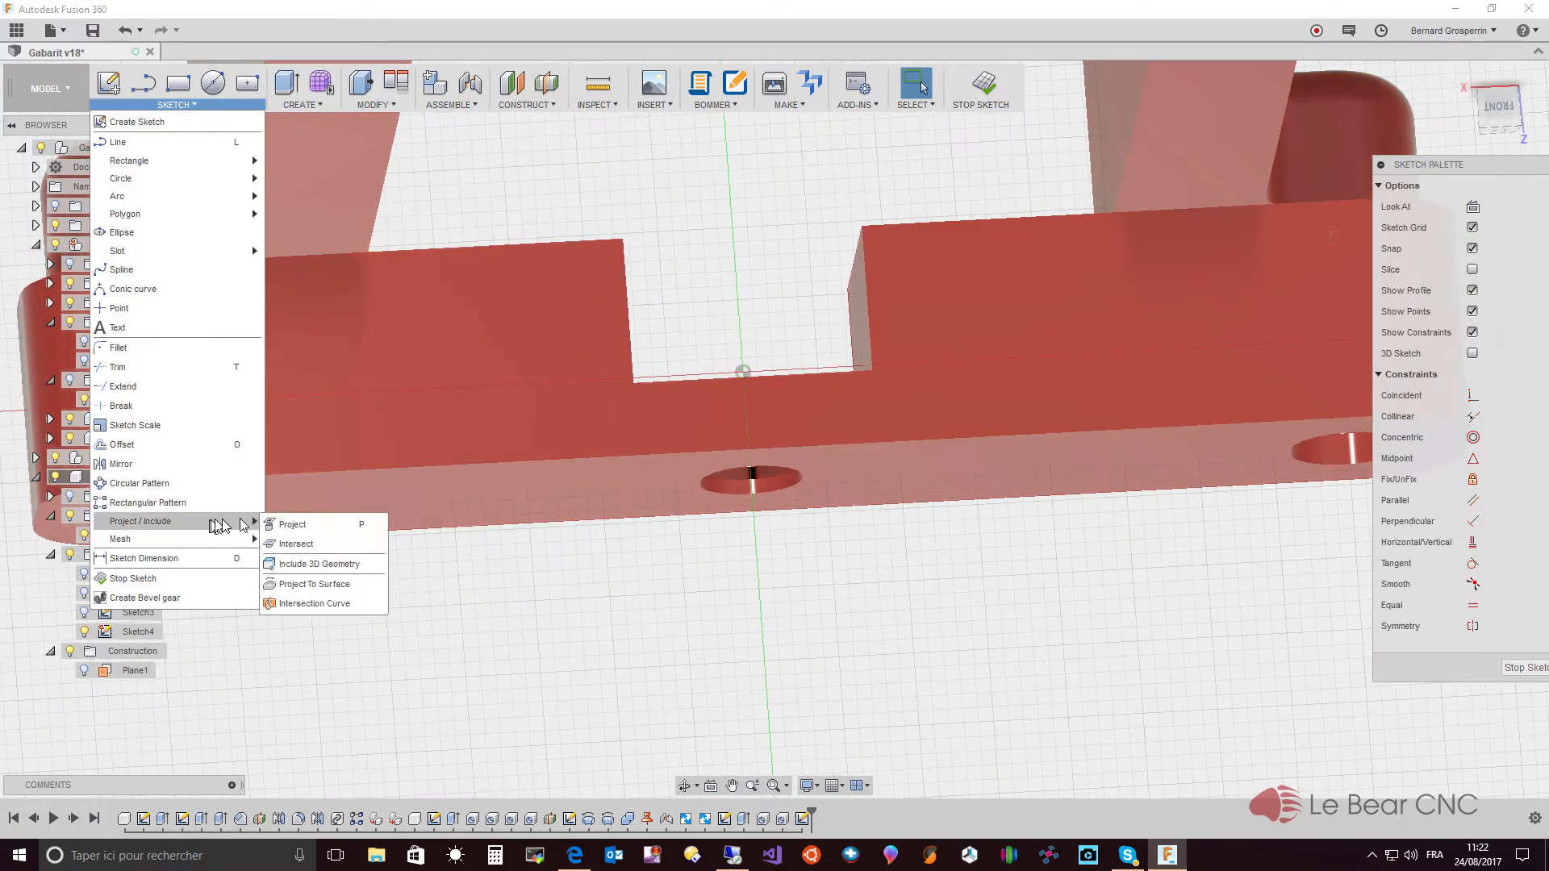
click(296, 544)
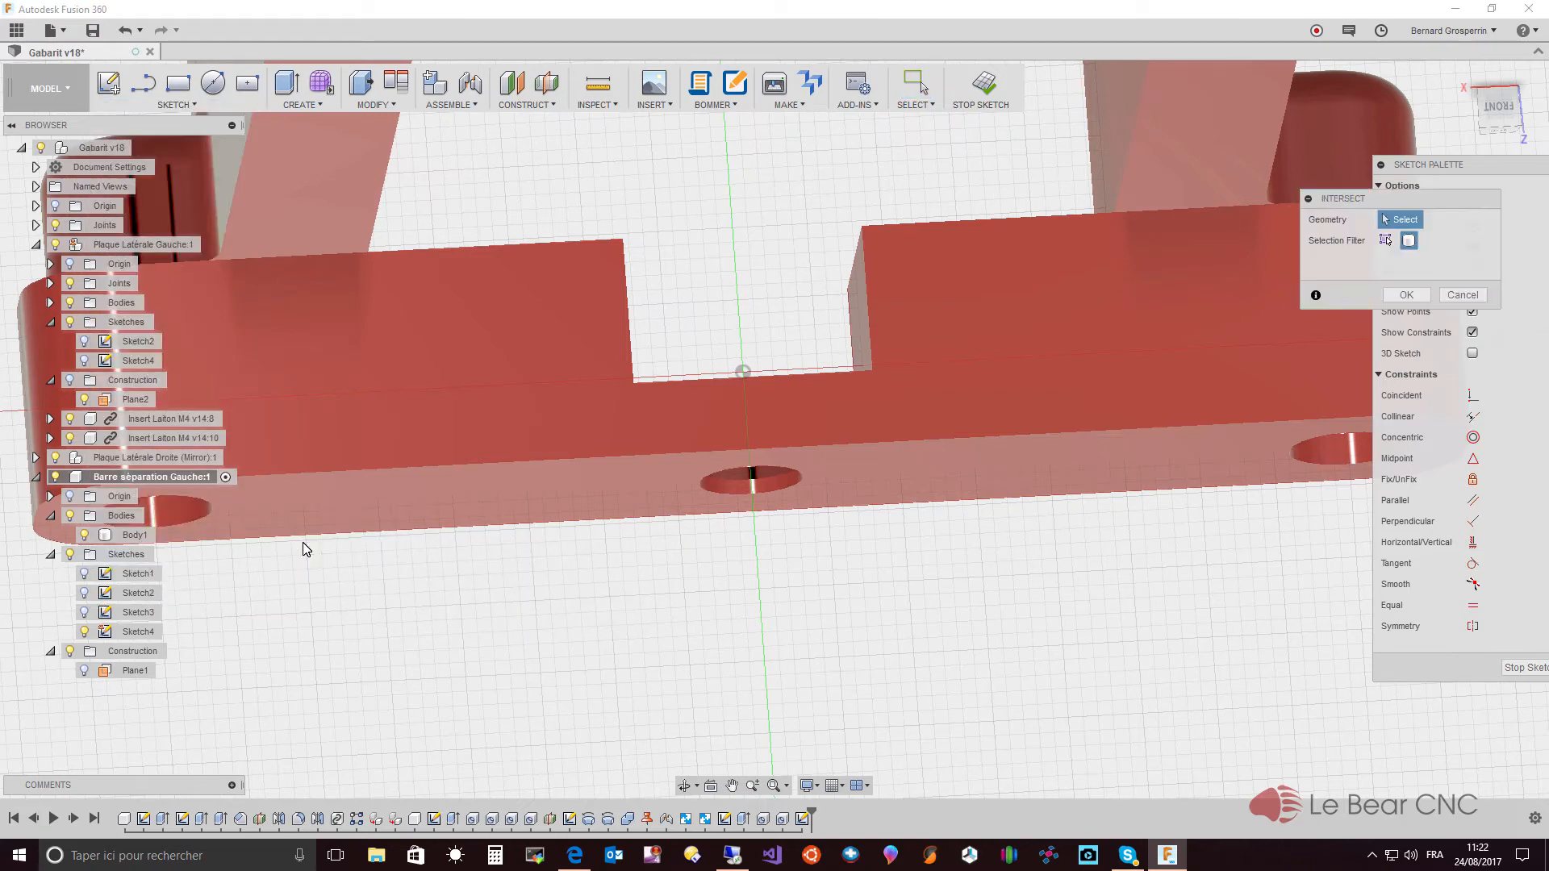
click(1146, 398)
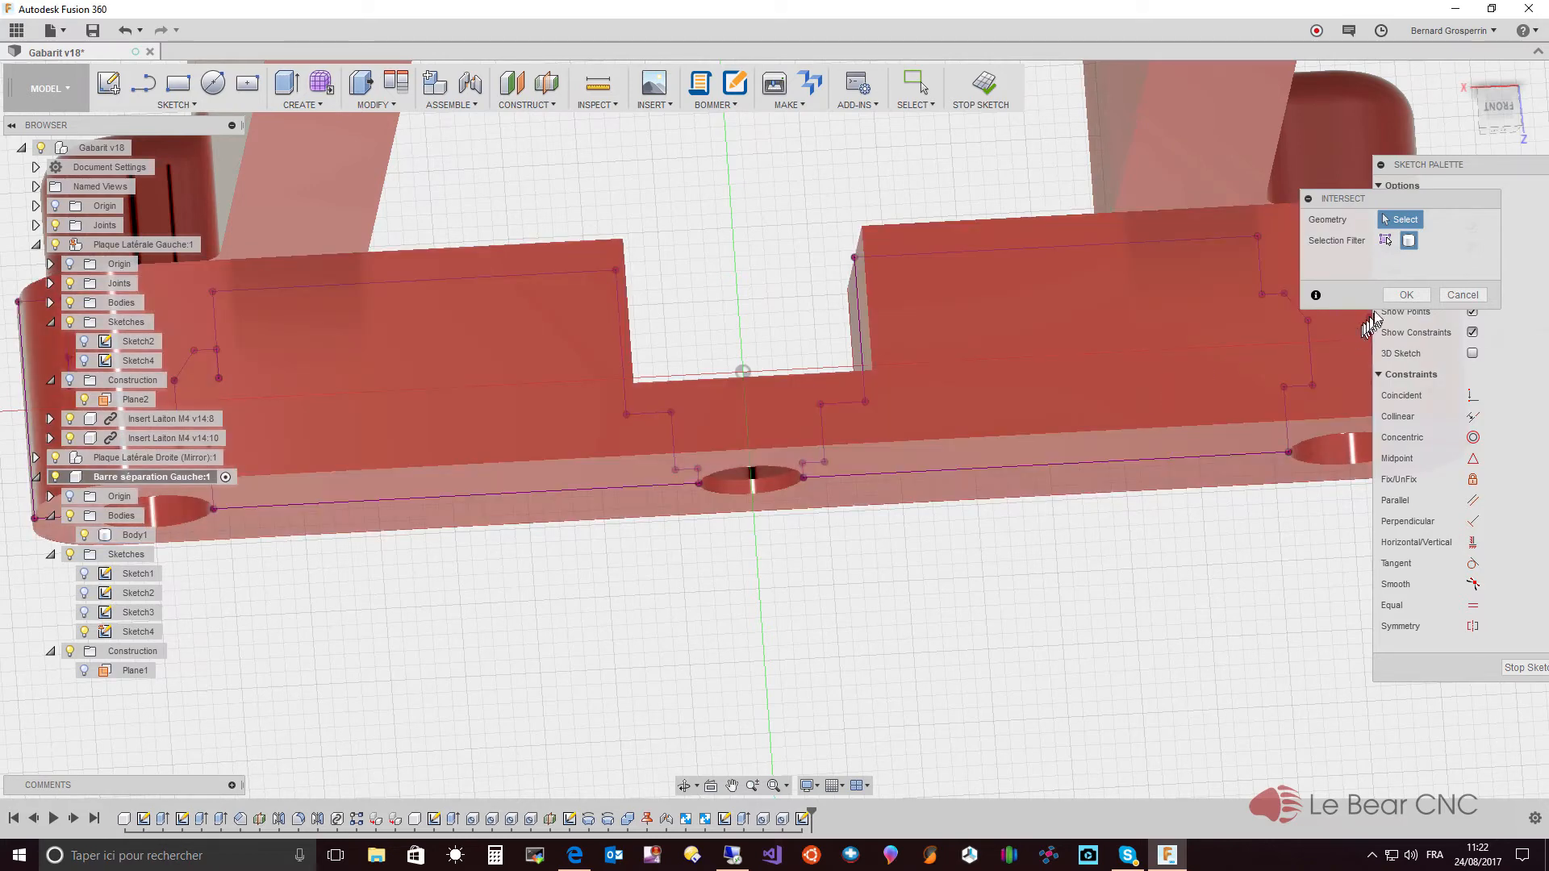
click(1397, 297)
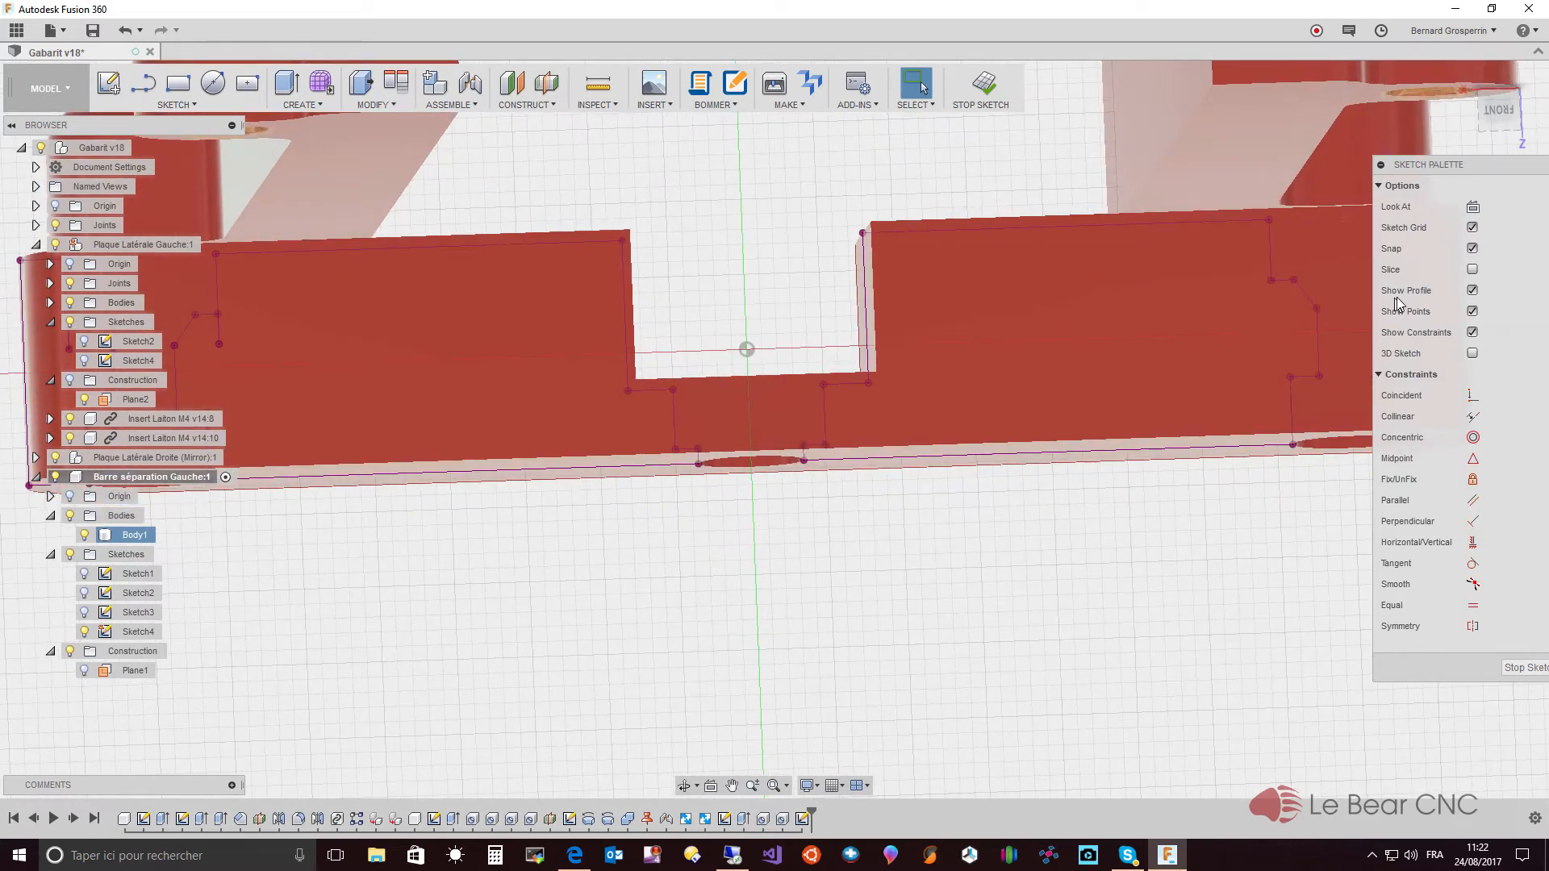
click(85, 535)
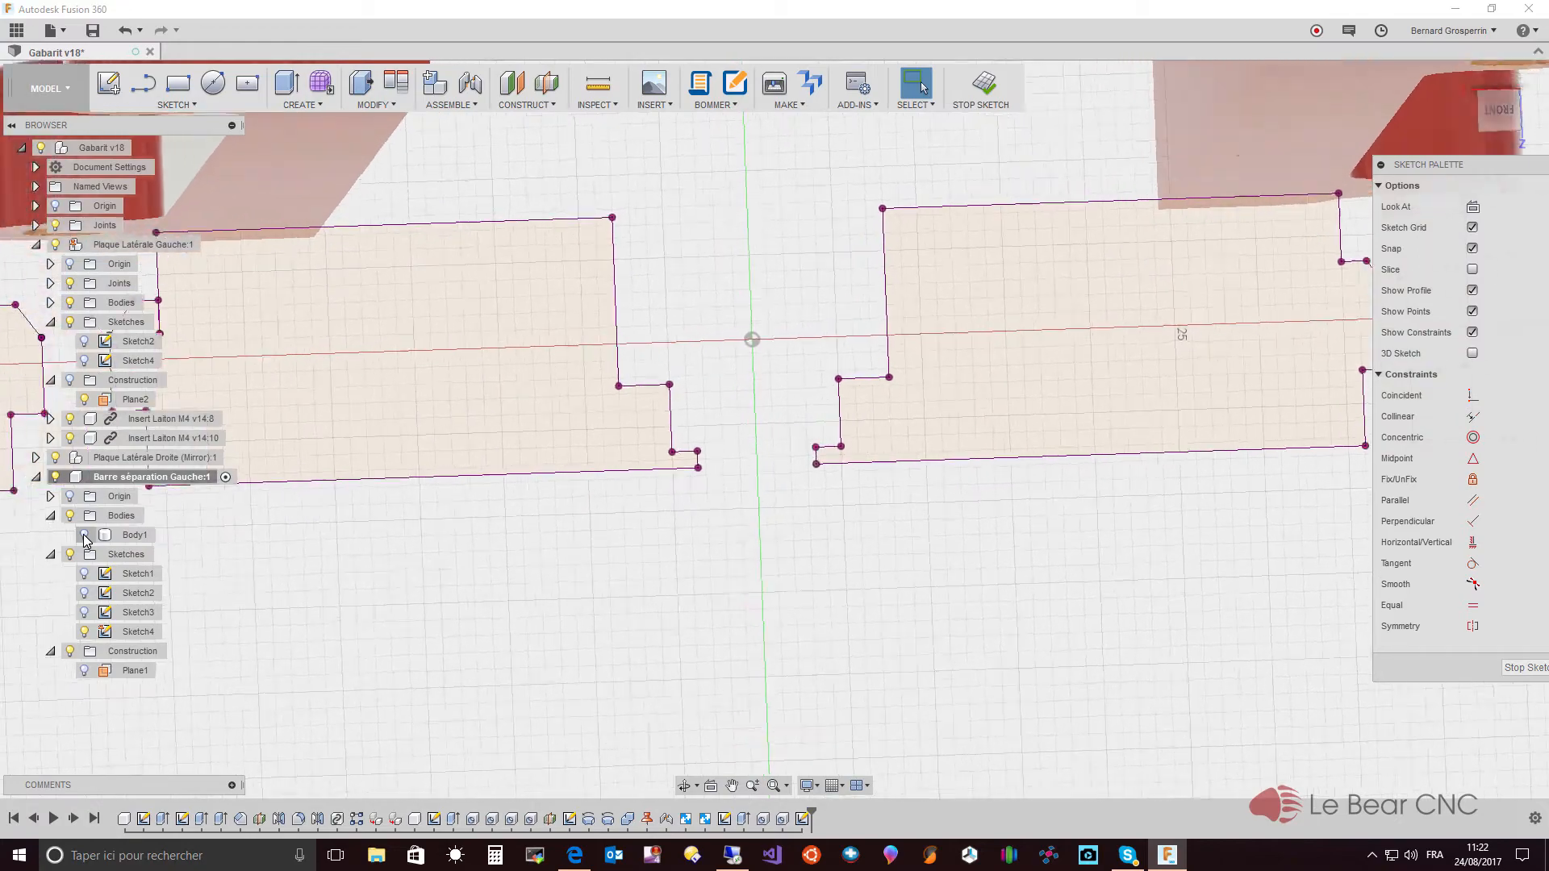
- Draw a small right triangle at the mouth corner of the 10 mm hole's section, with a 45 deg hypotenuse about 0.7 mm long
scroll(474, 475, up, 5)
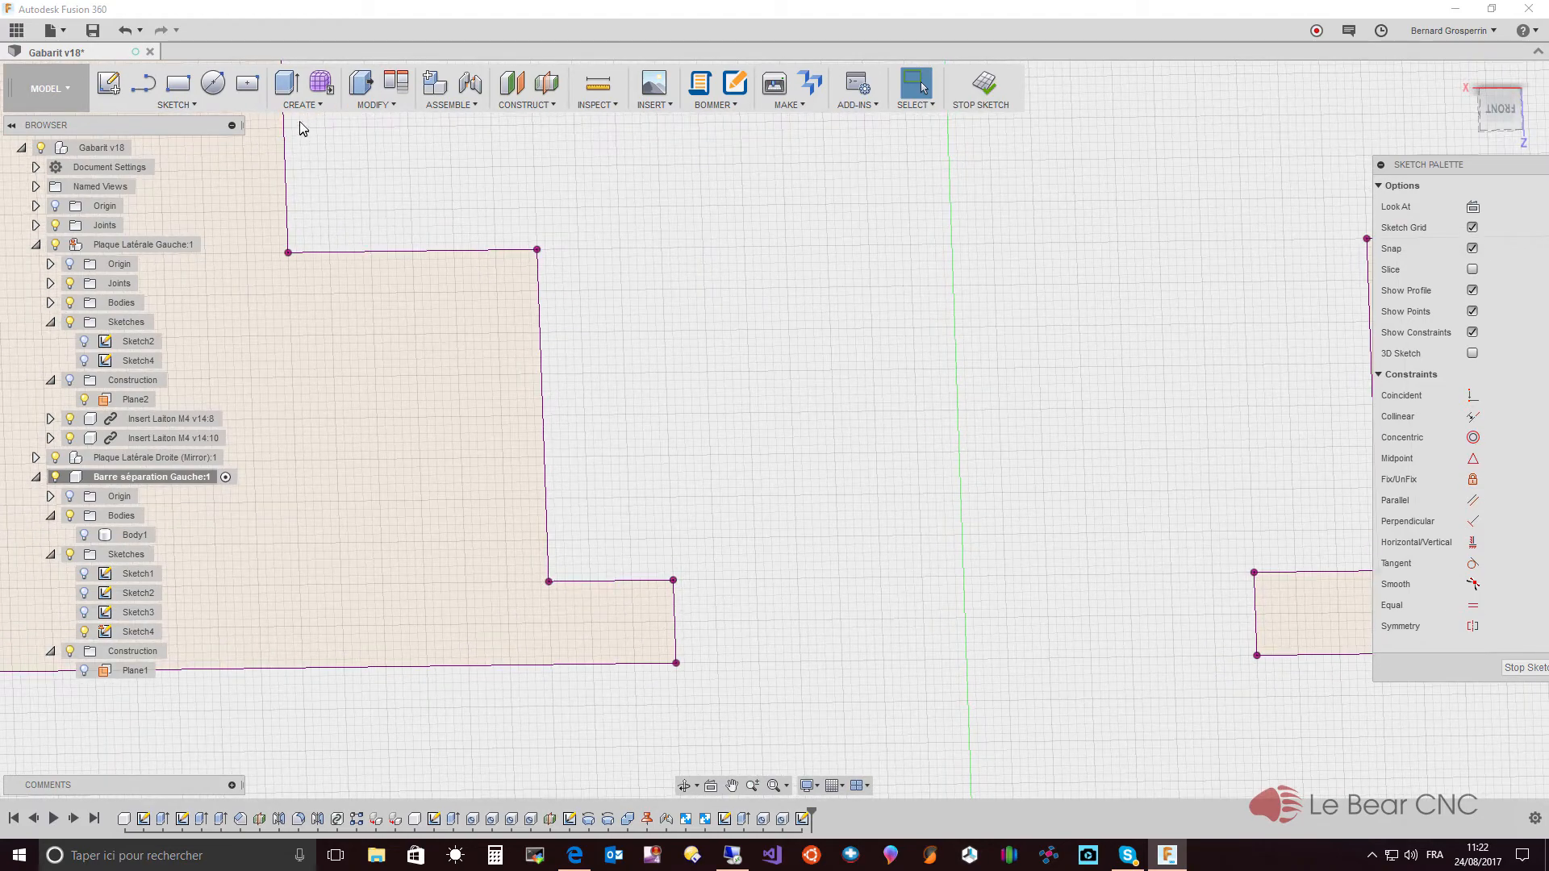
click(145, 84)
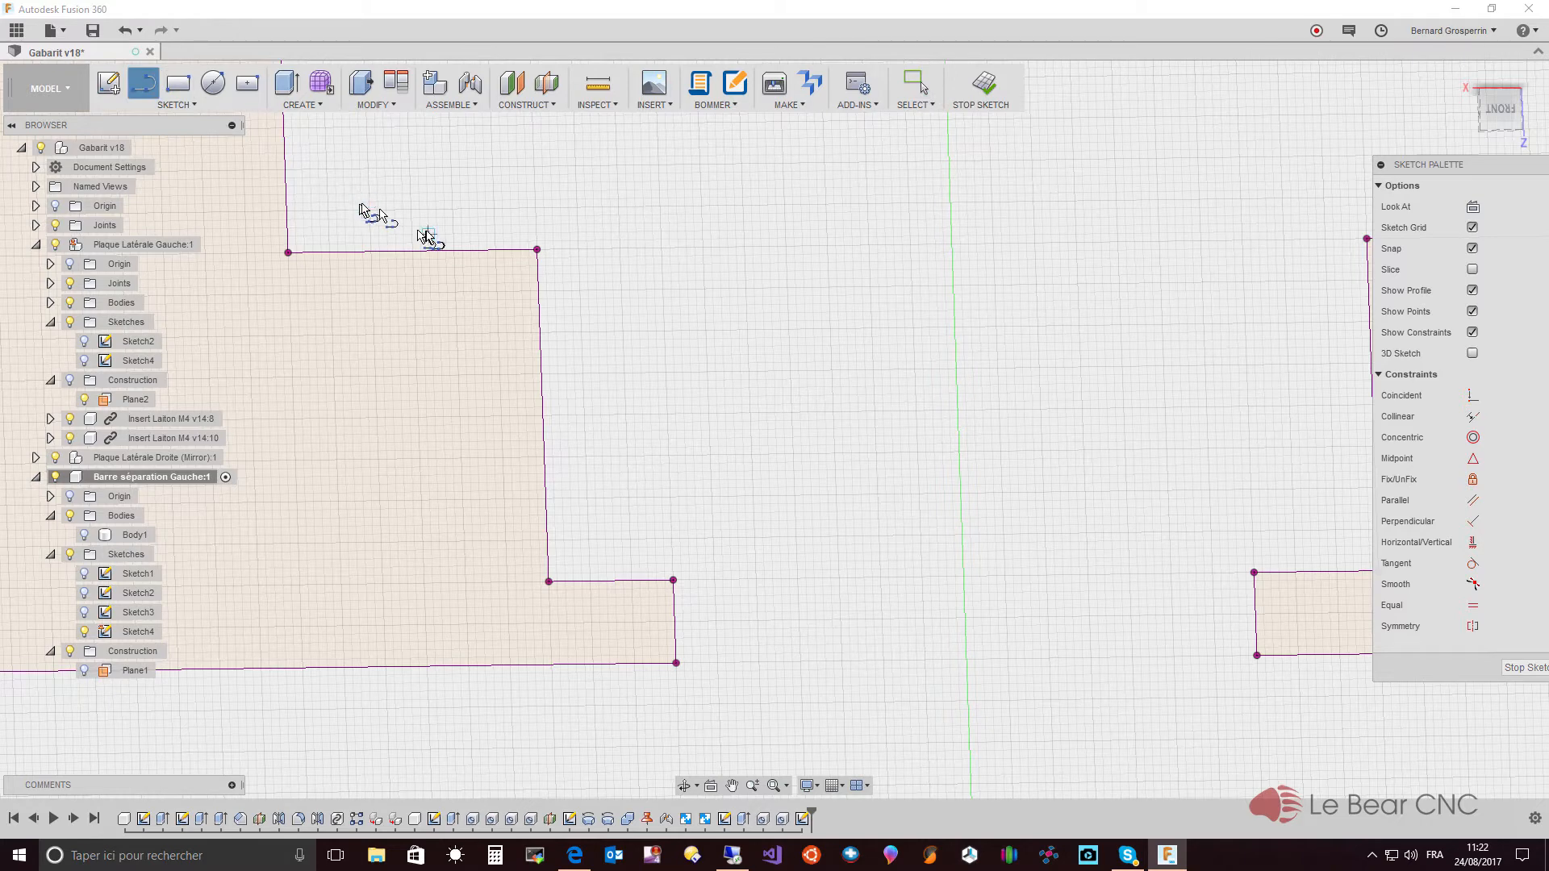
click(536, 250)
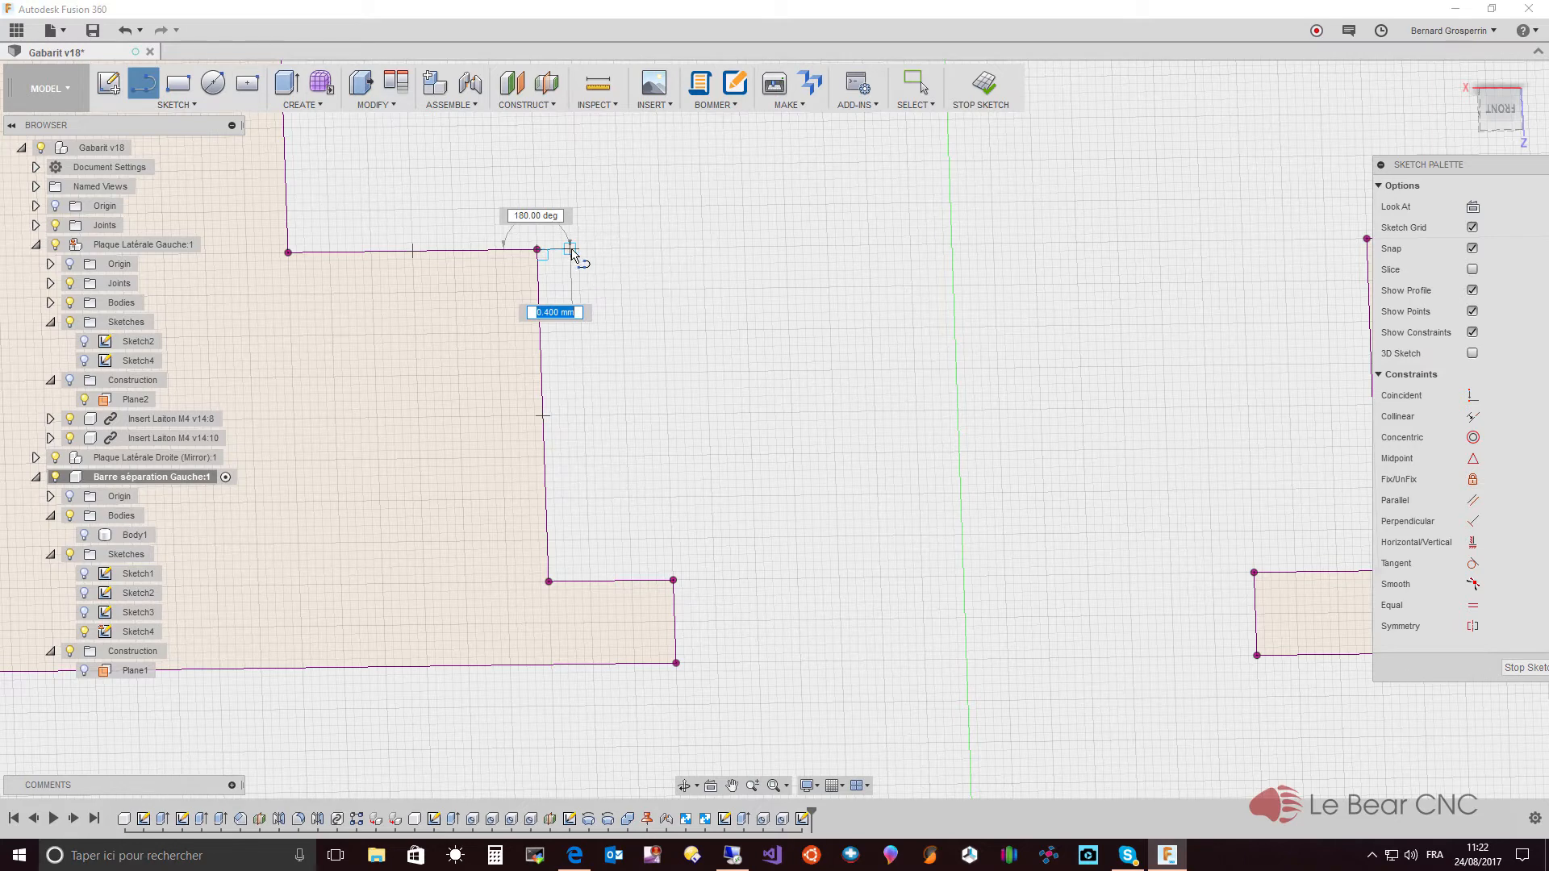
click(576, 256)
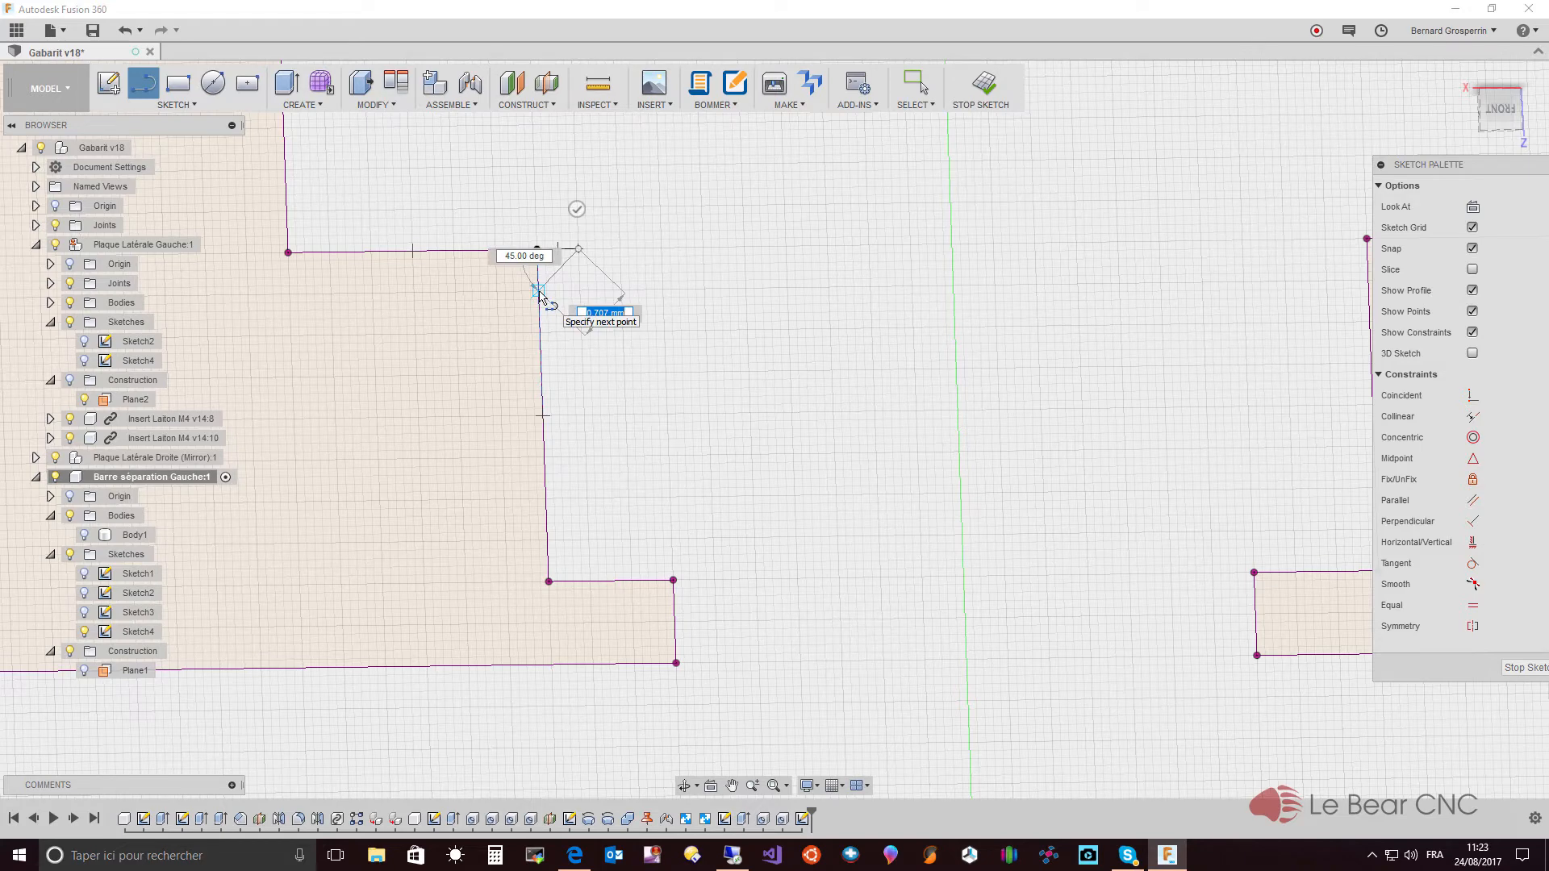
click(539, 292)
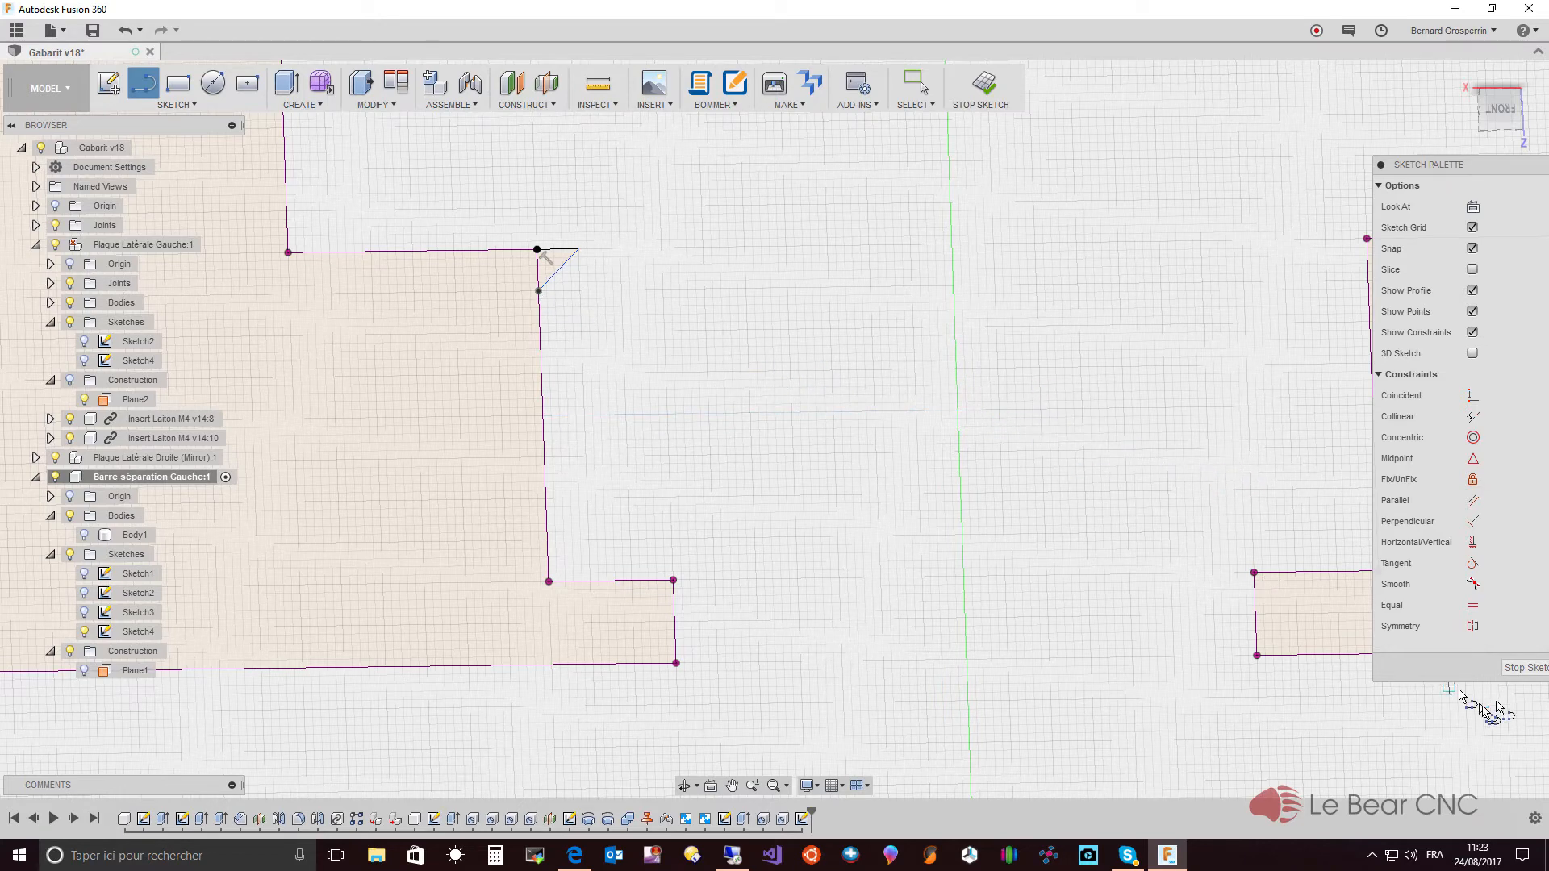
click(1527, 670)
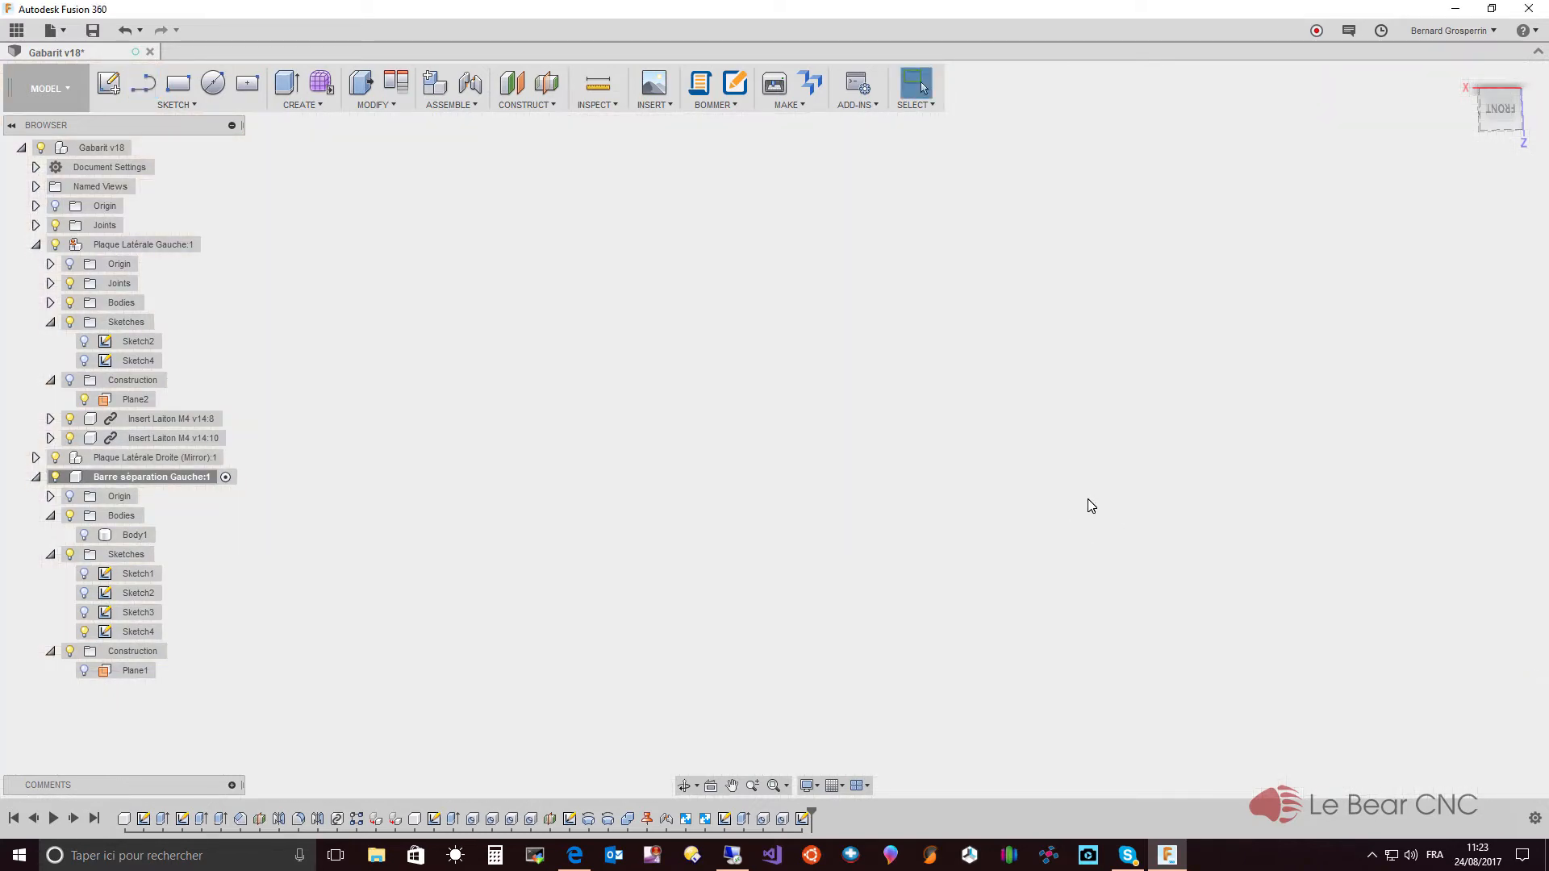
click(125, 30)
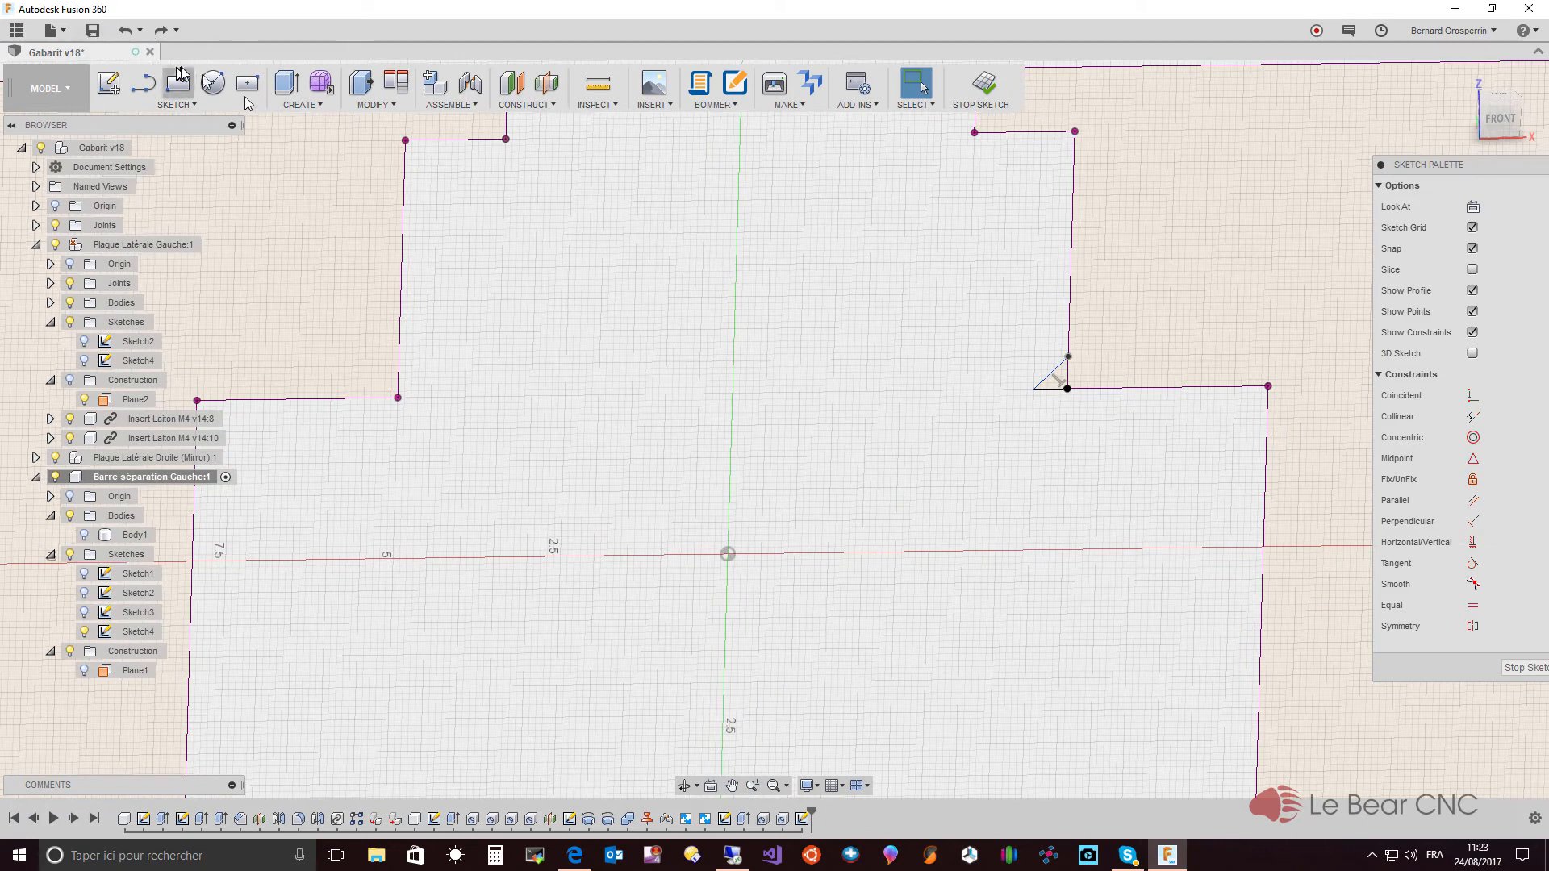
click(316, 105)
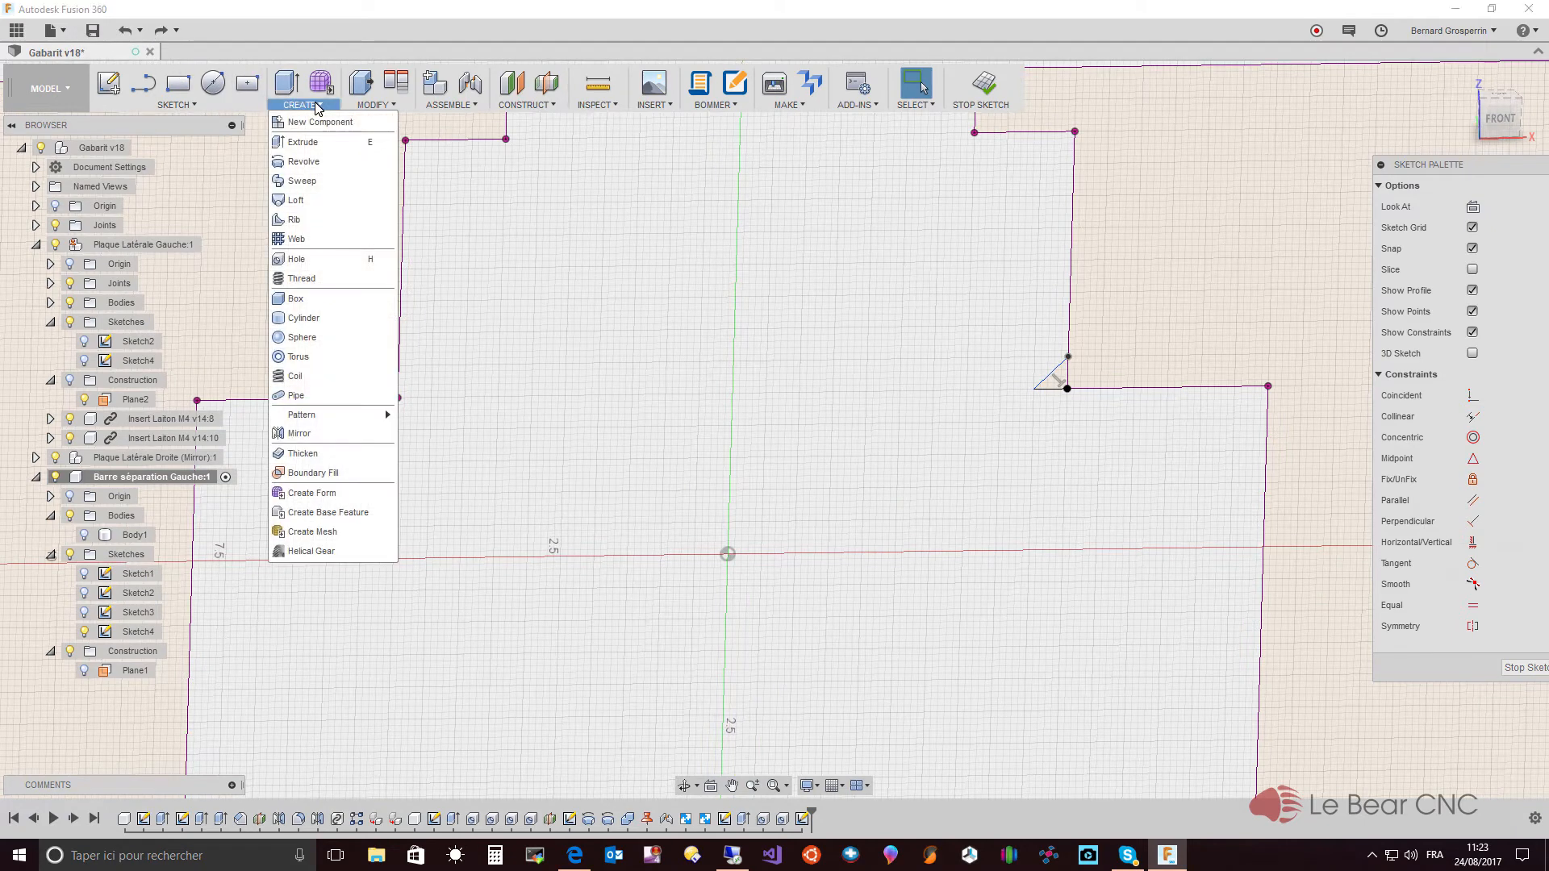
click(315, 158)
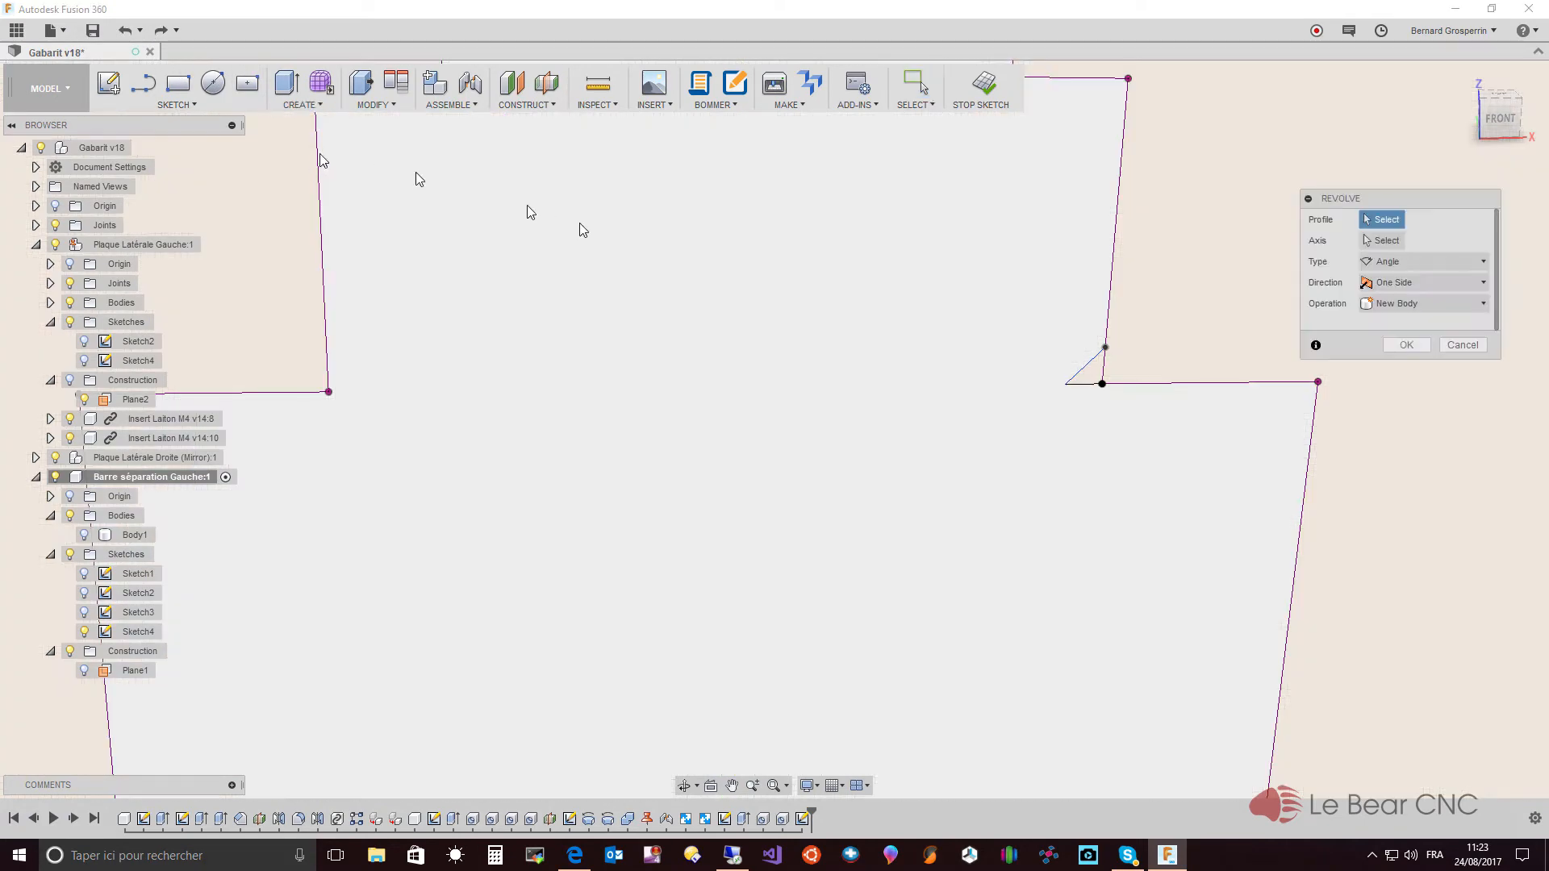
click(1090, 376)
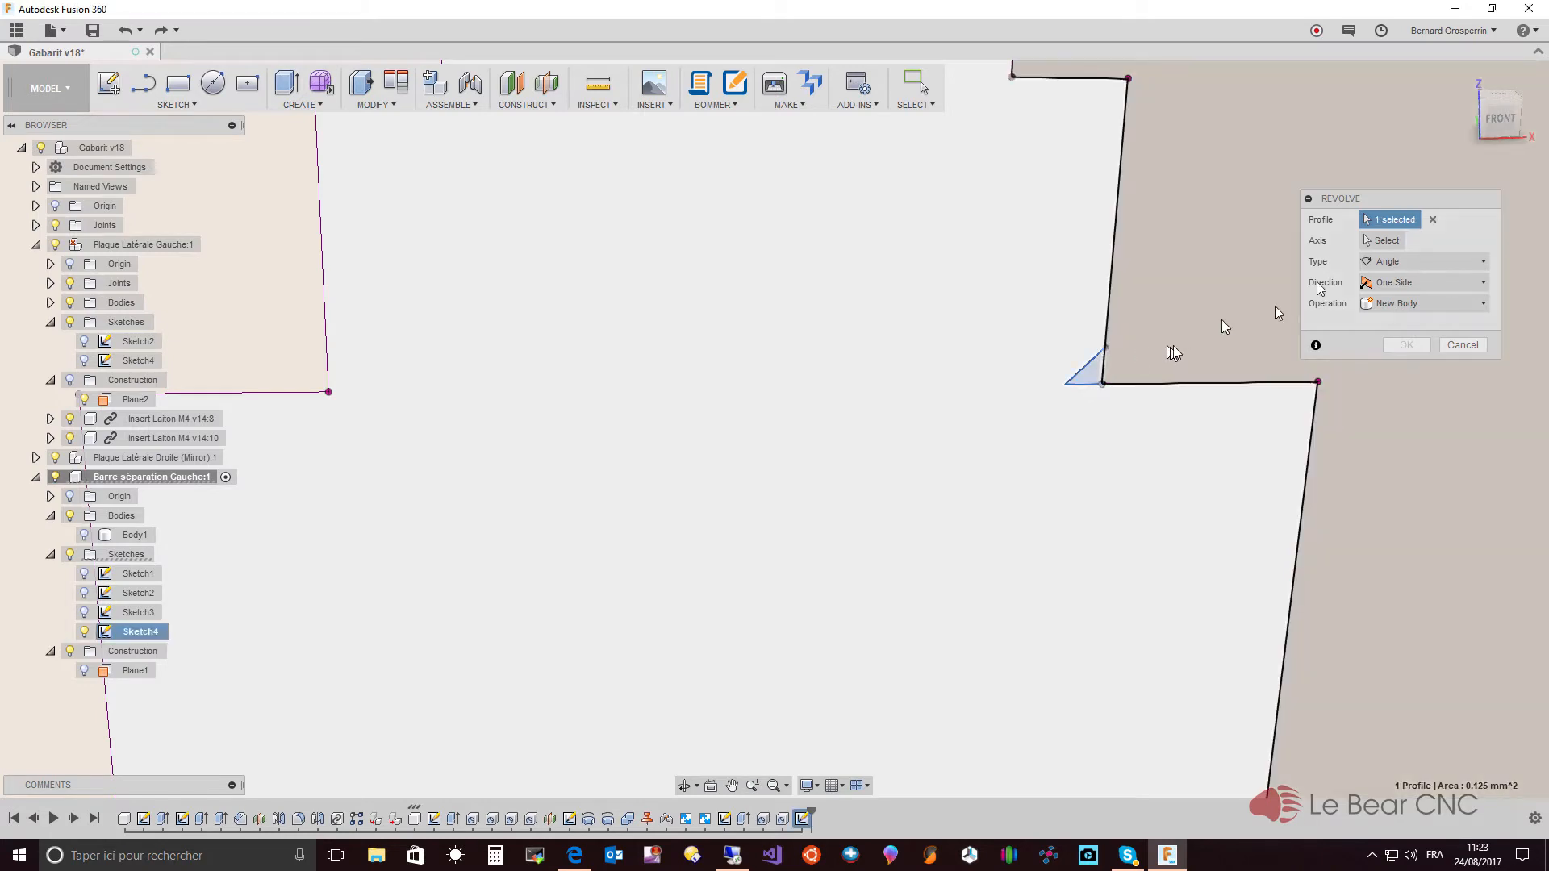
scroll(917, 267, down, 3)
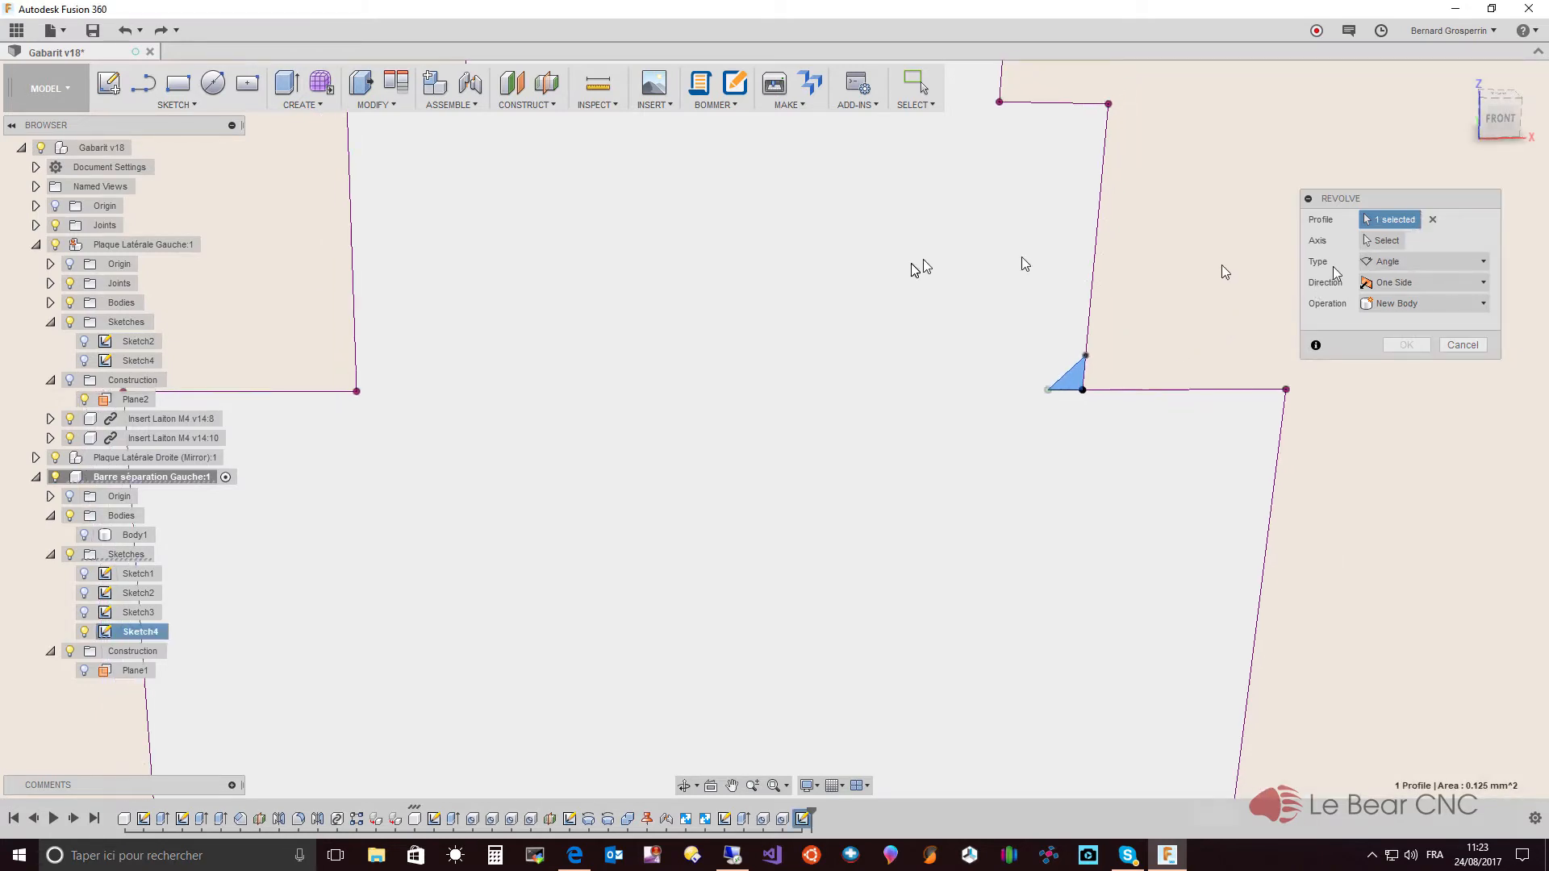
click(1463, 345)
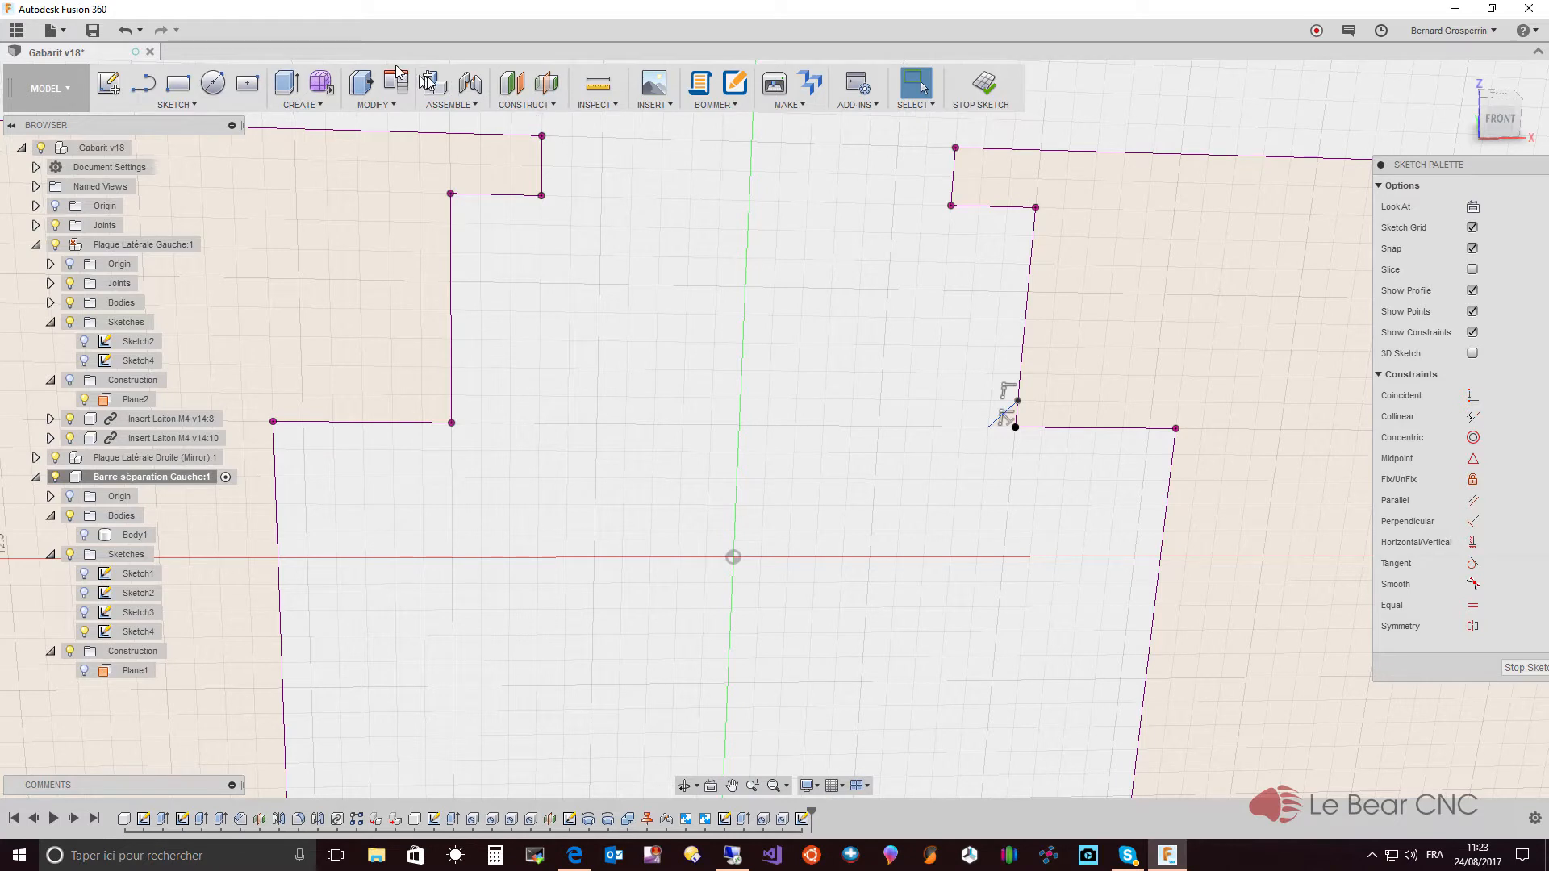
- Draw a vertical line about 3.2 mm long along the hole's centre axis and convert it to a construction line
key(l)
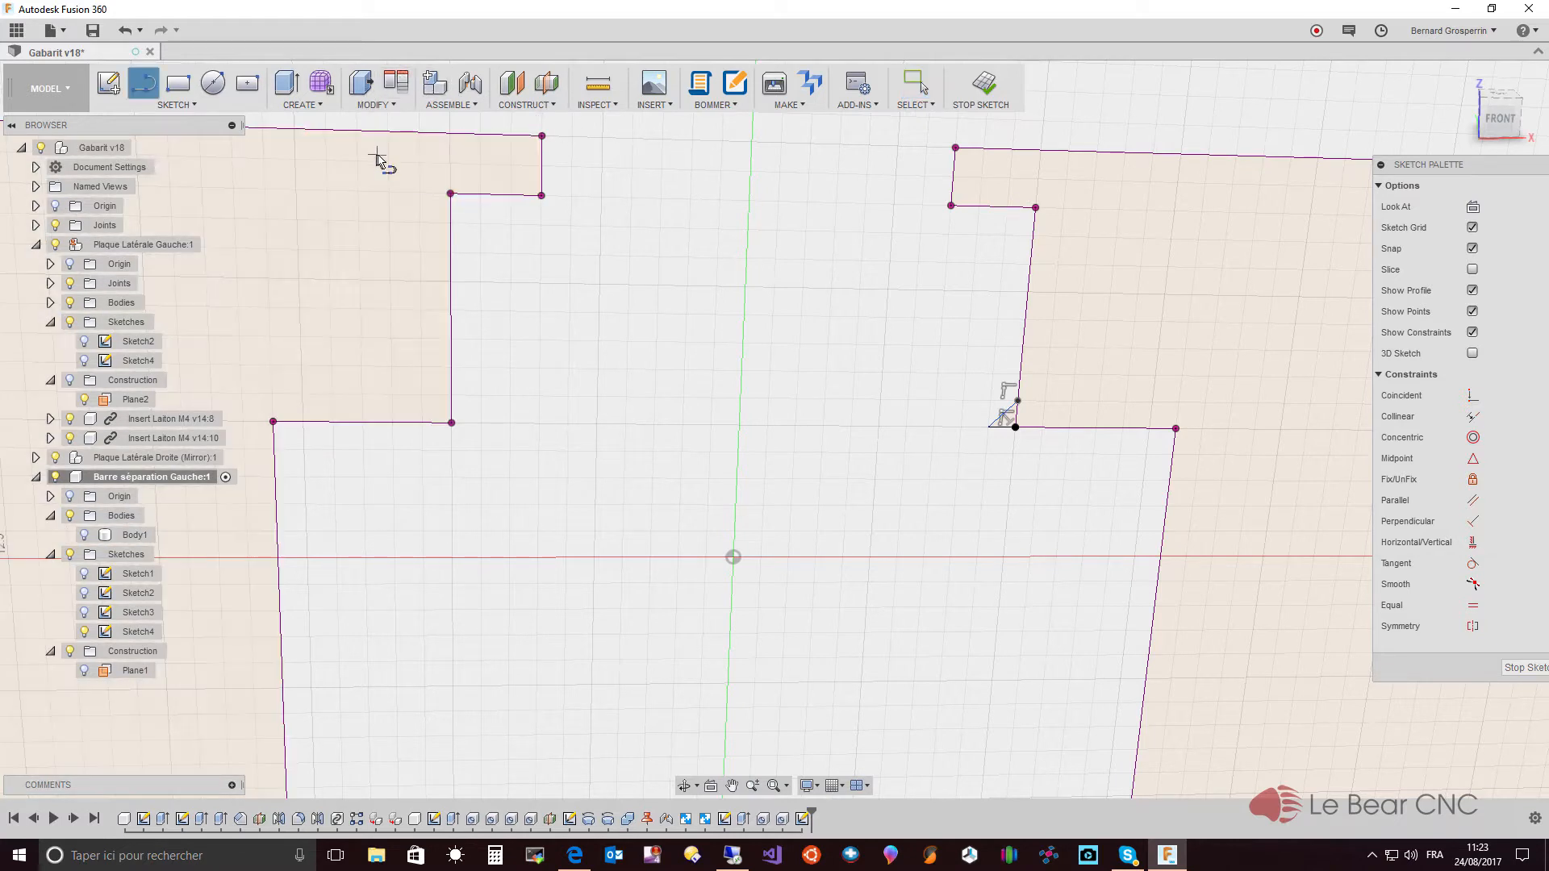
click(744, 315)
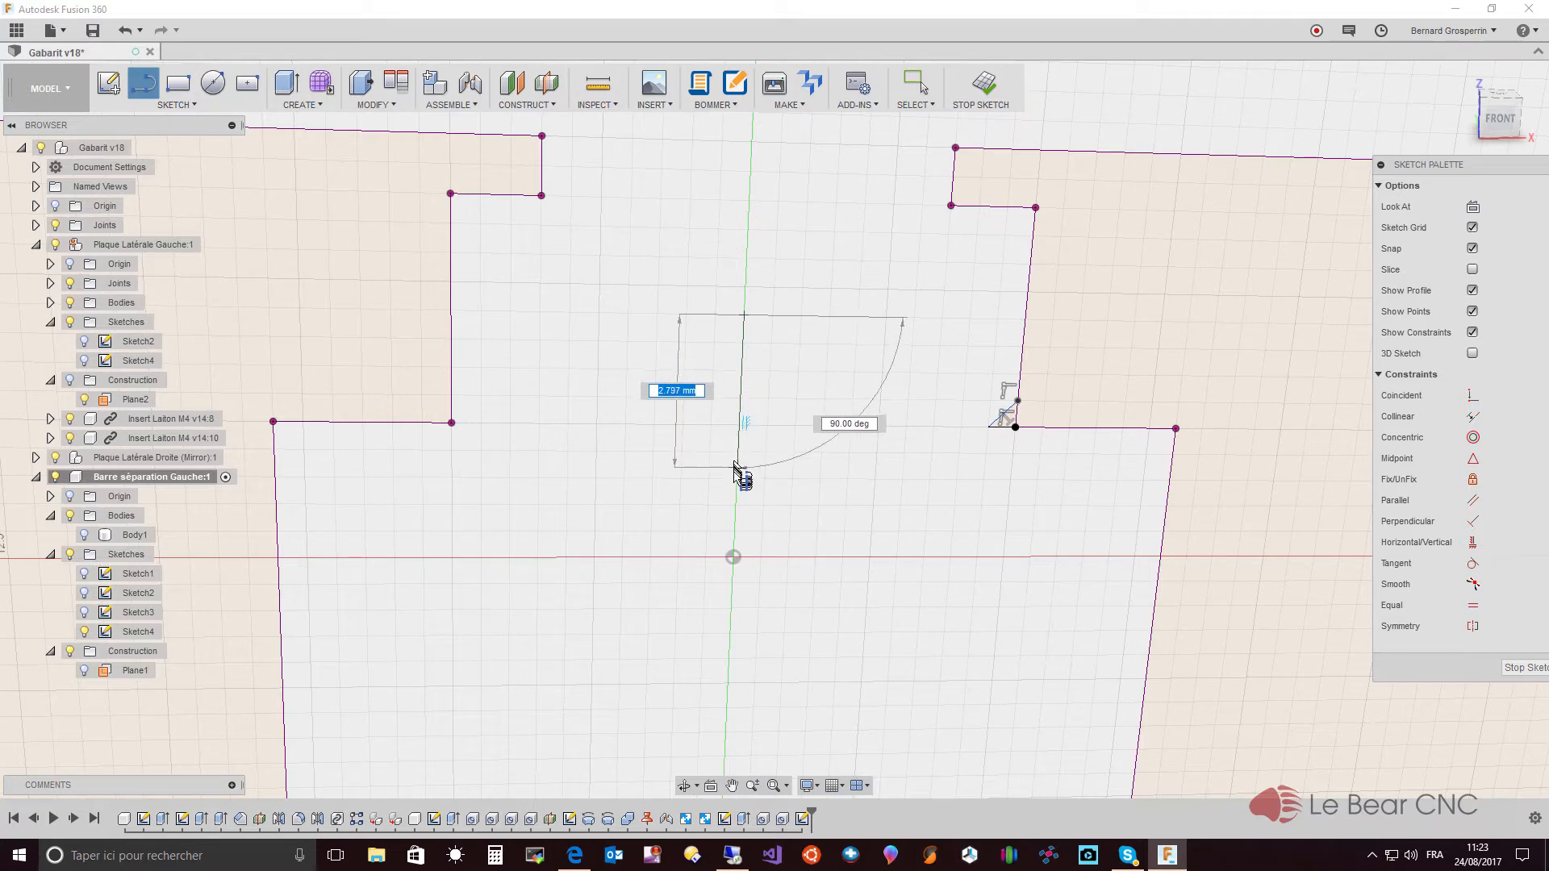
click(736, 488)
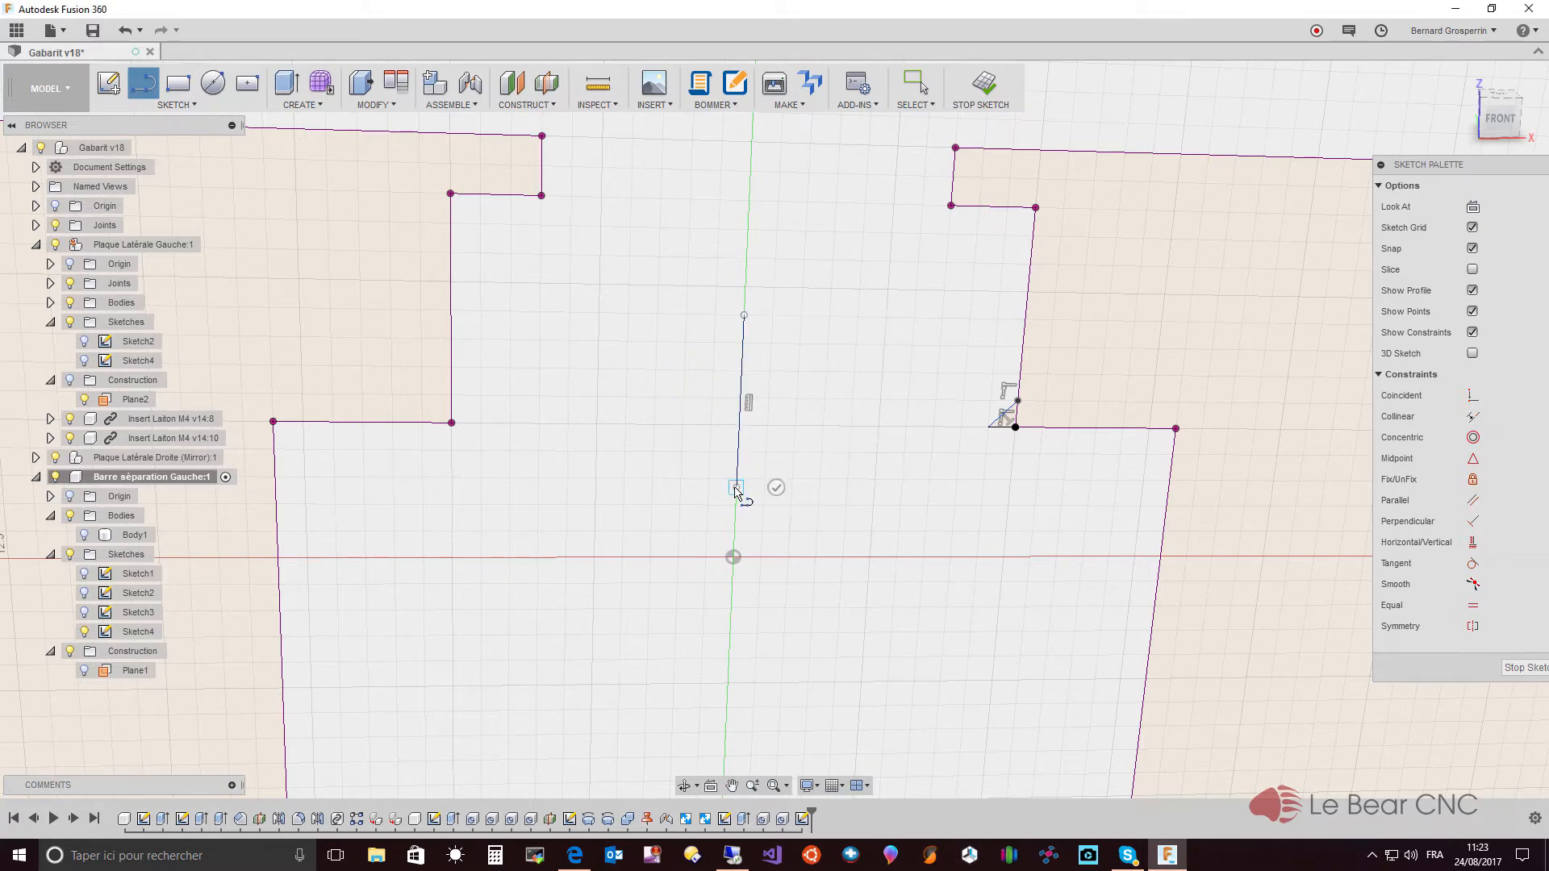
key(Escape)
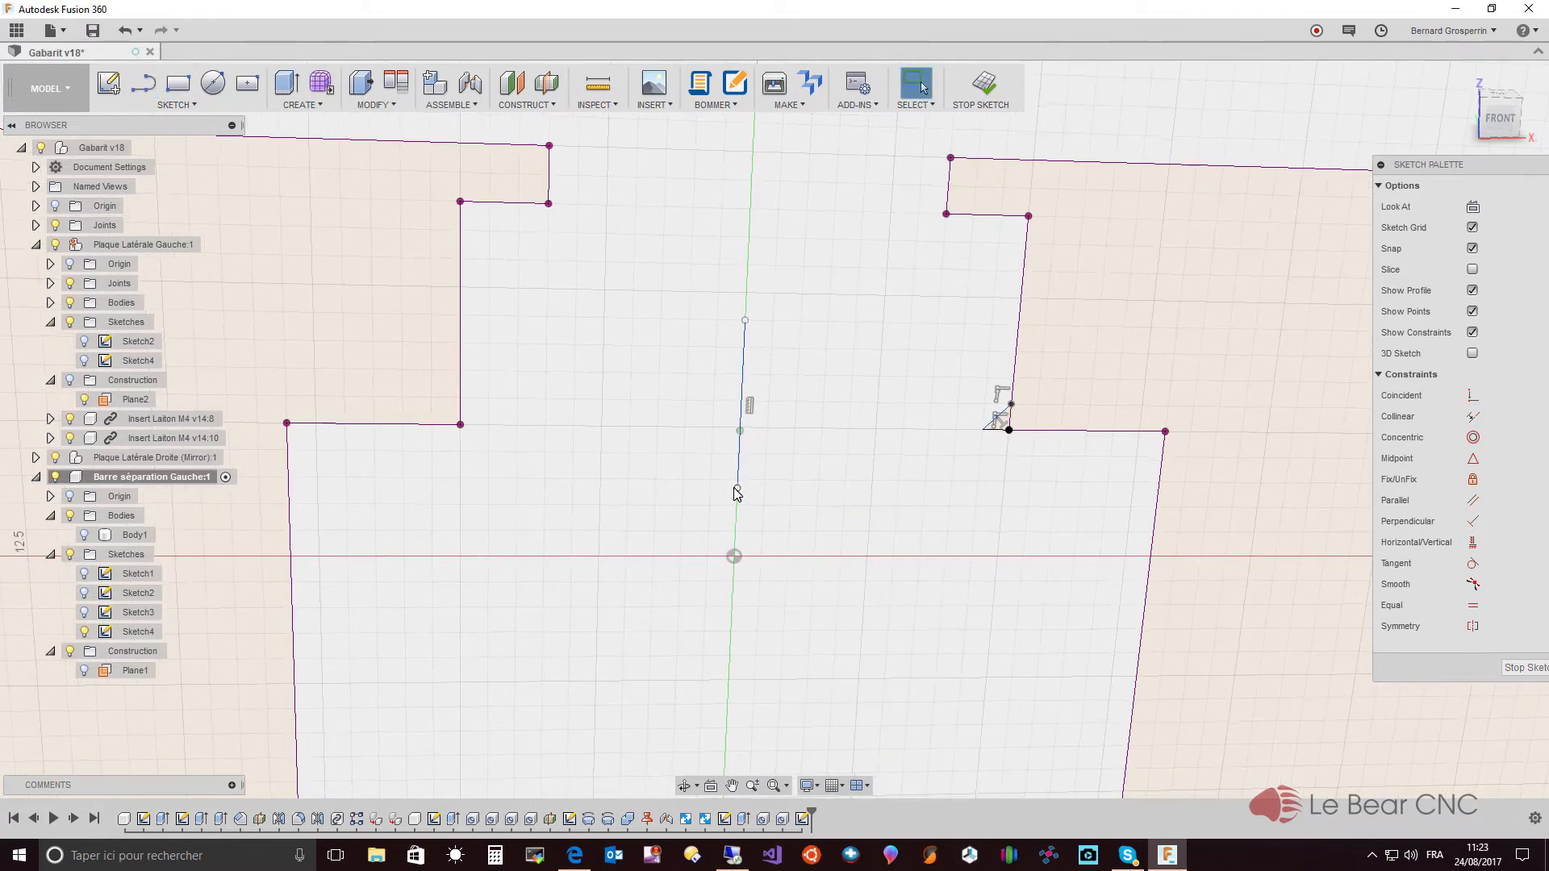
click(740, 436)
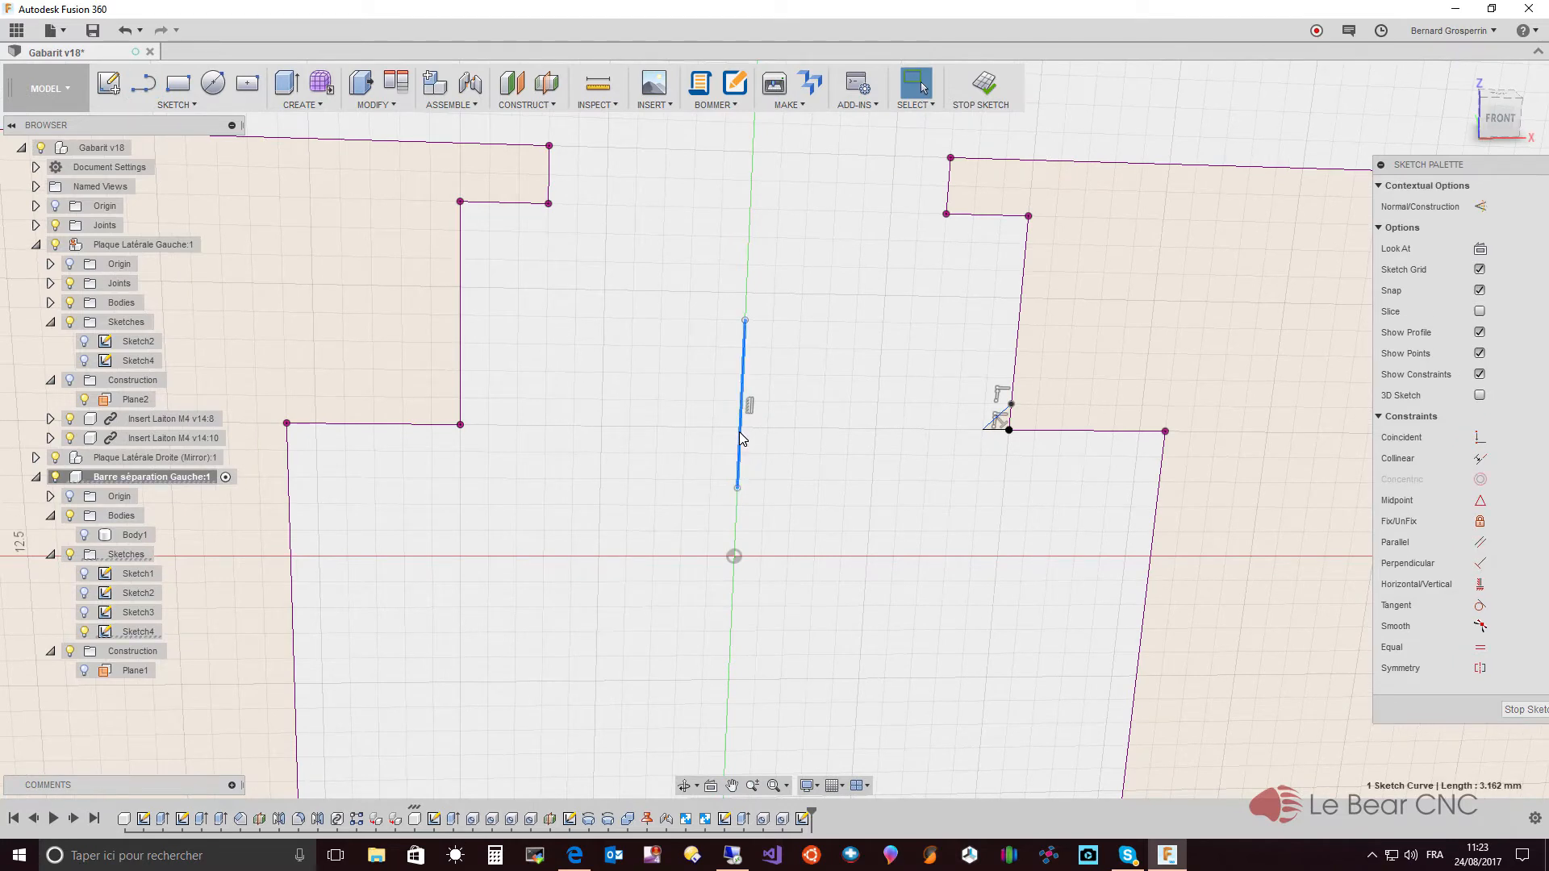
key(x)
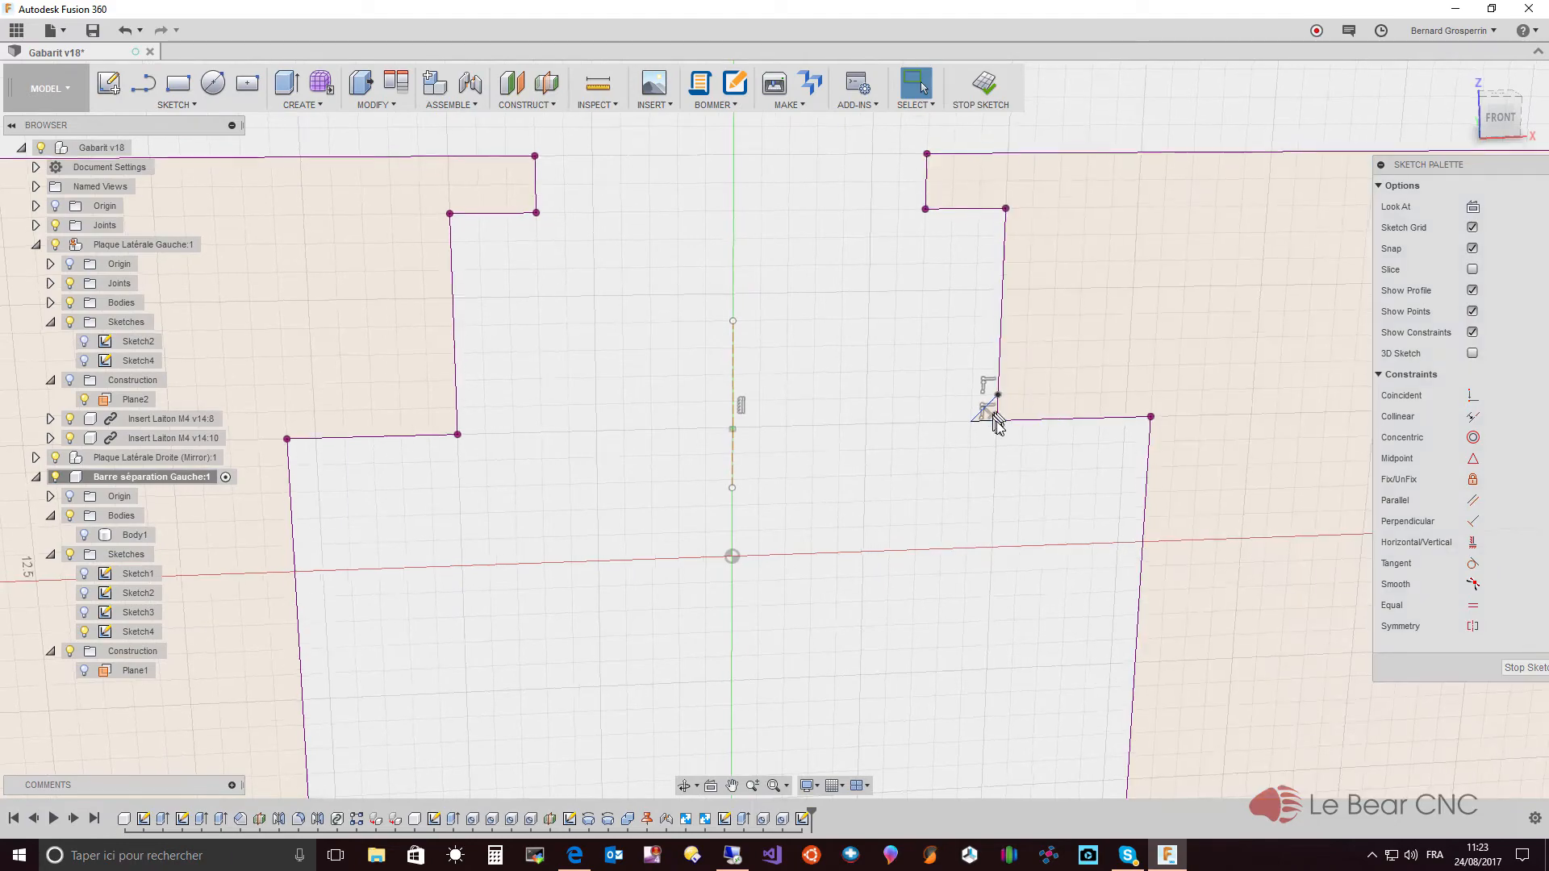
- Set up a Revolve of the small triangle profile through 360 deg around the construction line
scroll(1002, 423, up, 2)
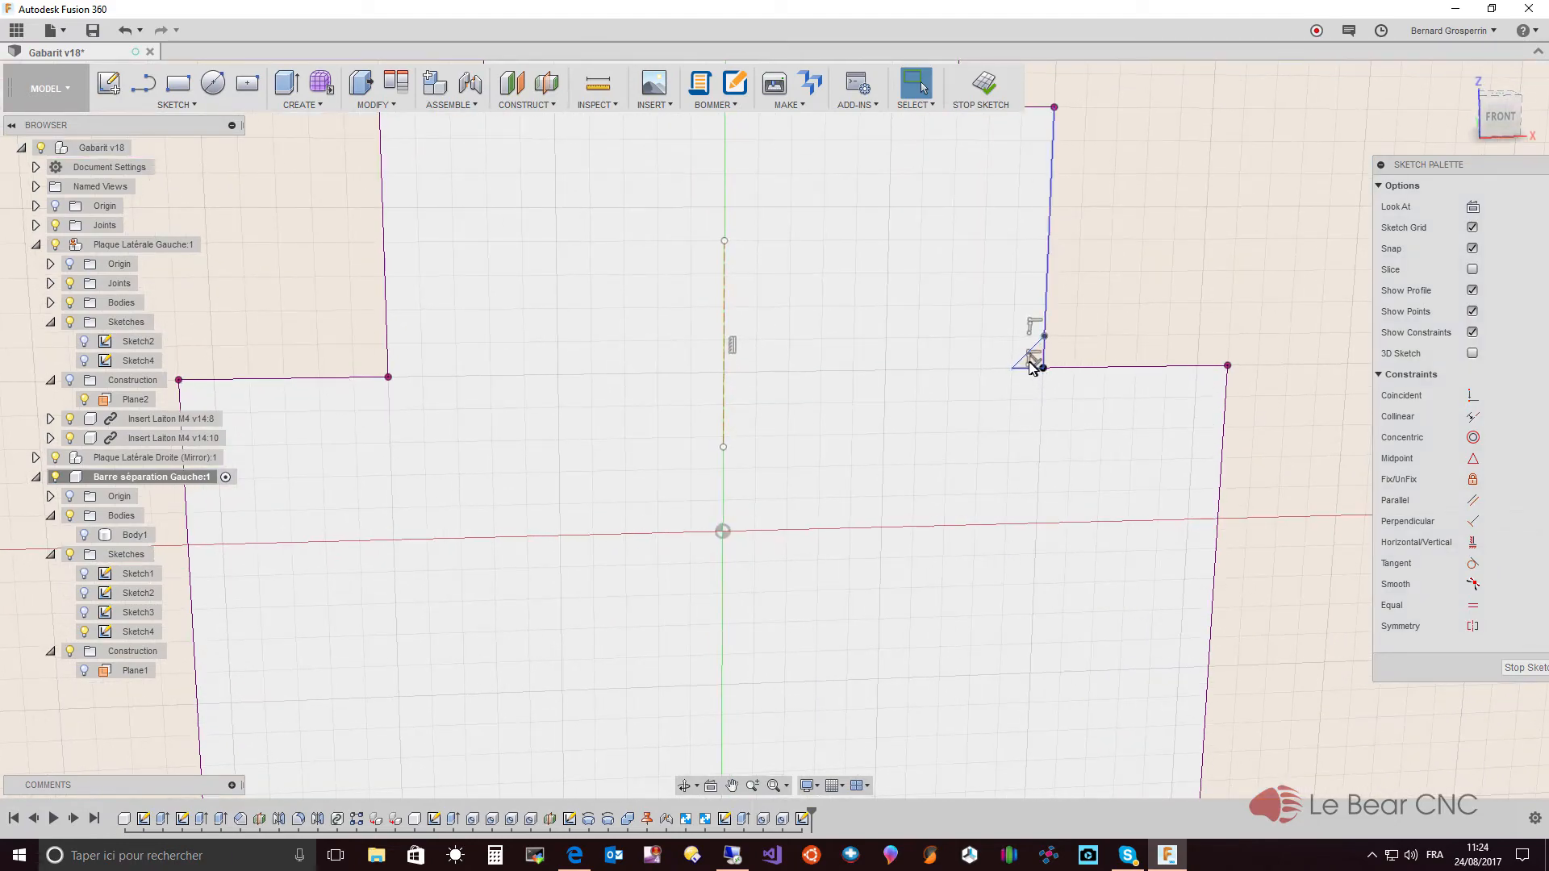
scroll(1048, 401, up, 3)
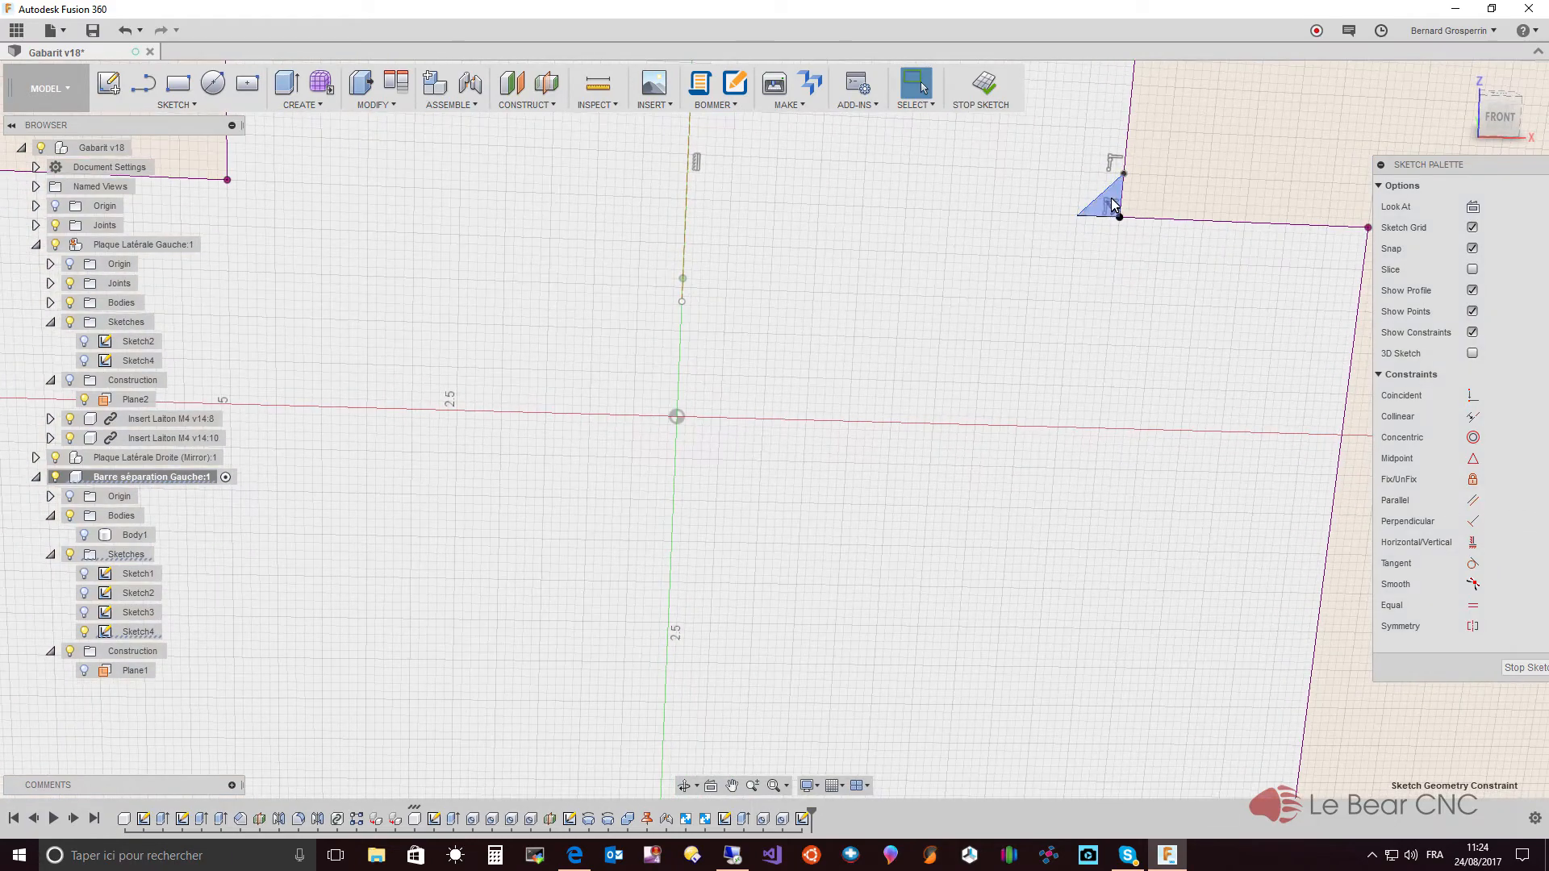
click(1108, 206)
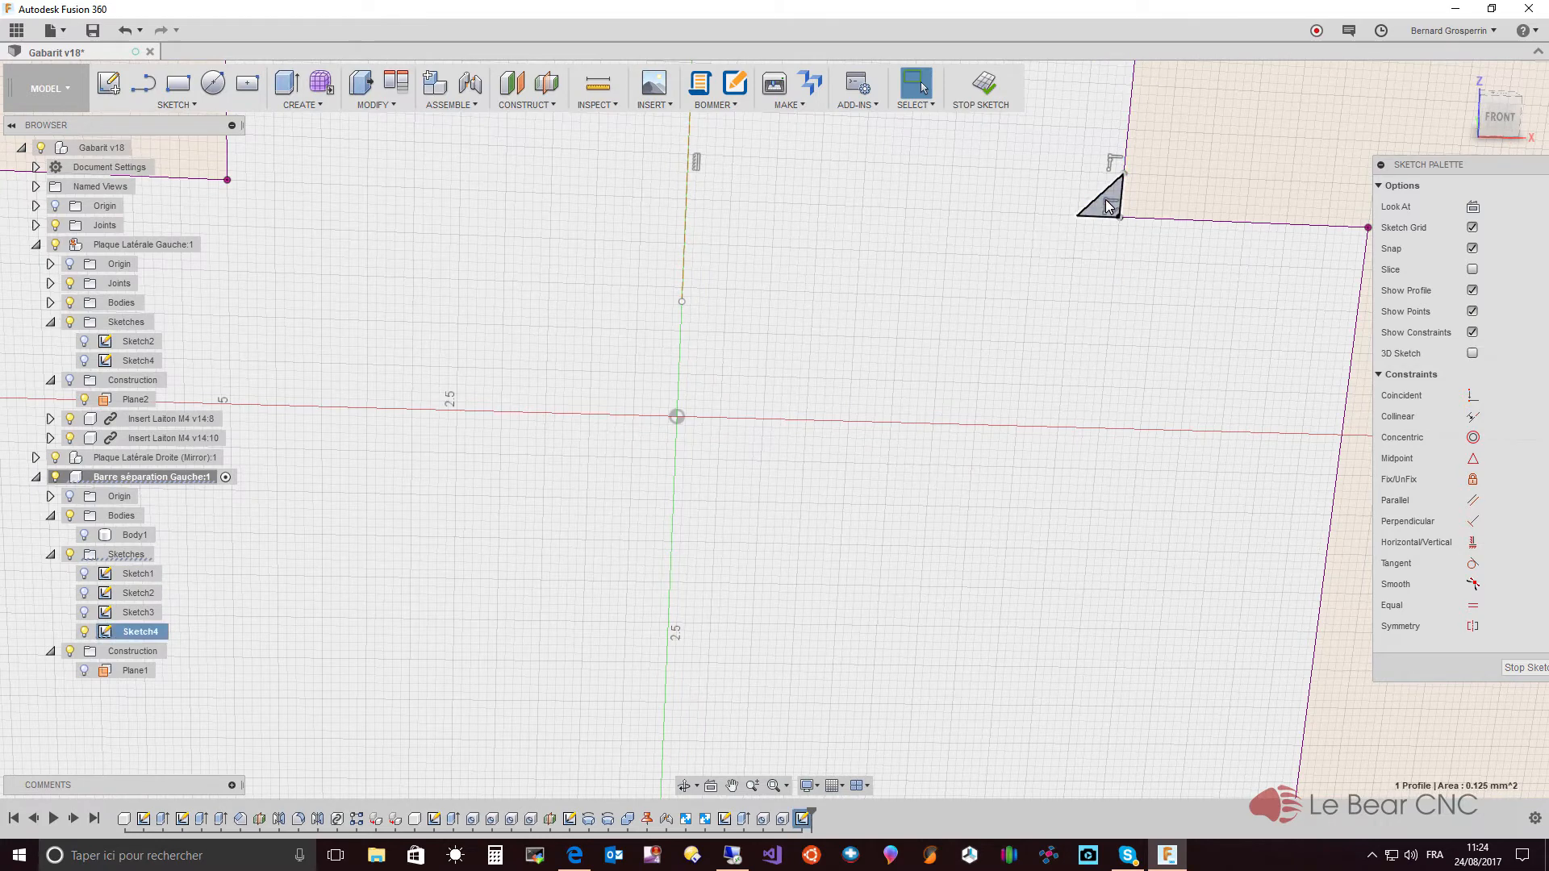
click(322, 106)
click(304, 161)
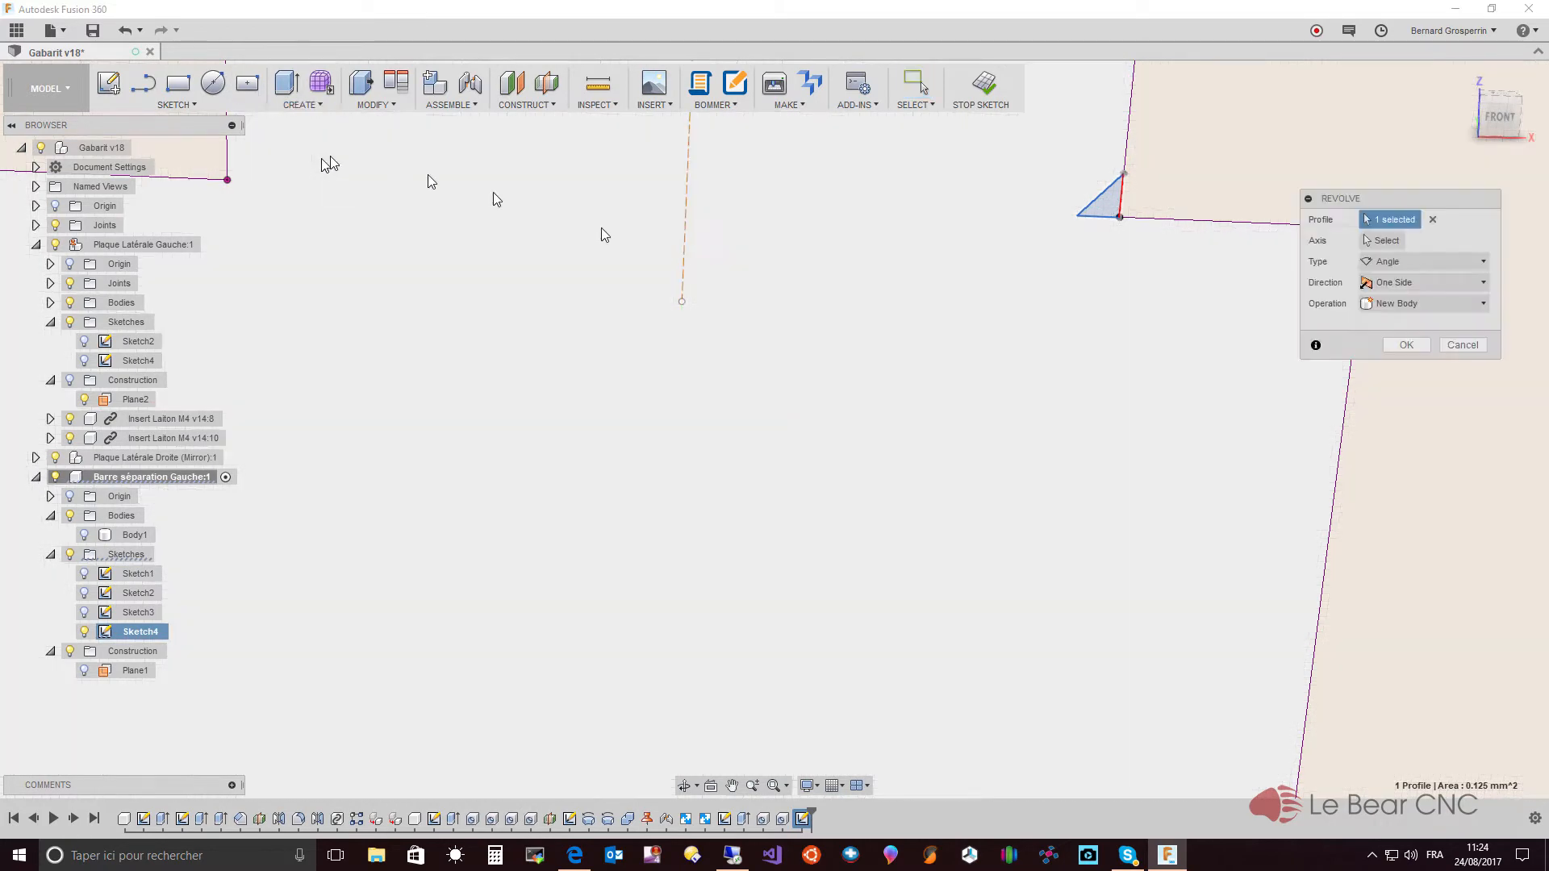
scroll(1144, 288, down, 2)
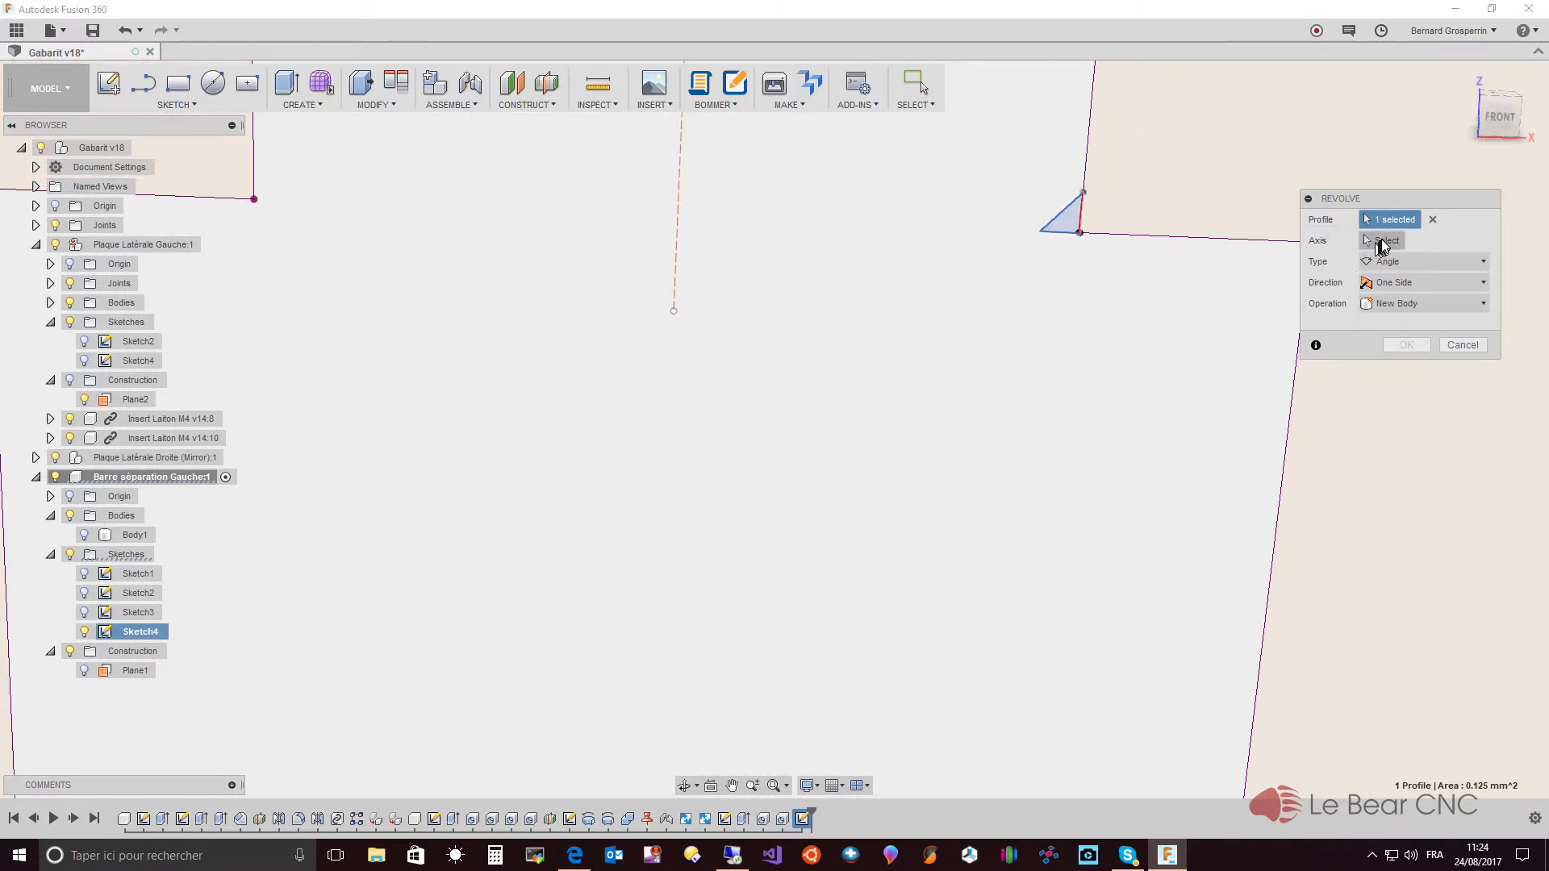
click(1382, 242)
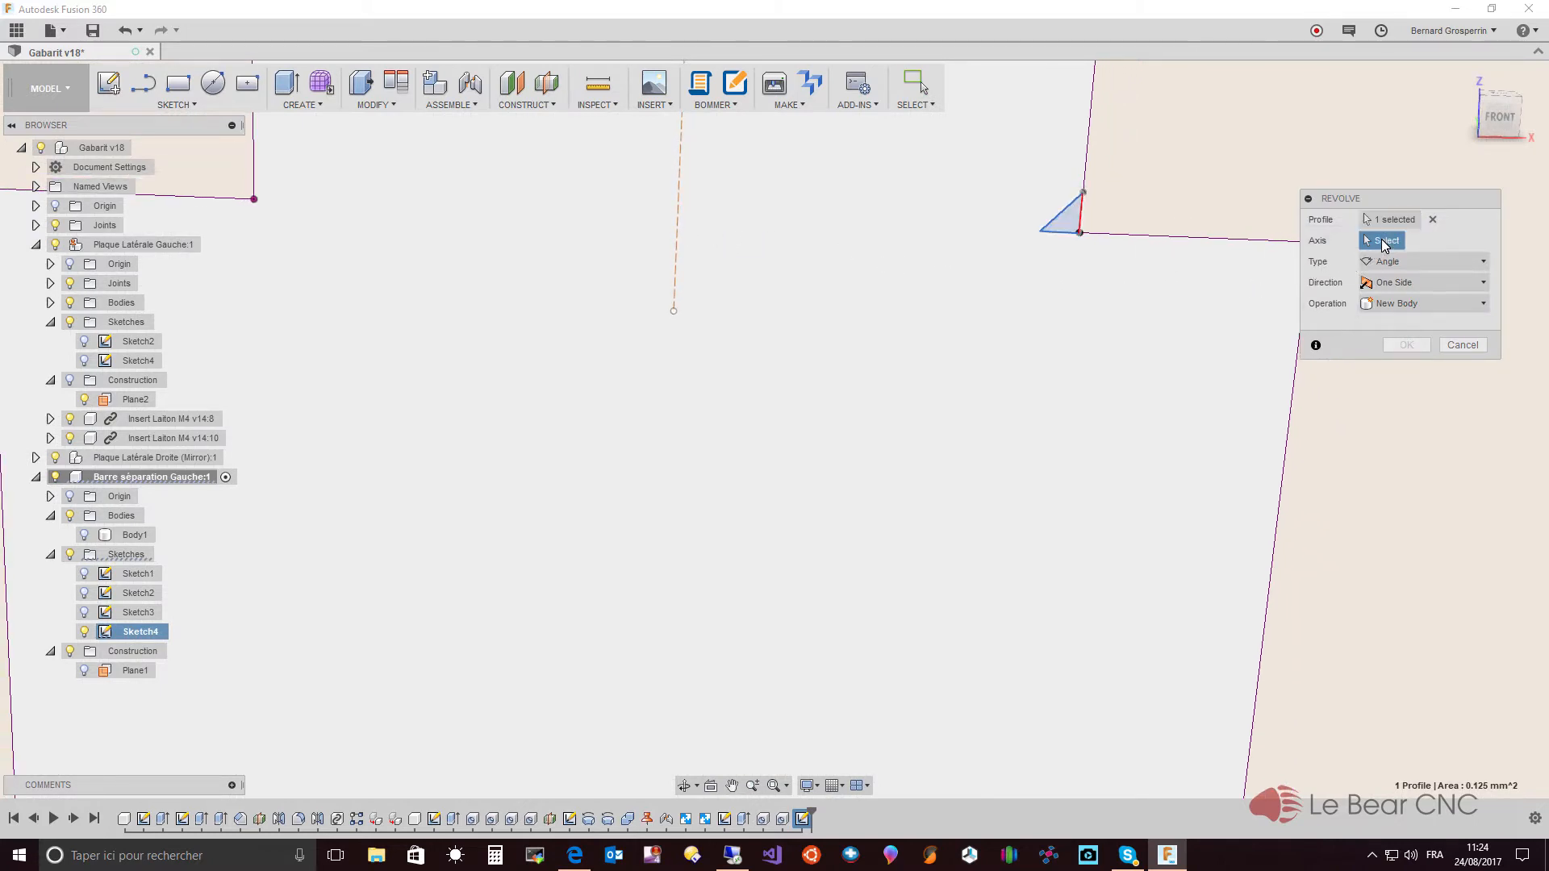
click(678, 242)
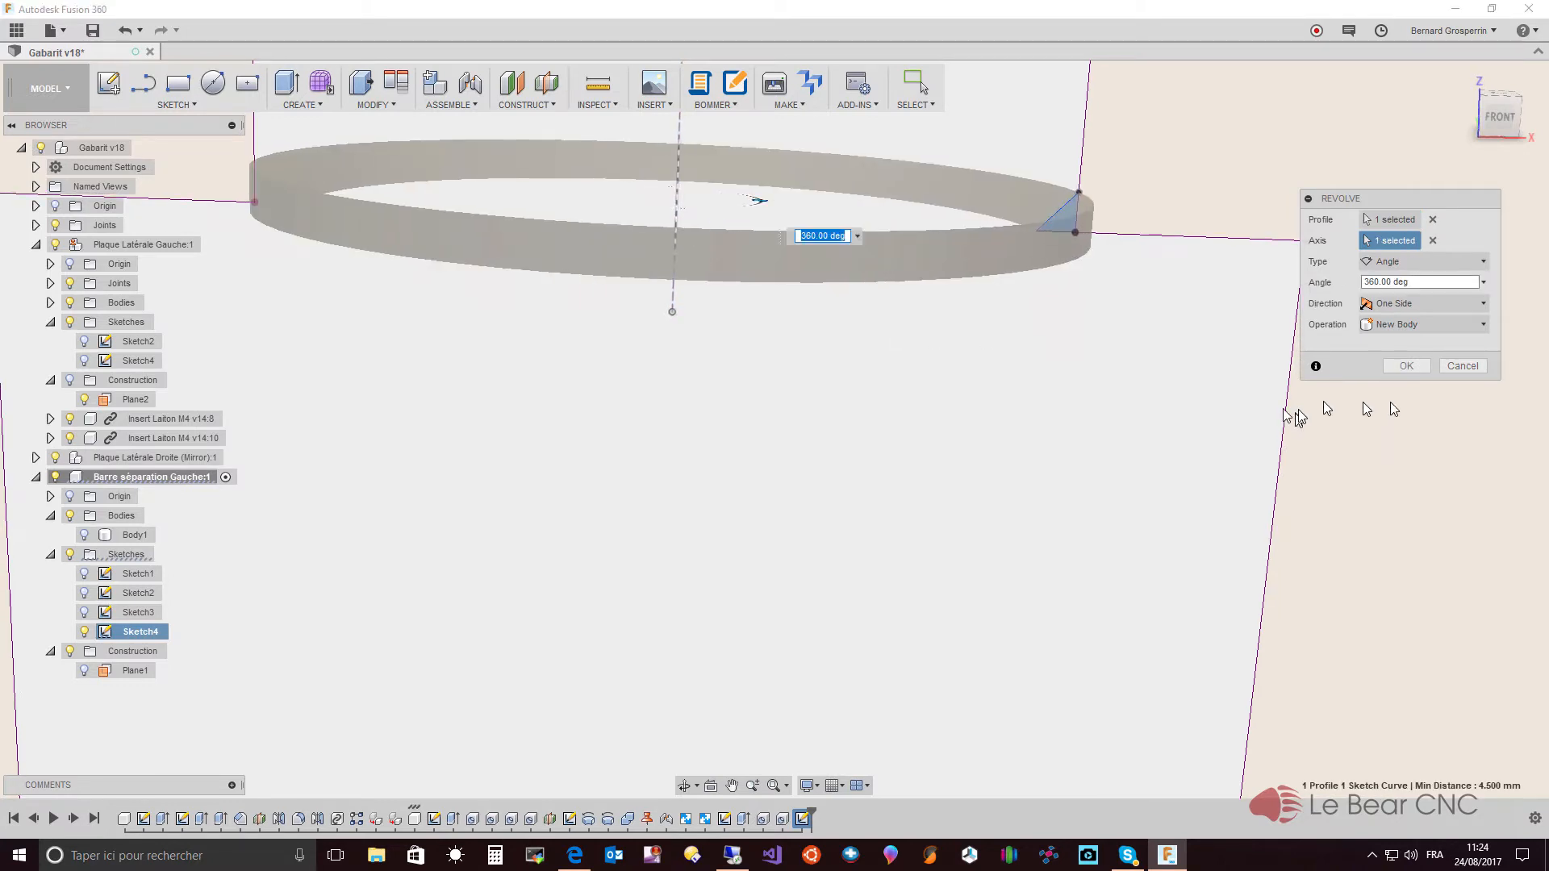
- Create the revolve with the Join operation and show the separation bar's Body1 again
click(1483, 324)
click(1391, 345)
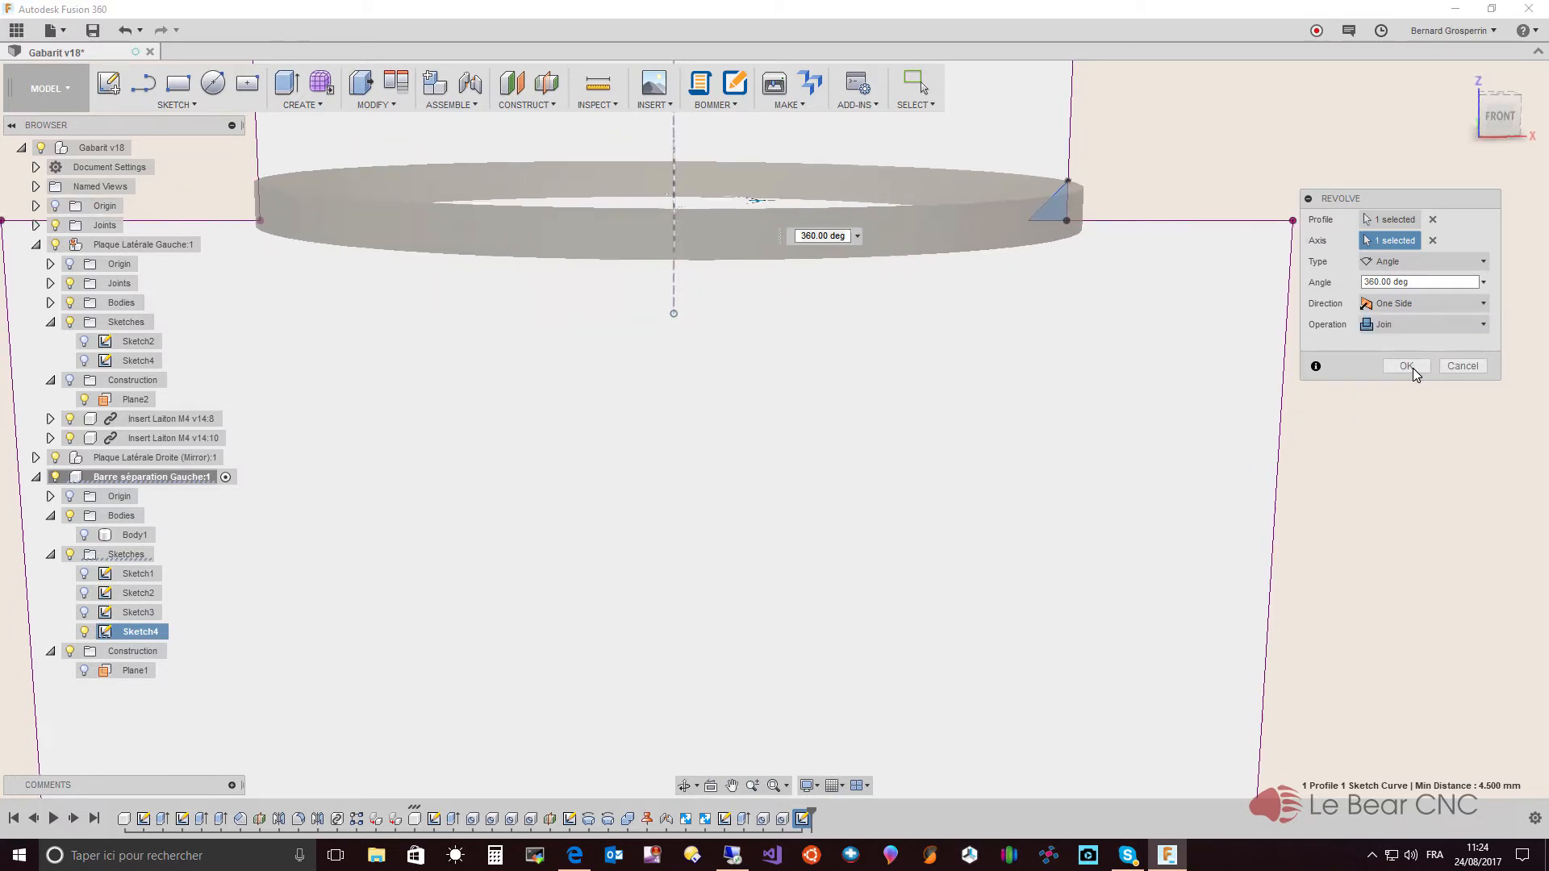
click(1406, 367)
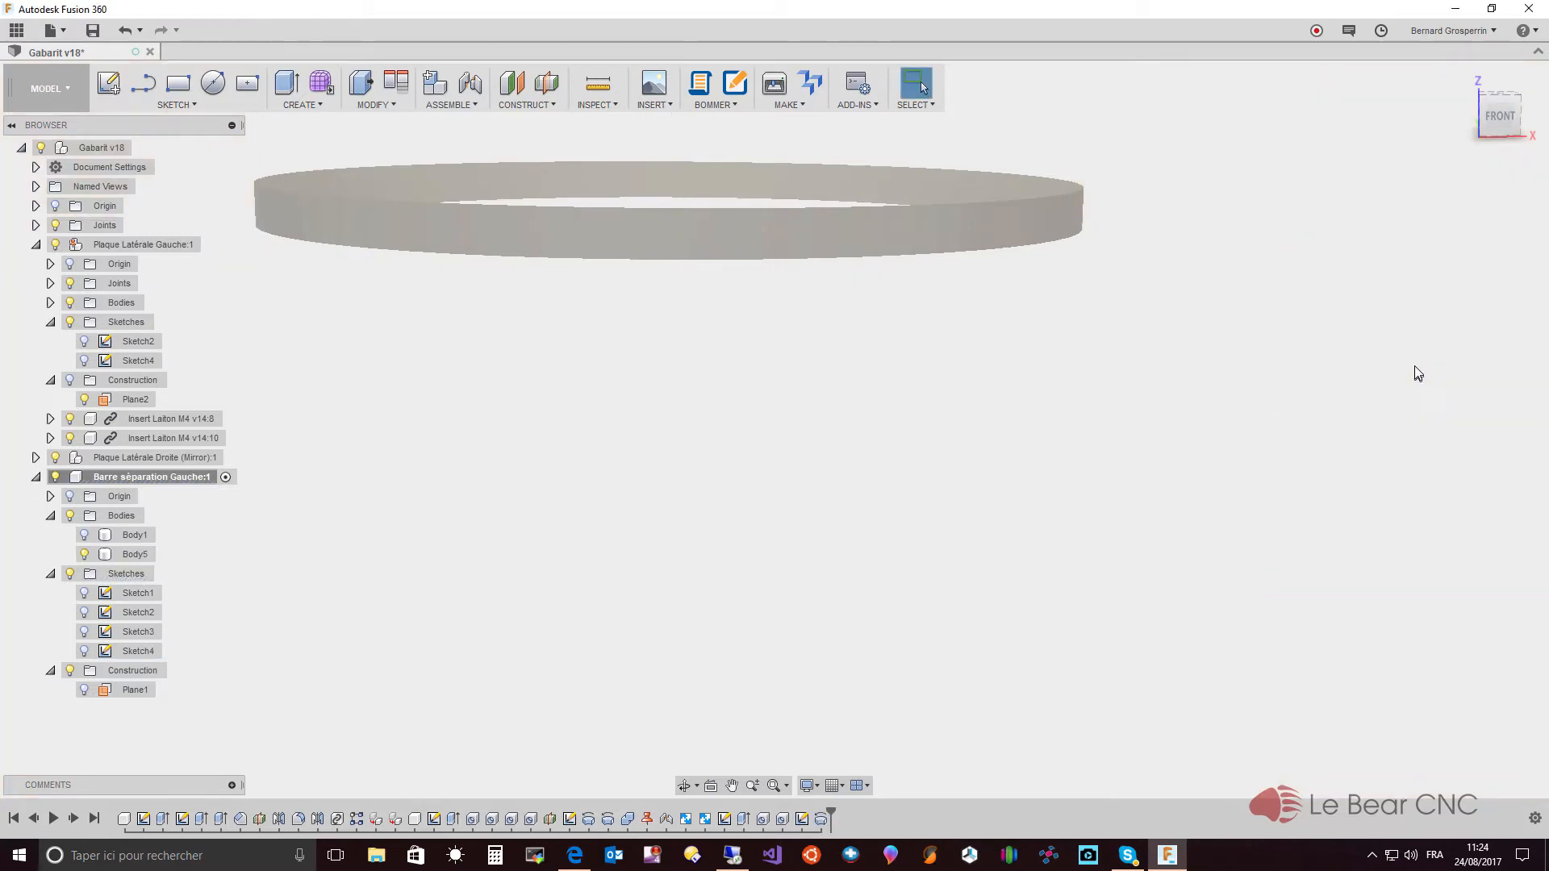
click(87, 537)
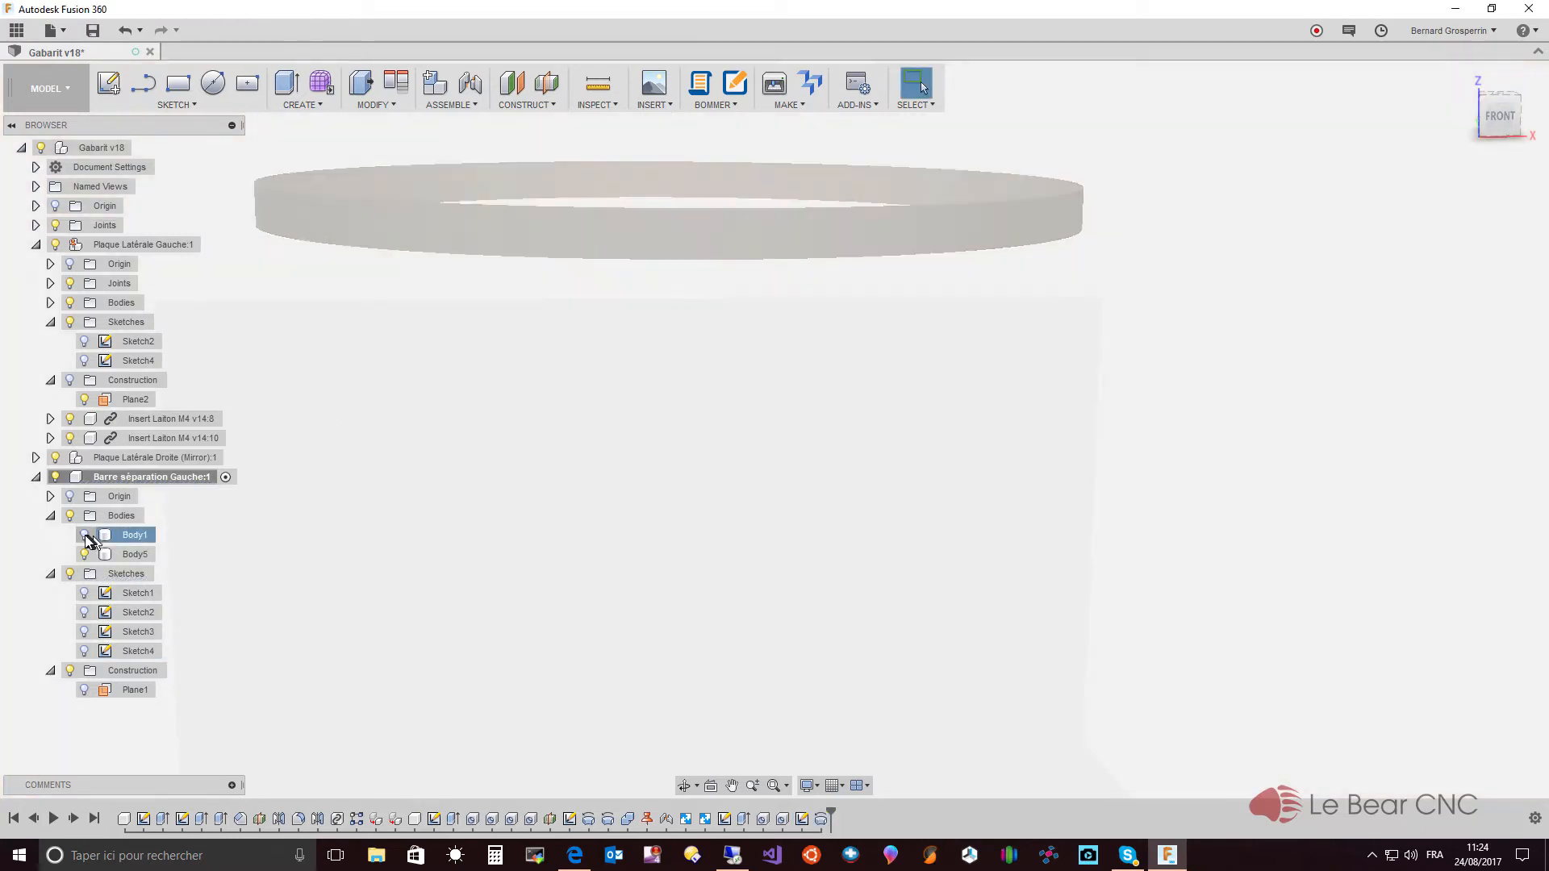
click(85, 535)
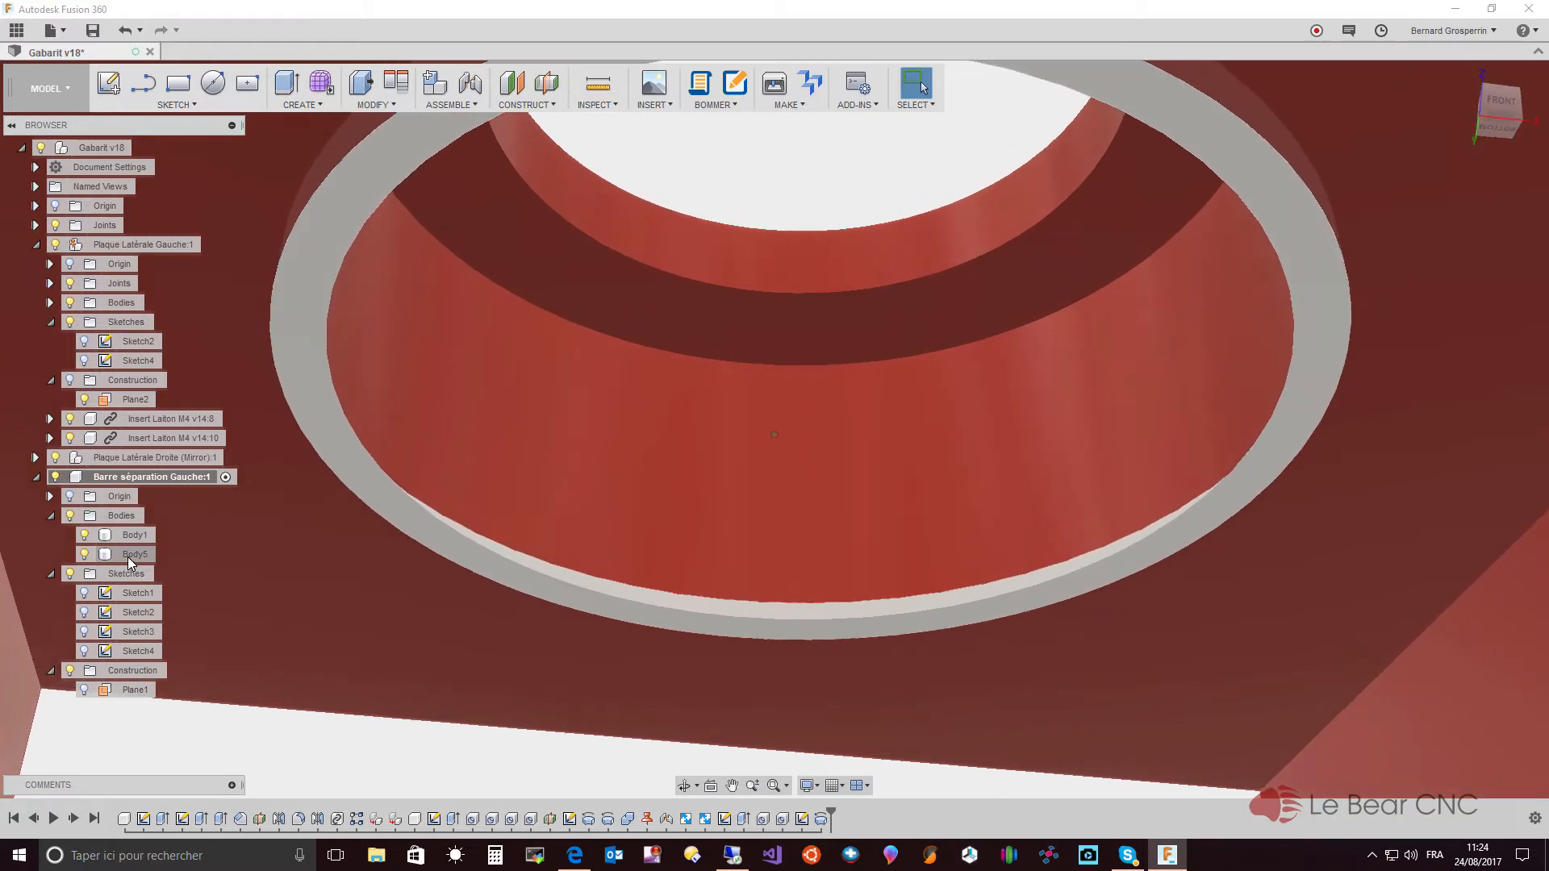
- Combine the separation bar's Body1 as target with the lip body Body5, using the Join operation and keeping the tool body
click(128, 555)
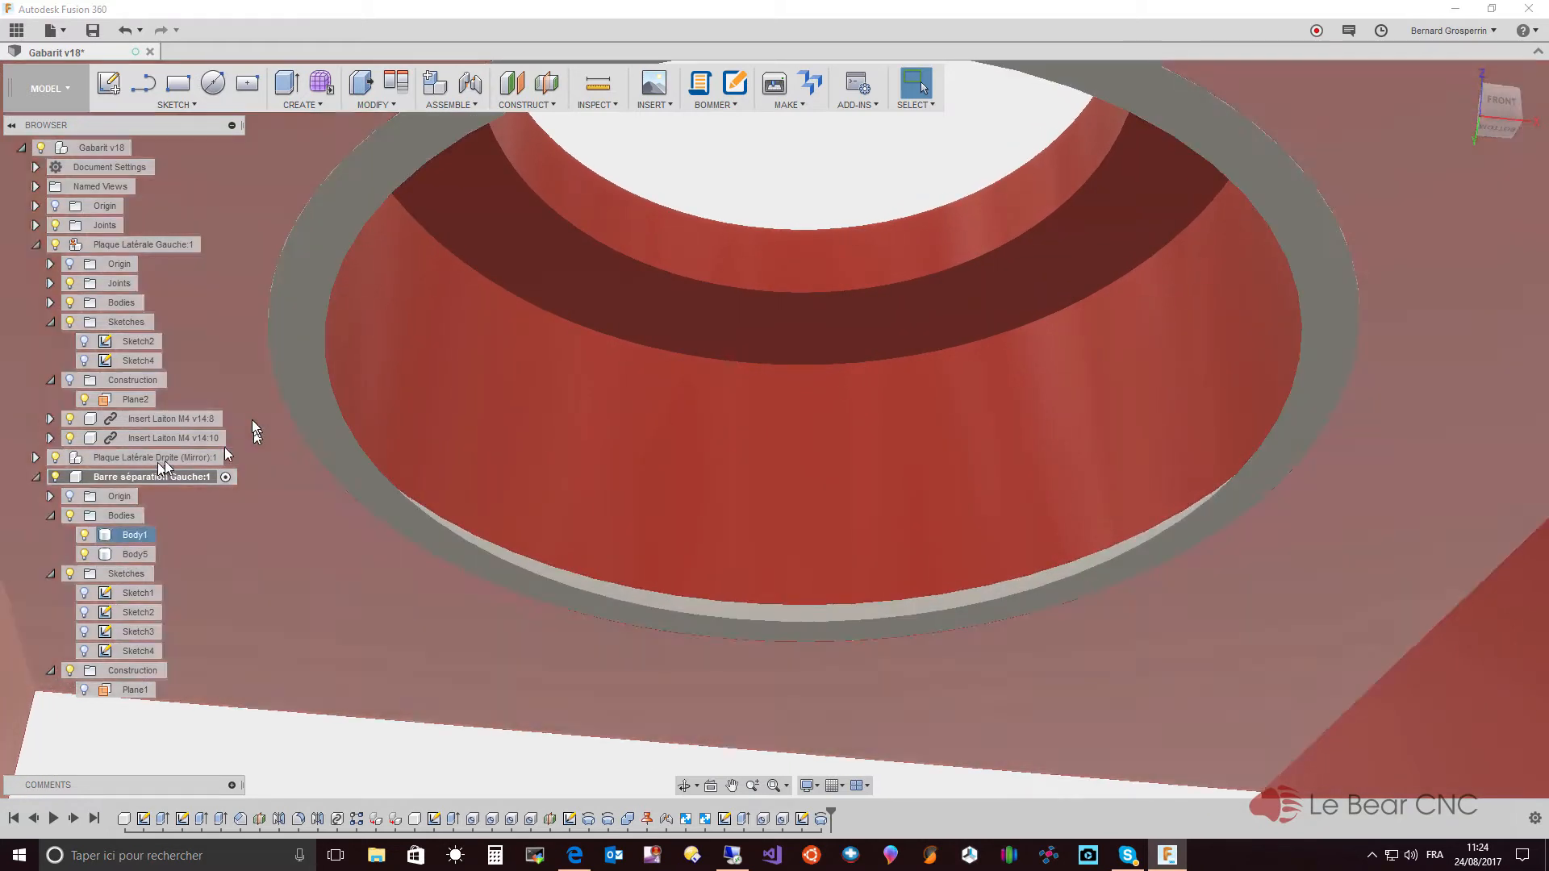
key(Escape)
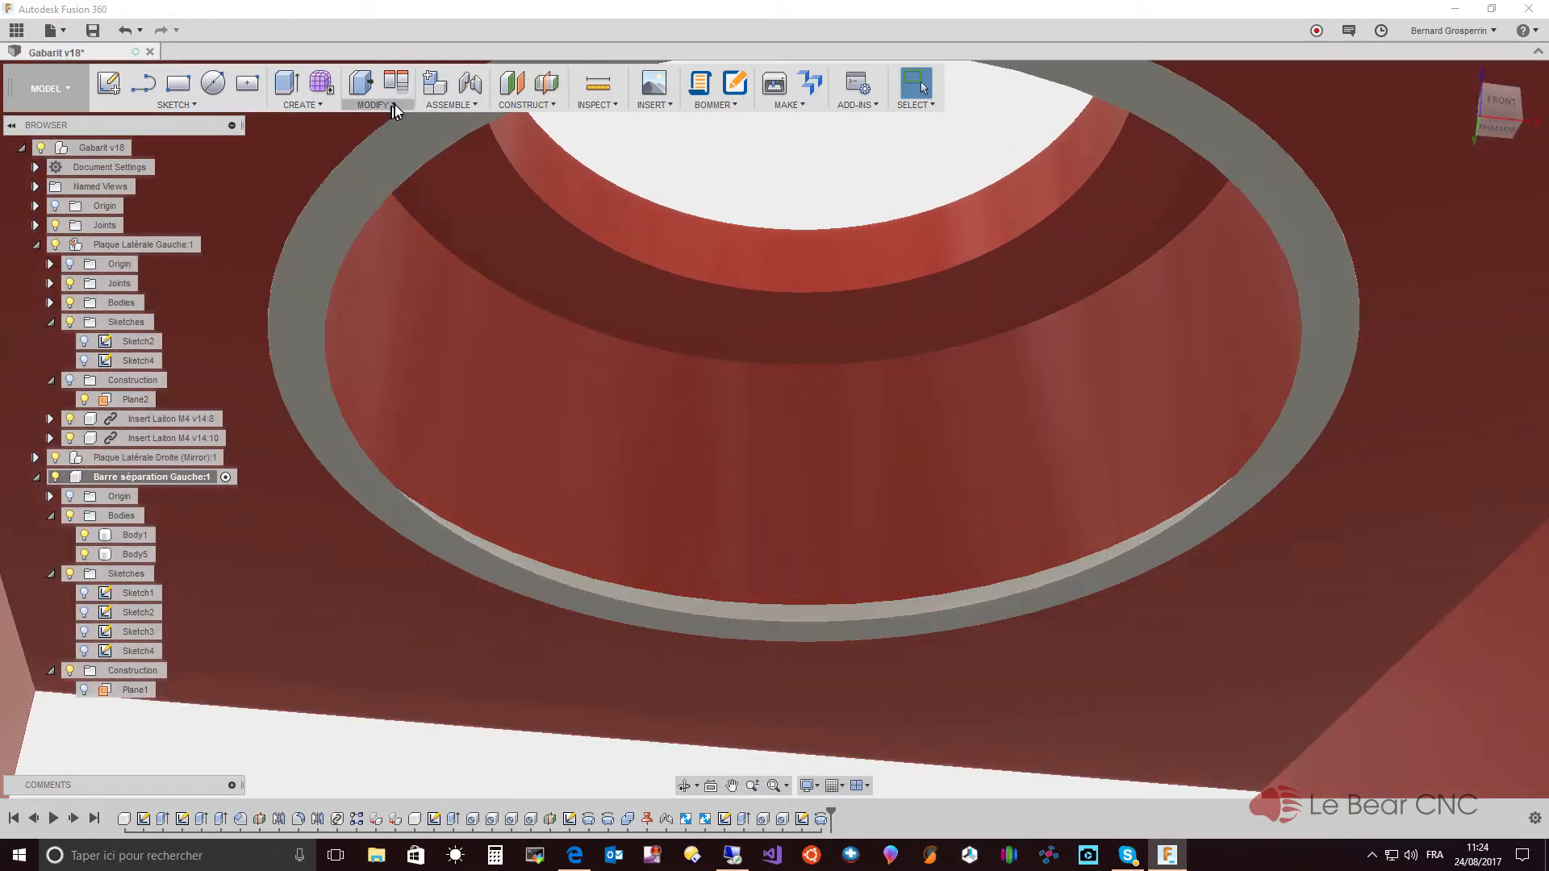
click(377, 105)
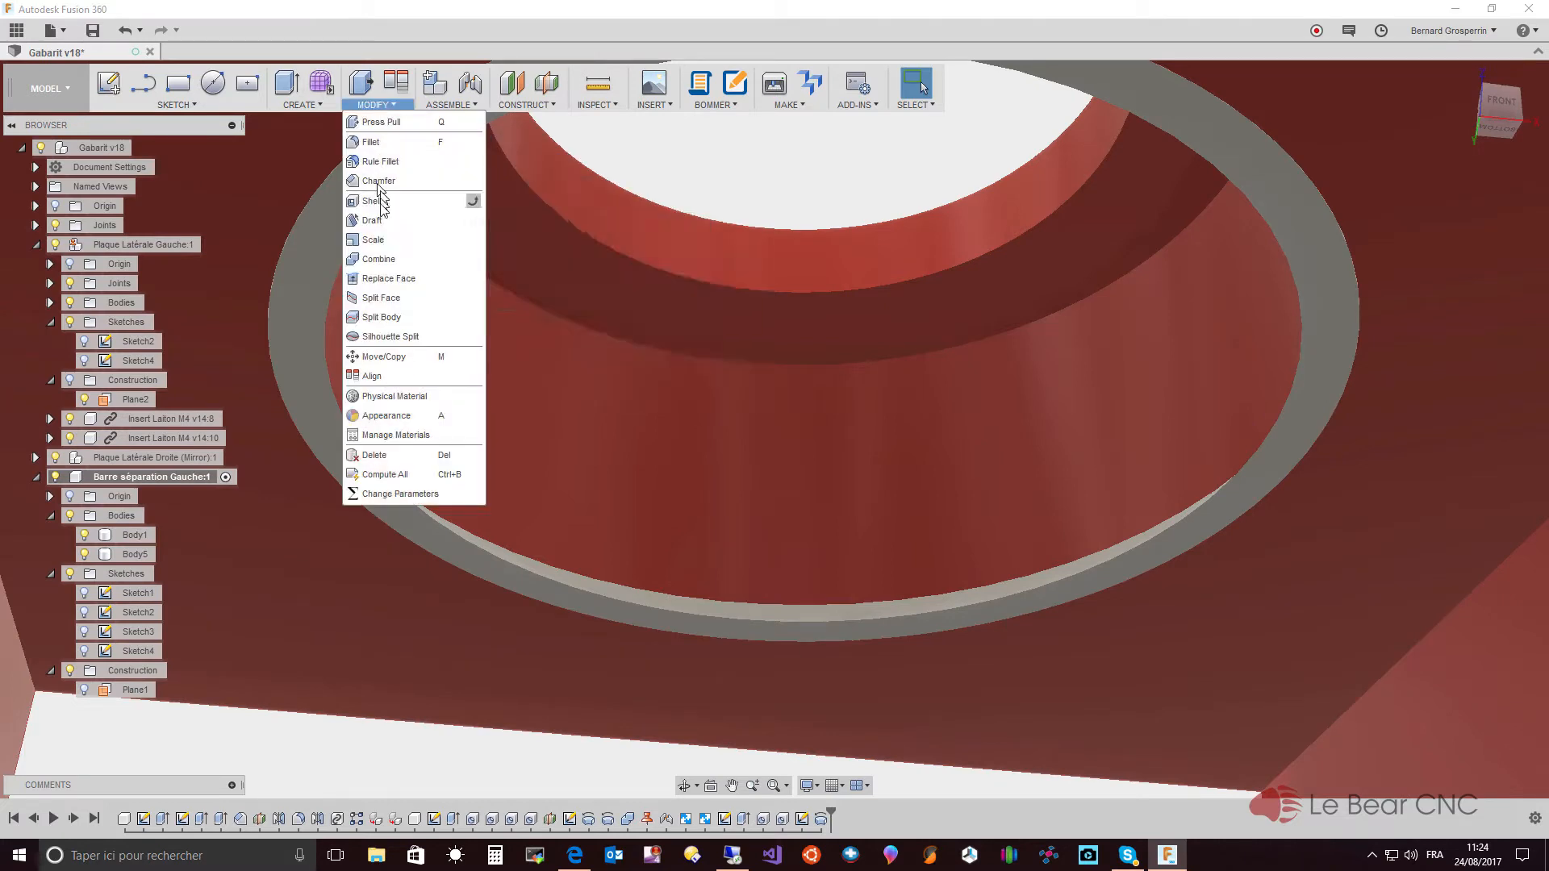
click(378, 259)
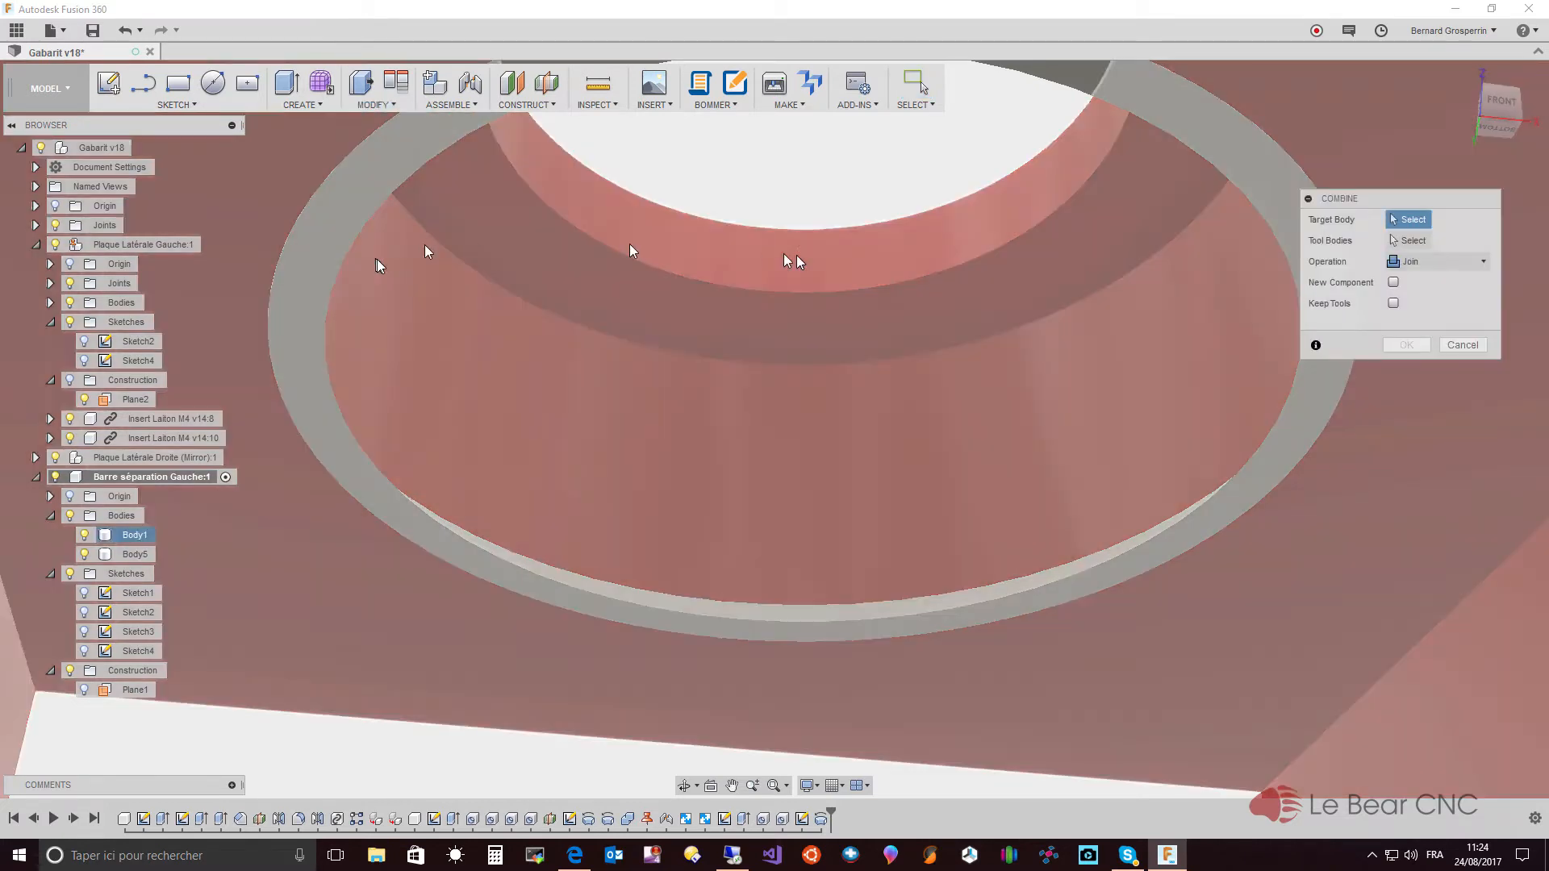
click(788, 423)
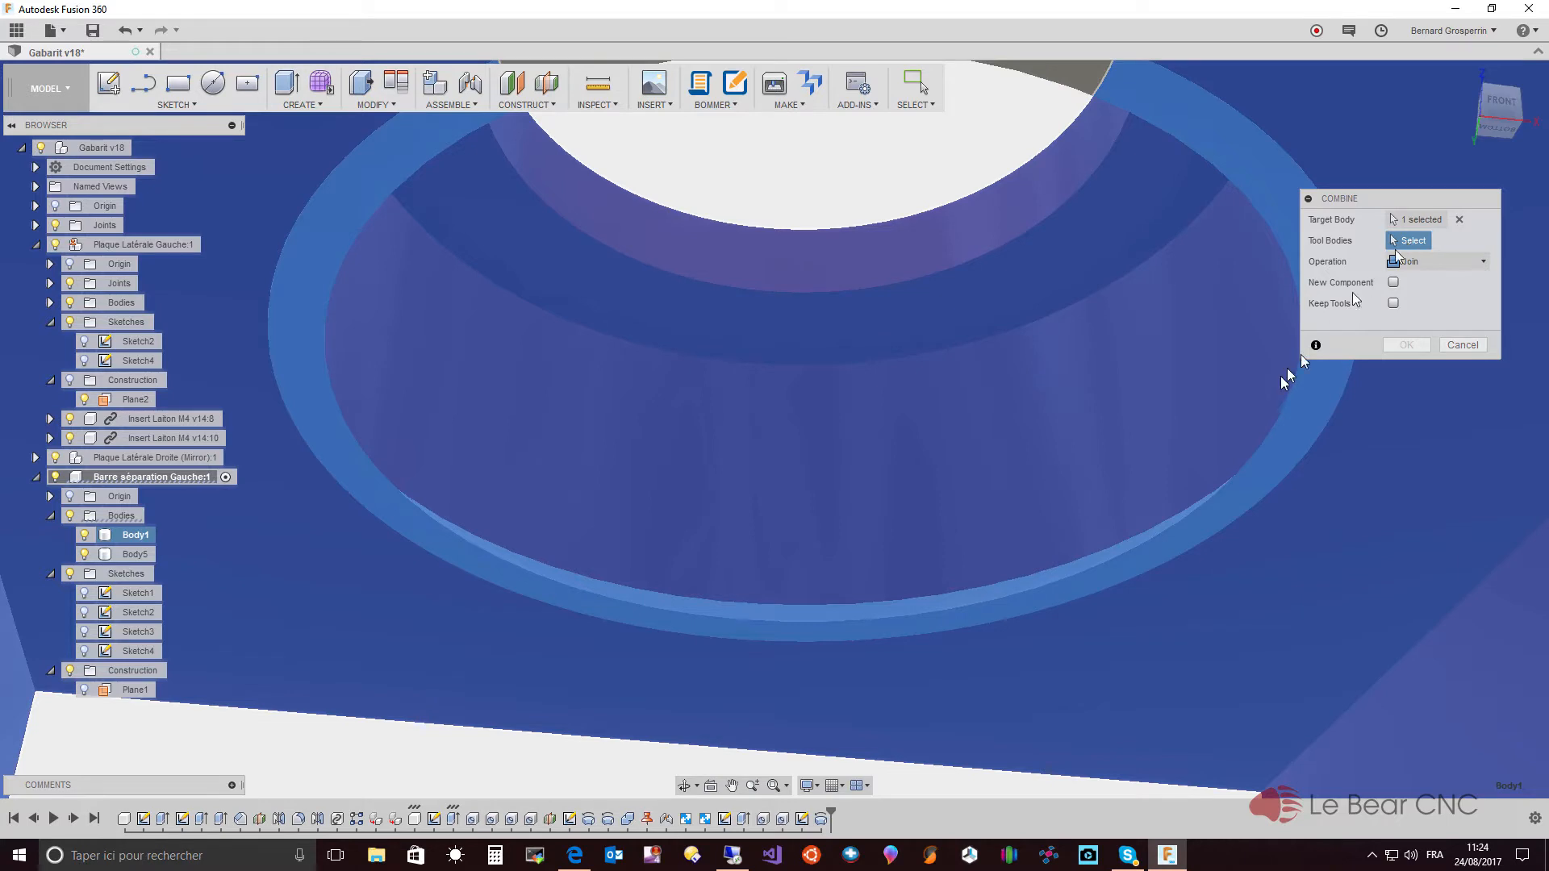
click(1208, 510)
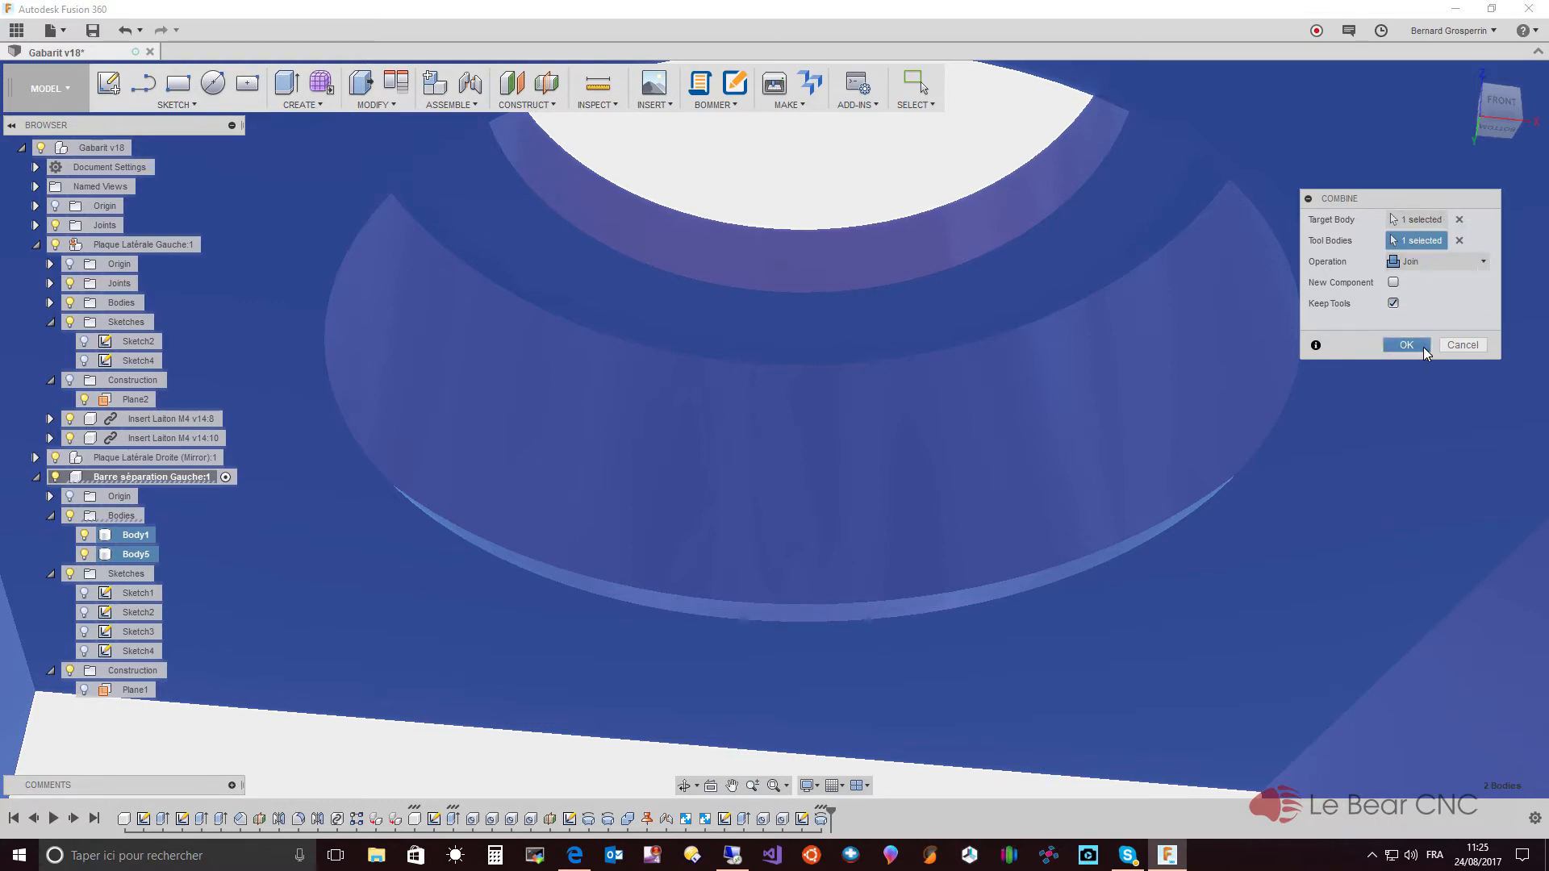
click(1406, 344)
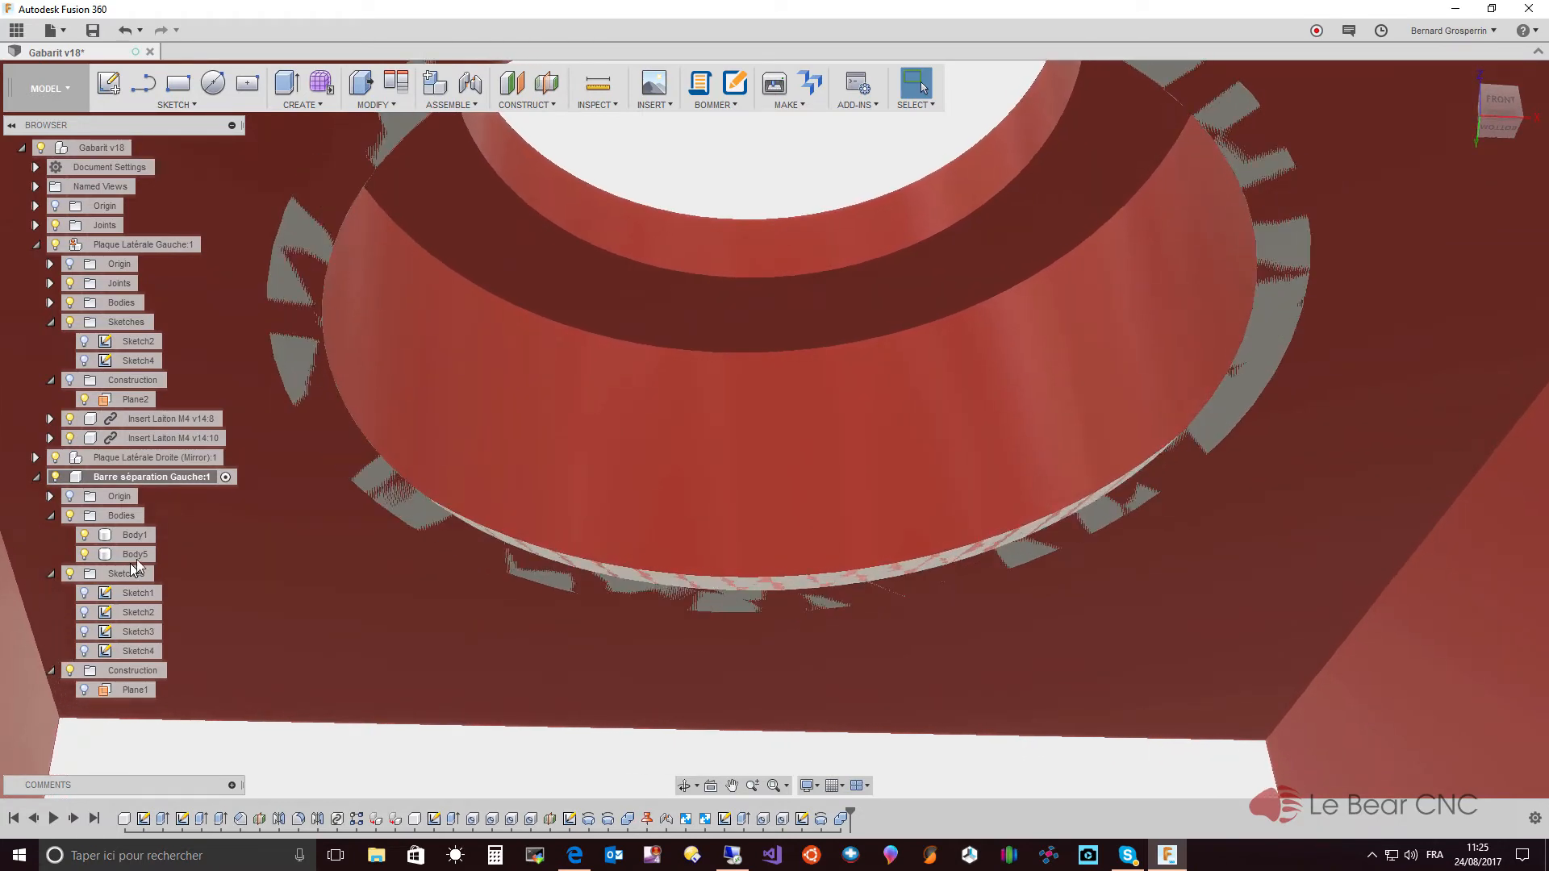
click(135, 535)
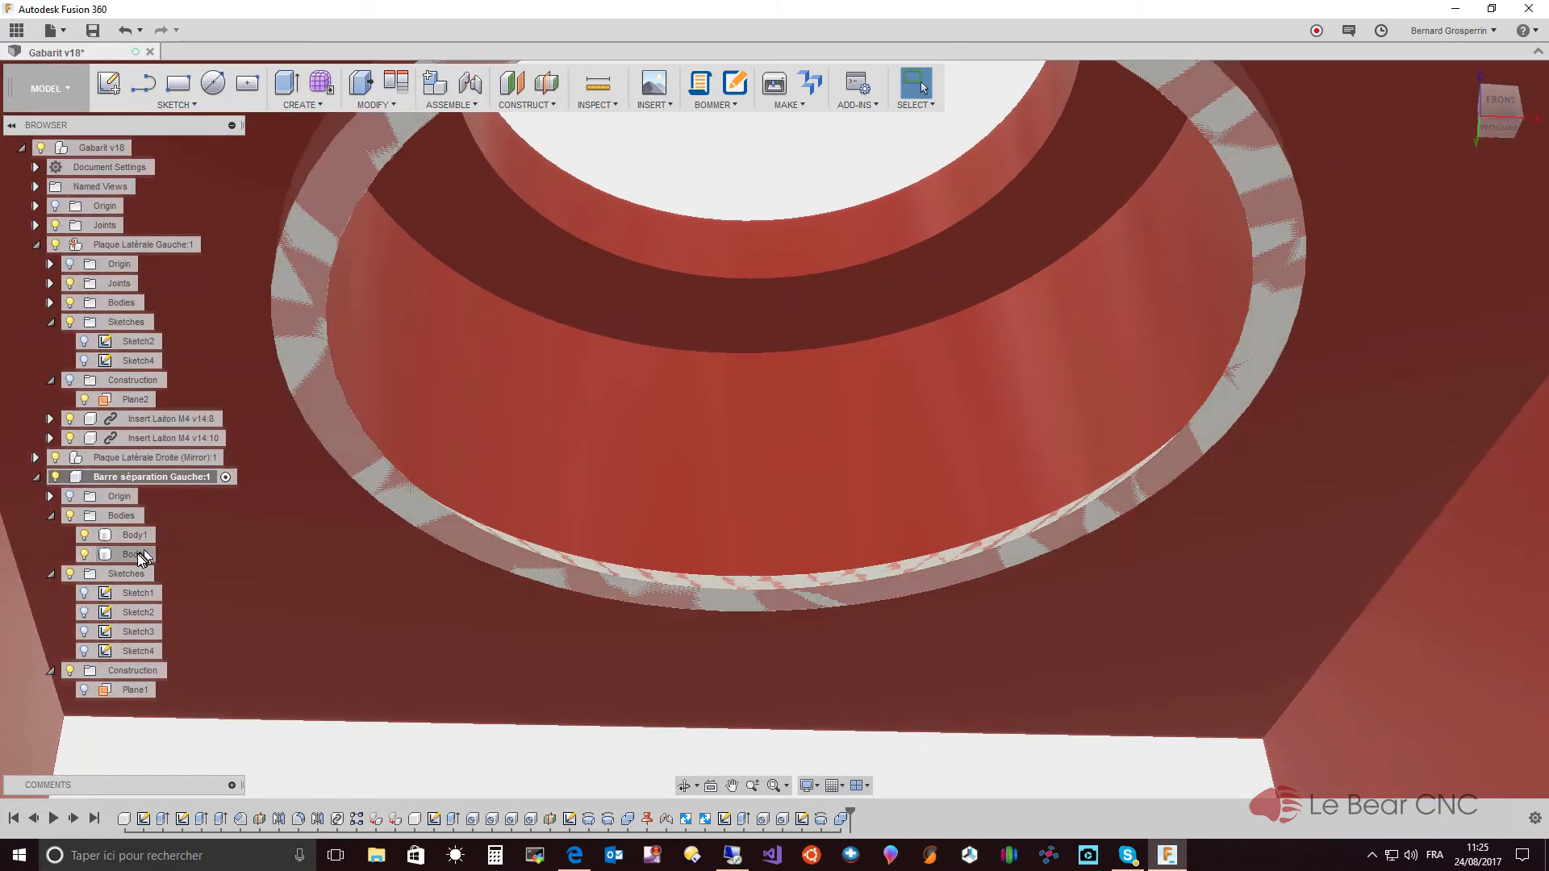
click(135, 554)
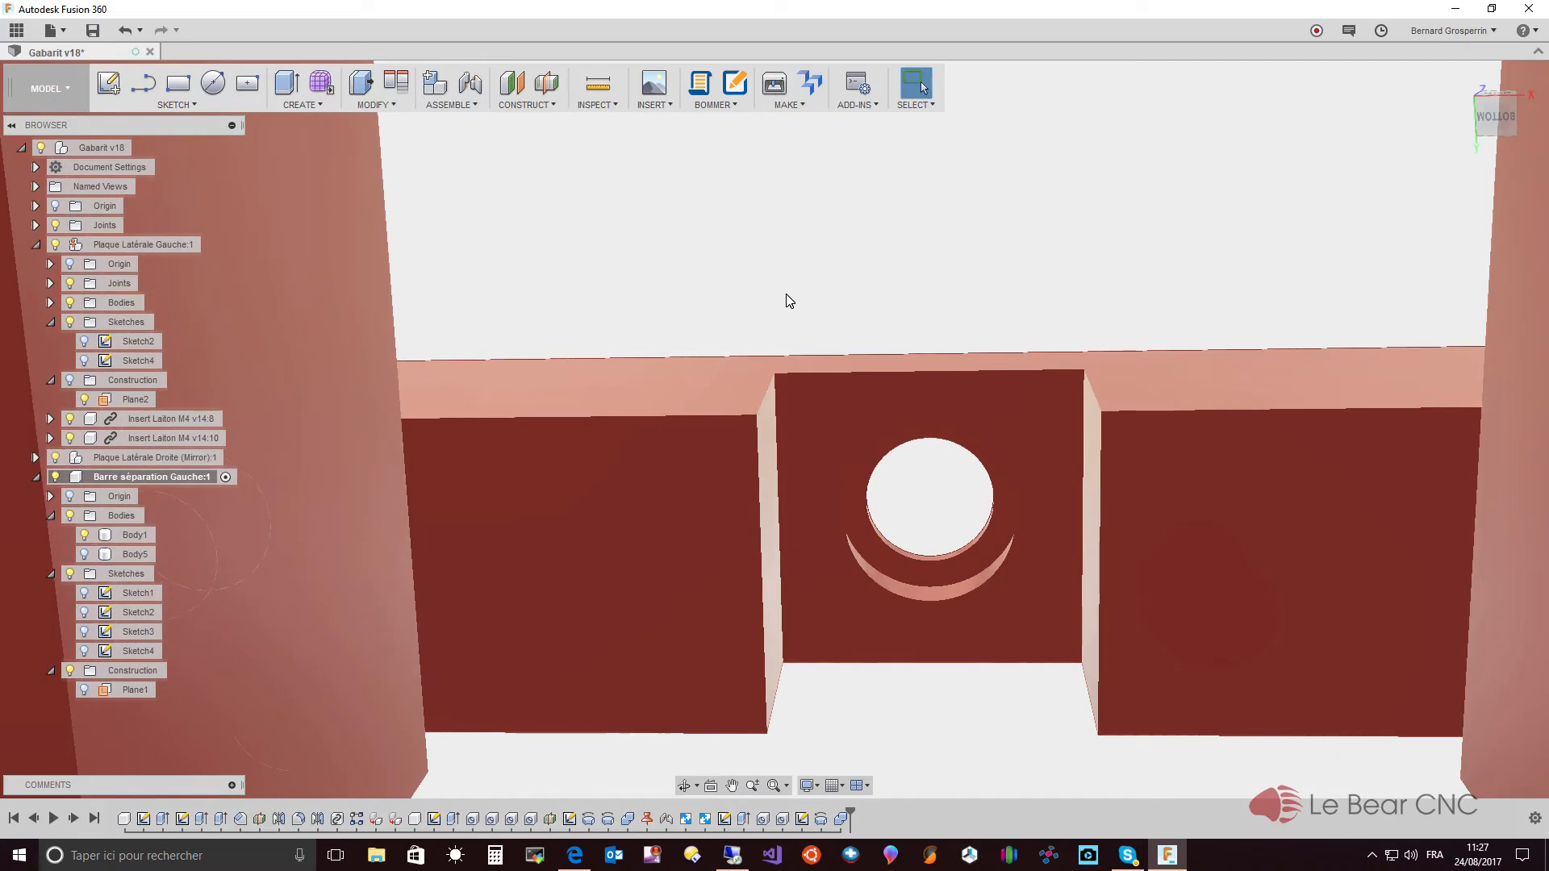
- Fillet the four outer corner edges of the separation bar's notch with a constant 8 mm radius
click(390, 104)
click(392, 144)
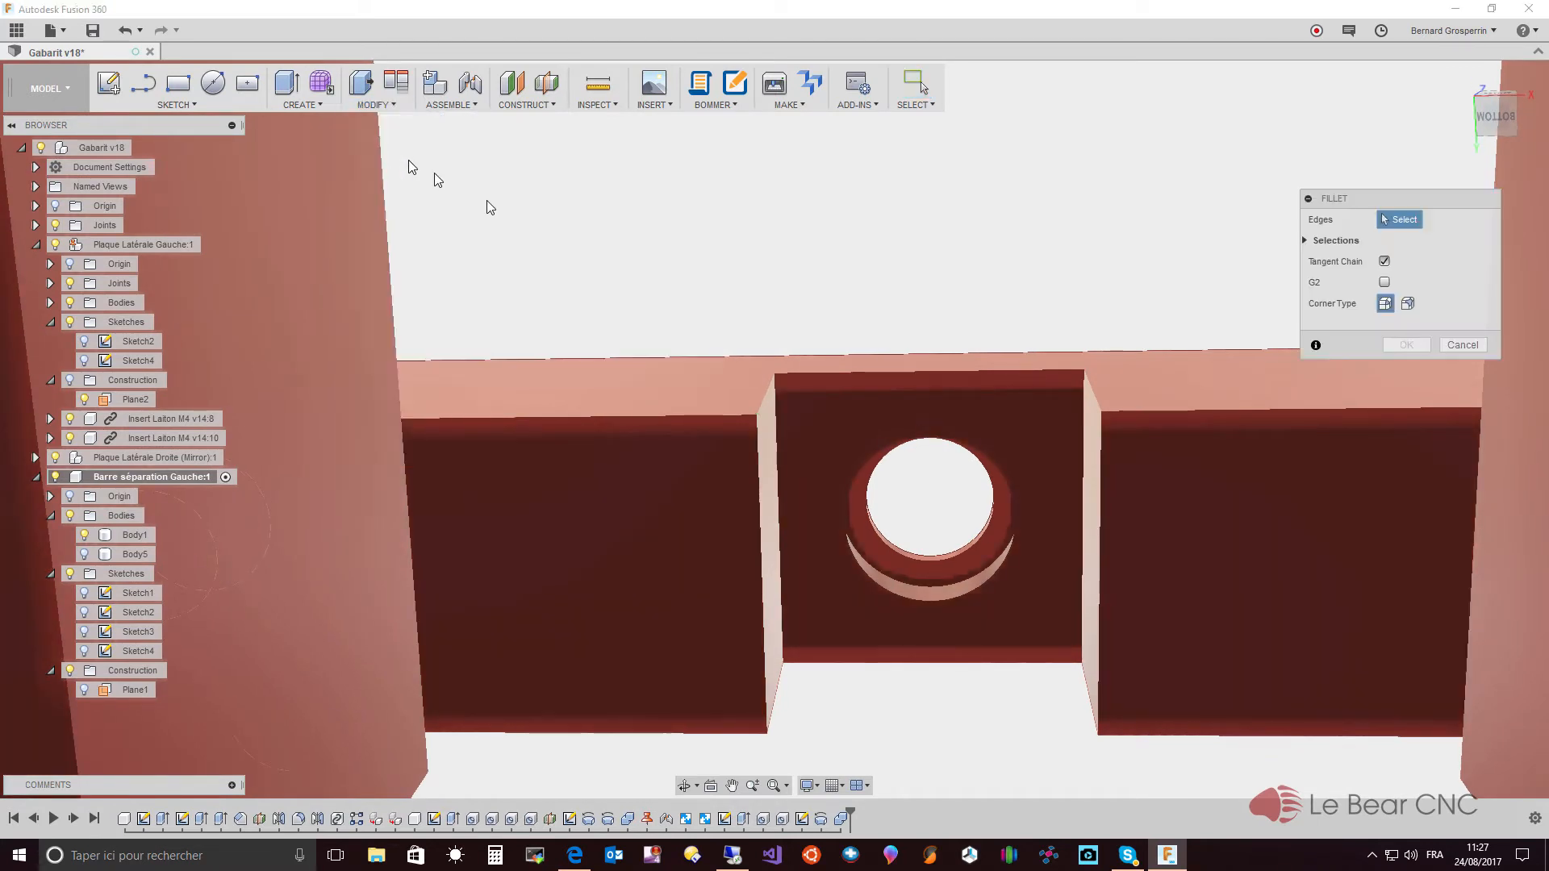
click(767, 398)
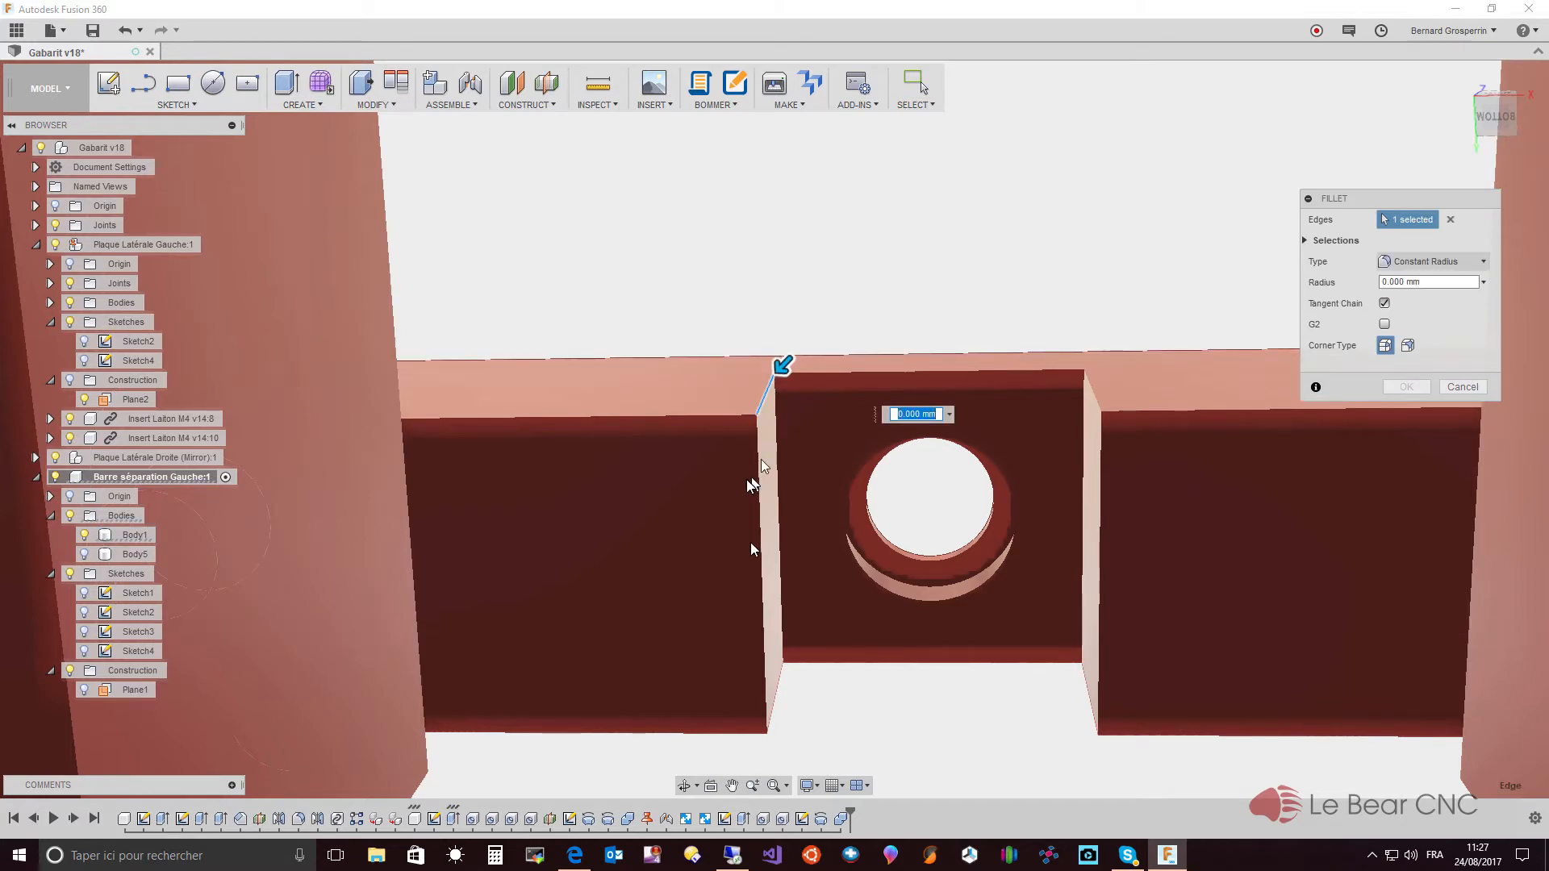
click(776, 720)
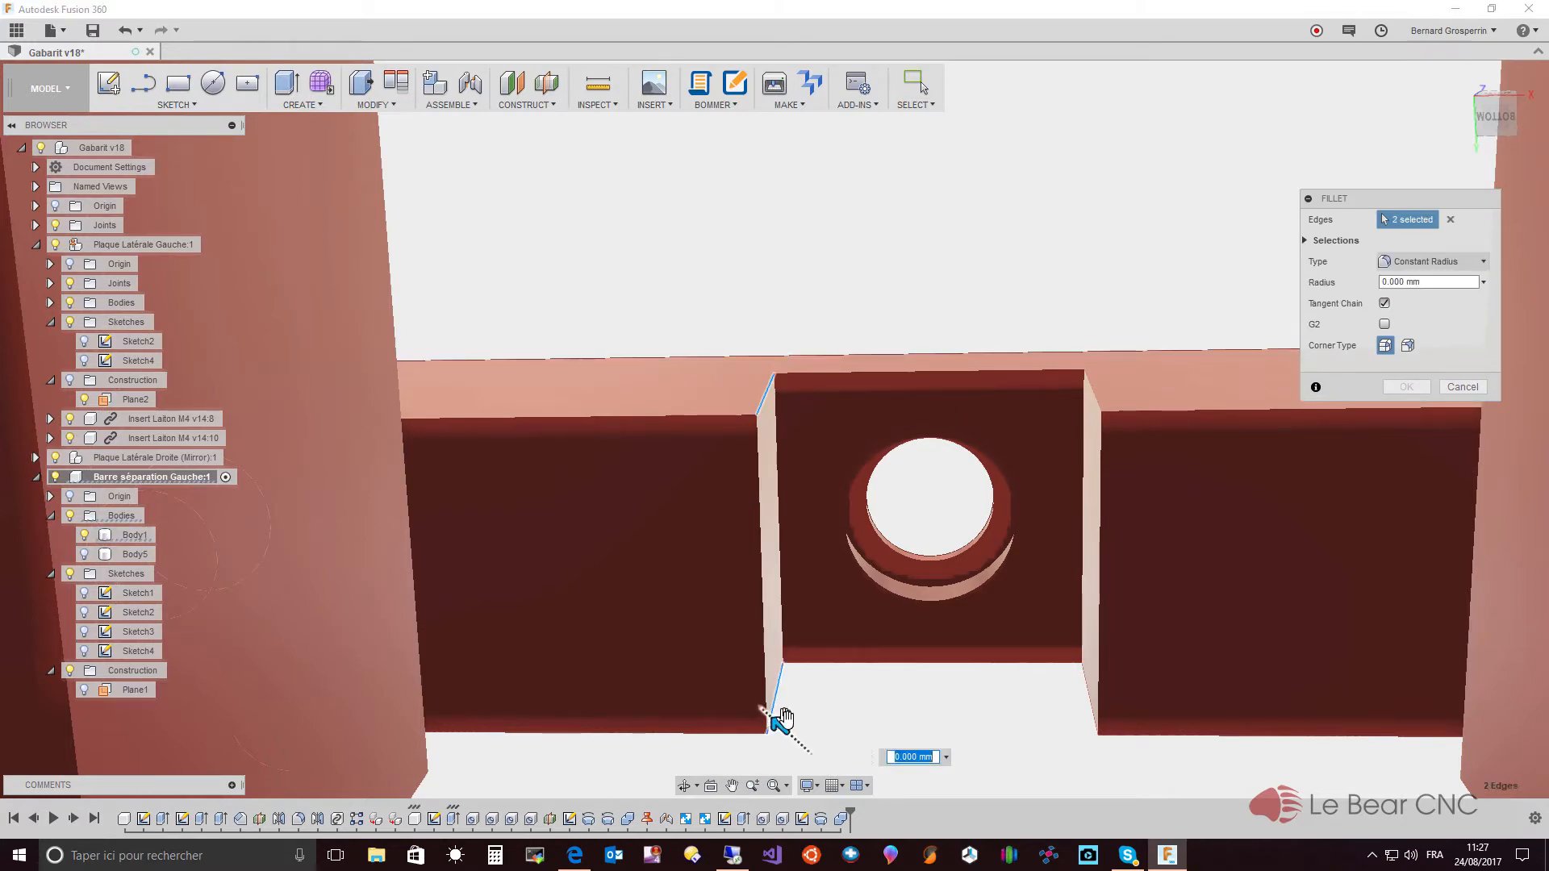
click(1088, 702)
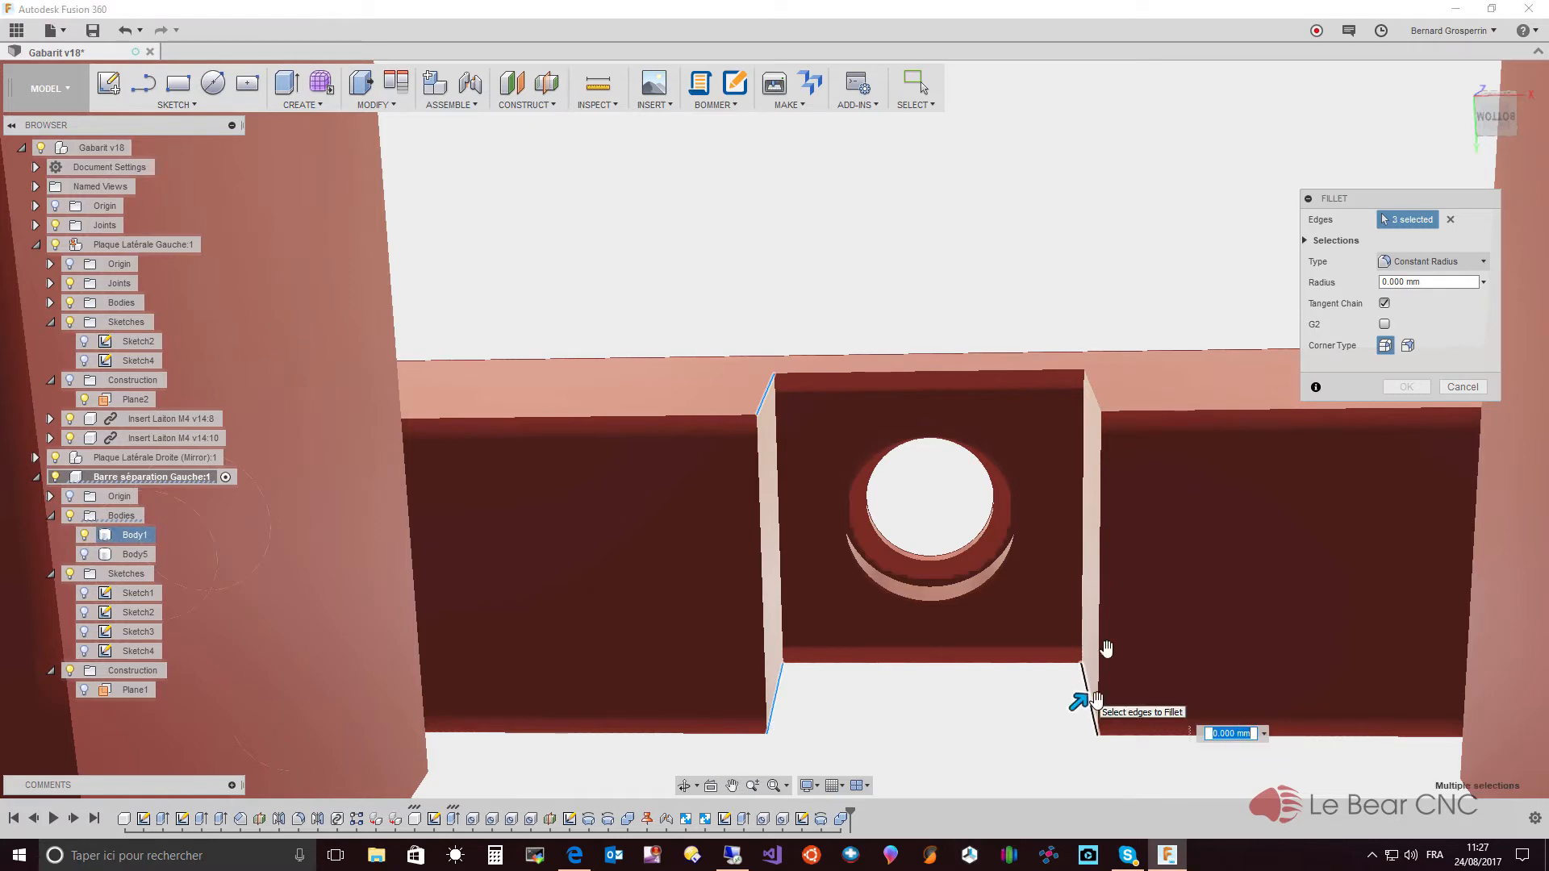
click(1097, 397)
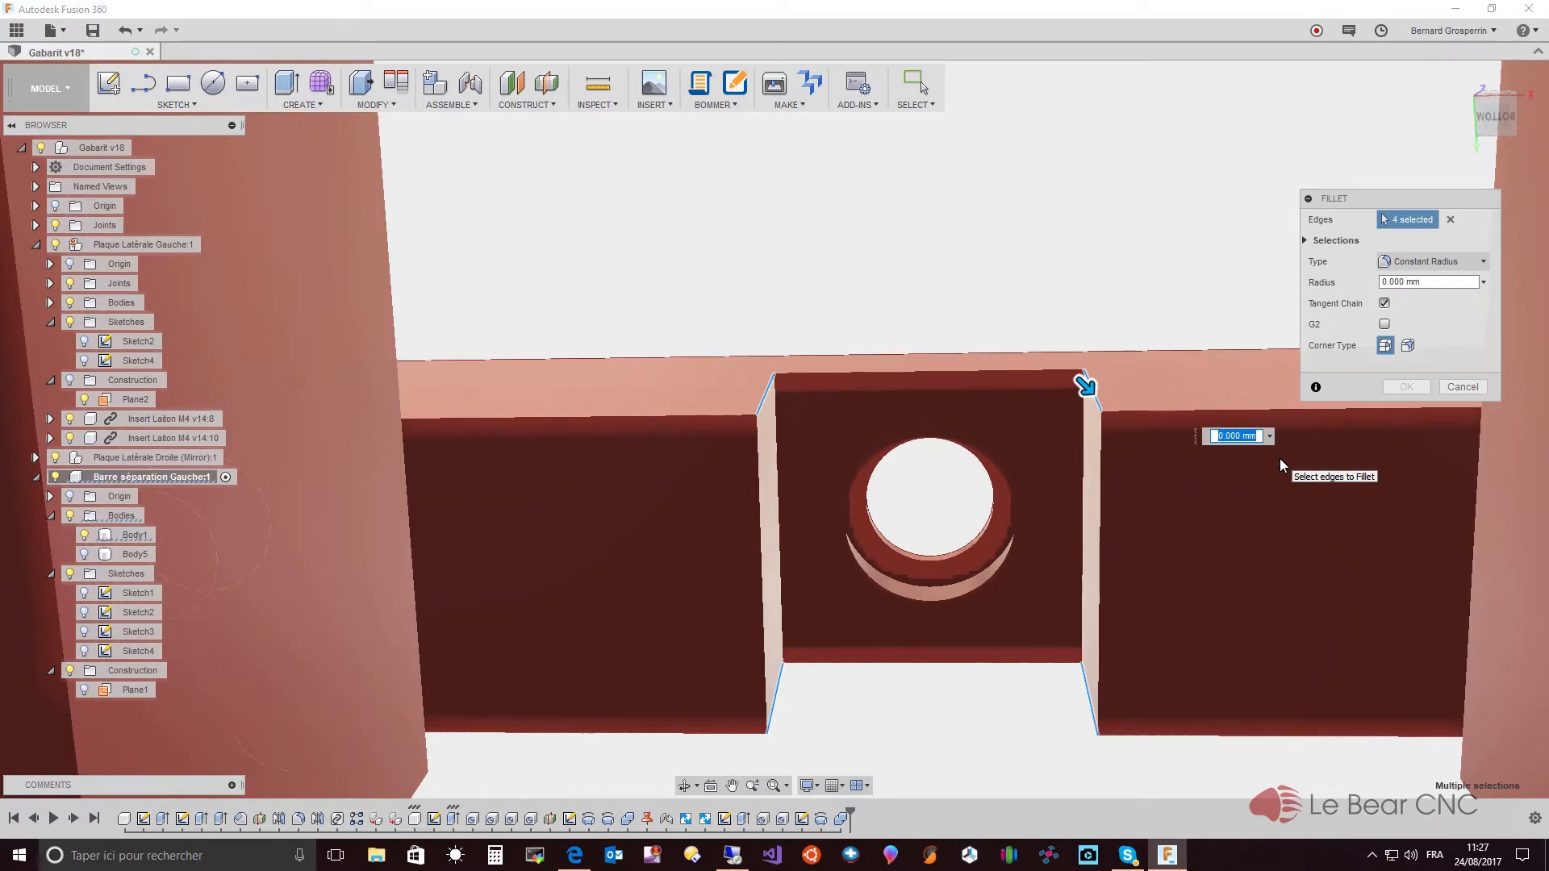
text(8)
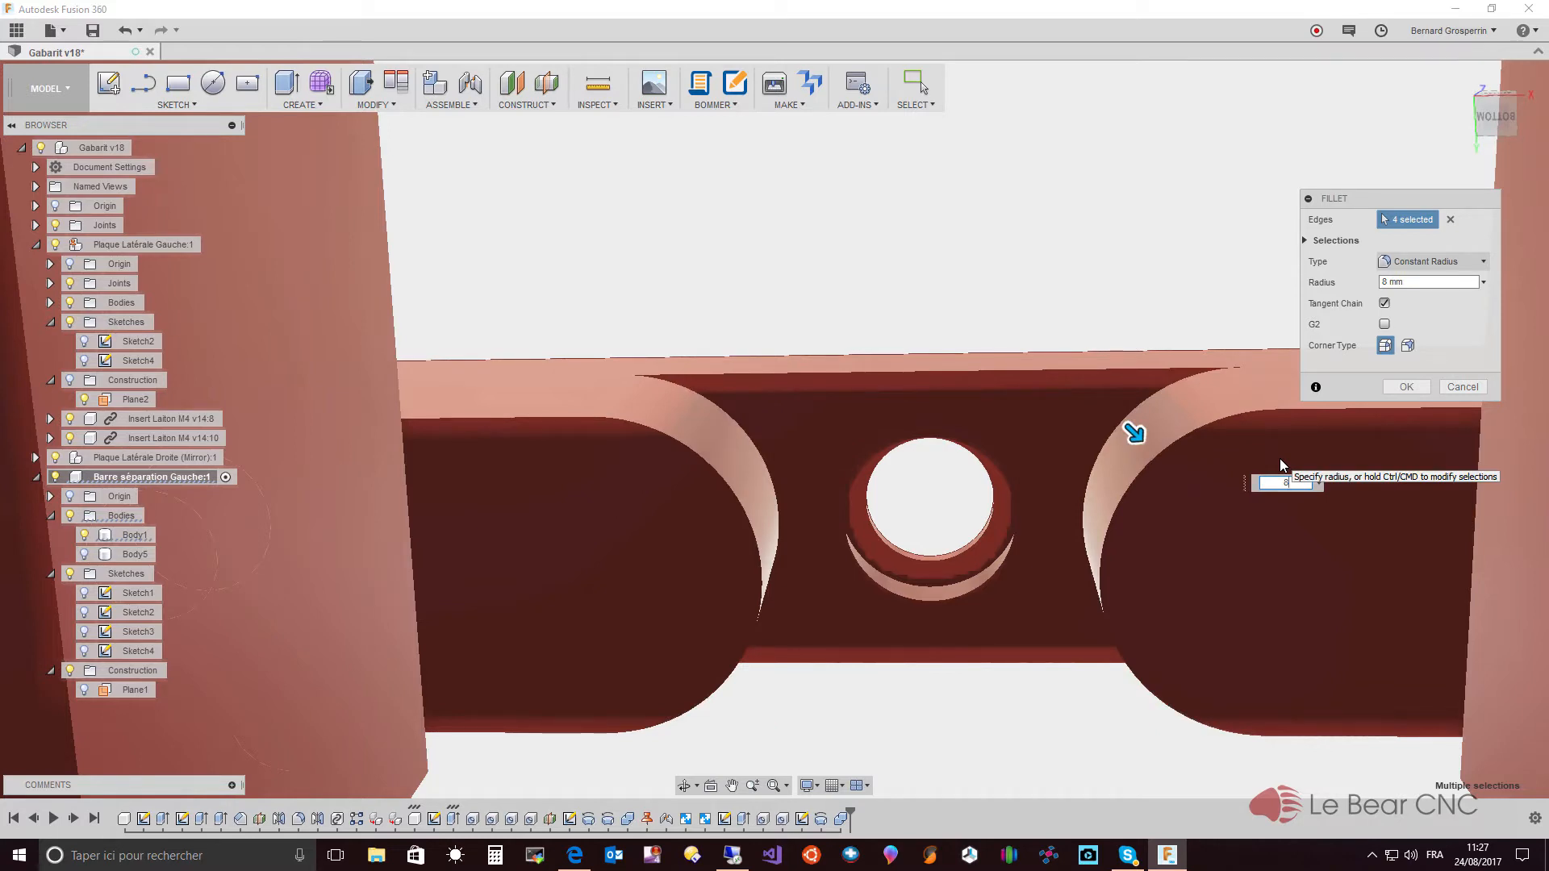
key(Return)
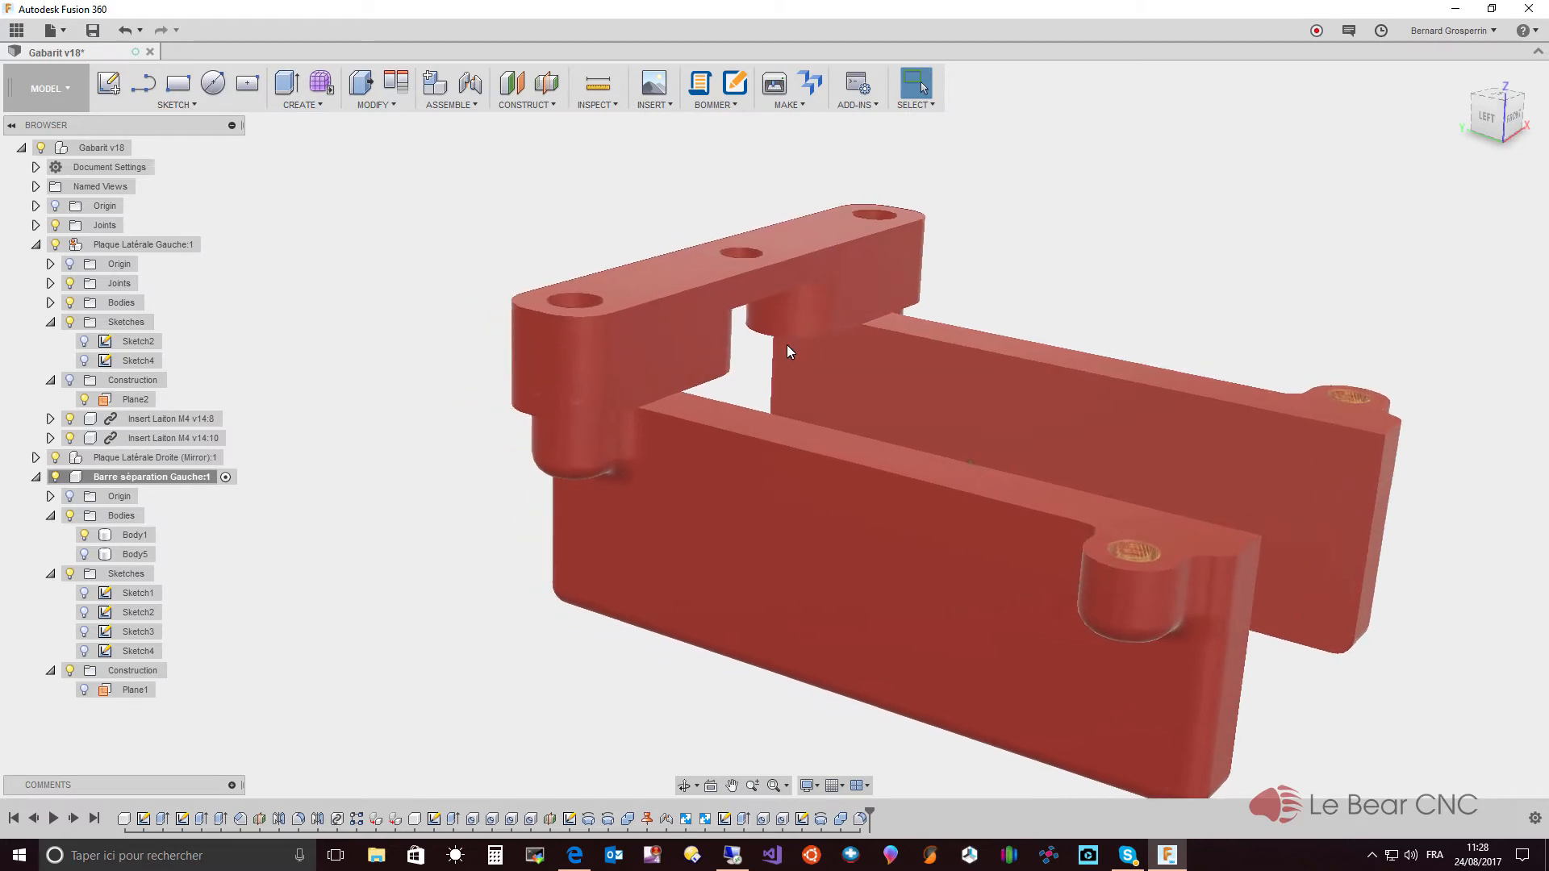
- Mirror the Barre séparation Gauche component across Plane2 of Plaque Latérale Gauche, showing that plate's construction geometry for the selection
click(308, 104)
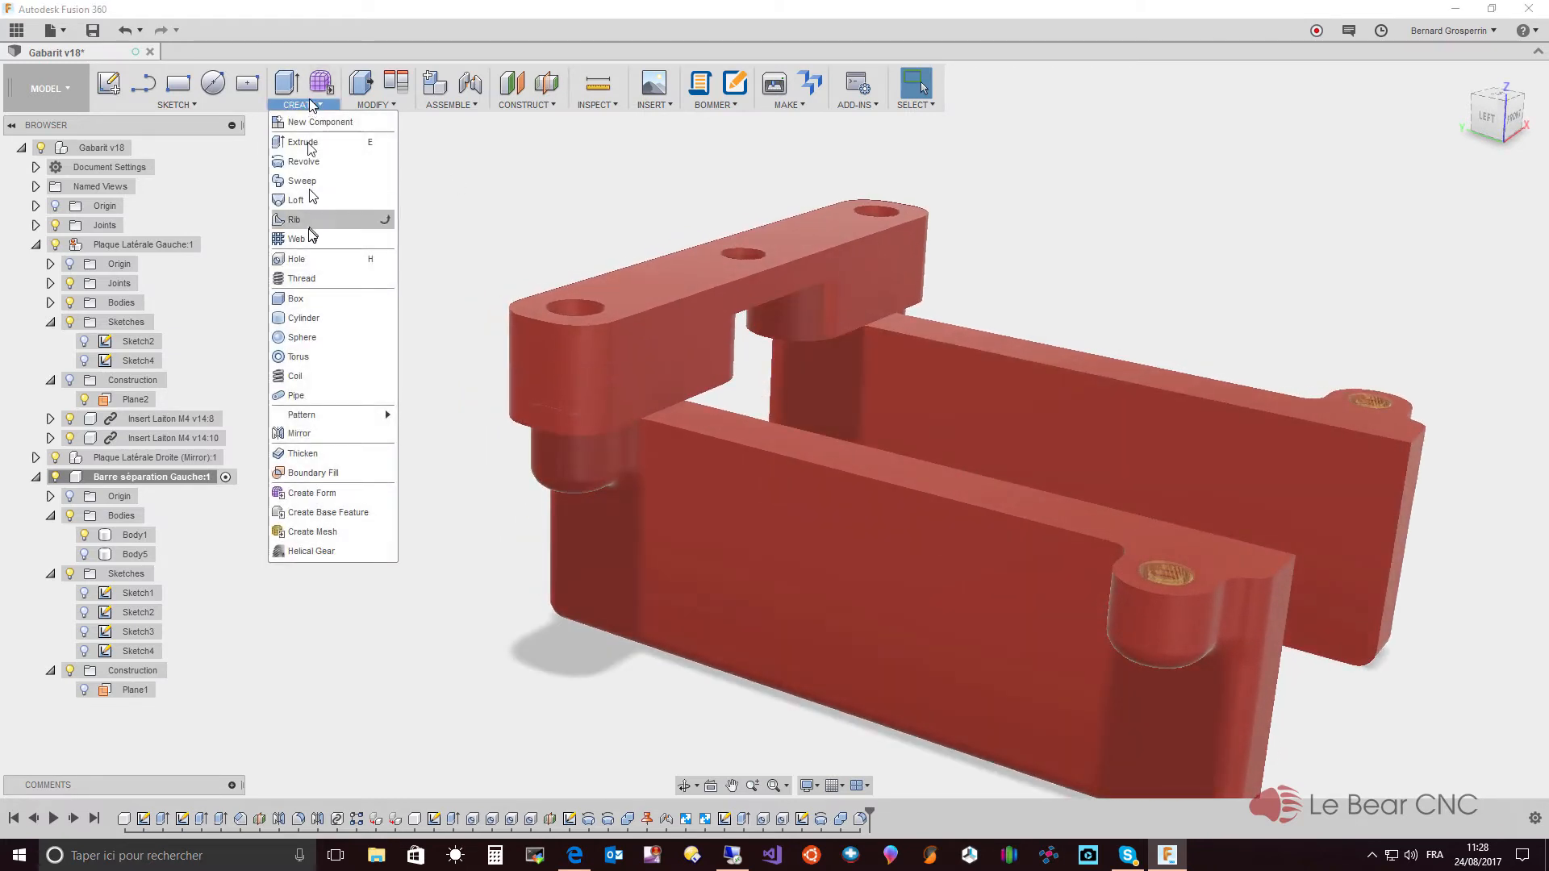
click(299, 435)
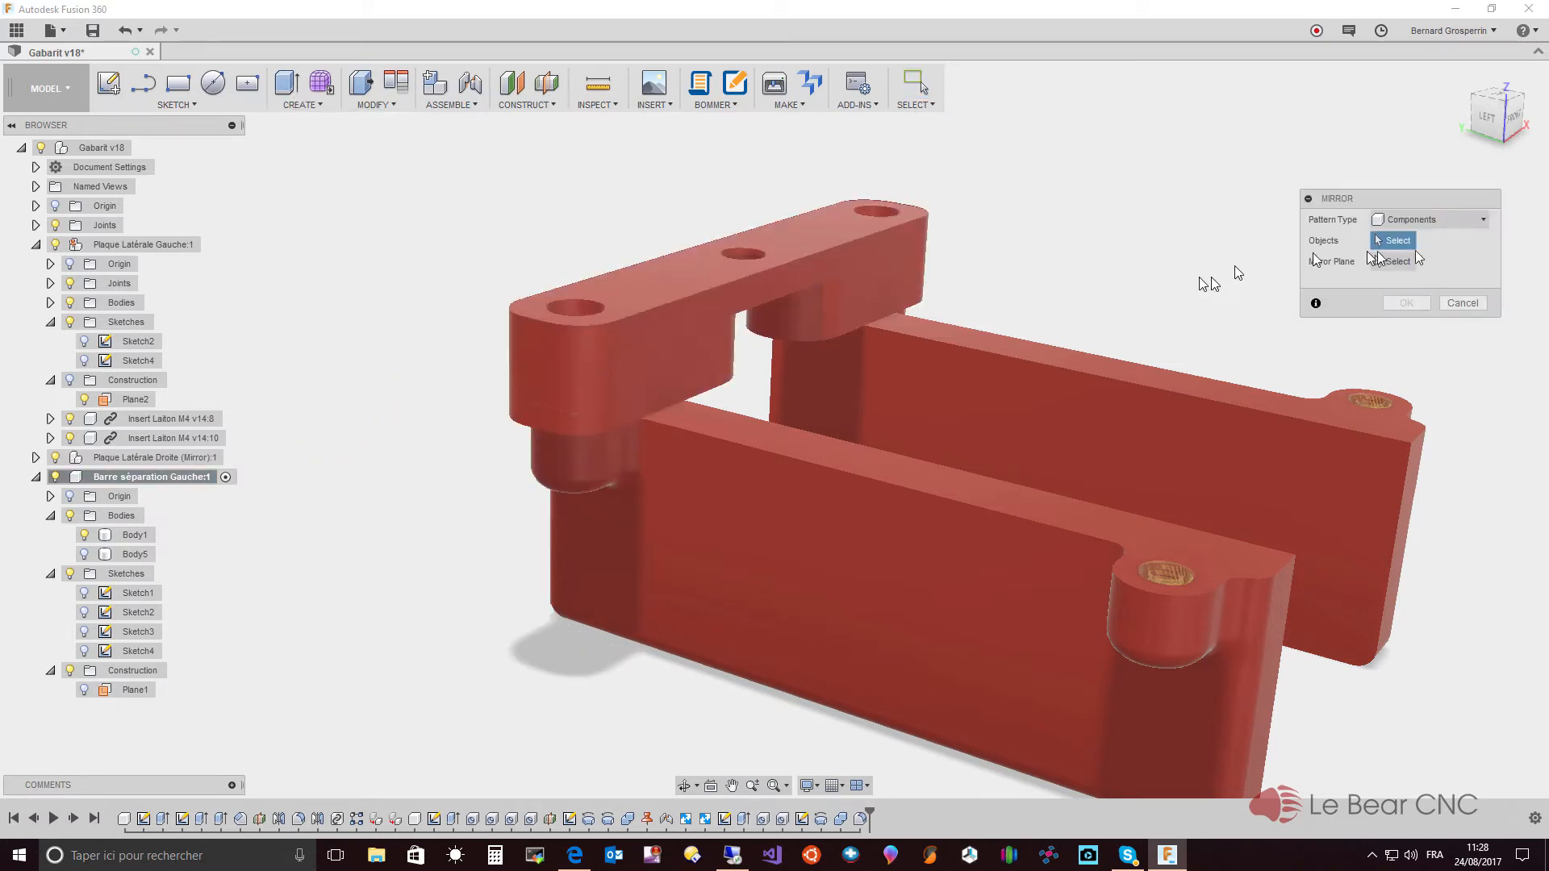
click(664, 360)
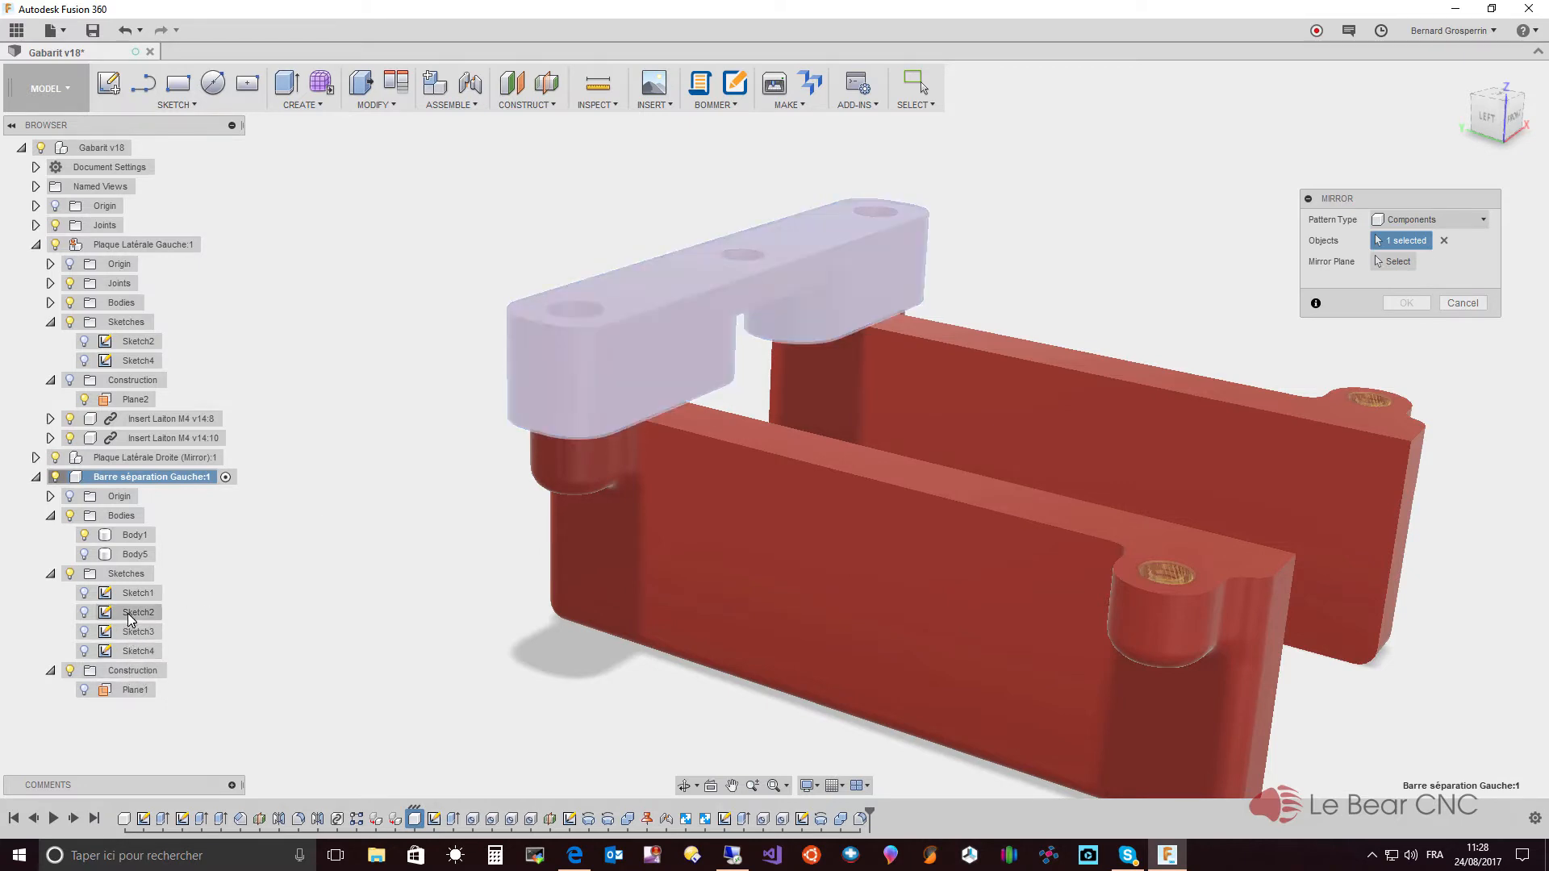
click(84, 689)
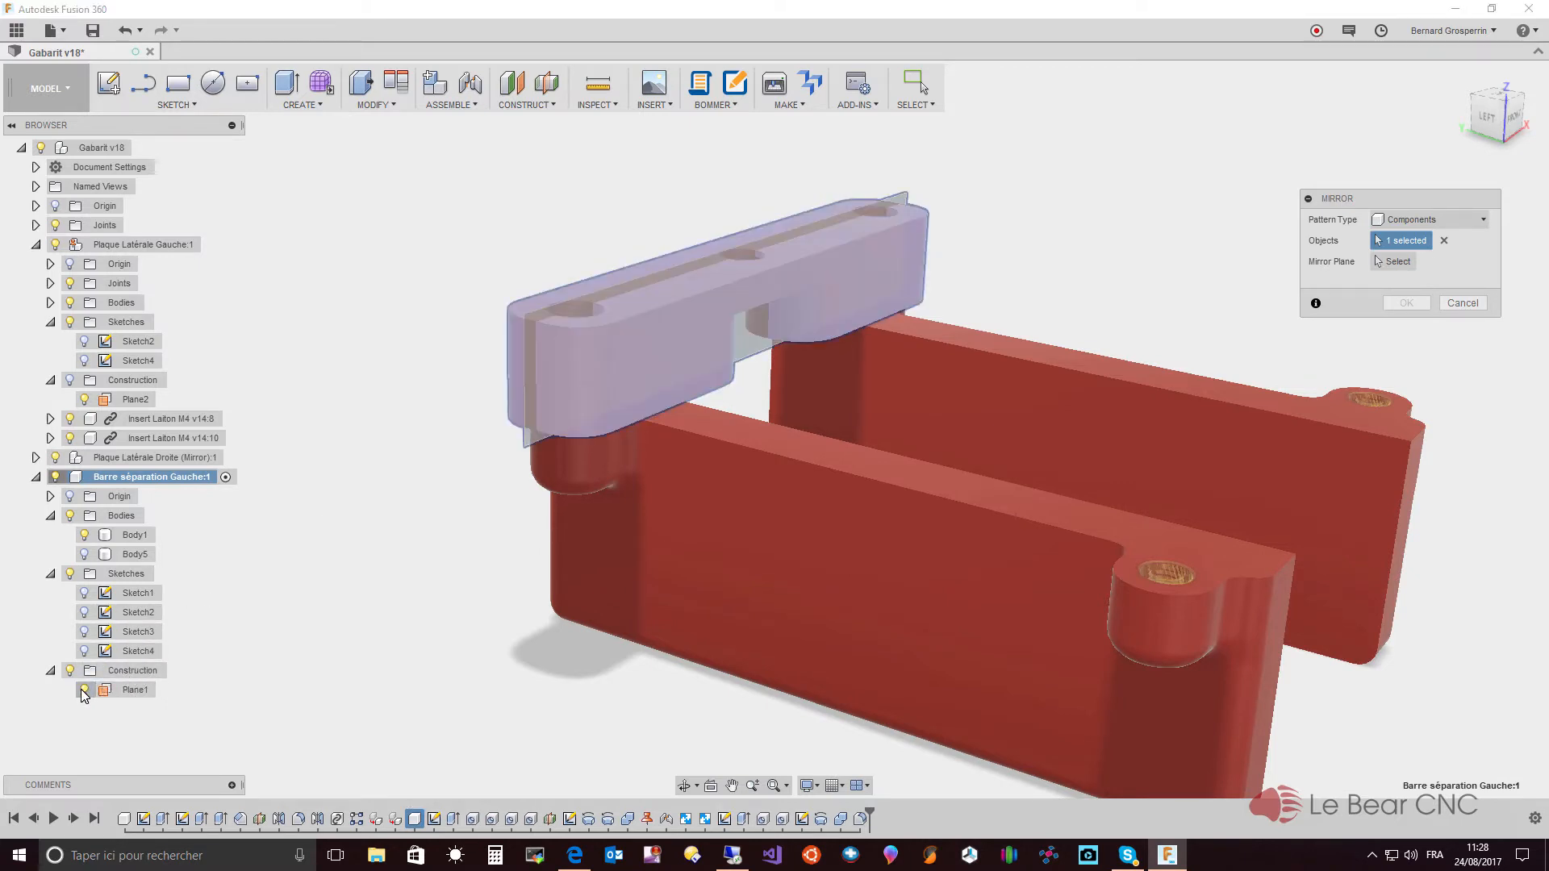
click(84, 691)
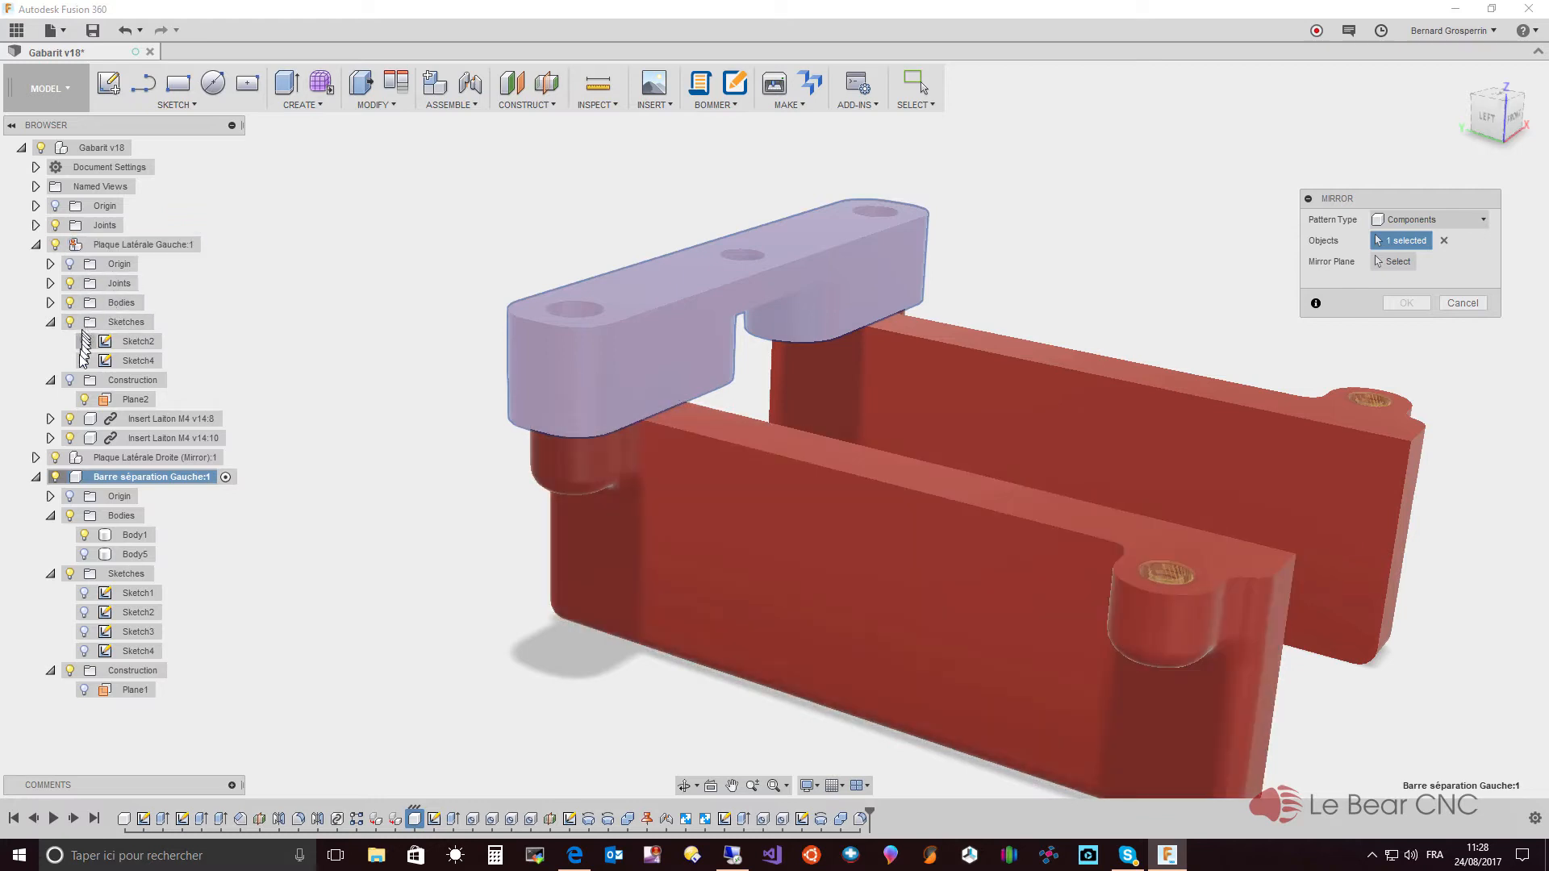
click(69, 381)
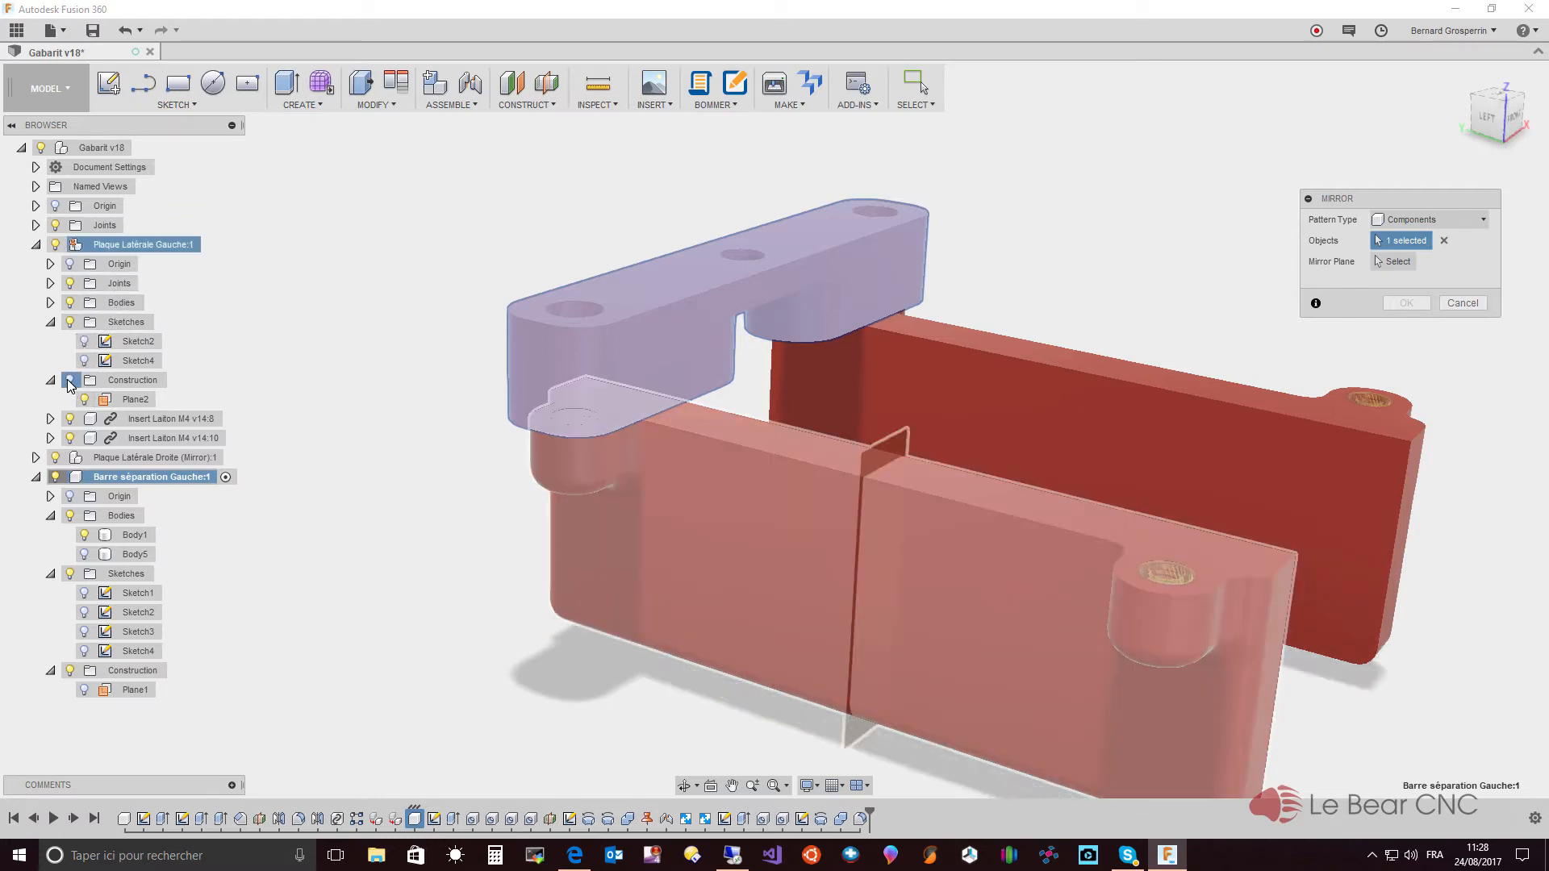
shift+middle_drag(1046, 584, 951, 540)
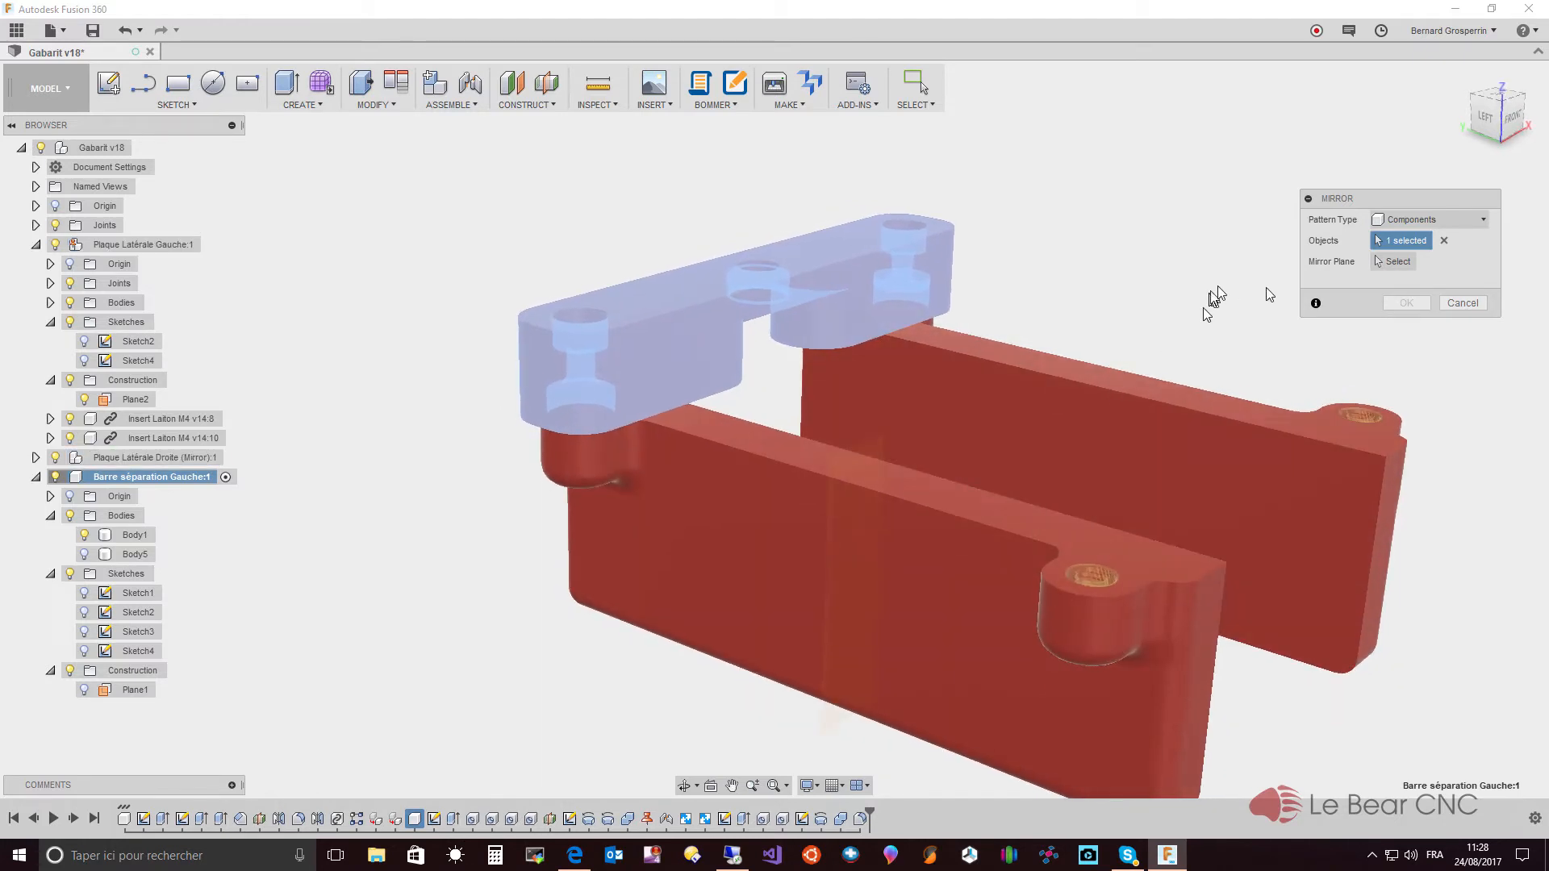
click(1396, 263)
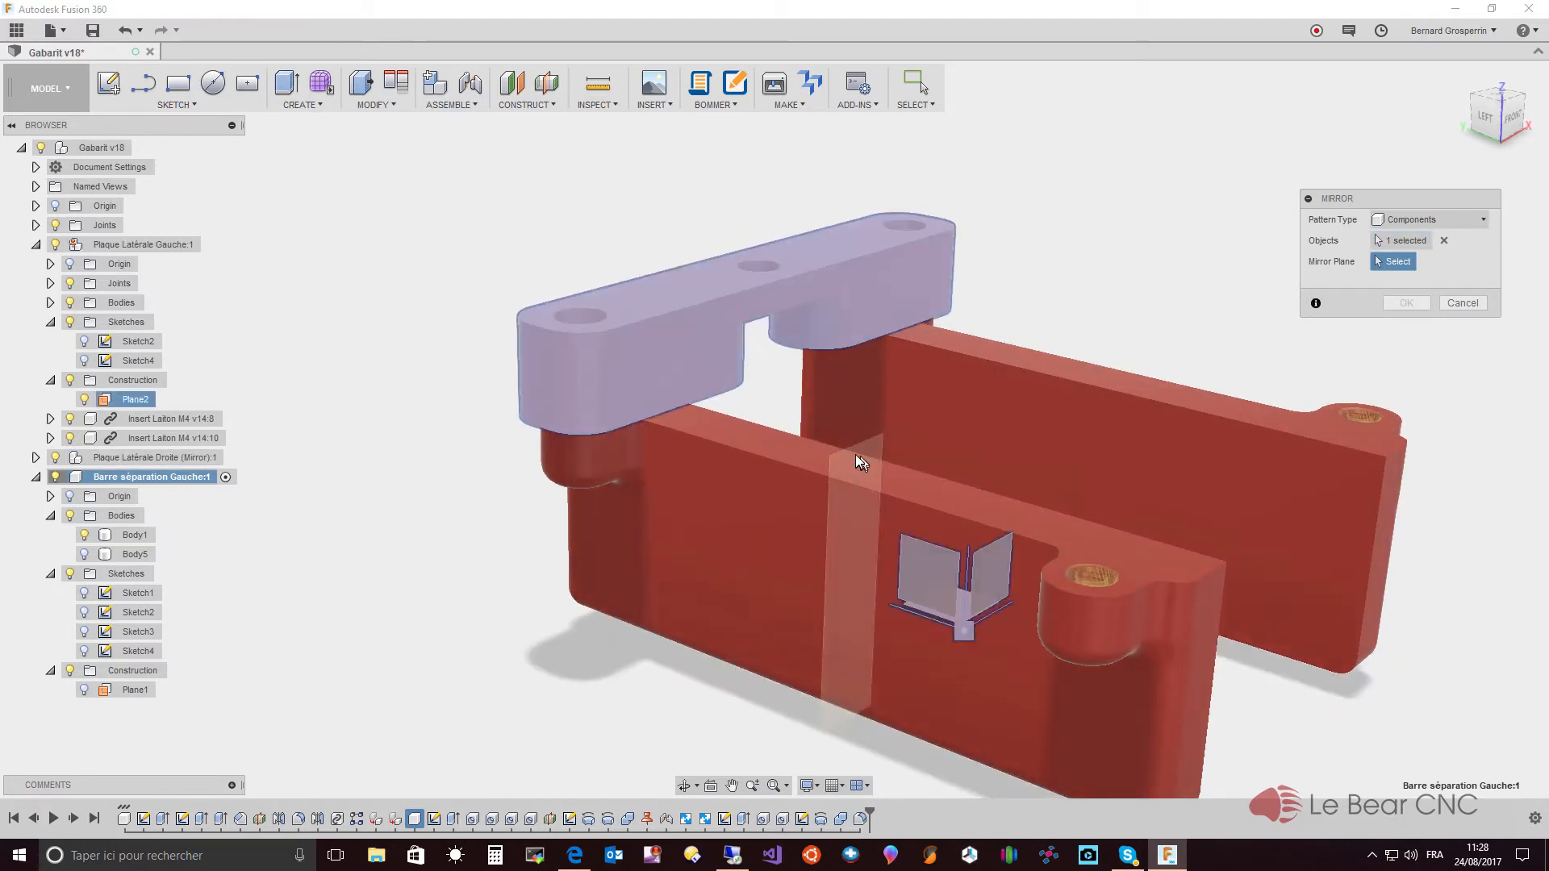
click(853, 453)
shift+middle_drag(853, 453, 955, 484)
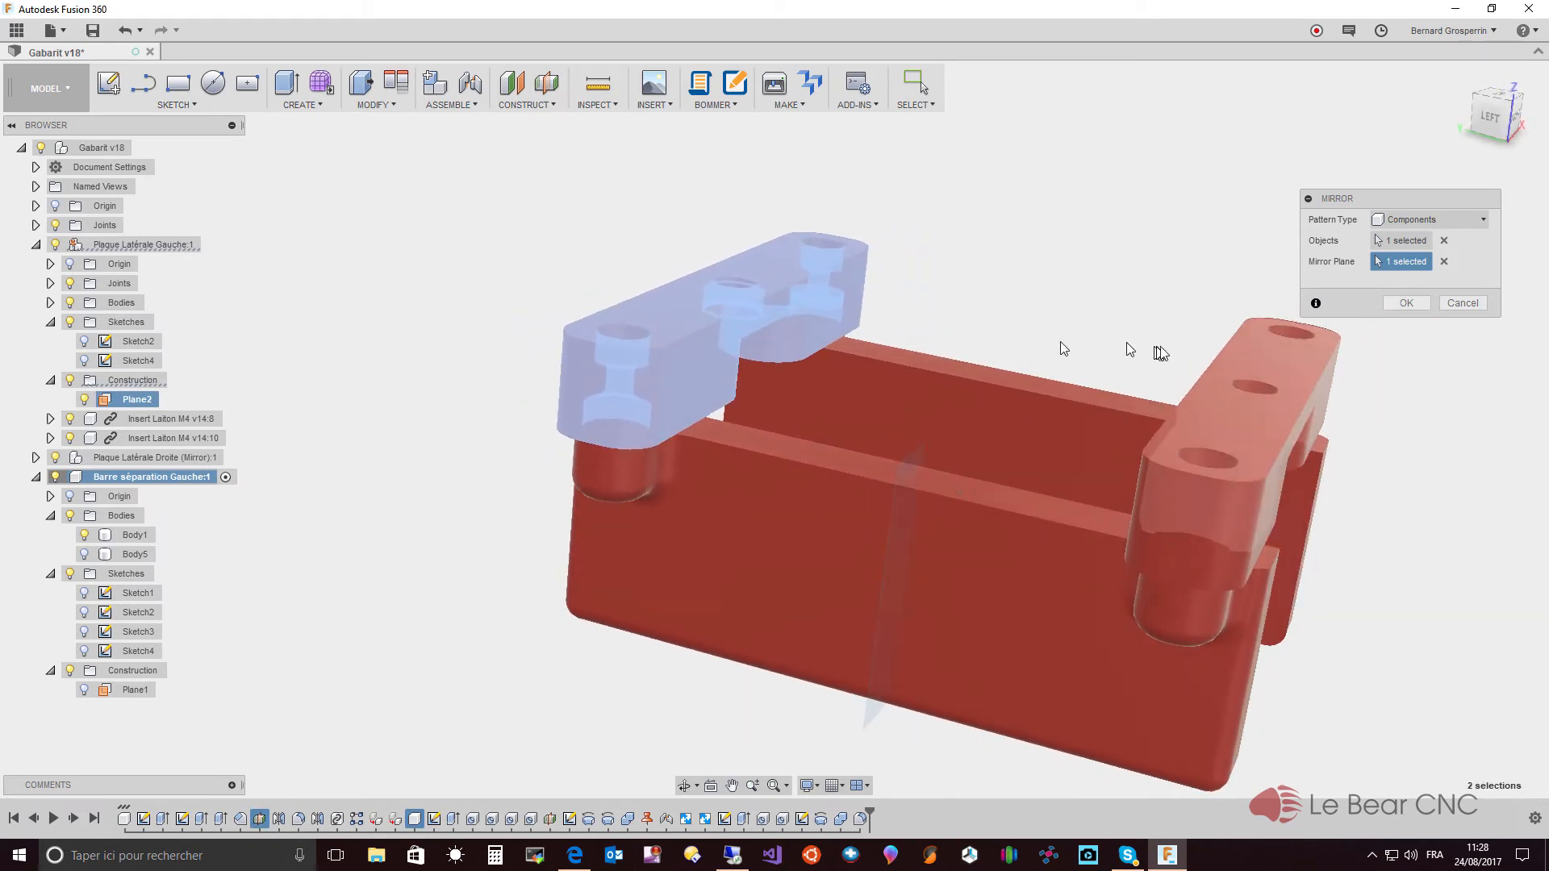
click(1414, 301)
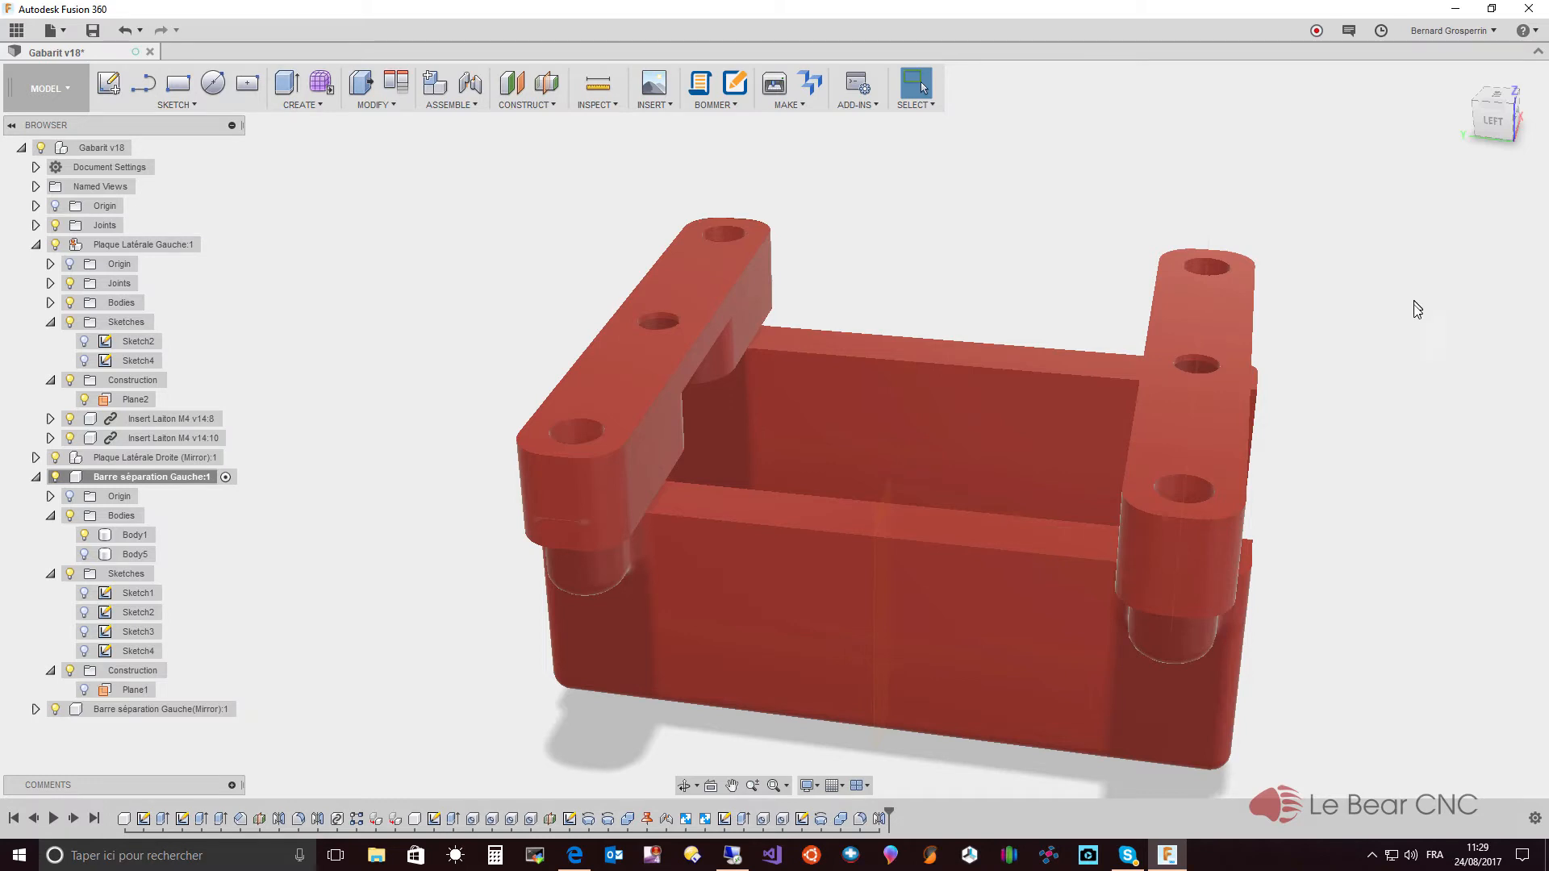
- Rename the mirrored separation bar component as Barre séparation Droite(Mirror)
mouse_move(1408, 367)
shift+middle_down()
mouse_move(1397, 415)
mouse_move(1248, 569)
mouse_move(1162, 565)
shift+middle_up()
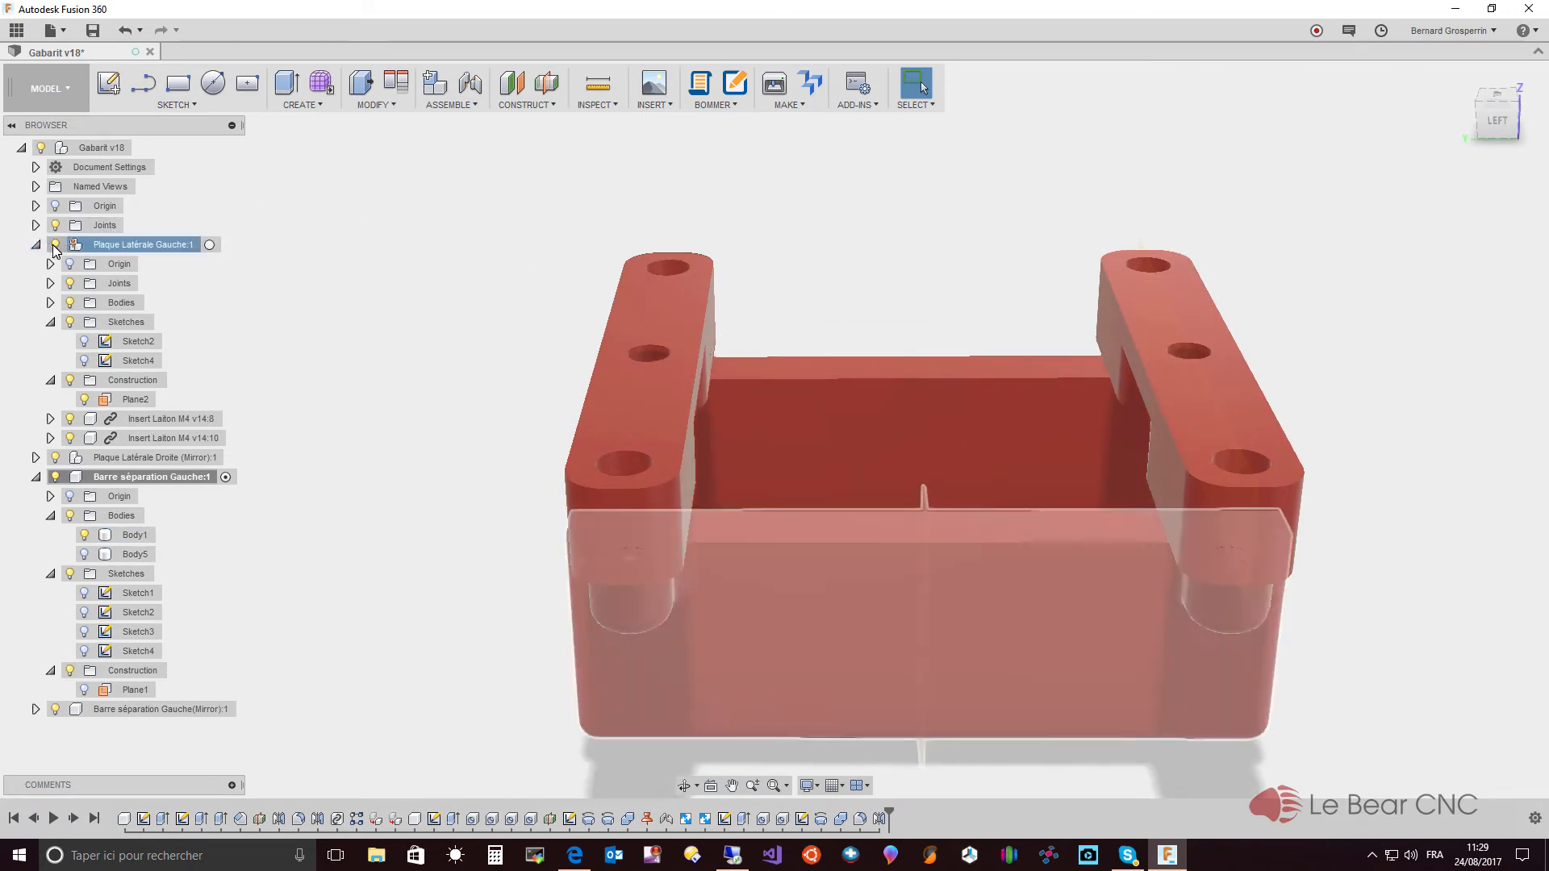
click(124, 708)
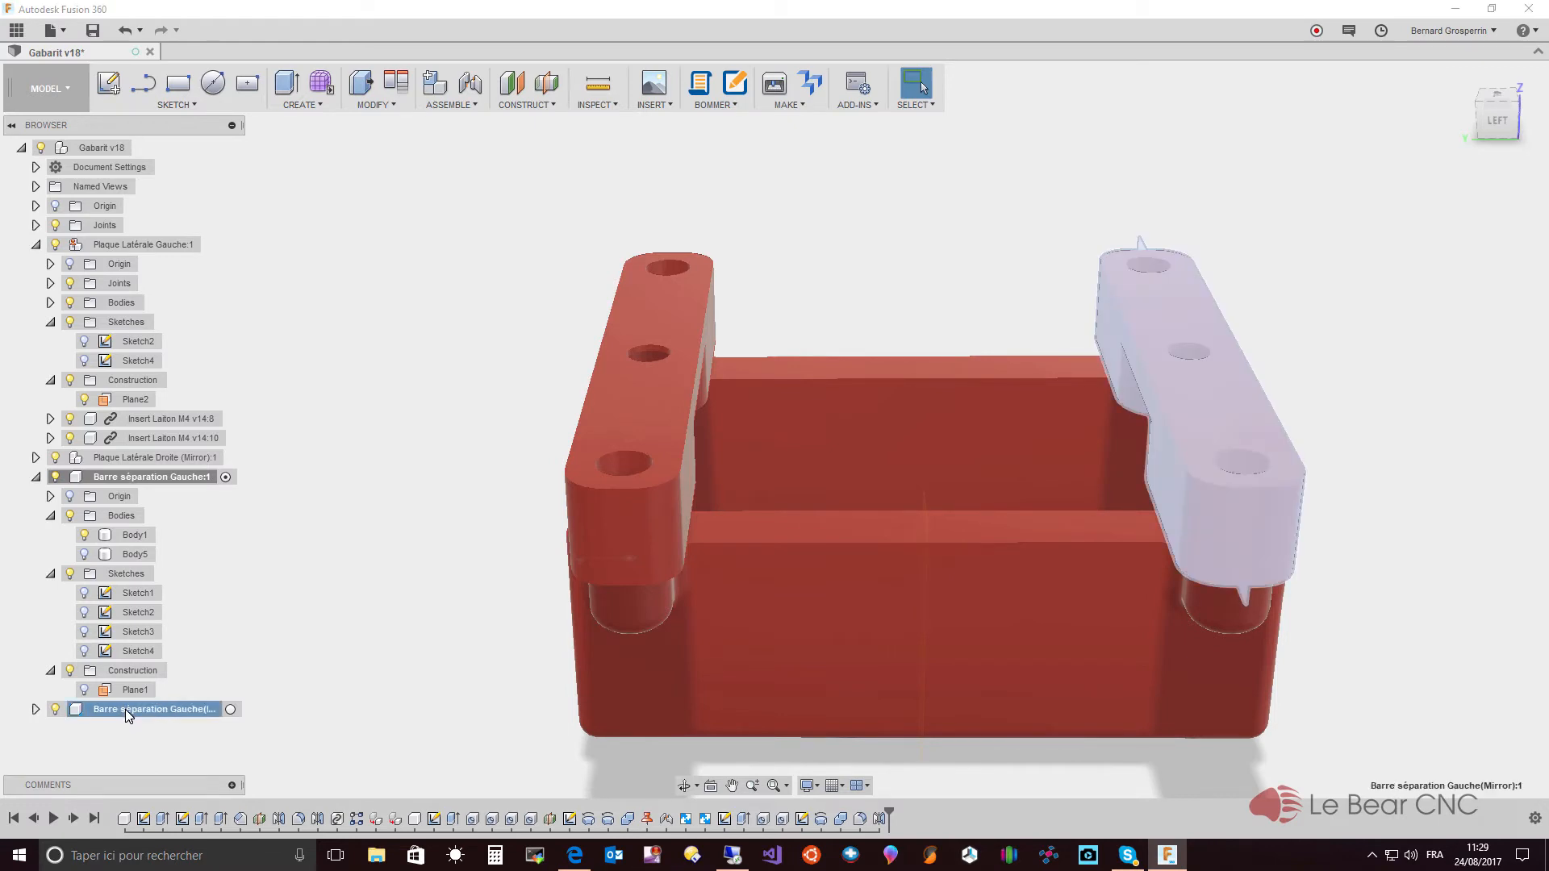
right_click(126, 712)
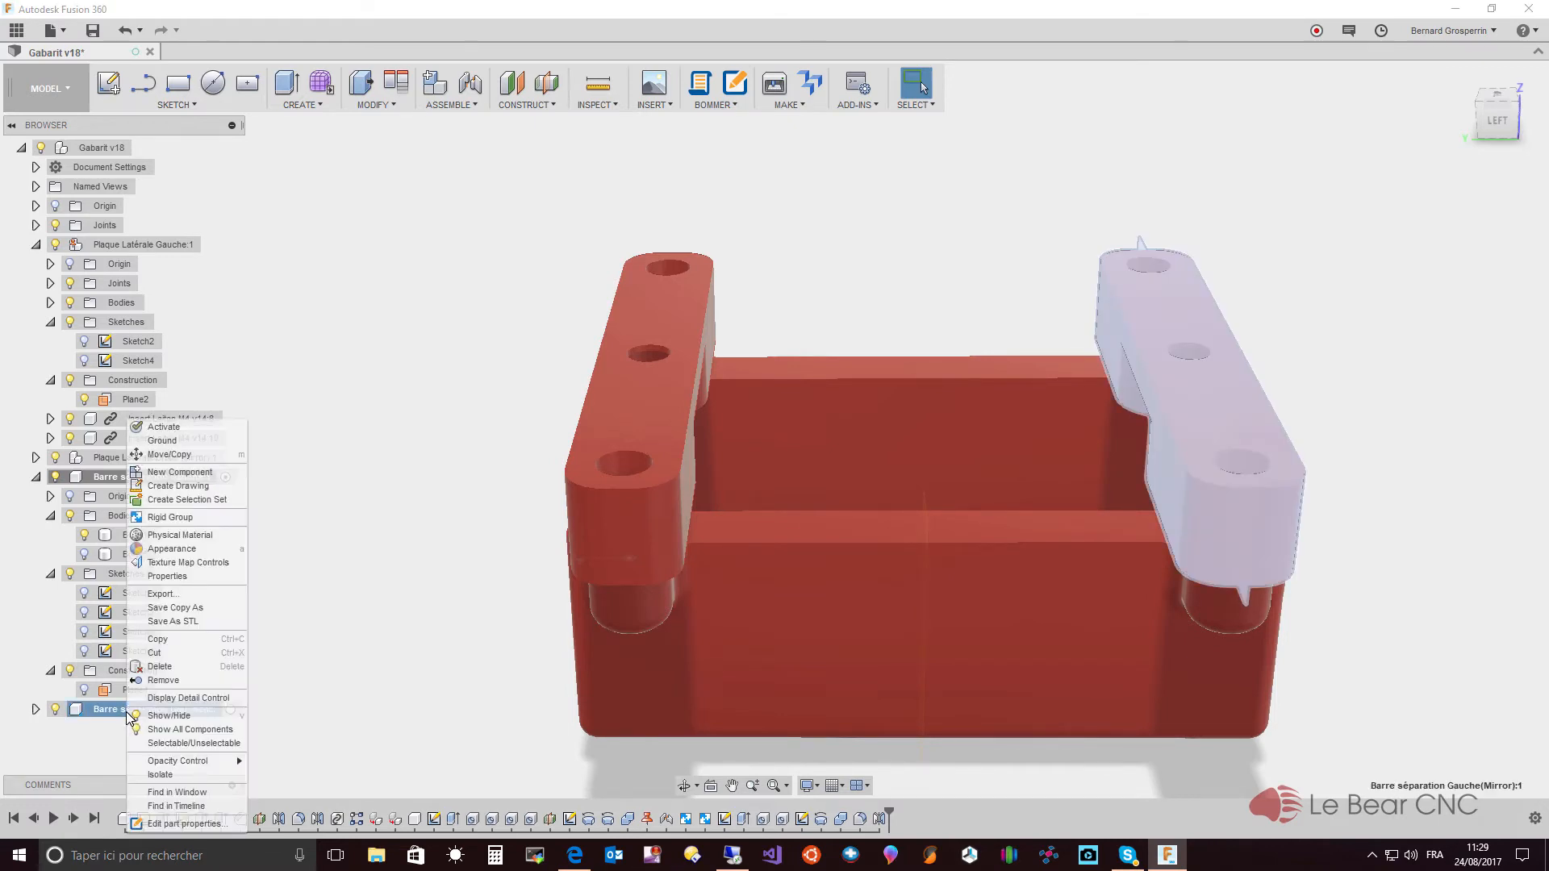
click(132, 707)
double_click(133, 707)
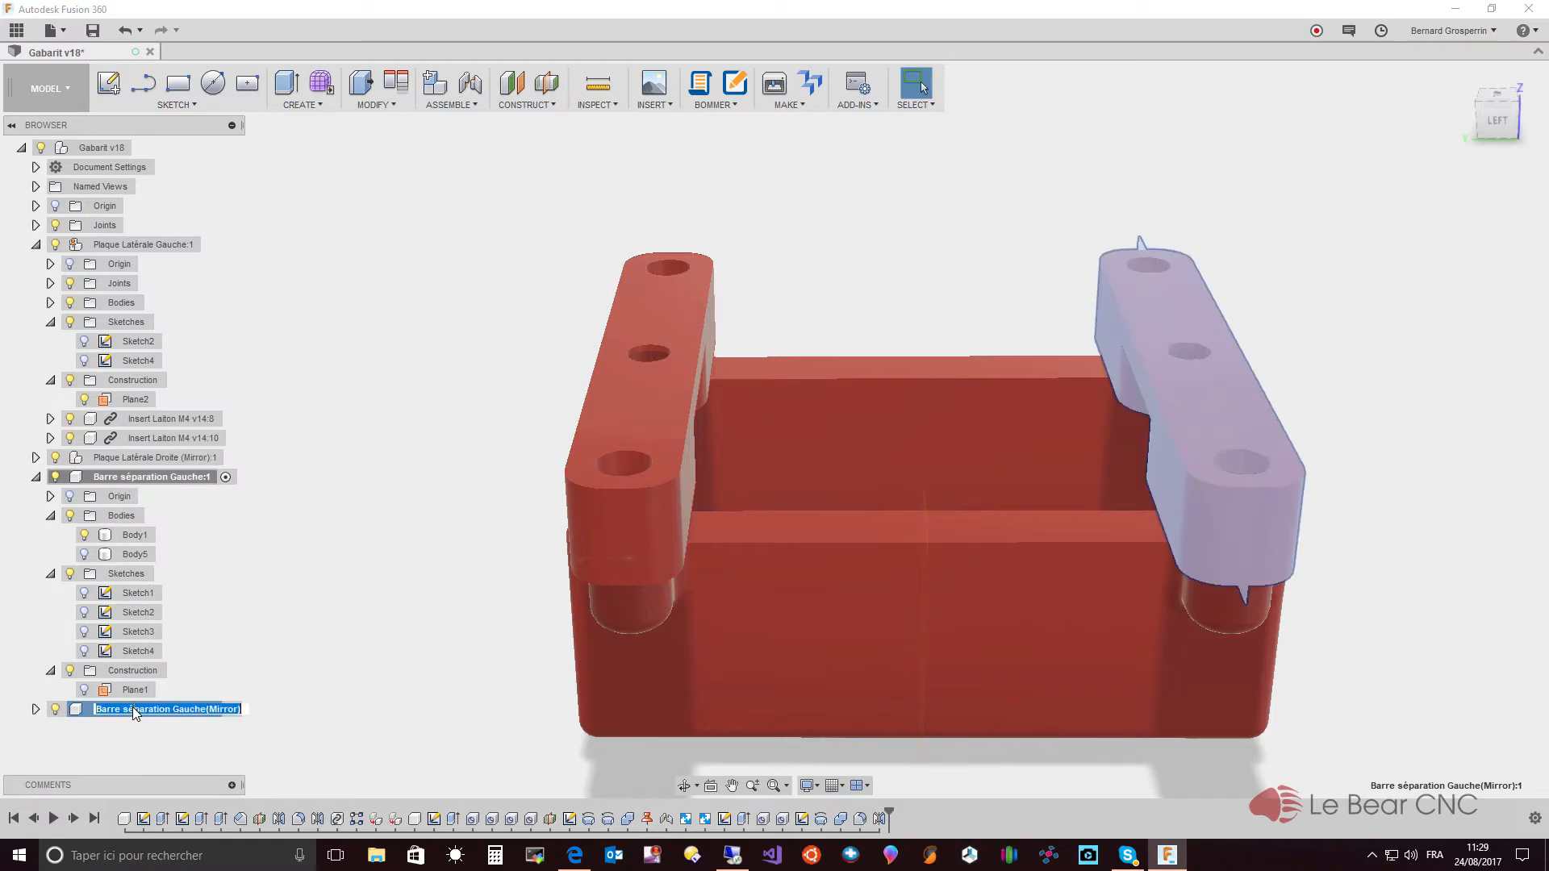
click(175, 709)
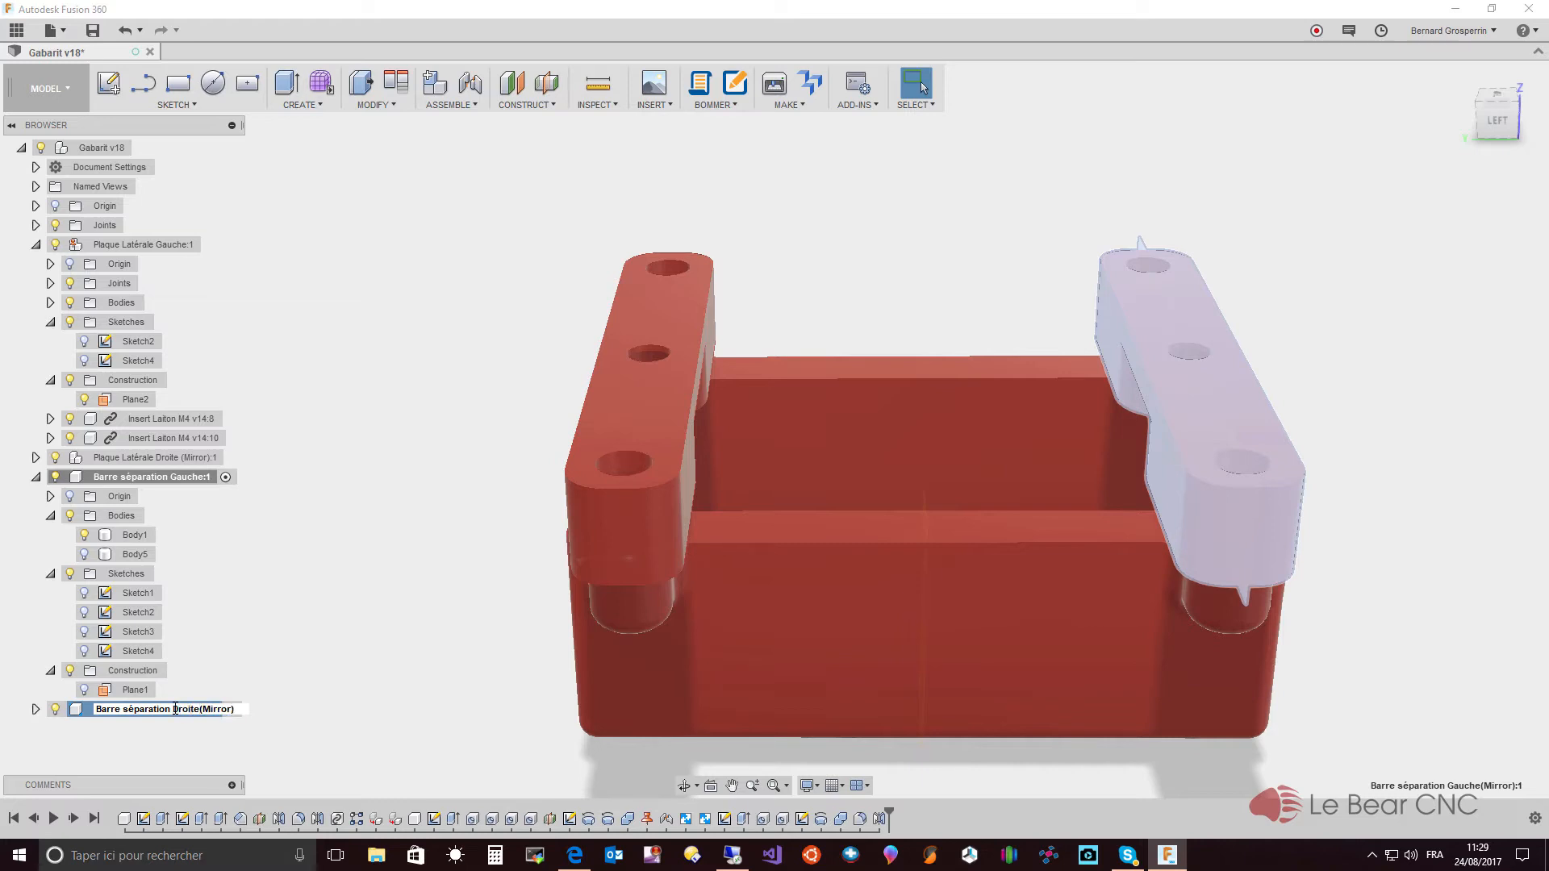
key(Return)
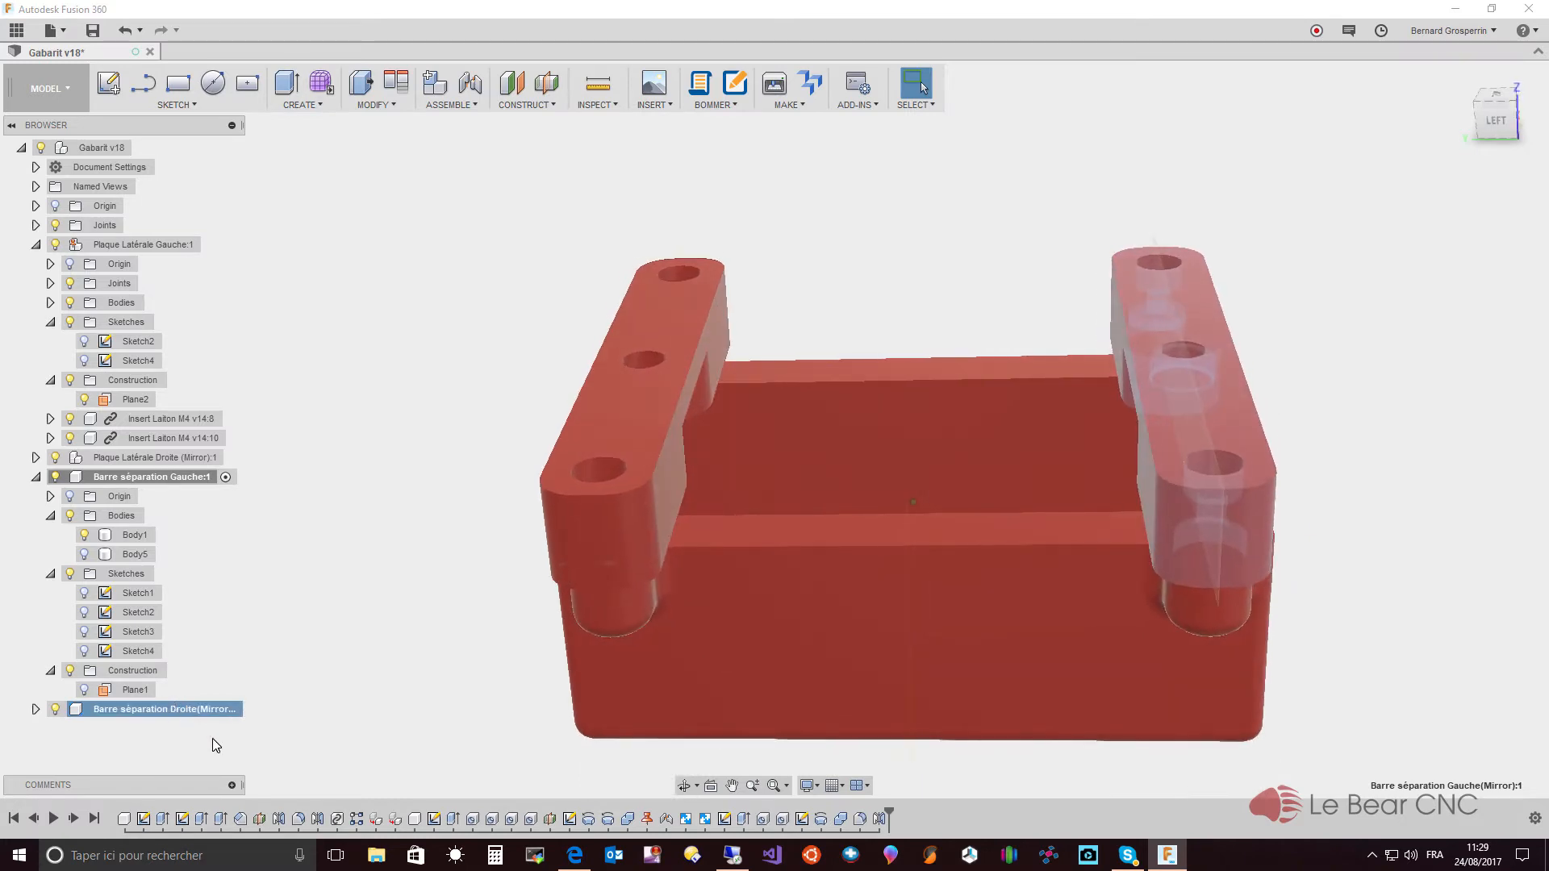
- Hide both Plaque Latérale components and view the undersides of the two separation bars
click(56, 458)
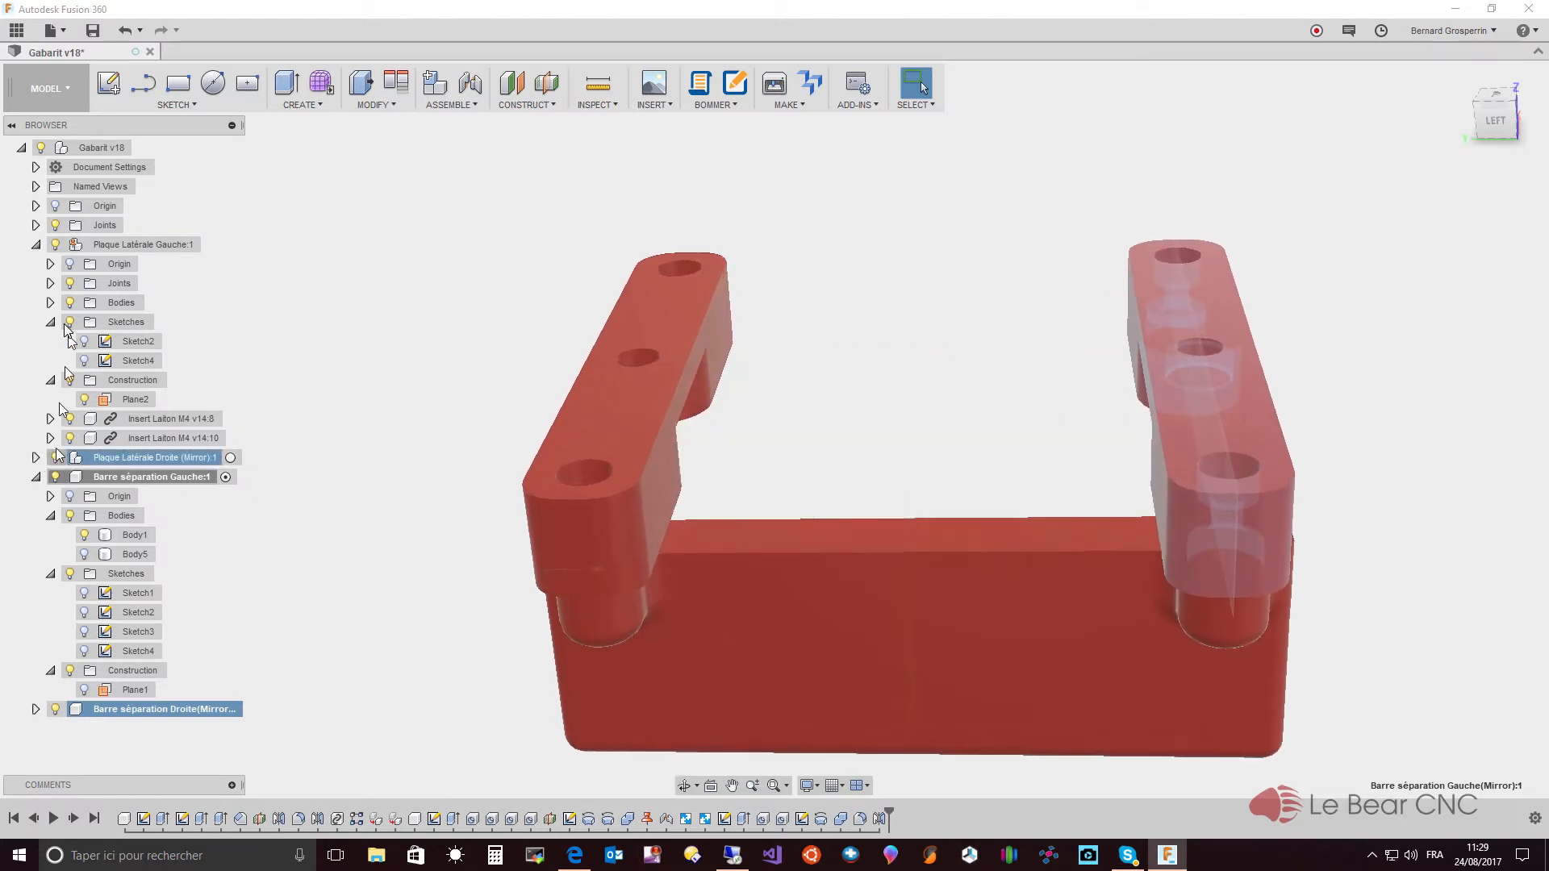
click(56, 245)
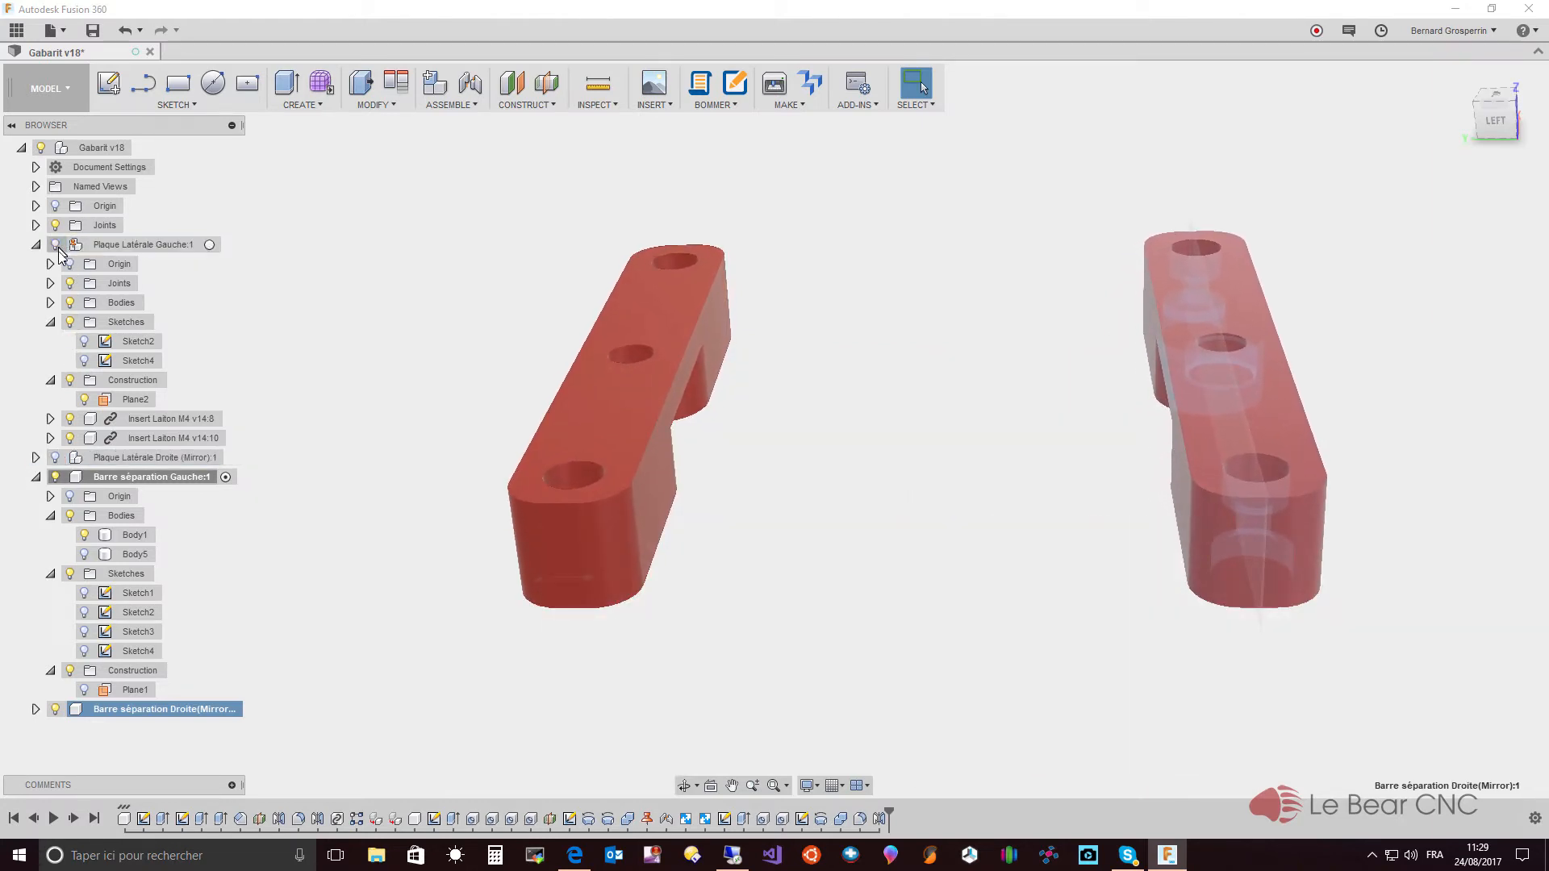
shift+middle_drag(303, 535, 615, 677)
click(682, 643)
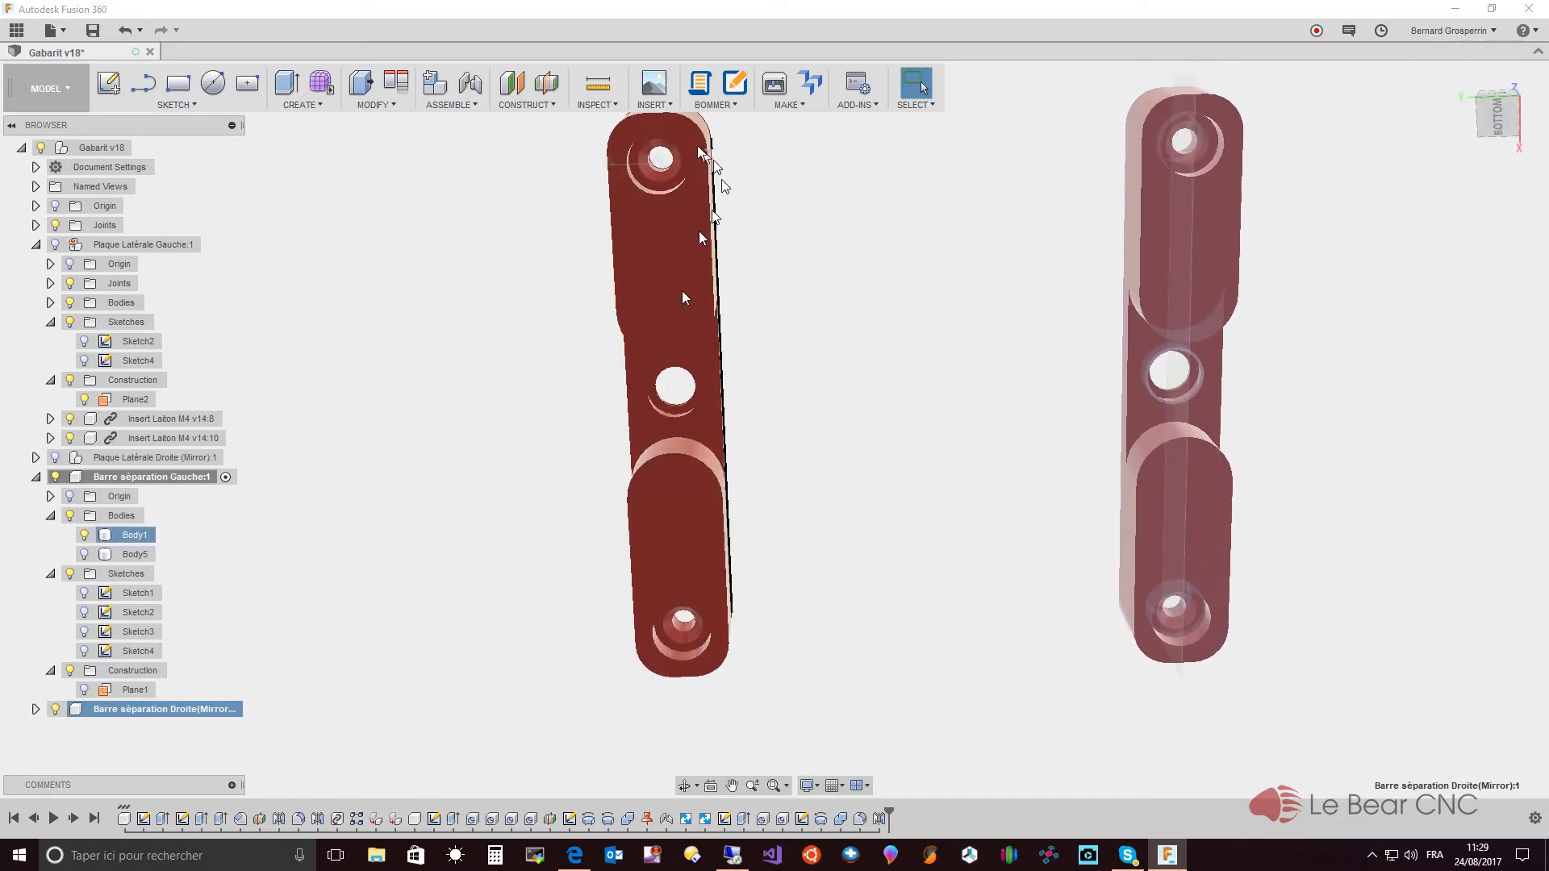
- Expand the Barre séparation Droite(Mirror) component, hide its construction geometry, and view both bars from below
click(846, 183)
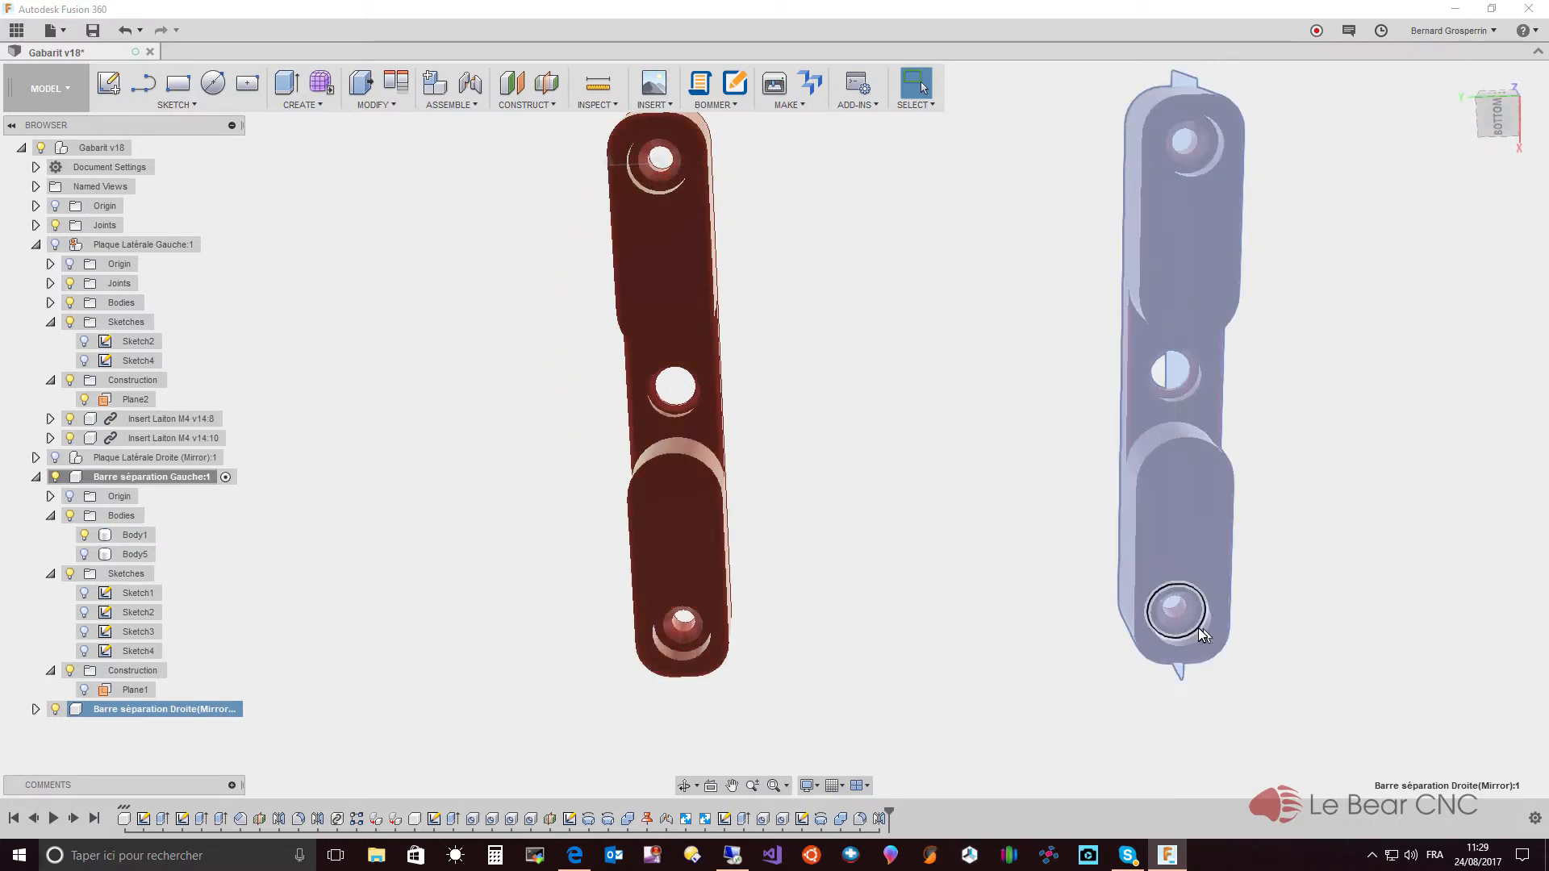
shift+middle_drag(1198, 632, 267, 650)
shift+middle_drag(409, 713, 269, 721)
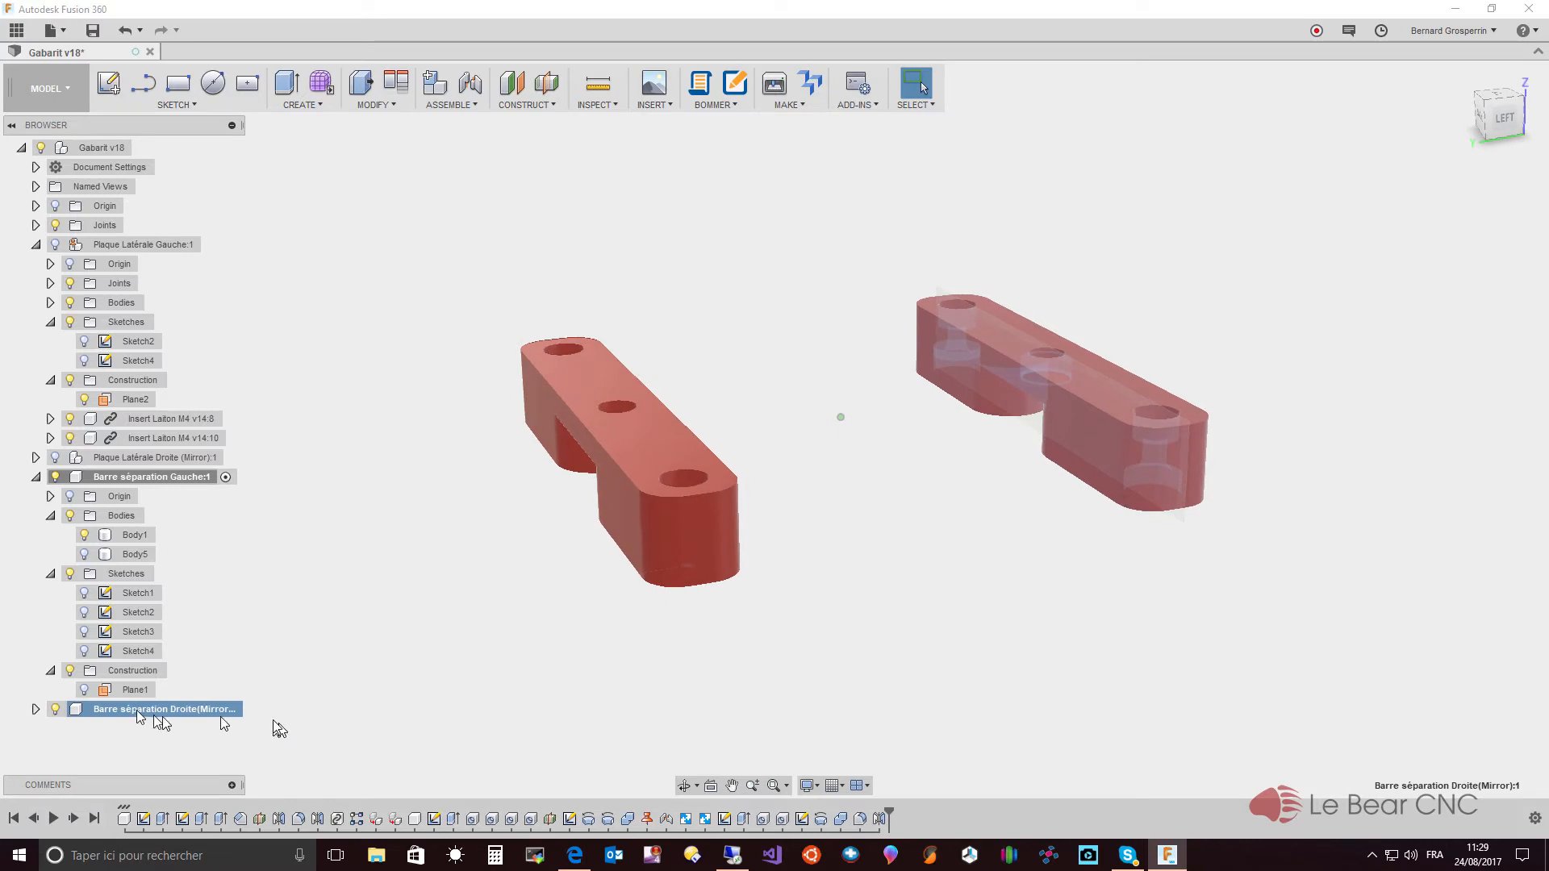
click(36, 710)
shift+middle_drag(48, 730, 55, 741)
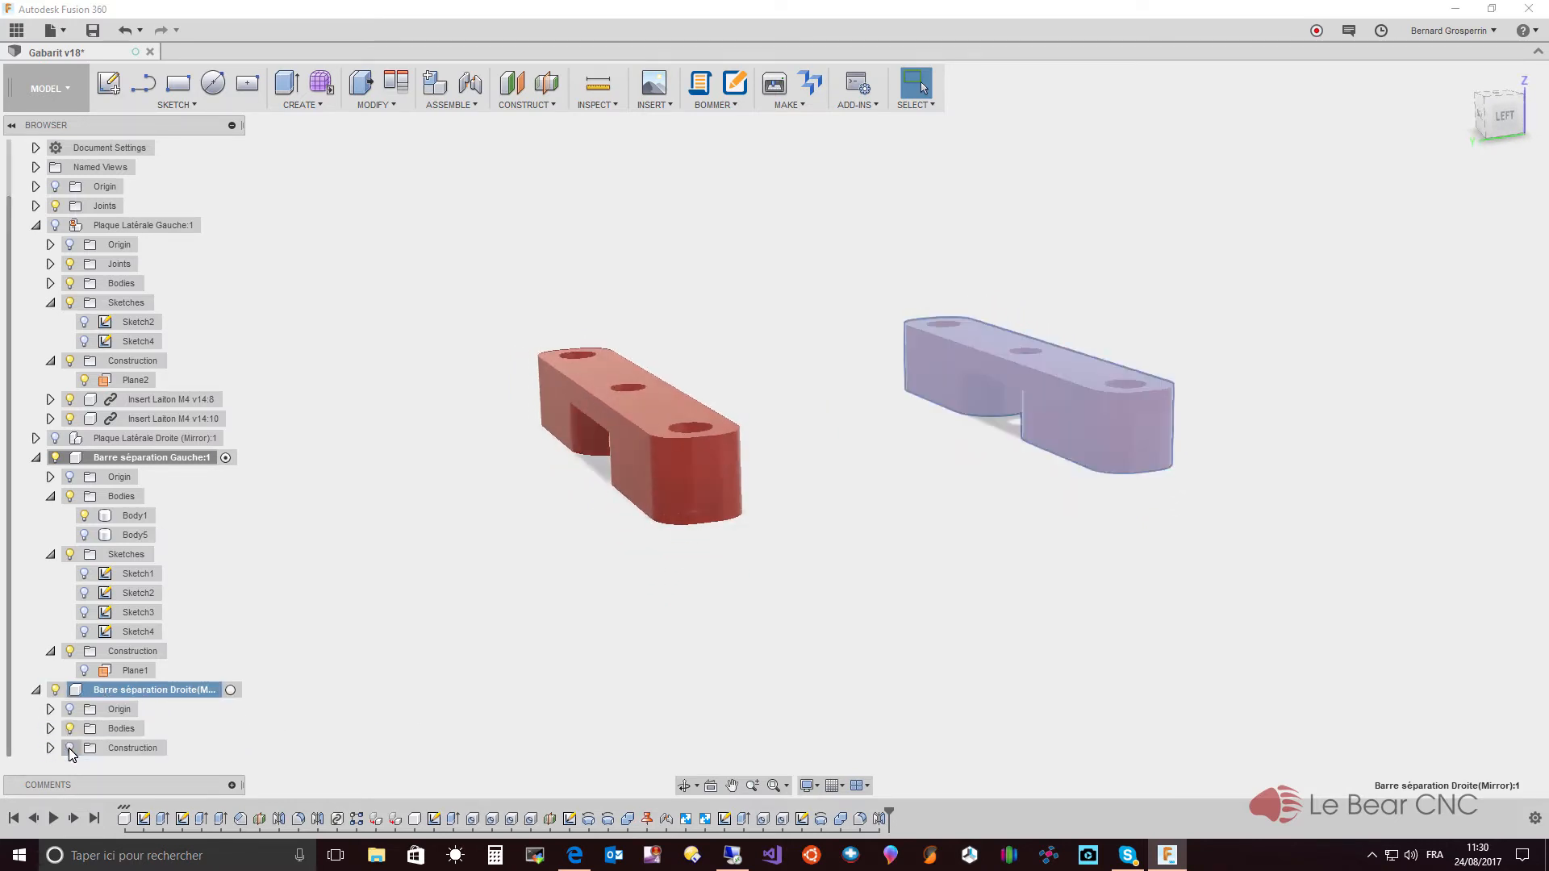
click(700, 762)
shift+middle_drag(701, 762, 564, 718)
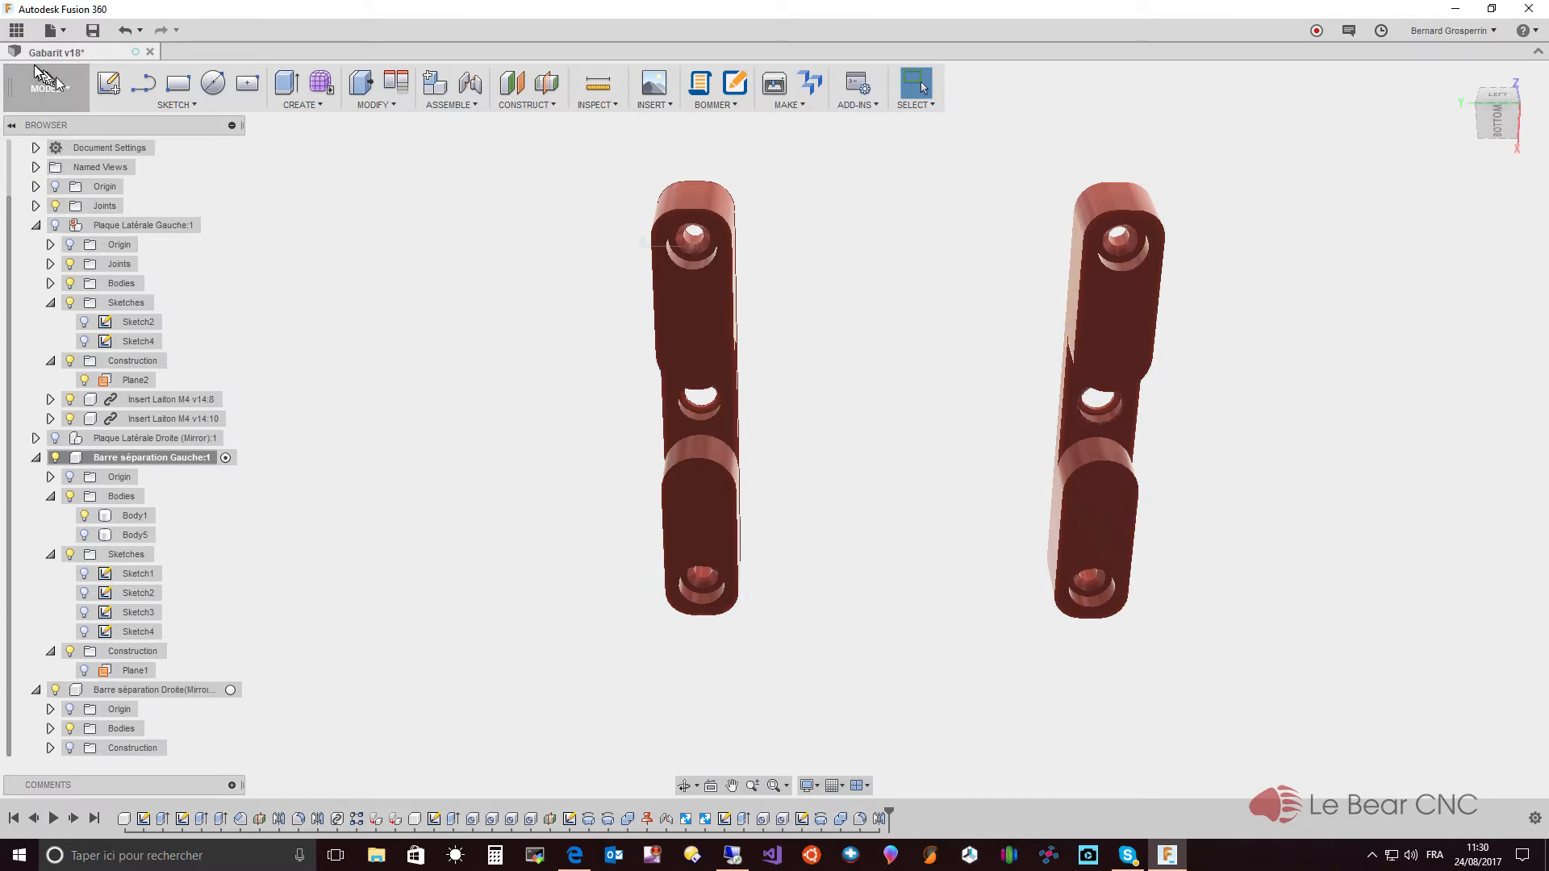
- Insert the Roulement 4X10X5 bearing from the Quincaillerie folder into the current design
click(16, 33)
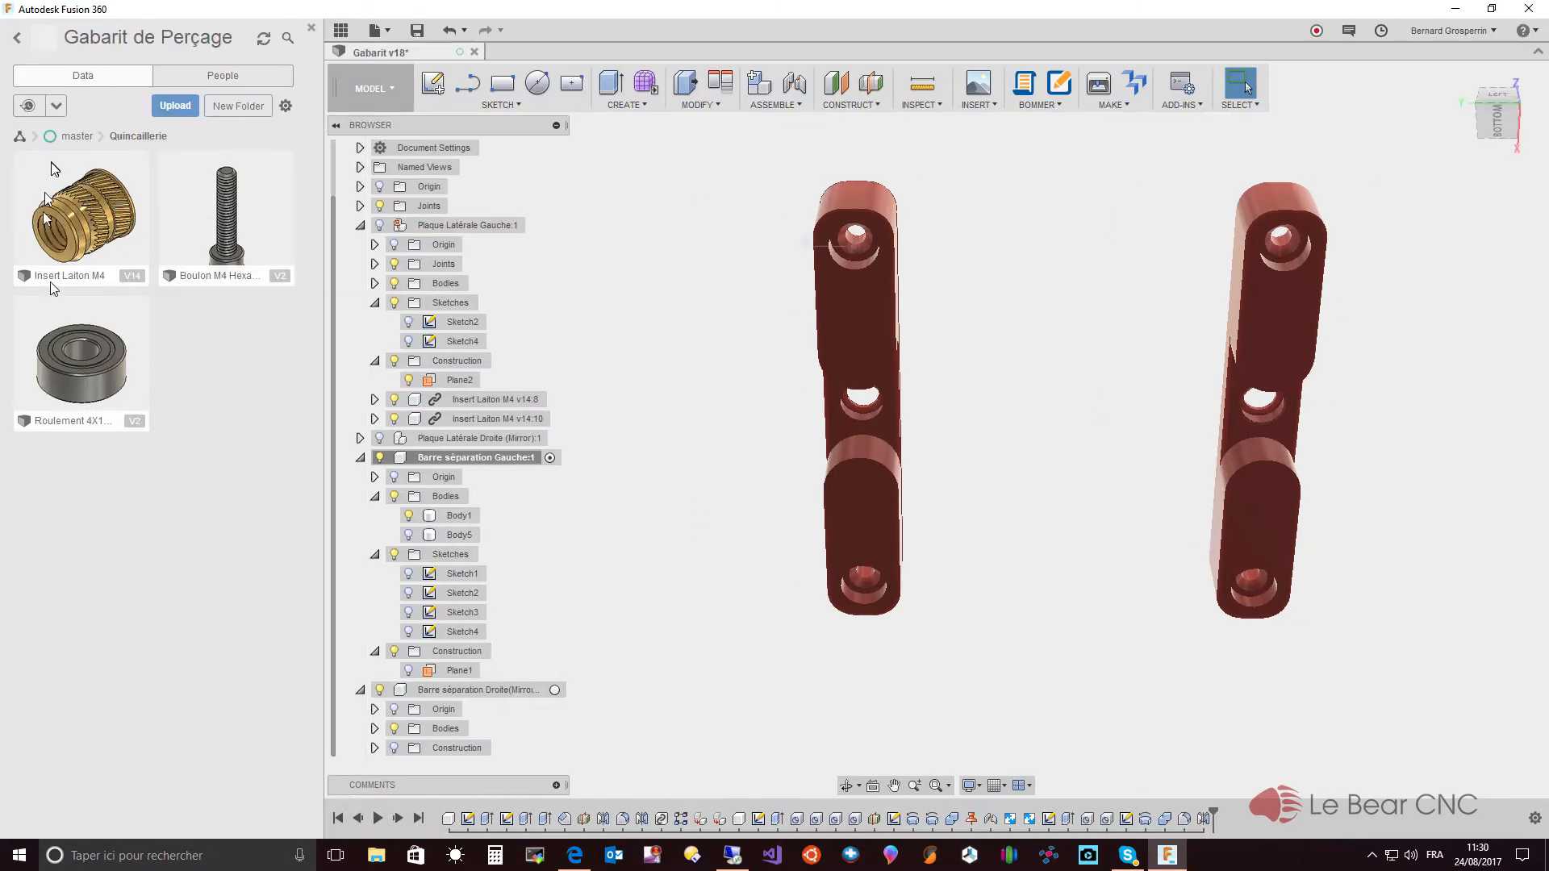
right_click(68, 388)
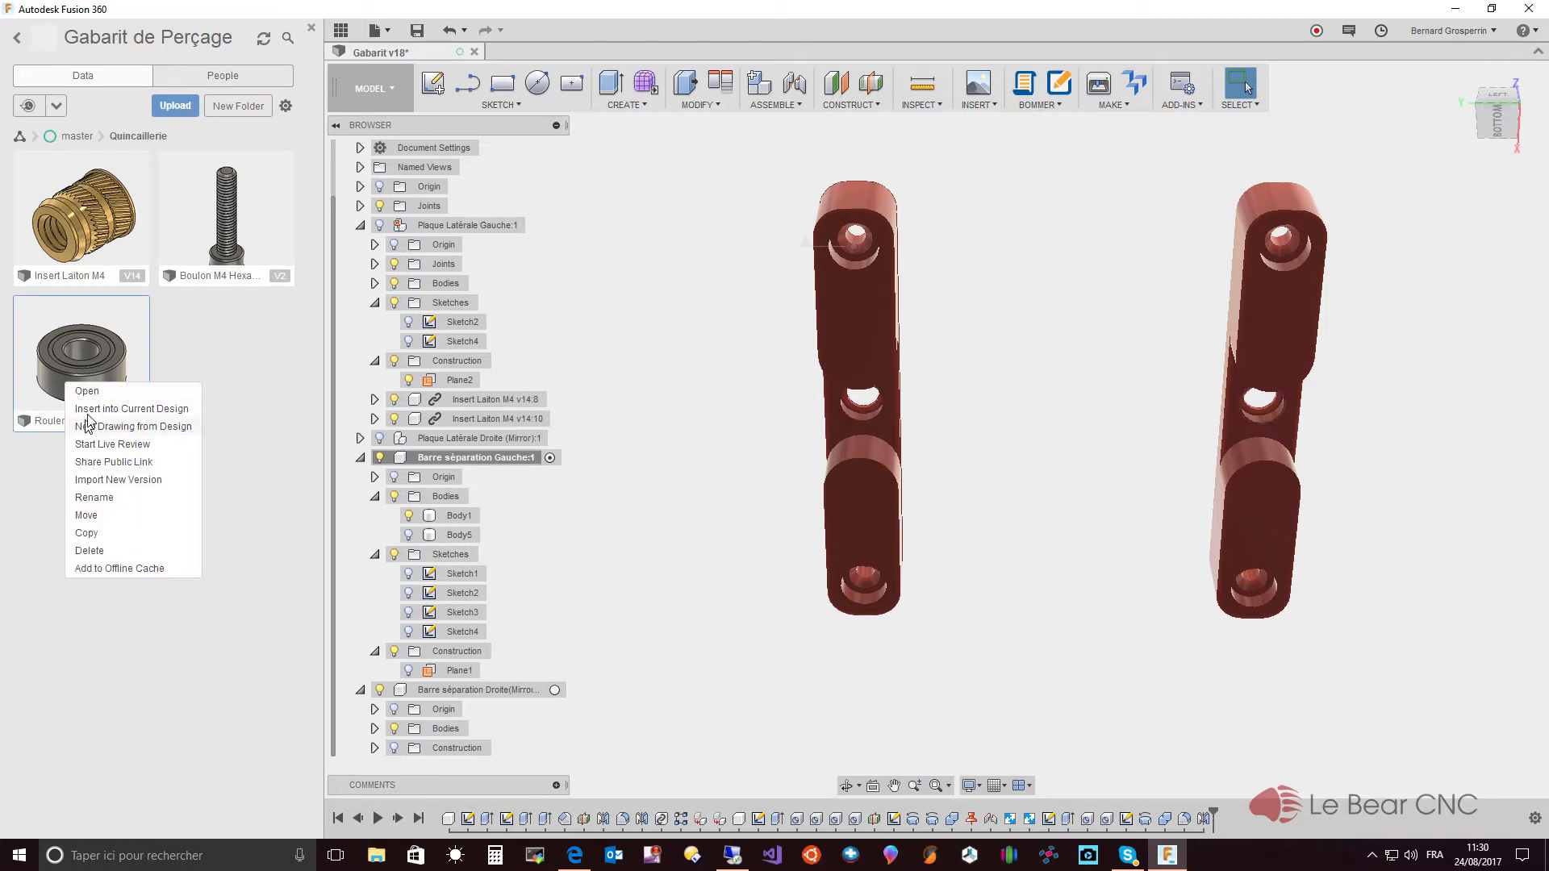
click(93, 409)
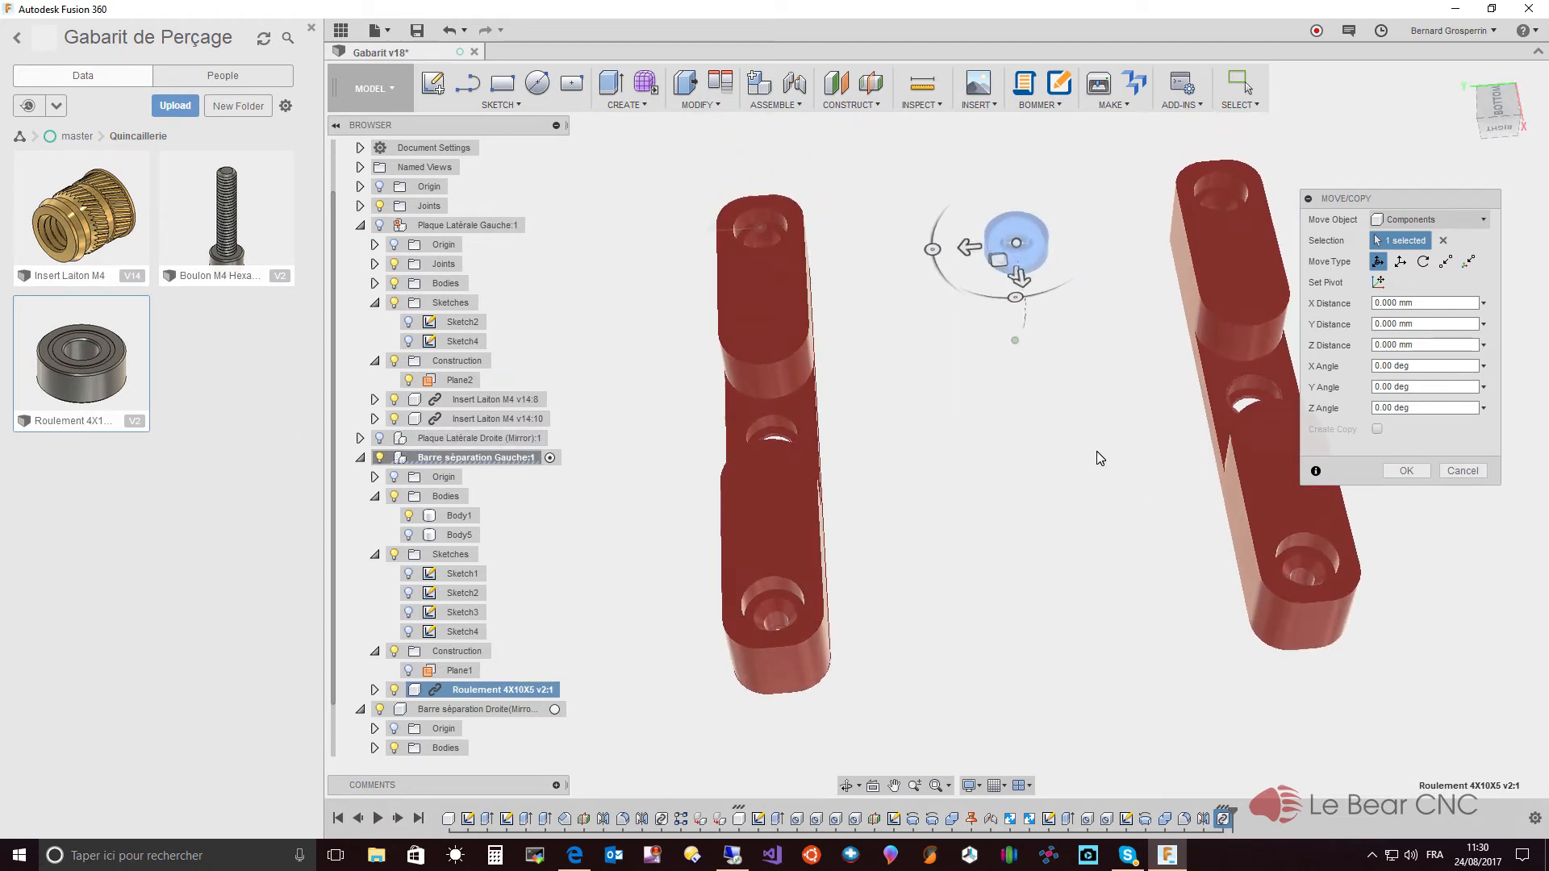
- Move the bearing point to point from its circular edge centre into the recessed end hole of the left separation bar
click(1447, 262)
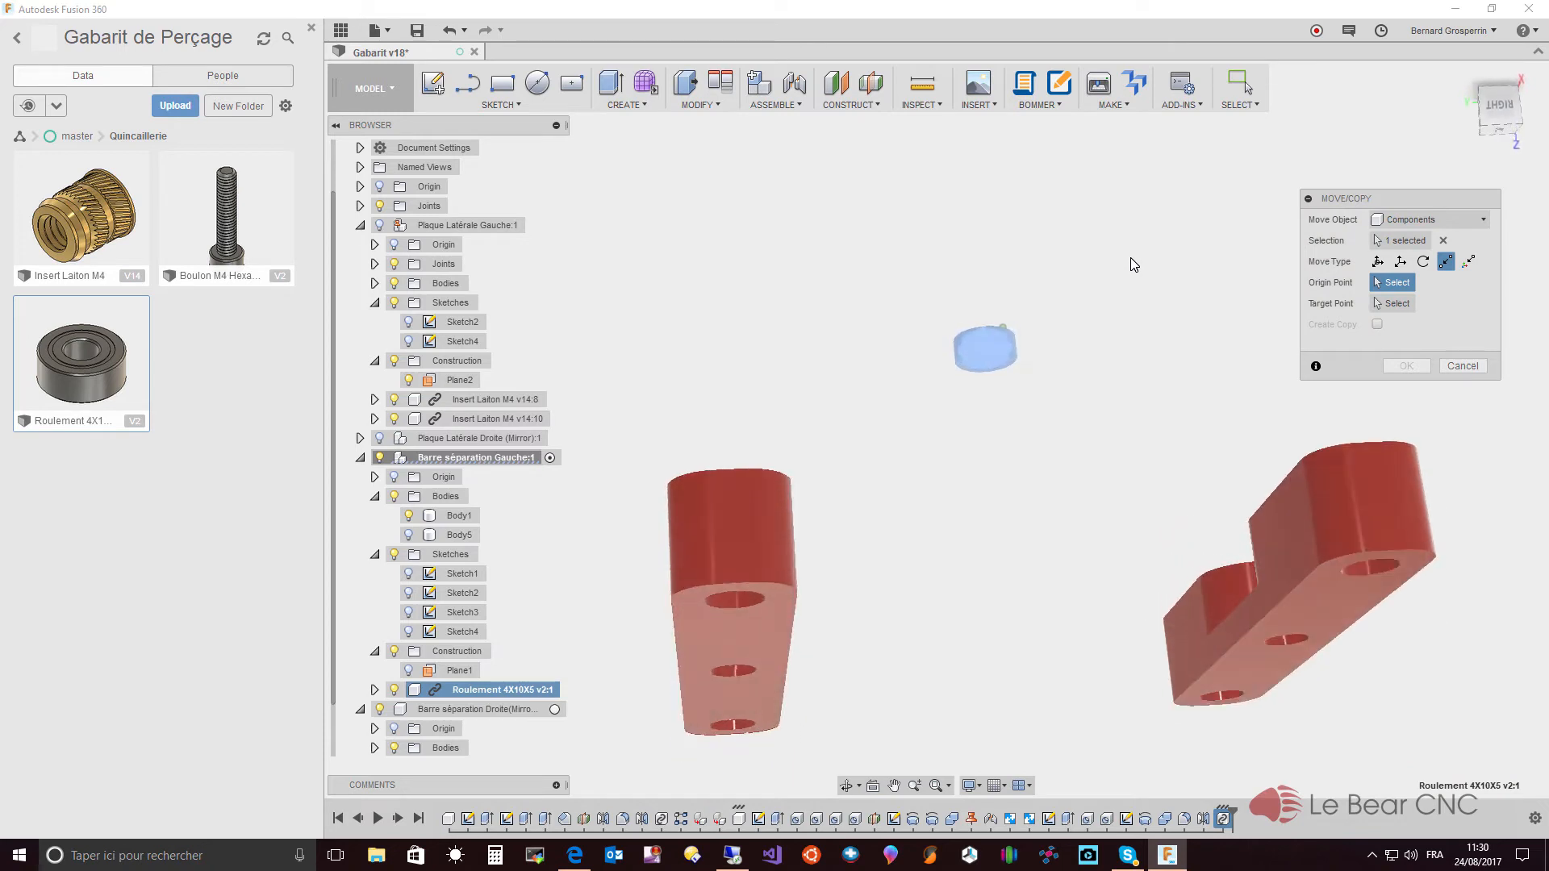
scroll(1034, 336, up, 5)
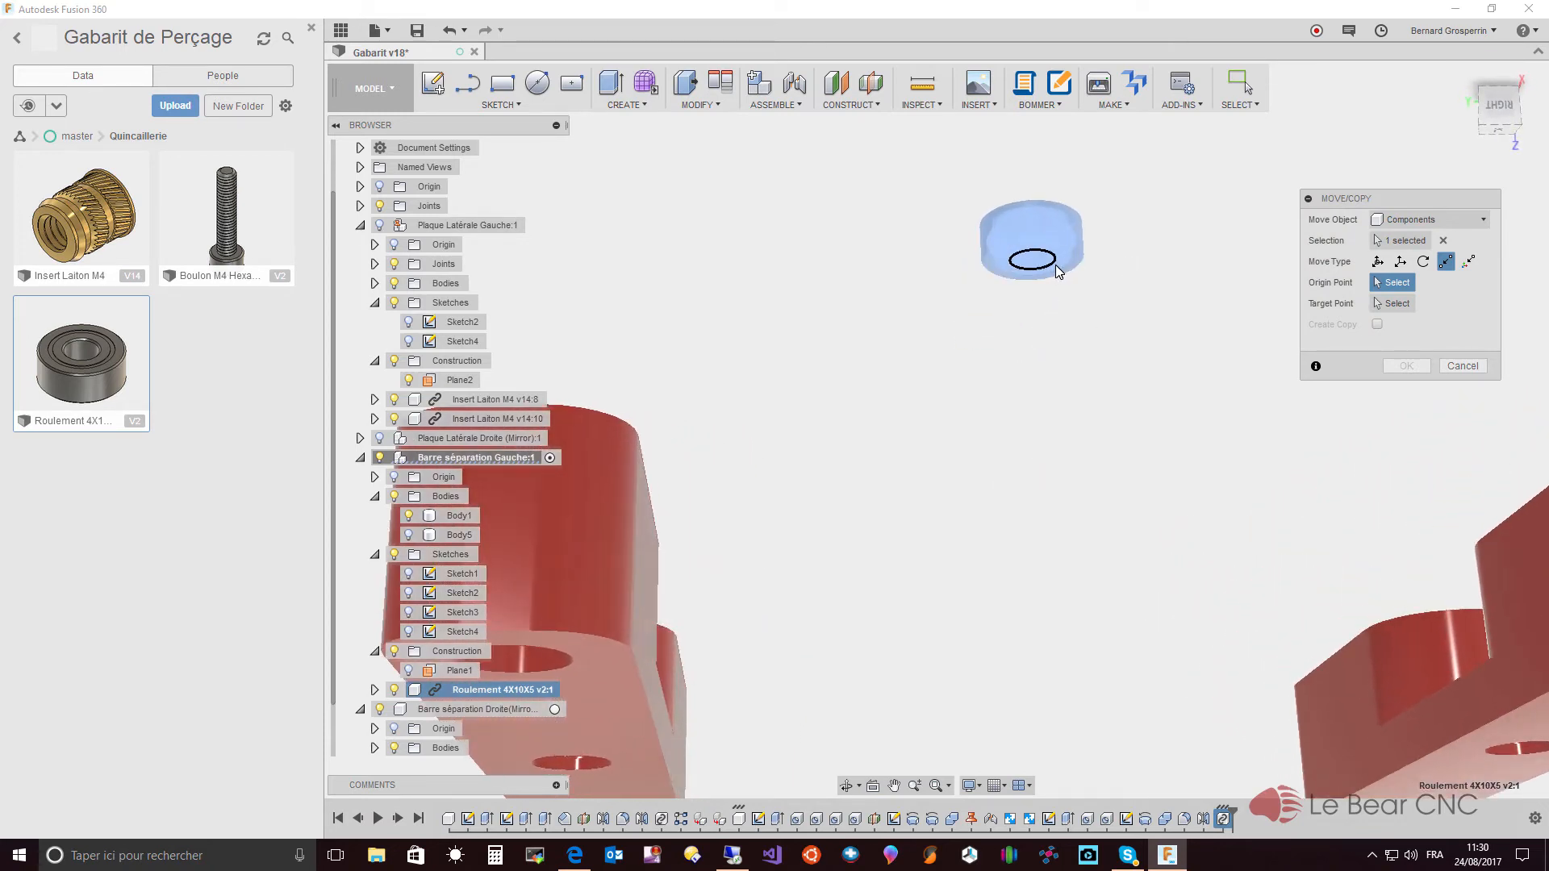
click(1055, 266)
shift+middle_drag(1055, 268, 1034, 309)
shift+middle_drag(968, 359, 1067, 622)
click(619, 692)
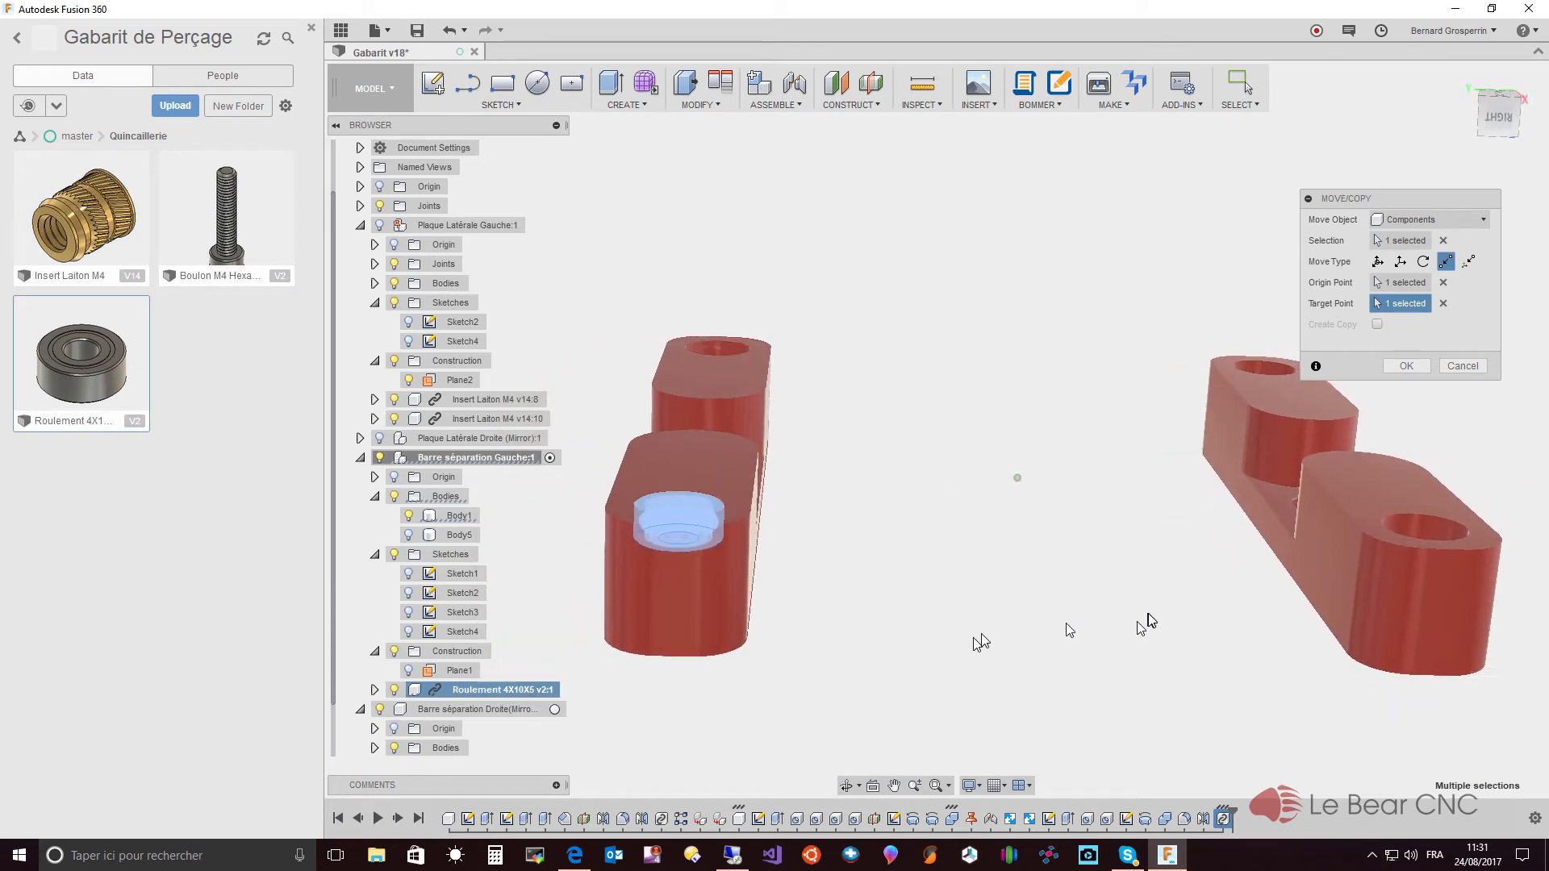
click(1413, 369)
shift+middle_drag(1415, 370, 1379, 413)
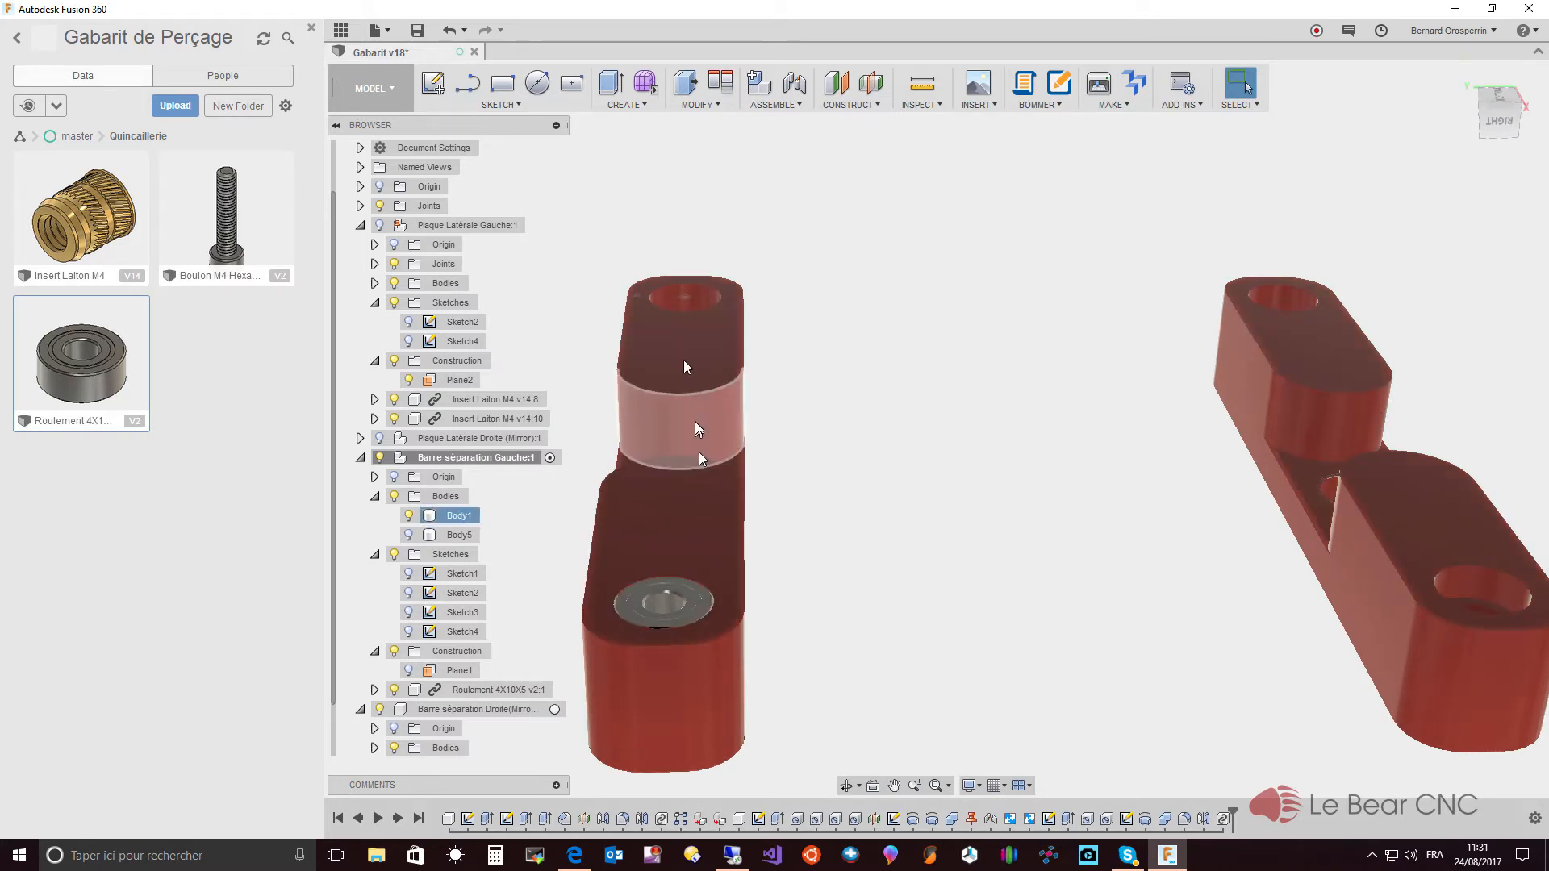
- Set up a rectangular component pattern of the bearing along the Y axis, with quantity 2 and an extent of -85 mm
click(632, 106)
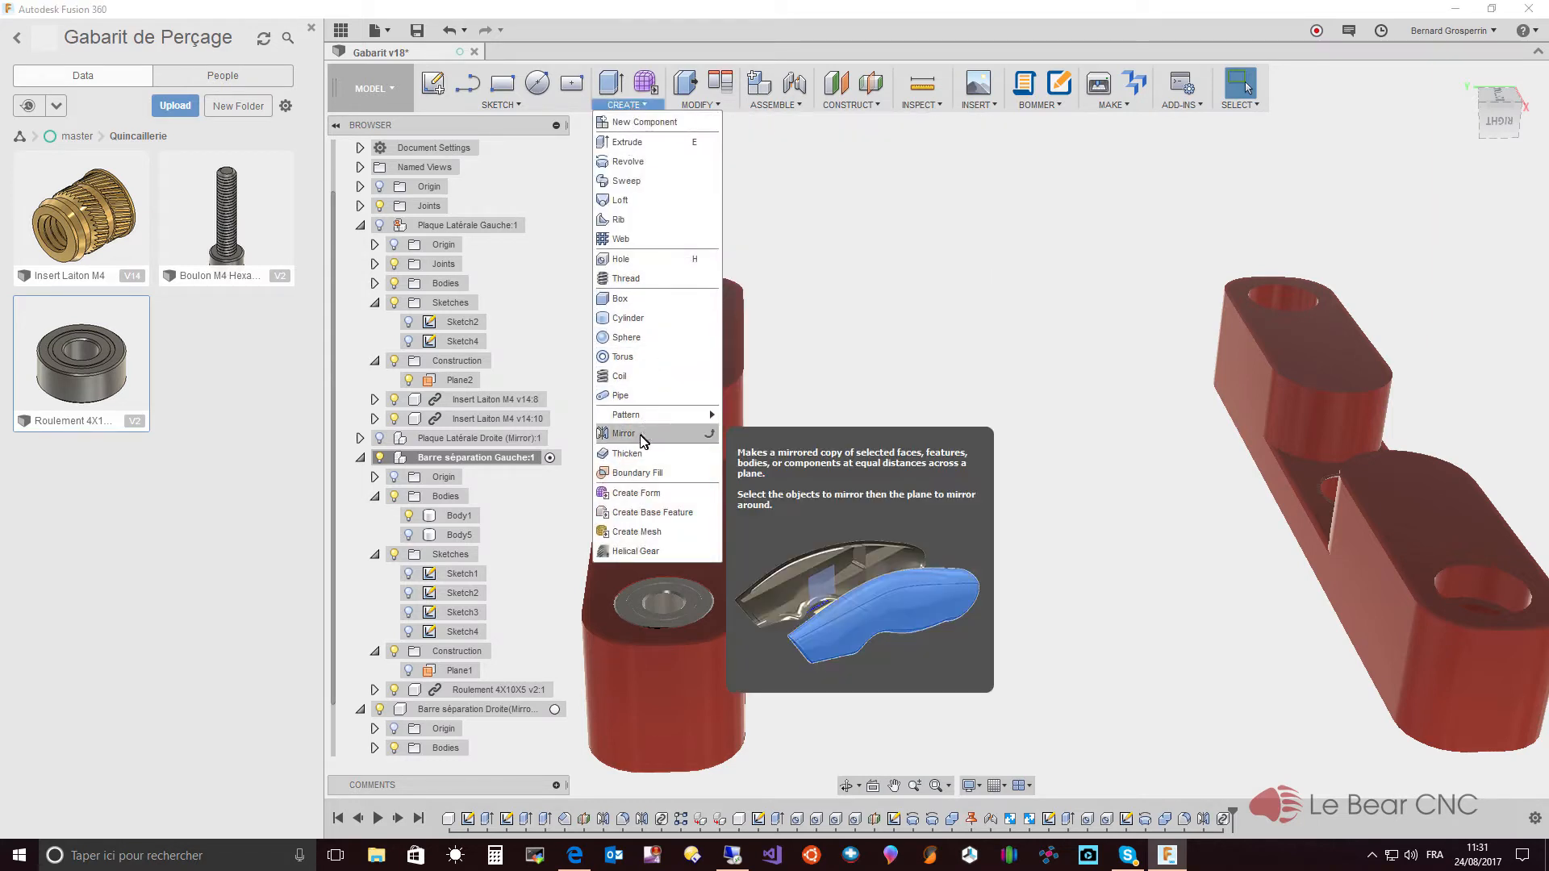
mouse_move(650, 416)
click(775, 418)
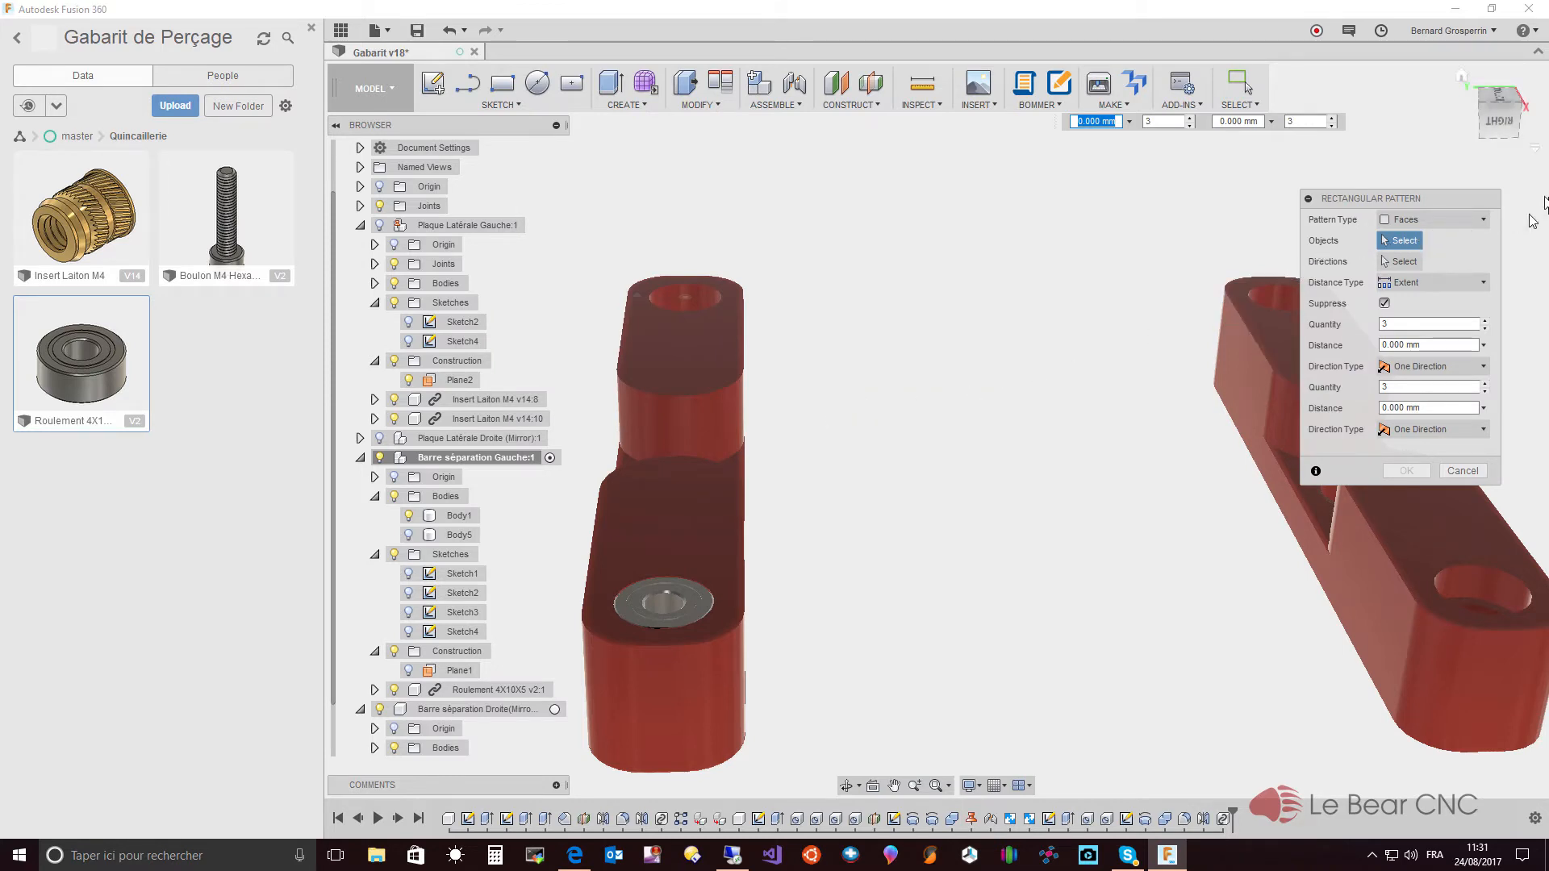
click(1483, 220)
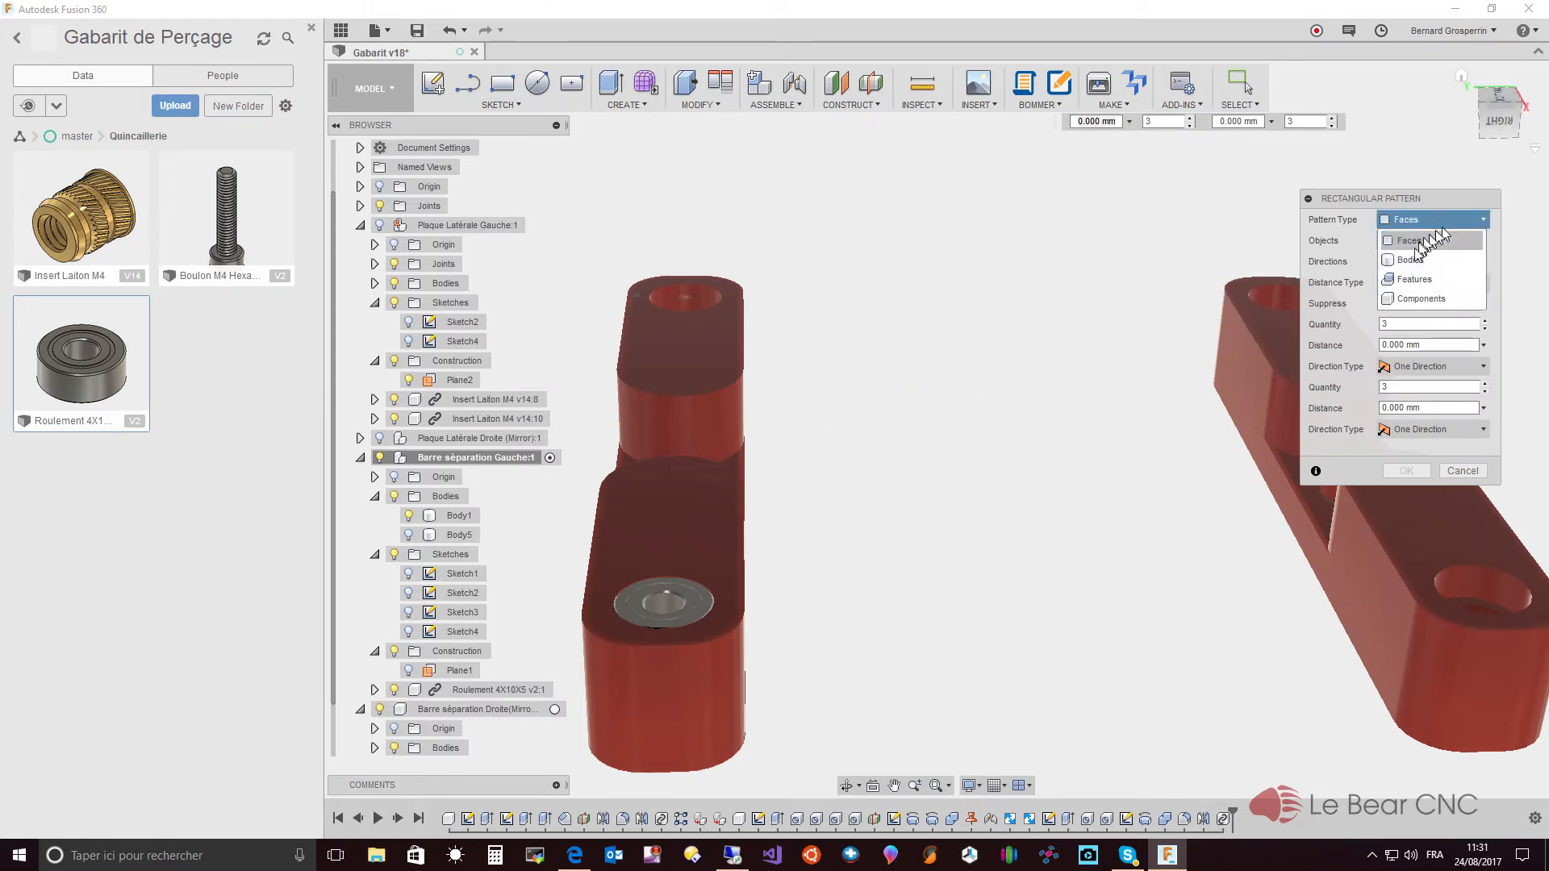
click(1411, 298)
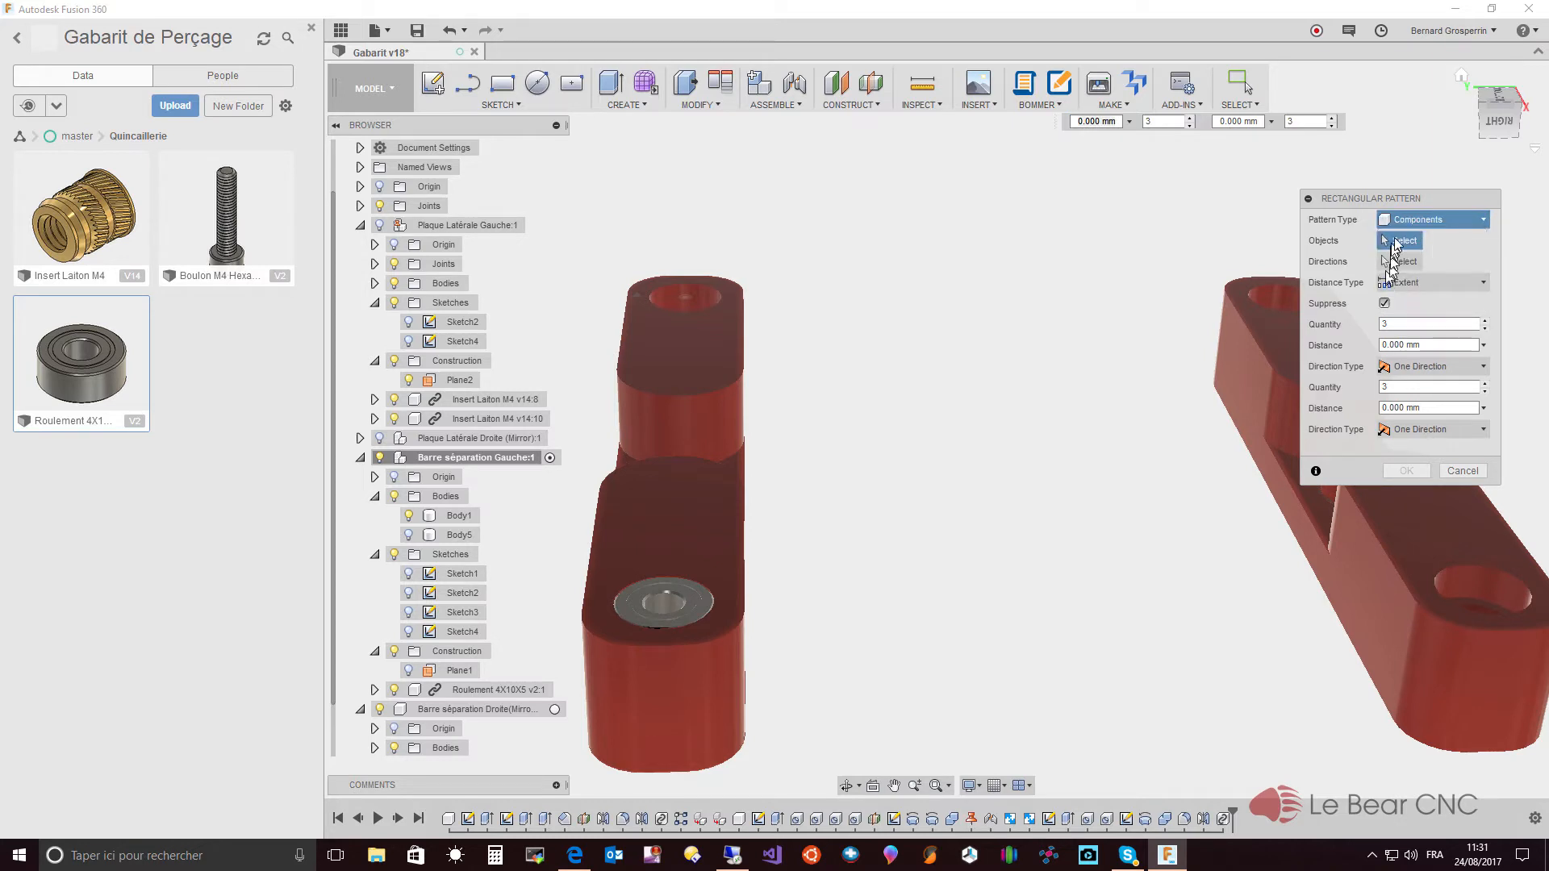
click(696, 608)
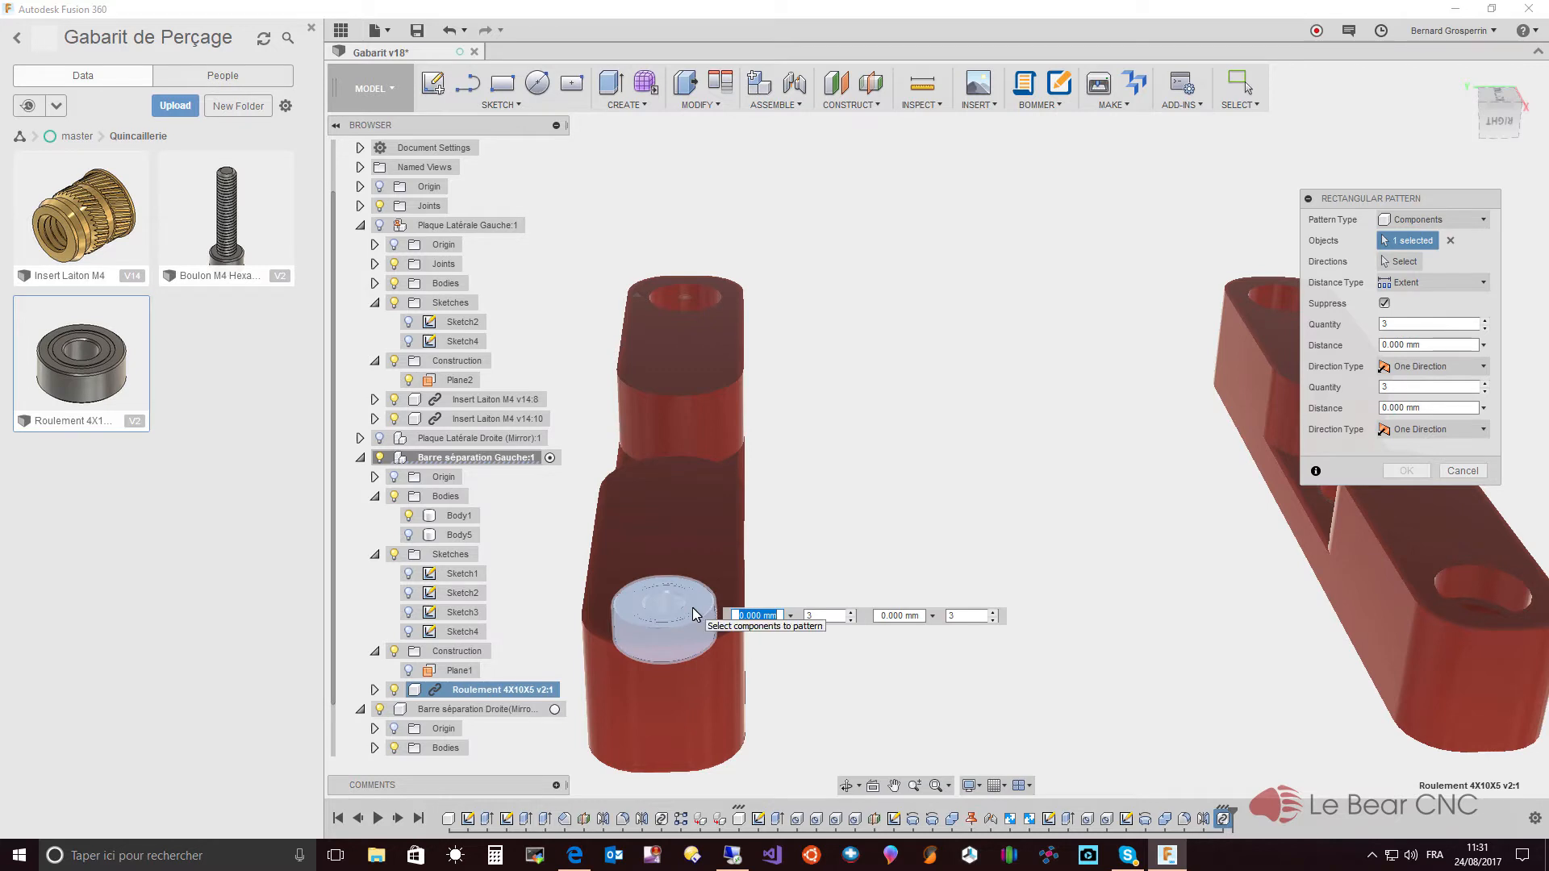
scroll(717, 667, down, 5)
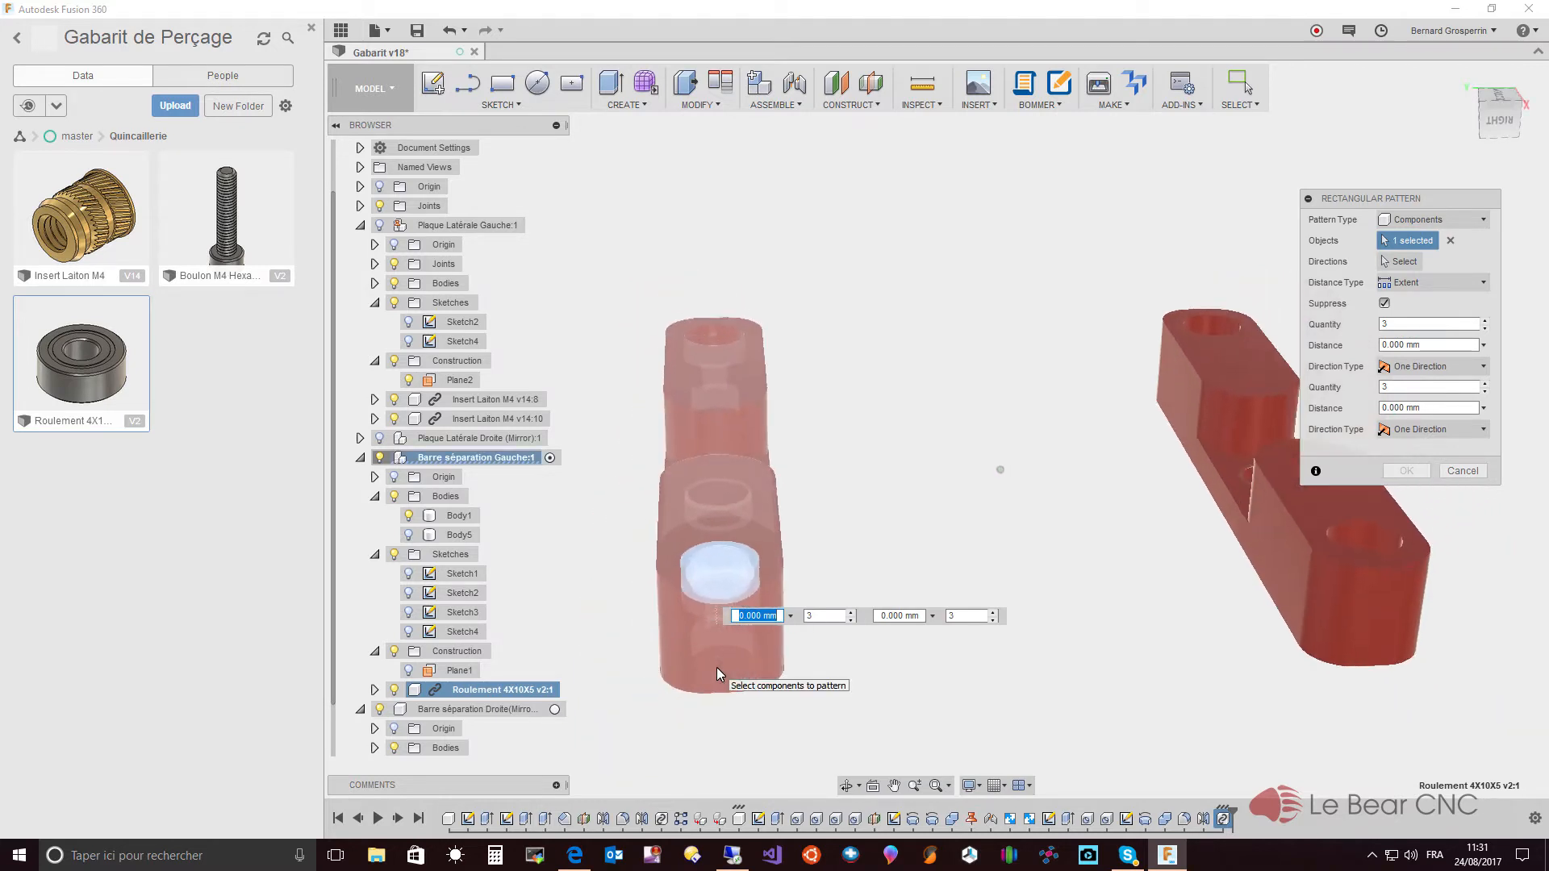
scroll(716, 674, up, 2)
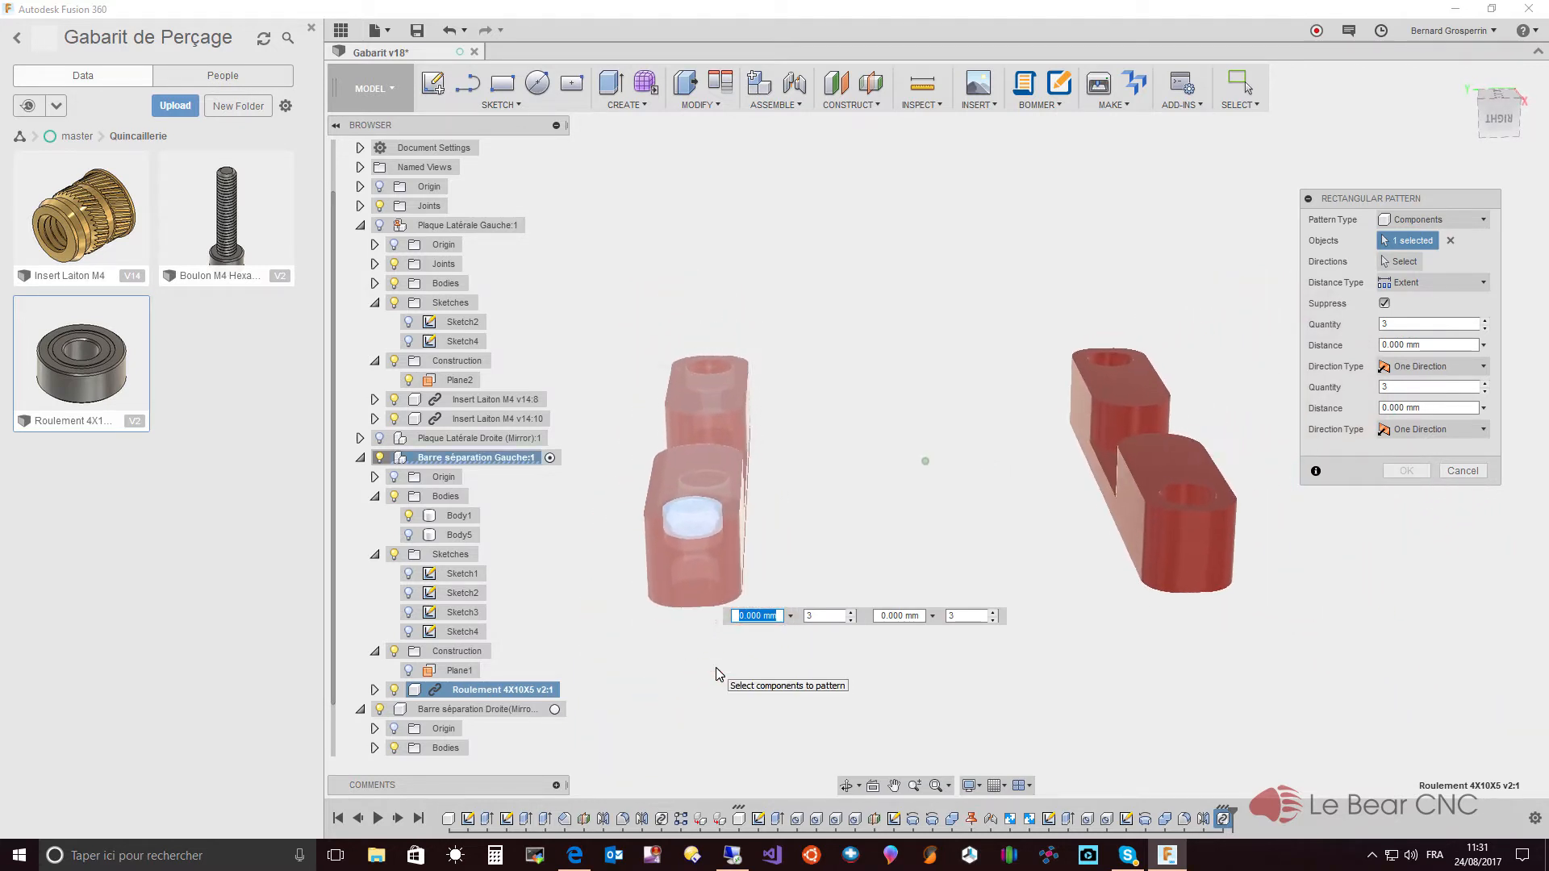
click(1401, 262)
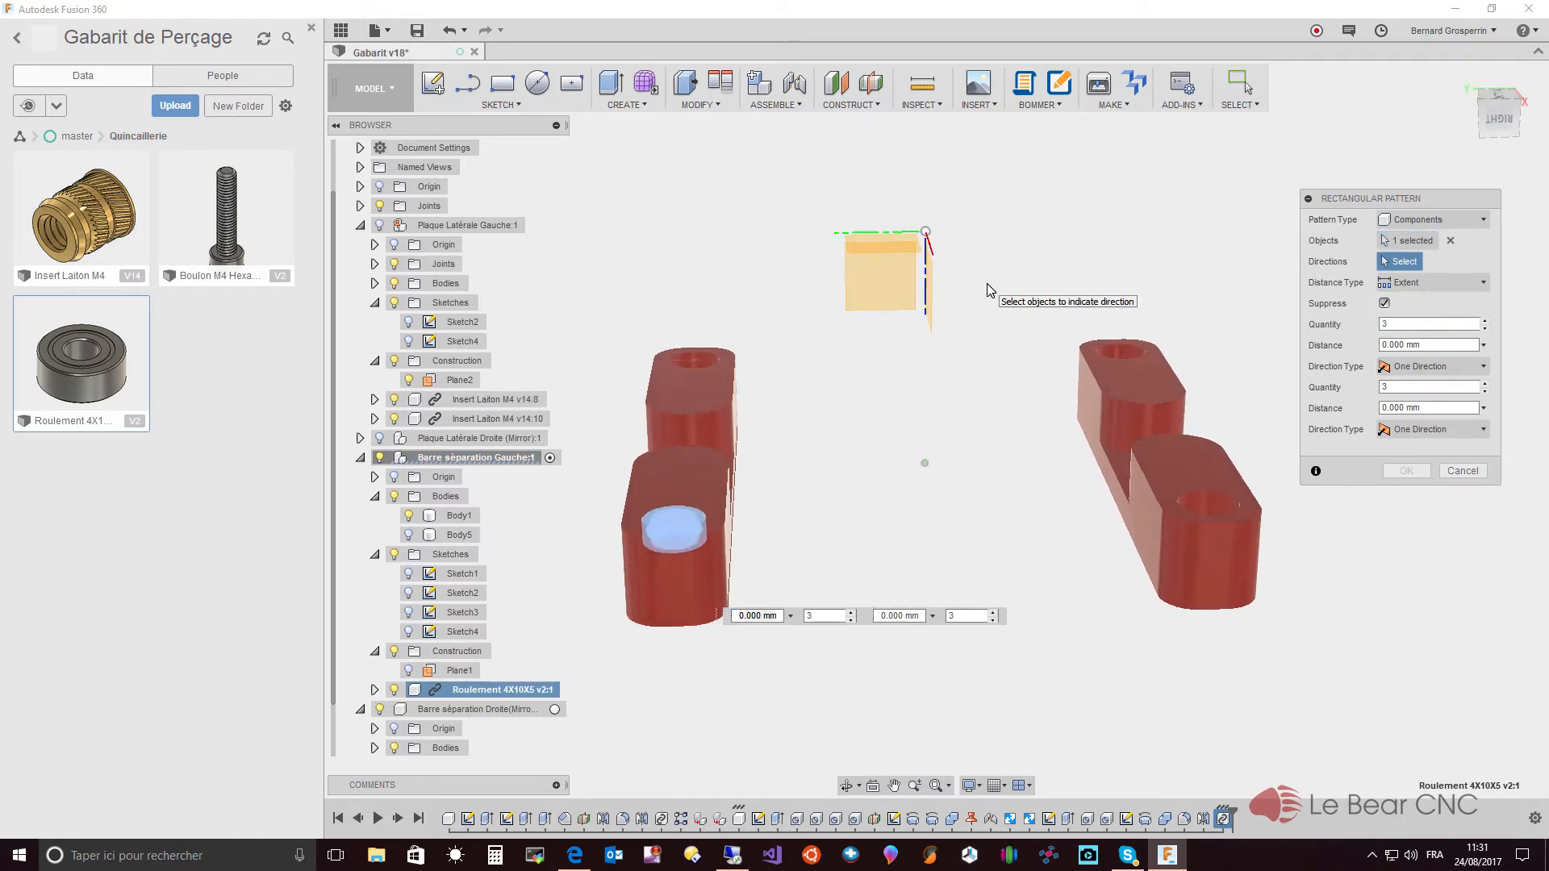
shift+middle_drag(986, 283, 983, 284)
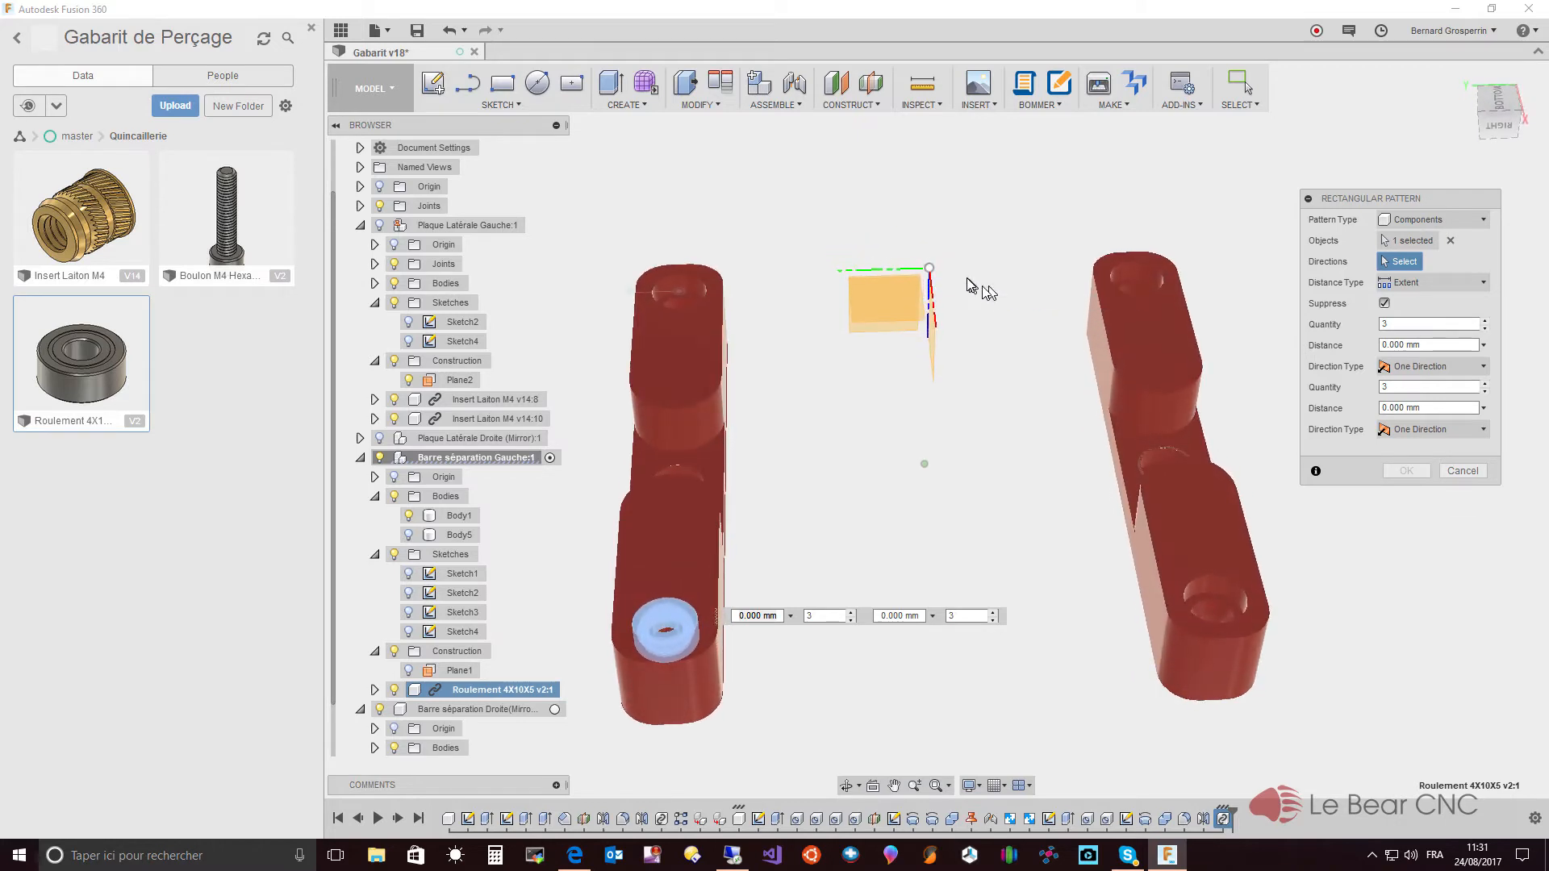
click(910, 275)
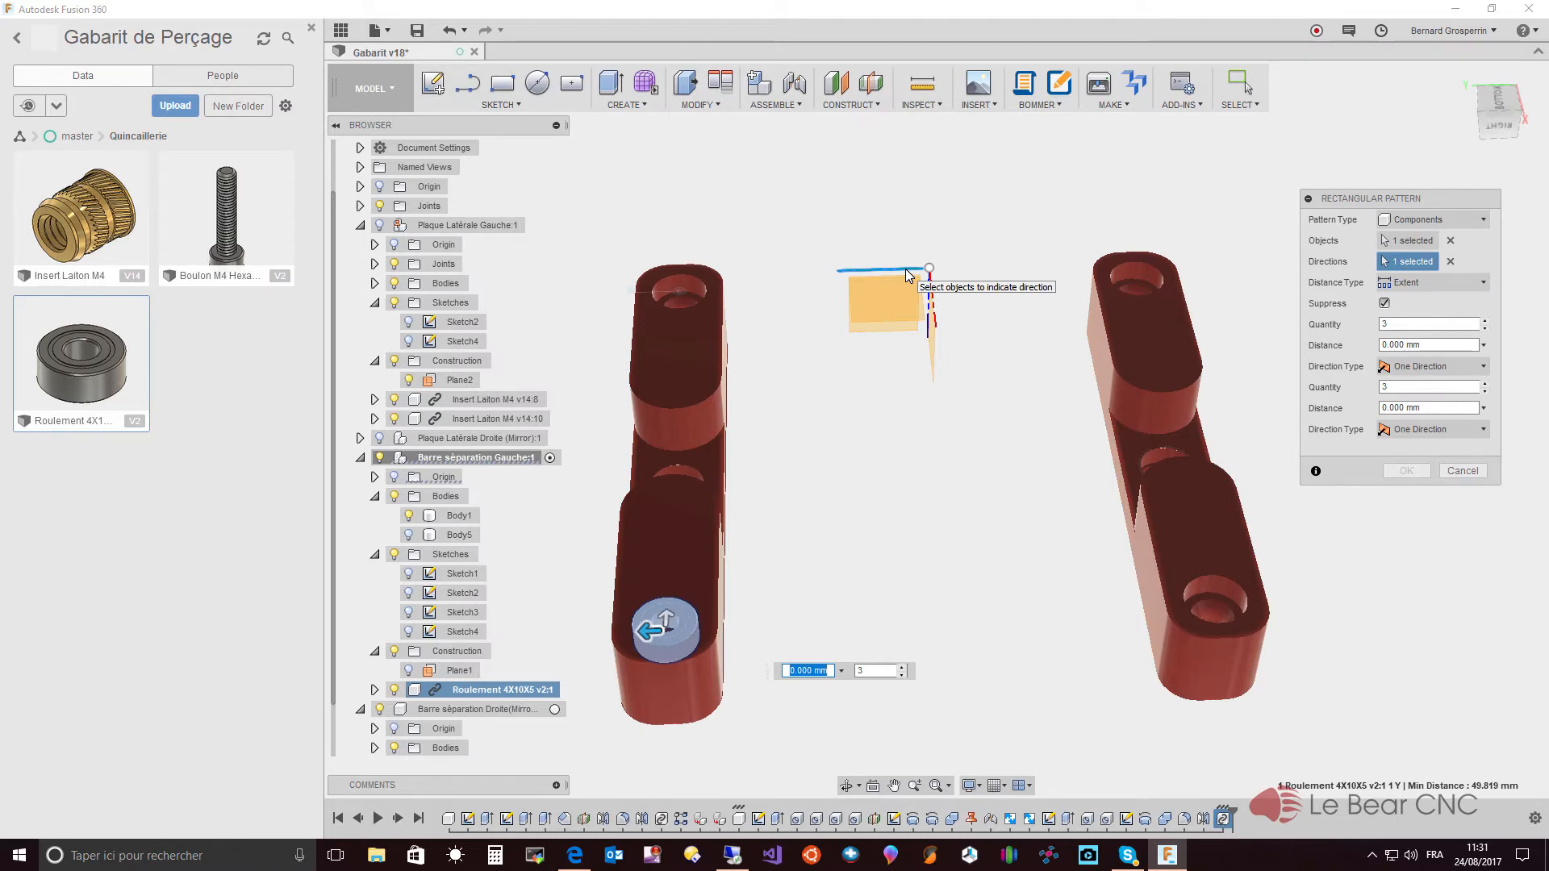
key(Return)
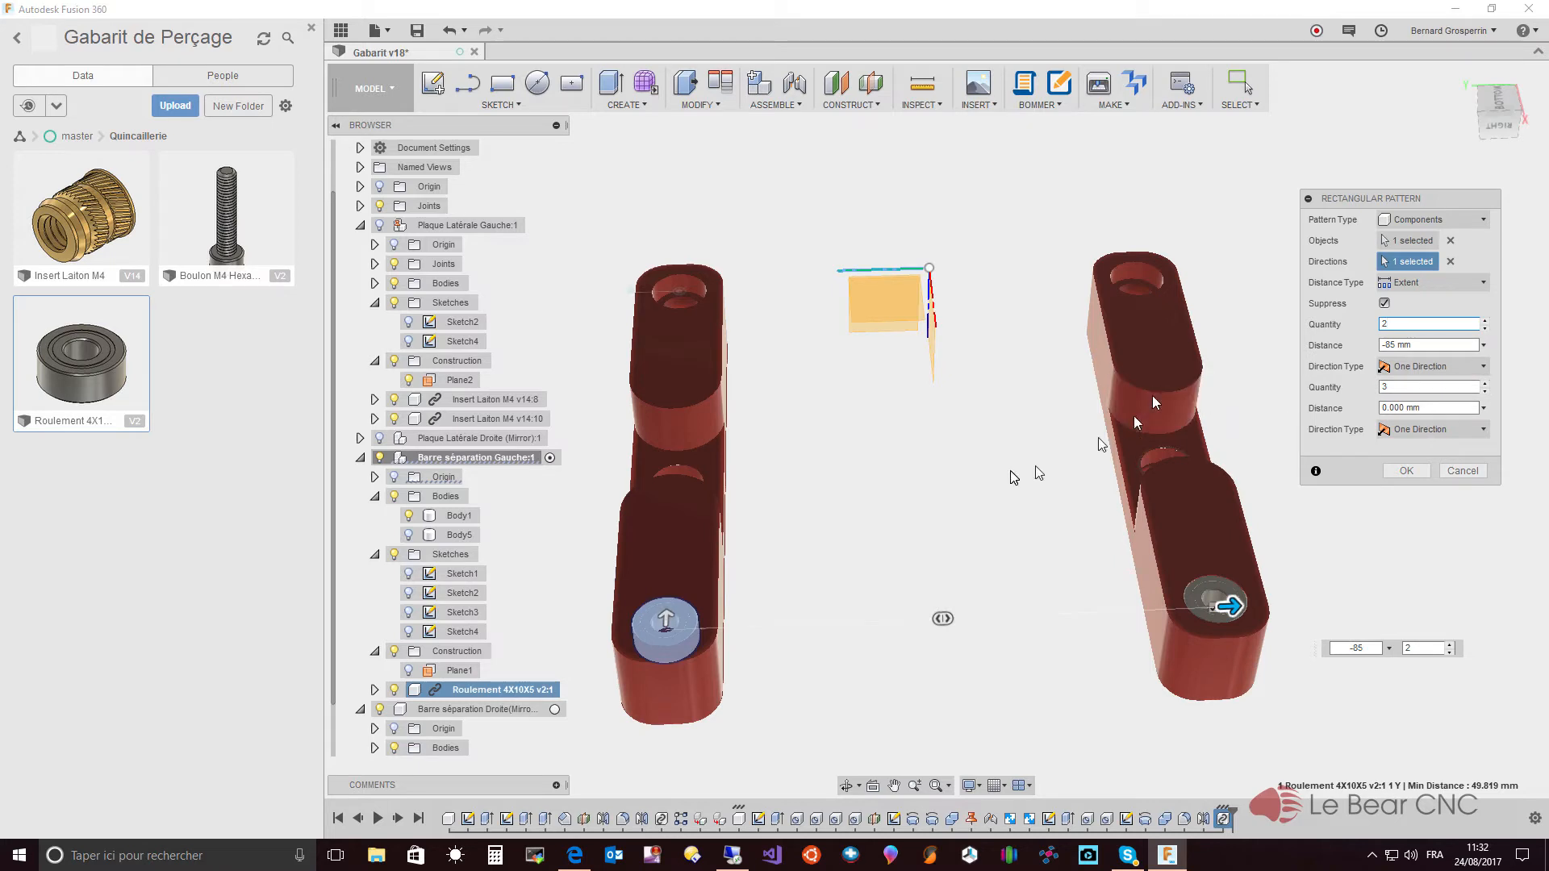
- Add the pattern's second direction along the bars with quantity 3 and an 80 mm extent, and create the bearing pattern
click(664, 619)
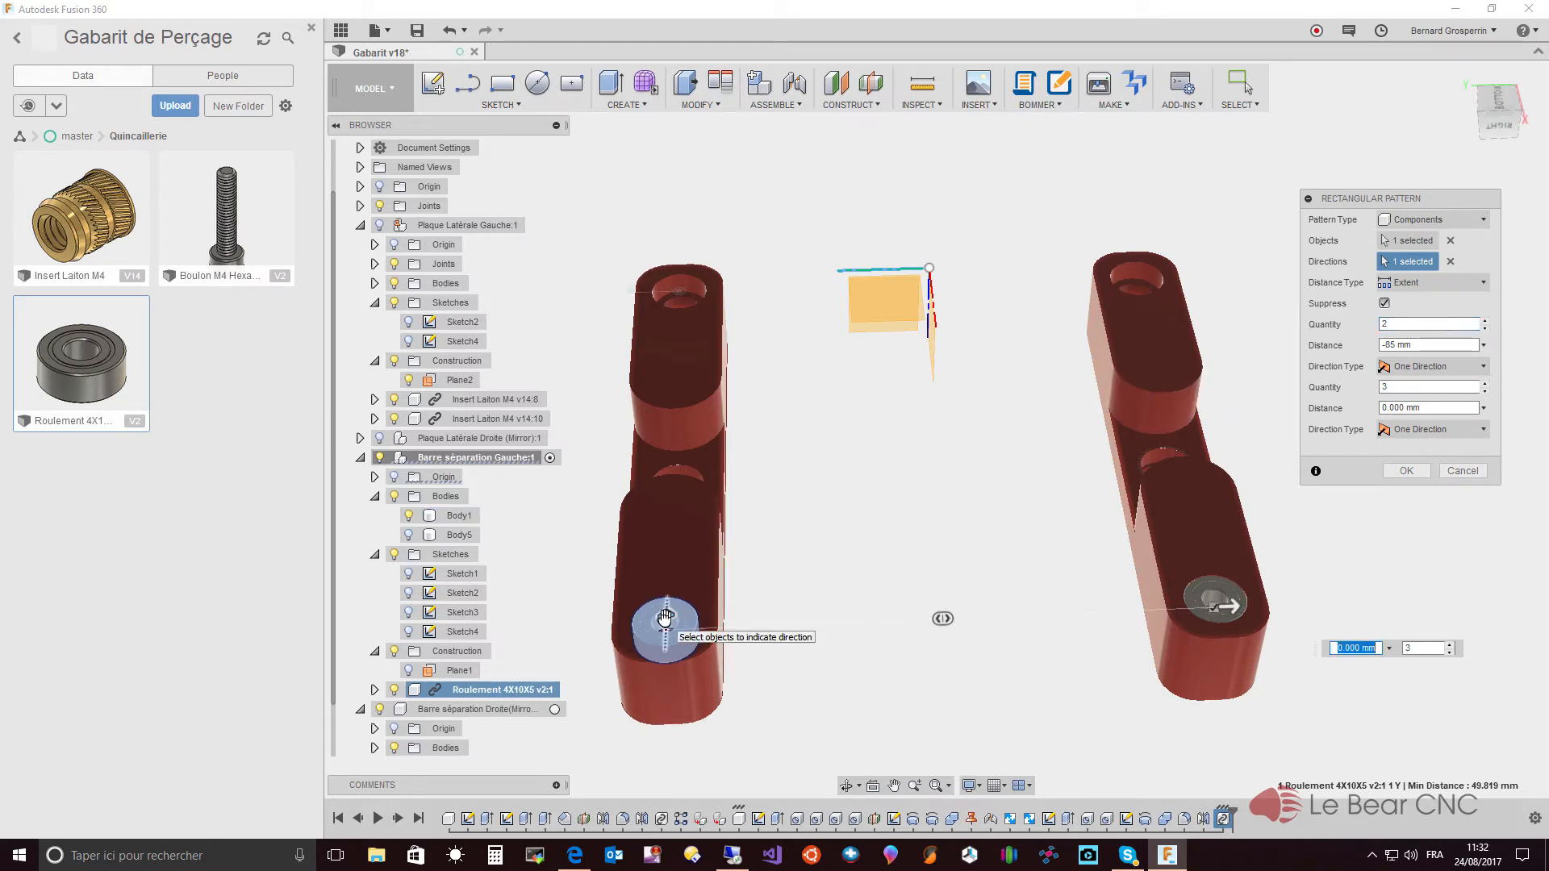
key(Tab)
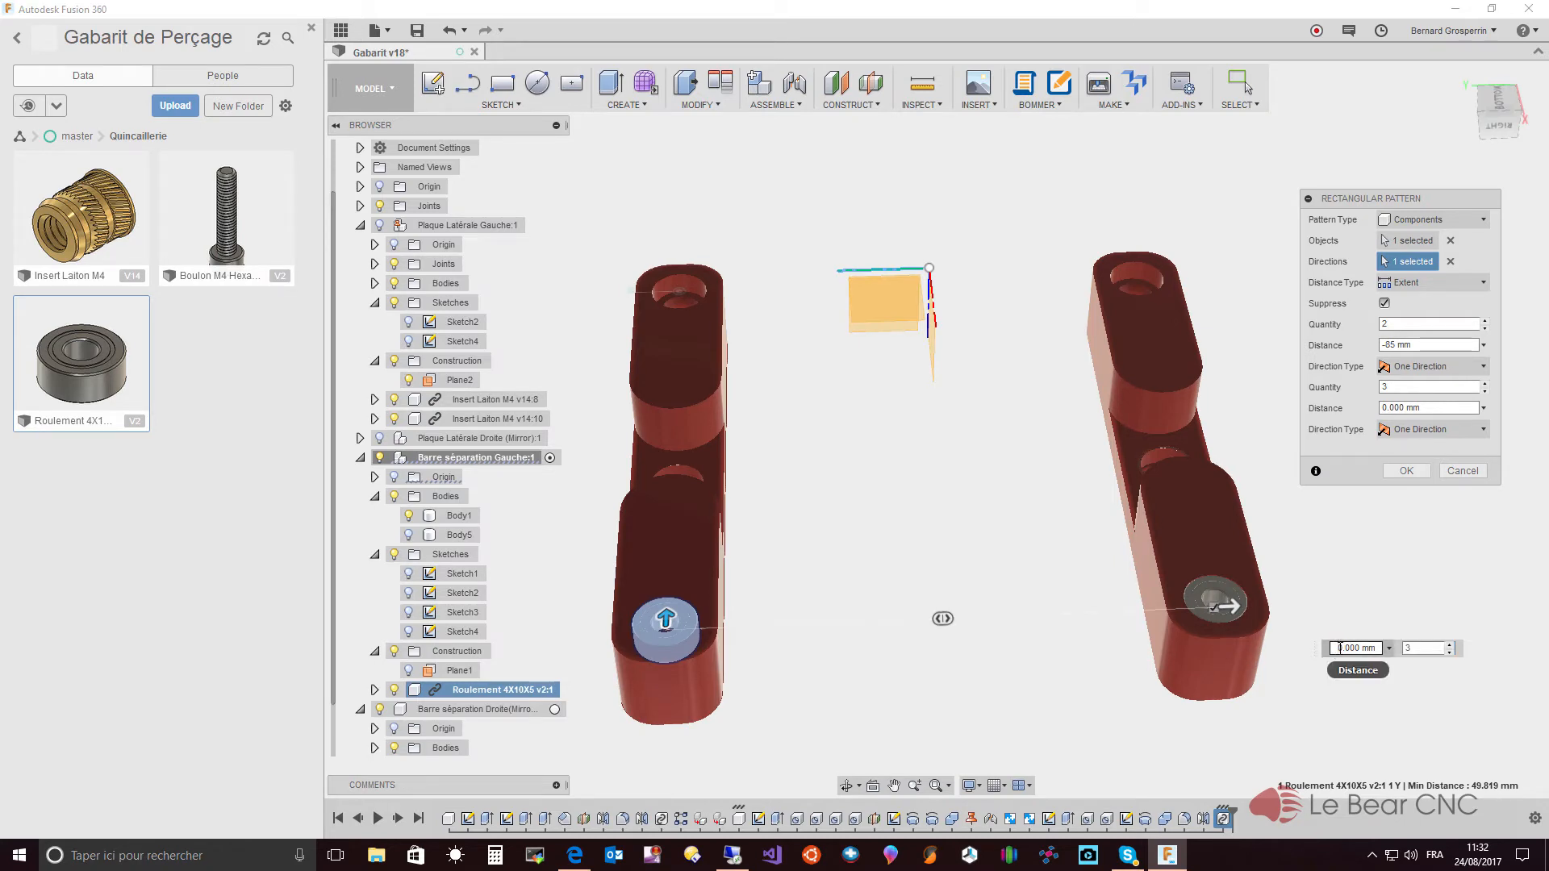
key(Return)
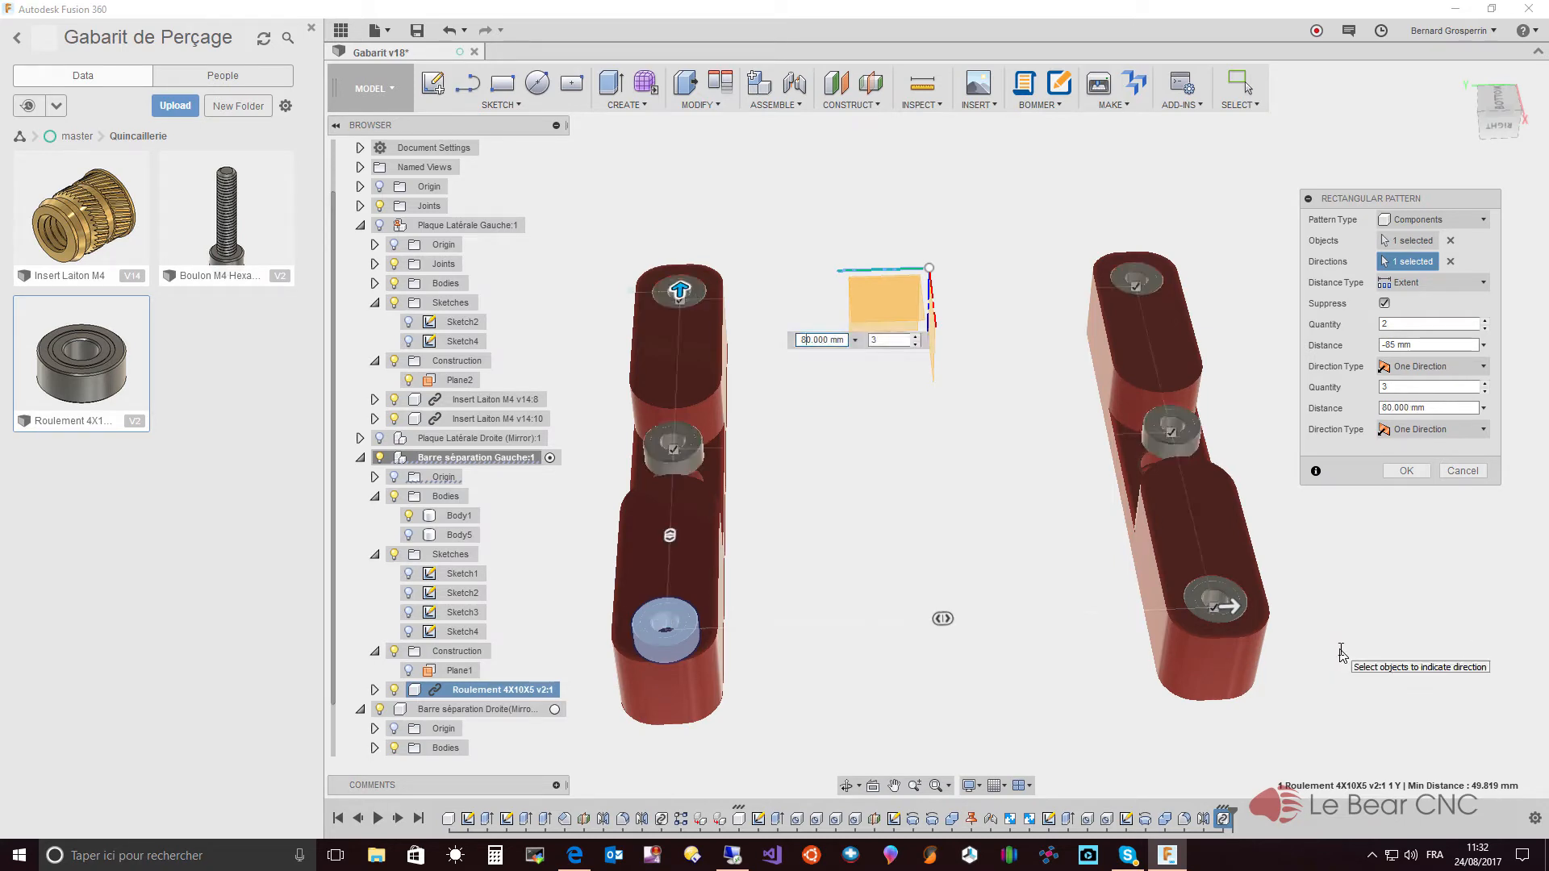
click(1407, 471)
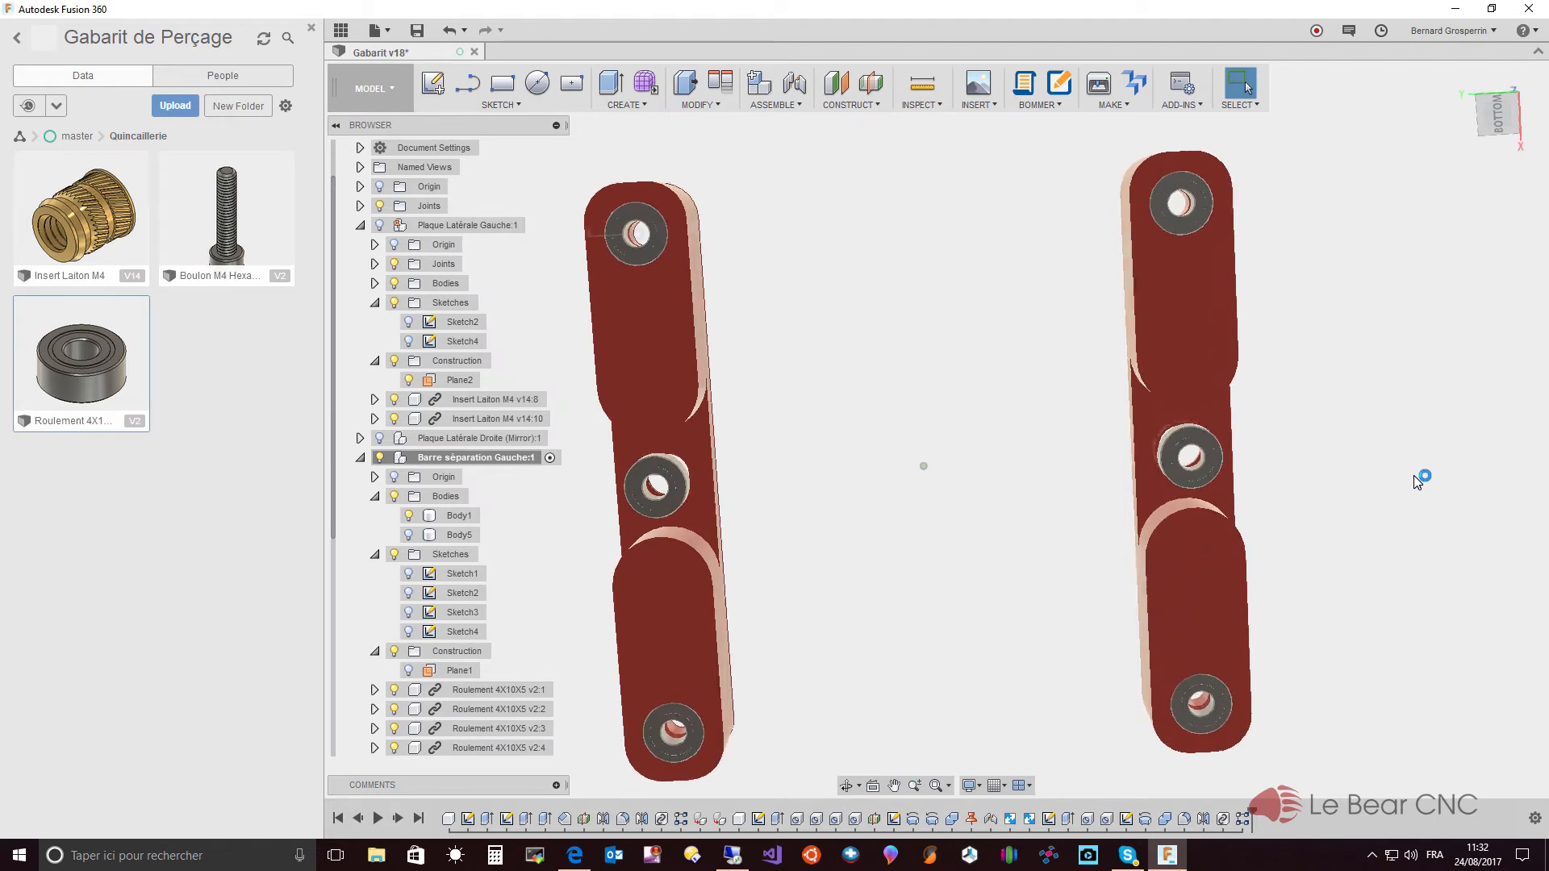
- Move the left separation bar's middle bearing point to point, from its lower circular edge centre into the bar's recessed middle hole
key(F6)
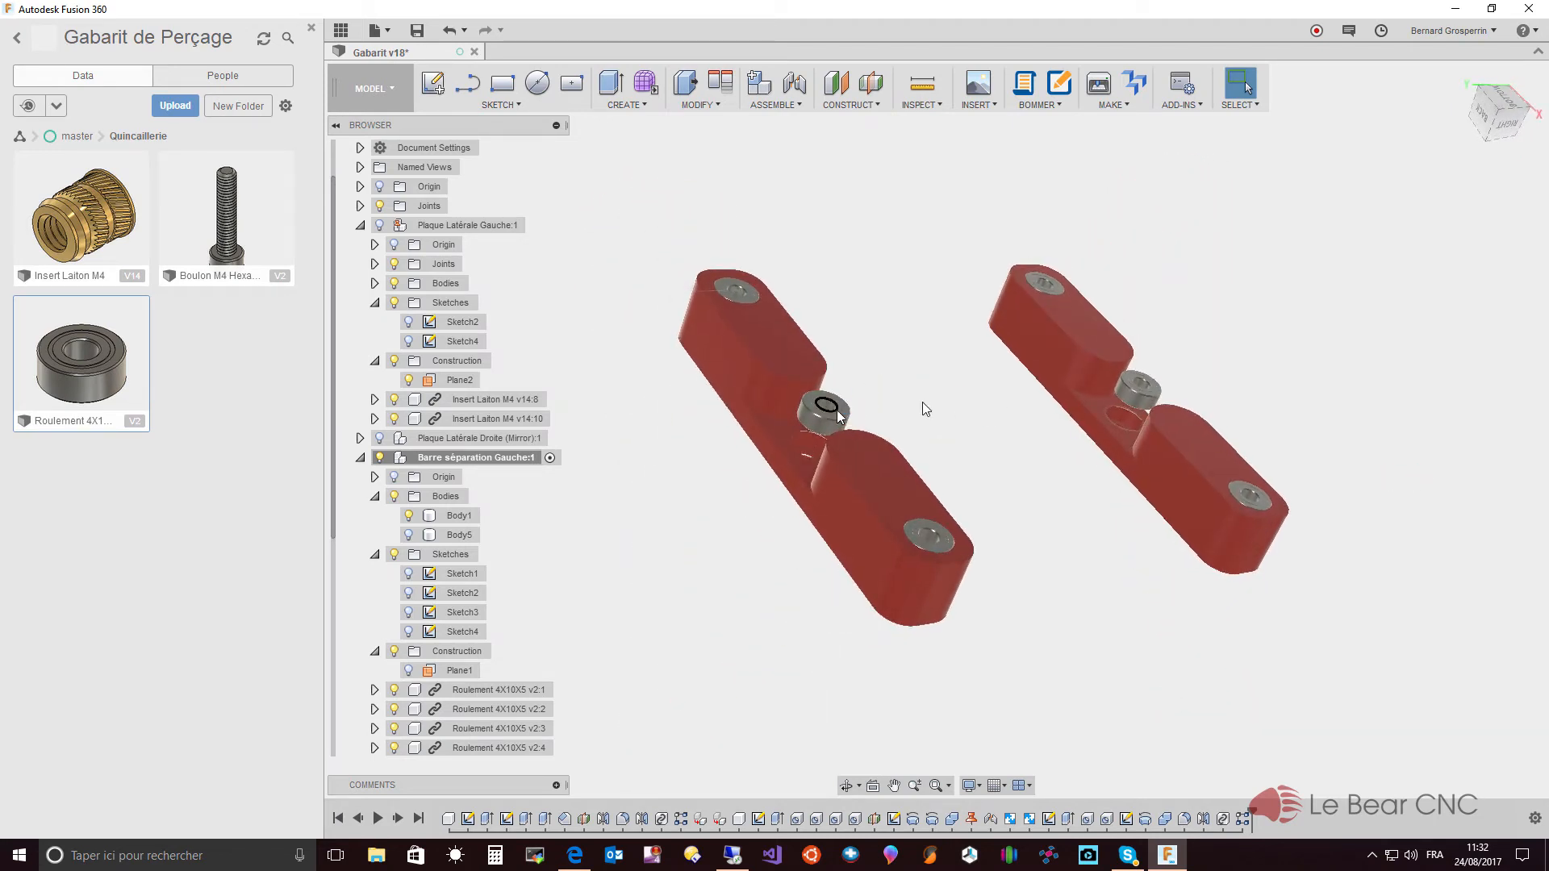
shift+middle_drag(926, 407, 1221, 372)
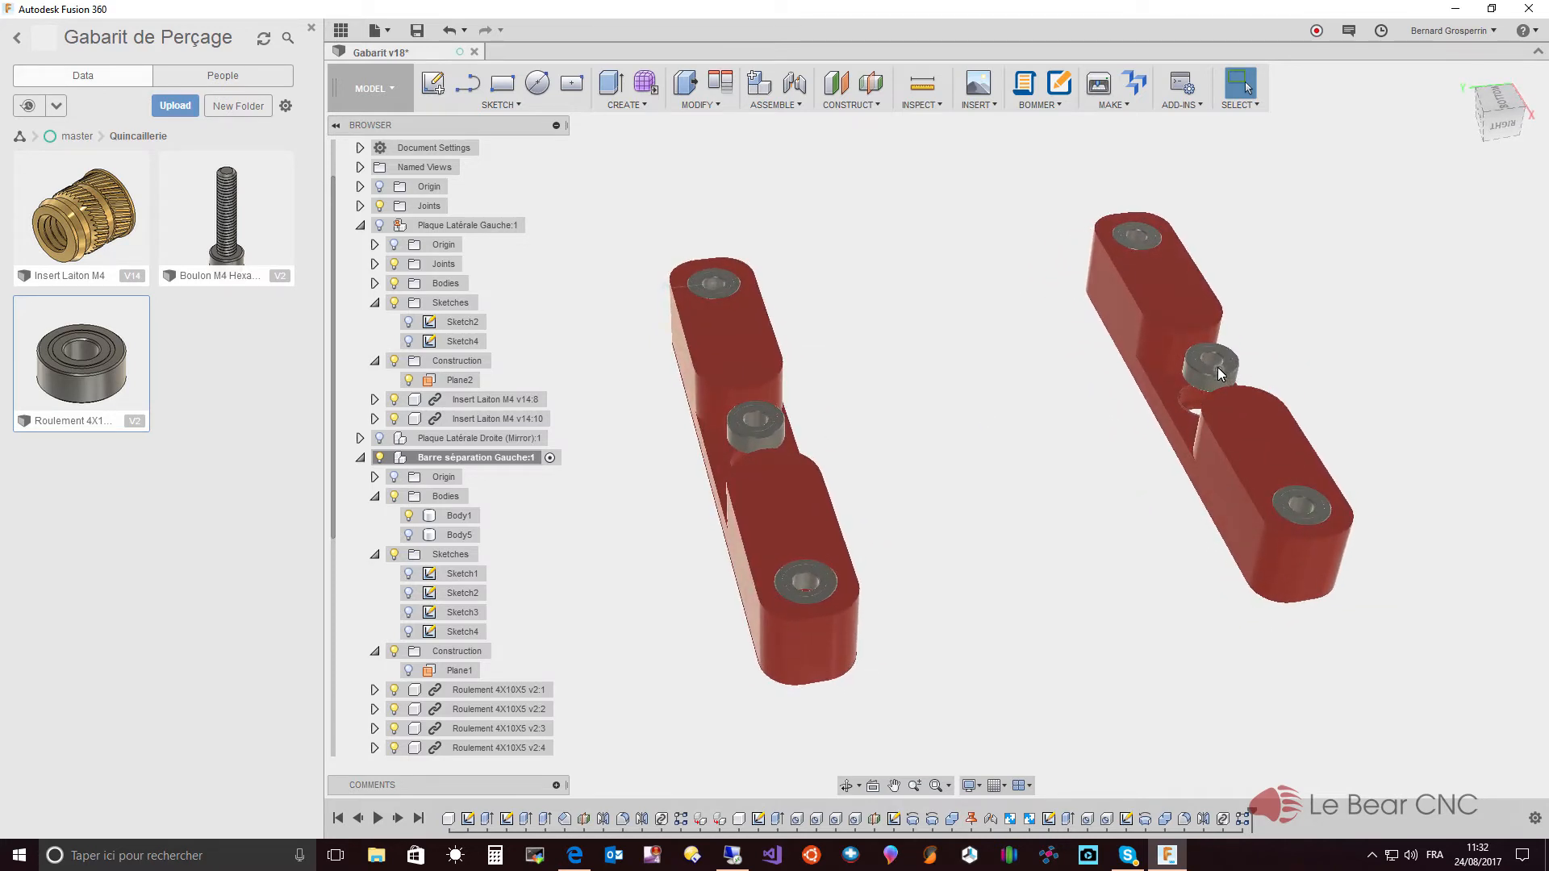
shift+middle_drag(1221, 373, 852, 408)
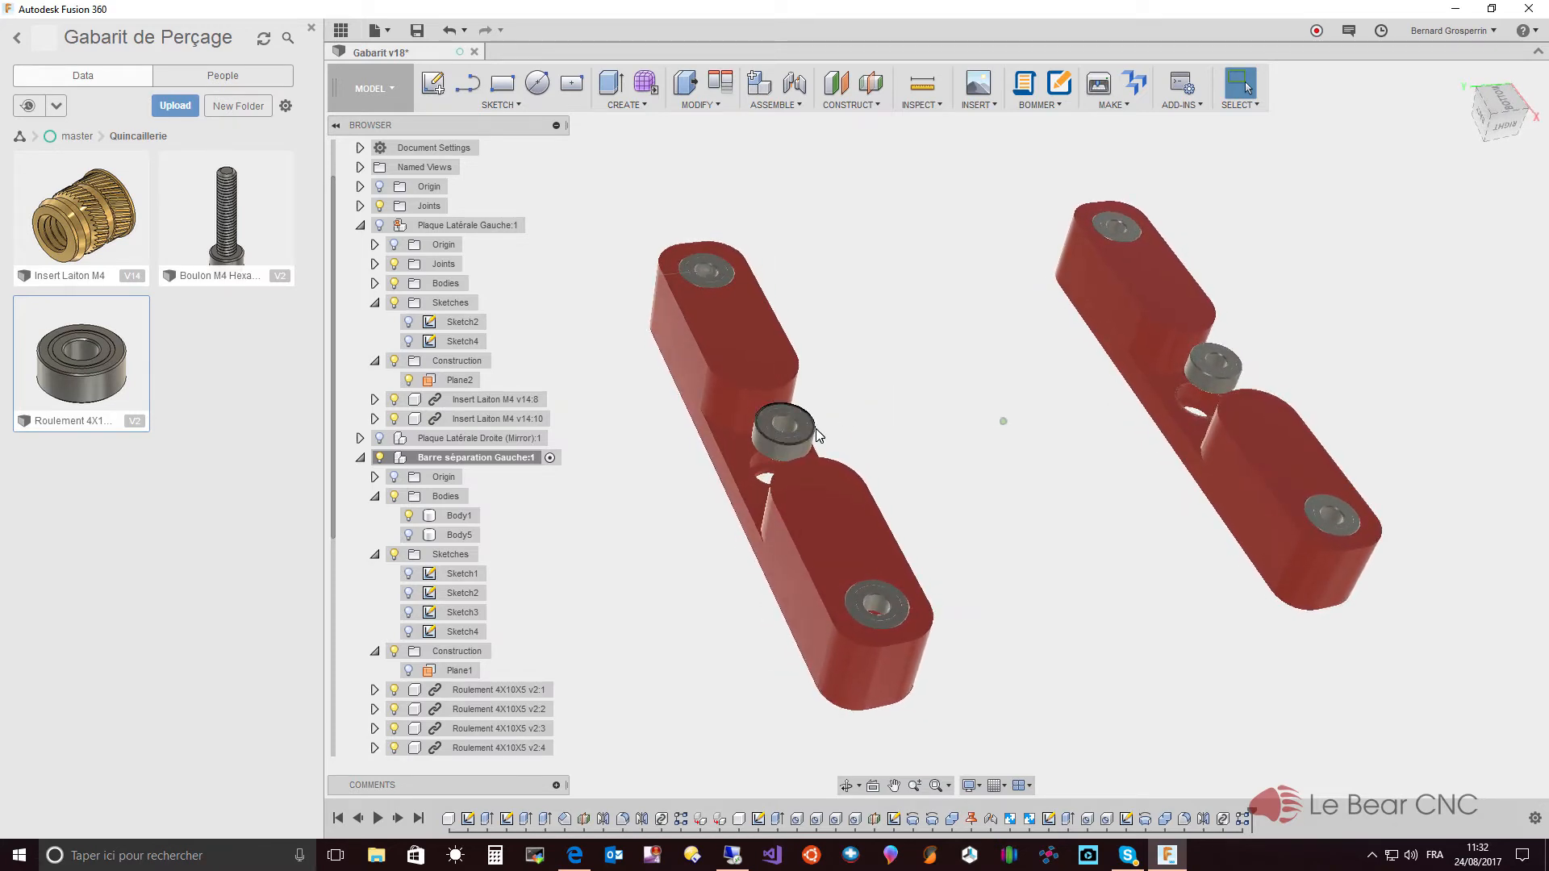
scroll(804, 433, up, 5)
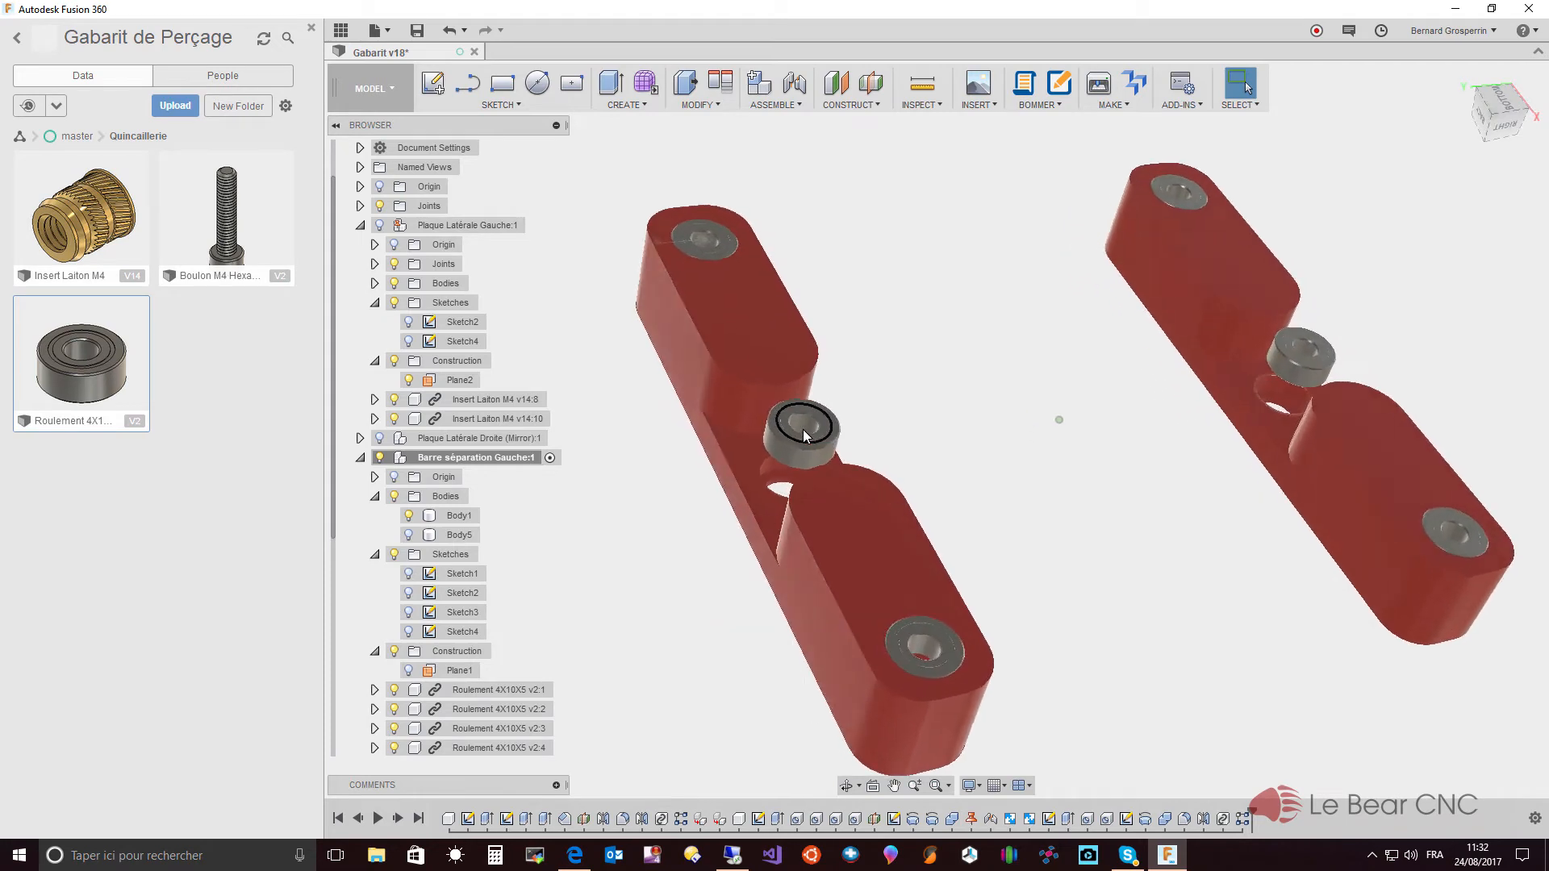
shift+middle_drag(806, 429, 845, 452)
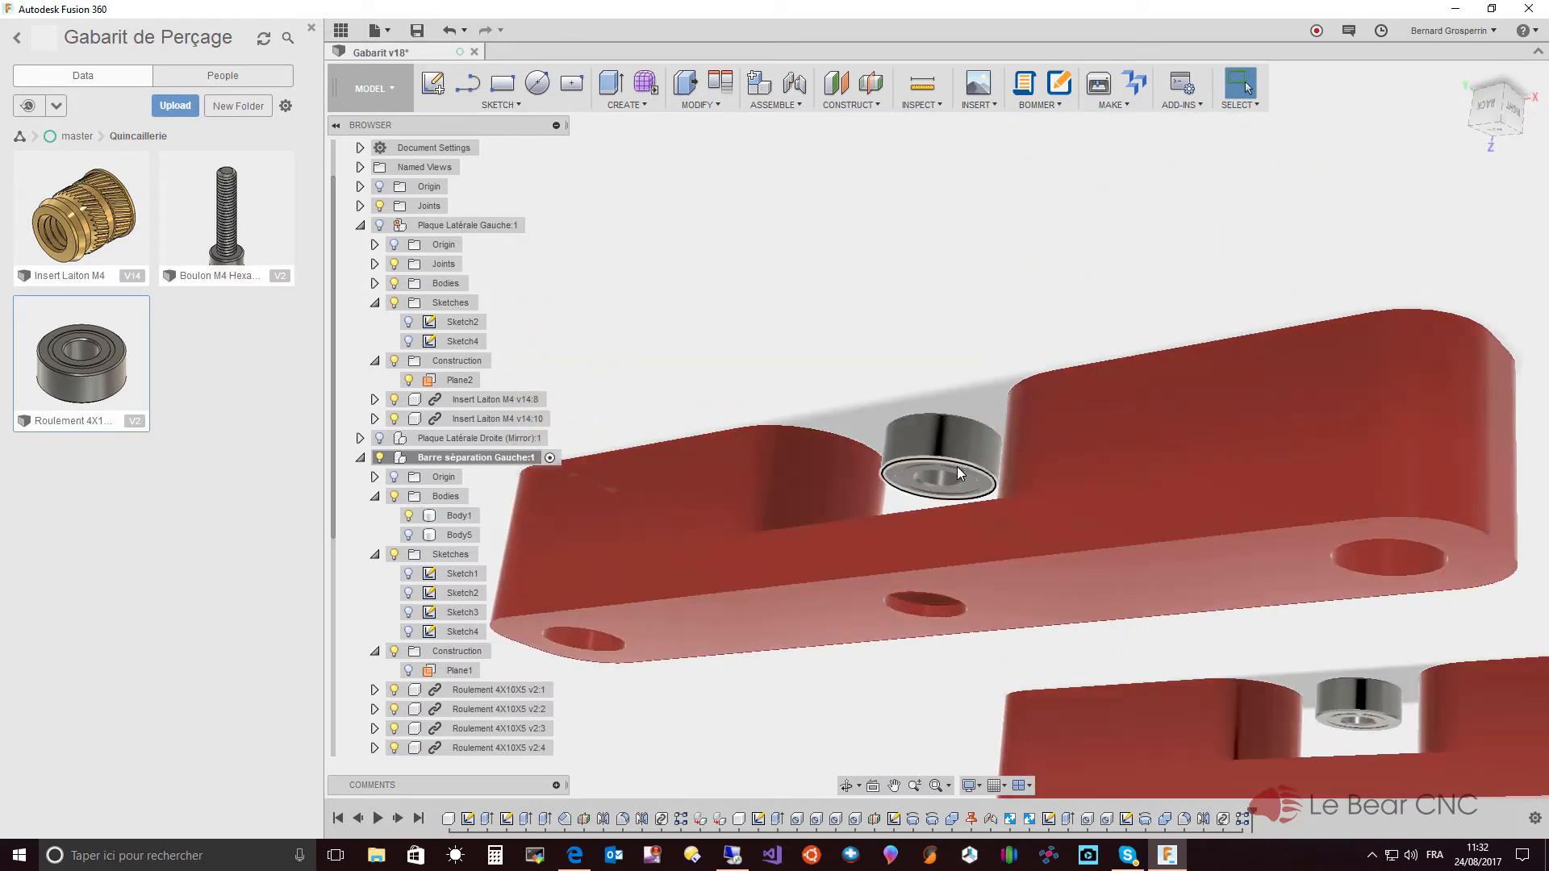
click(959, 474)
click(959, 471)
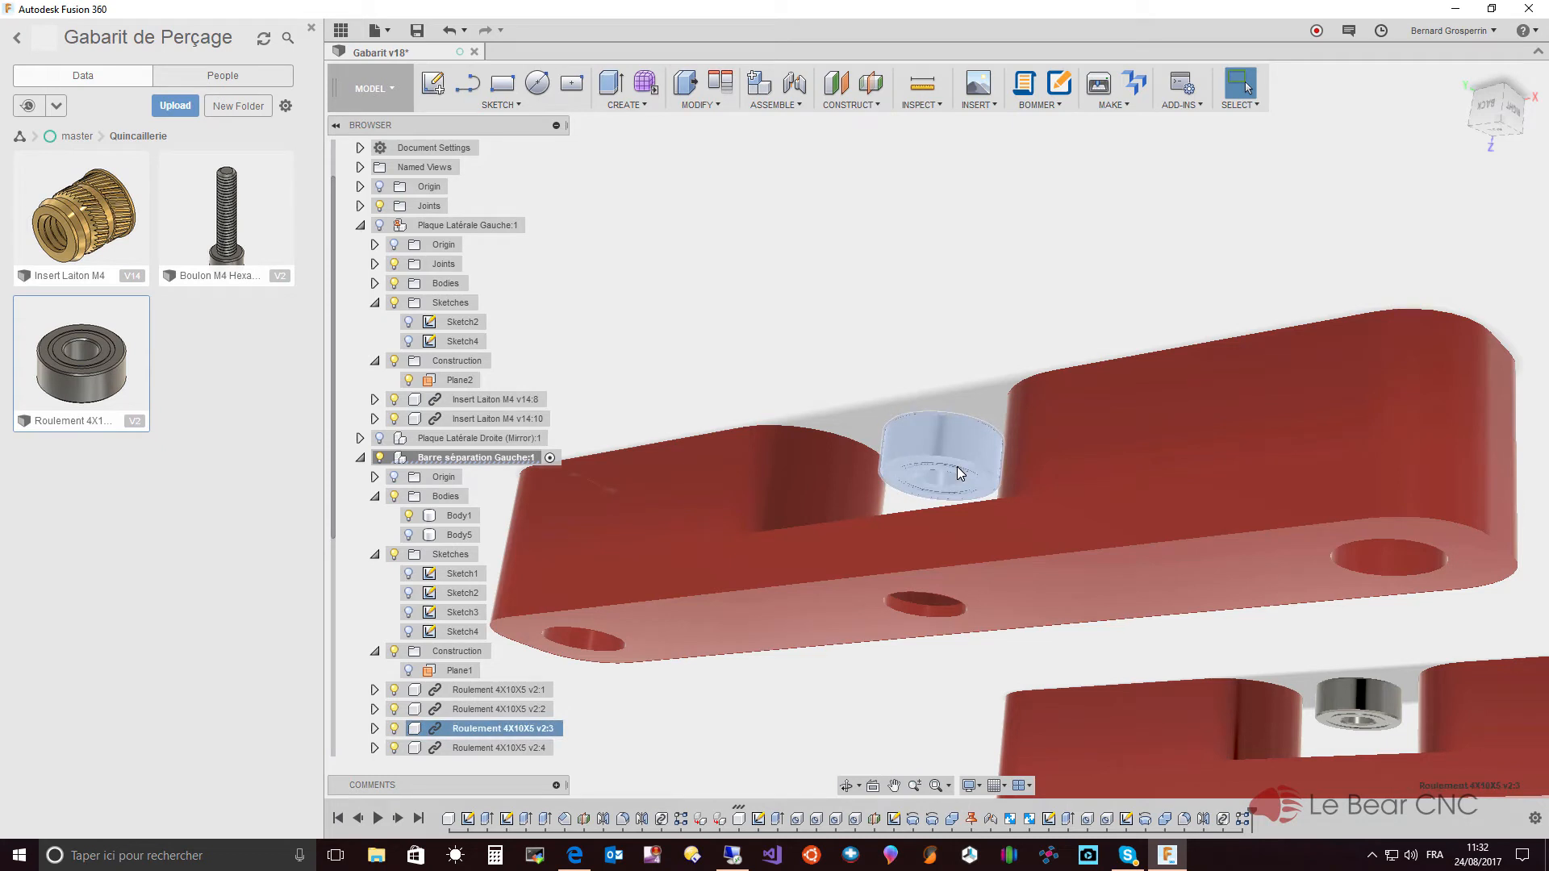
right_click(959, 474)
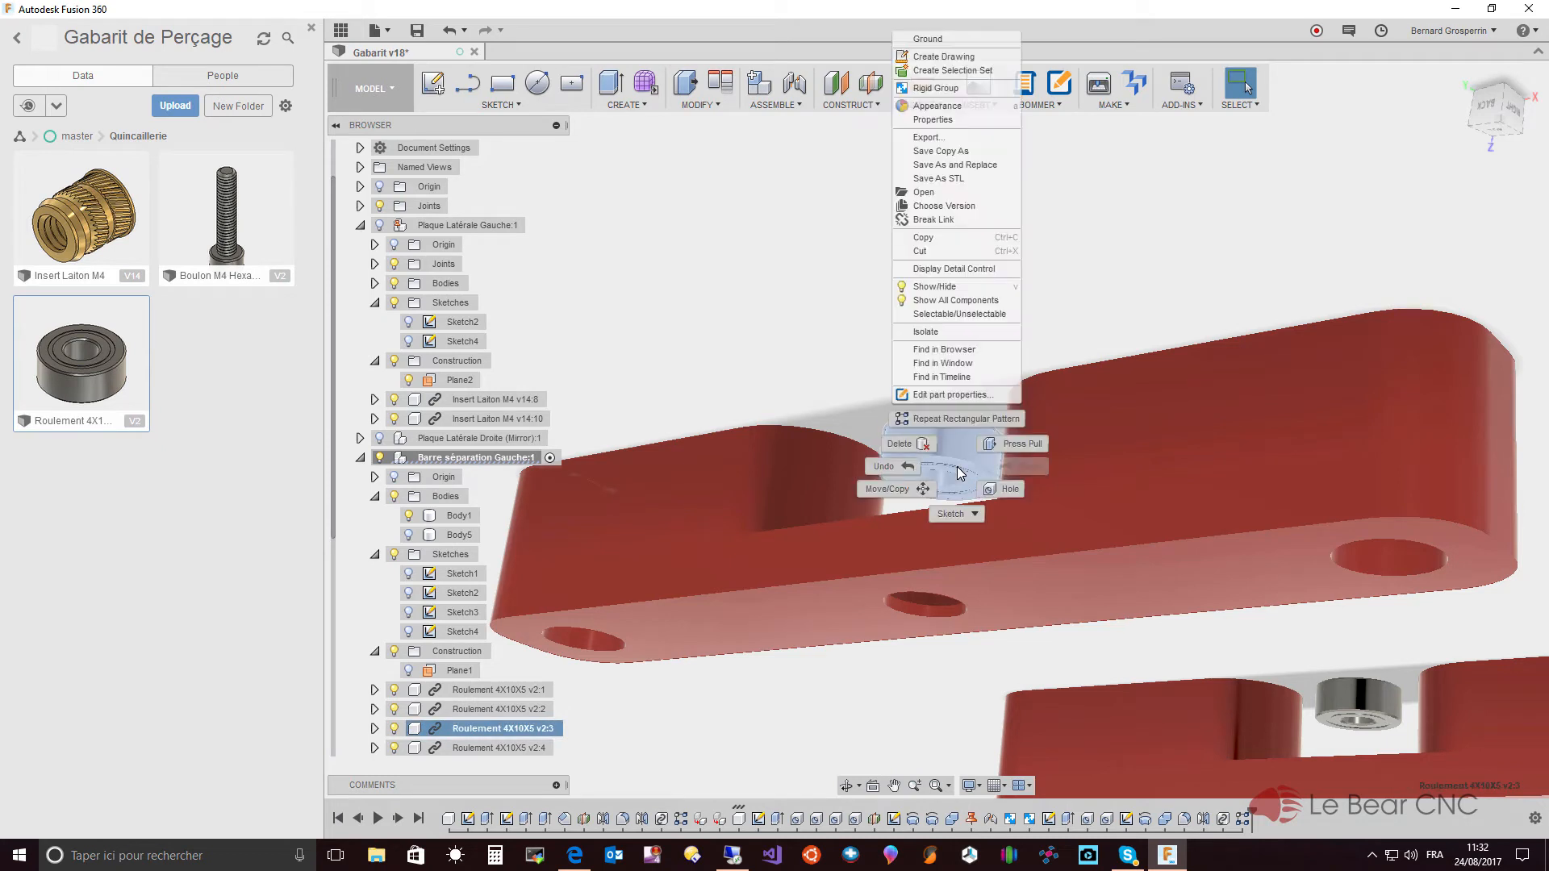
click(897, 489)
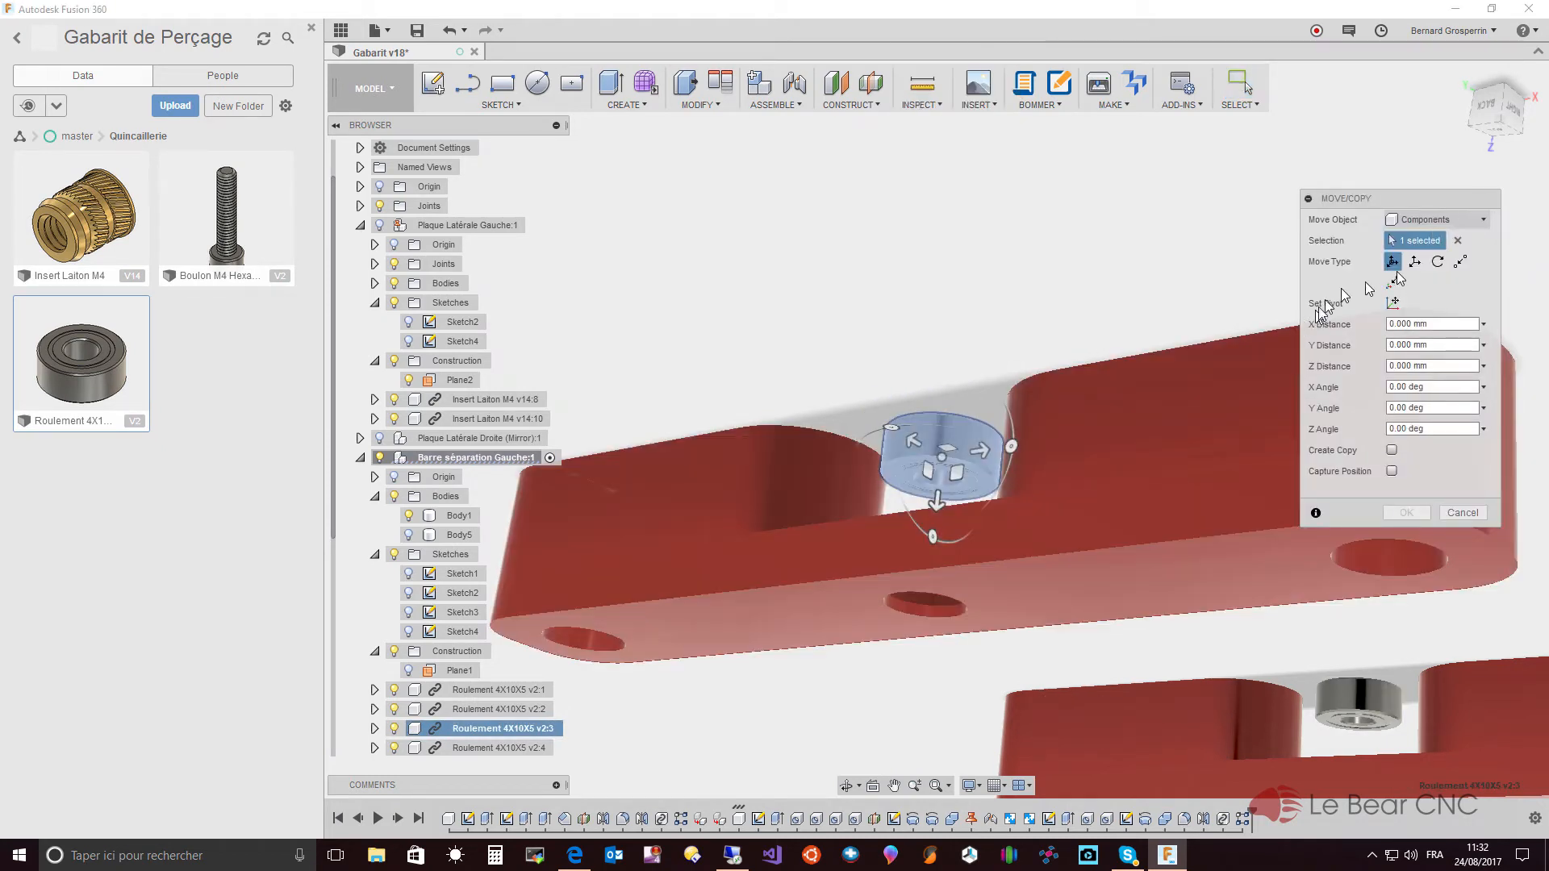
click(1460, 262)
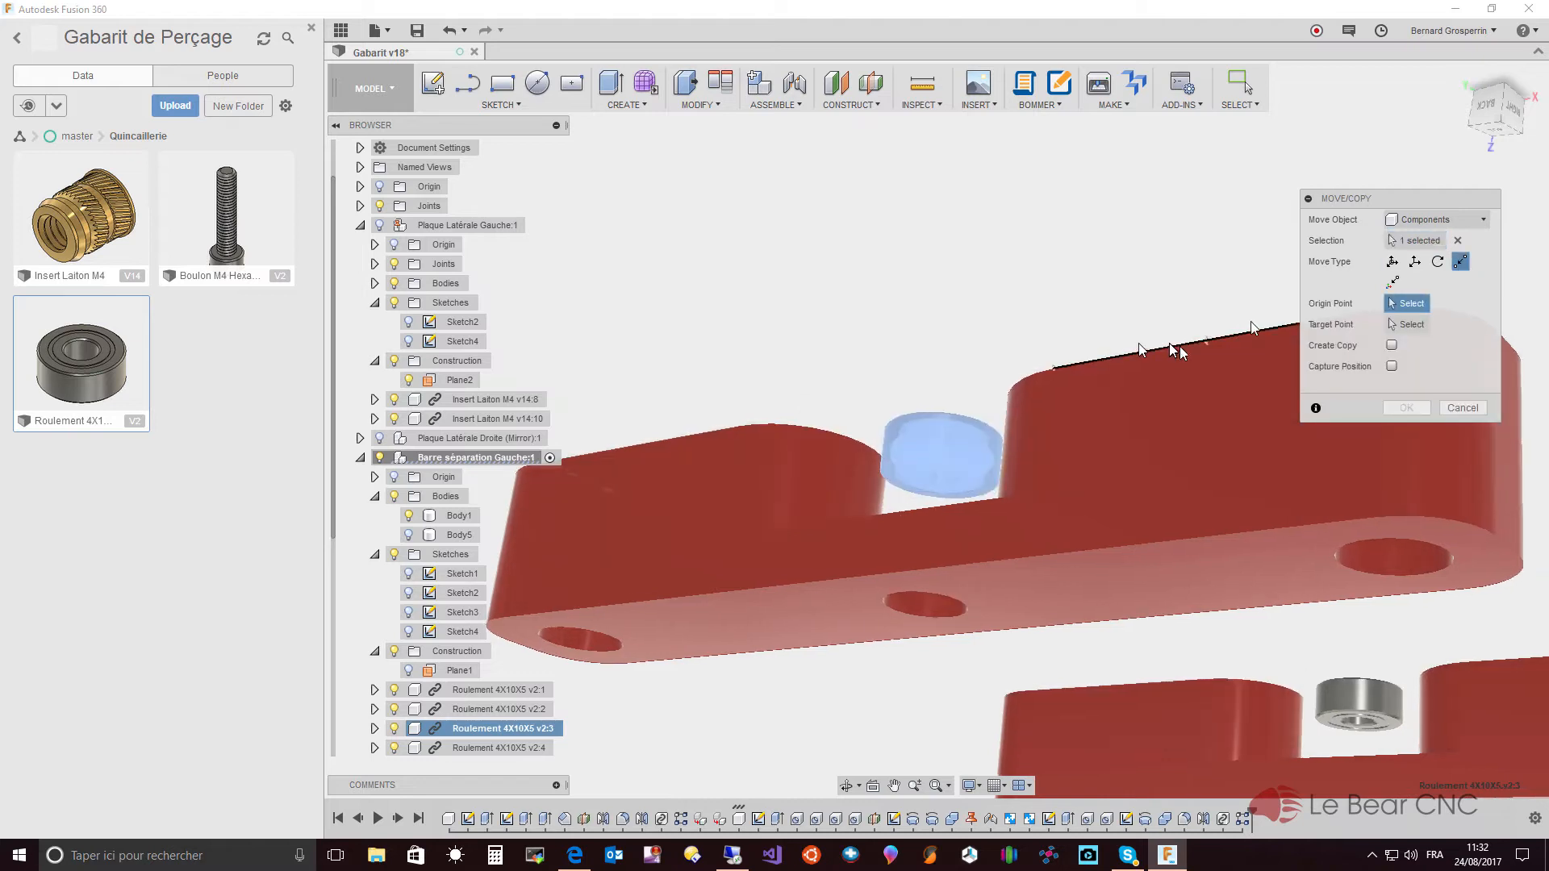
shift+middle_drag(1048, 484, 990, 444)
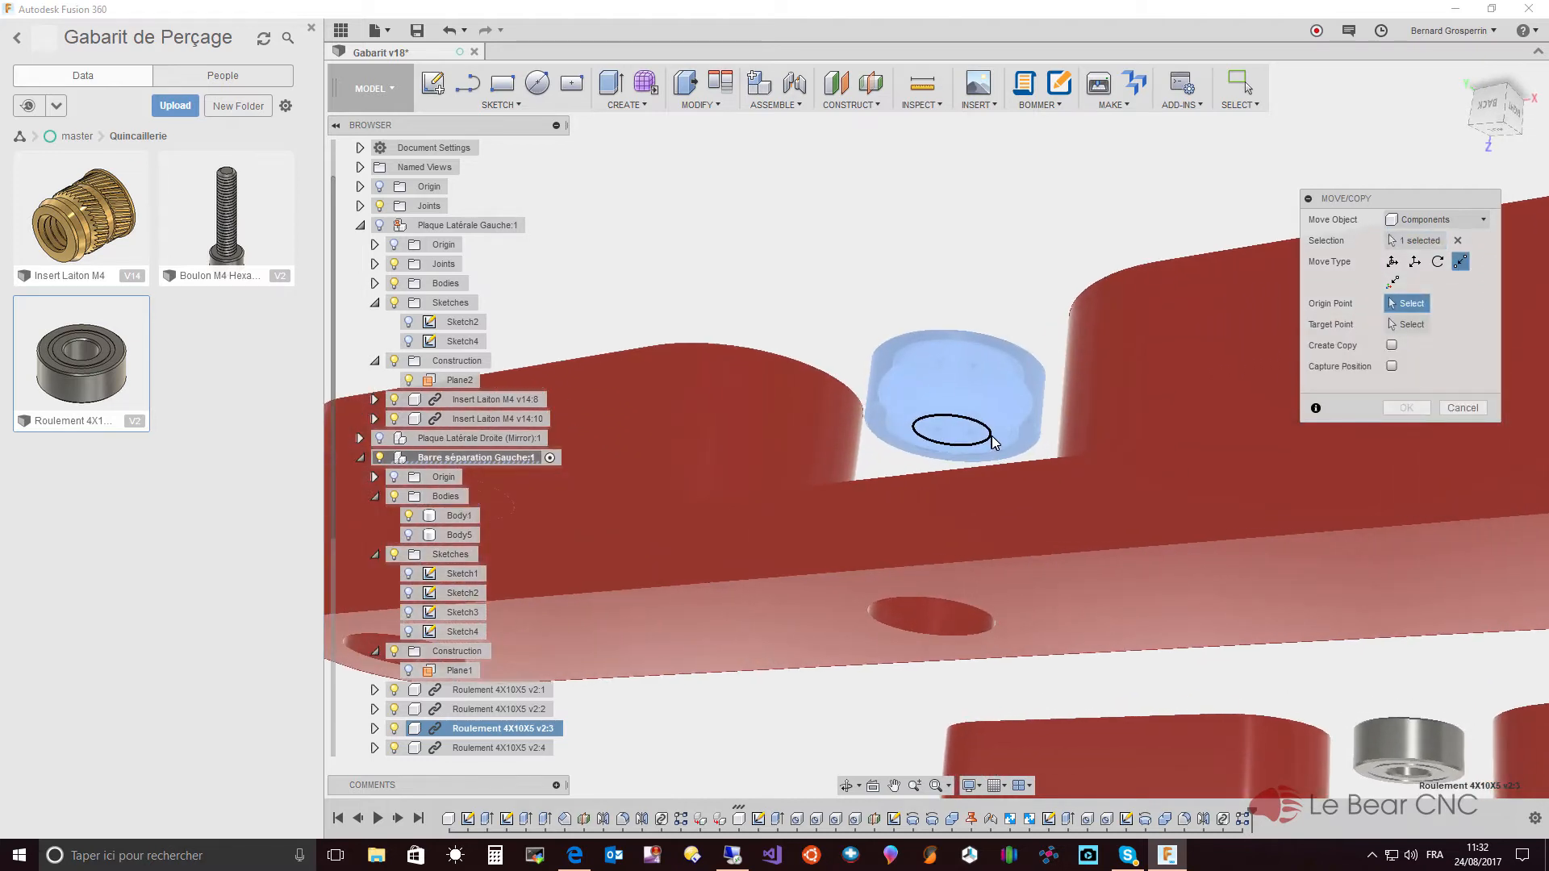
scroll(997, 444, up, 4)
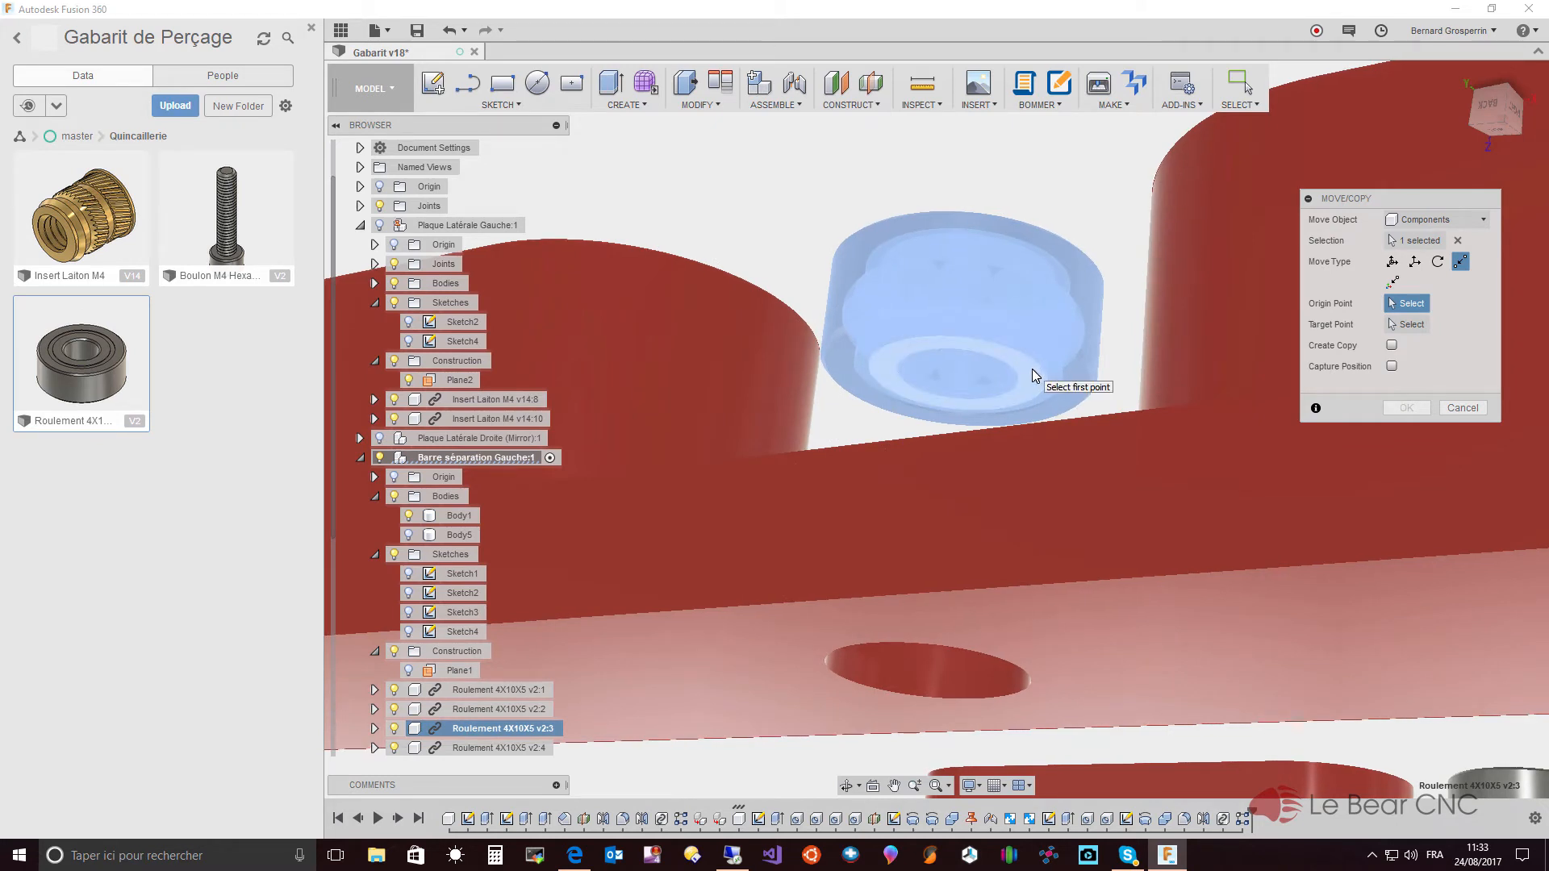
shift+middle_drag(1033, 369, 778, 172)
click(1018, 348)
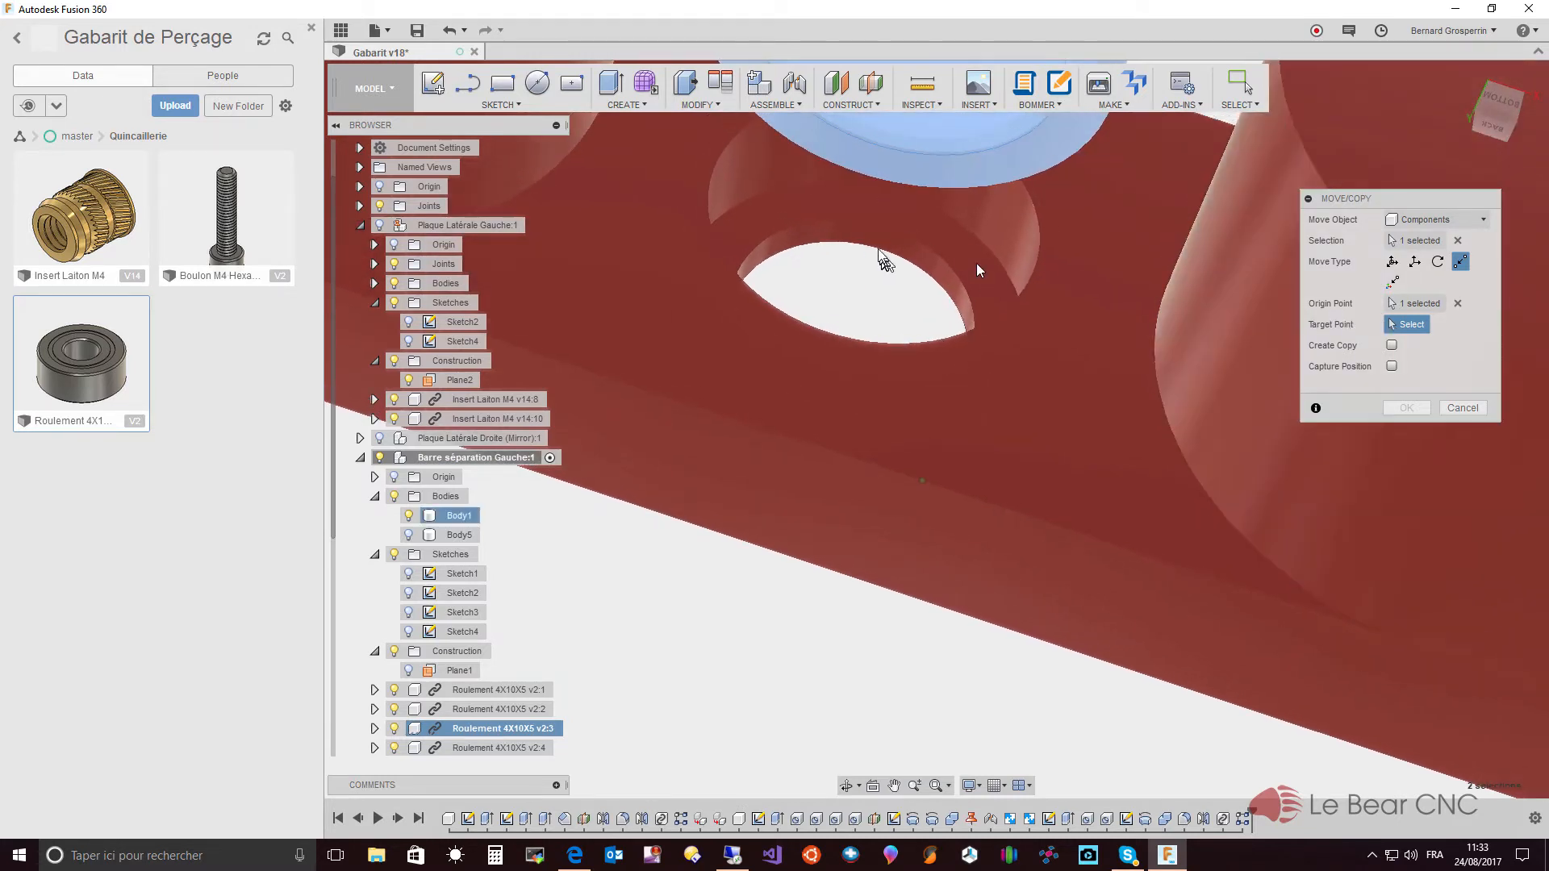
click(859, 231)
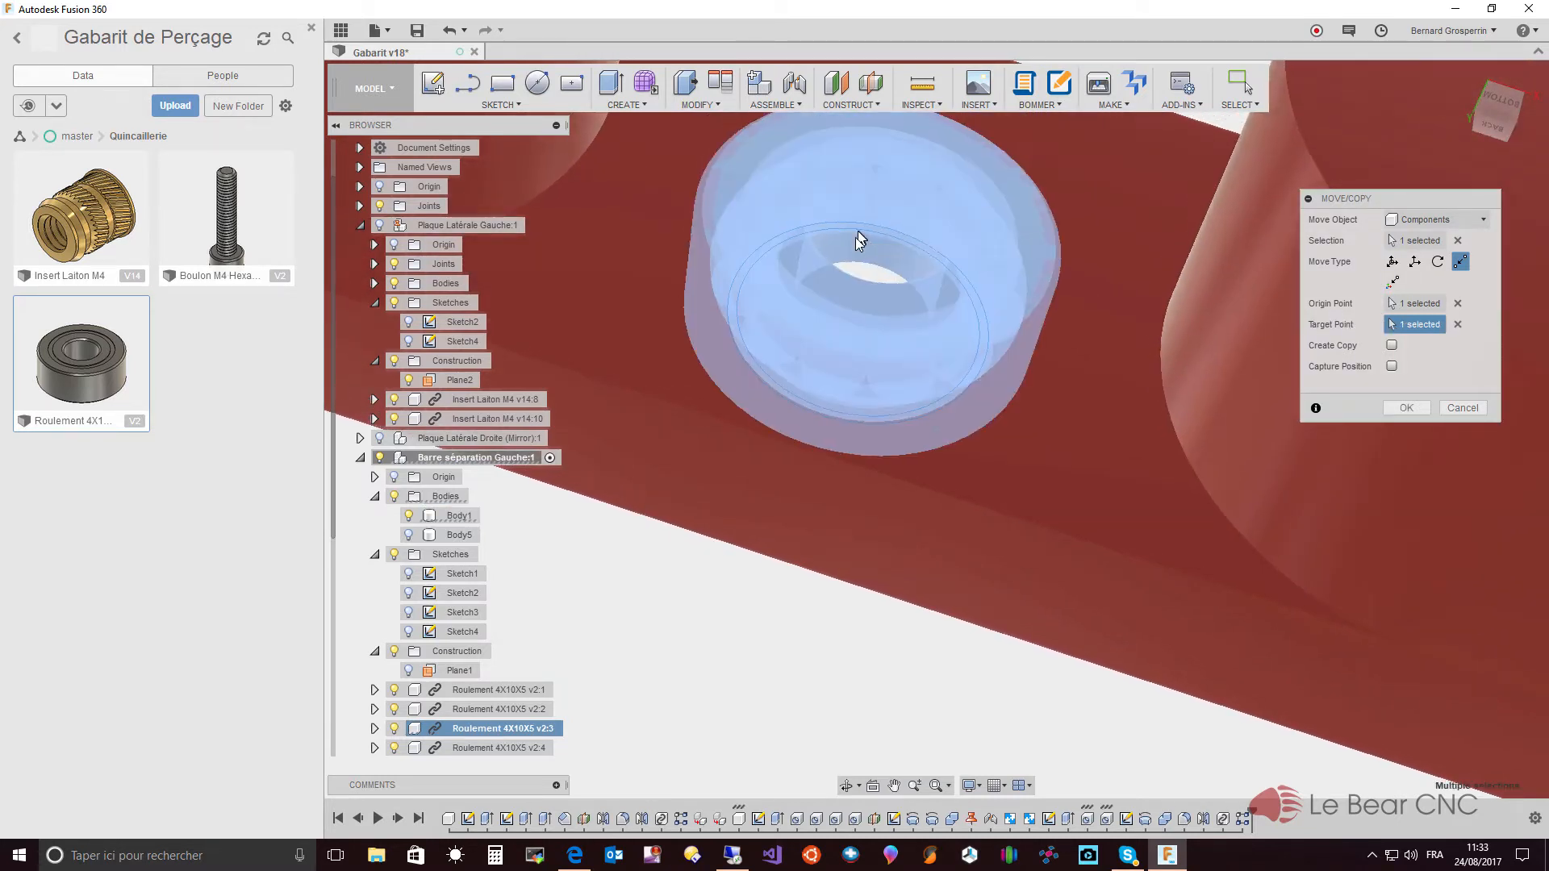
shift+middle_drag(855, 237, 1241, 515)
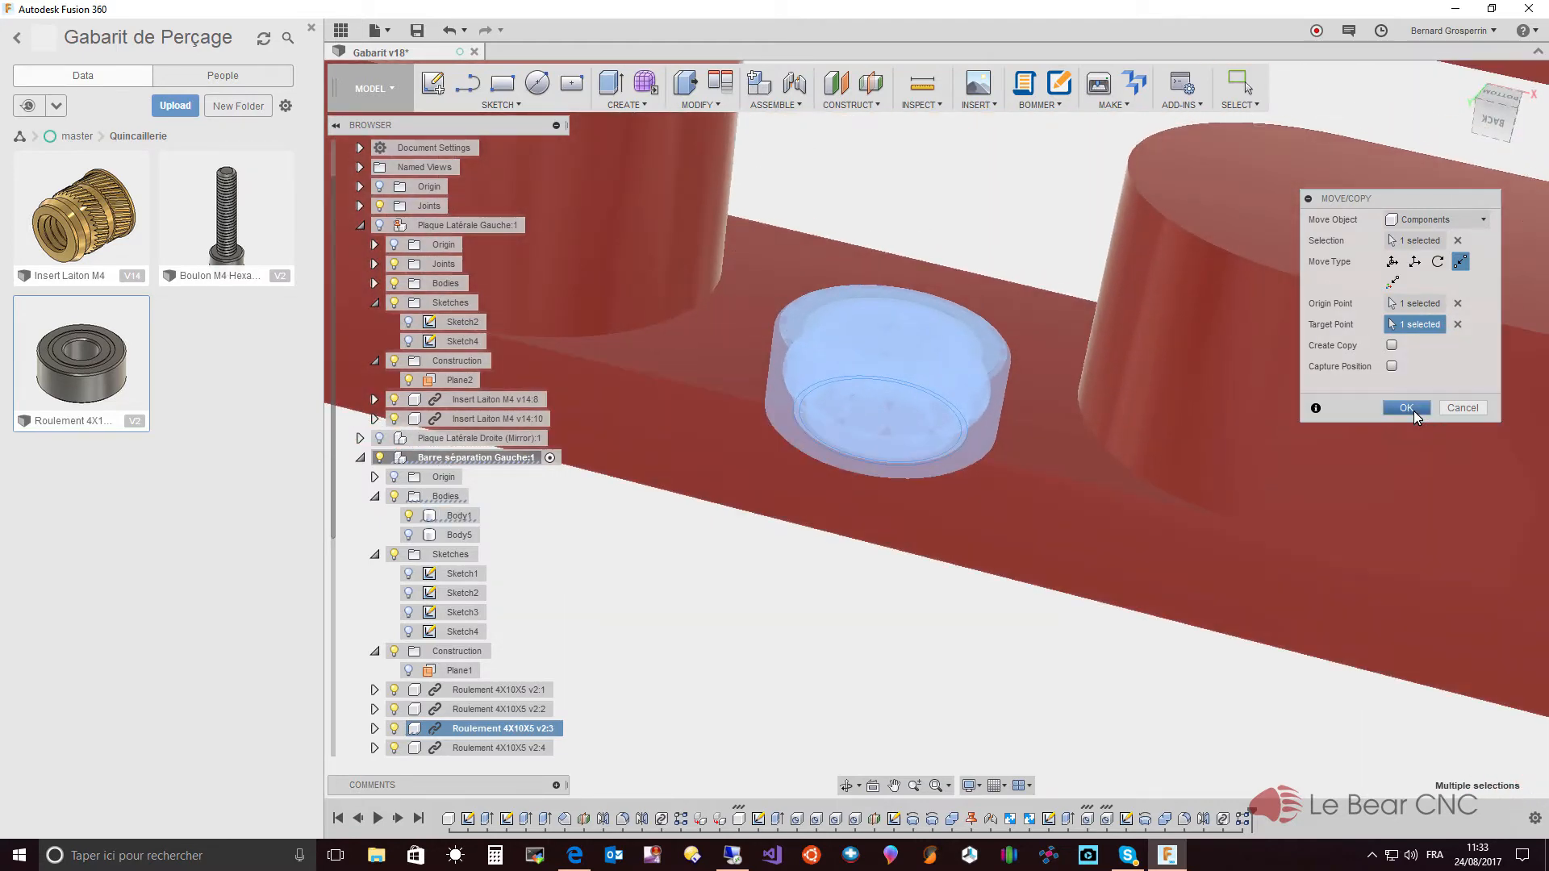
click(1412, 409)
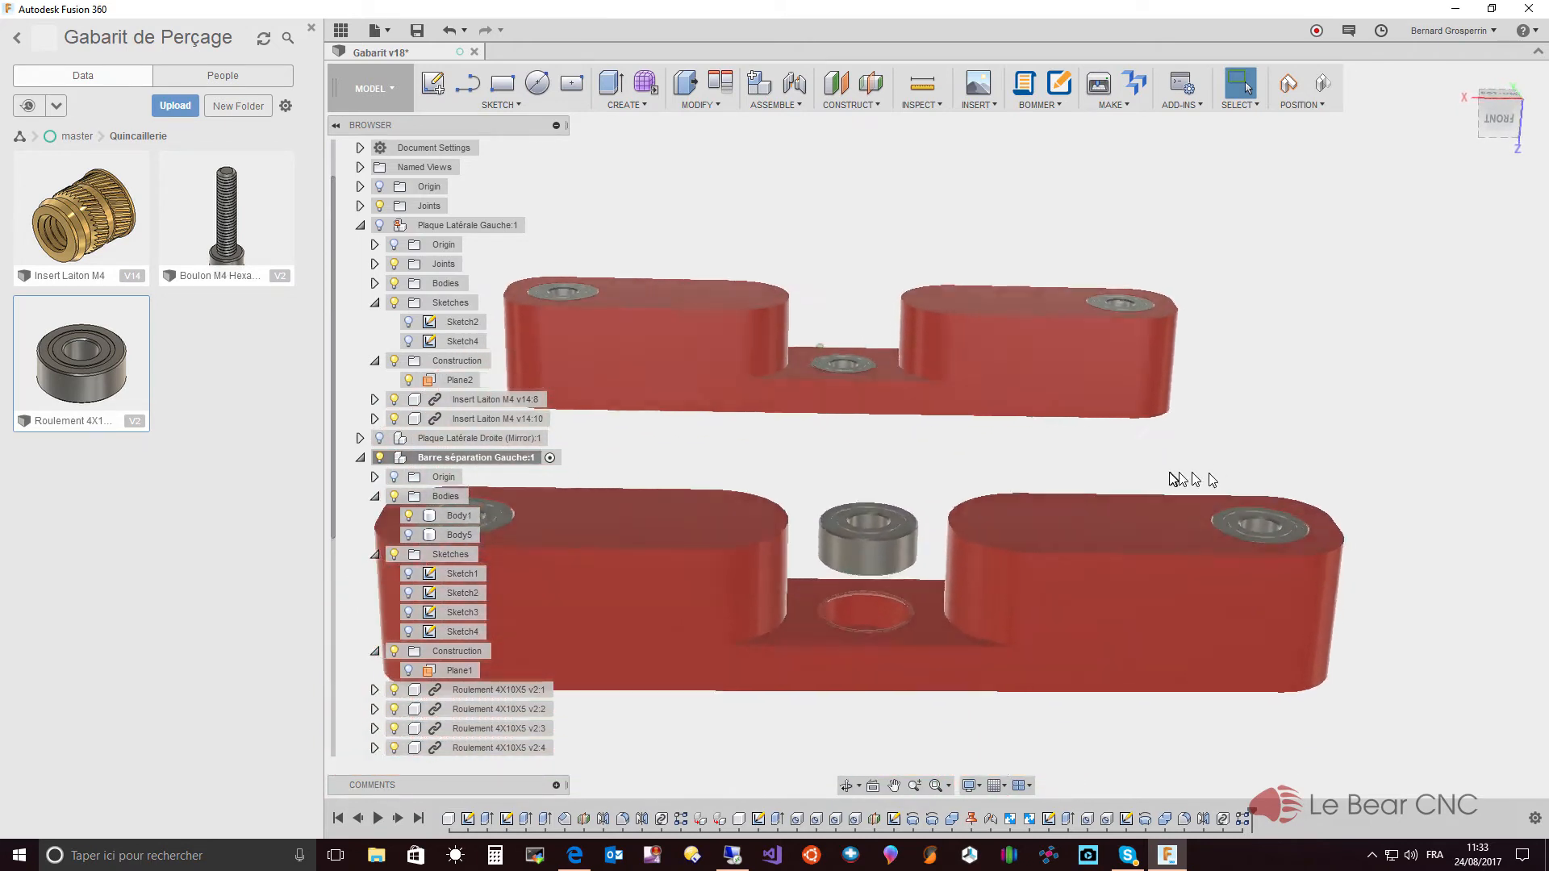
- Move the mirrored right bar's middle bearing point to point, from its lower circular edge centre into that bar's recessed middle hole
click(869, 379)
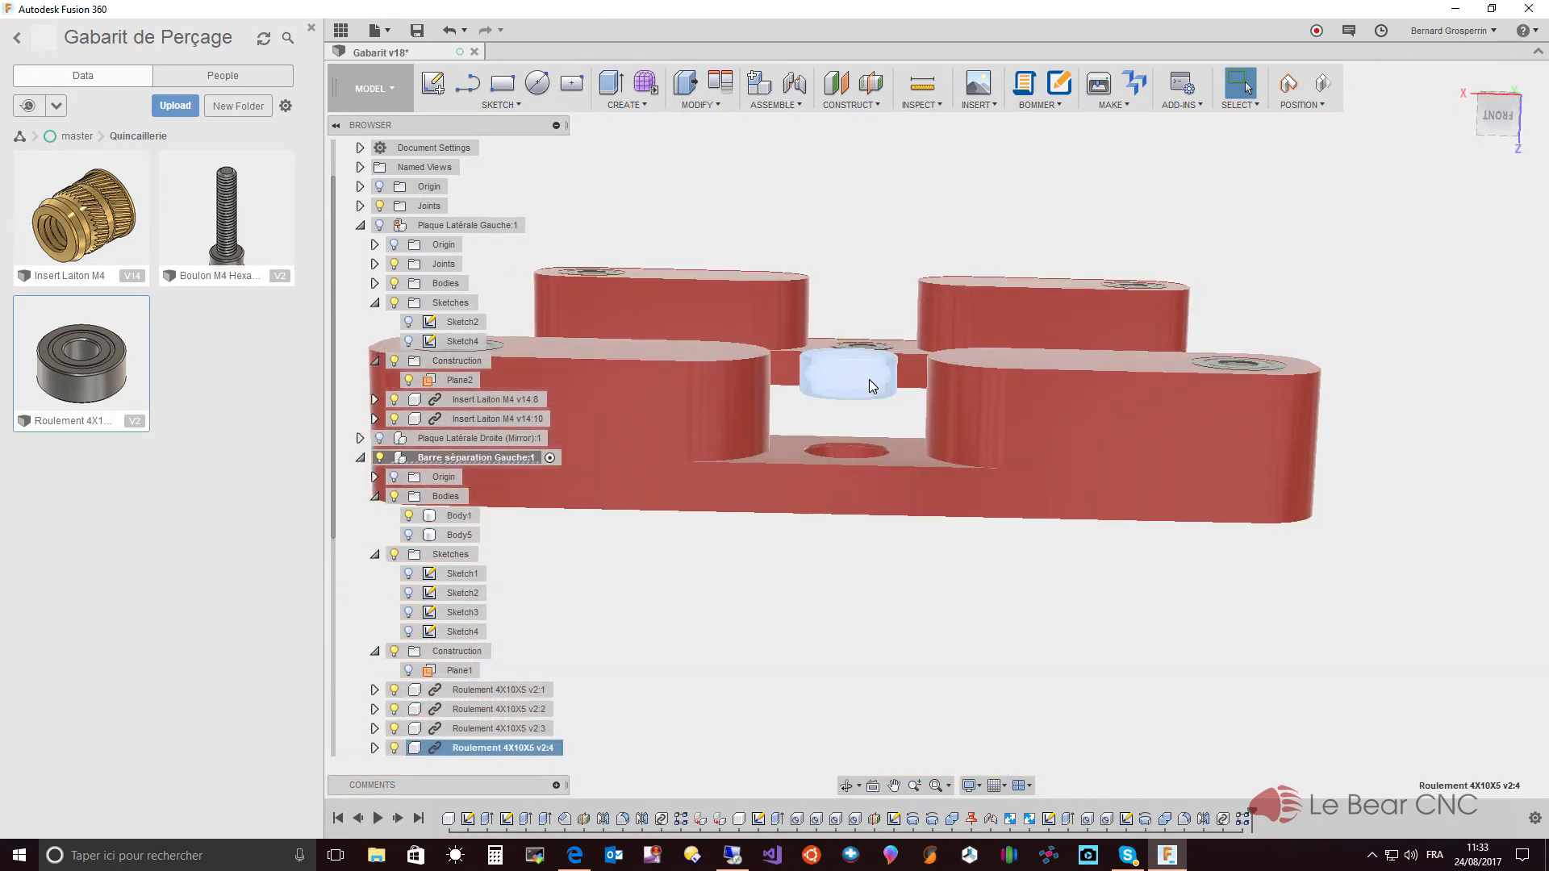
right_click(869, 379)
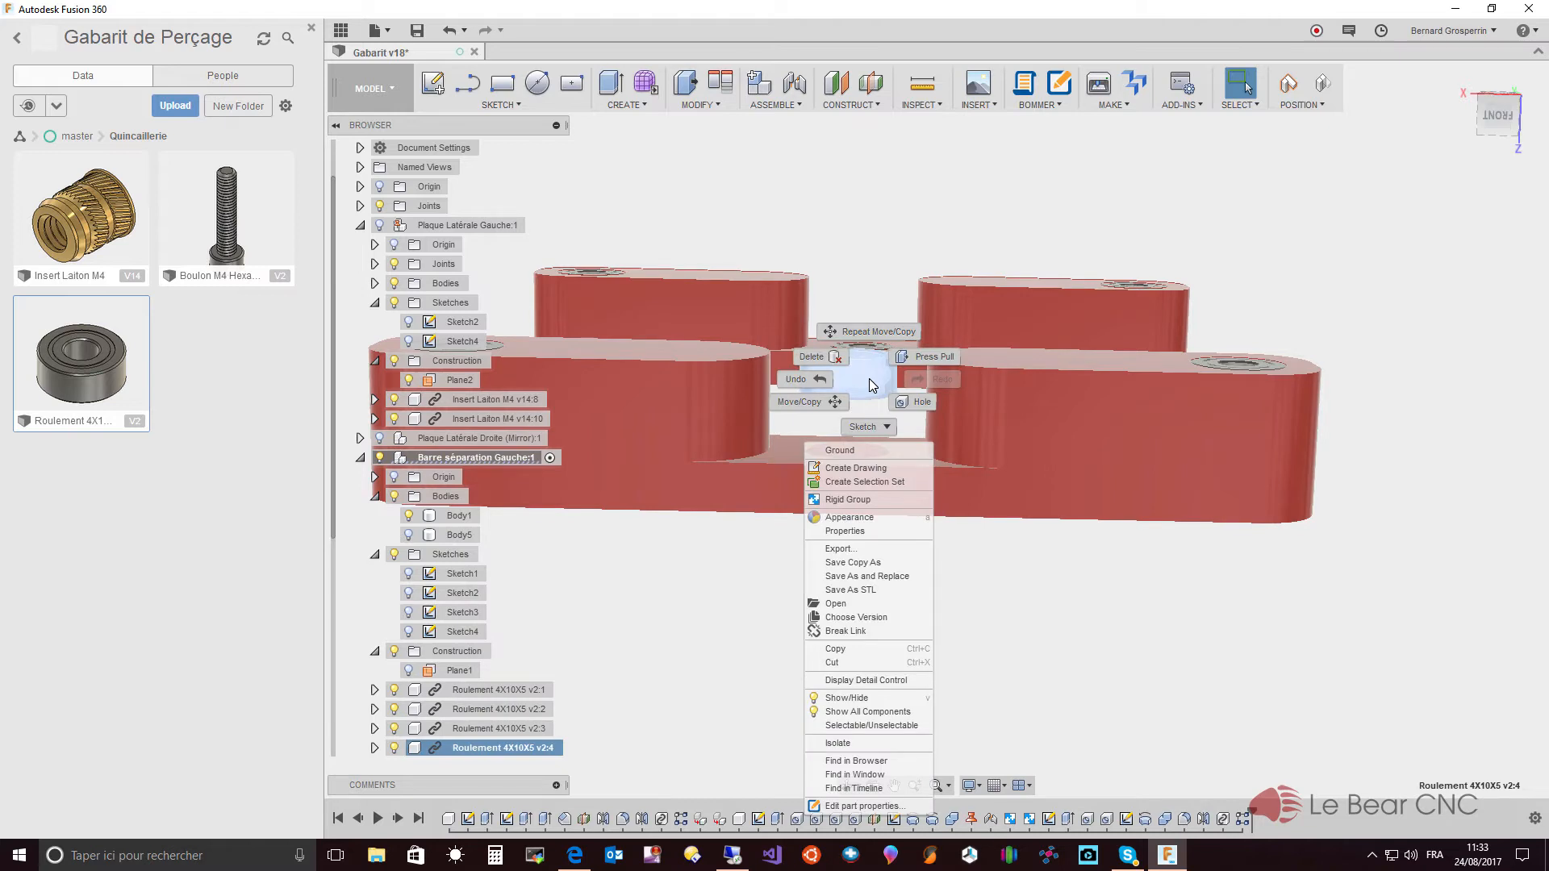
click(822, 402)
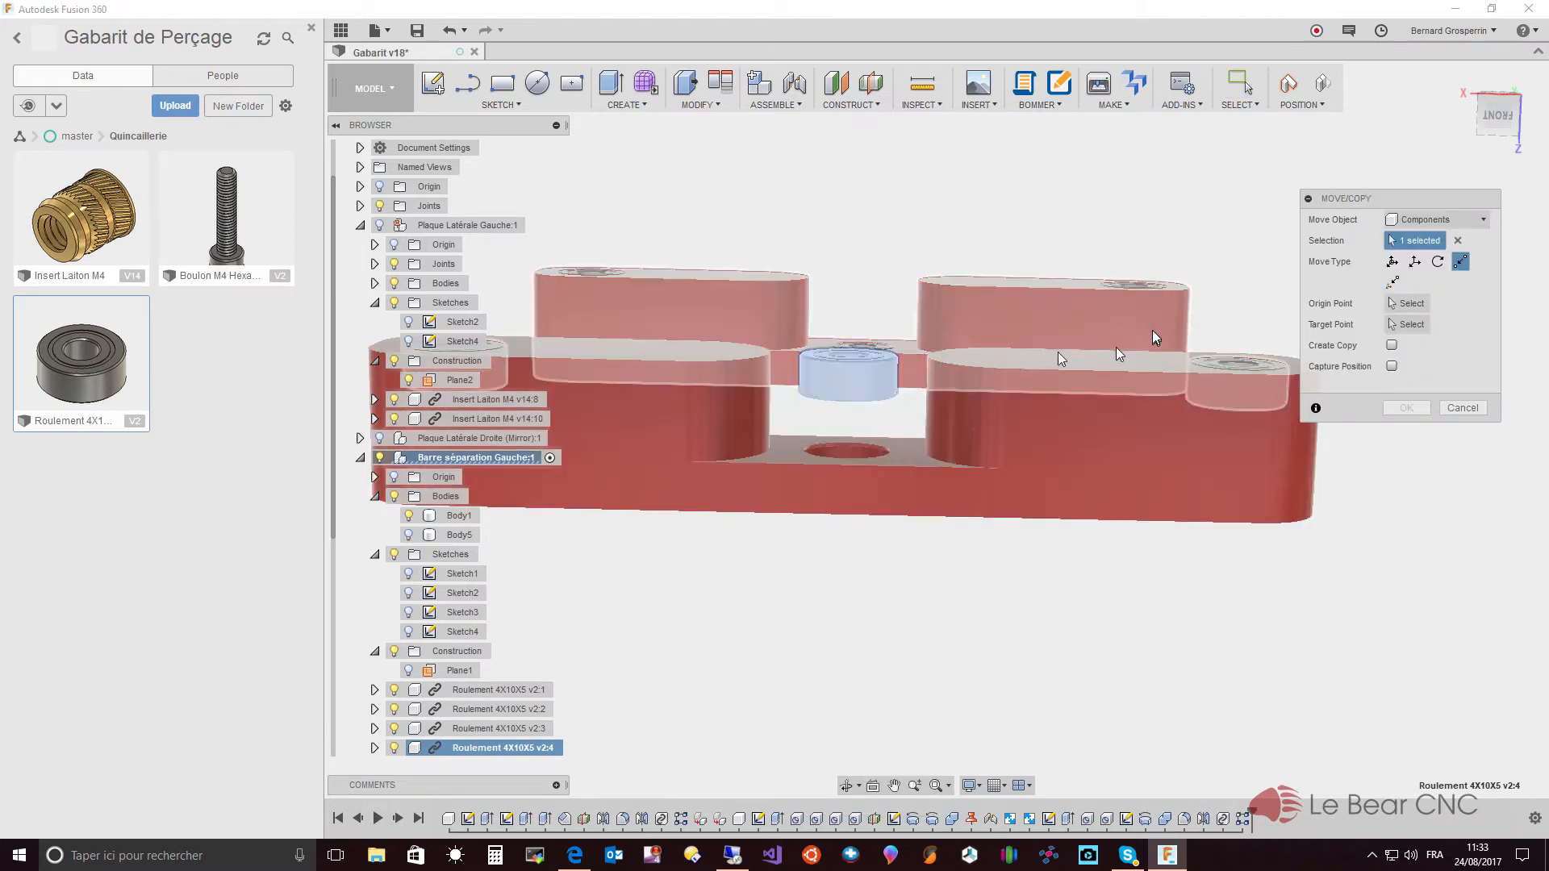
shift+middle_drag(1154, 317, 944, 365)
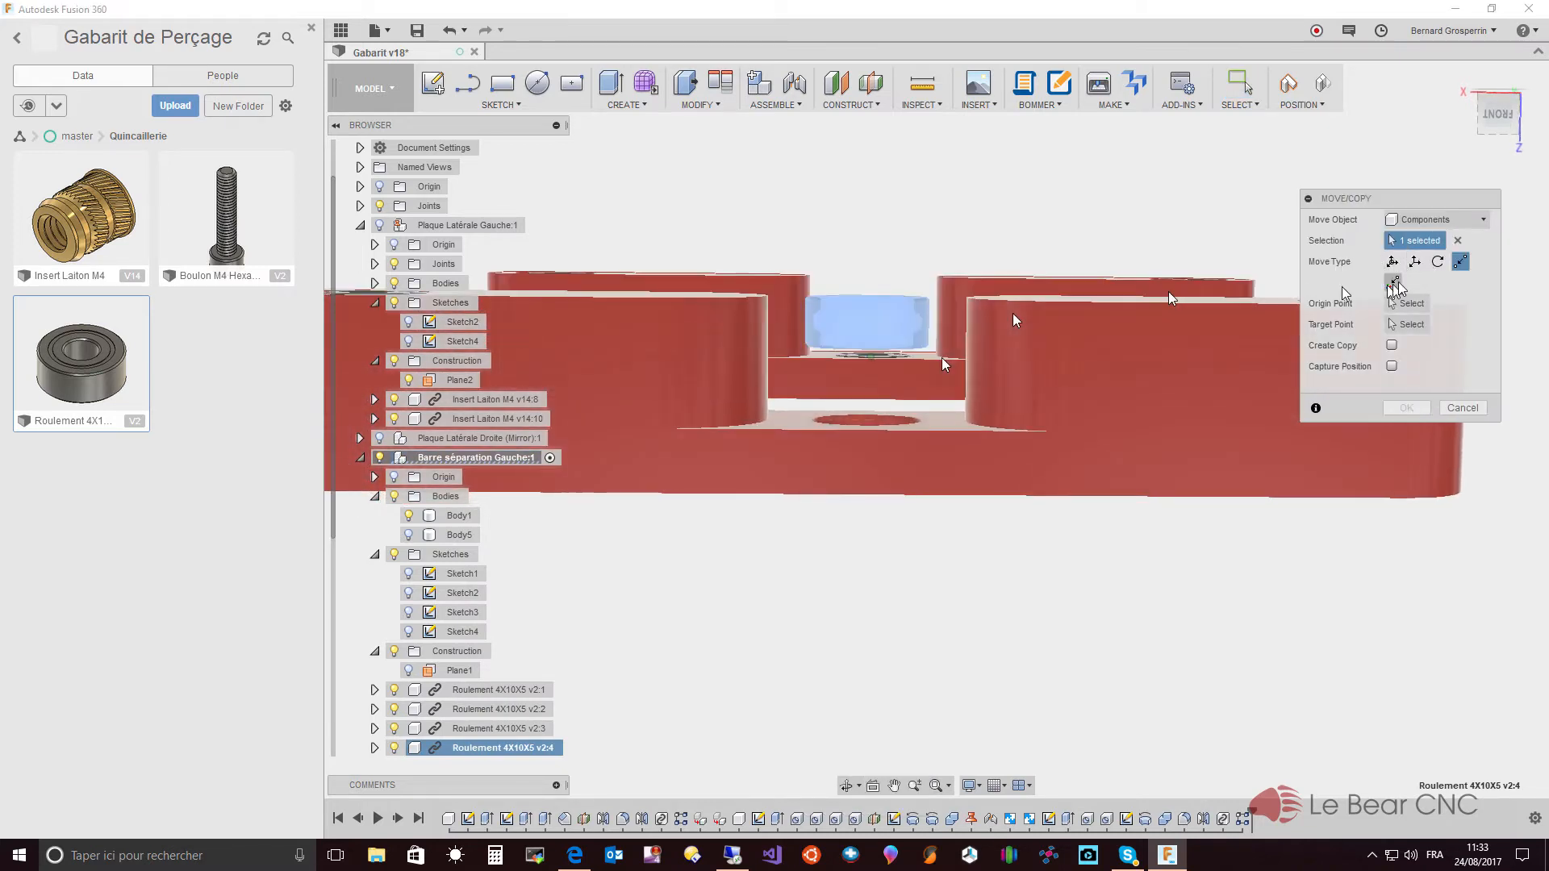
click(1414, 304)
scroll(896, 319, up, 6)
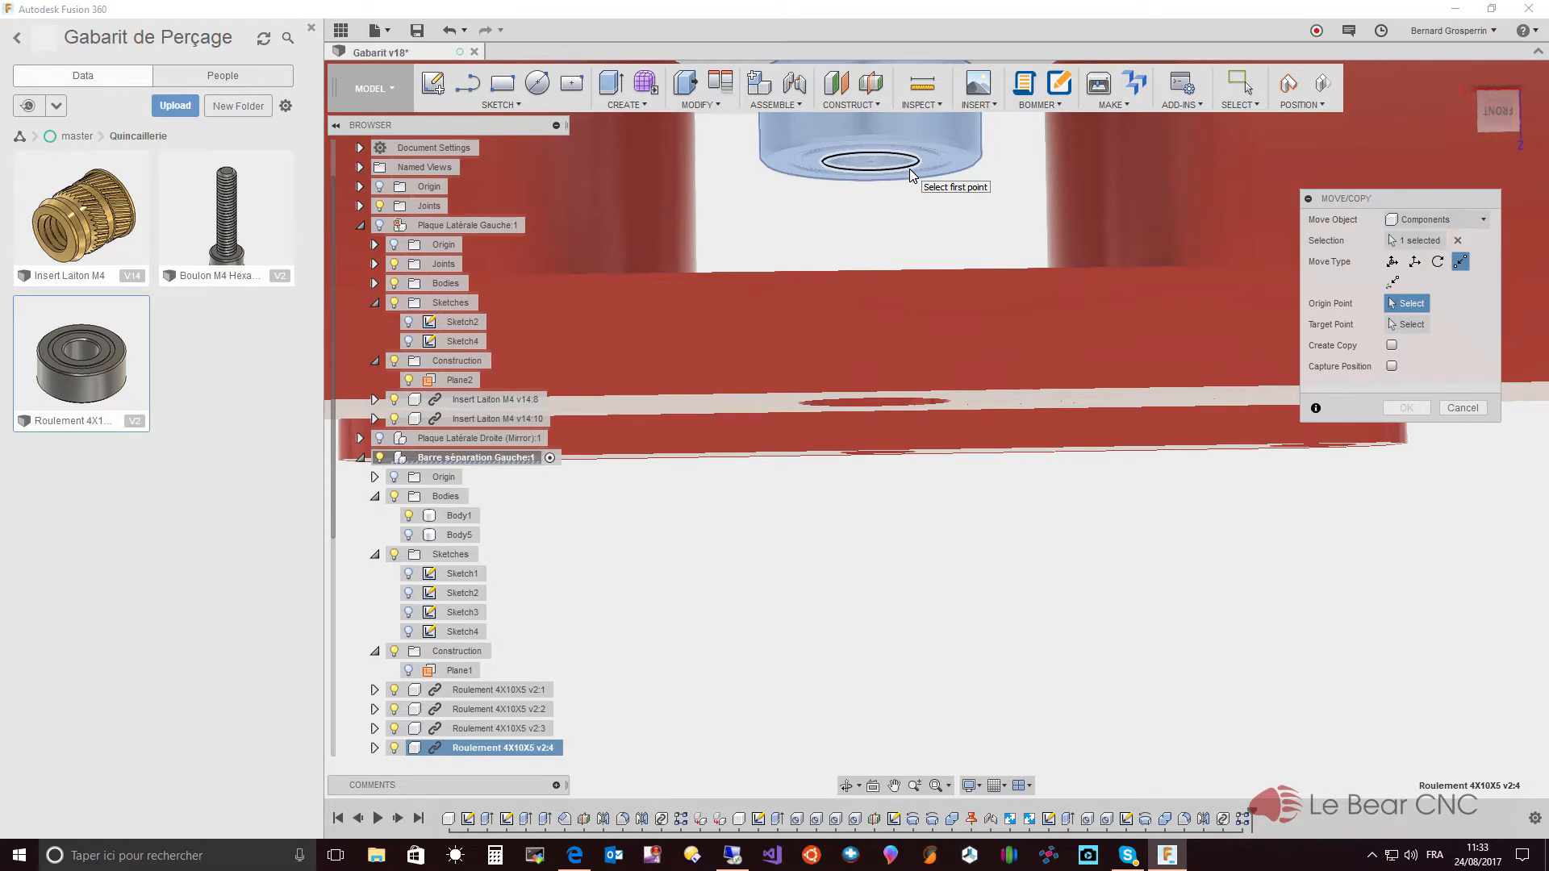
click(912, 176)
shift+middle_drag(911, 176, 892, 298)
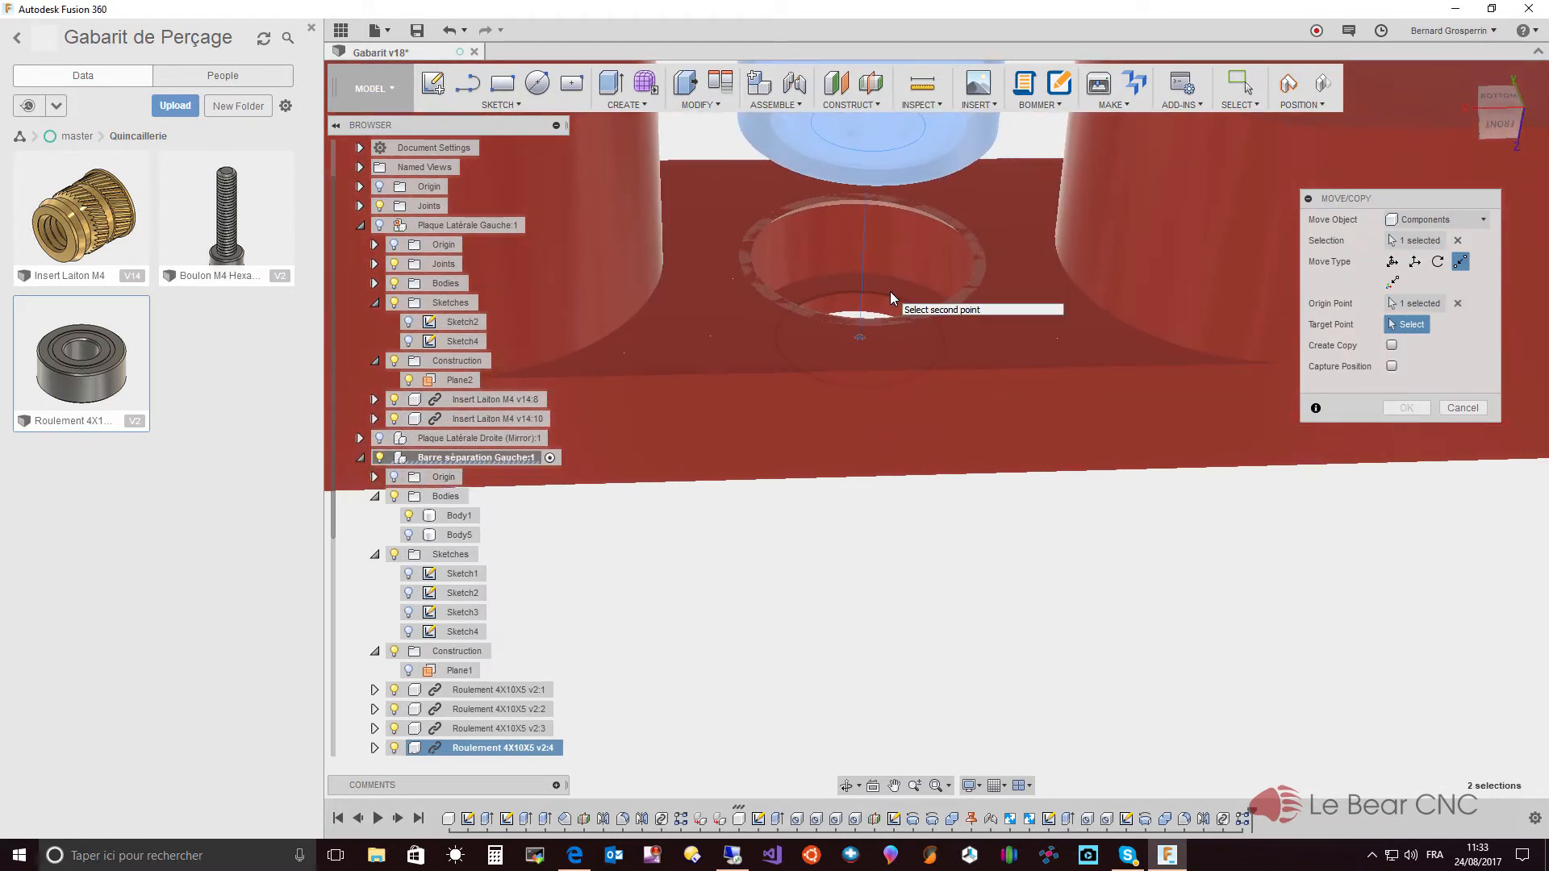
click(891, 298)
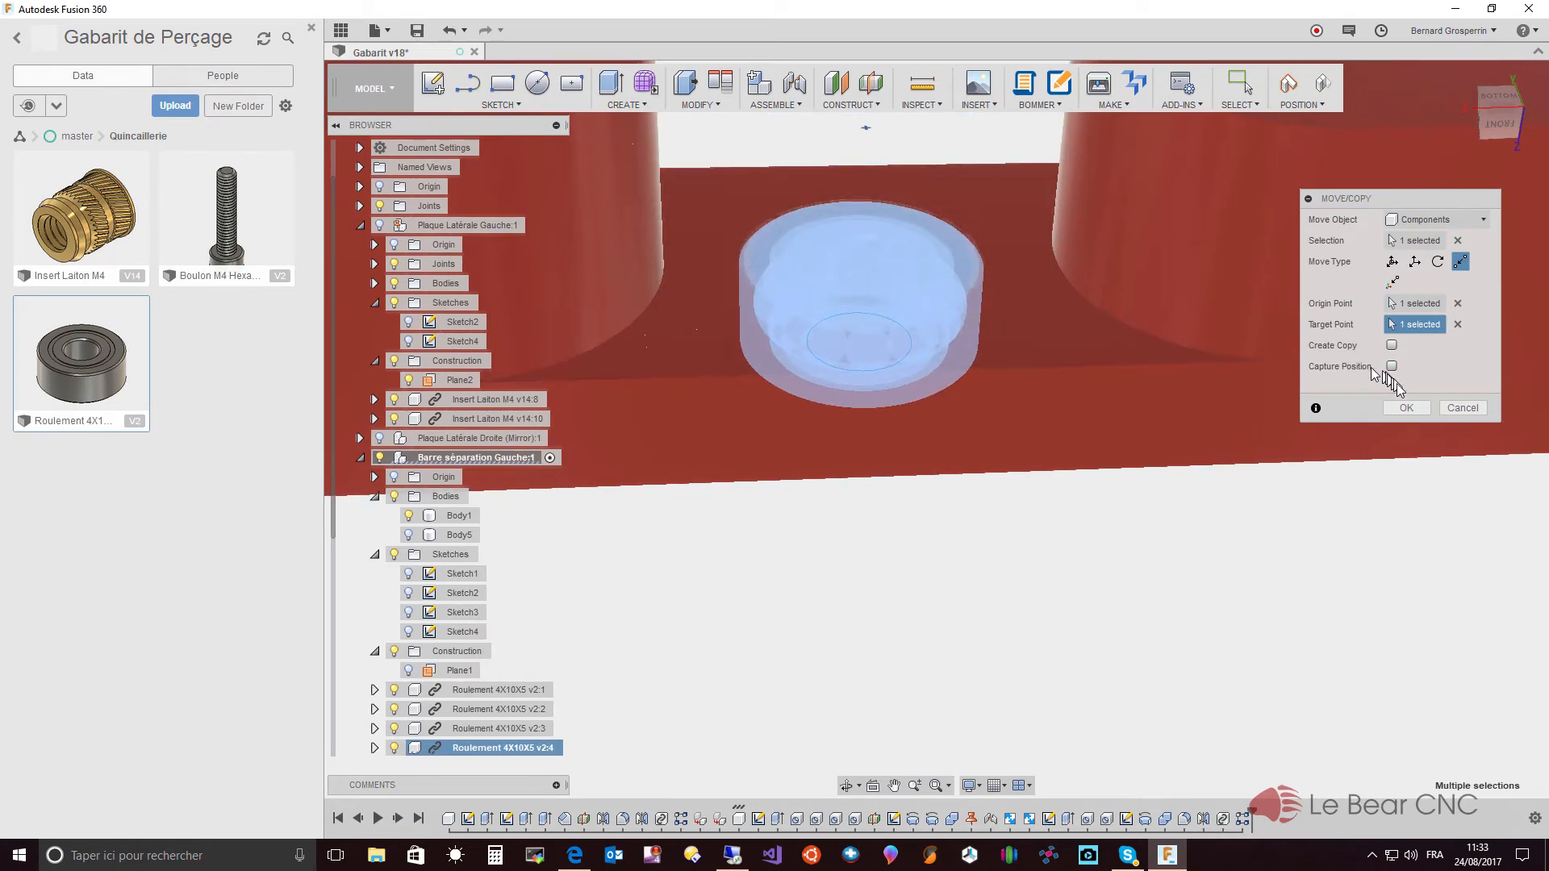
click(1406, 408)
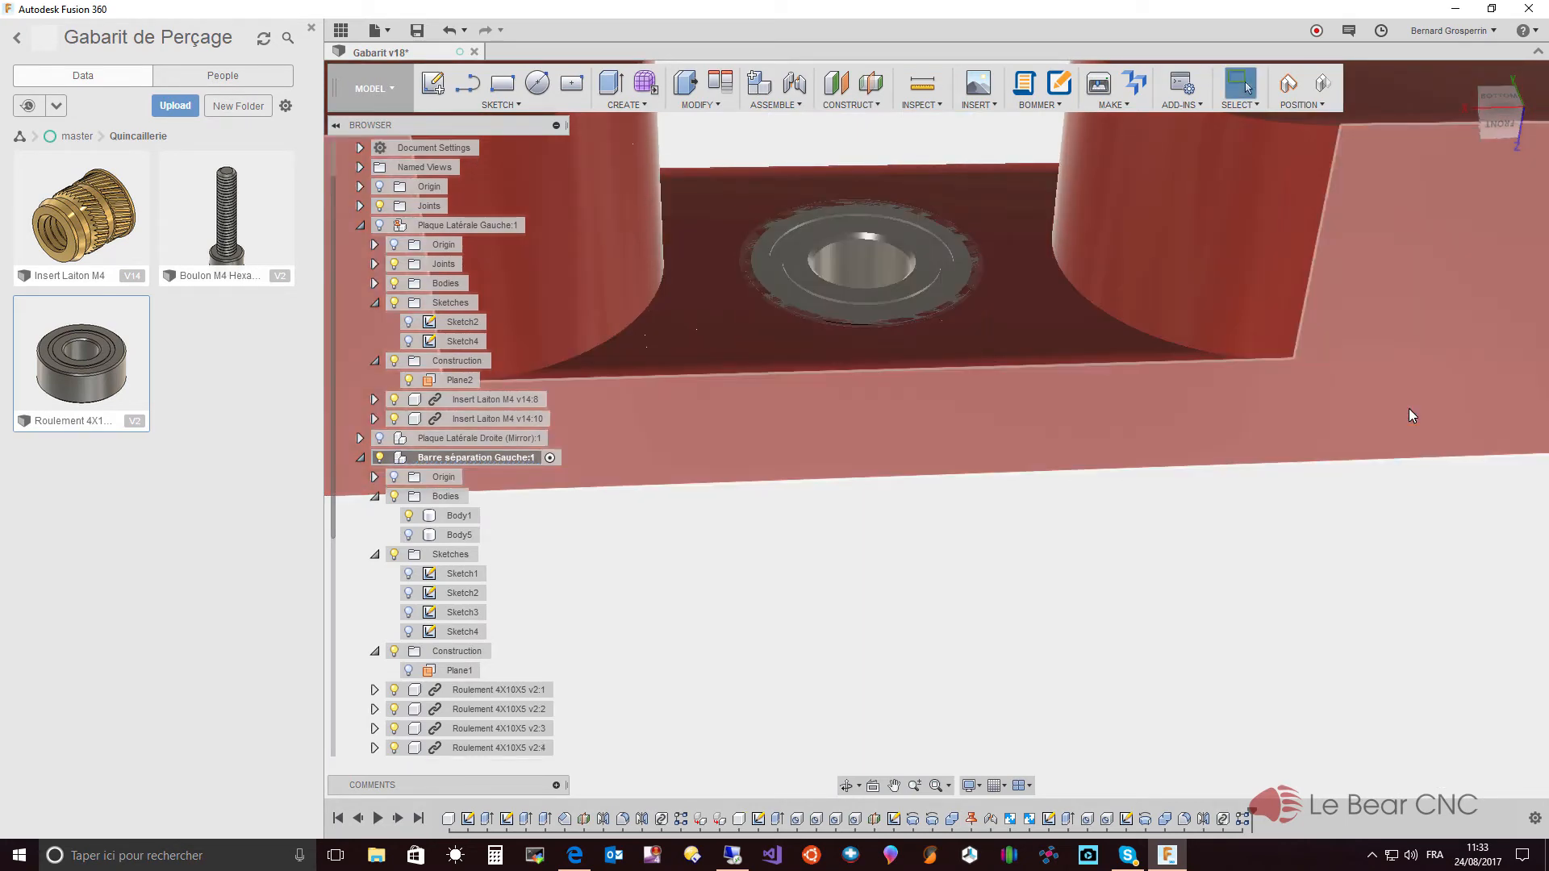
- Select the left separation bar's three bearings together: Roulement 4X10X5 v2:1, v2:3 and v2:5
key(F6)
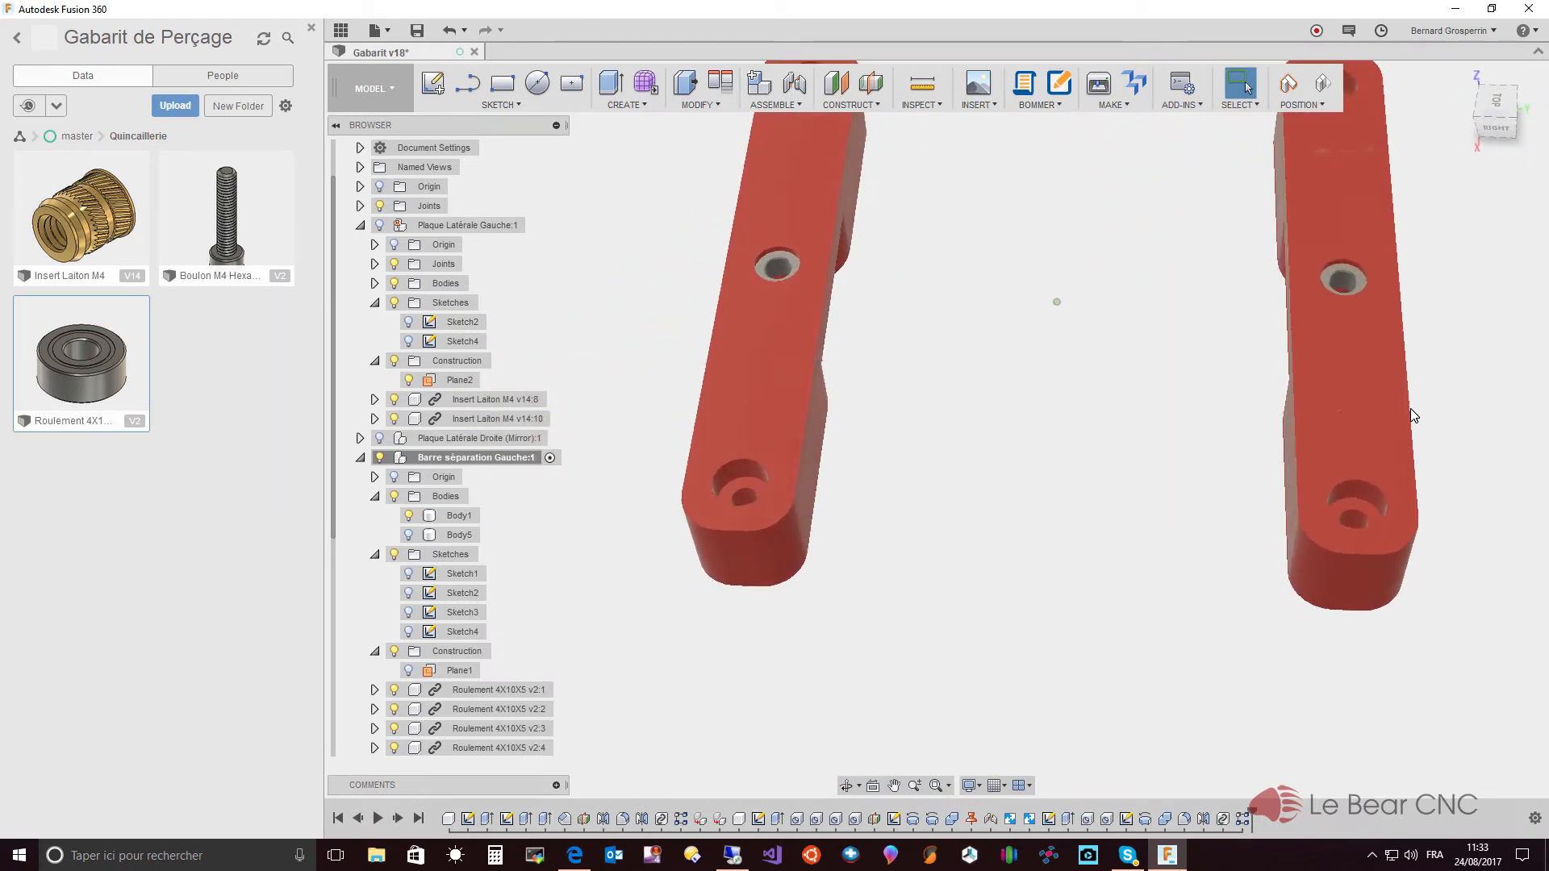
shift+middle_drag(951, 501, 633, 528)
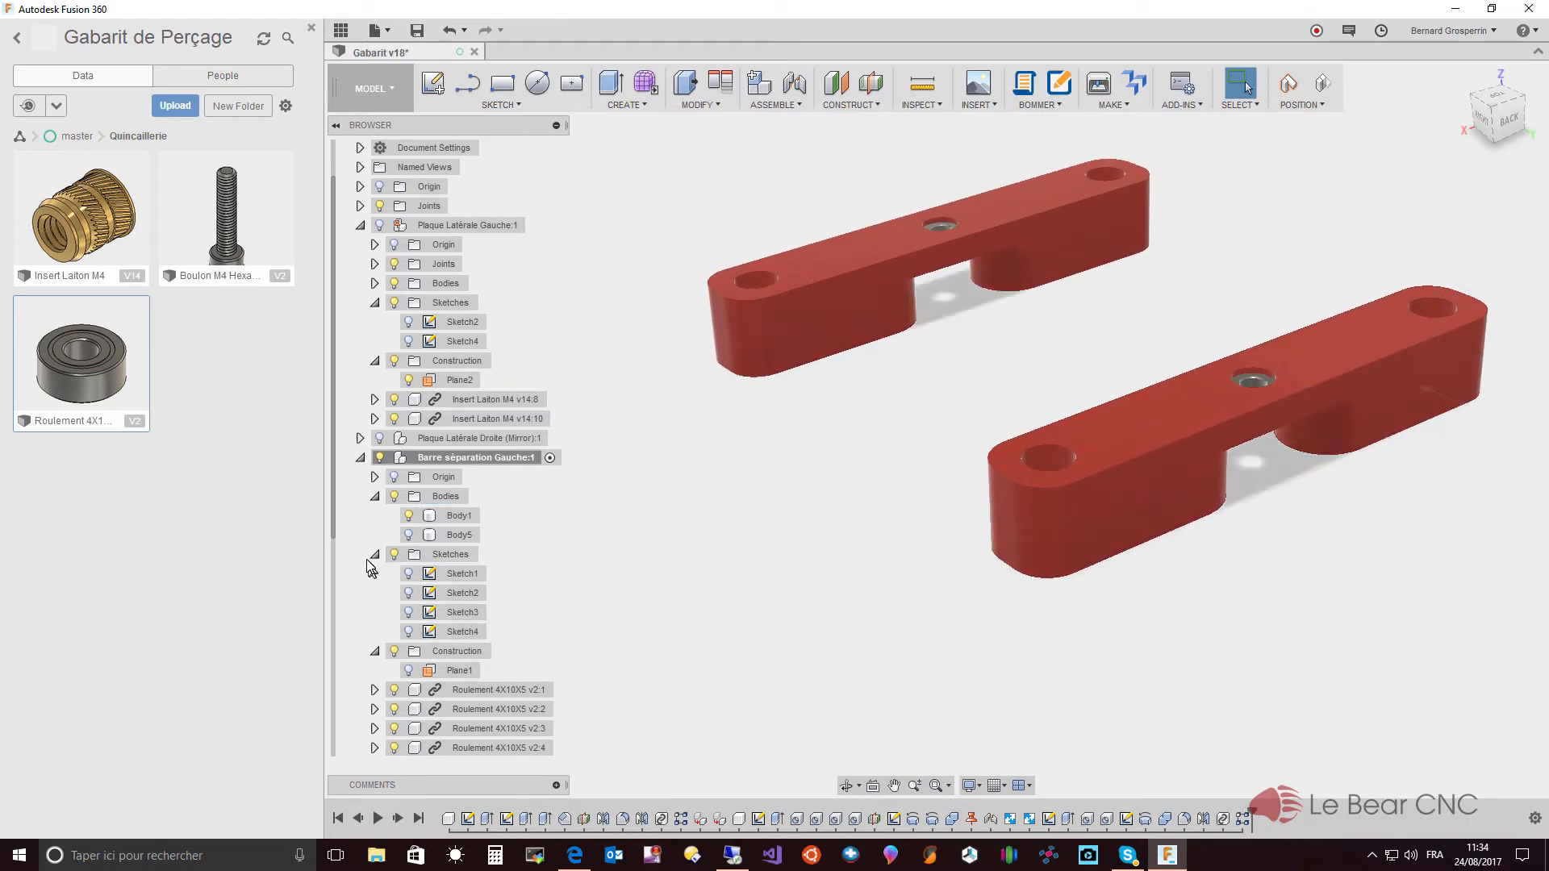
drag(339, 553, 319, 723)
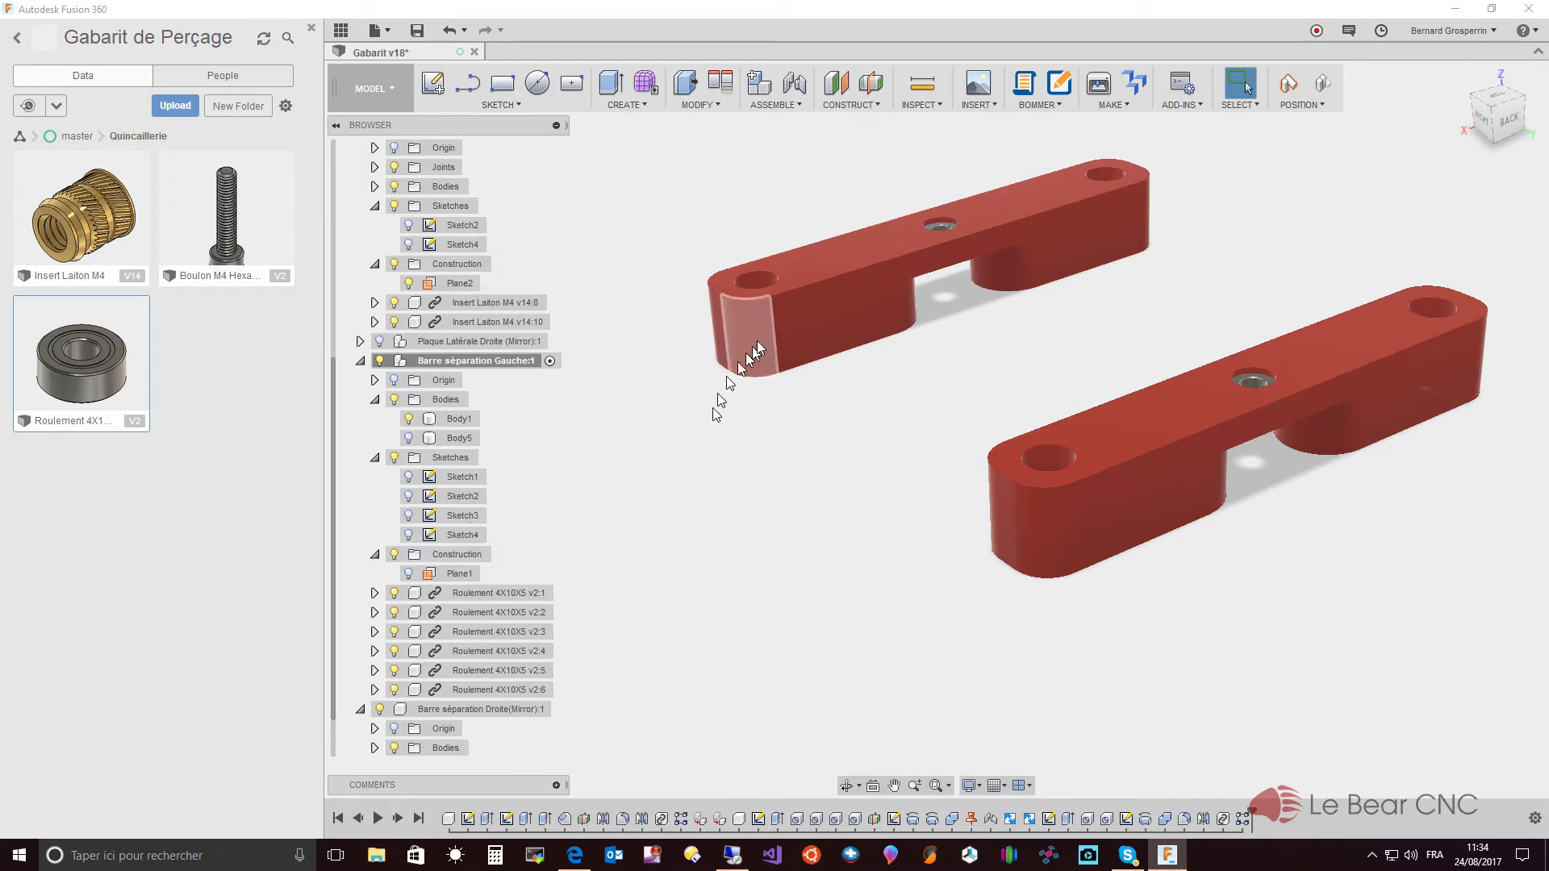
shift+middle_drag(793, 371, 567, 568)
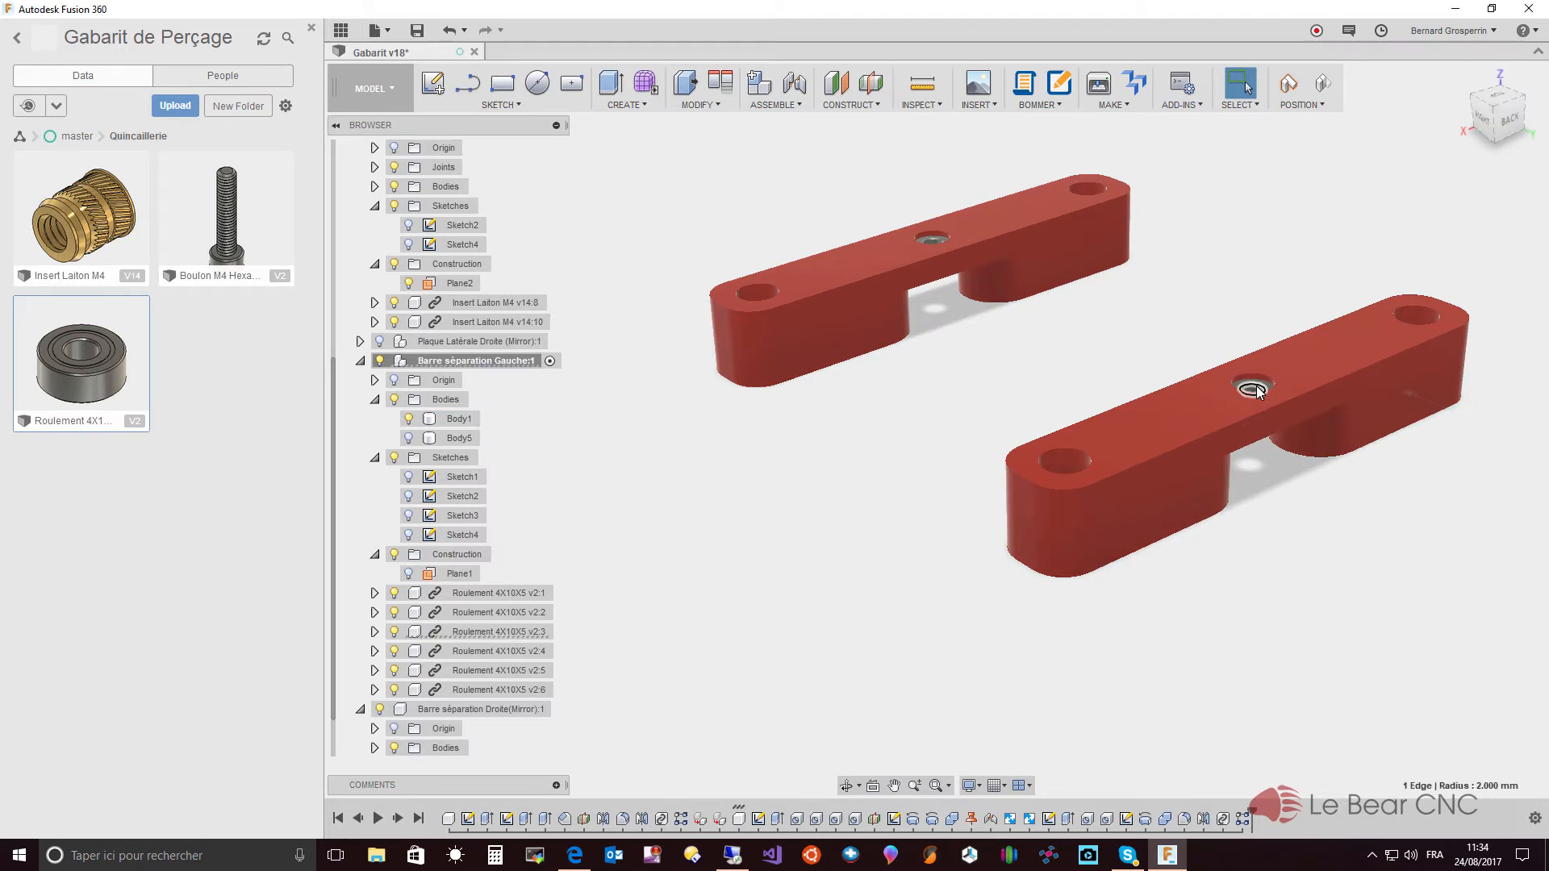
click(528, 634)
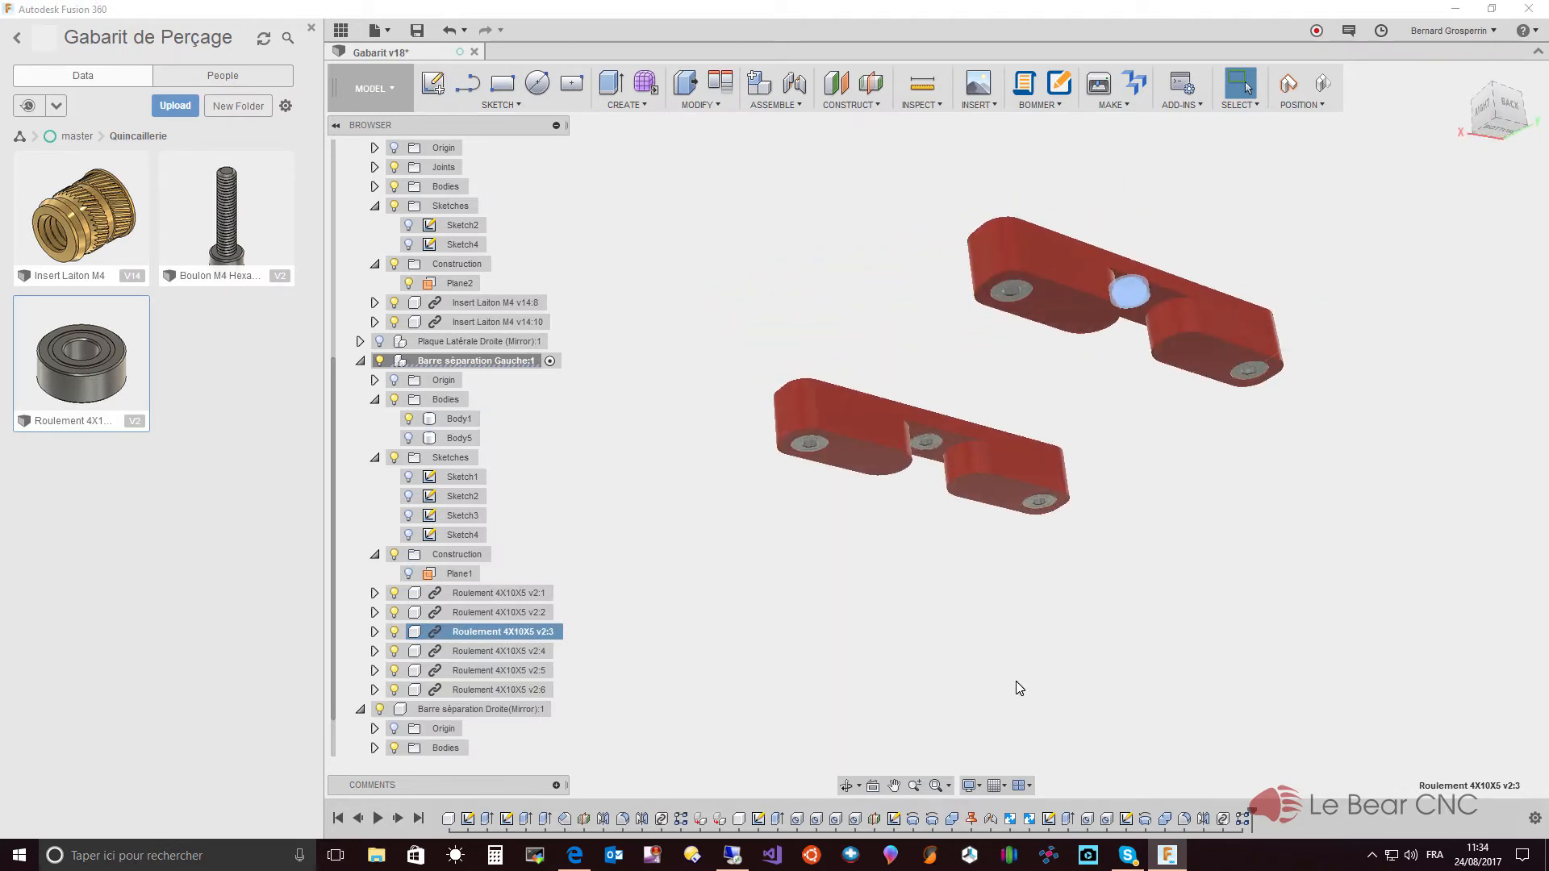
click(1008, 299)
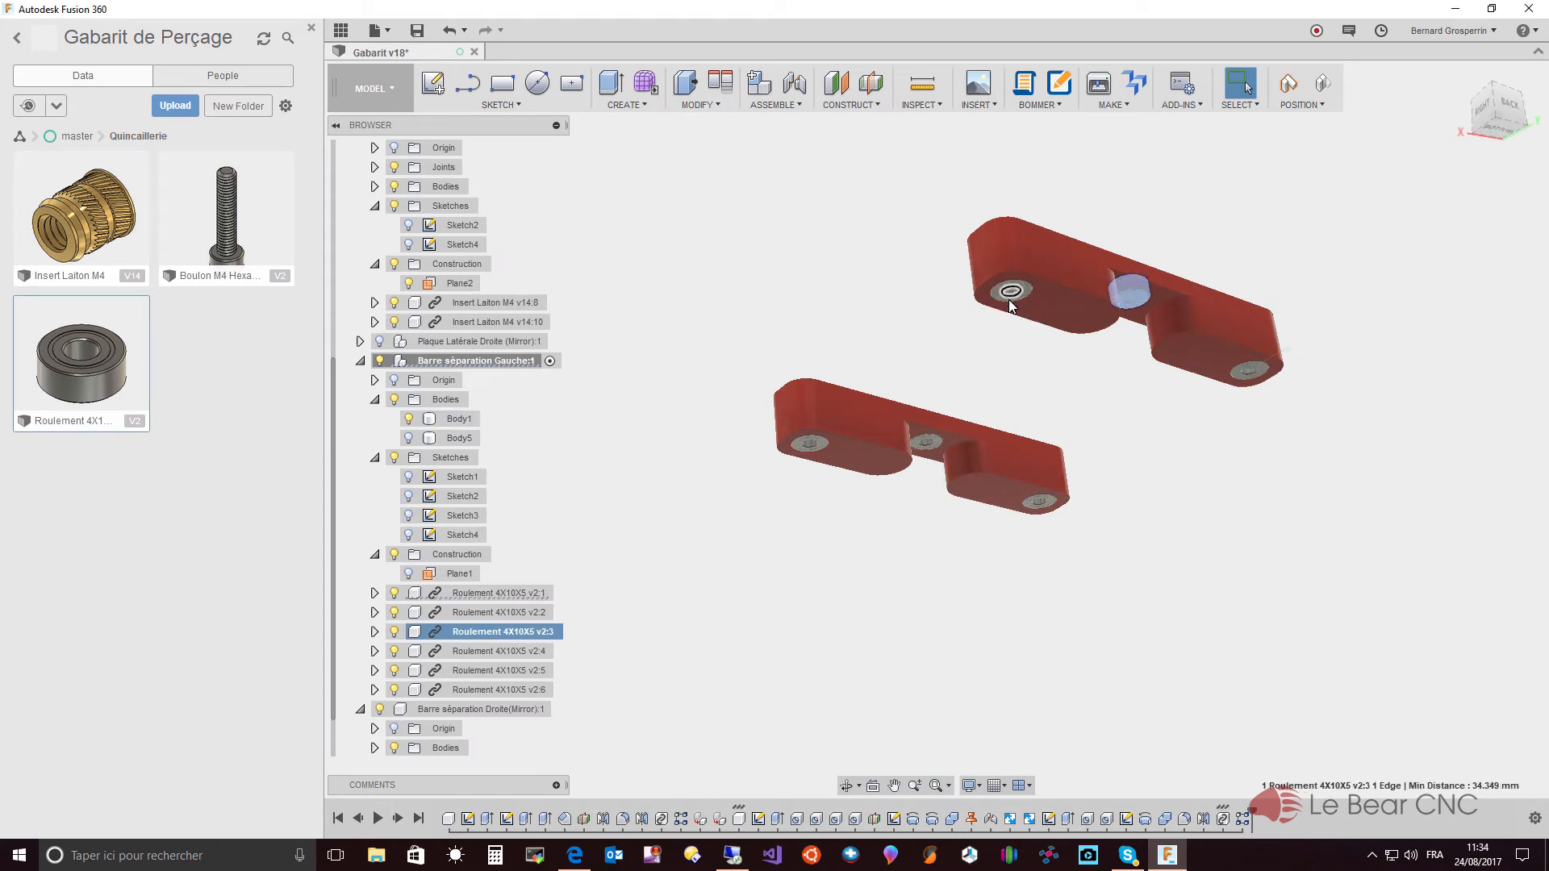
ctrl+click(530, 596)
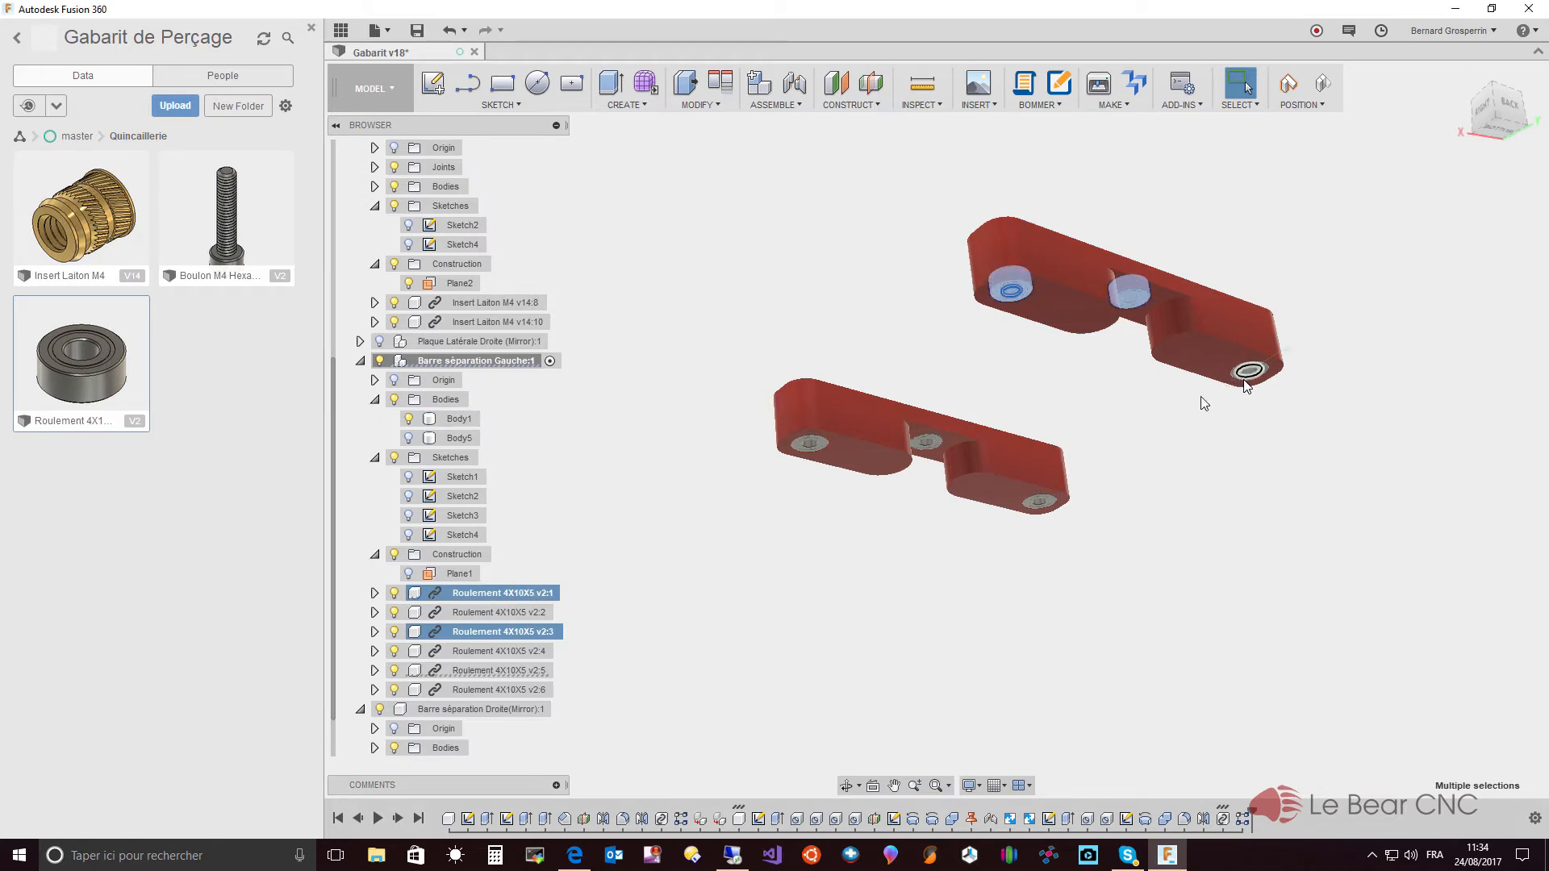
ctrl+click(474, 672)
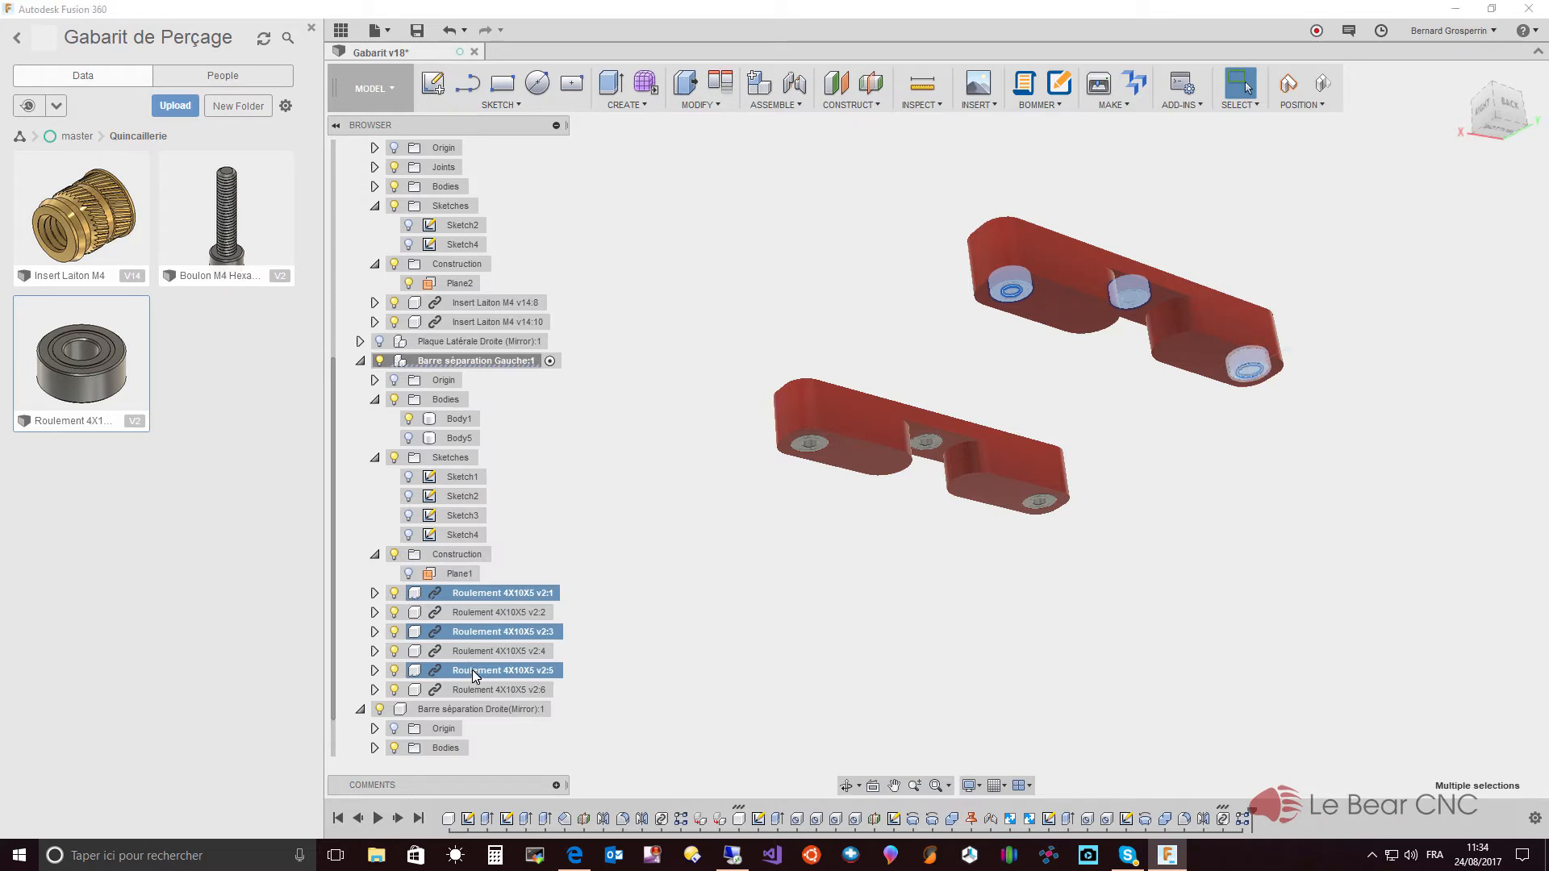
right_click(472, 672)
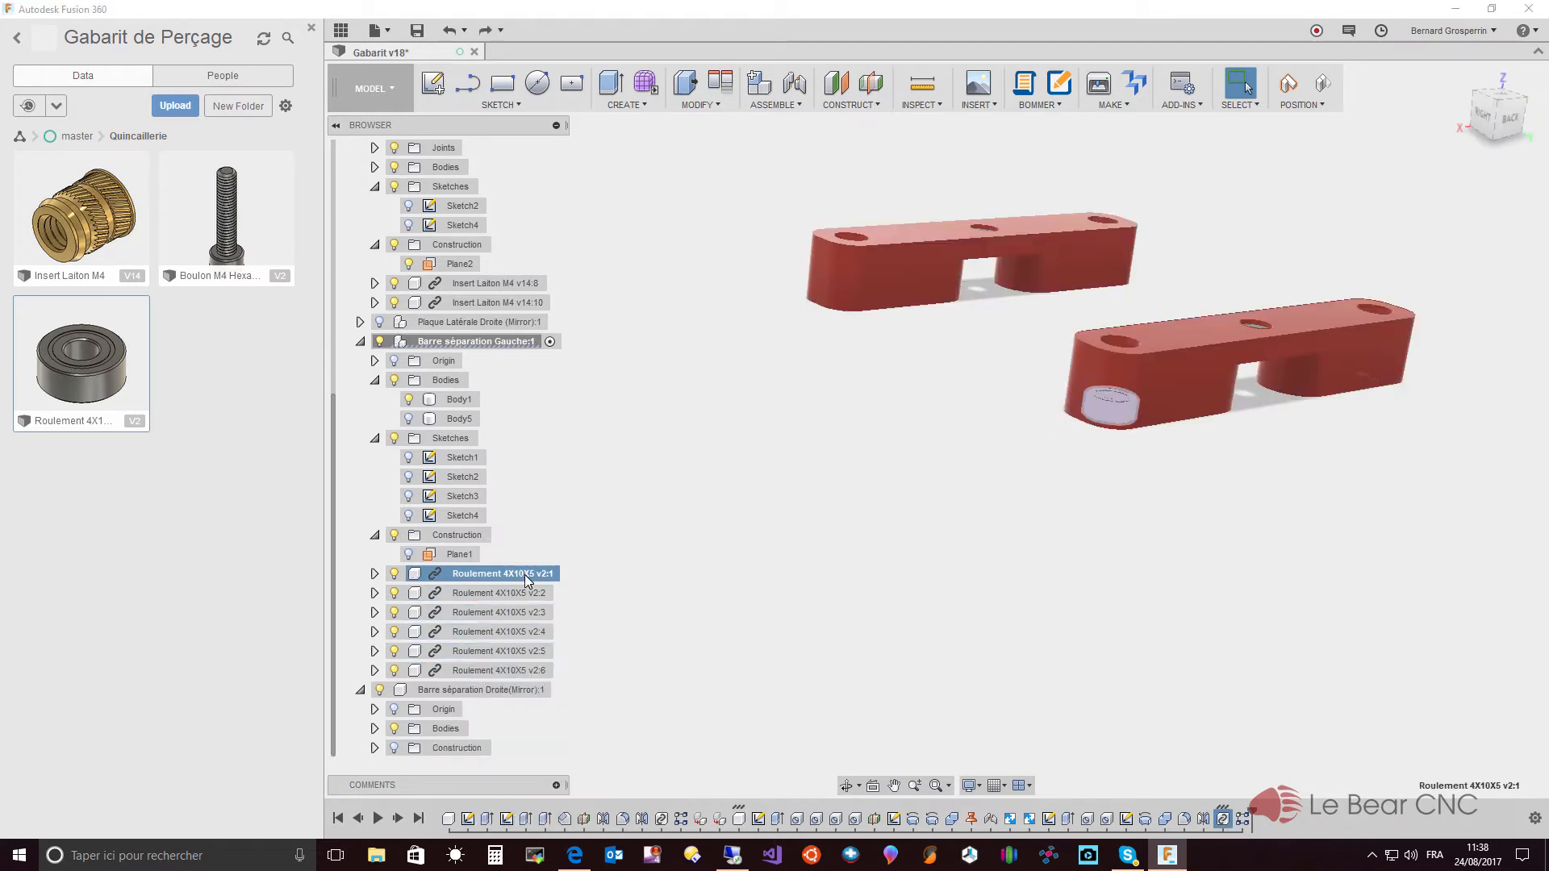
- Cut bearing Roulement 4X10X5 v2:1 from Barre séparation Gauche and paste it into Barre séparation Droite(Mirror), accepting its position without any offset
right_click(524, 576)
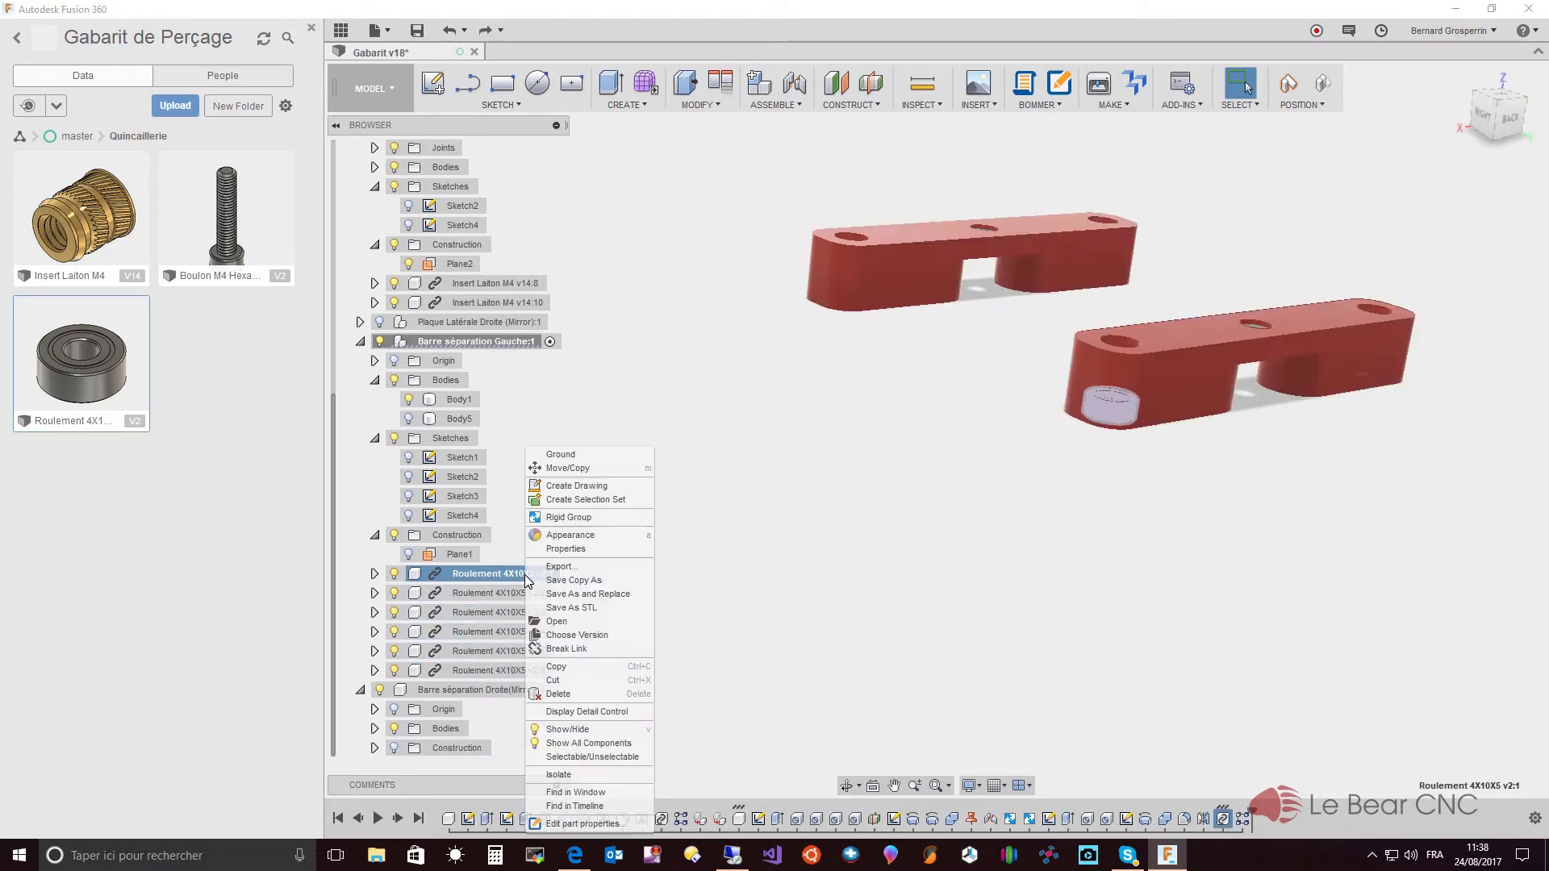
click(555, 683)
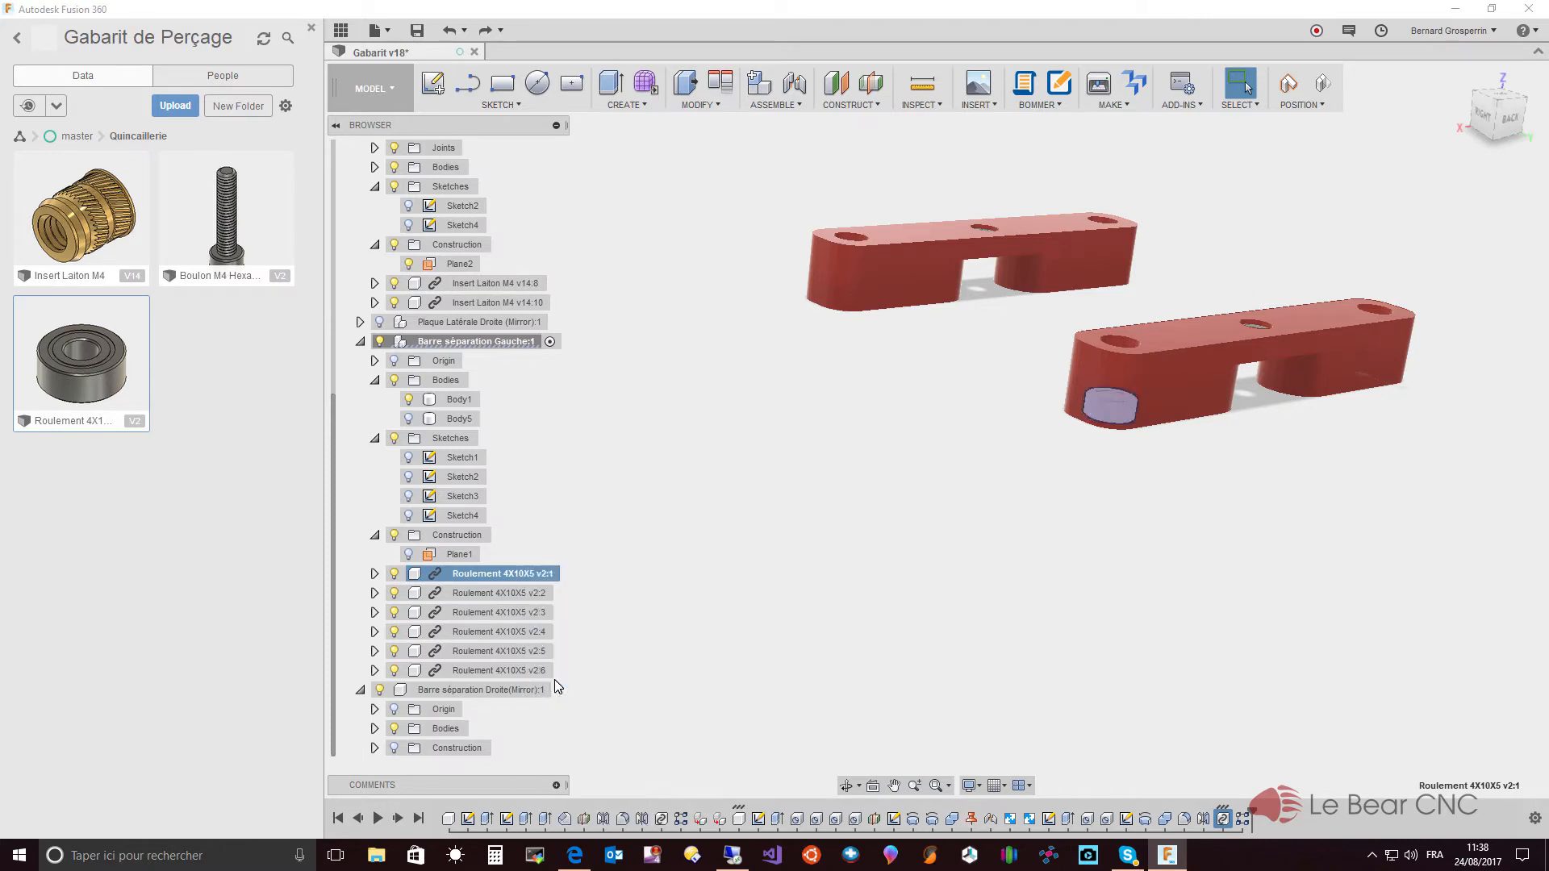
click(502, 693)
right_click(501, 697)
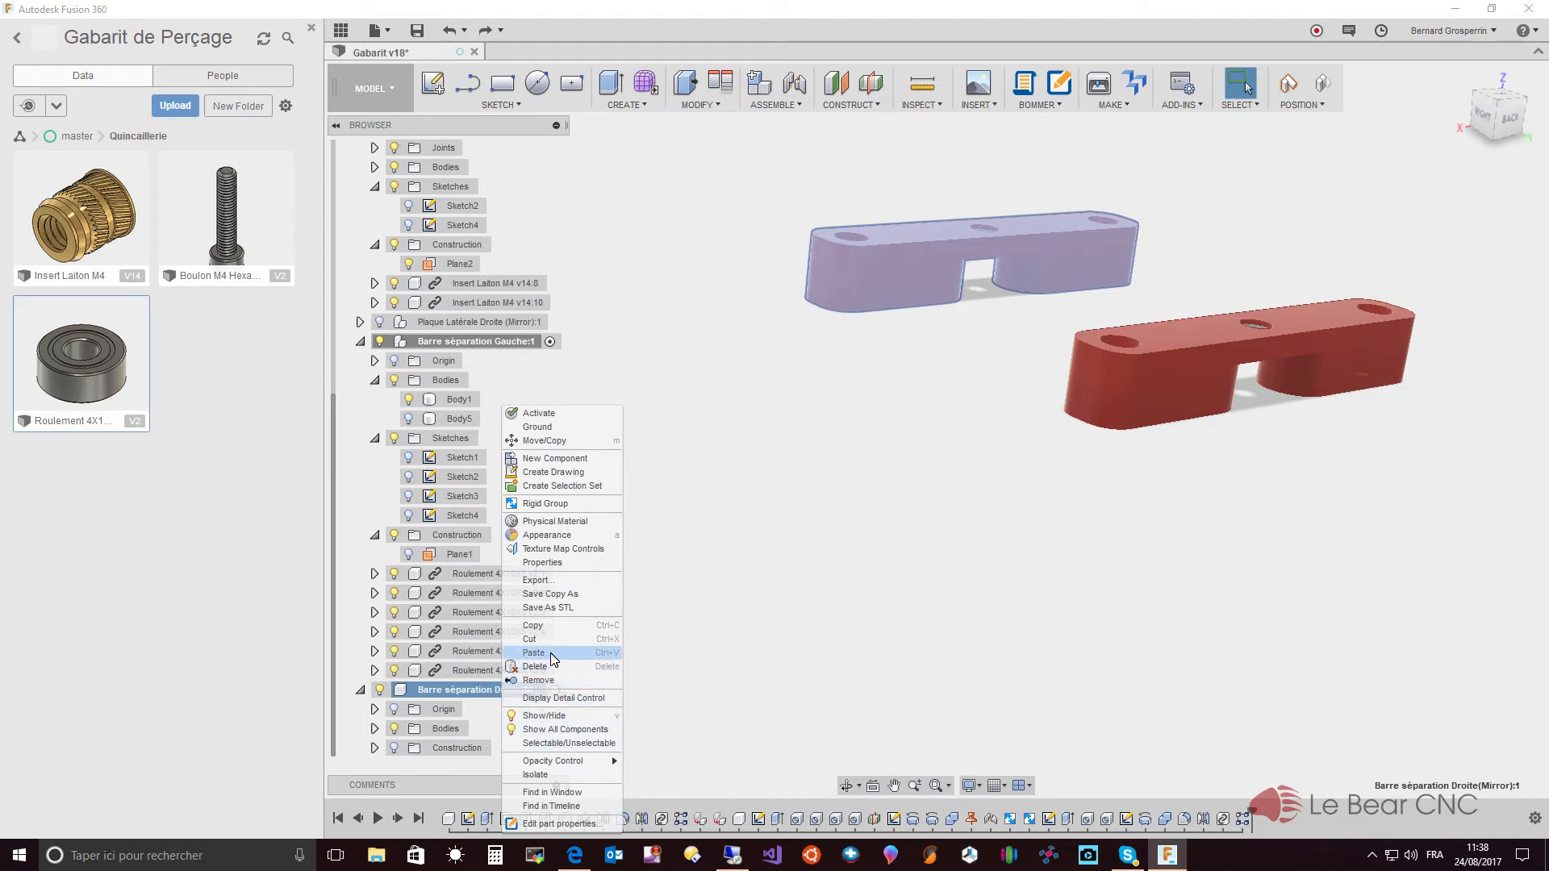
click(534, 654)
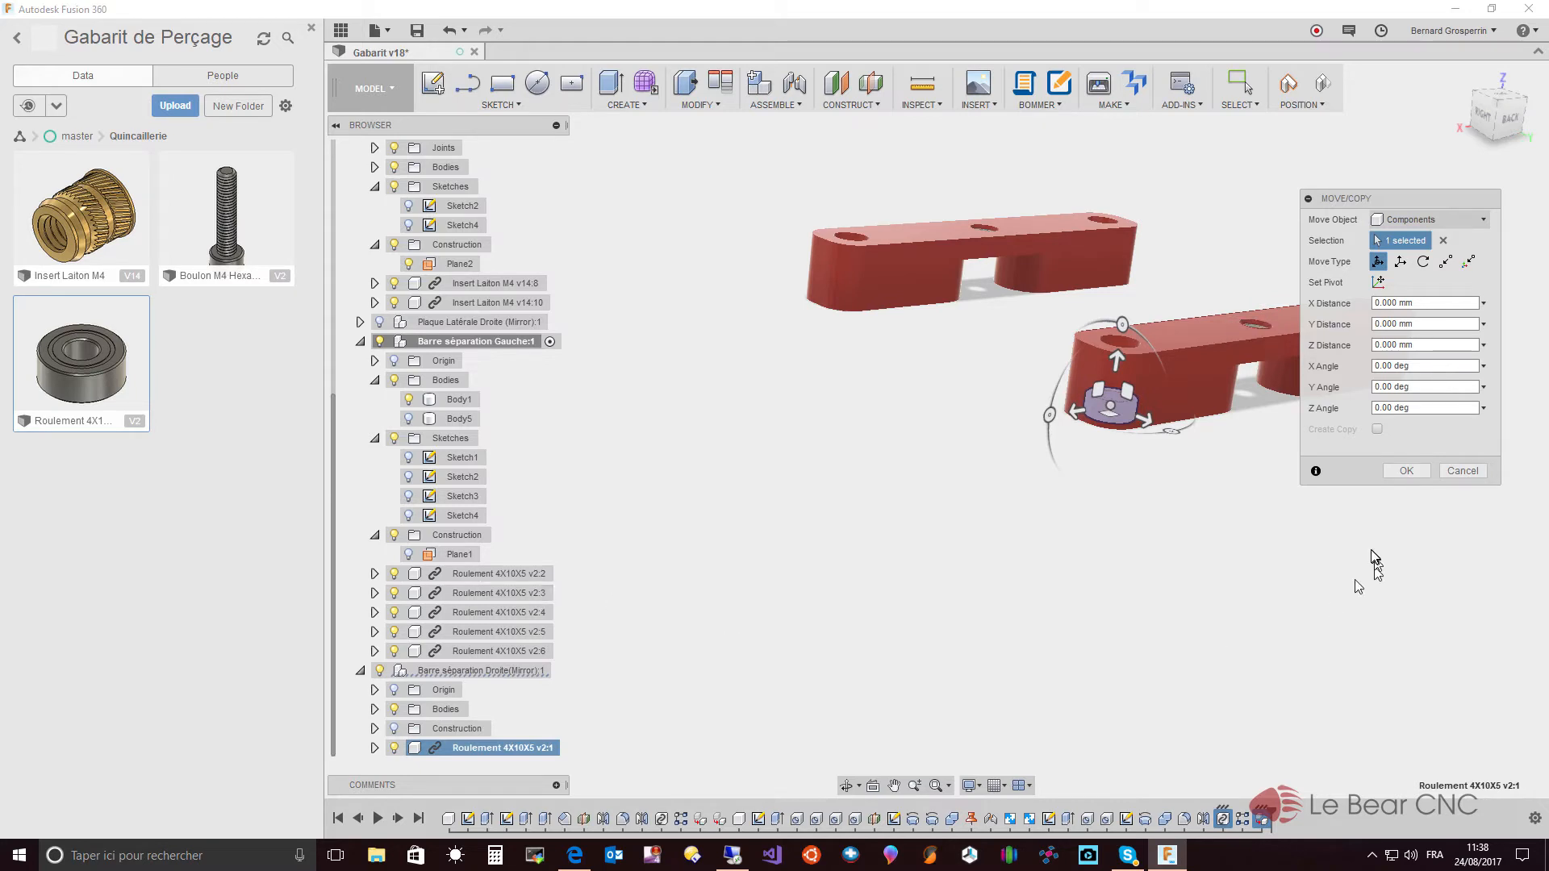
click(1406, 471)
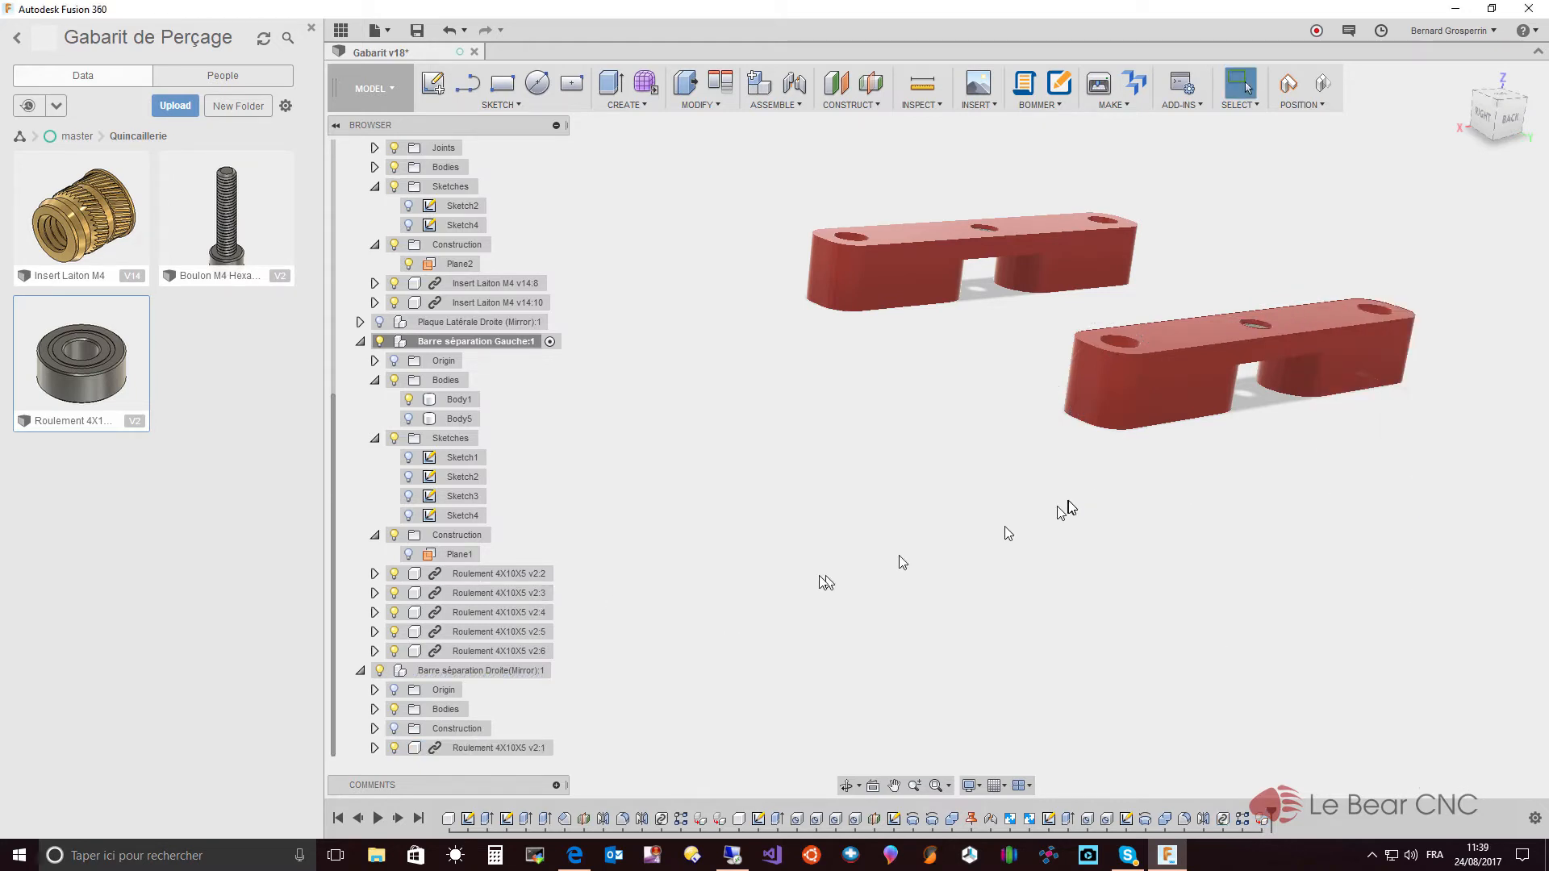
- Cut bearing Roulement 4X10X5 v2:3 from Barre séparation Gauche and paste it into Barre séparation Droite(Mirror), capturing the current component positions
right_click(533, 597)
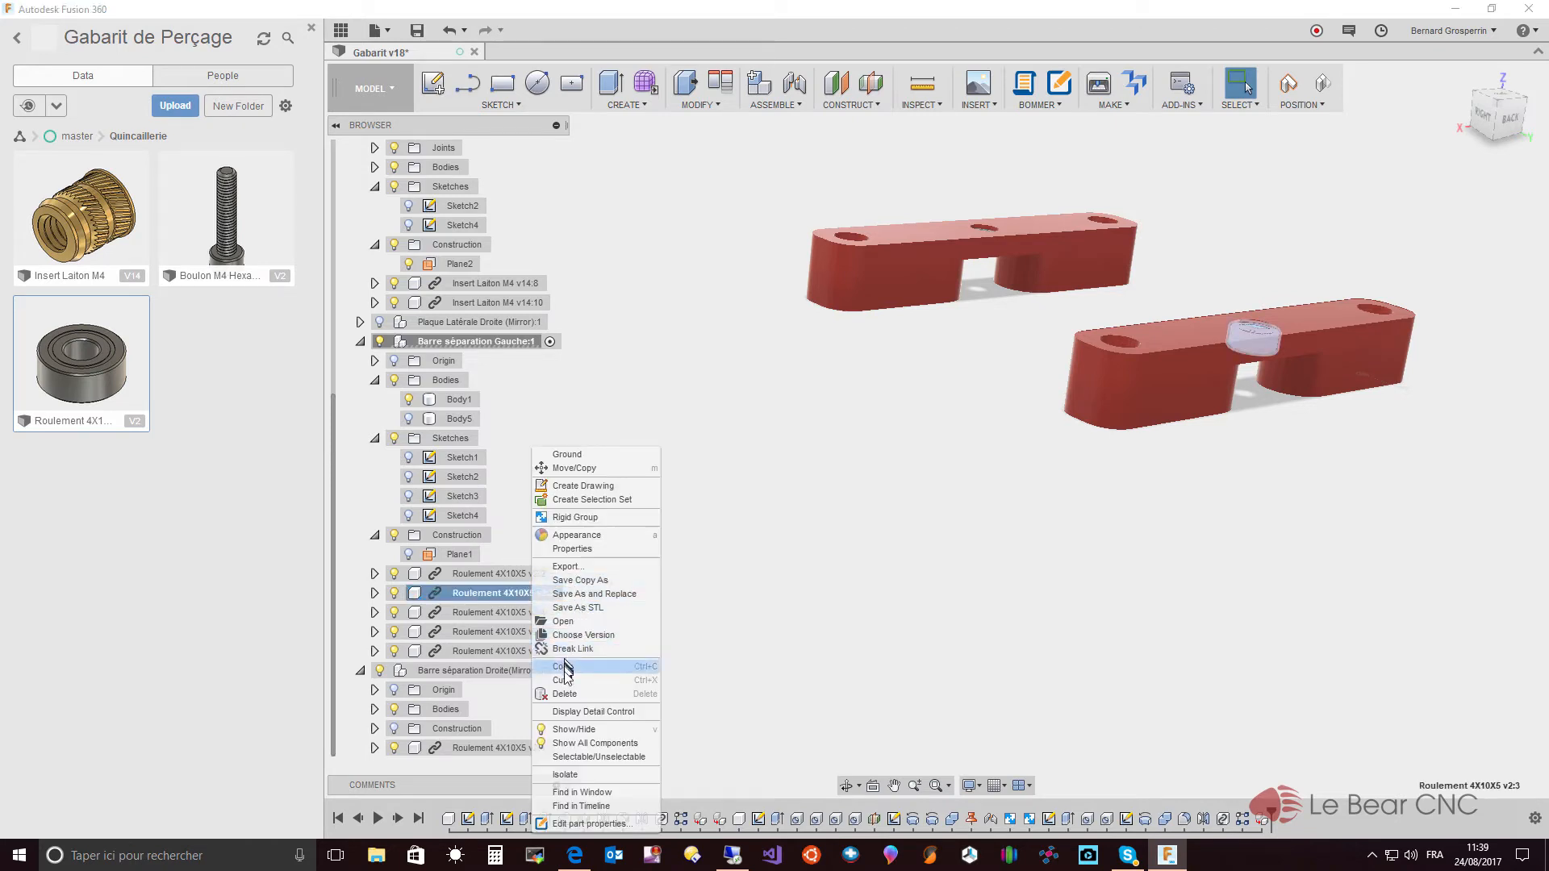
click(565, 683)
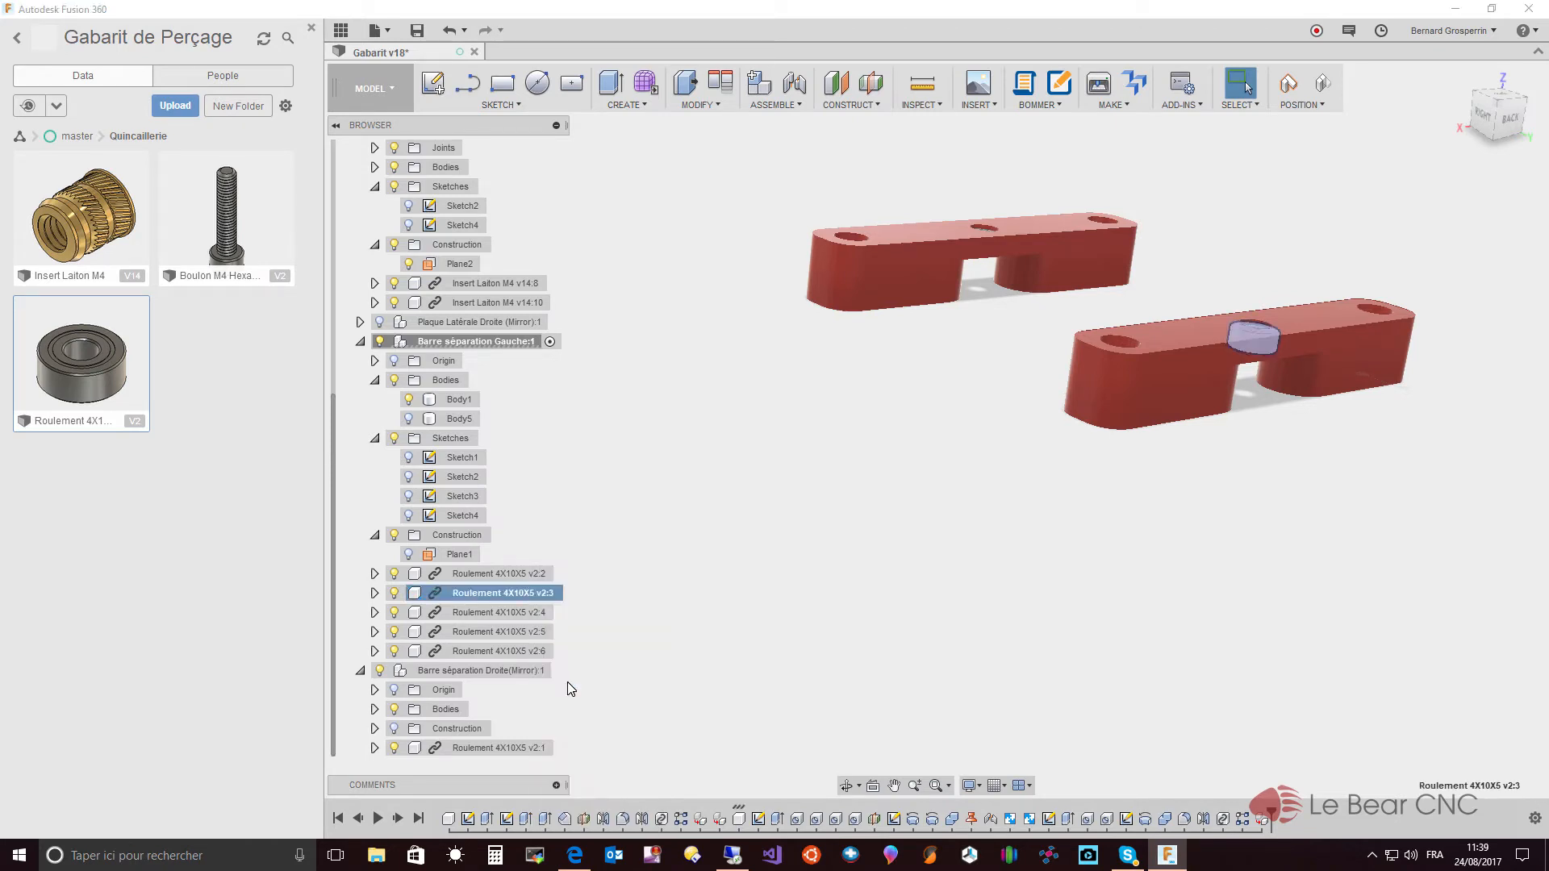
right_click(471, 675)
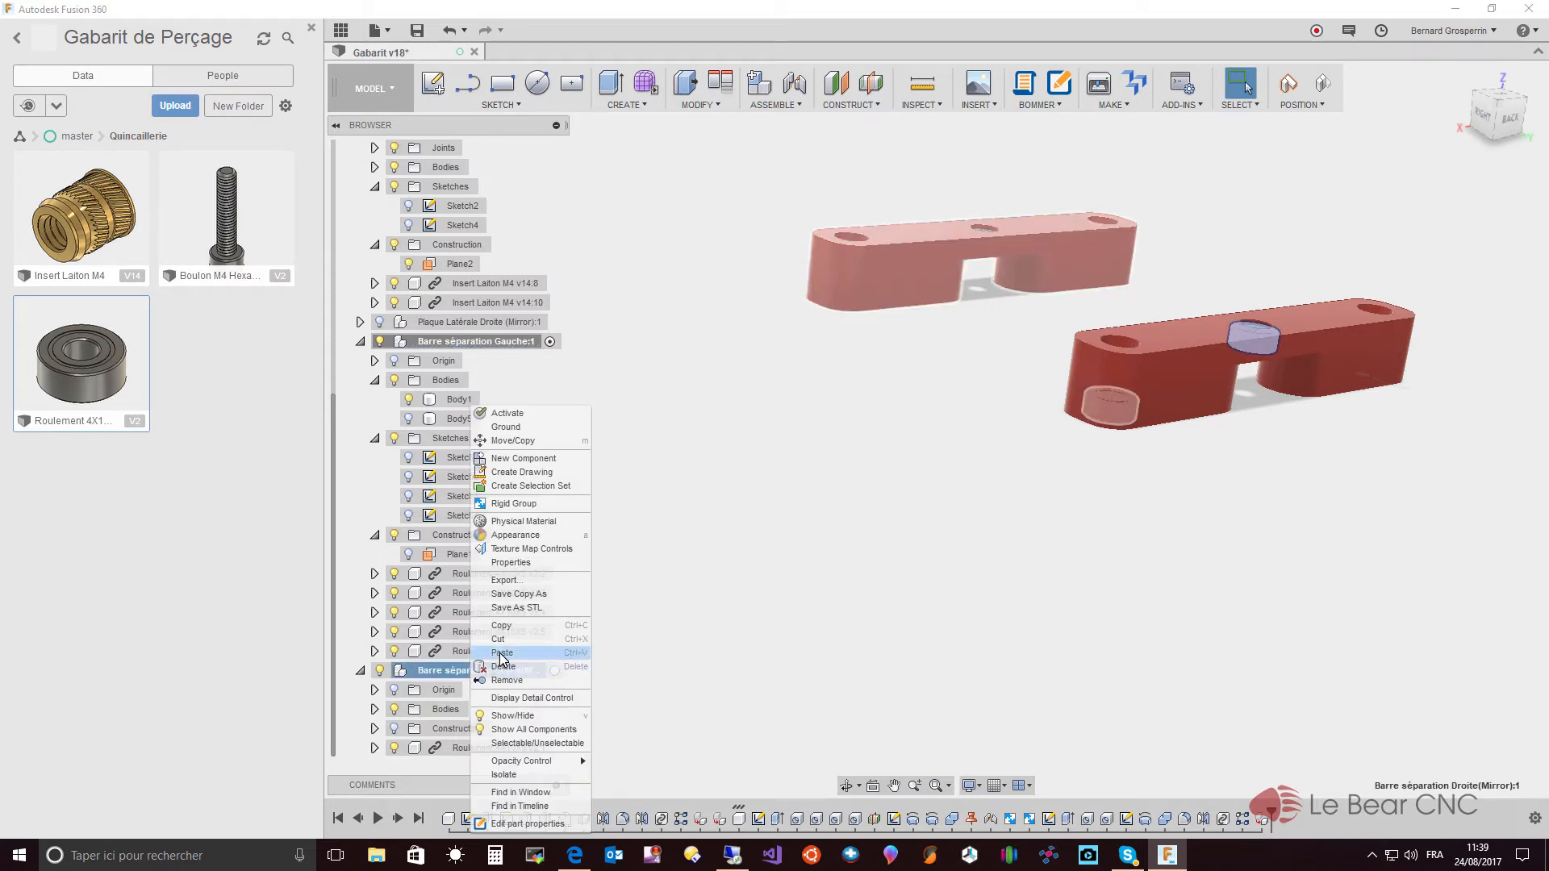
click(500, 654)
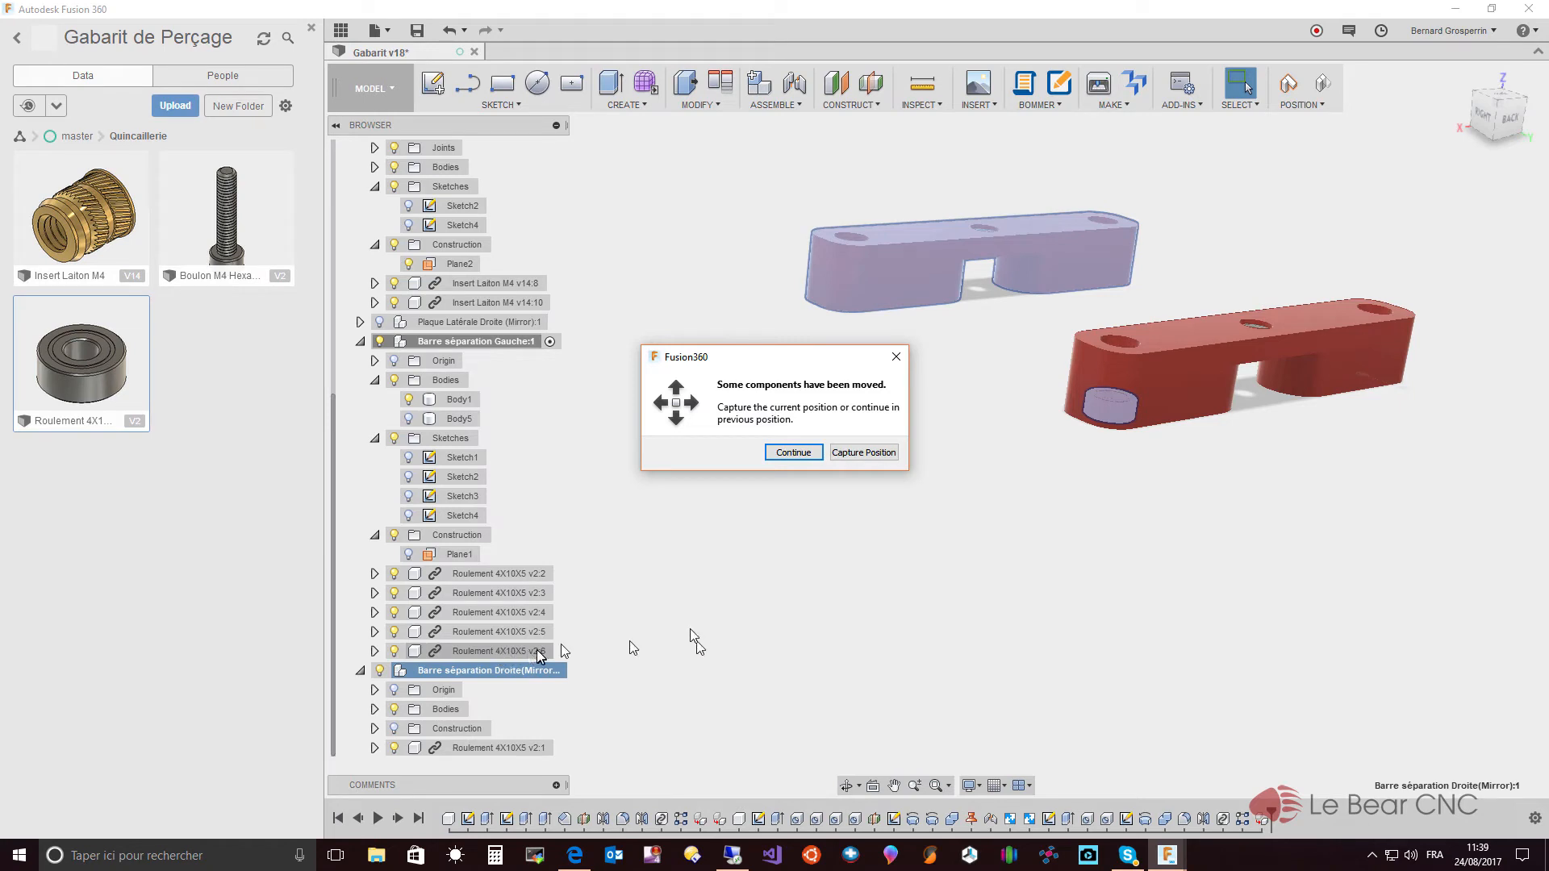
click(864, 452)
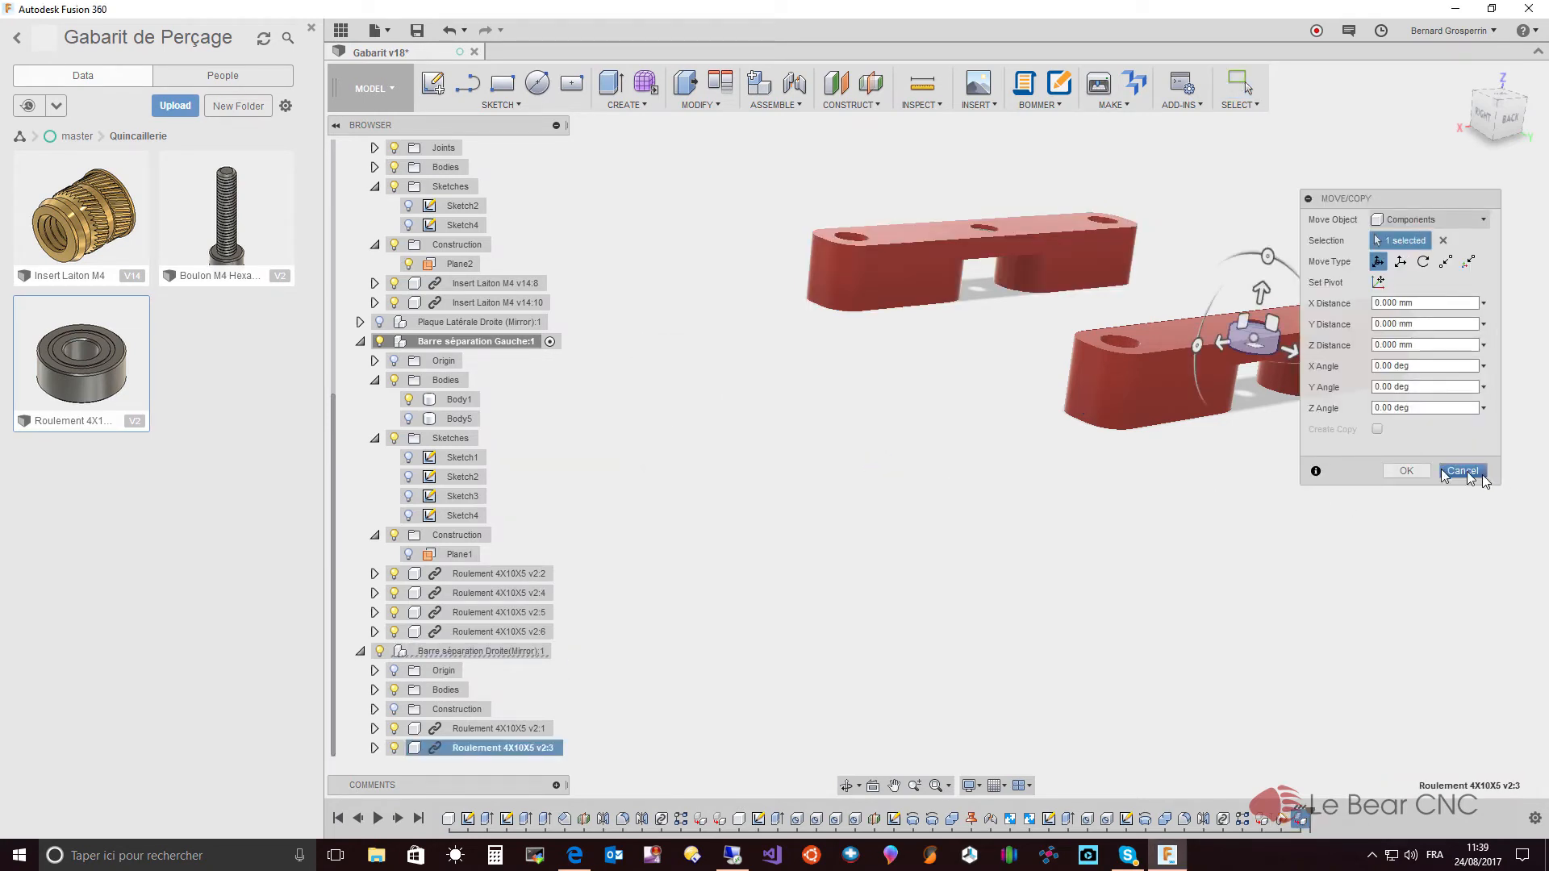
click(1463, 472)
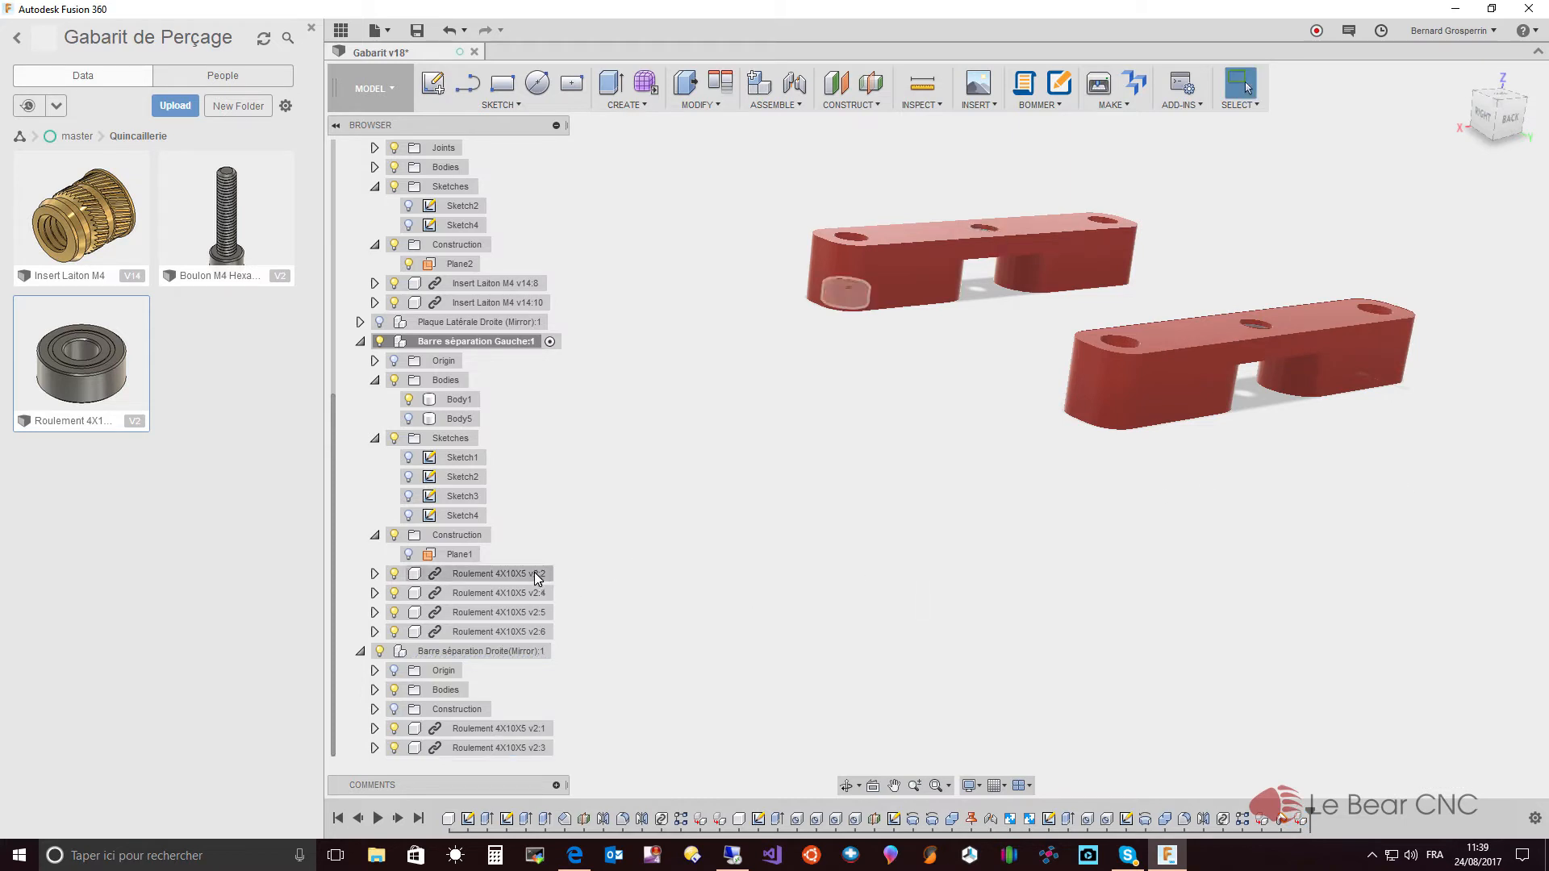
- Cut bearing Roulement 4X10X5 v2:5 from Barre séparation Gauche to transfer it into Barre séparation Droite(Mirror)
right_click(532, 615)
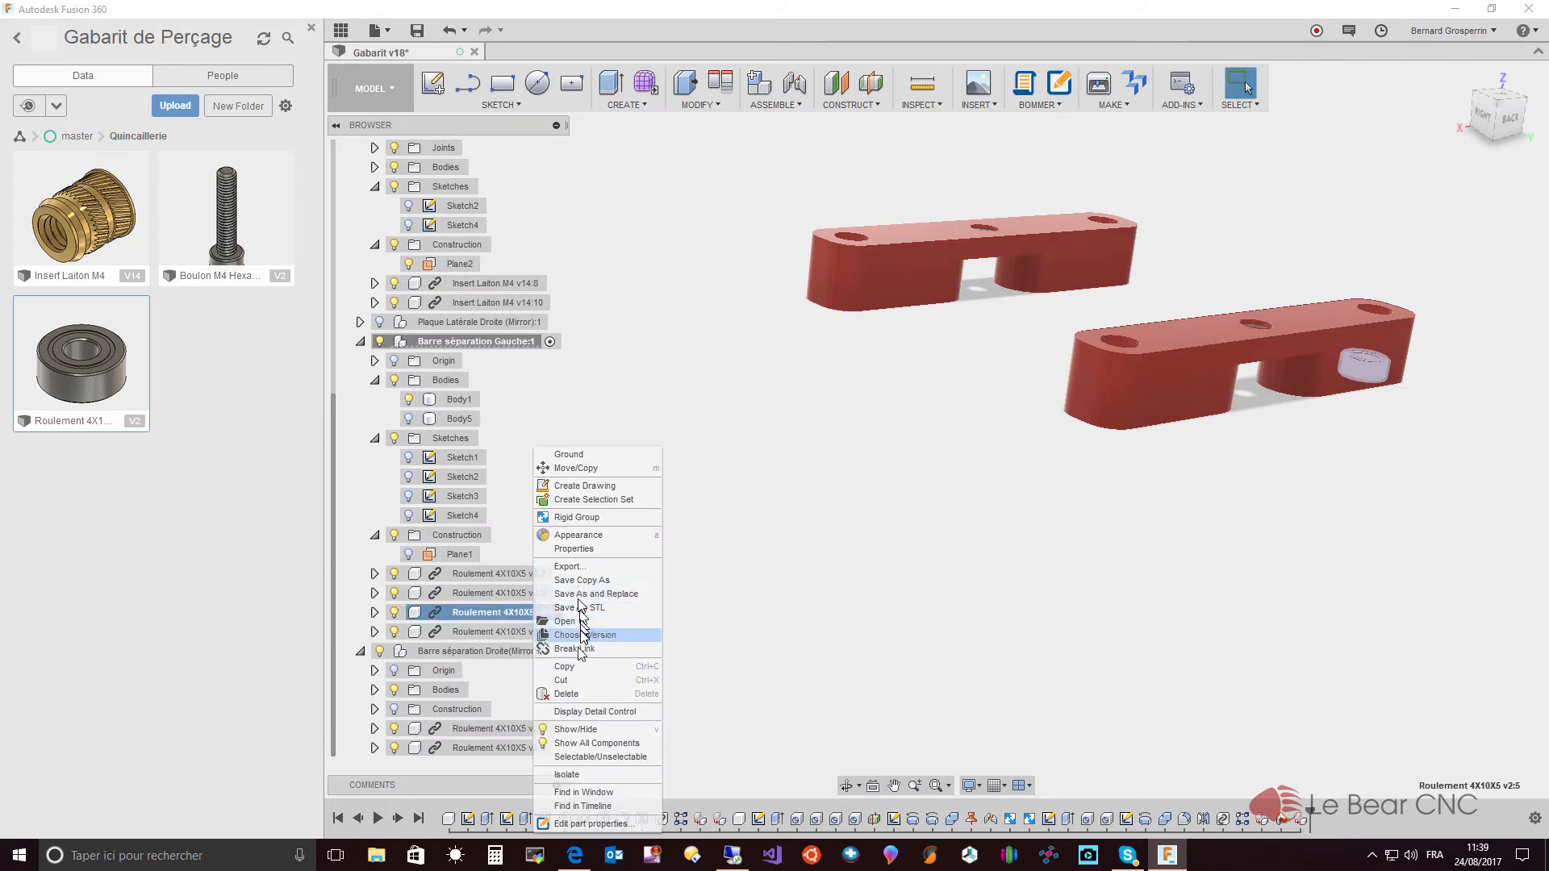
click(567, 681)
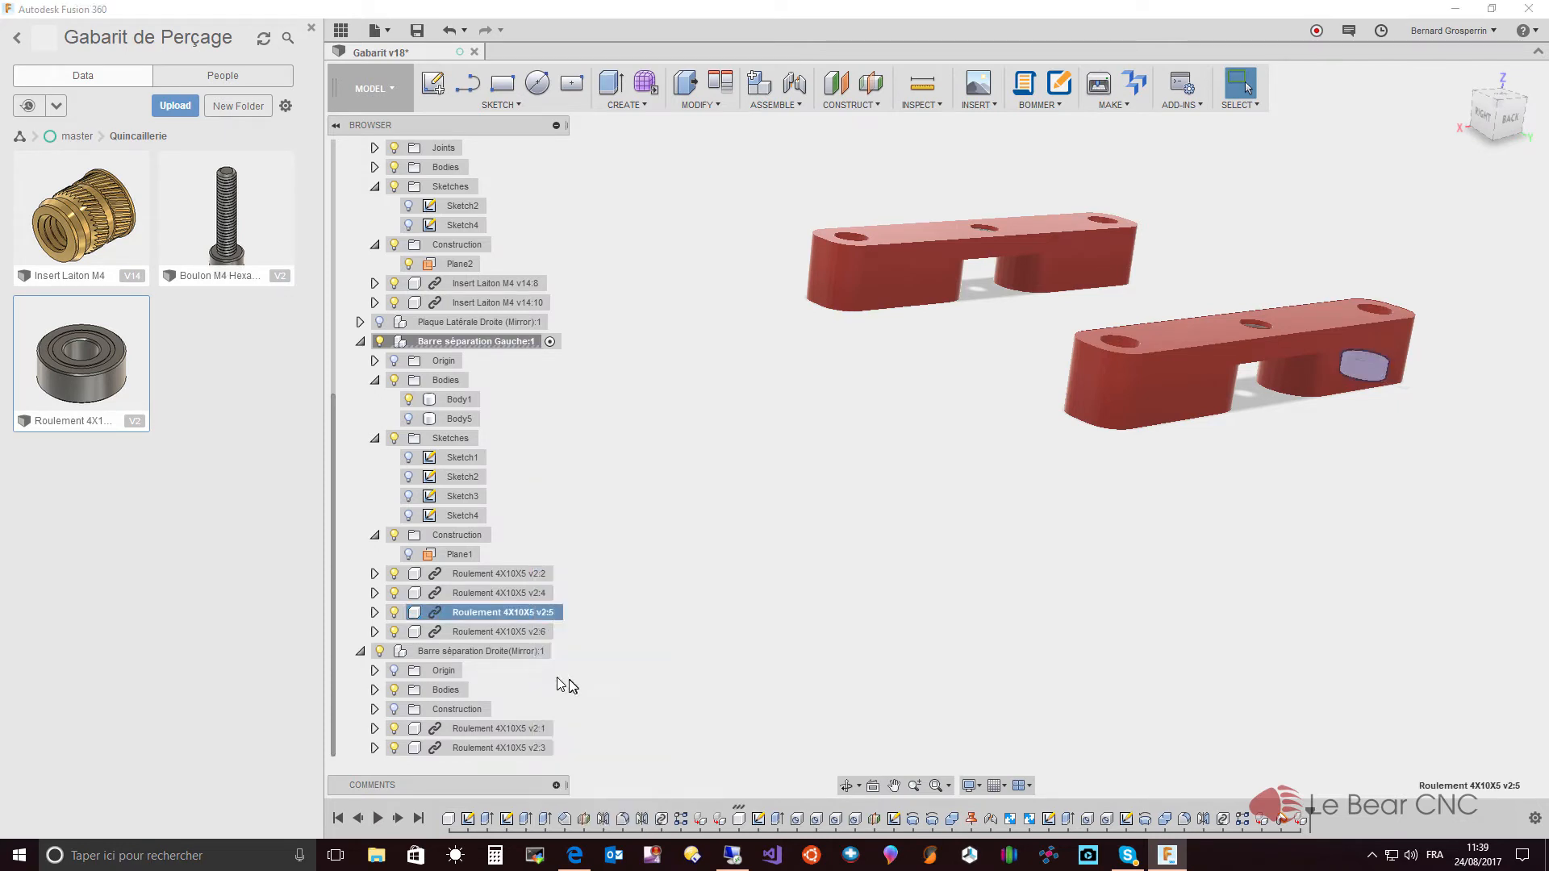
- Paste the cut bearing Roulement 4X10X5 v2:5 into the Barre séparation Droite(Mirror) component without moving it
right_click(501, 654)
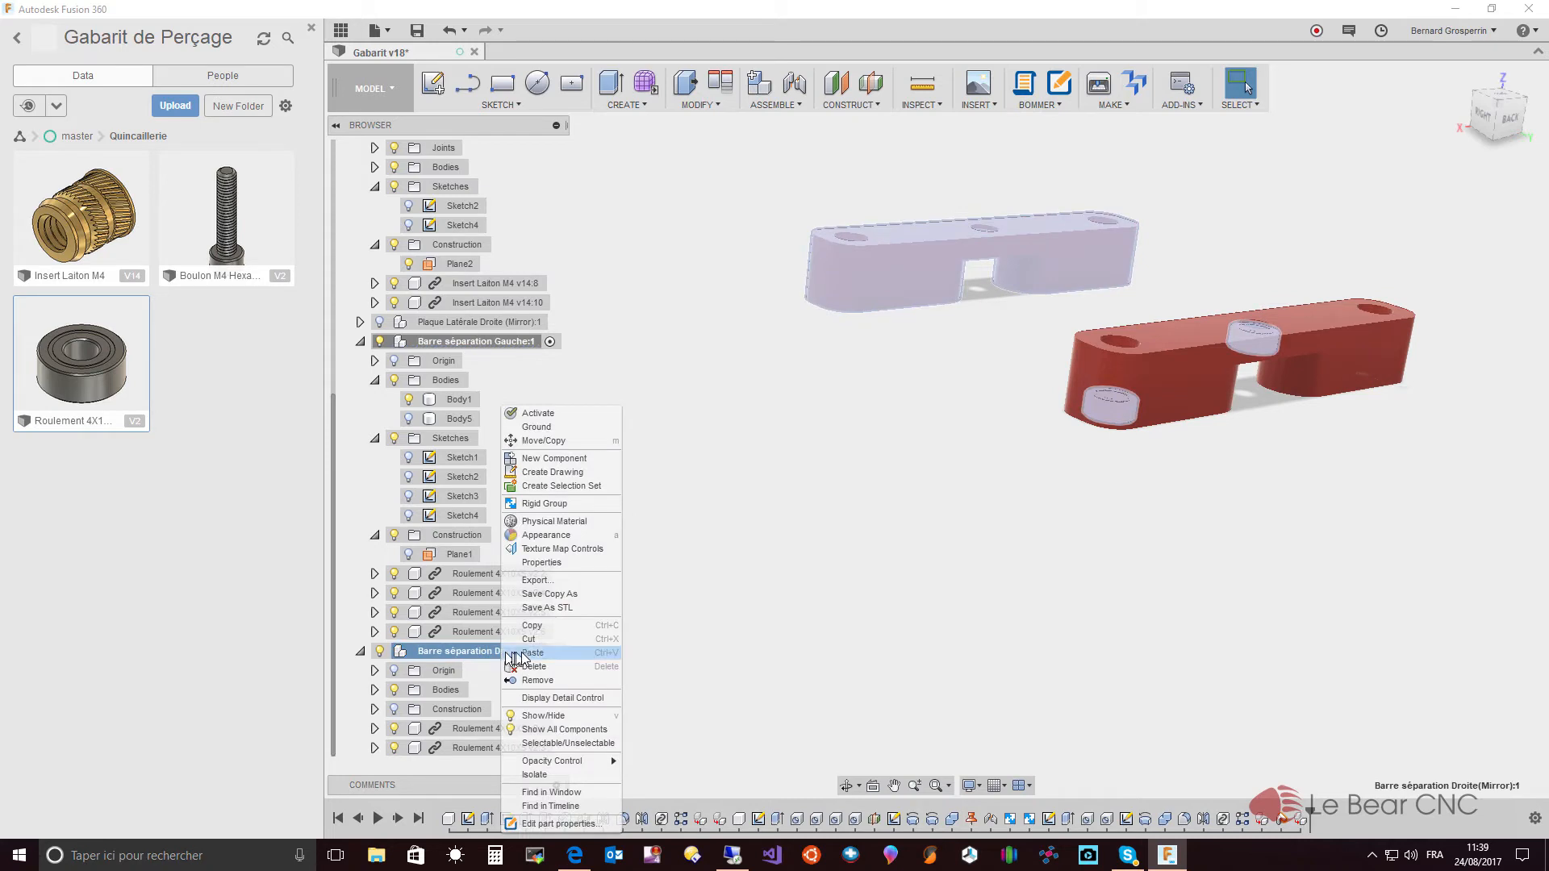
click(533, 652)
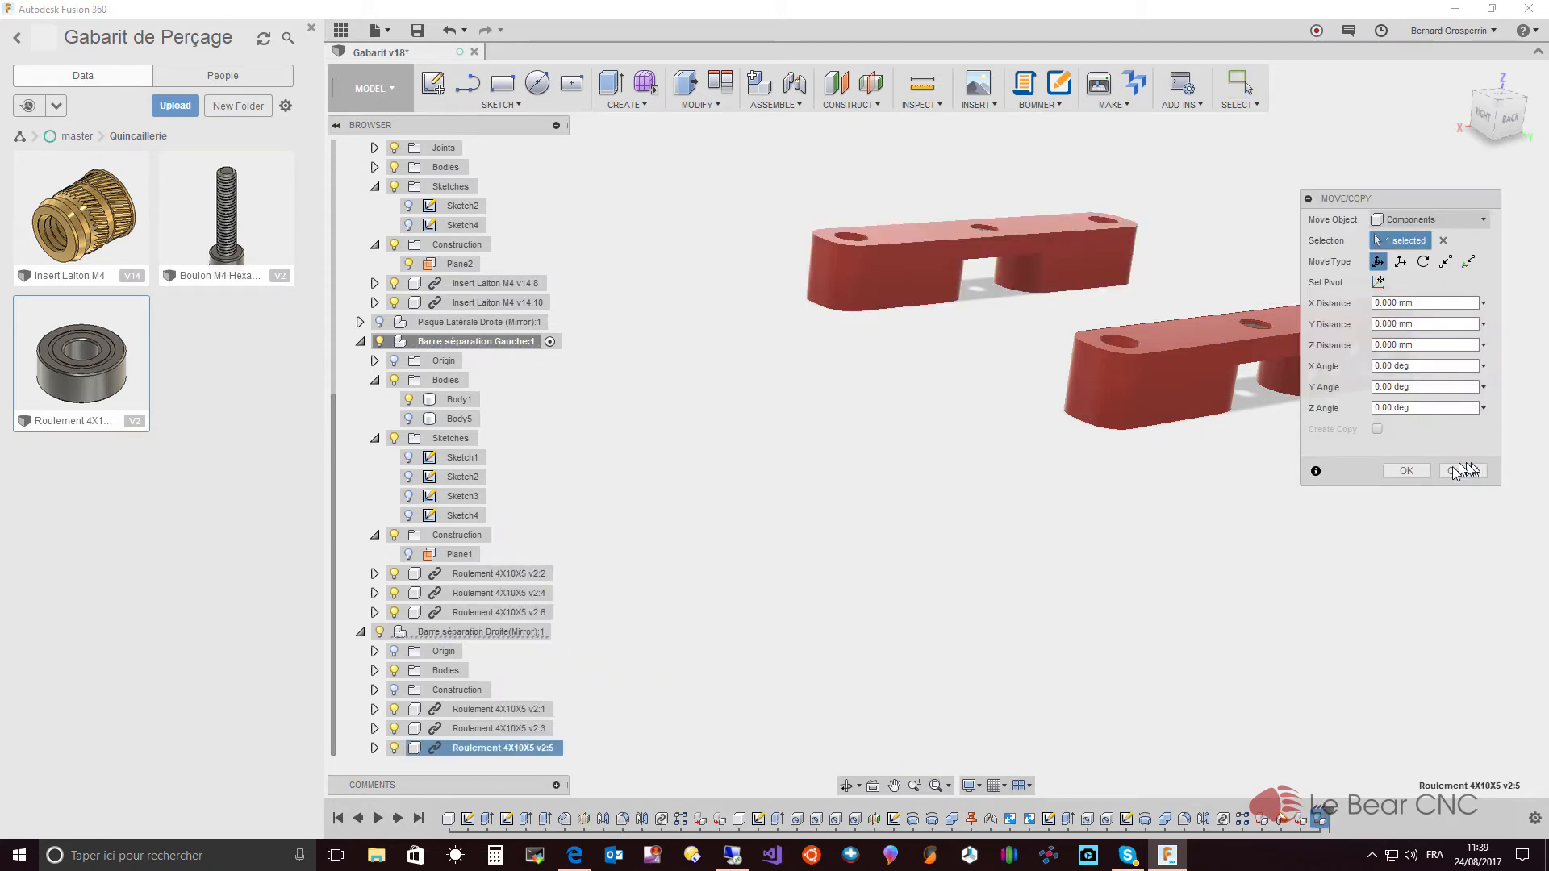
click(1408, 471)
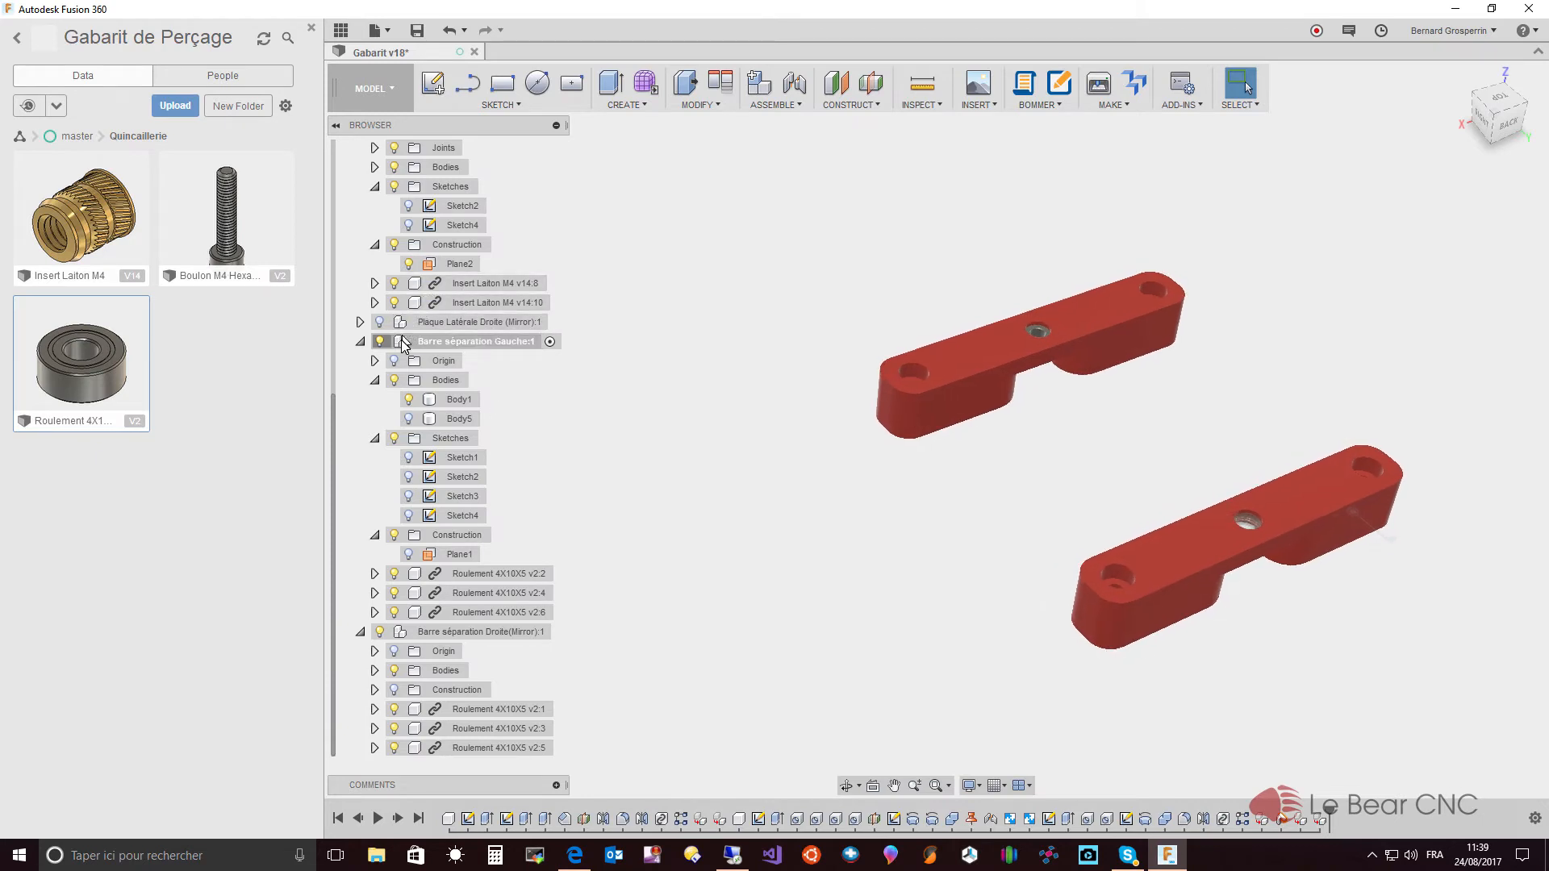
- Show the Plaque Latérale Droite (Mirror) and Plaque Latérale Gauche components
click(379, 322)
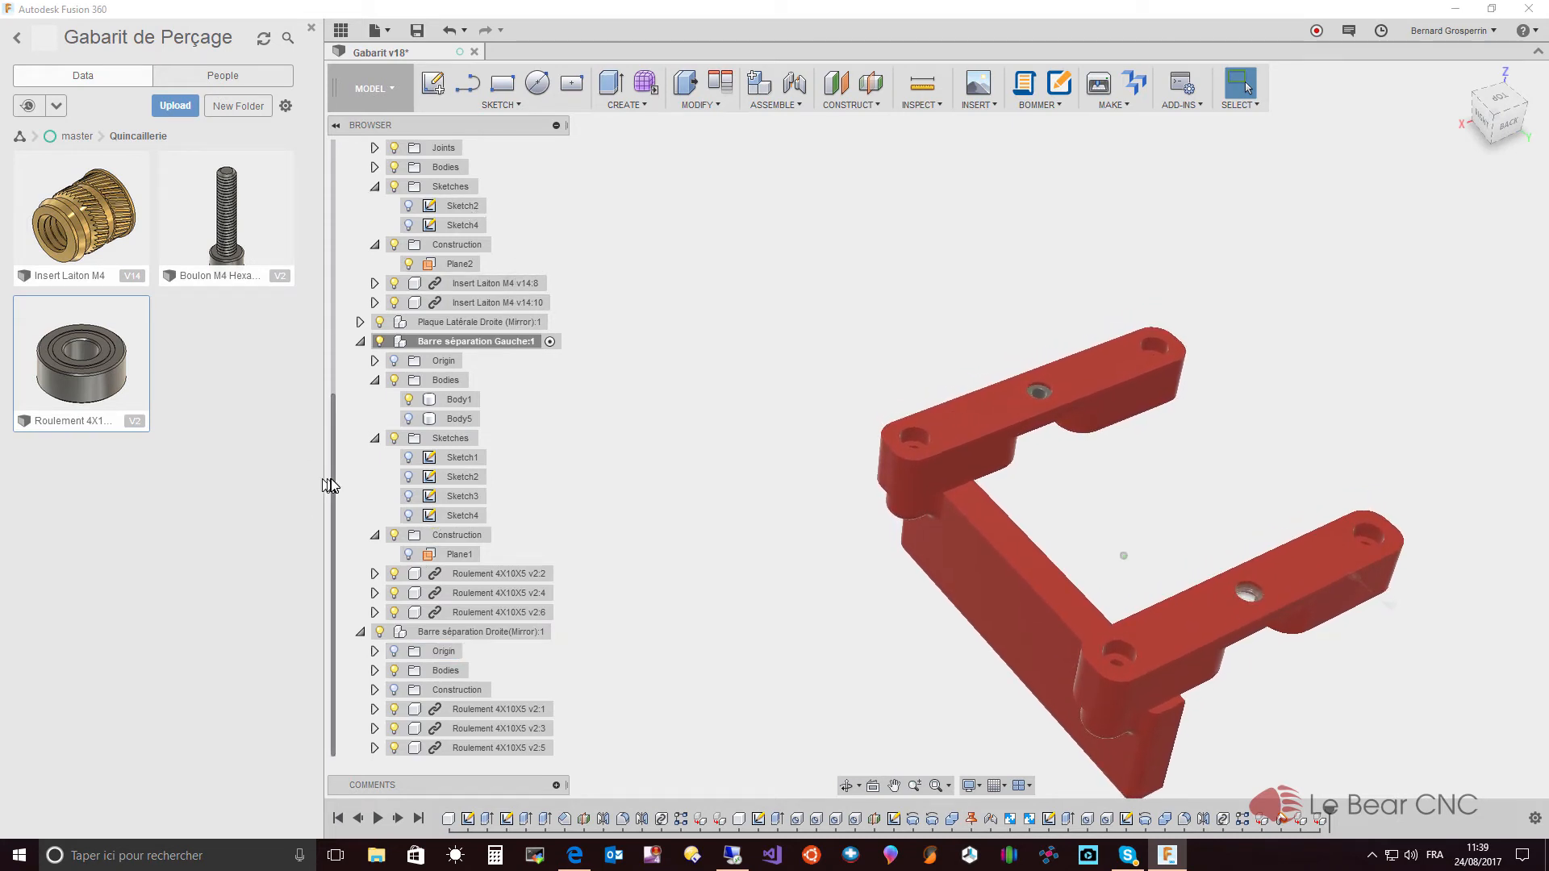
scroll(346, 403, up, 3)
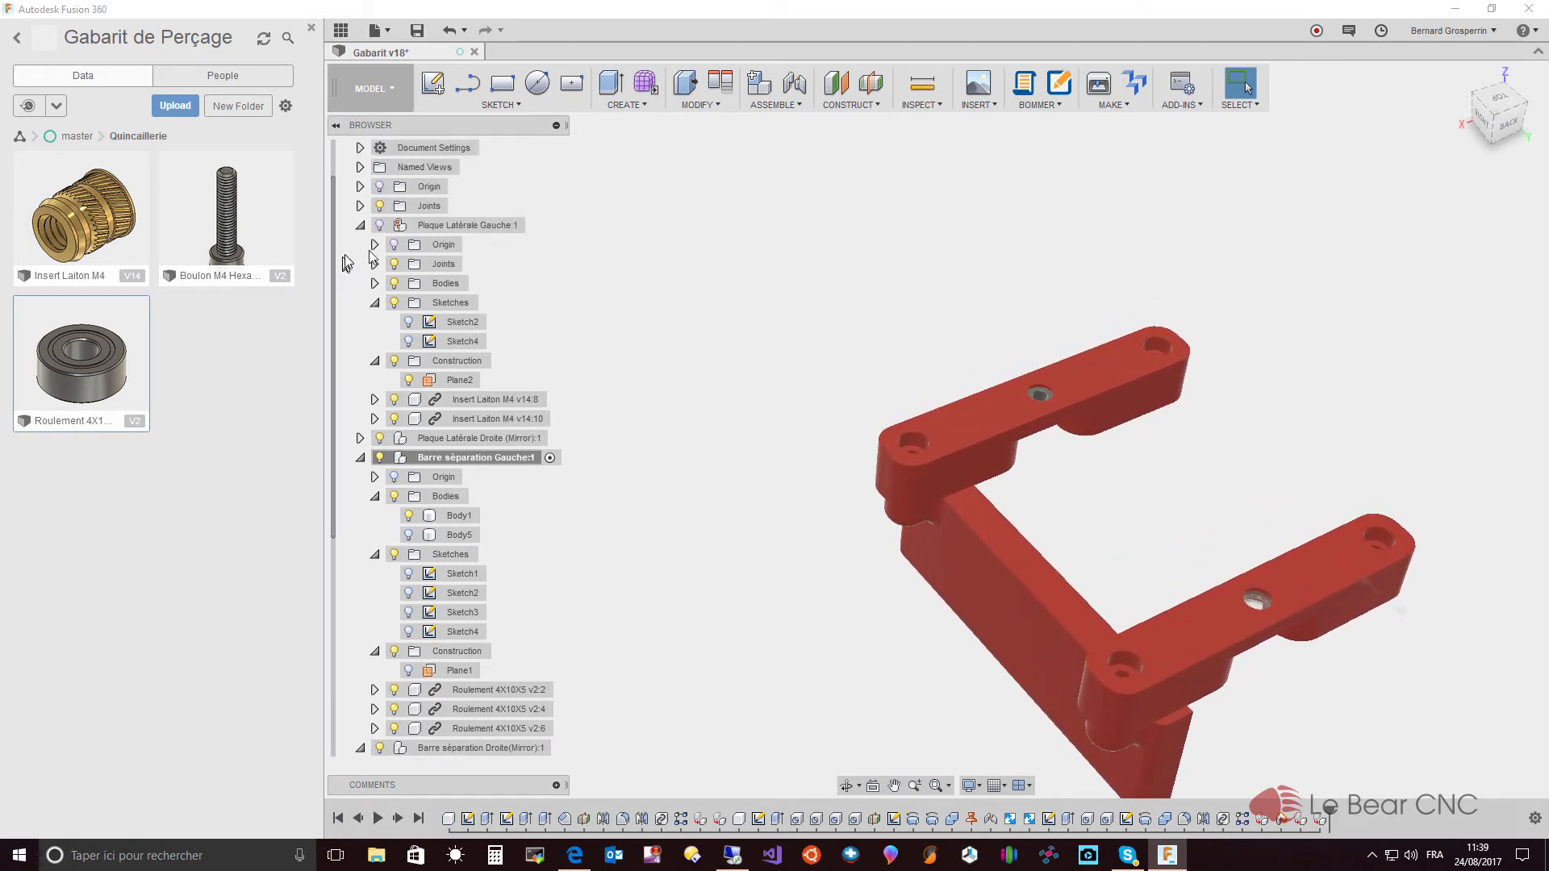
click(379, 225)
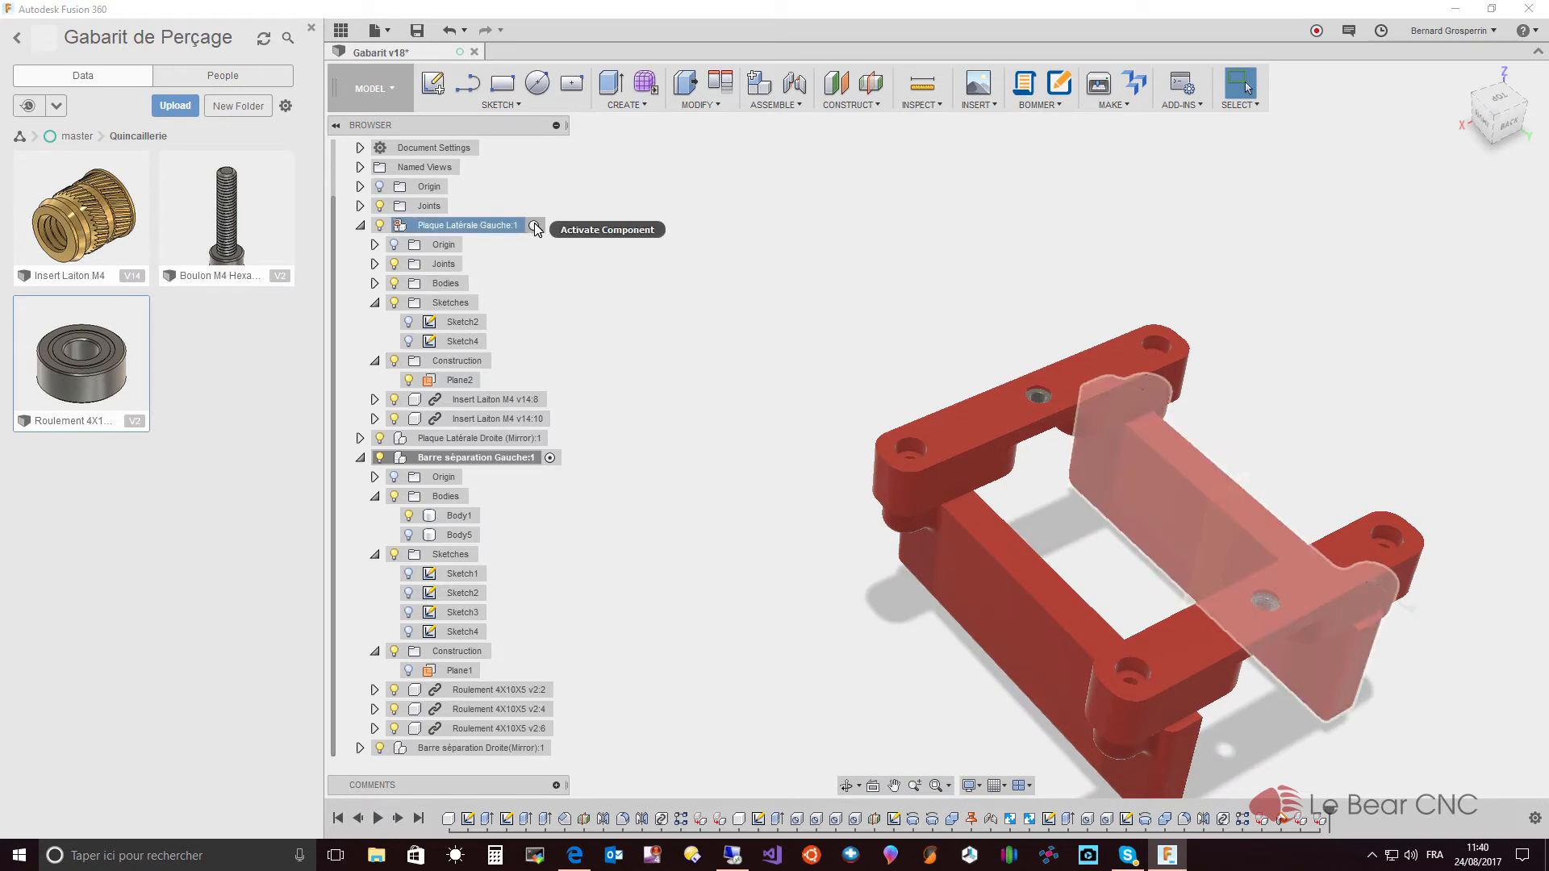
- Activate the Plaque Latérale Gauche component and hide its construction plane Plane2
click(535, 226)
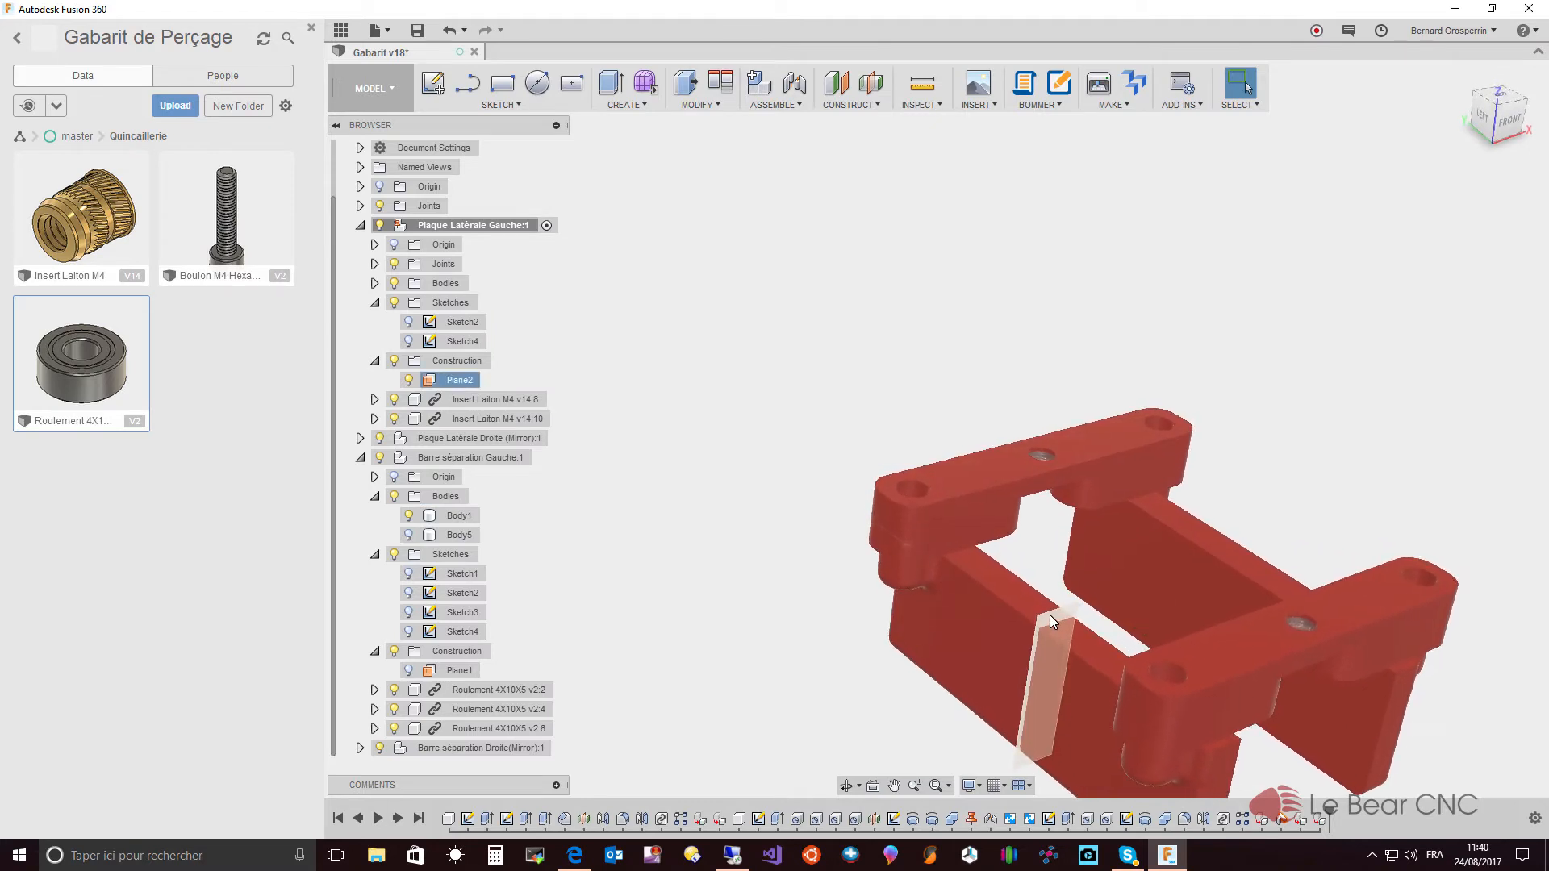
click(405, 381)
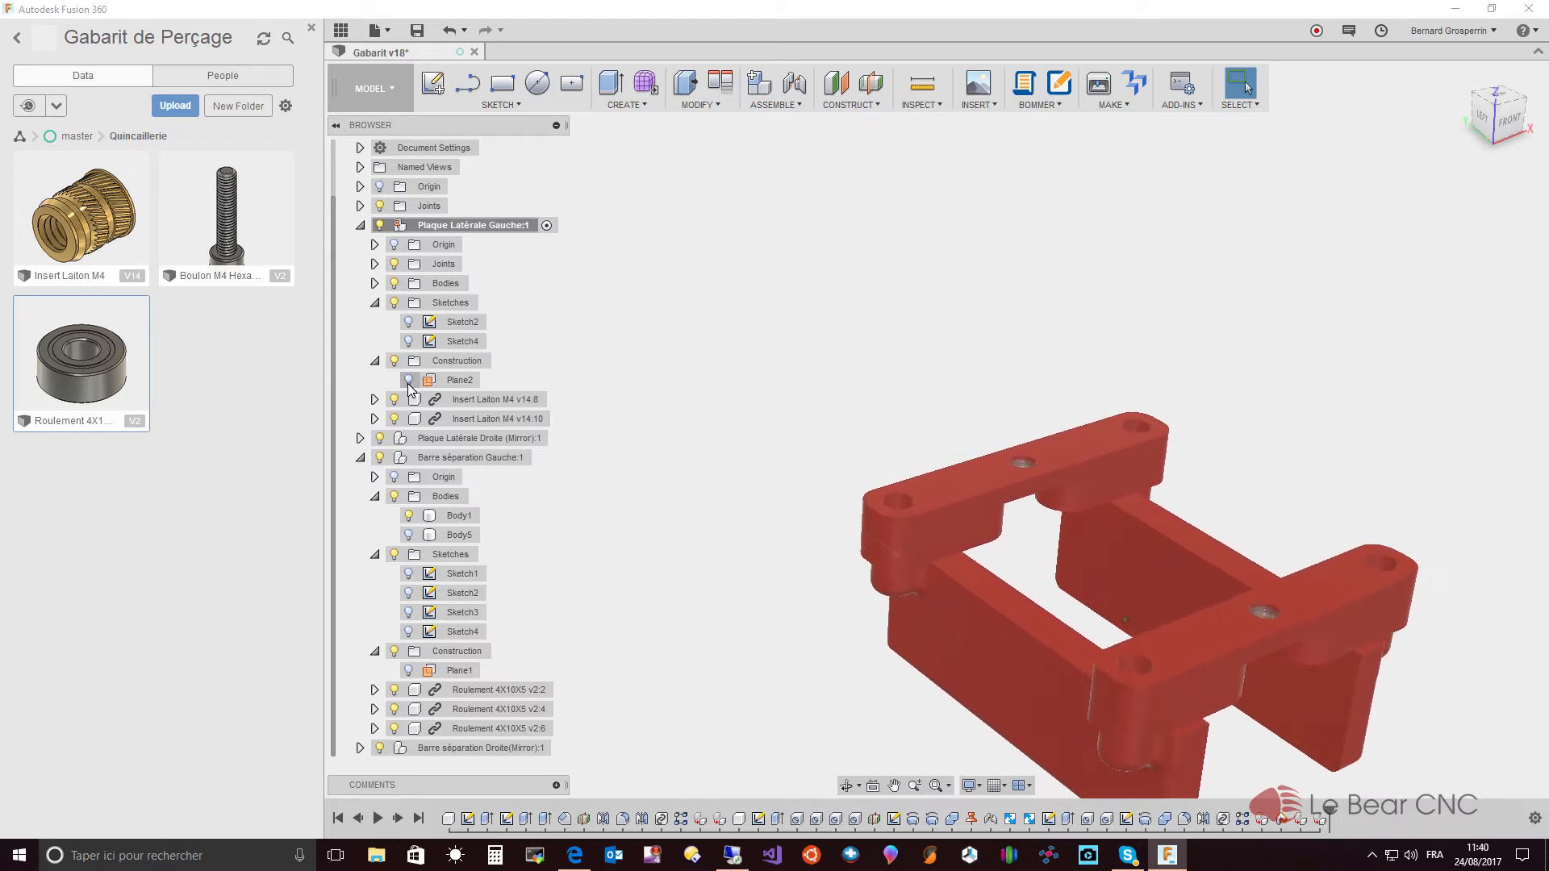
- Insert the Boulon M4 Hexa 20mm bolt into the current design and rotate it 180° about the X axis
right_click(232, 235)
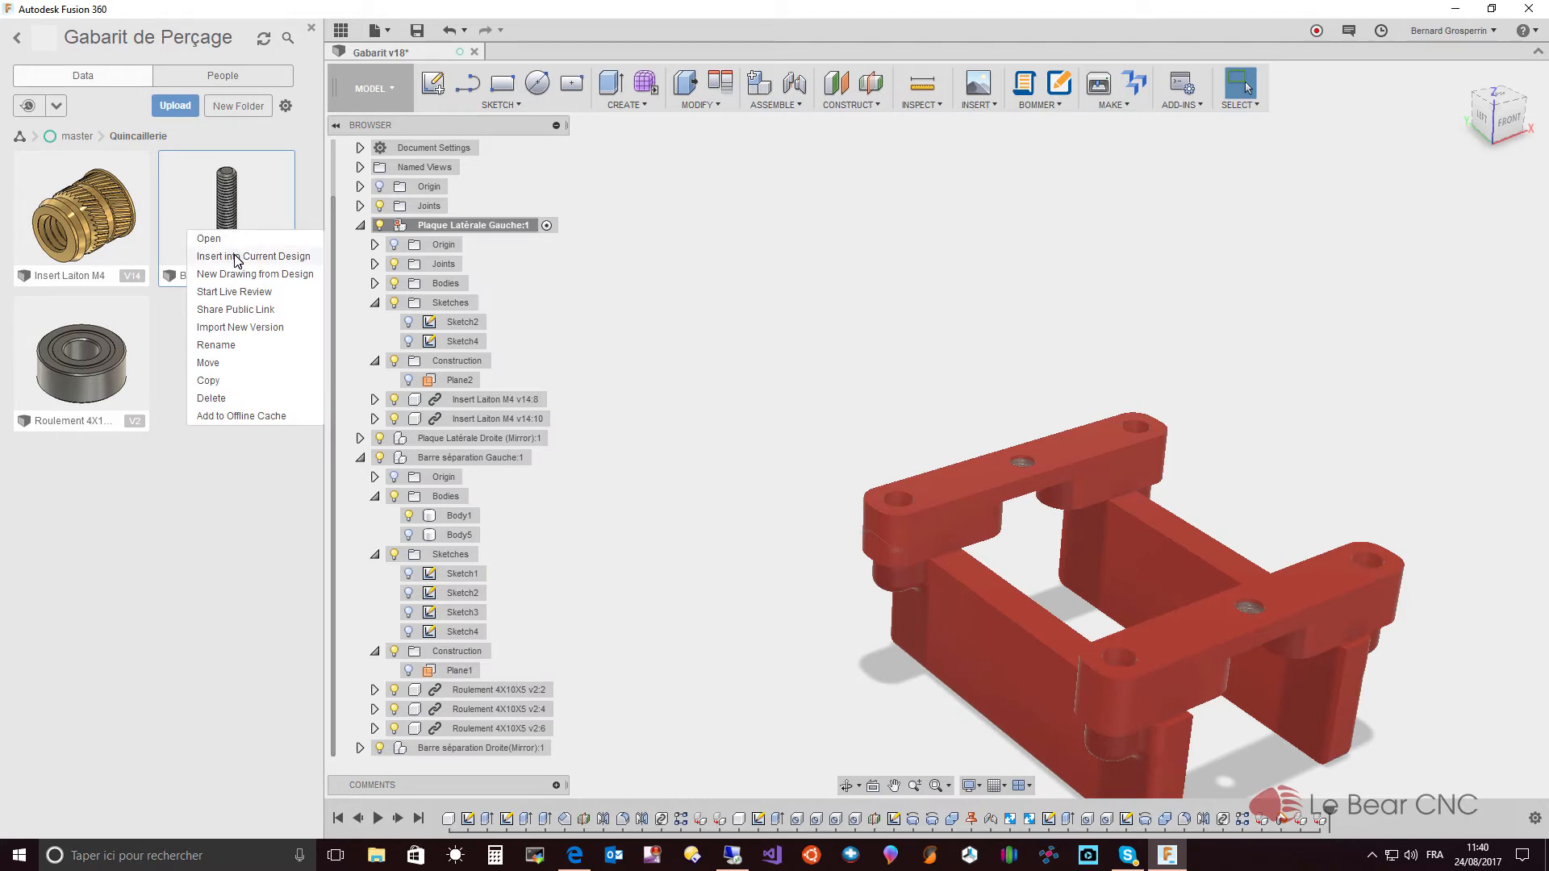
click(236, 256)
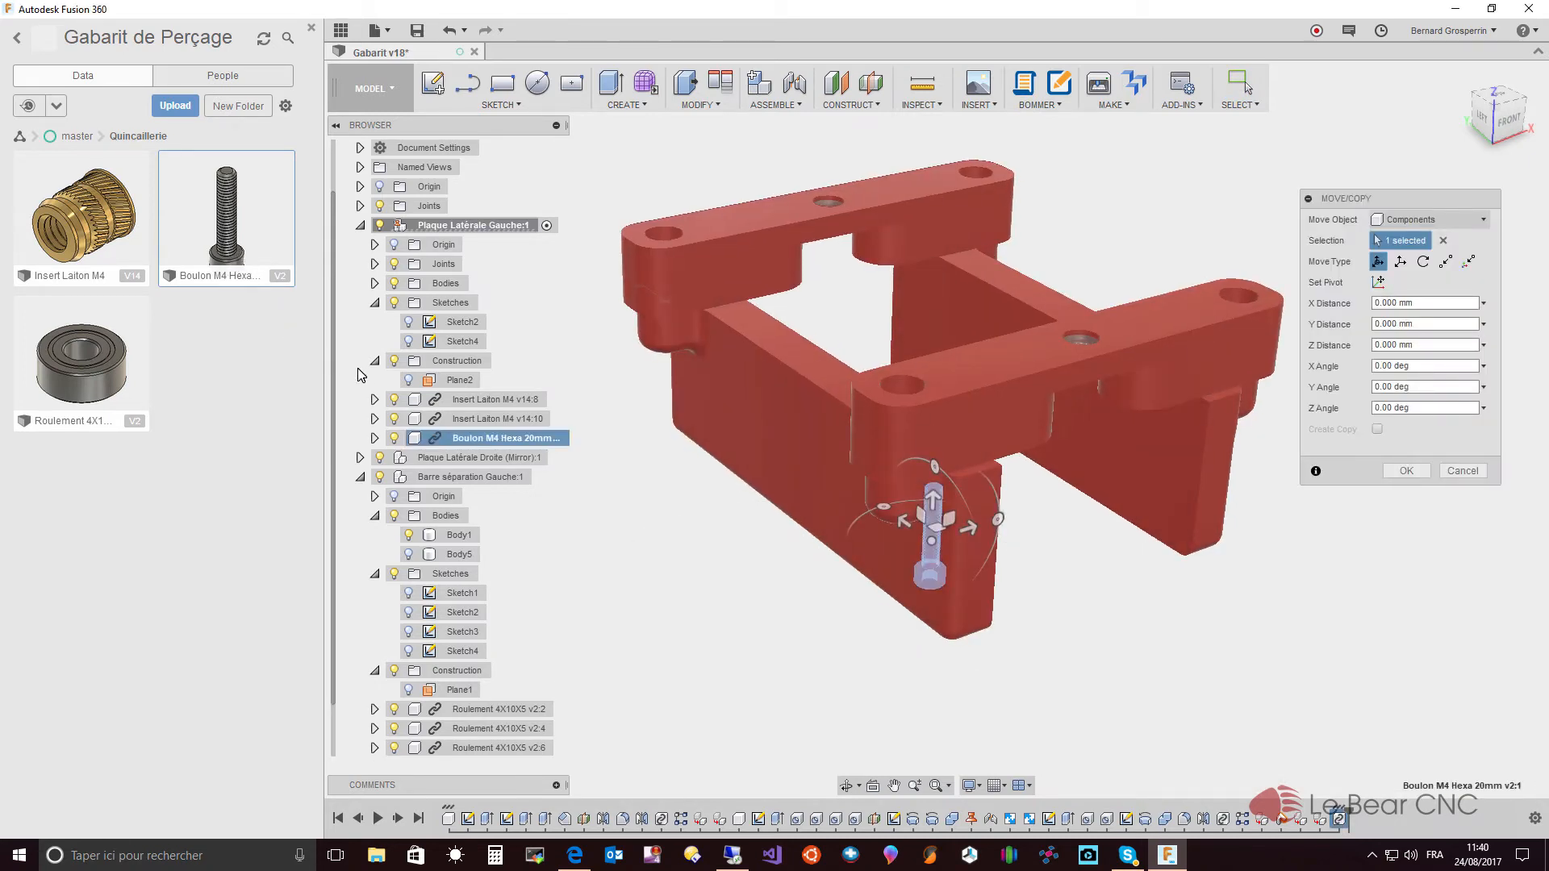
shift+middle_drag(380, 464, 892, 492)
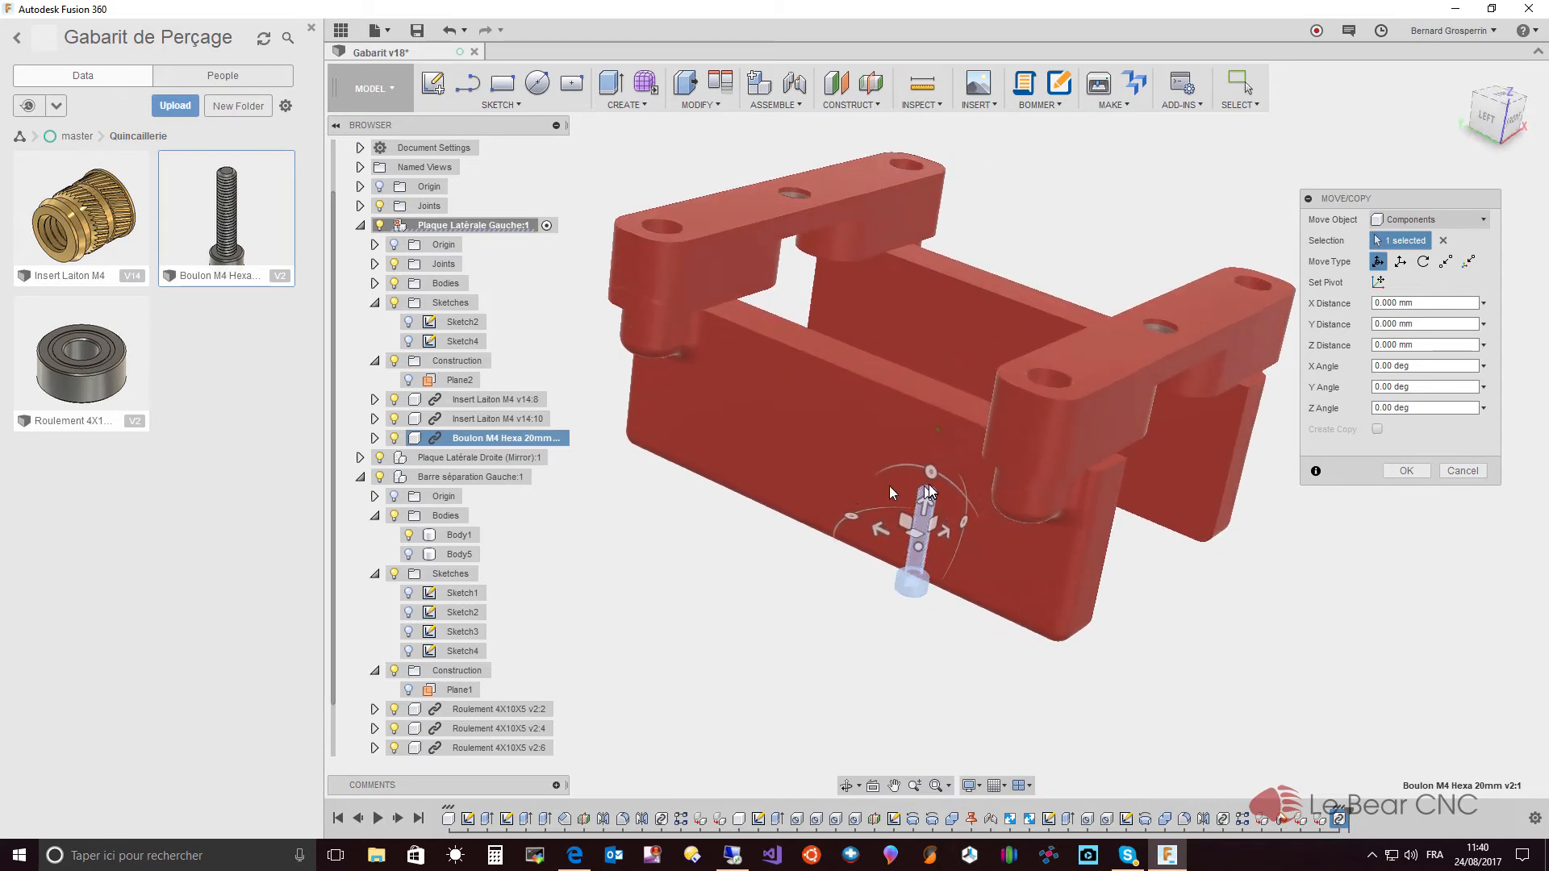
drag(930, 473, 914, 620)
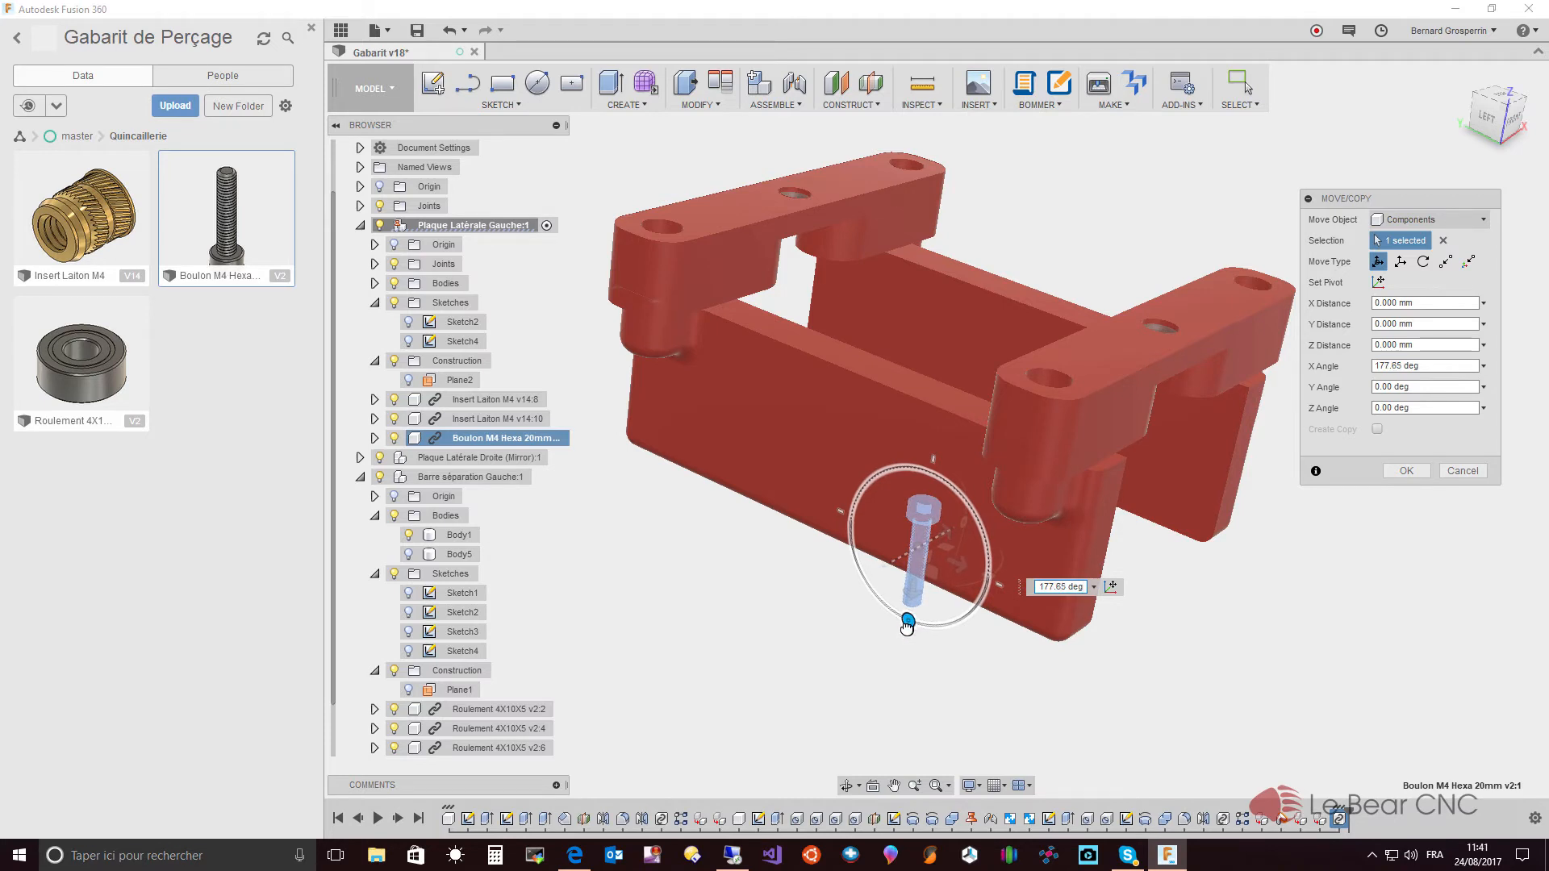
drag(906, 627, 906, 625)
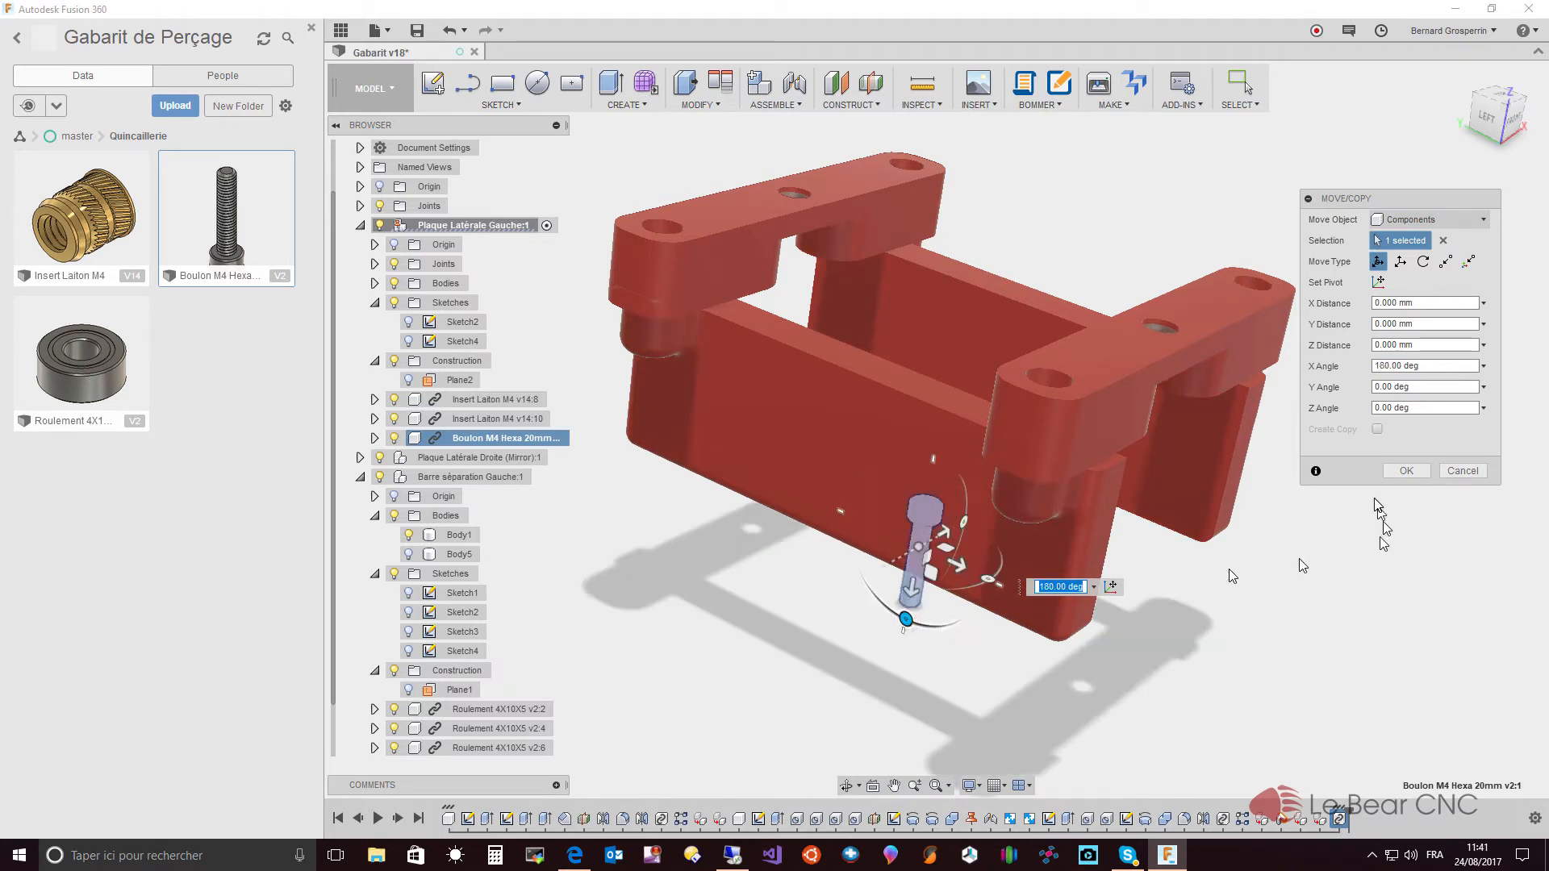
- Move the bolt point to point, from the underside of its head to the counterbore seat at a separator bar's end above the left plate
click(1446, 262)
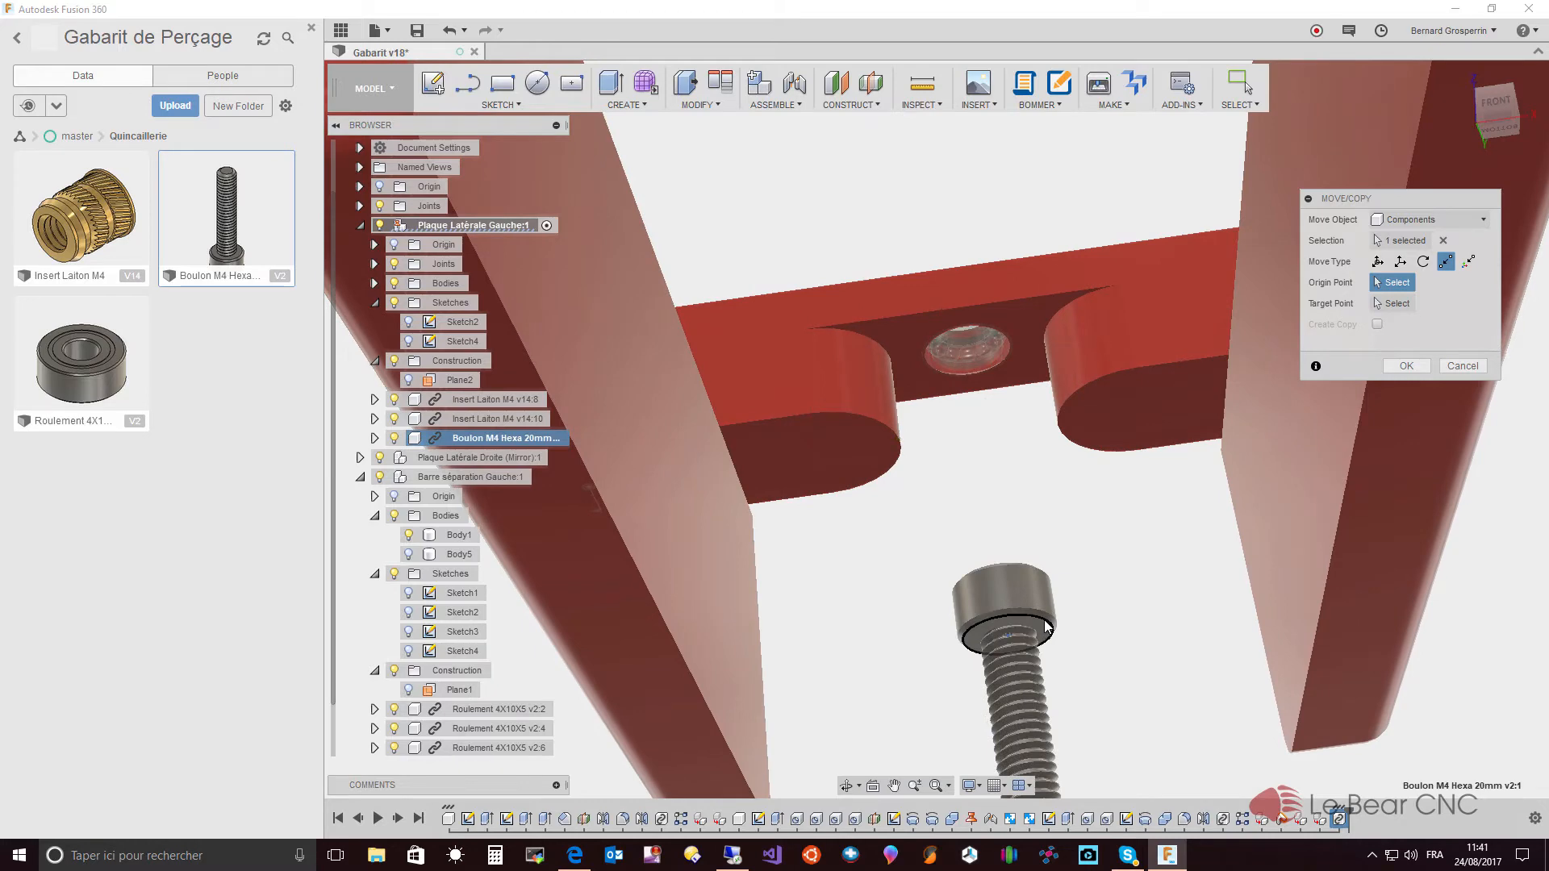
click(1046, 627)
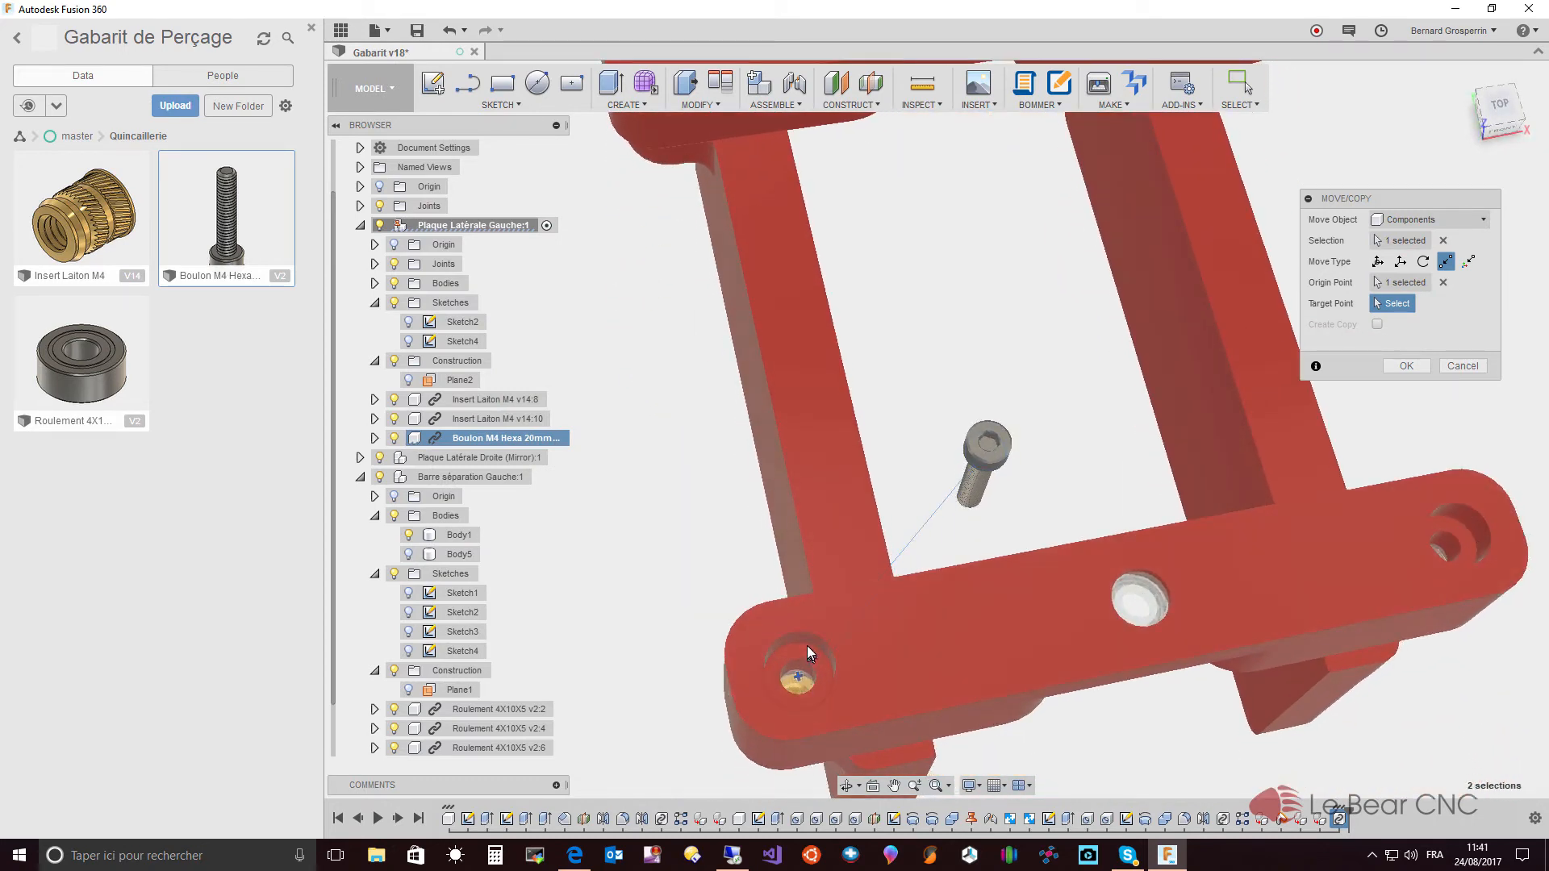
scroll(805, 646, up, 4)
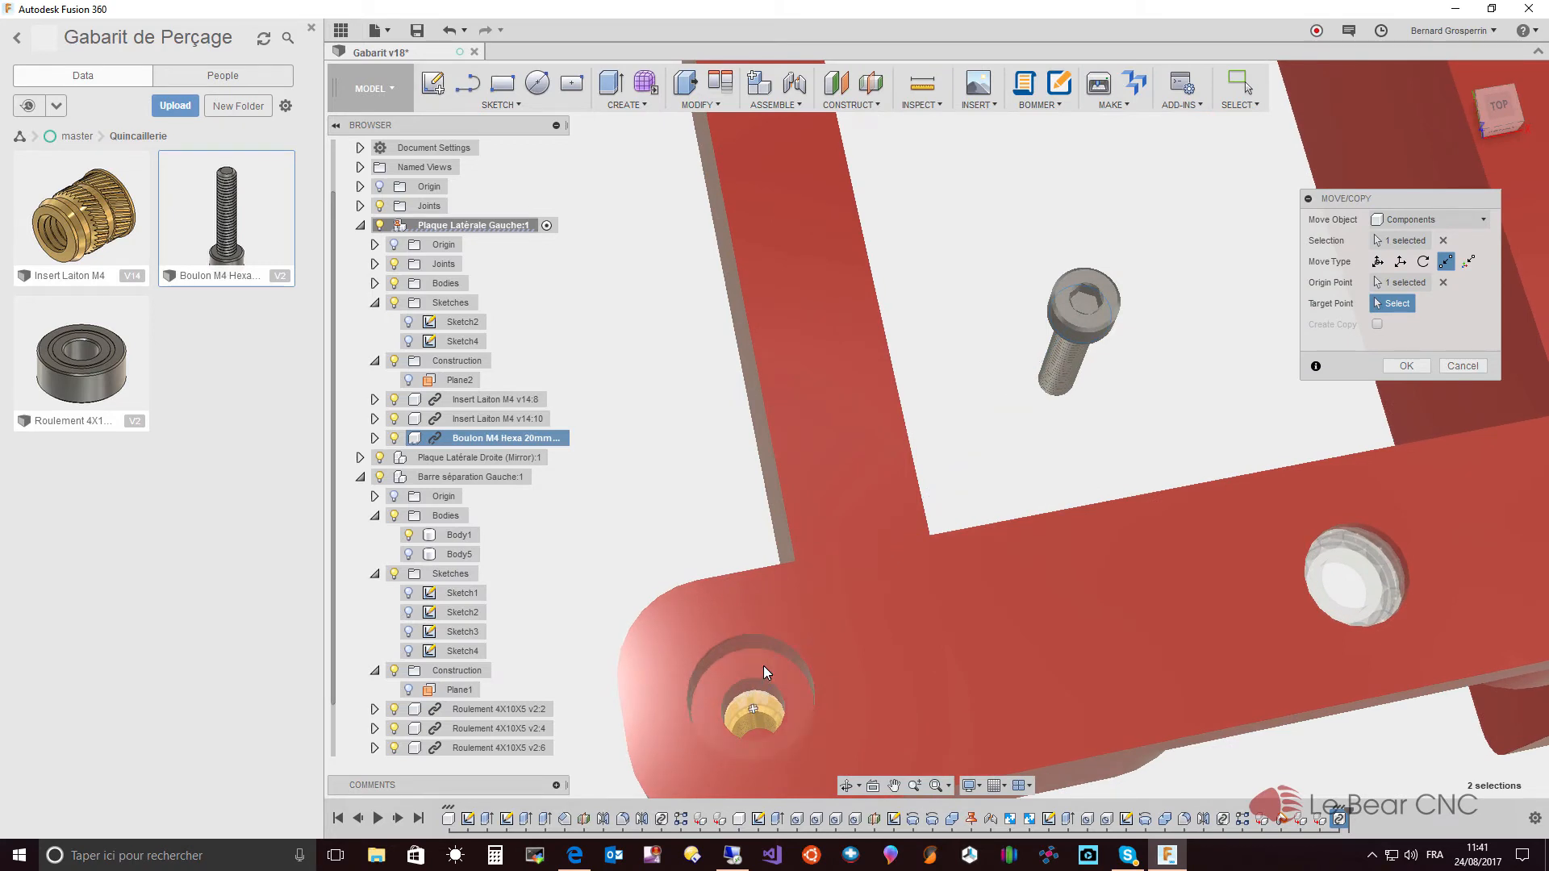
click(769, 686)
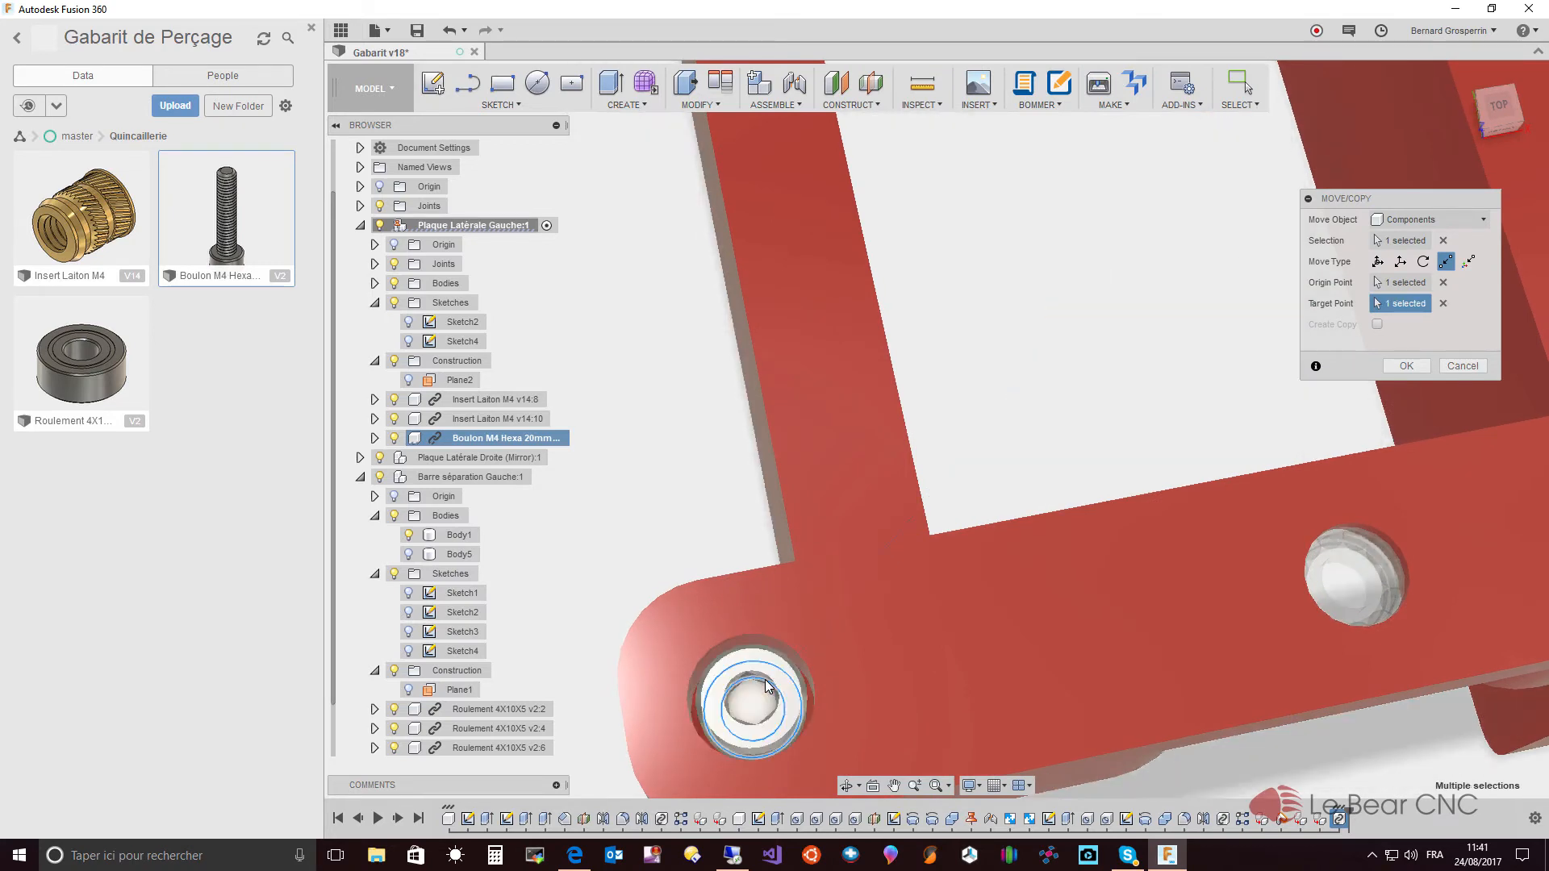
shift+middle_drag(768, 687, 882, 577)
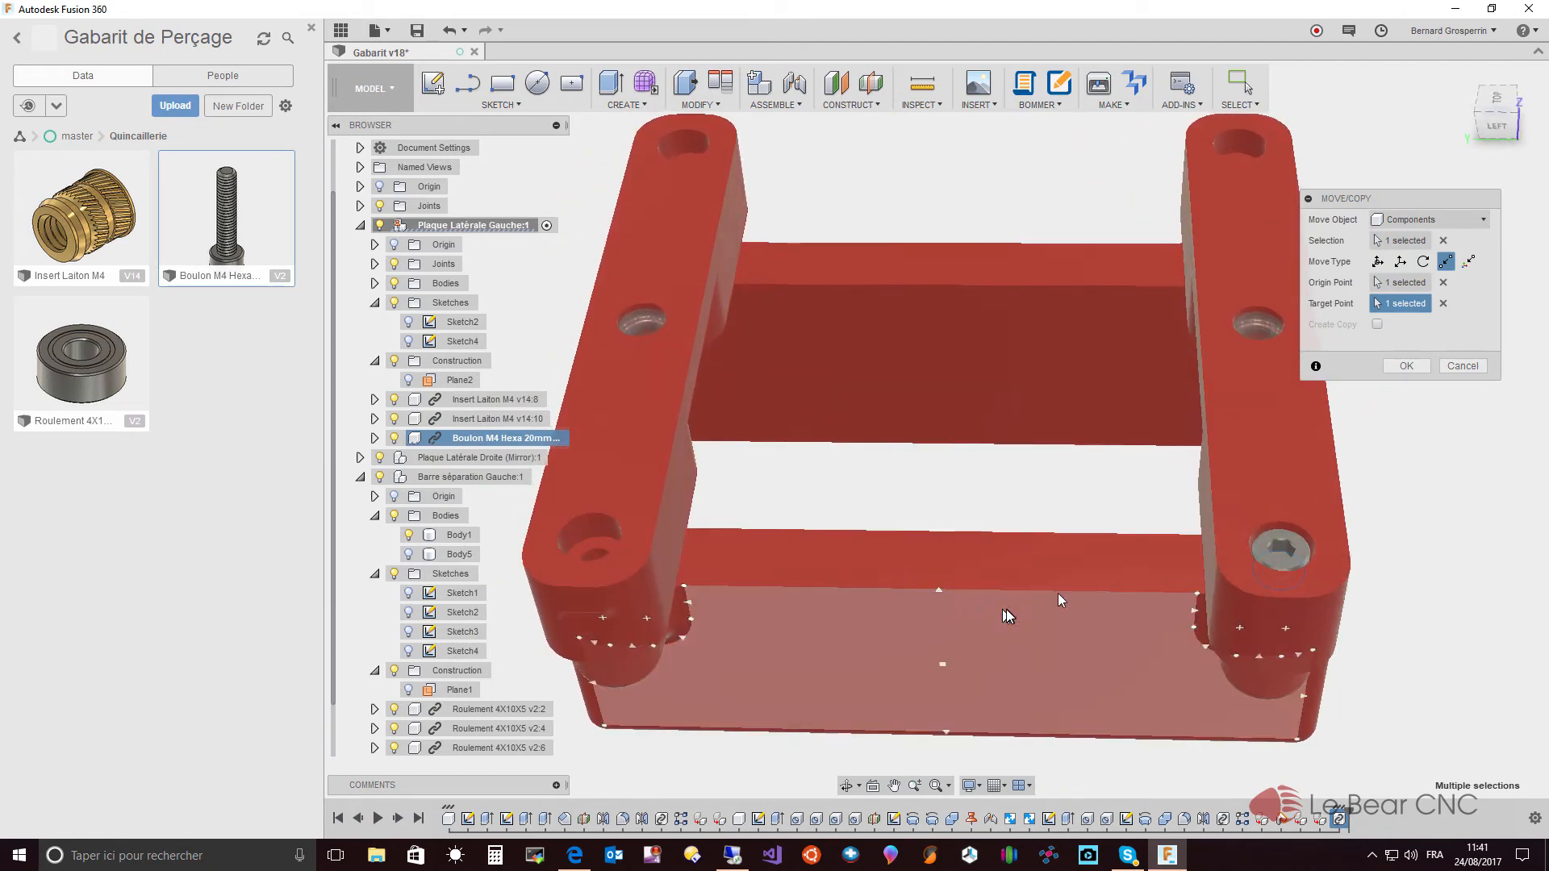
click(1404, 368)
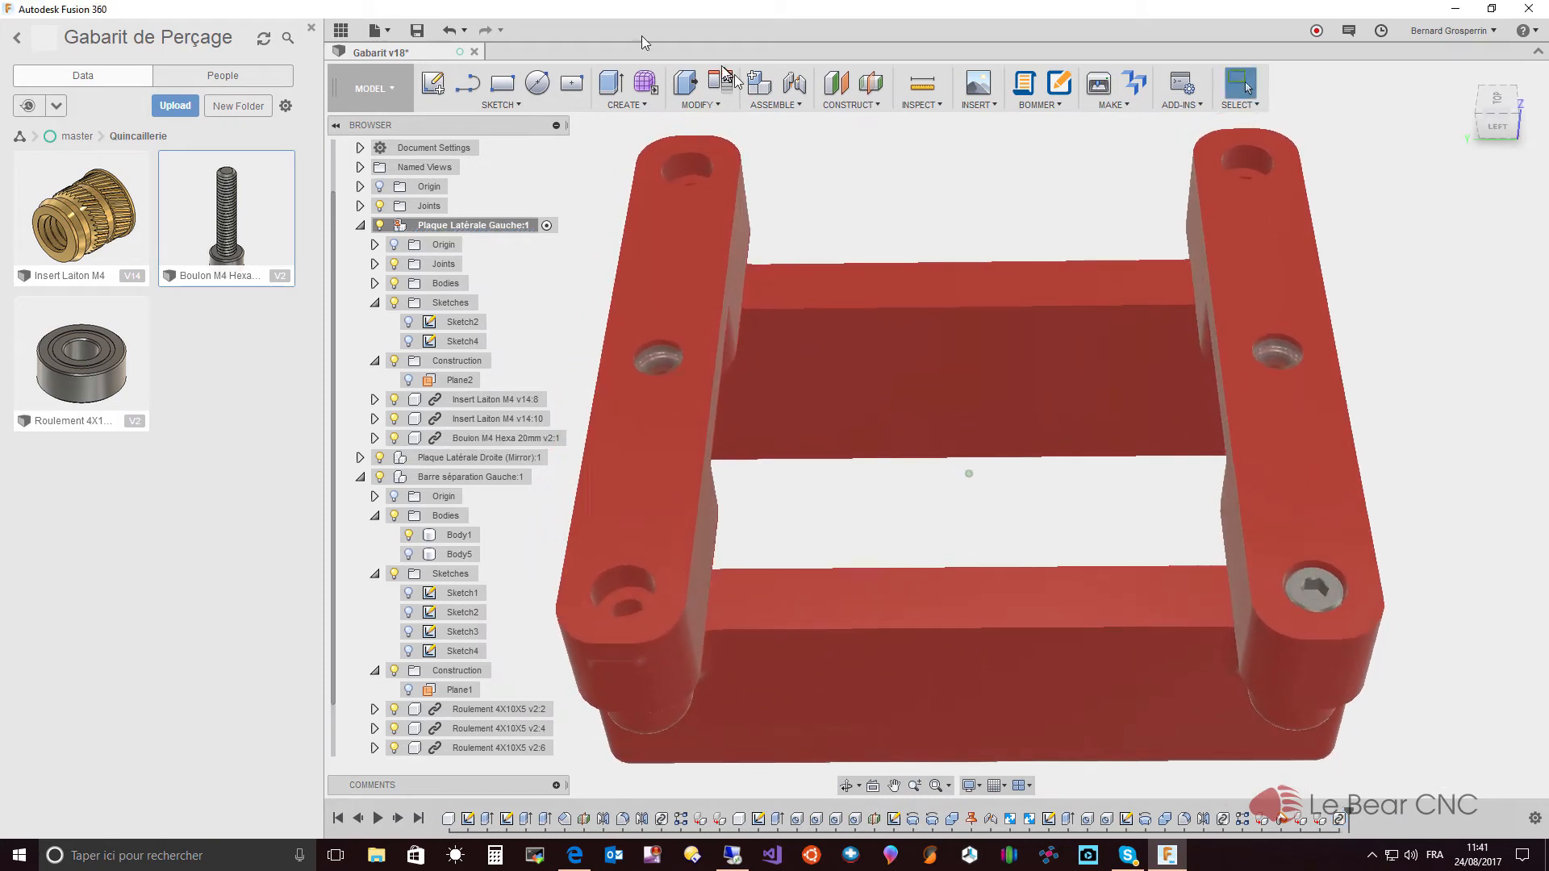
- Start a rectangular component pattern of the bolt along the X axis with quantity 2 and distance 80 mm
click(626, 103)
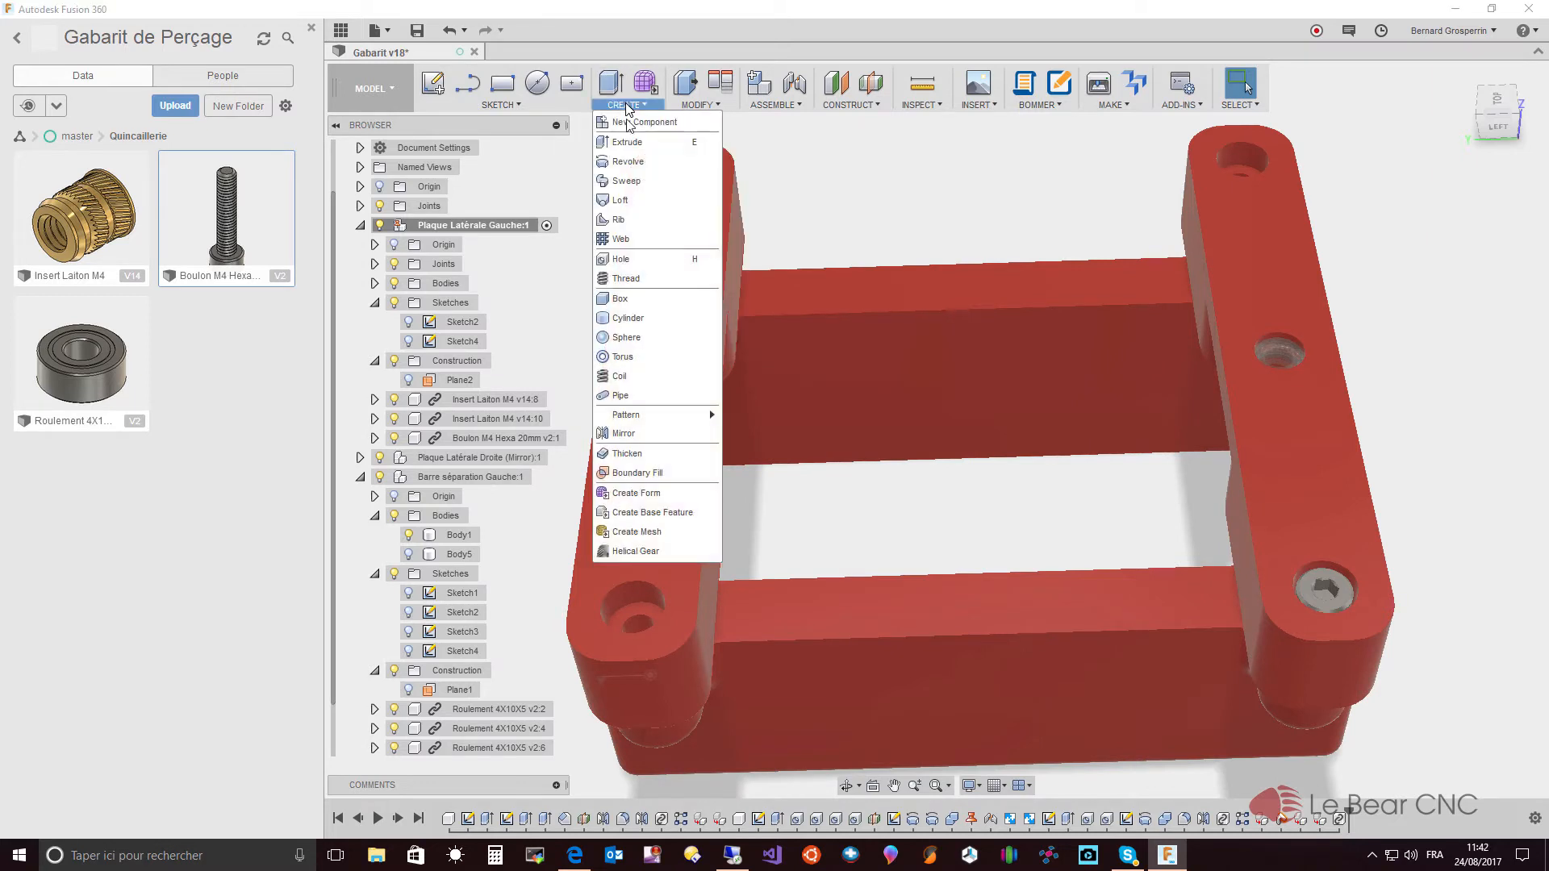
mouse_move(655, 415)
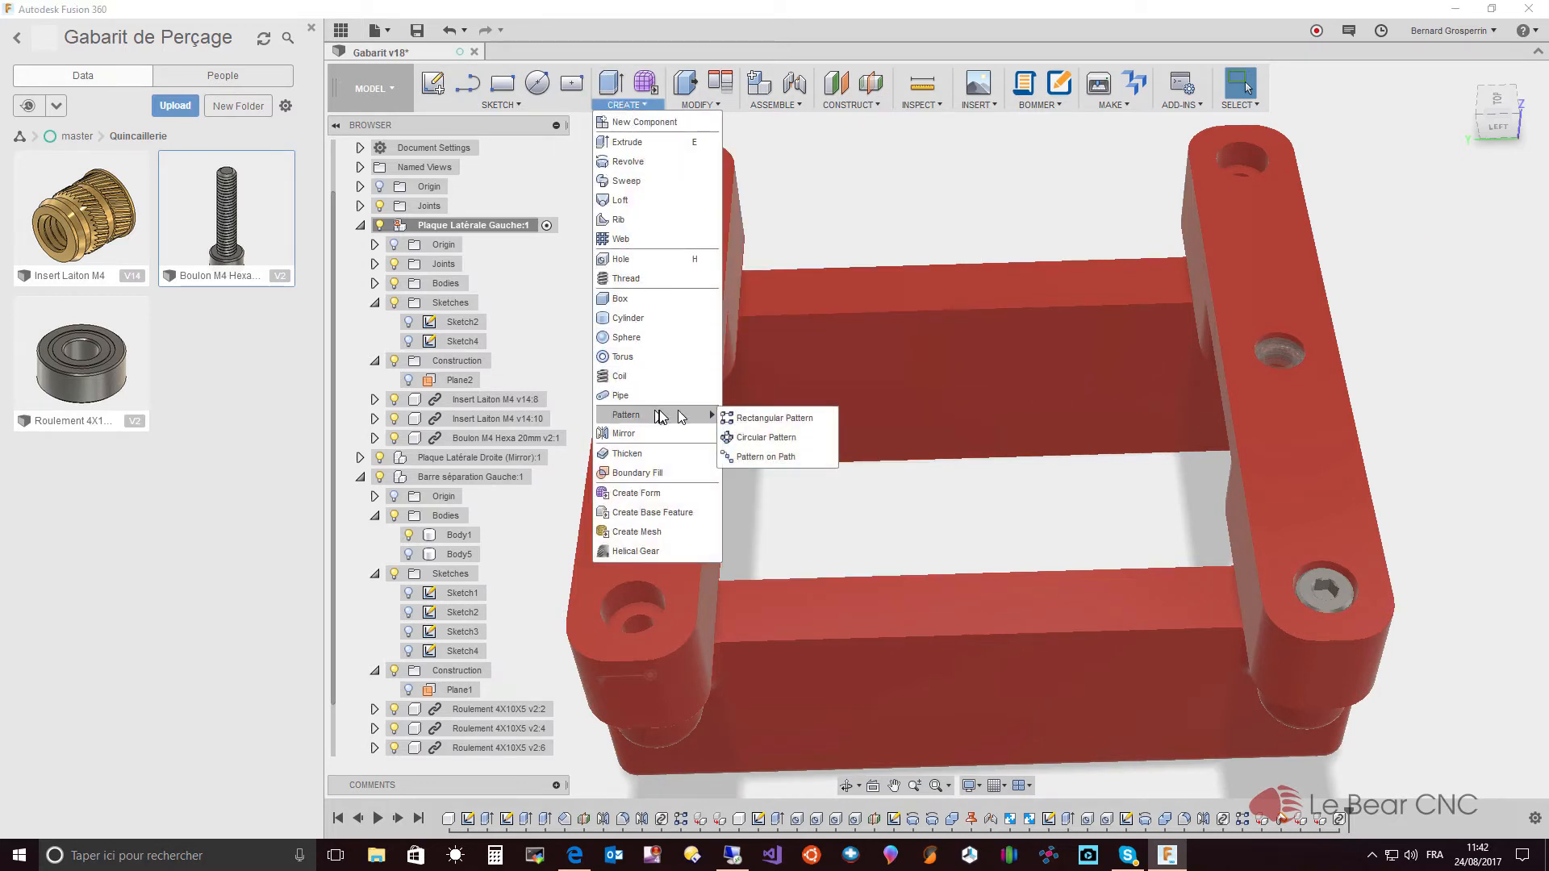
click(753, 420)
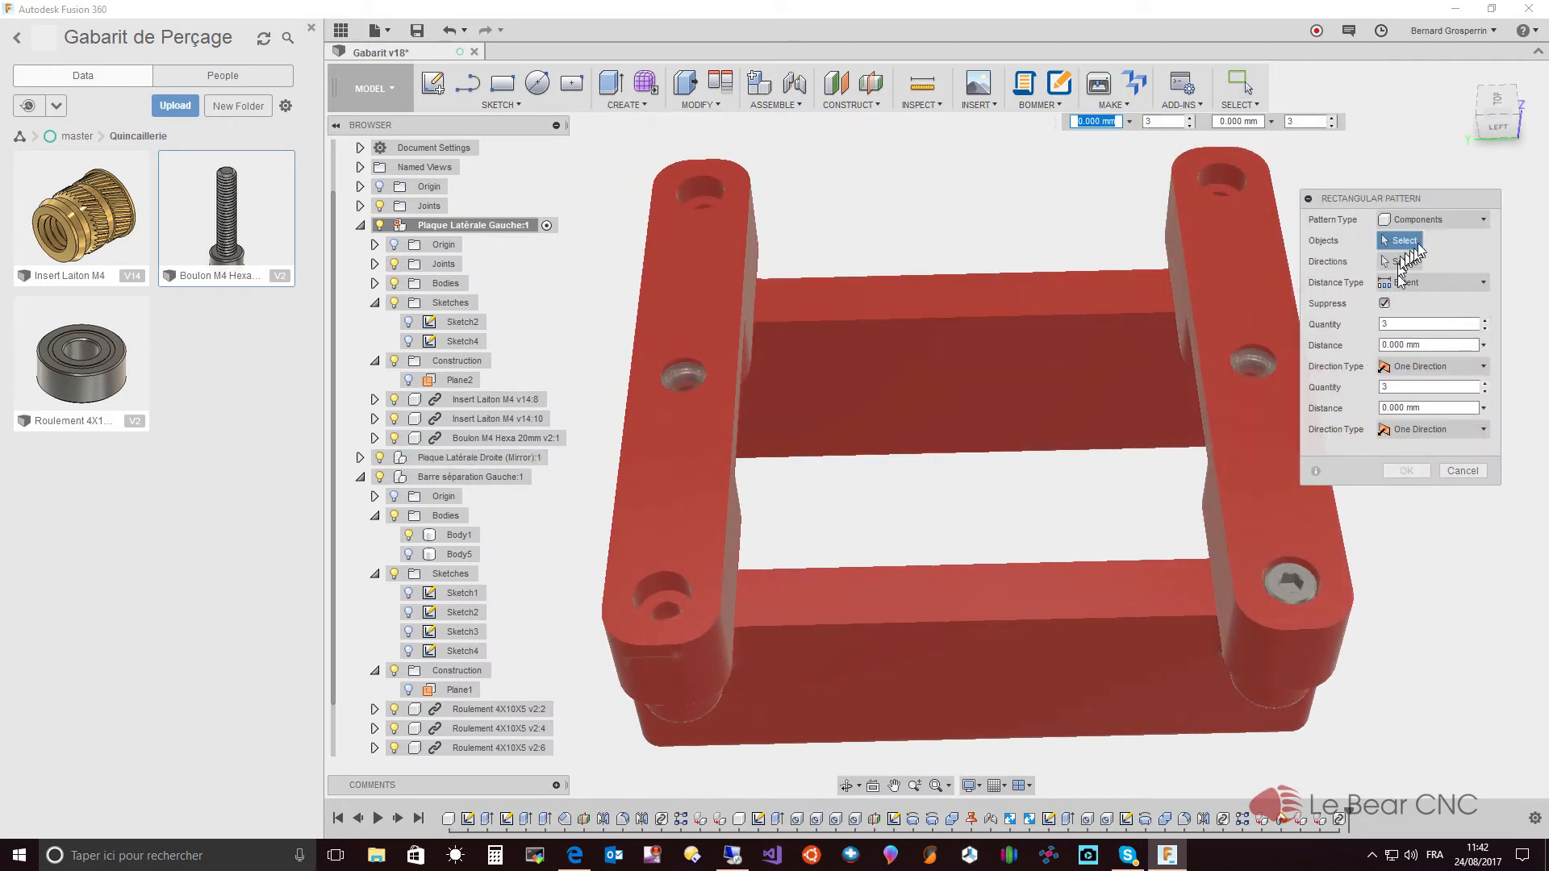
click(1304, 587)
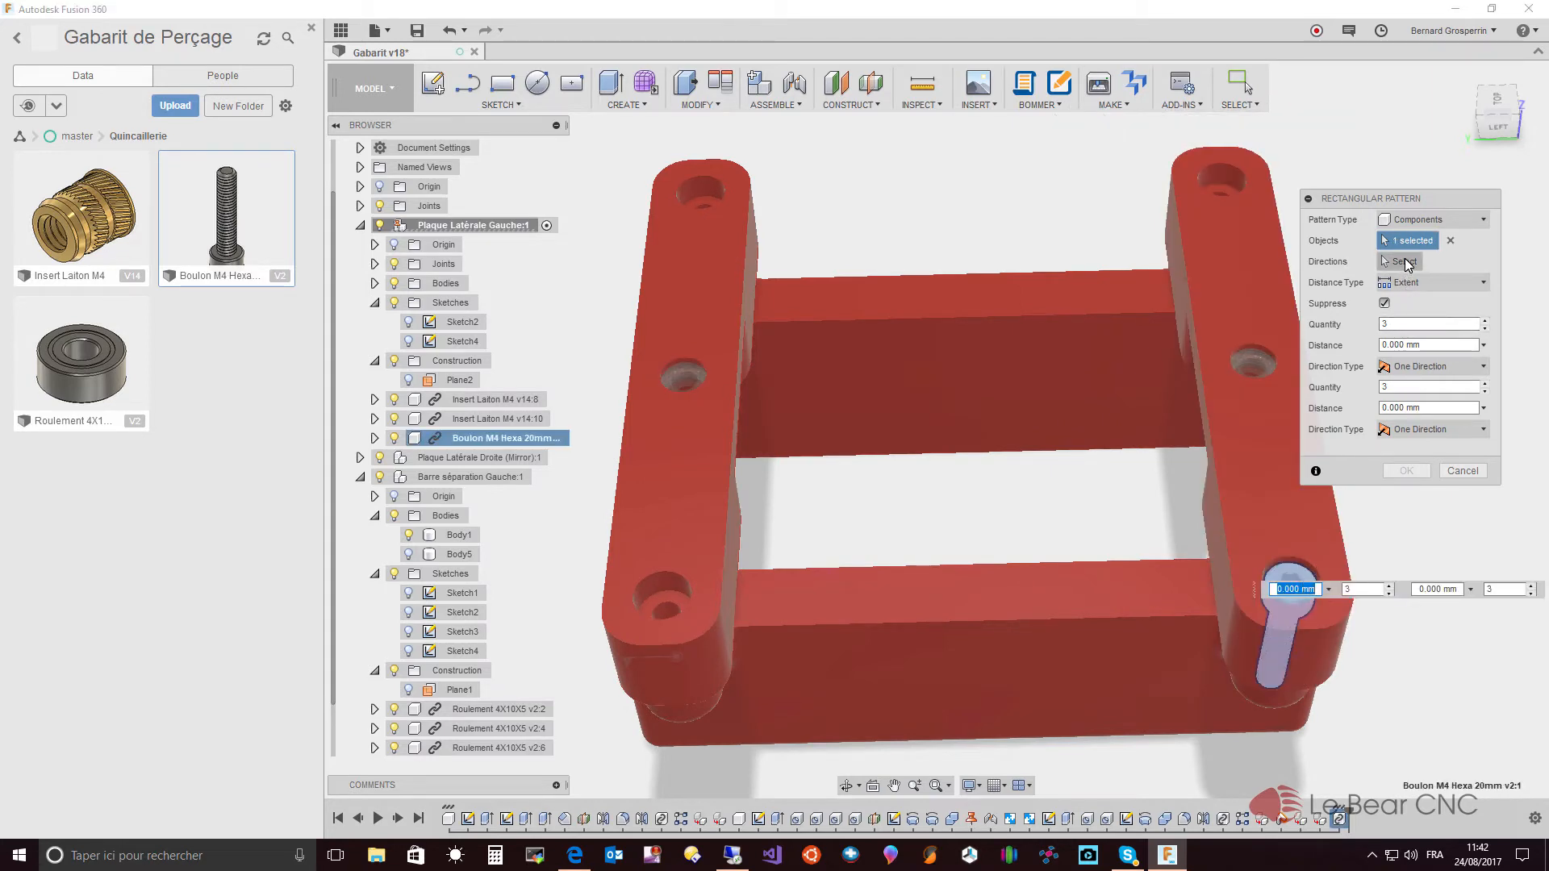
click(1404, 262)
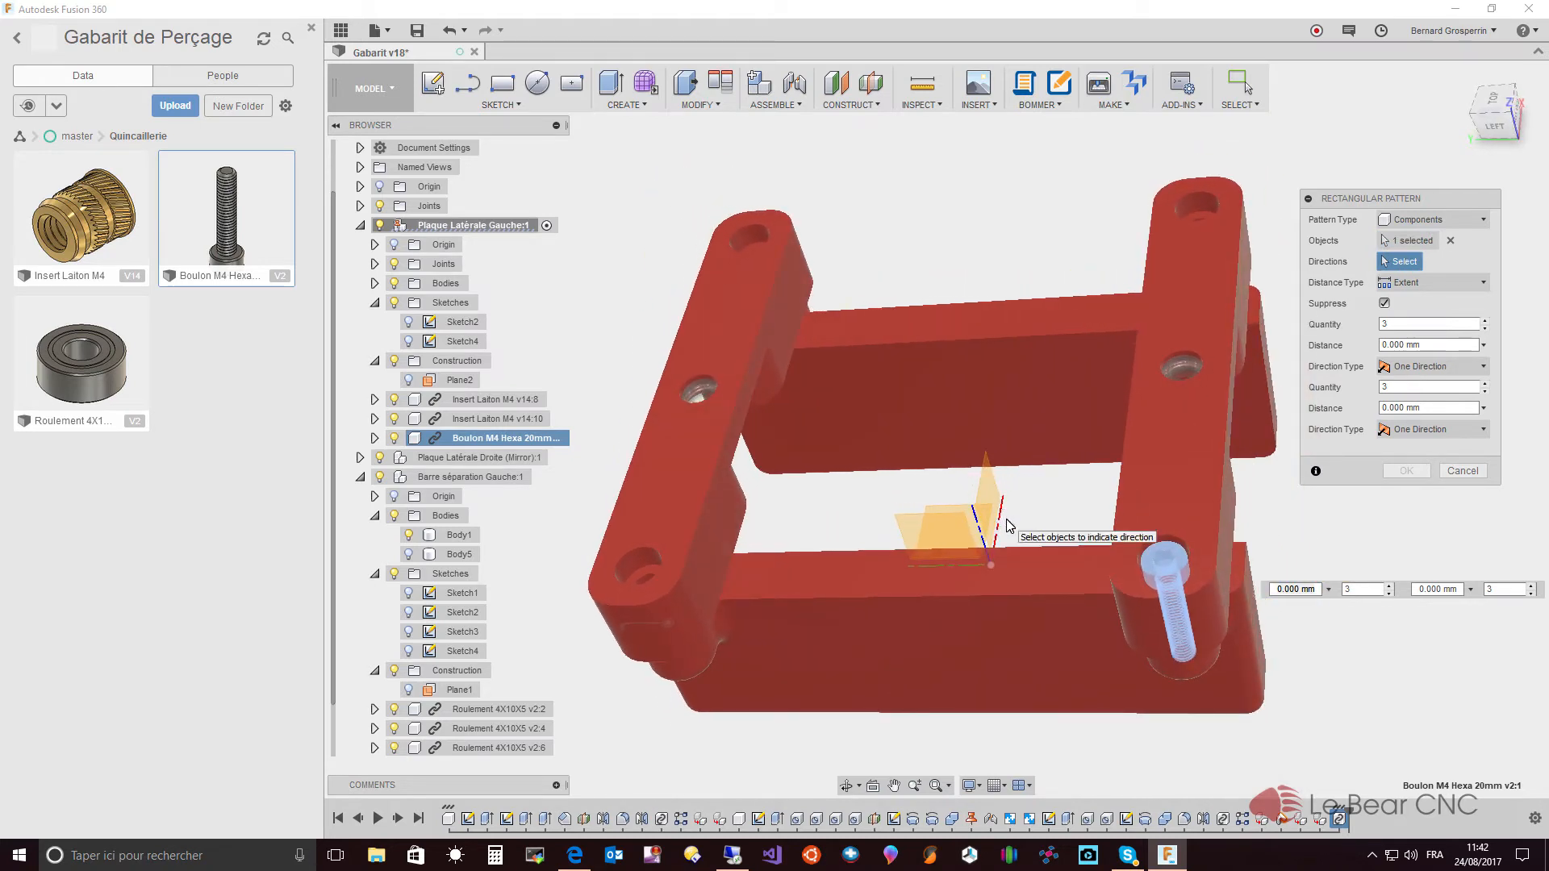
click(1006, 525)
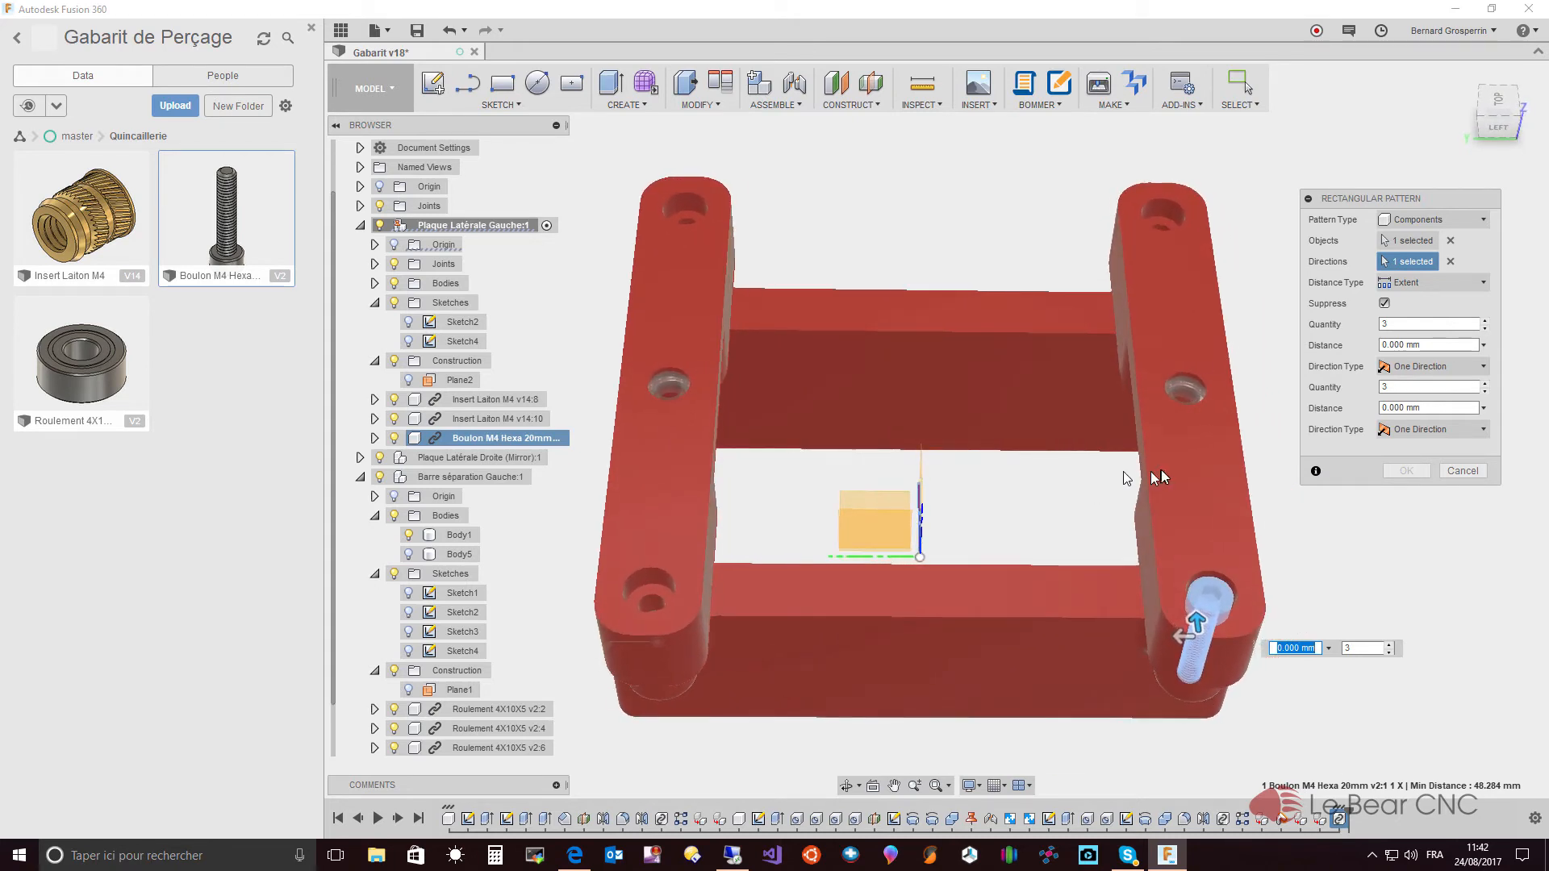
click(1414, 327)
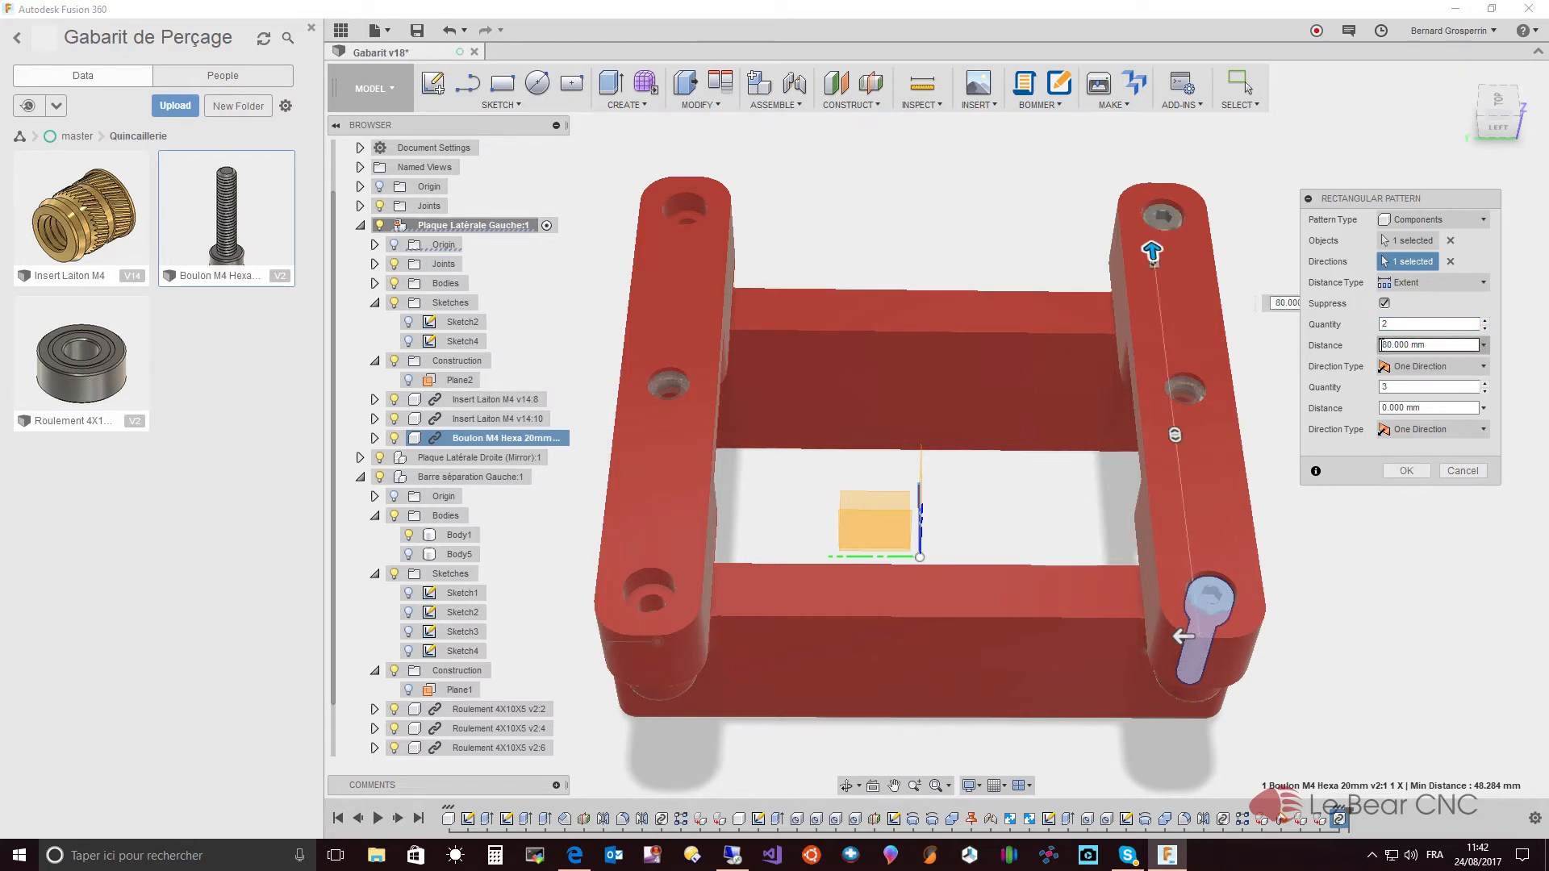
click(1383, 344)
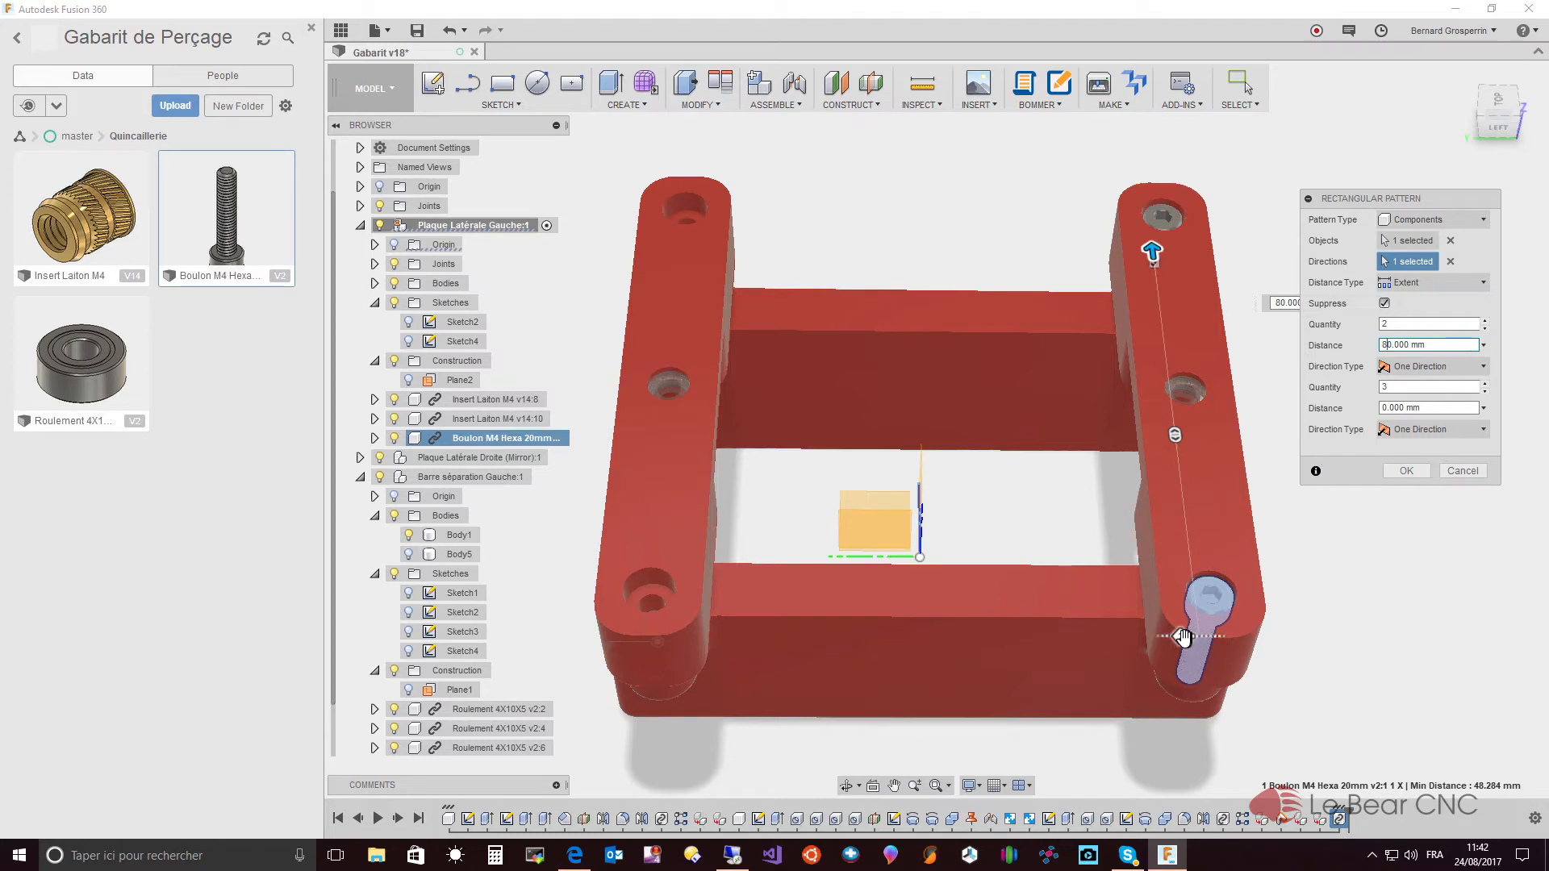
- Set the pattern's second direction to quantity 2 and distance 85 mm, and create the pattern
click(1183, 637)
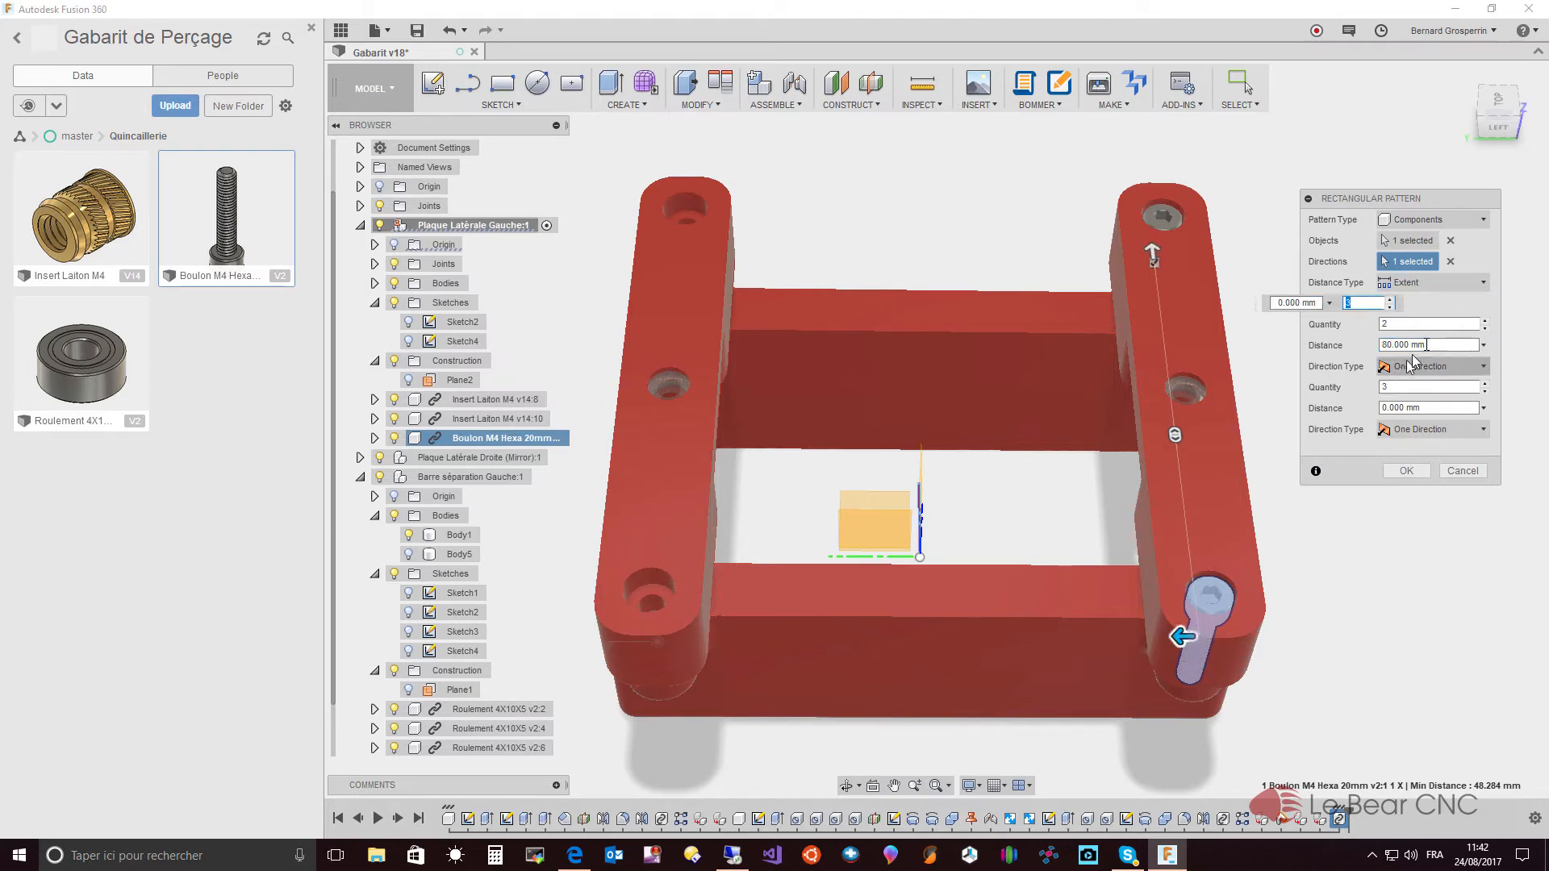
double_click(1375, 302)
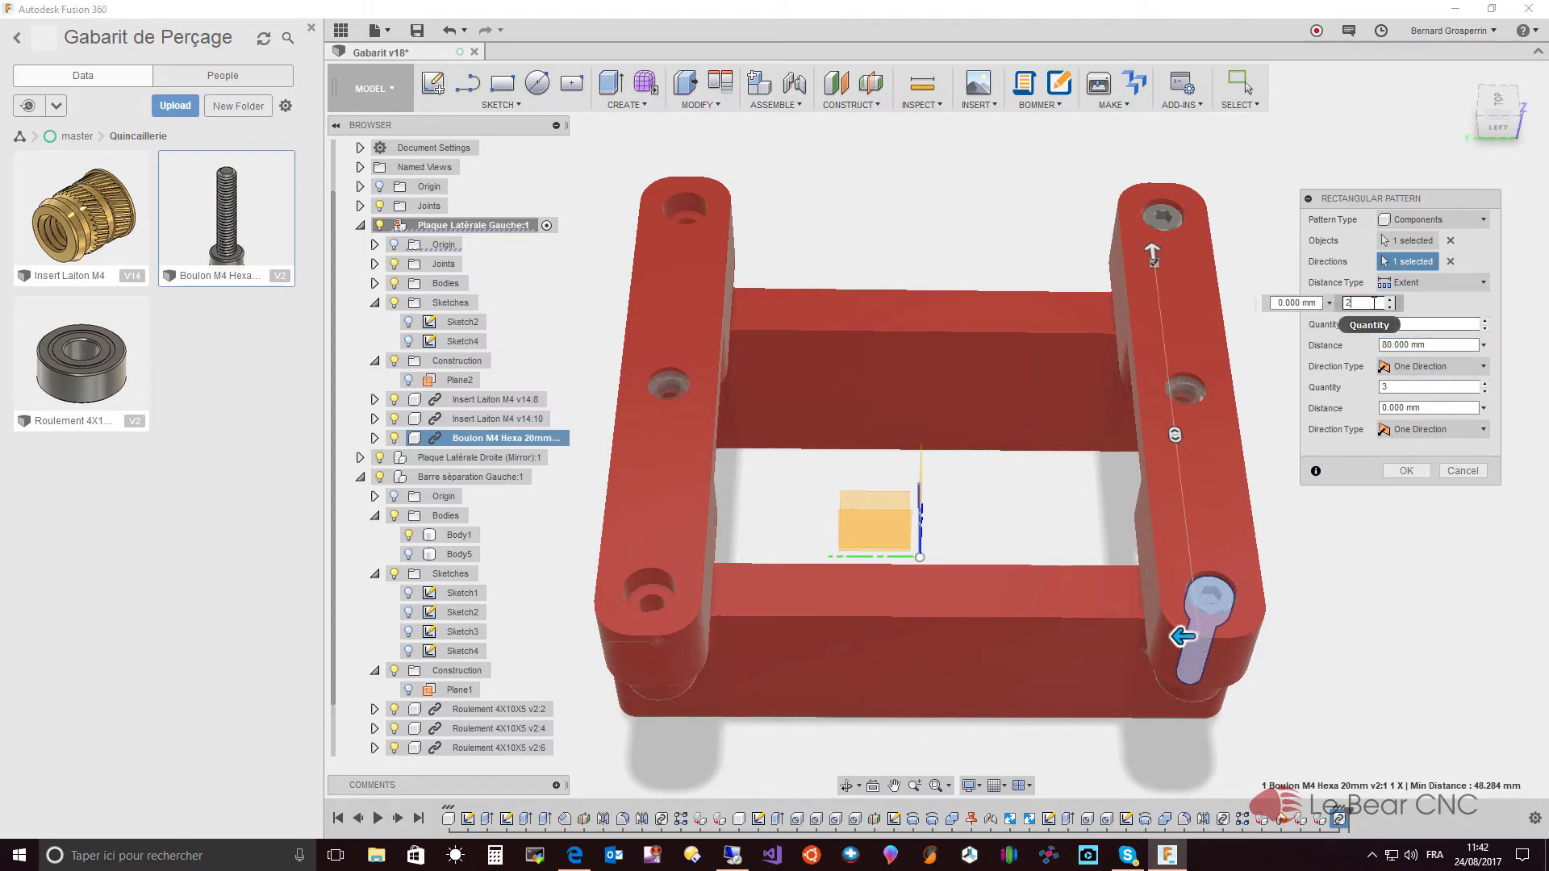
click(1391, 407)
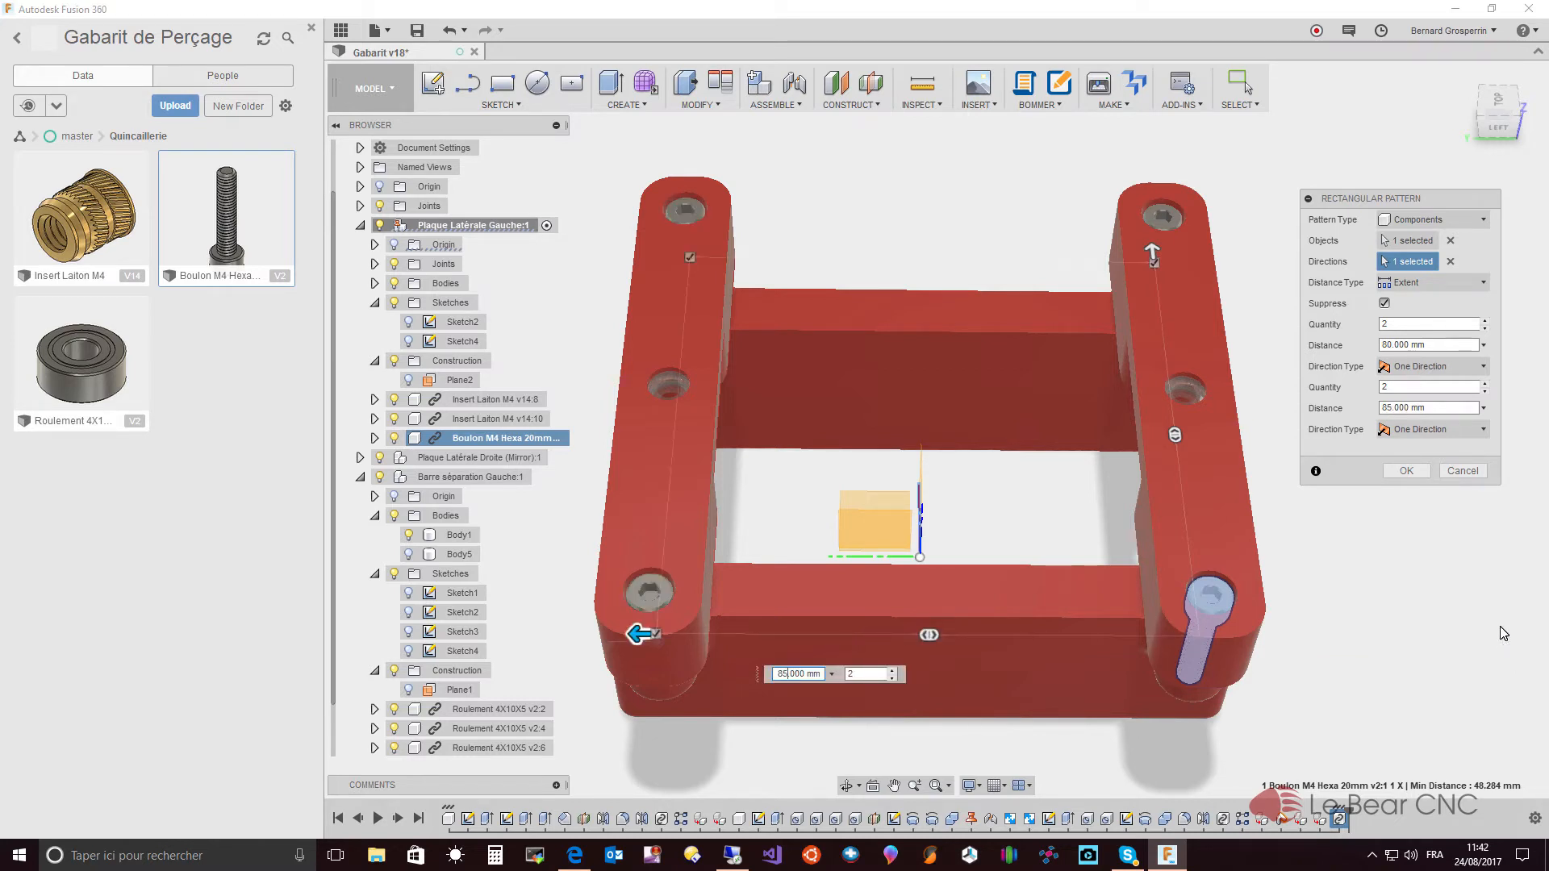
click(1407, 471)
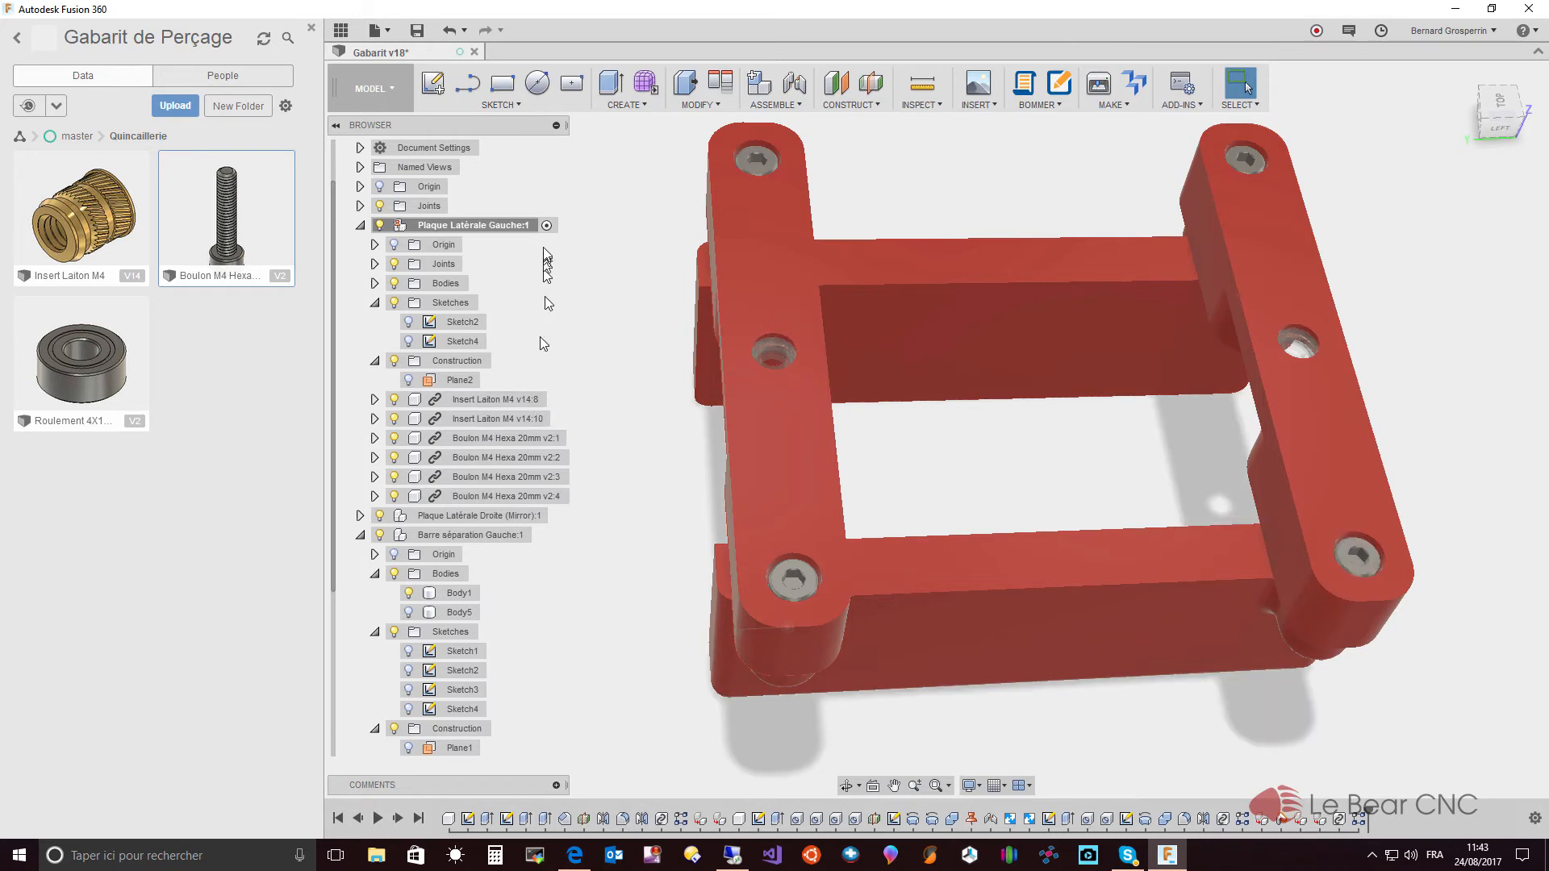
- Cut the second and fourth Boulon M4 Hexa 20mm bolts from Plaque Latérale Gauche and paste them in place into Plaque Latérale Droite (Mirror)
click(493, 230)
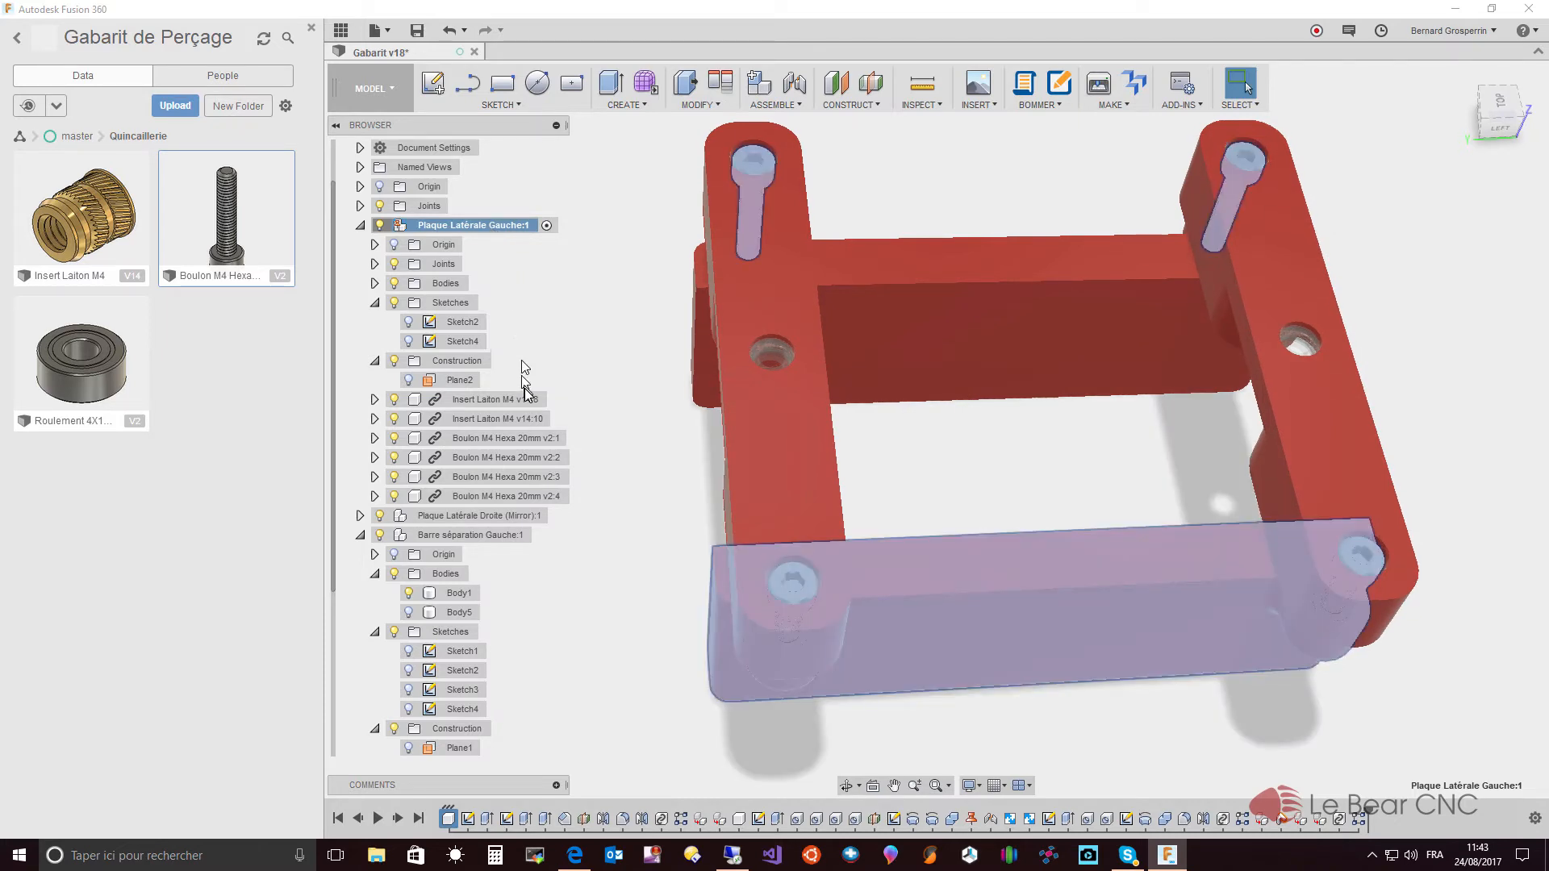
click(515, 461)
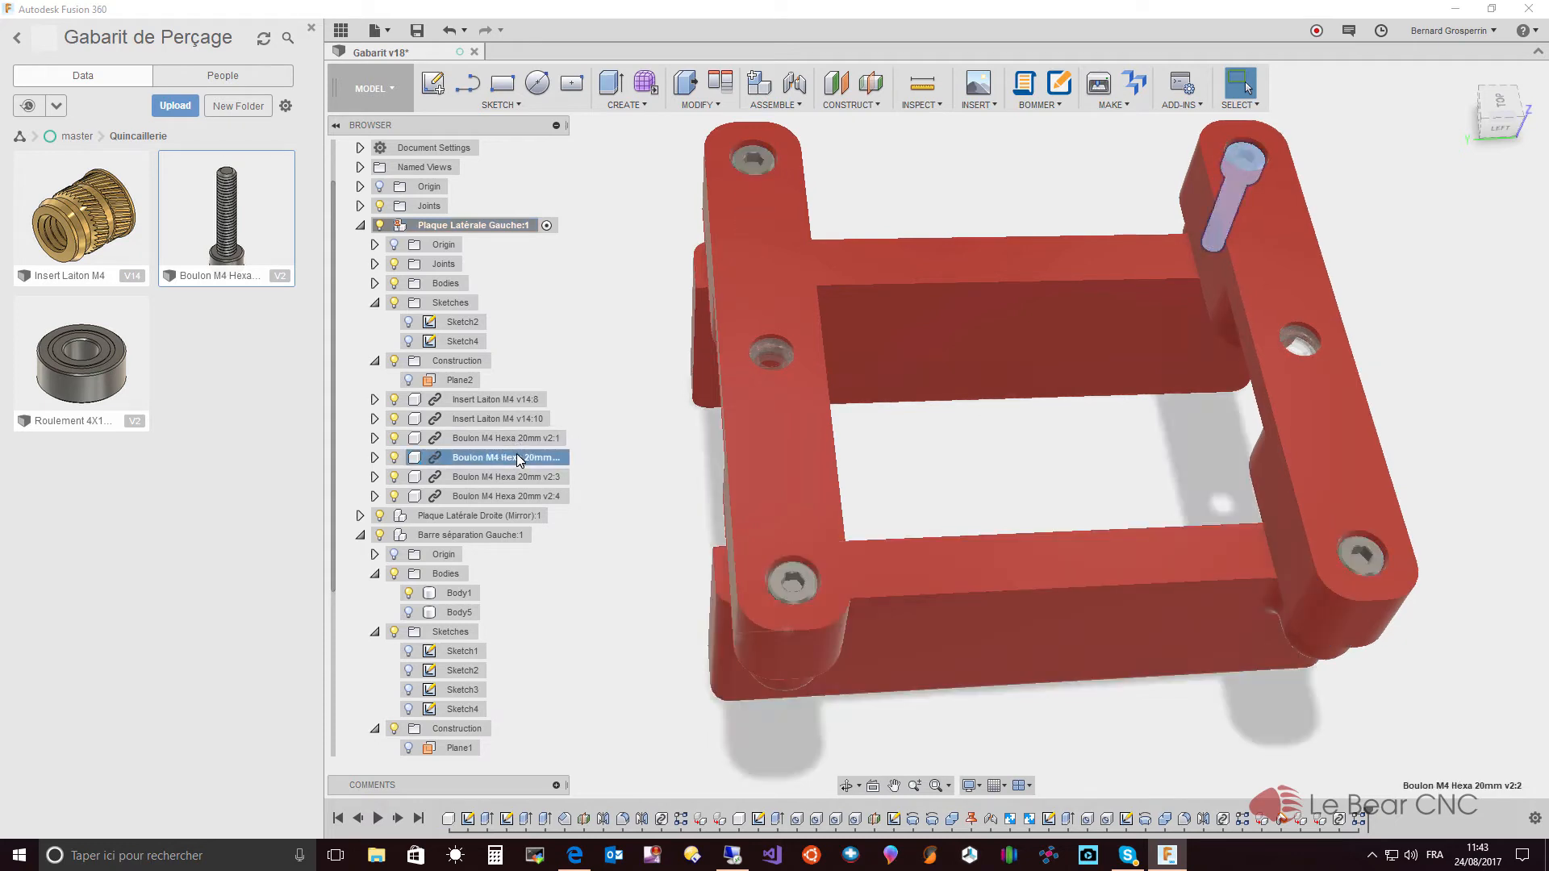
ctrl+click(521, 495)
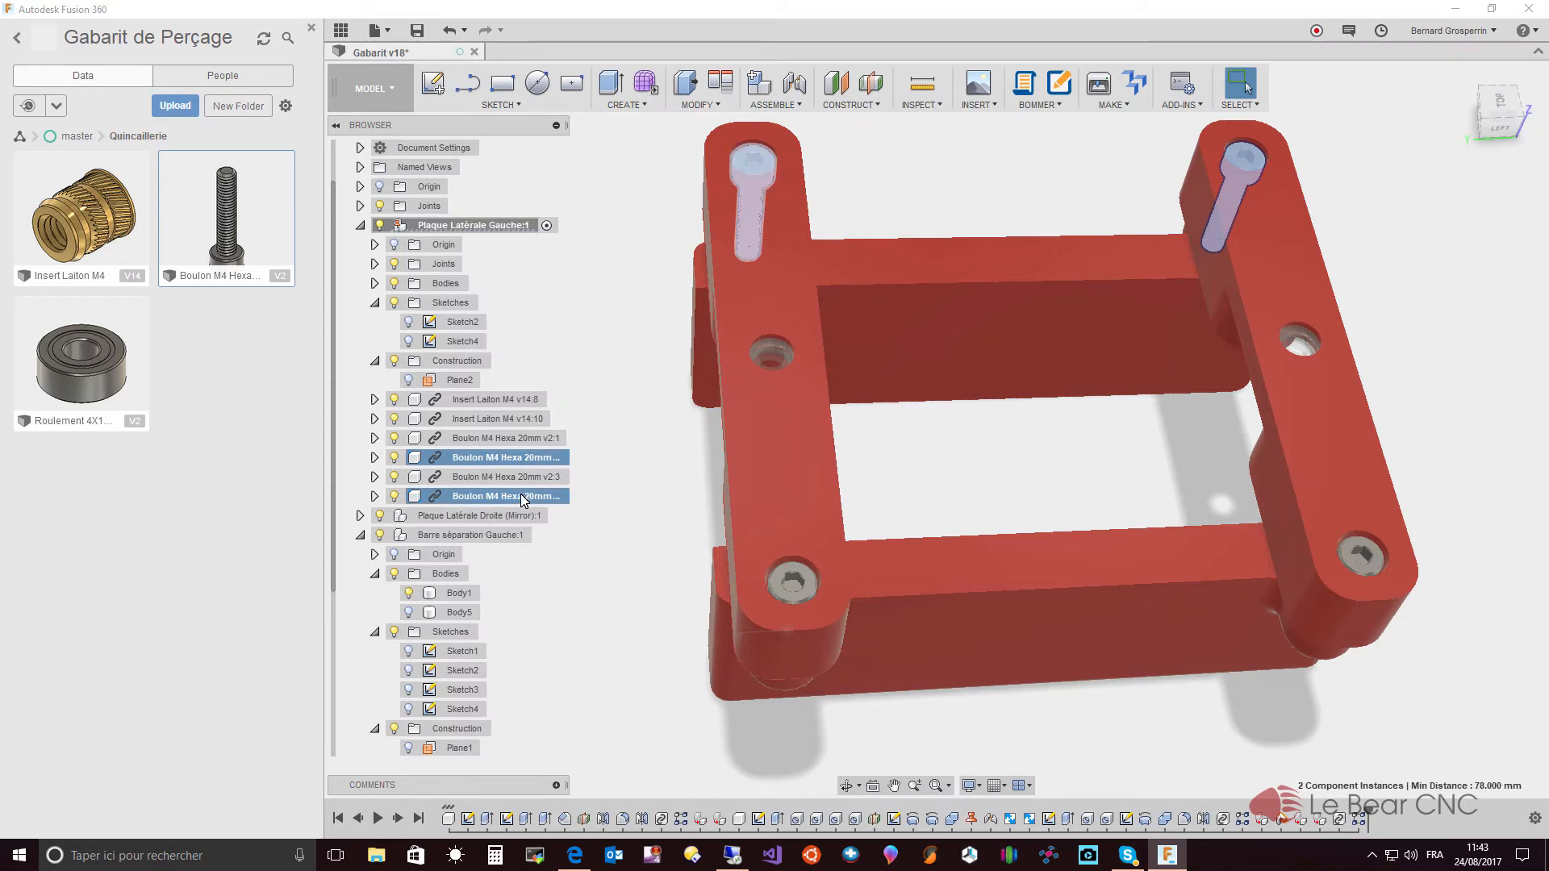
right_click(523, 499)
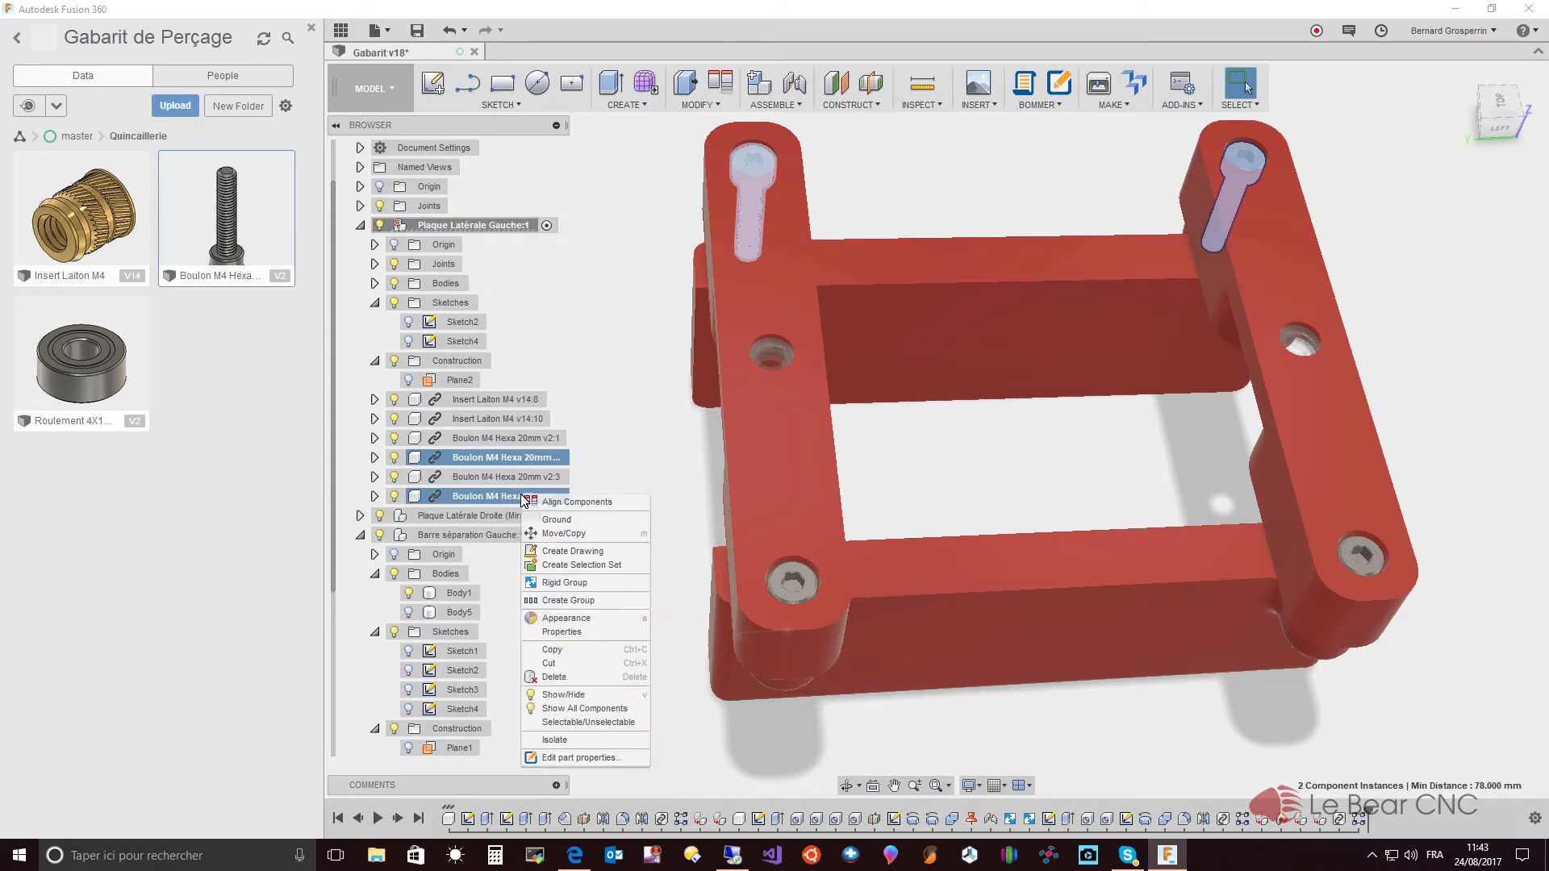
click(556, 664)
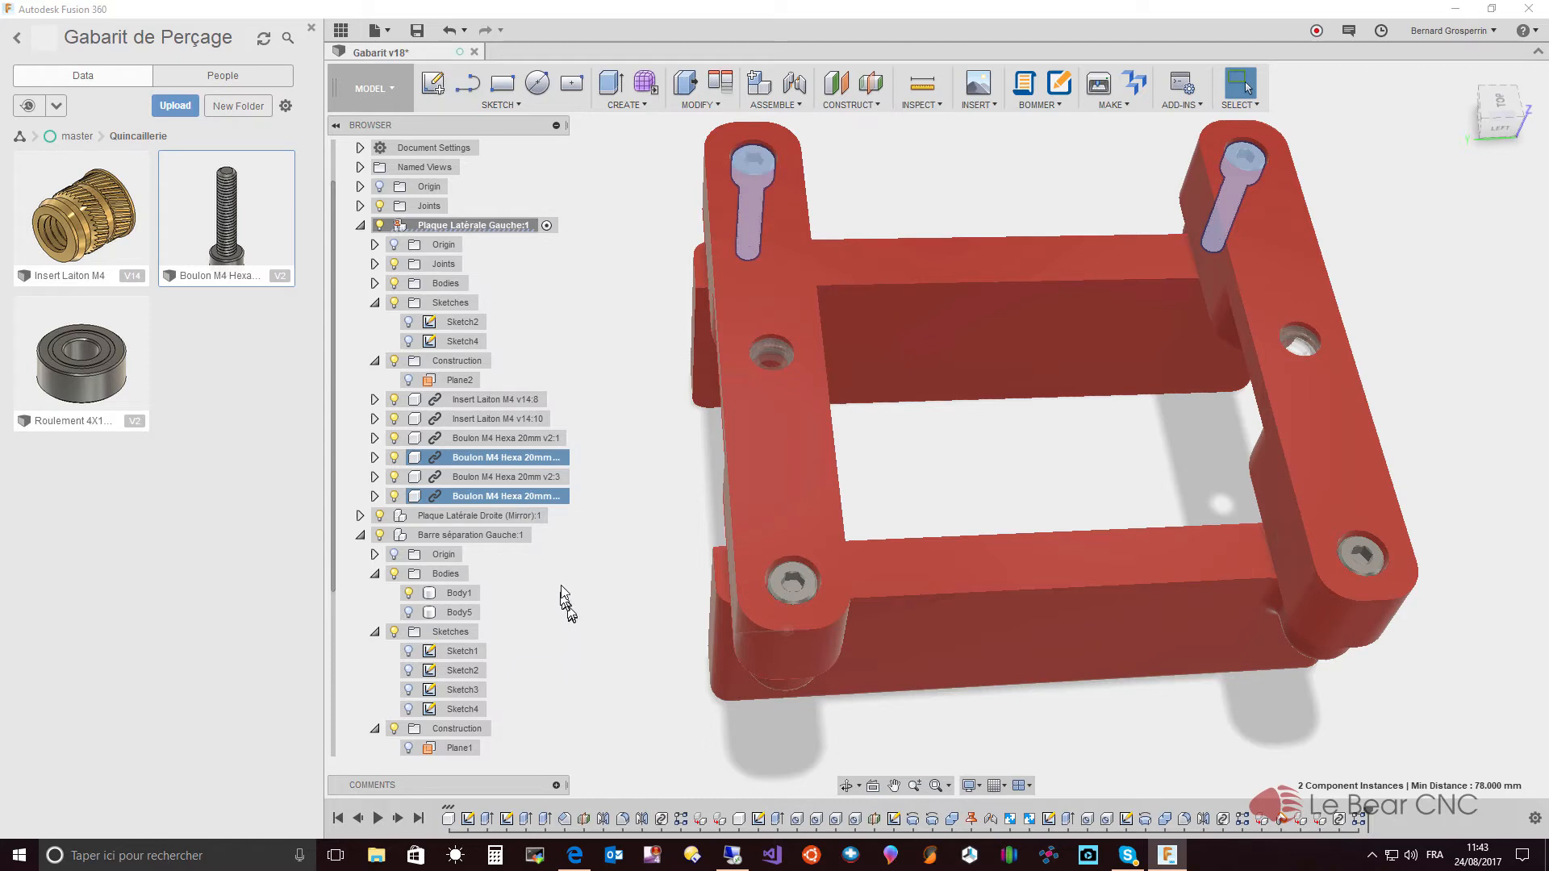
click(489, 515)
right_click(489, 514)
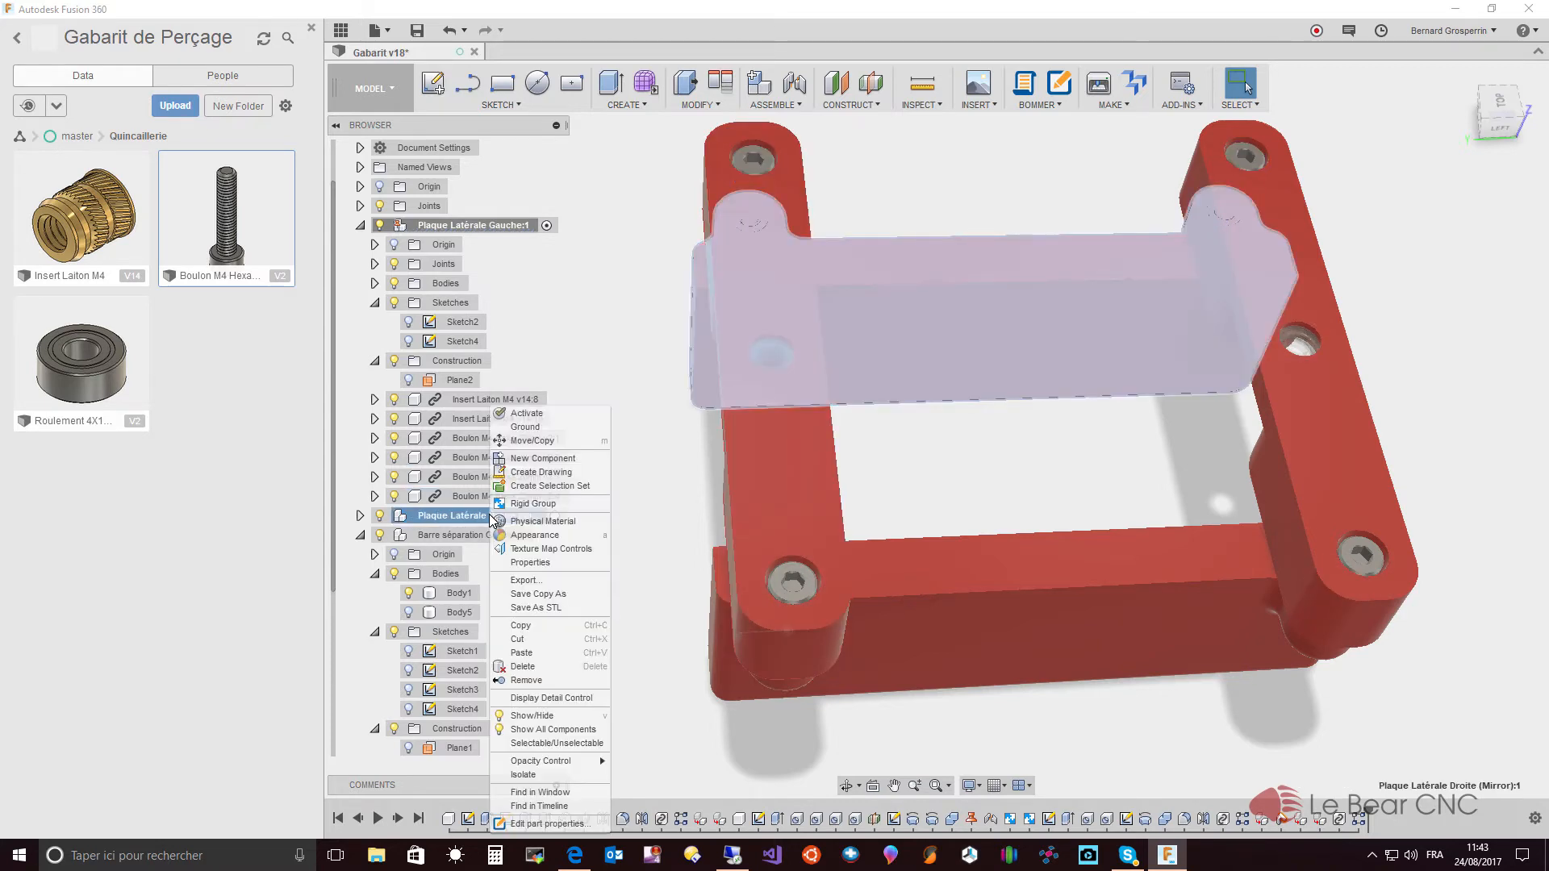
click(525, 654)
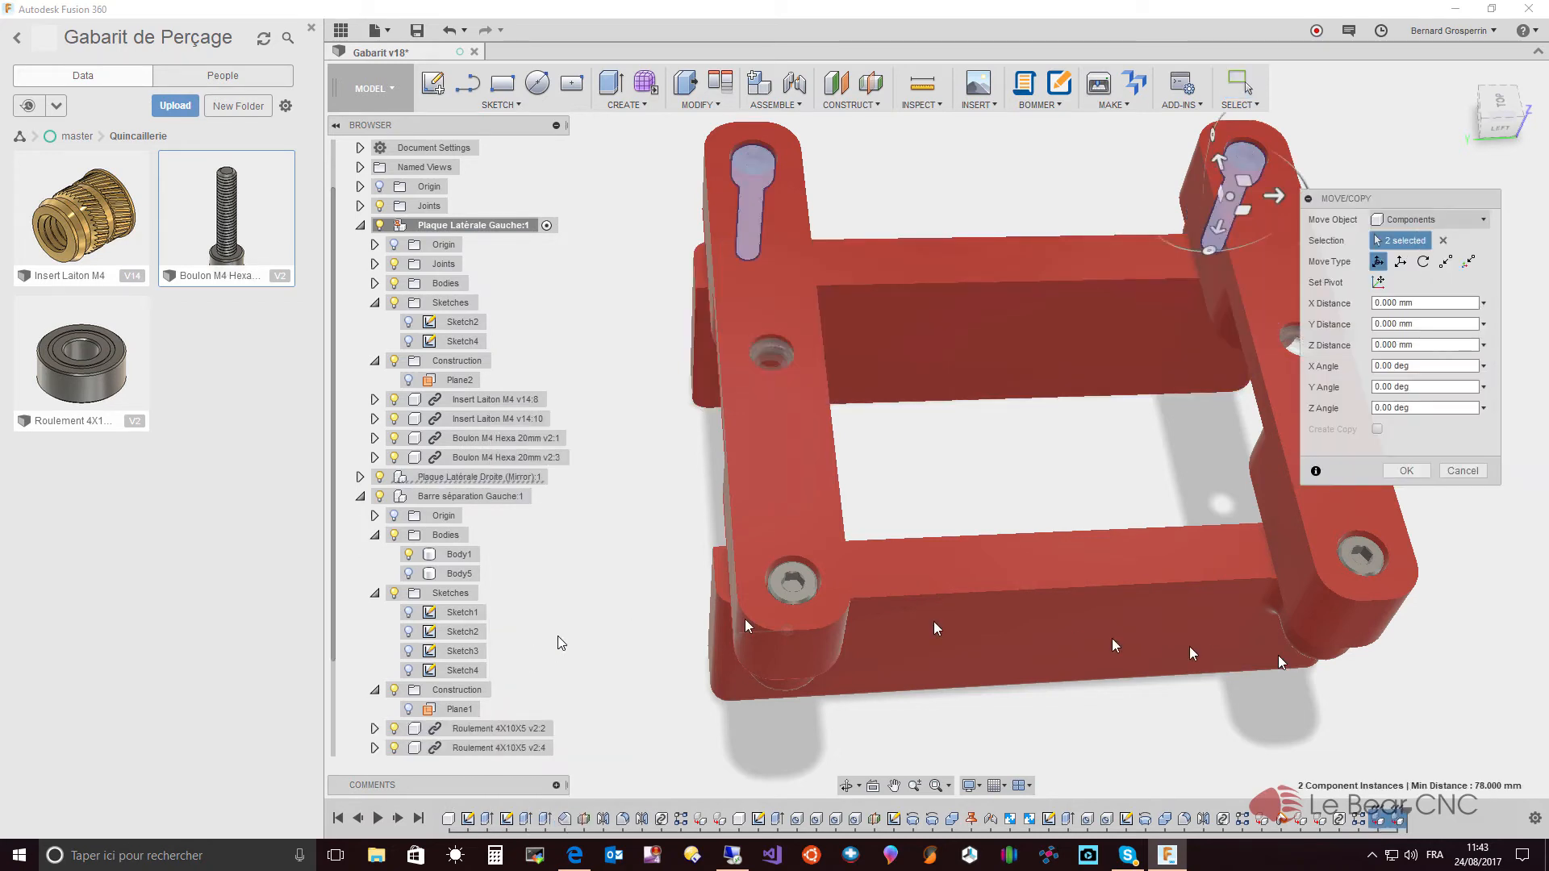
click(1415, 468)
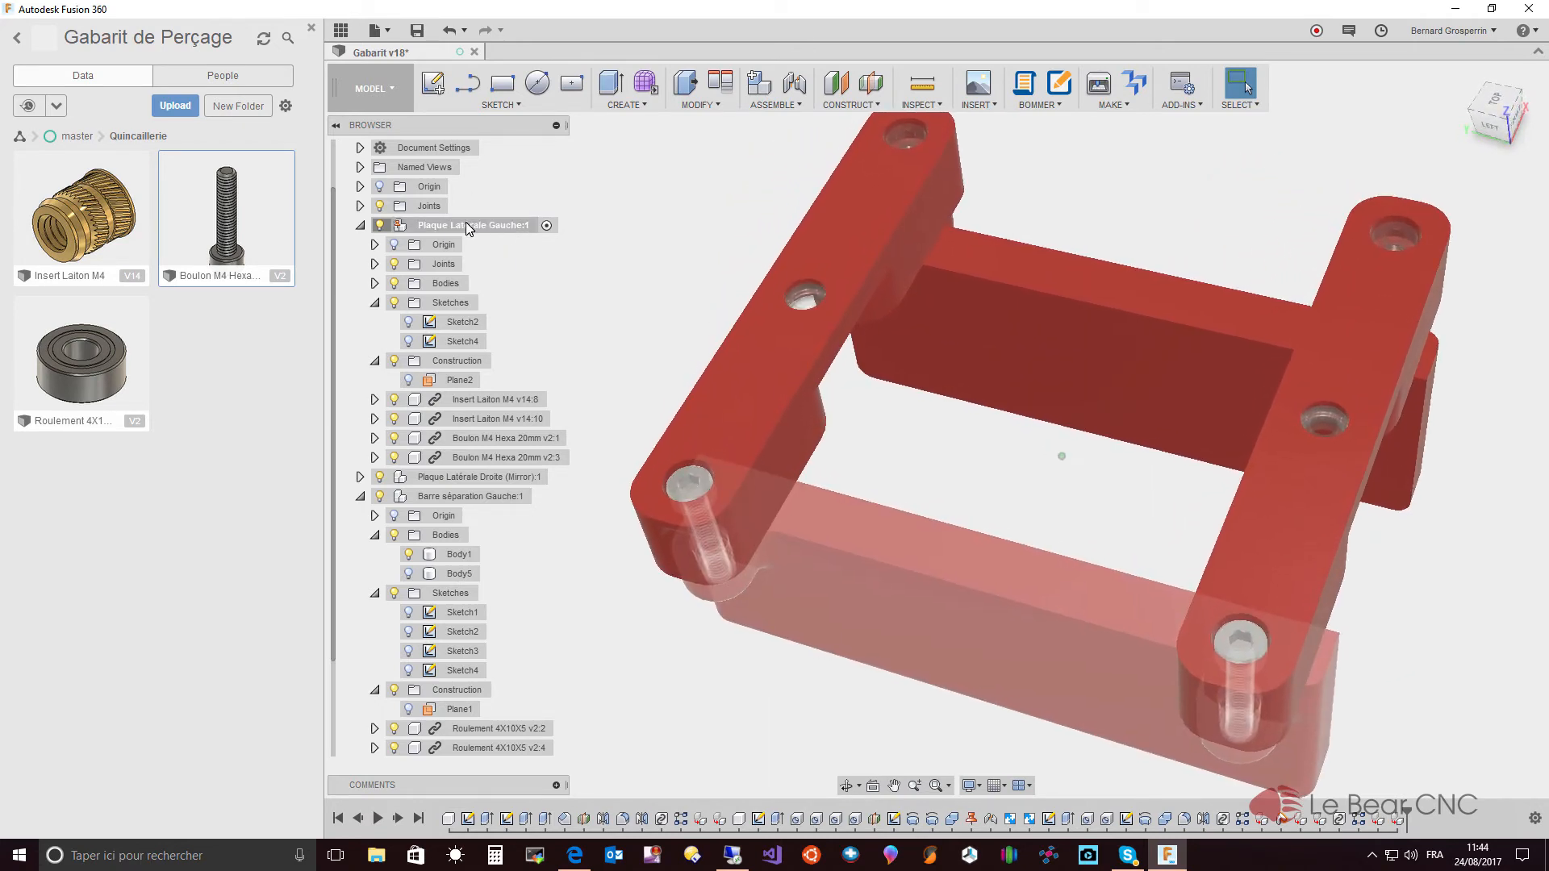
- Isolate Plaque Latérale Gauche and delete its existing rigid group
right_click(467, 223)
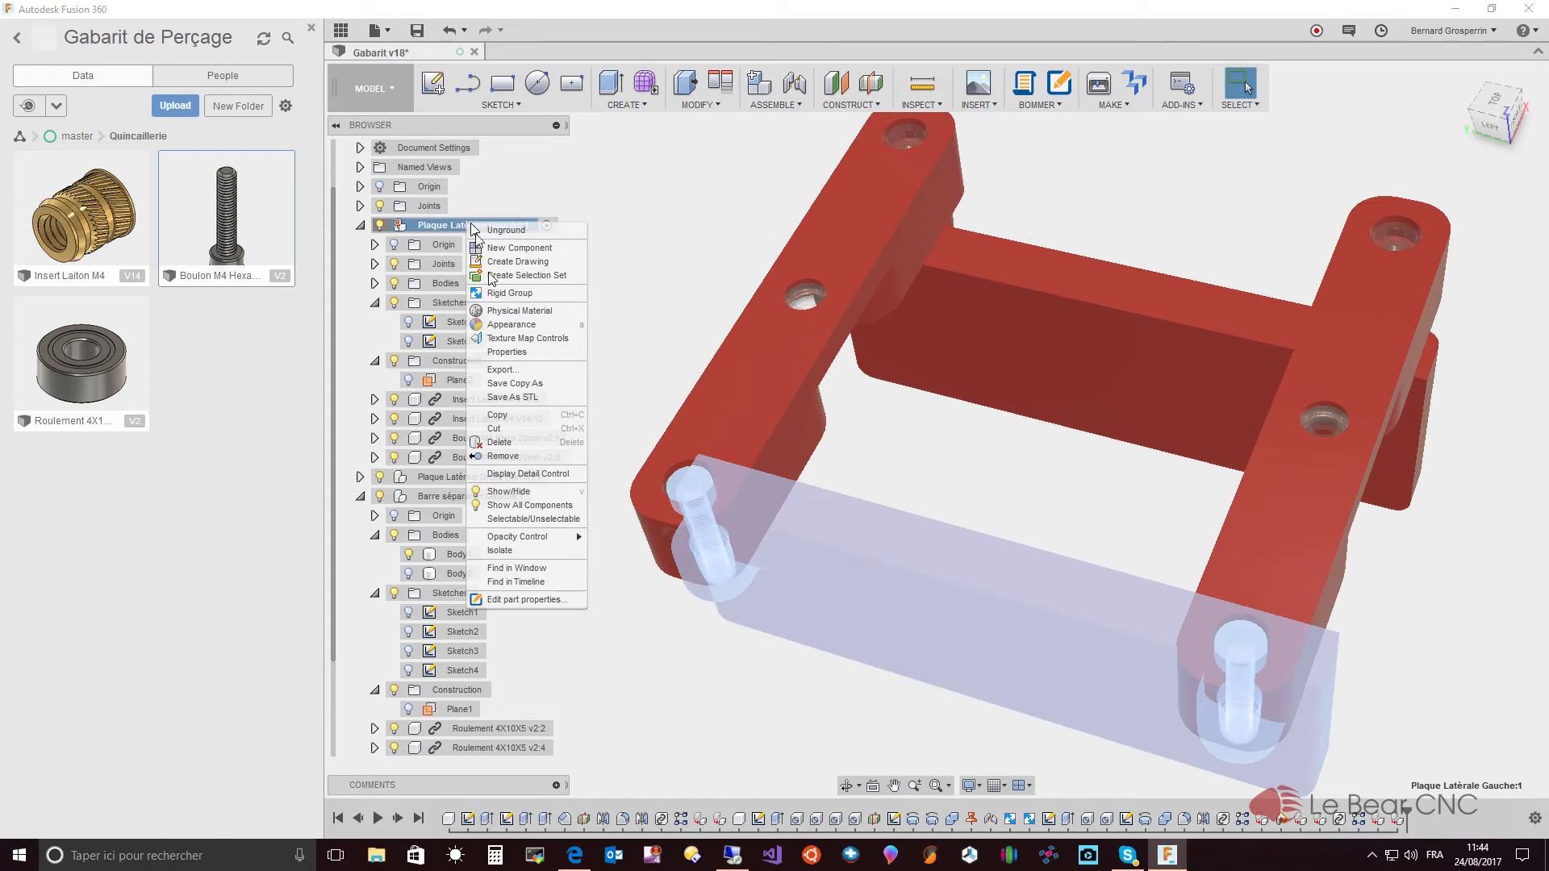
click(506, 552)
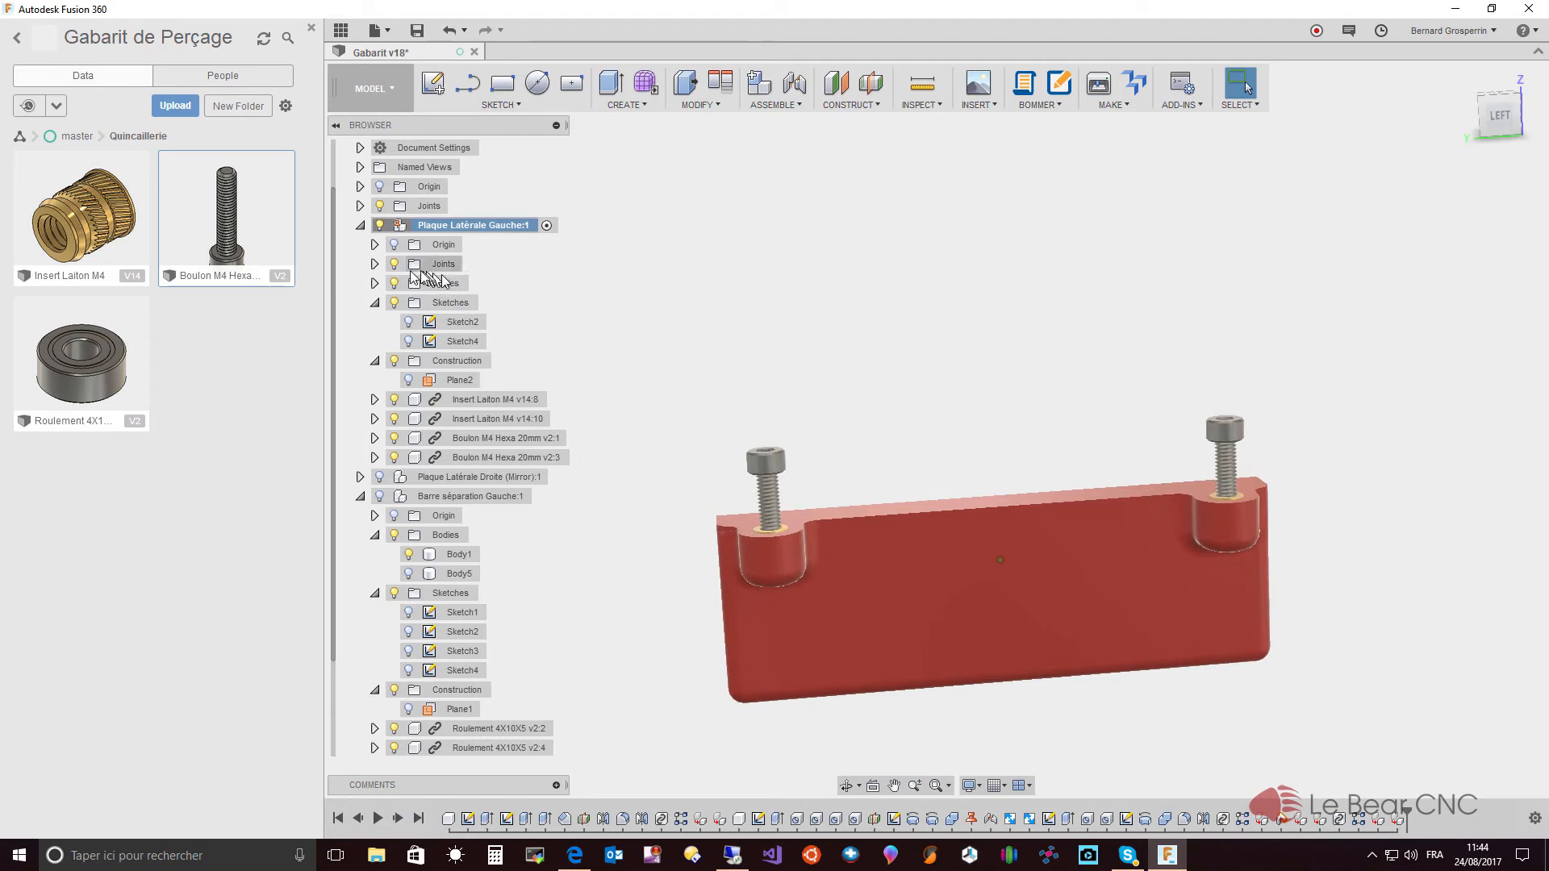
click(374, 265)
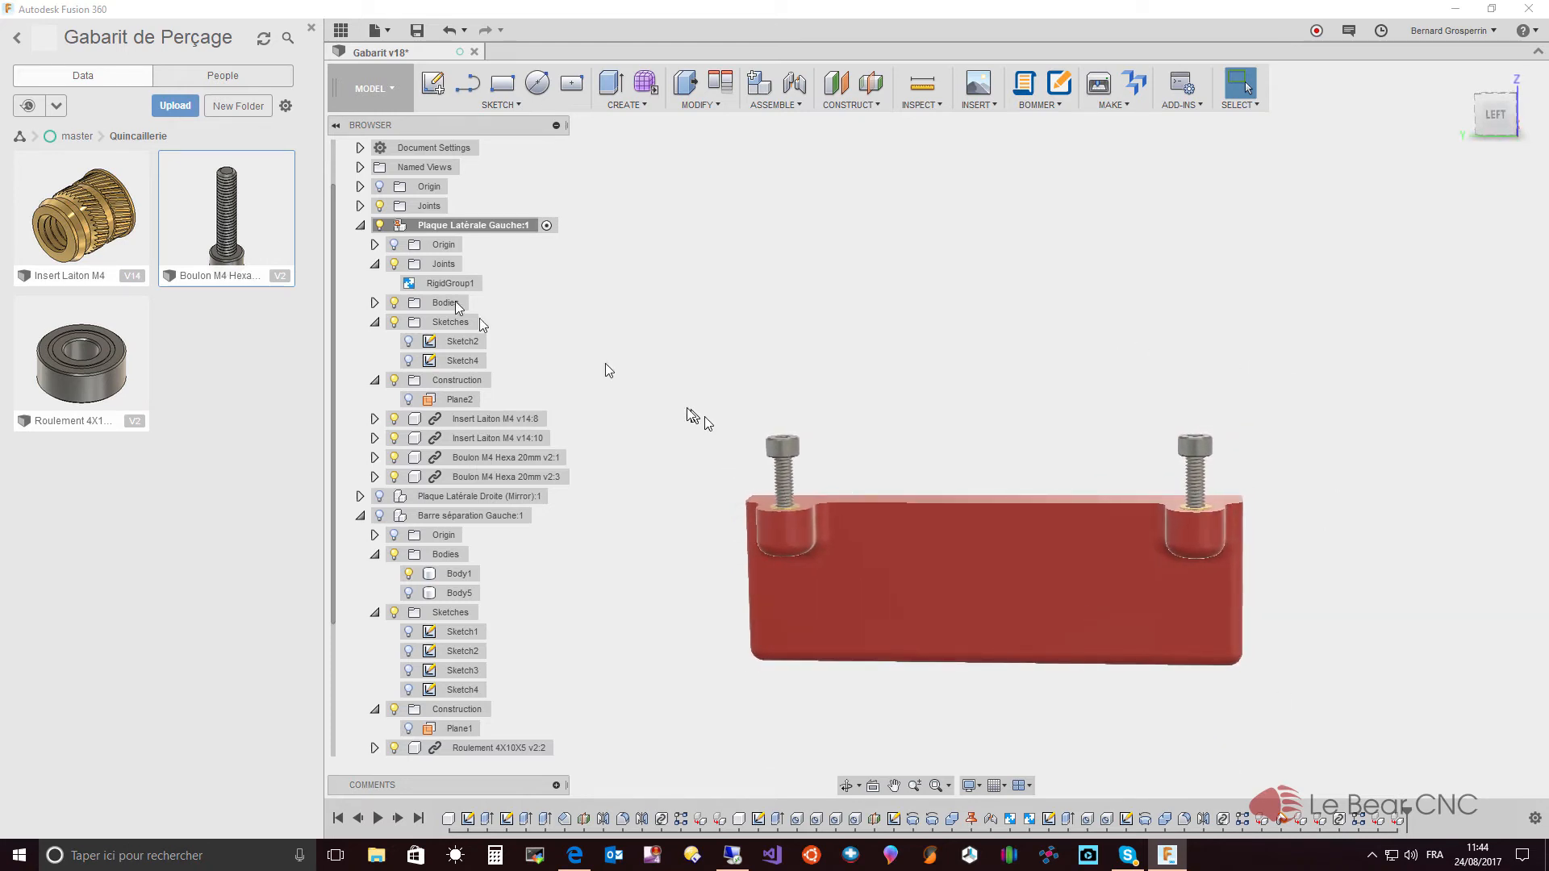
click(443, 282)
right_click(443, 281)
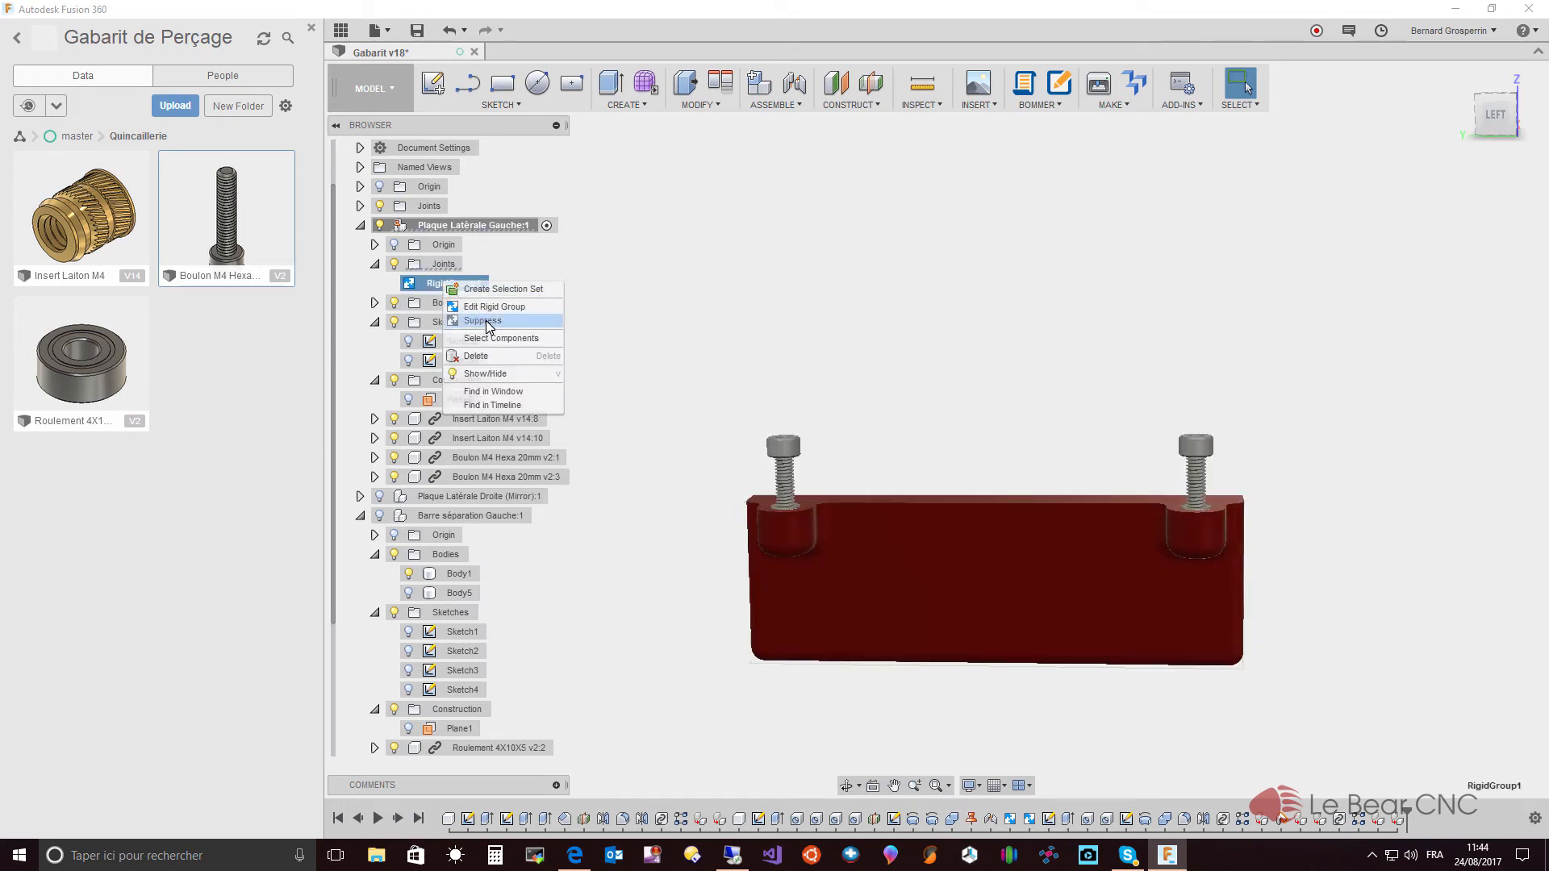
click(482, 364)
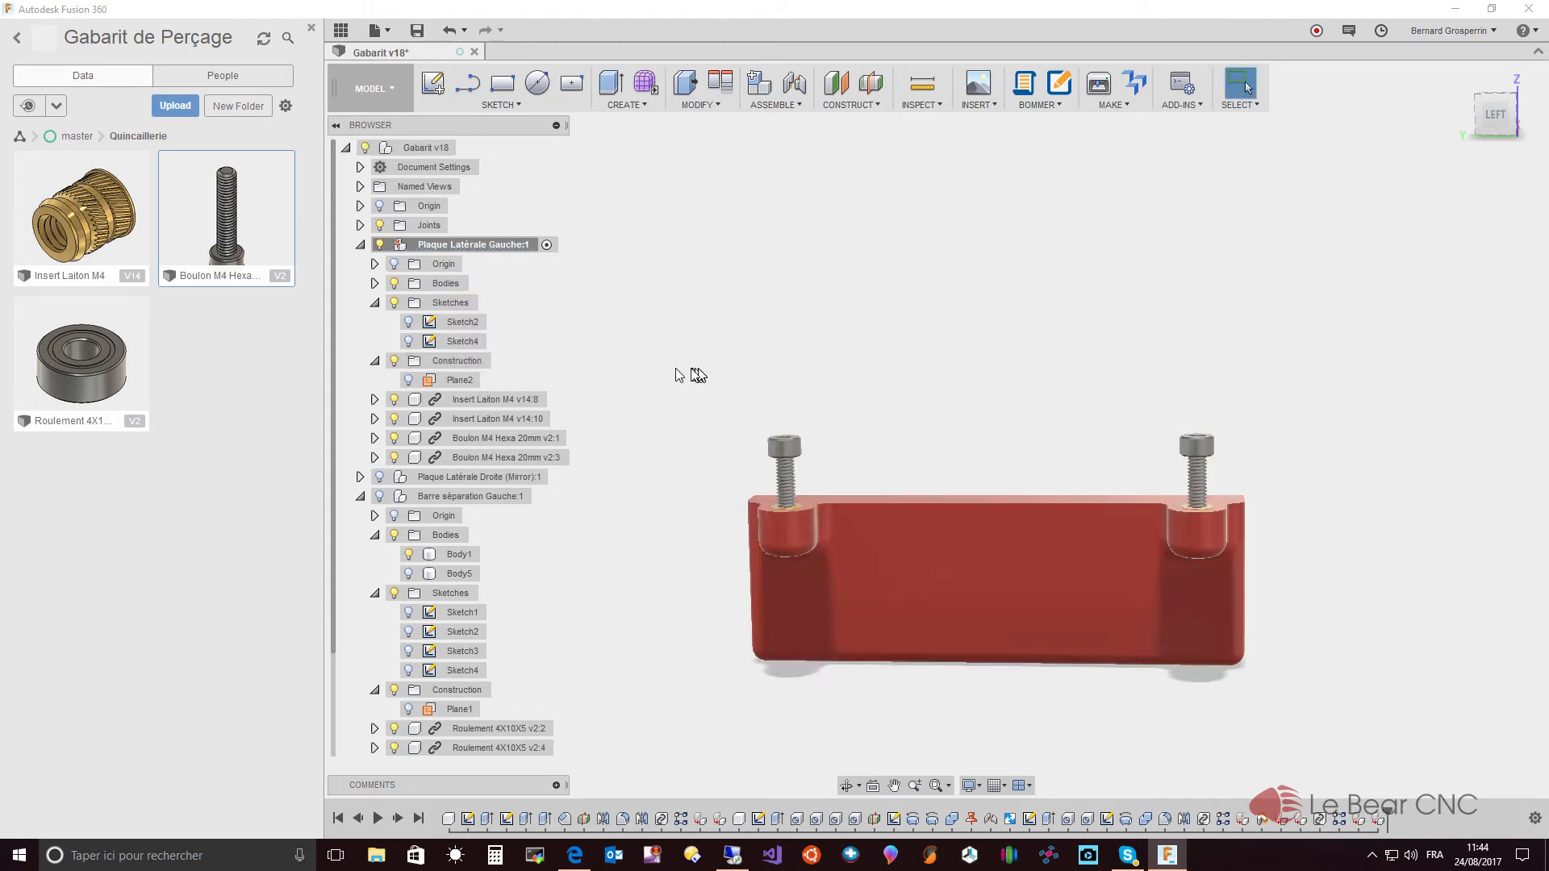
- Create a rigid group from Plaque Latérale Gauche, its two M4 inserts and its two bolts, with child components included
drag(666, 476, 1221, 432)
drag(1331, 494, 1338, 533)
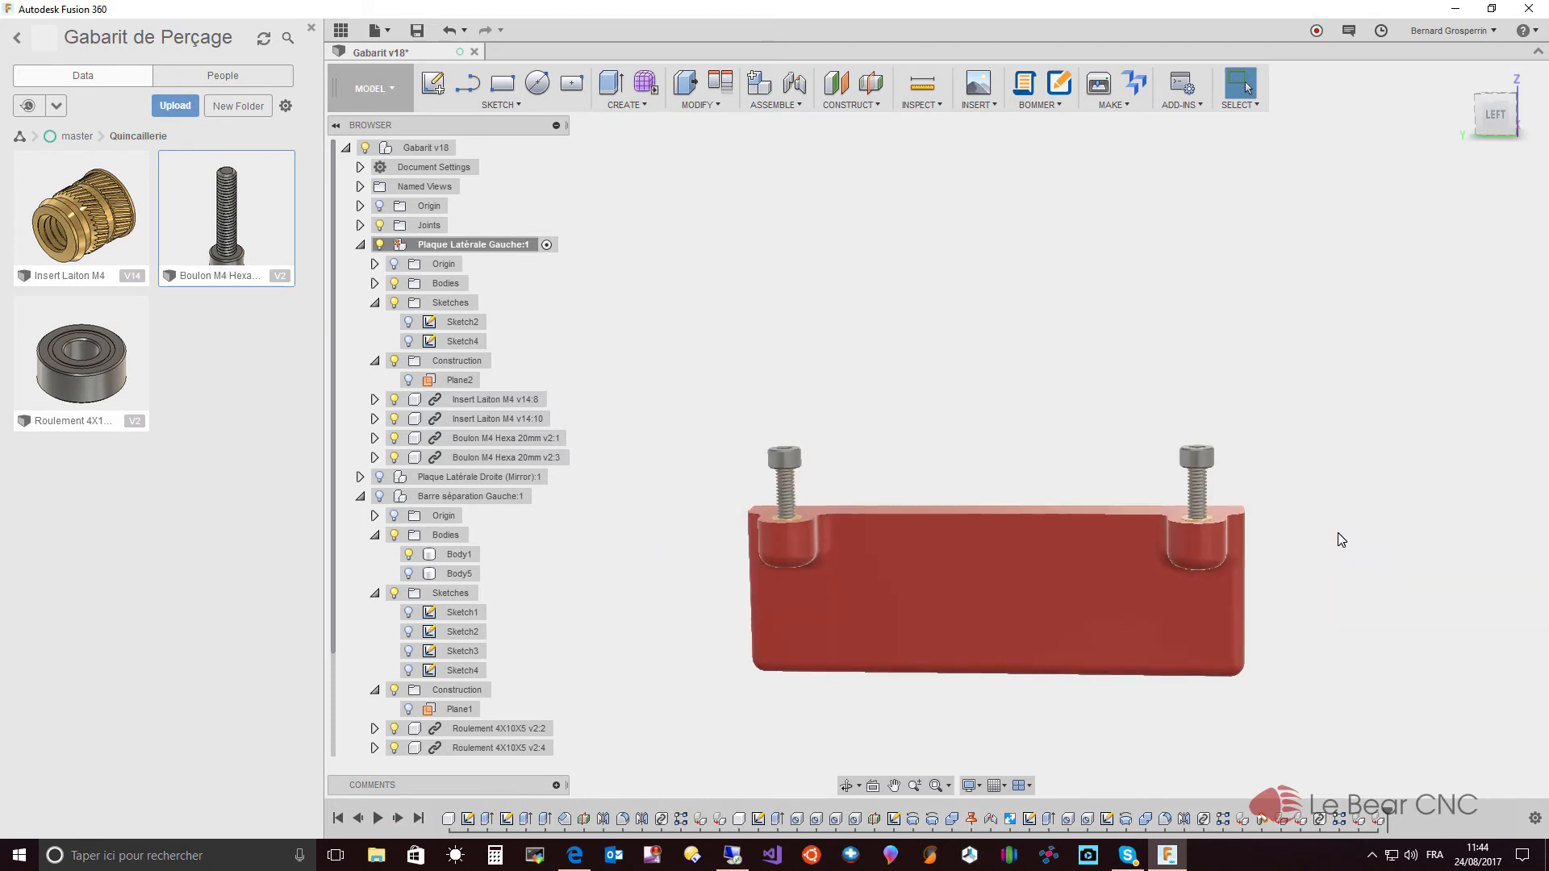
shift+middle_drag(1338, 532, 1338, 525)
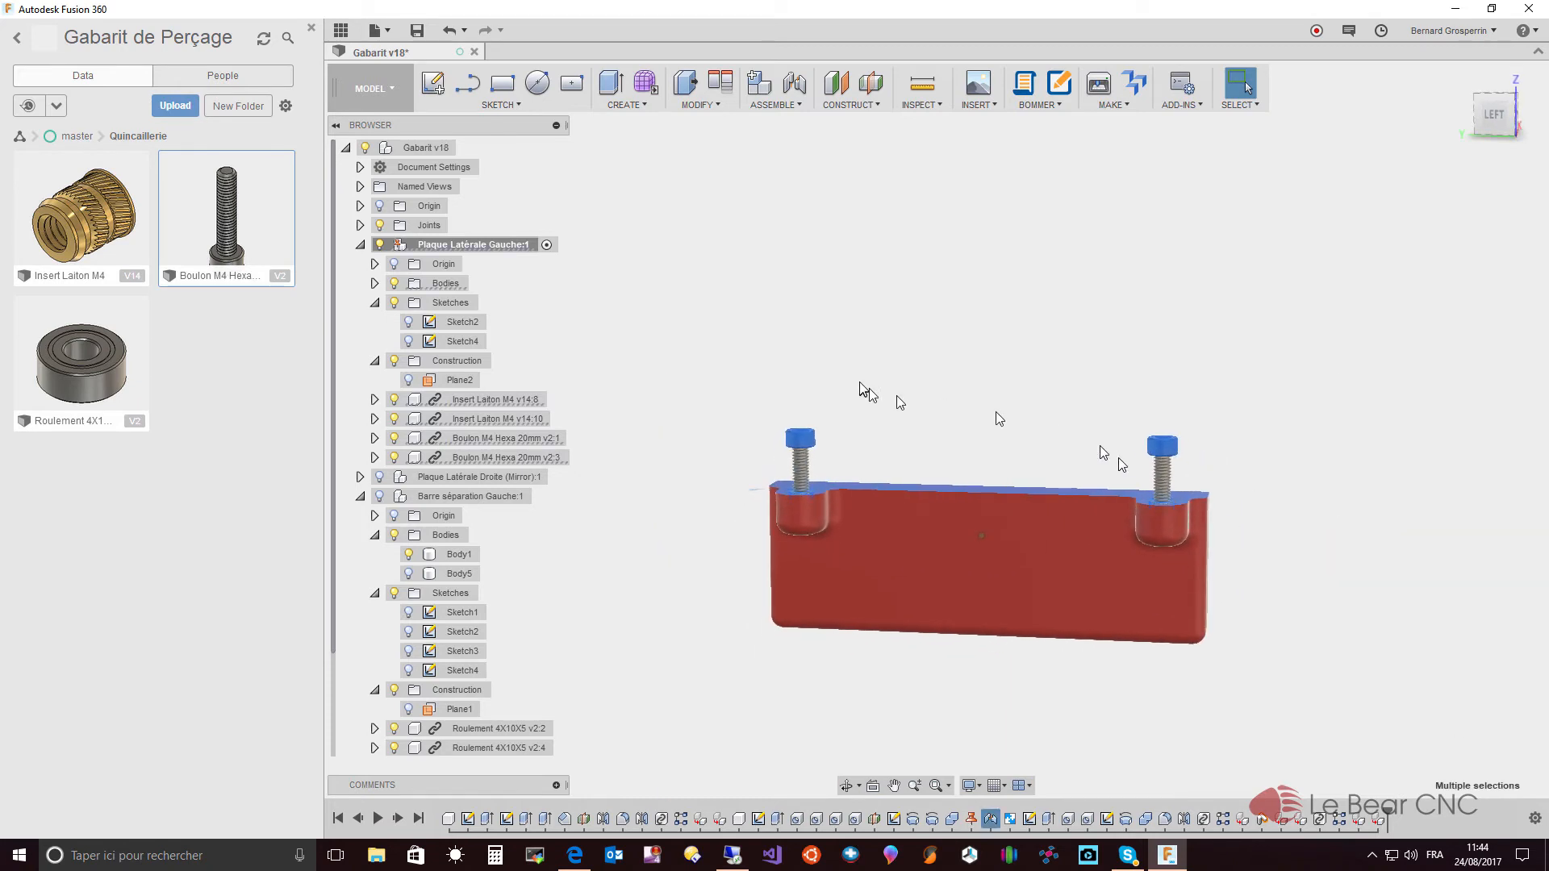
drag(680, 357, 1289, 690)
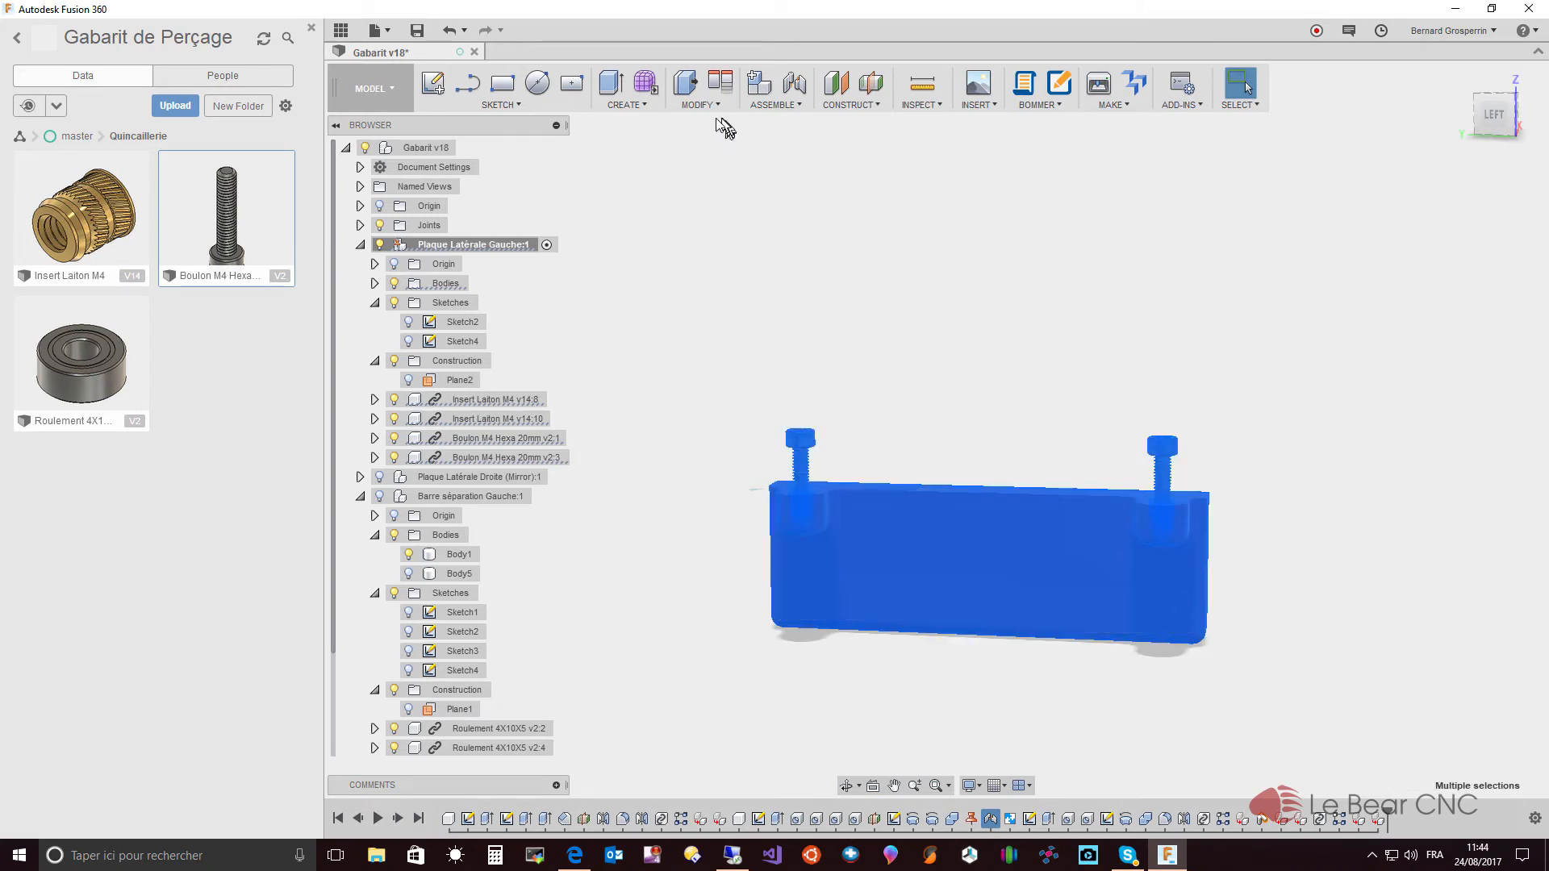
click(773, 106)
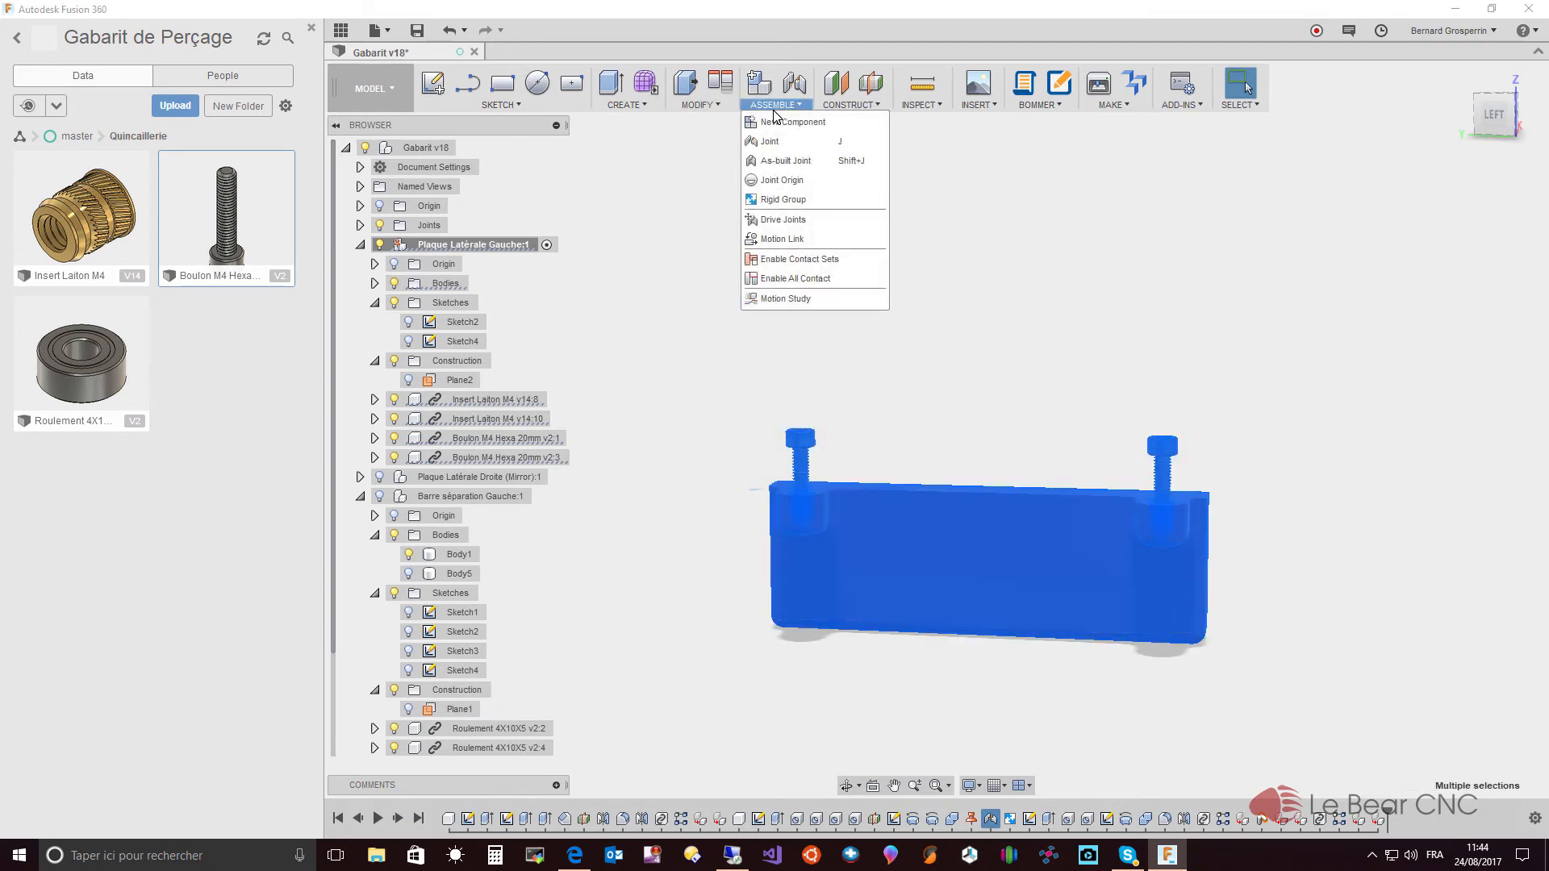
click(781, 199)
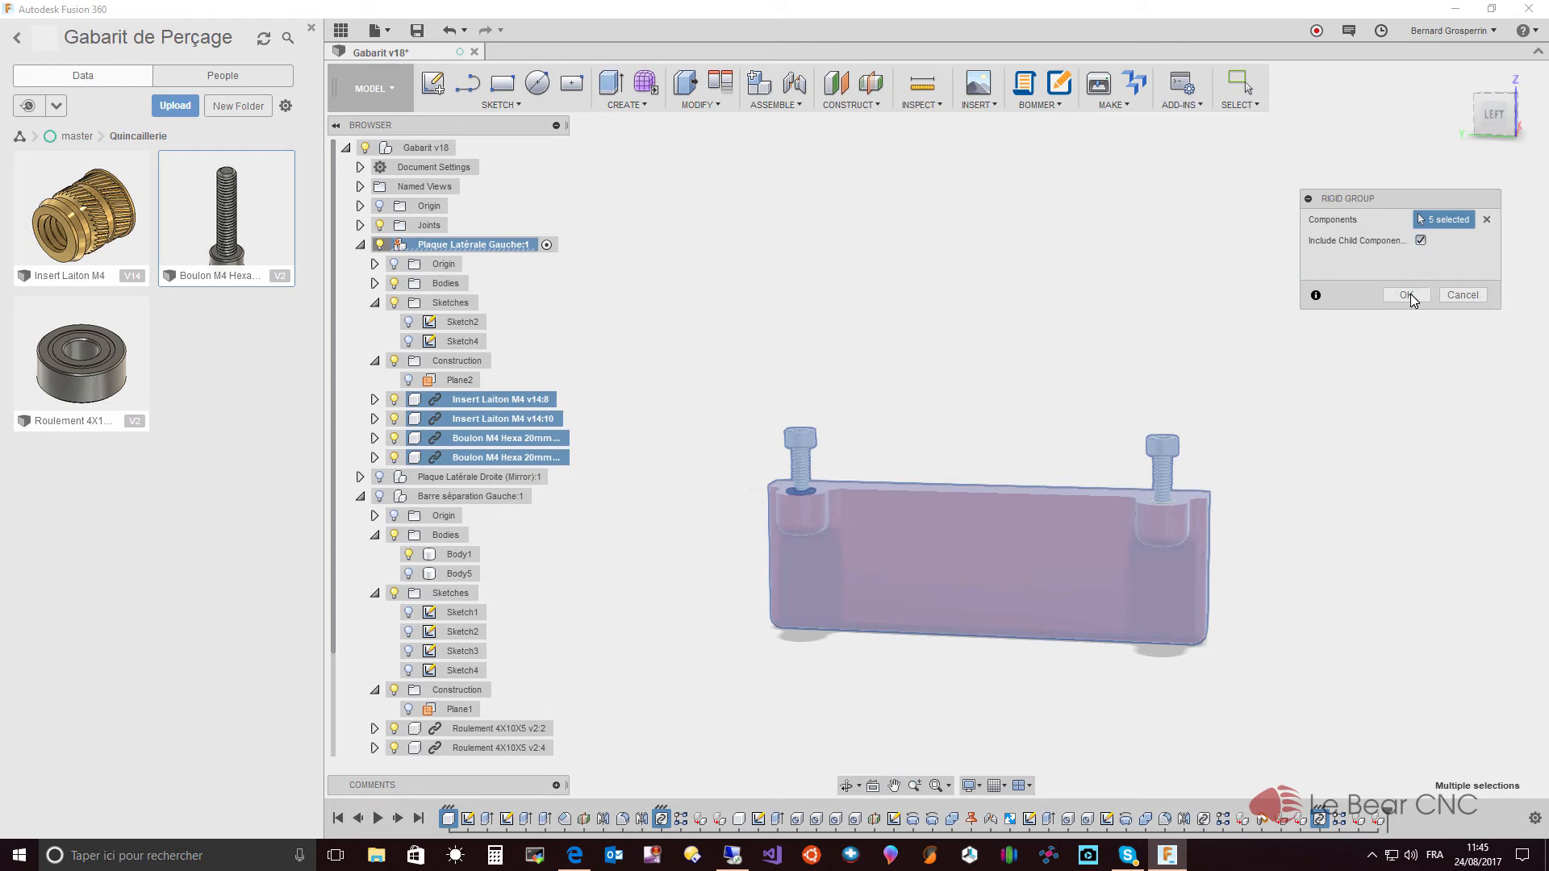
click(1407, 296)
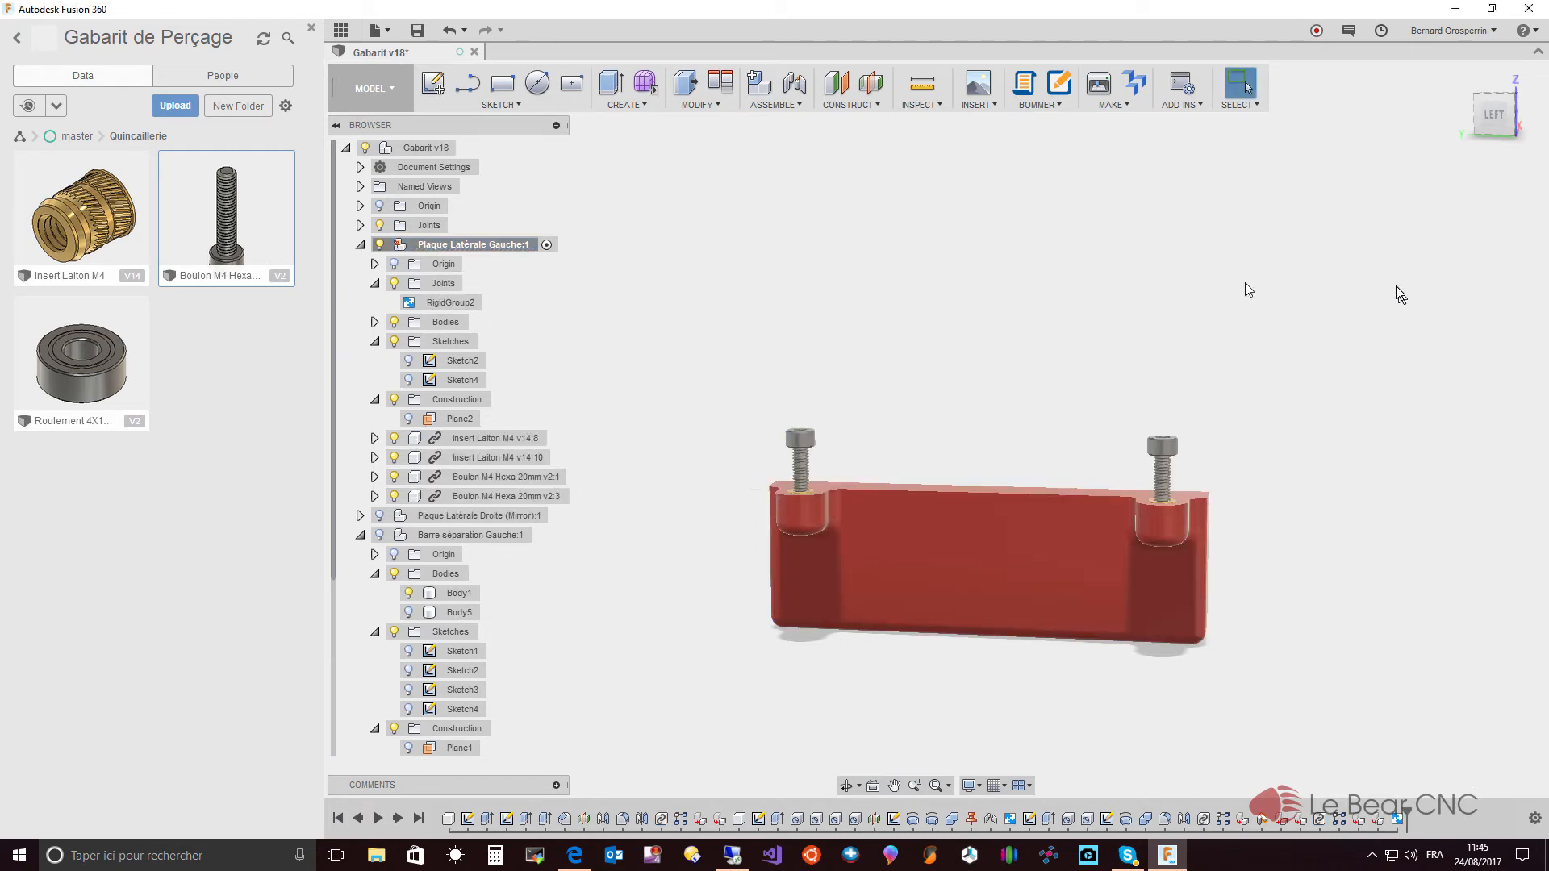
- End the isolation of Plaque Latérale Gauche and collapse its component tree
right_click(501, 243)
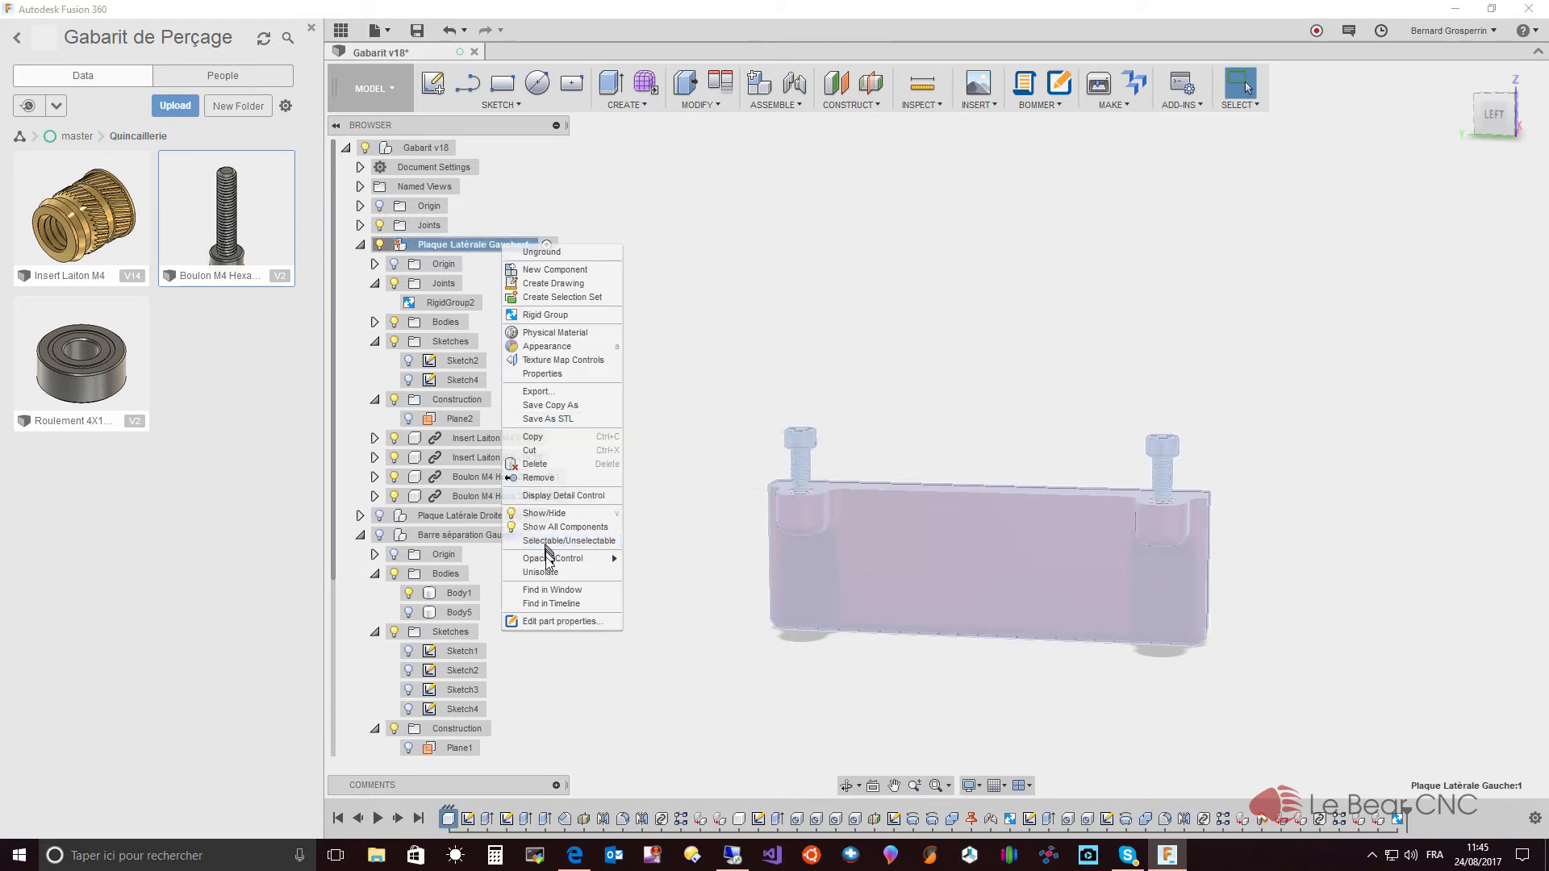
click(541, 573)
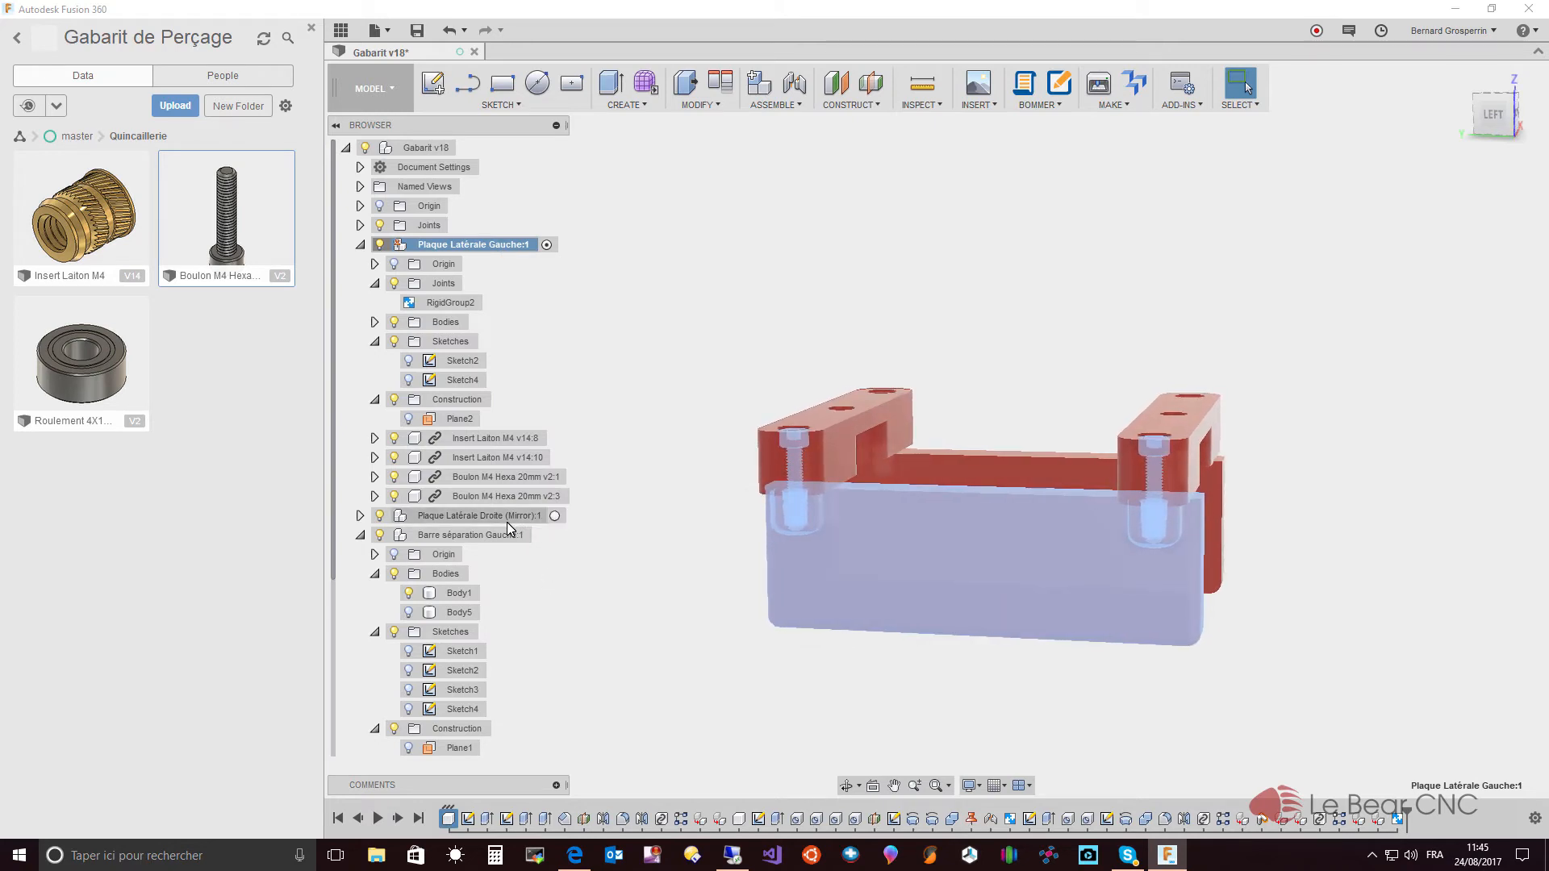
click(360, 245)
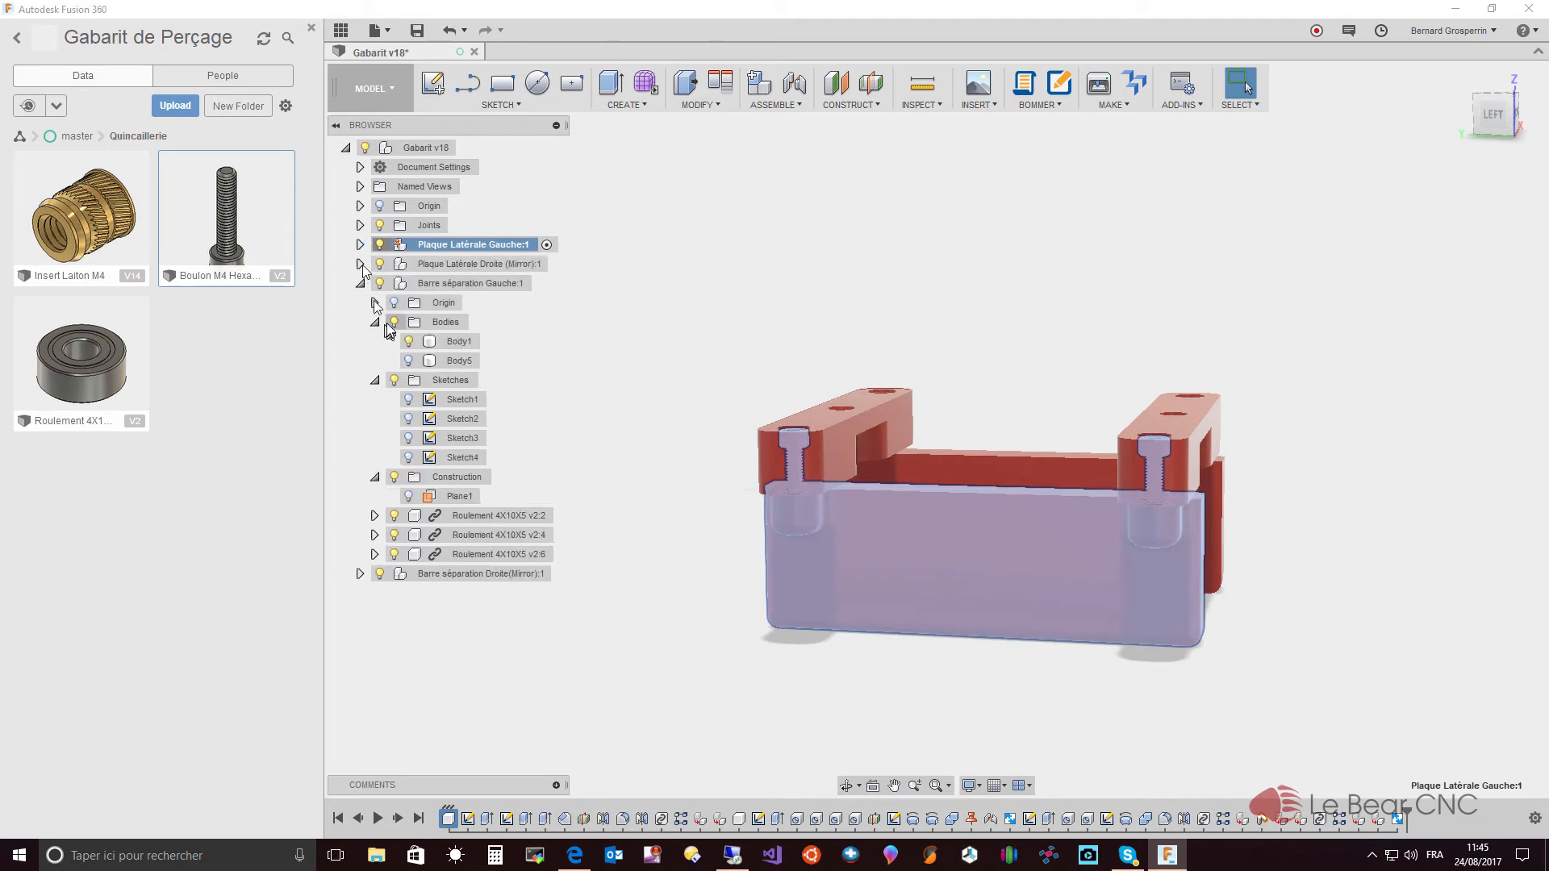
- Activate Plaque Latérale Droite (Mirror) and isolate it
click(451, 266)
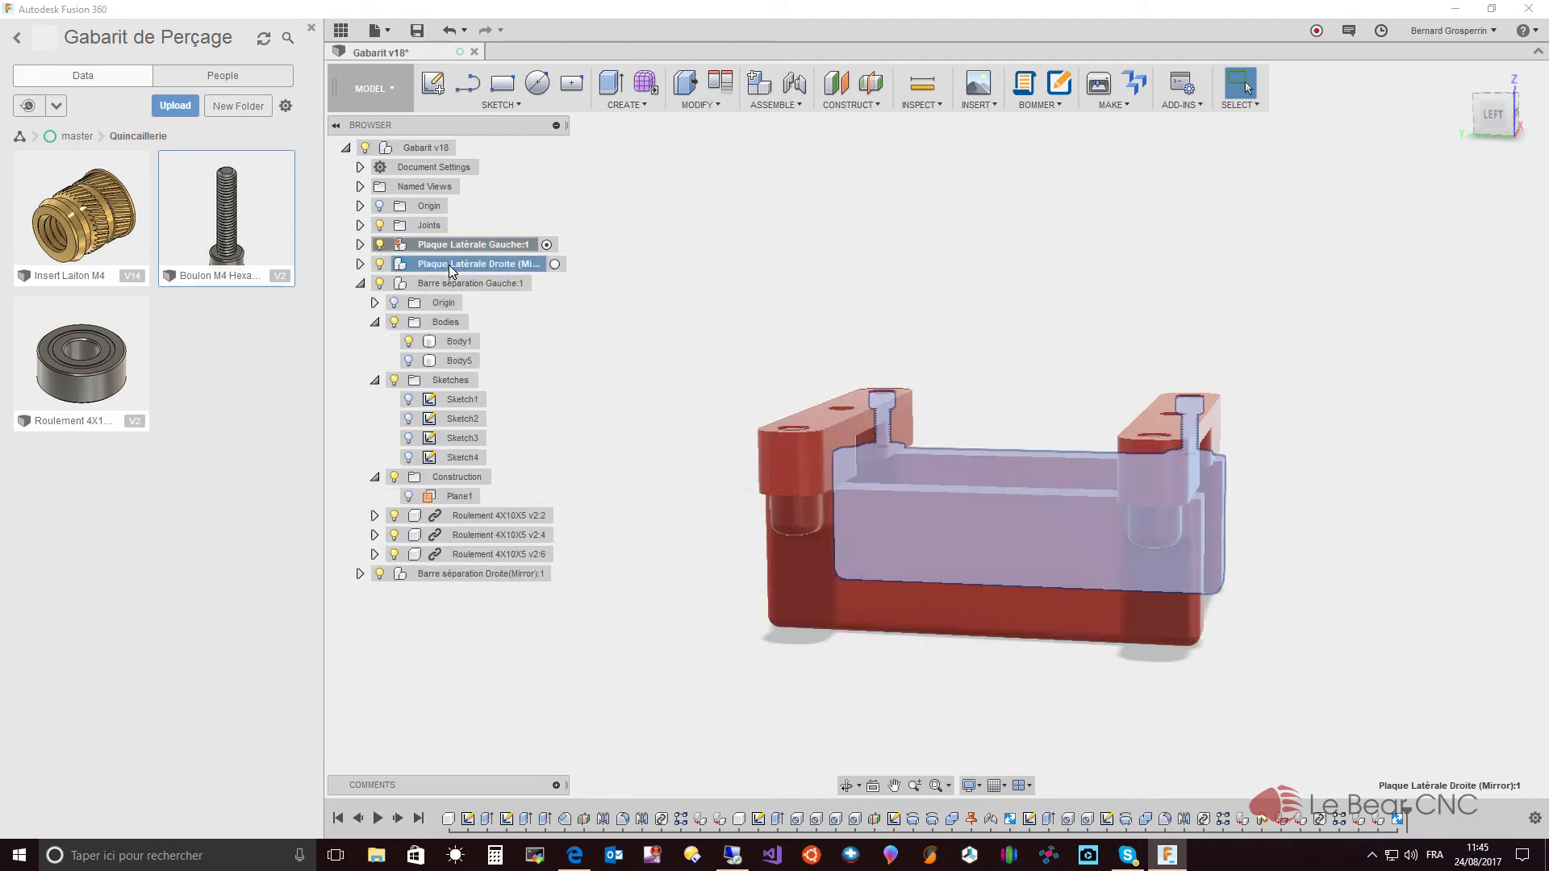
click(555, 265)
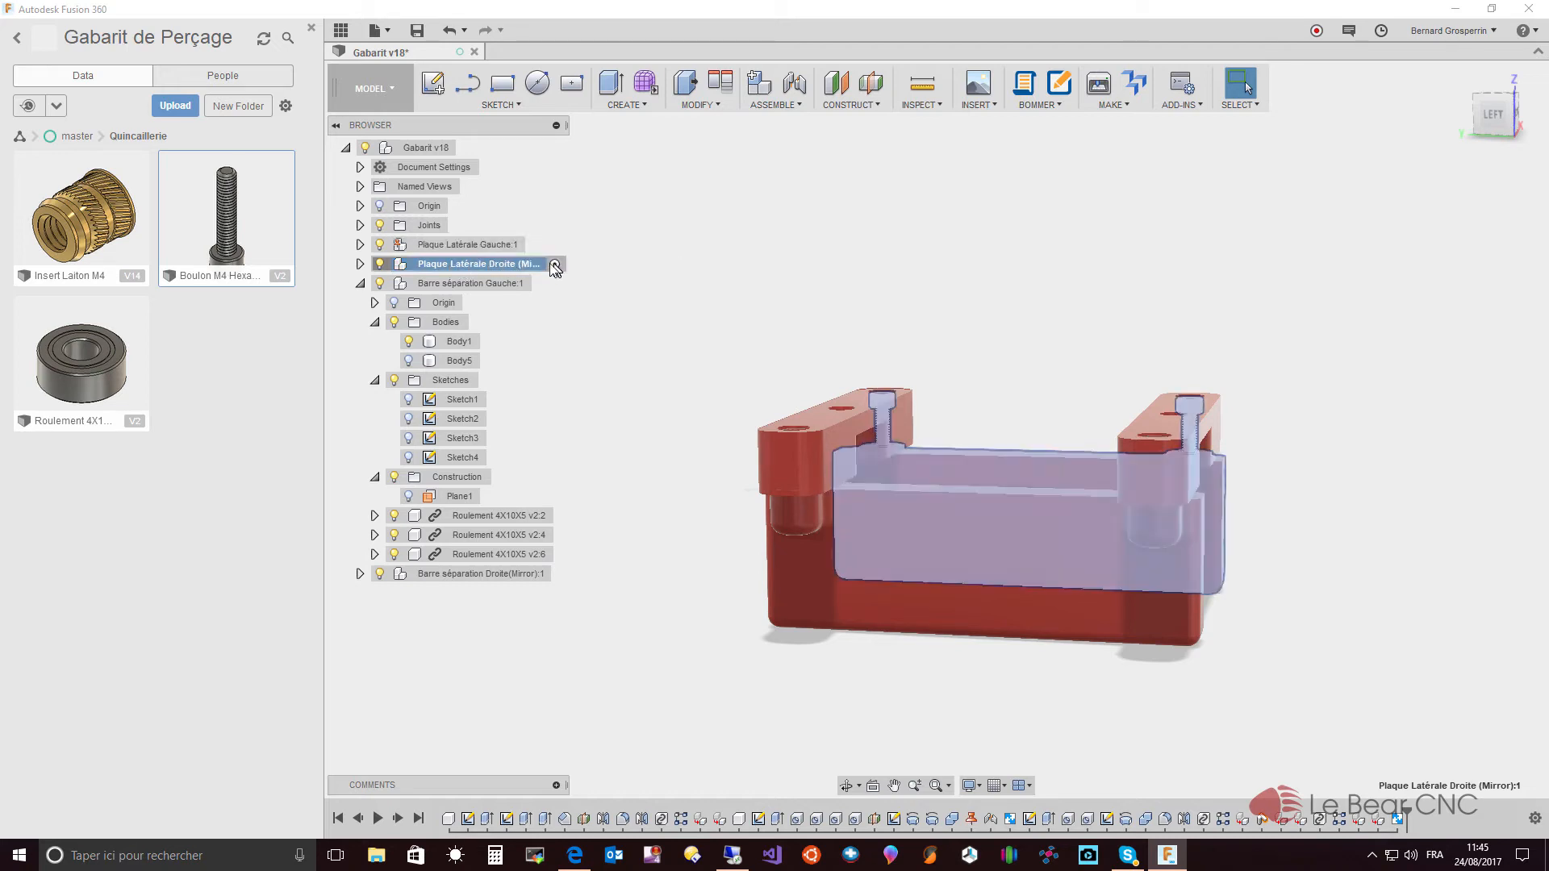
right_click(494, 267)
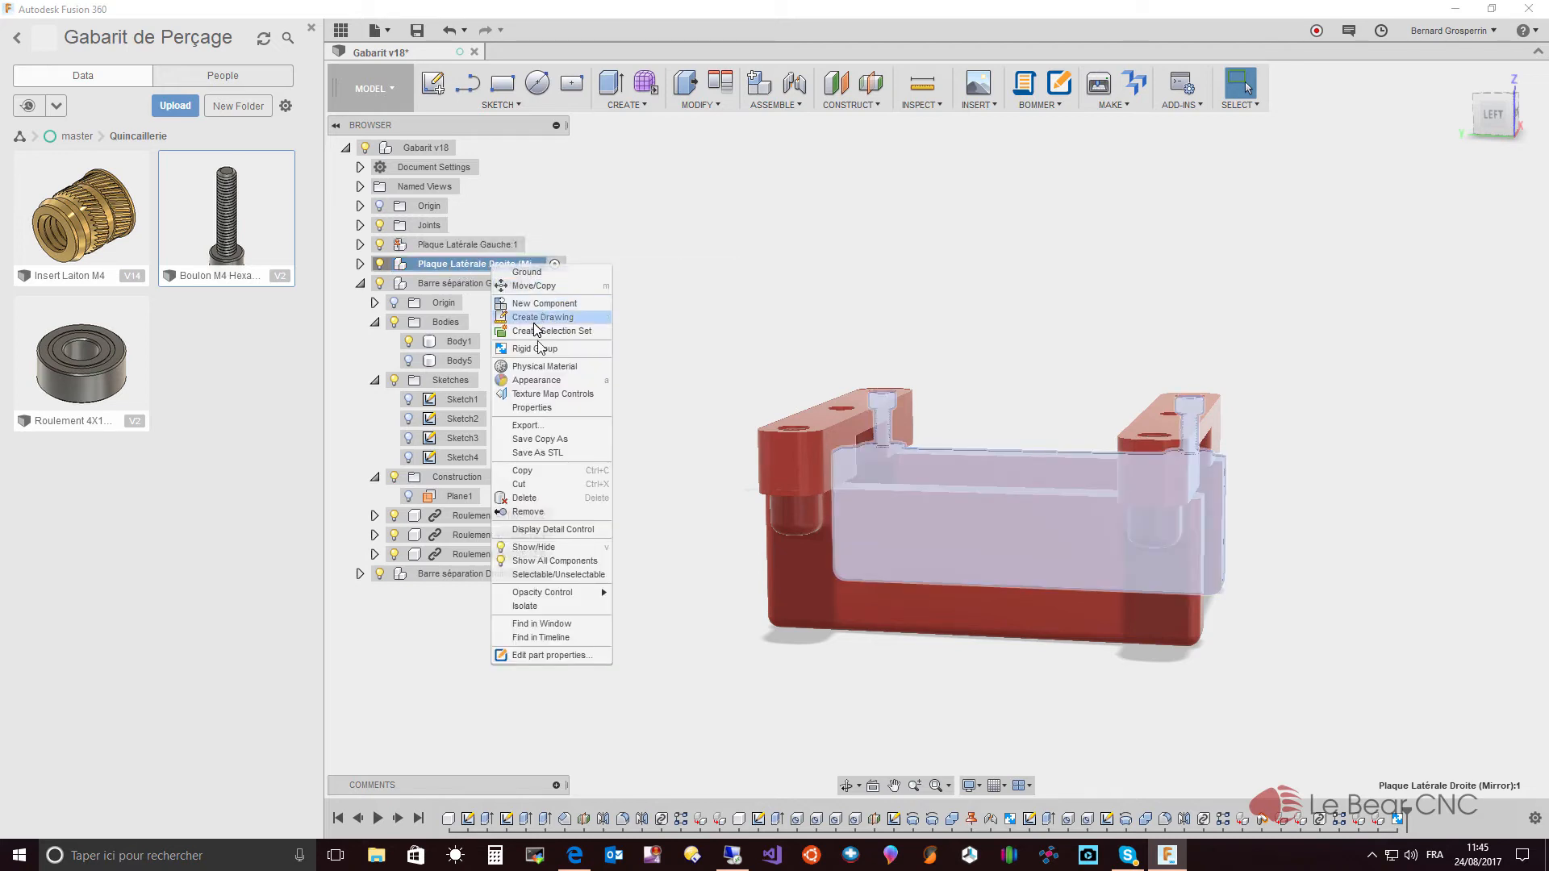
click(549, 606)
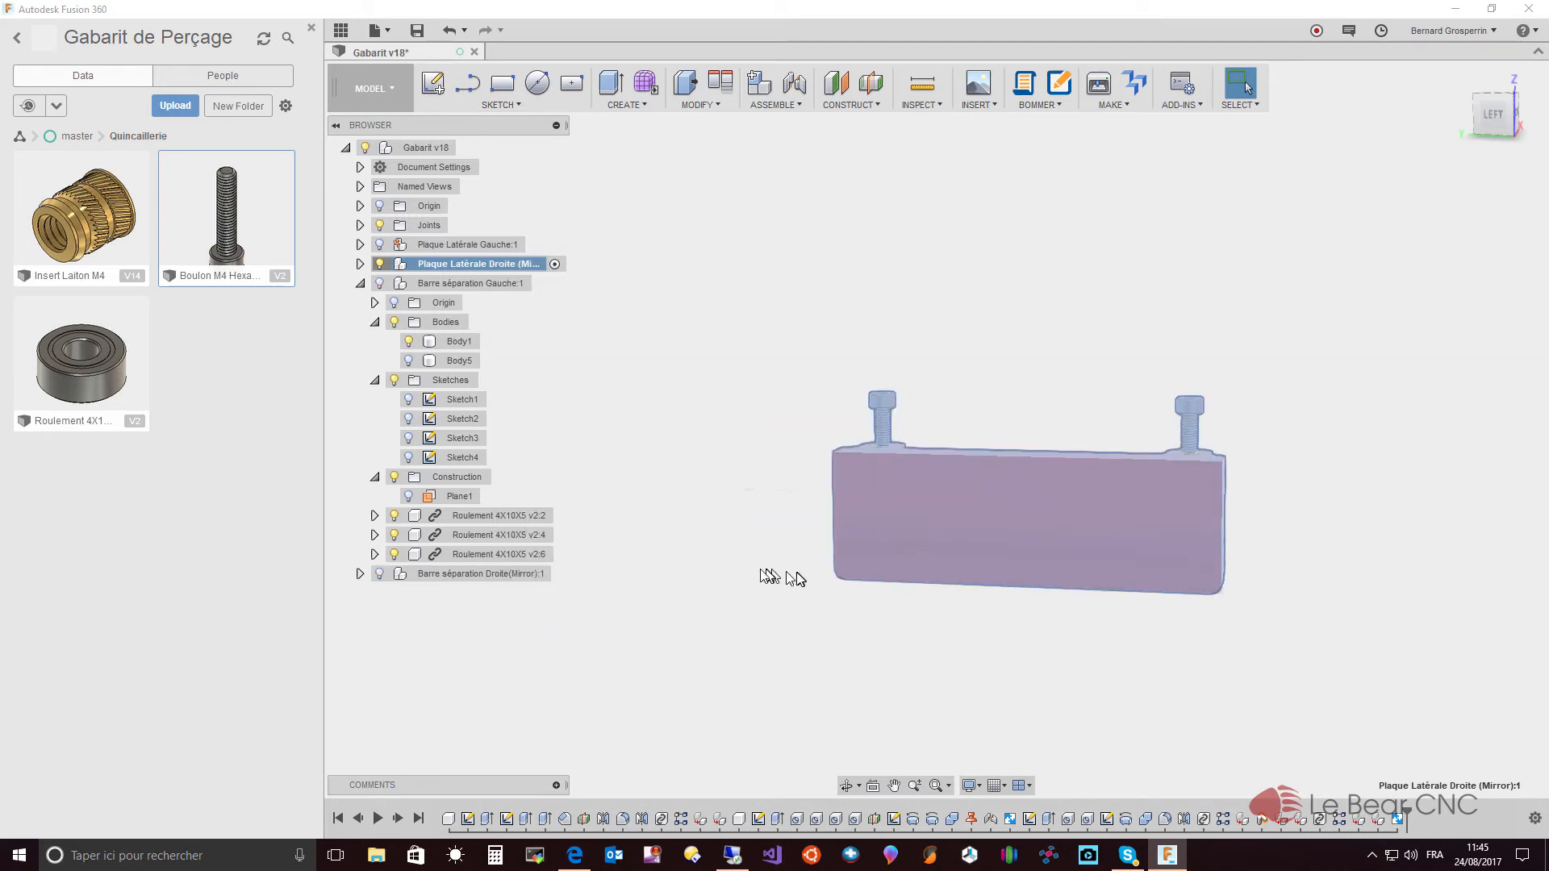
- Delete the existing rigid group from the joints of Plaque Latérale Droite (Mirror)
click(360, 264)
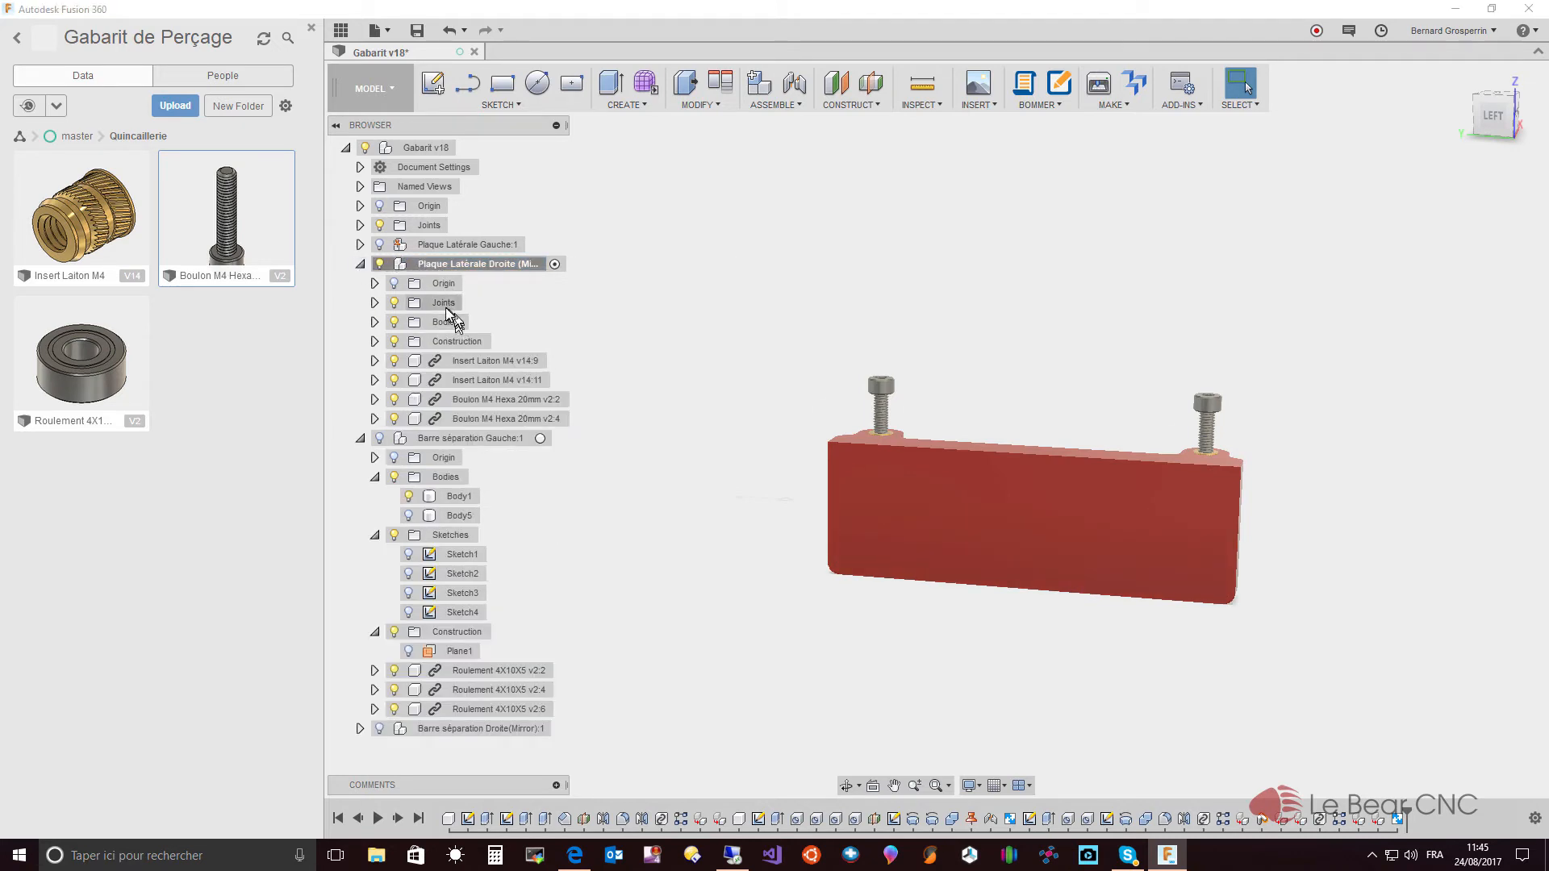
click(375, 303)
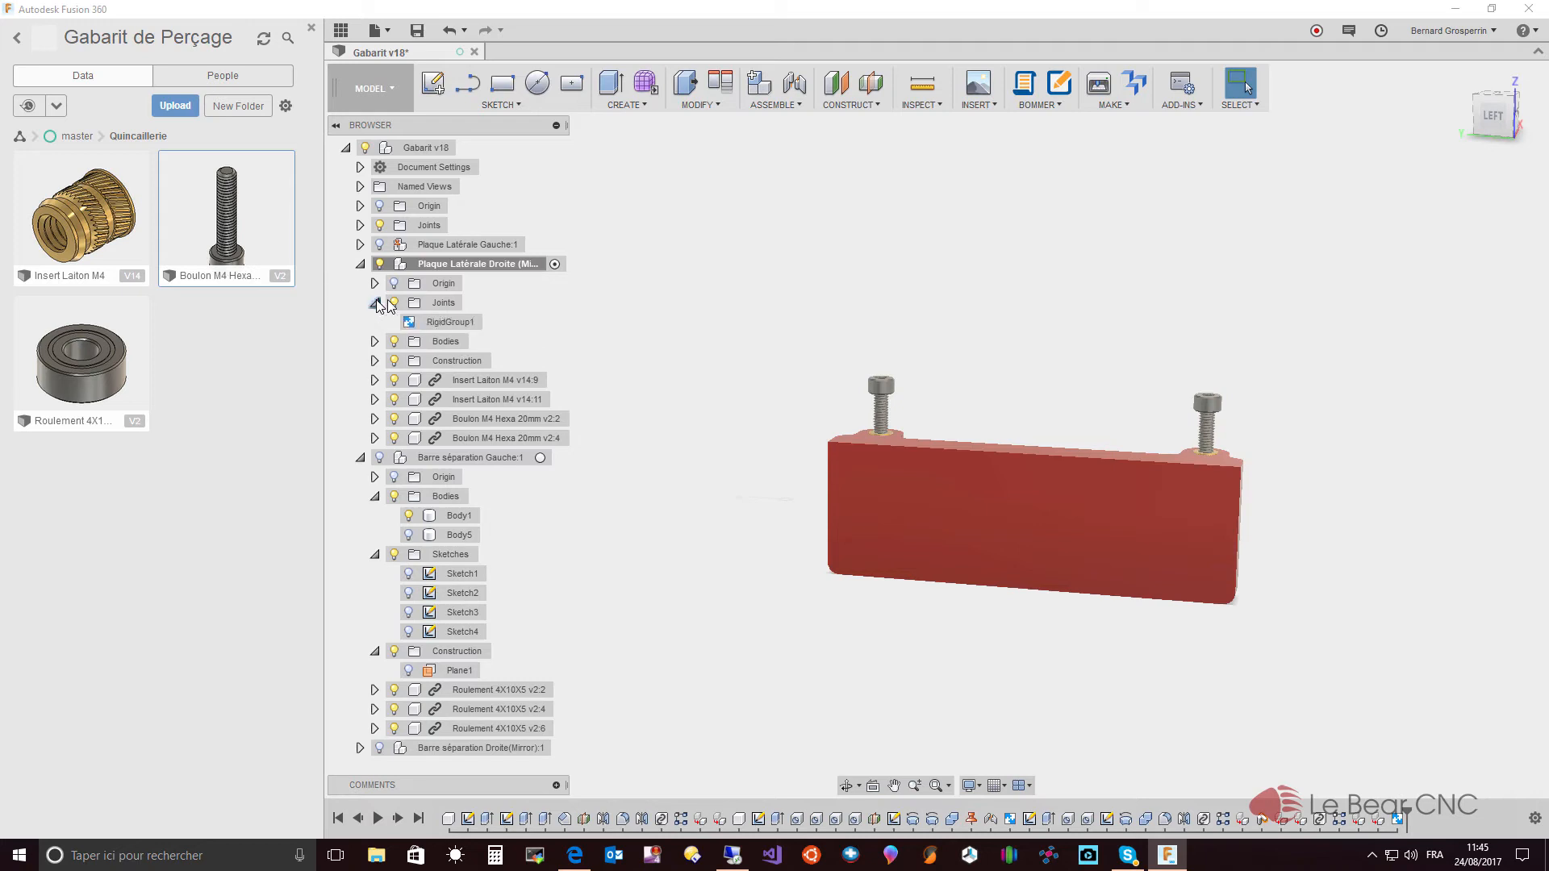
click(474, 323)
right_click(474, 324)
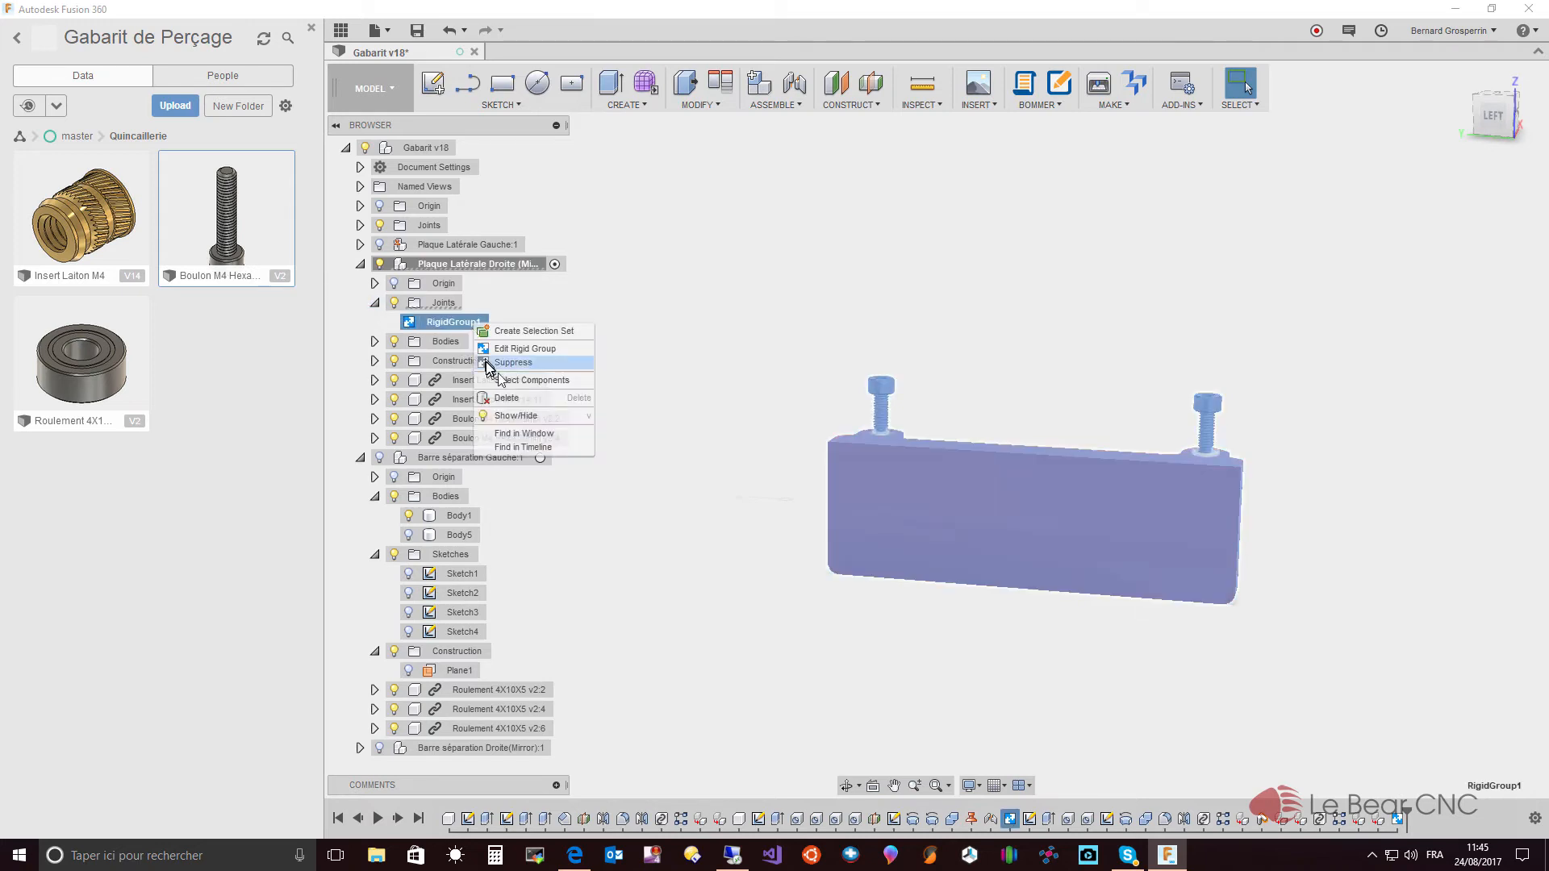
click(516, 399)
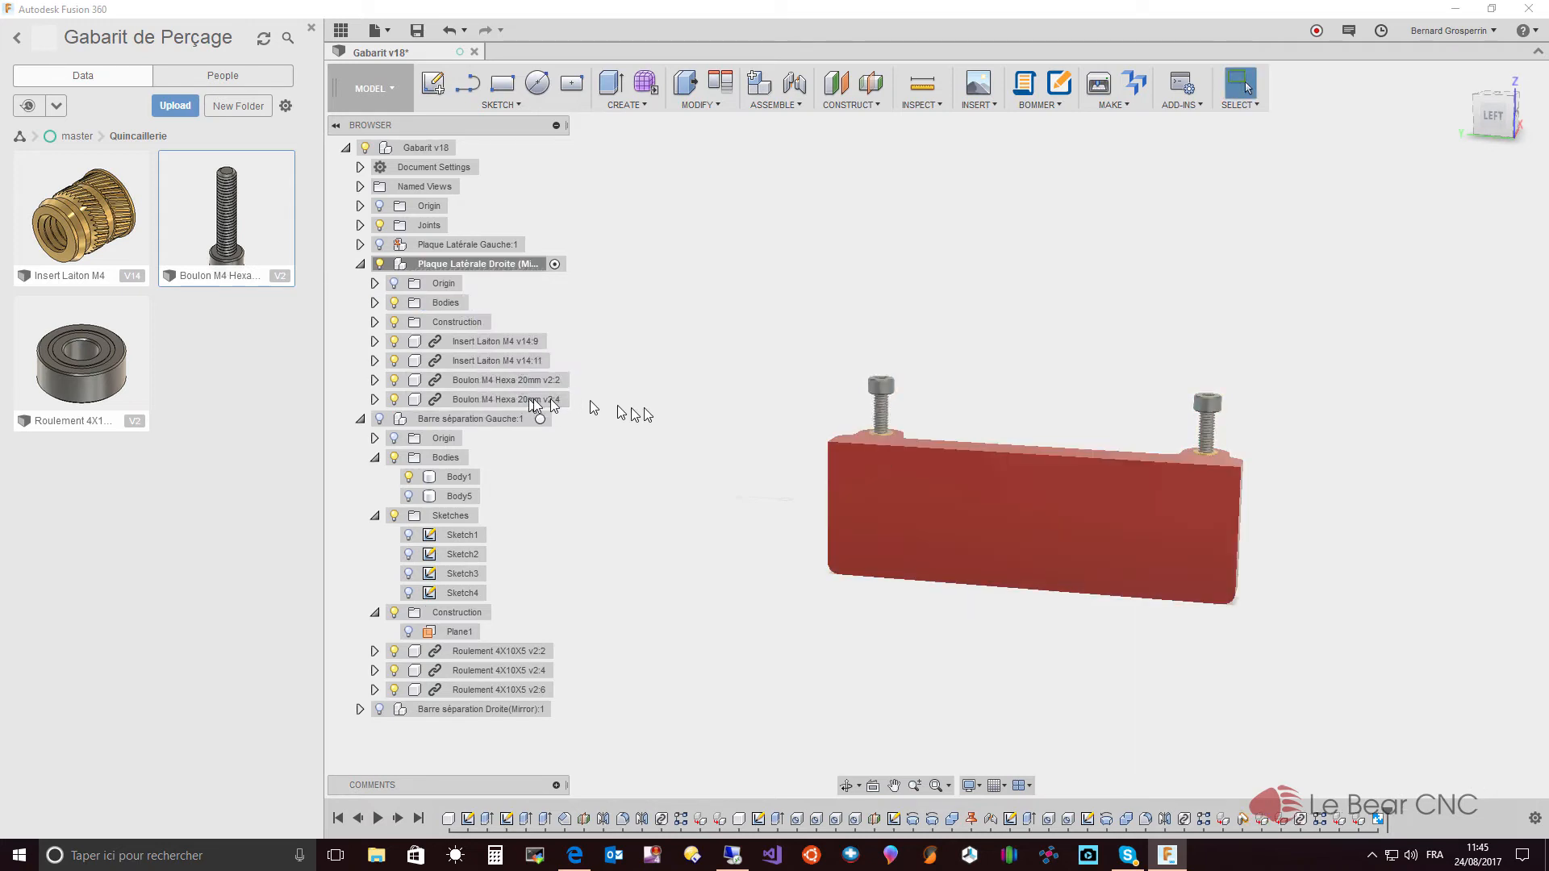
- Create a rigid group from Plaque Latérale Droite (Mirror), its two M4 inserts and its two bolts, with child components included
drag(716, 317, 1376, 662)
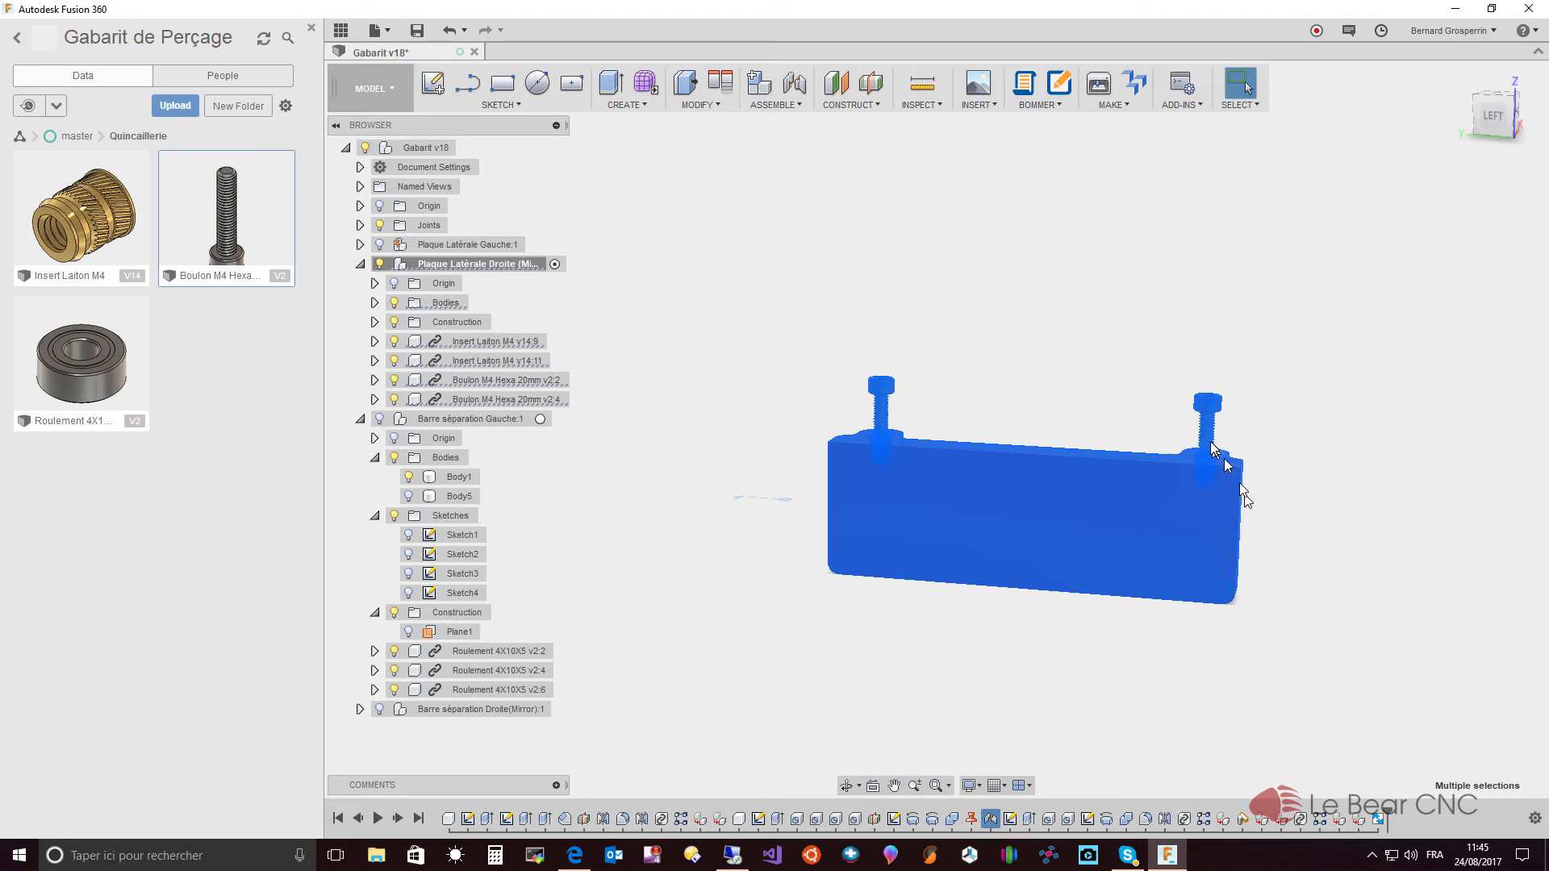
click(802, 114)
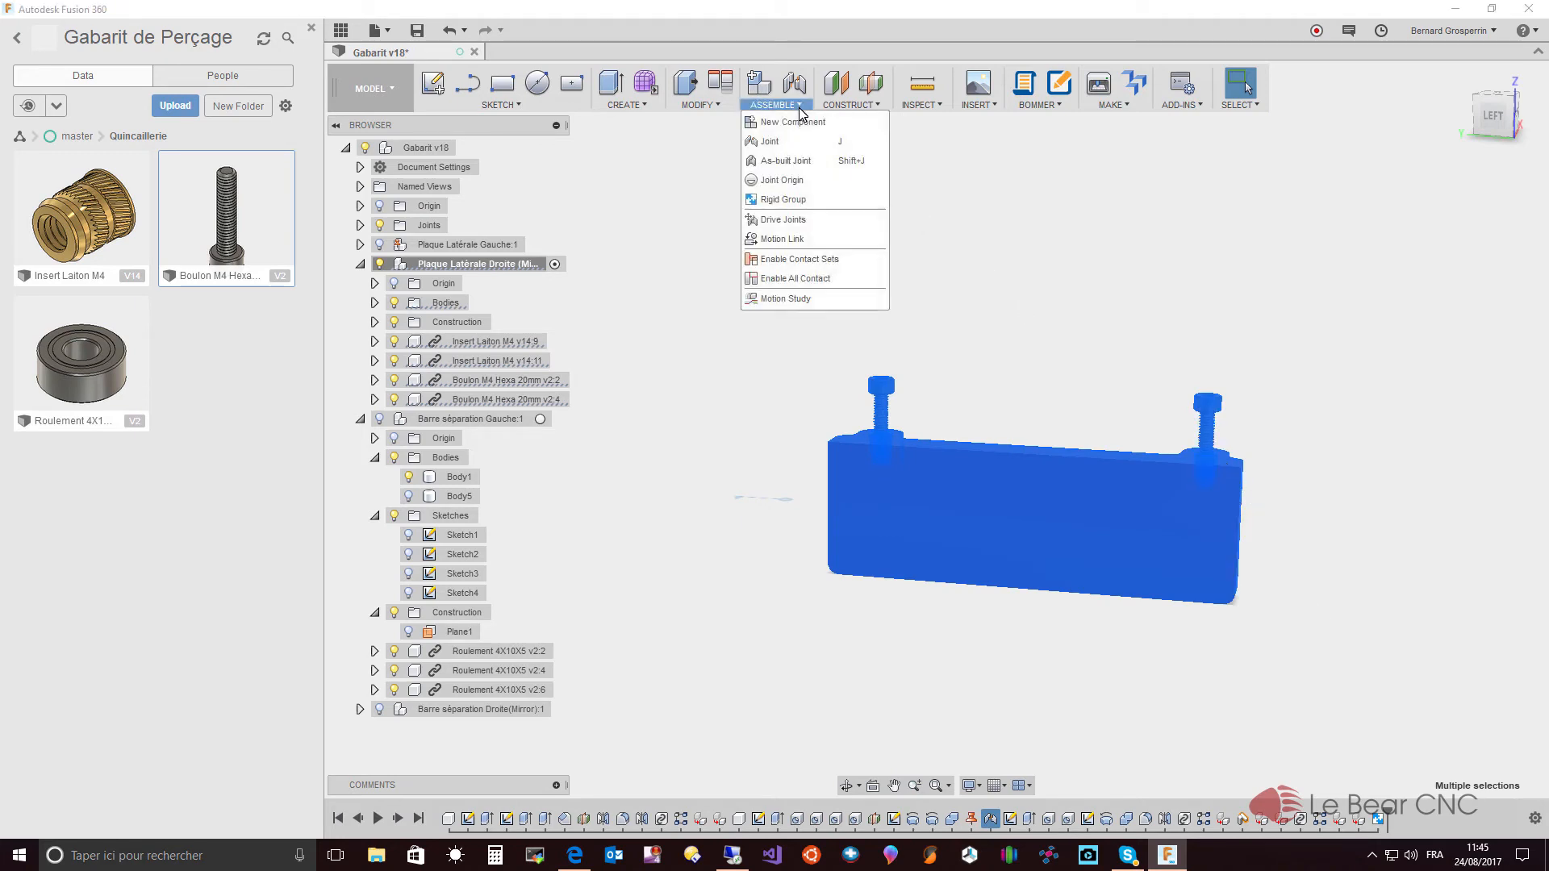
click(783, 201)
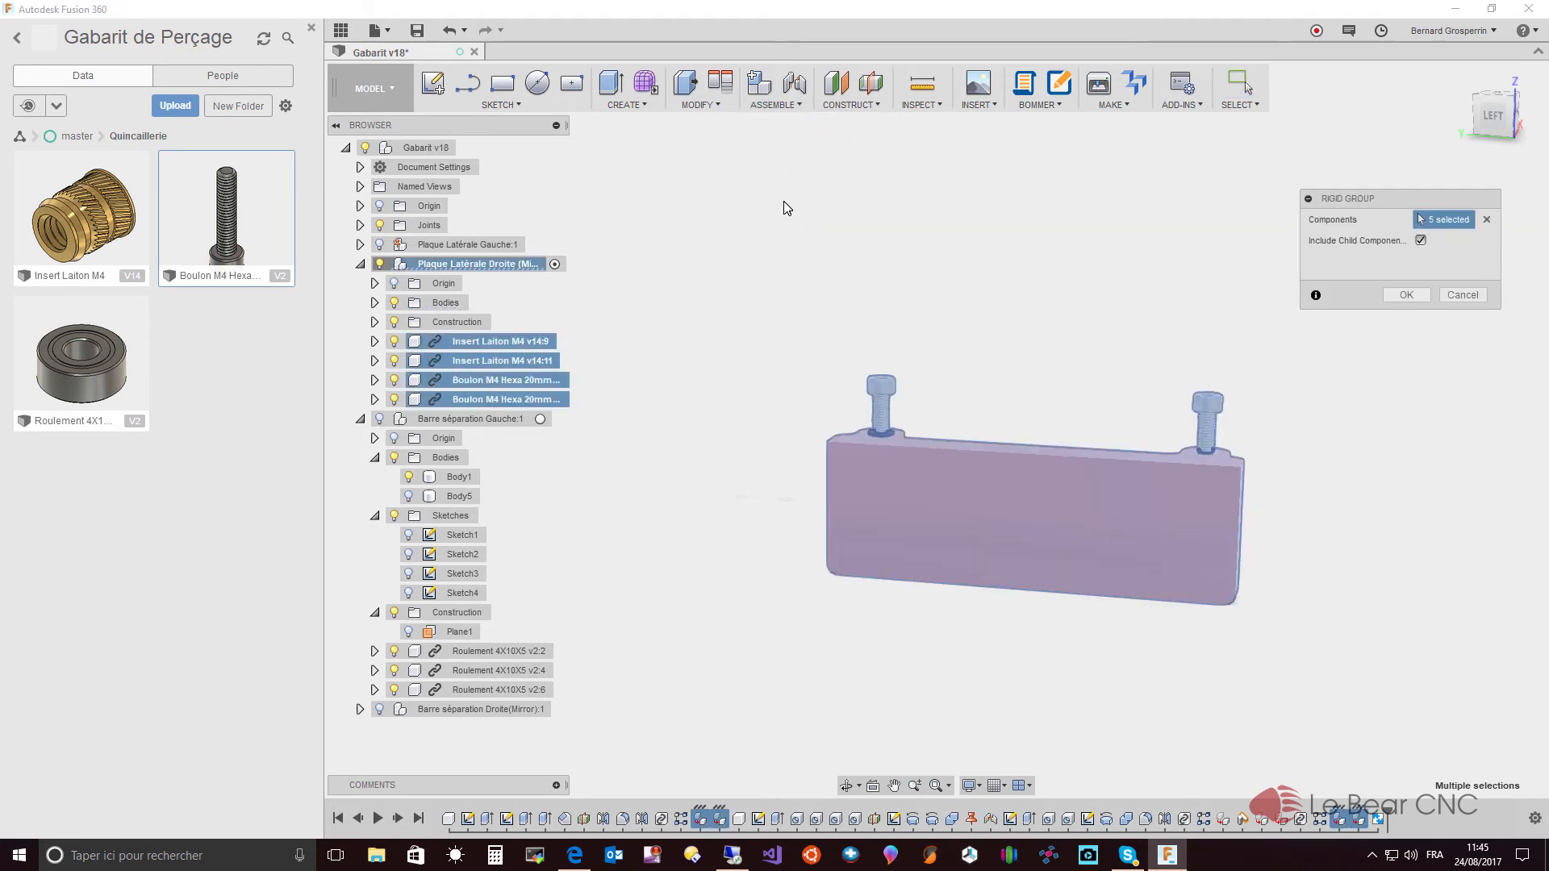
click(1408, 295)
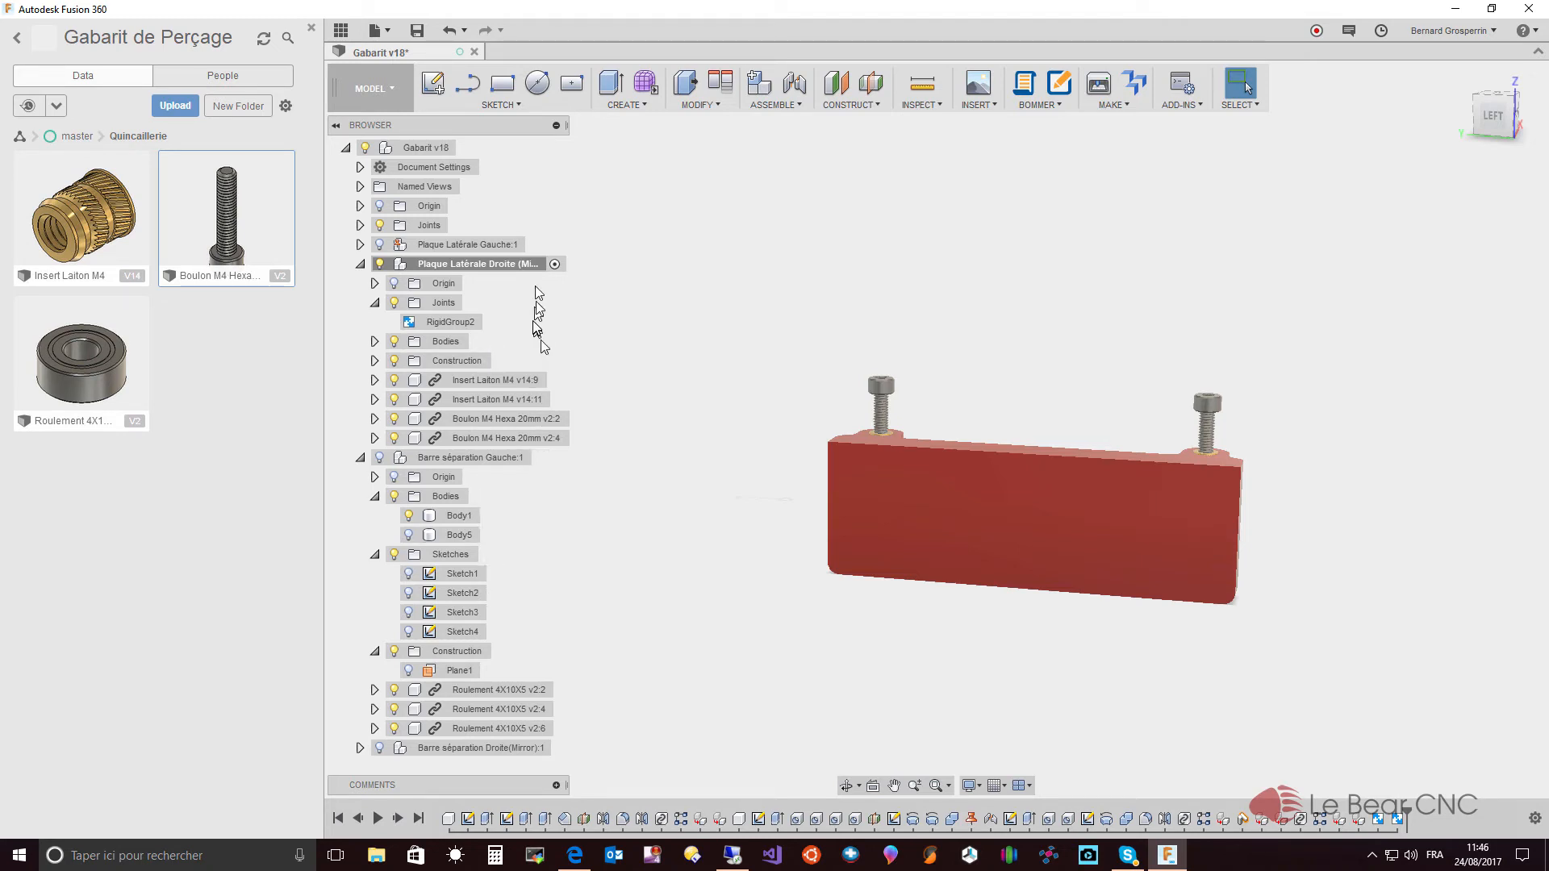
- End the isolation of Plaque Latérale Droite (Mirror) and collapse its component tree
right_click(516, 264)
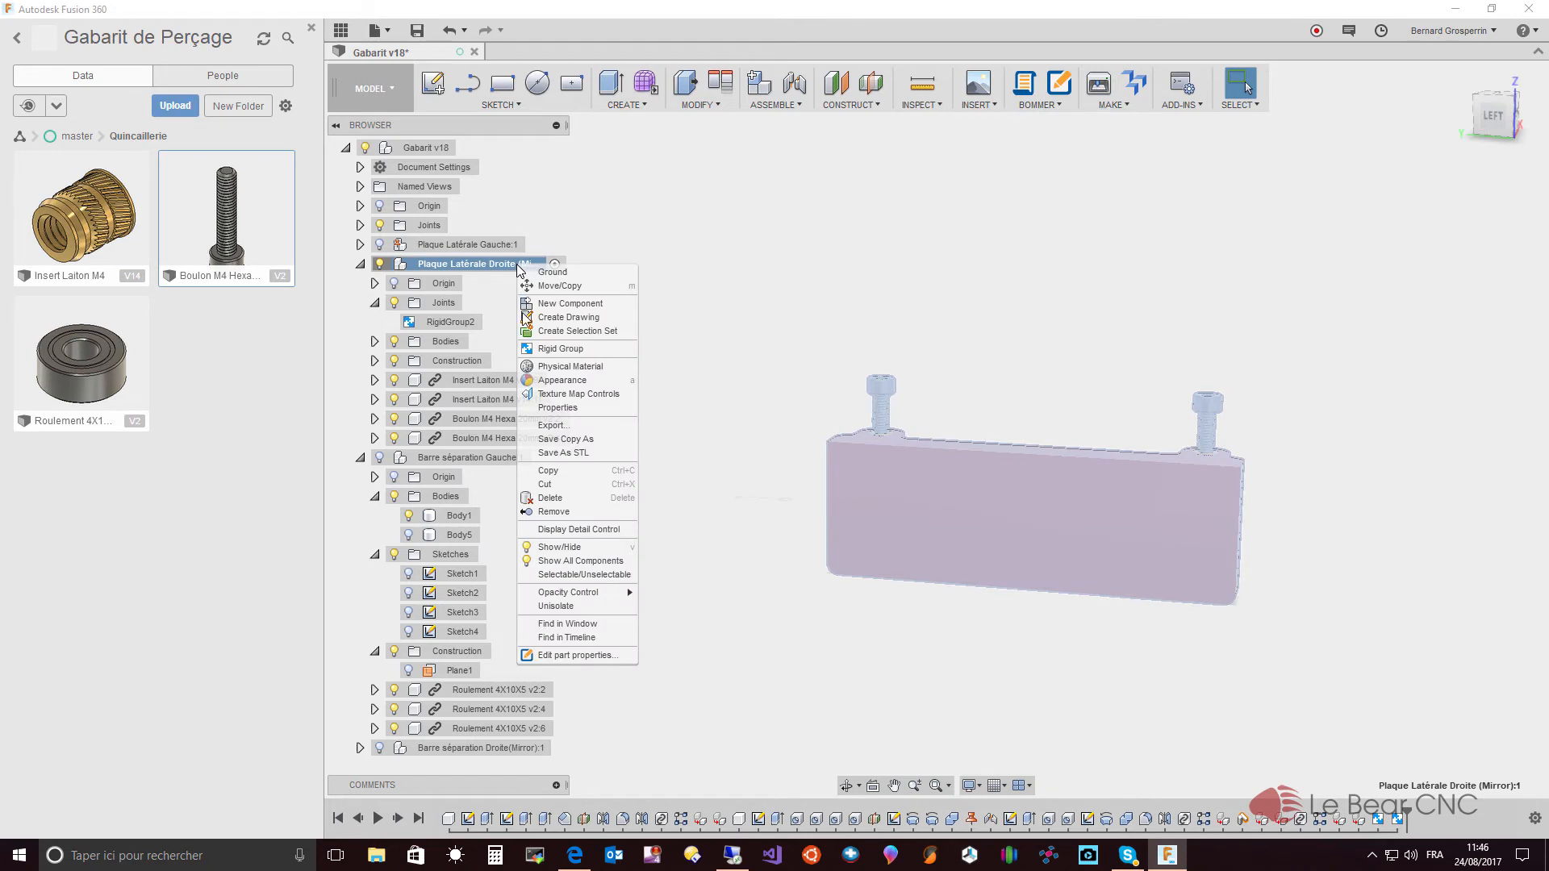
click(570, 606)
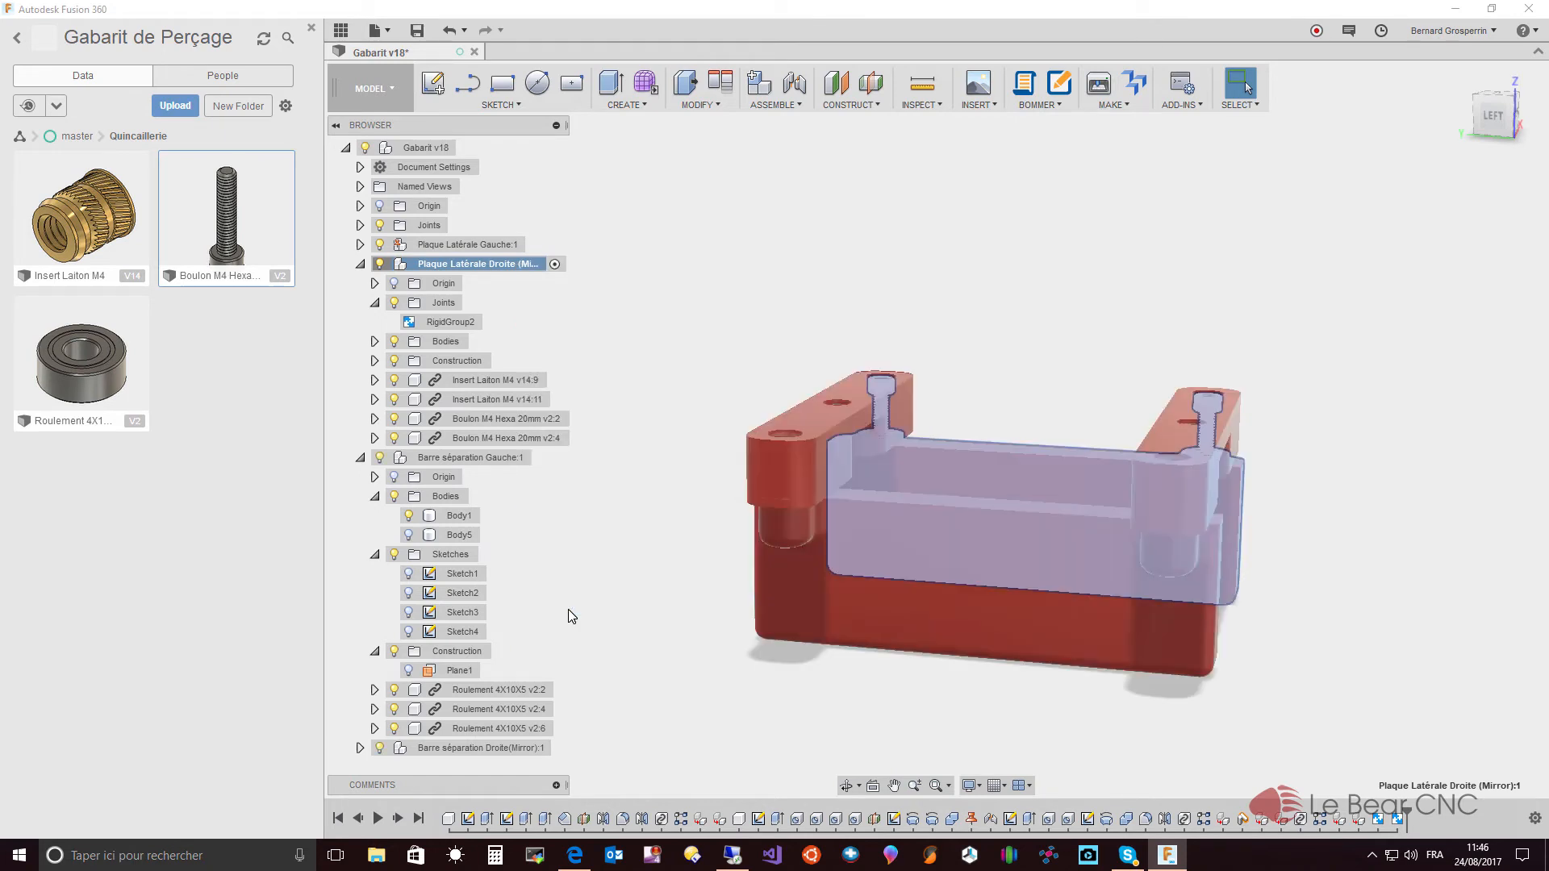
click(361, 265)
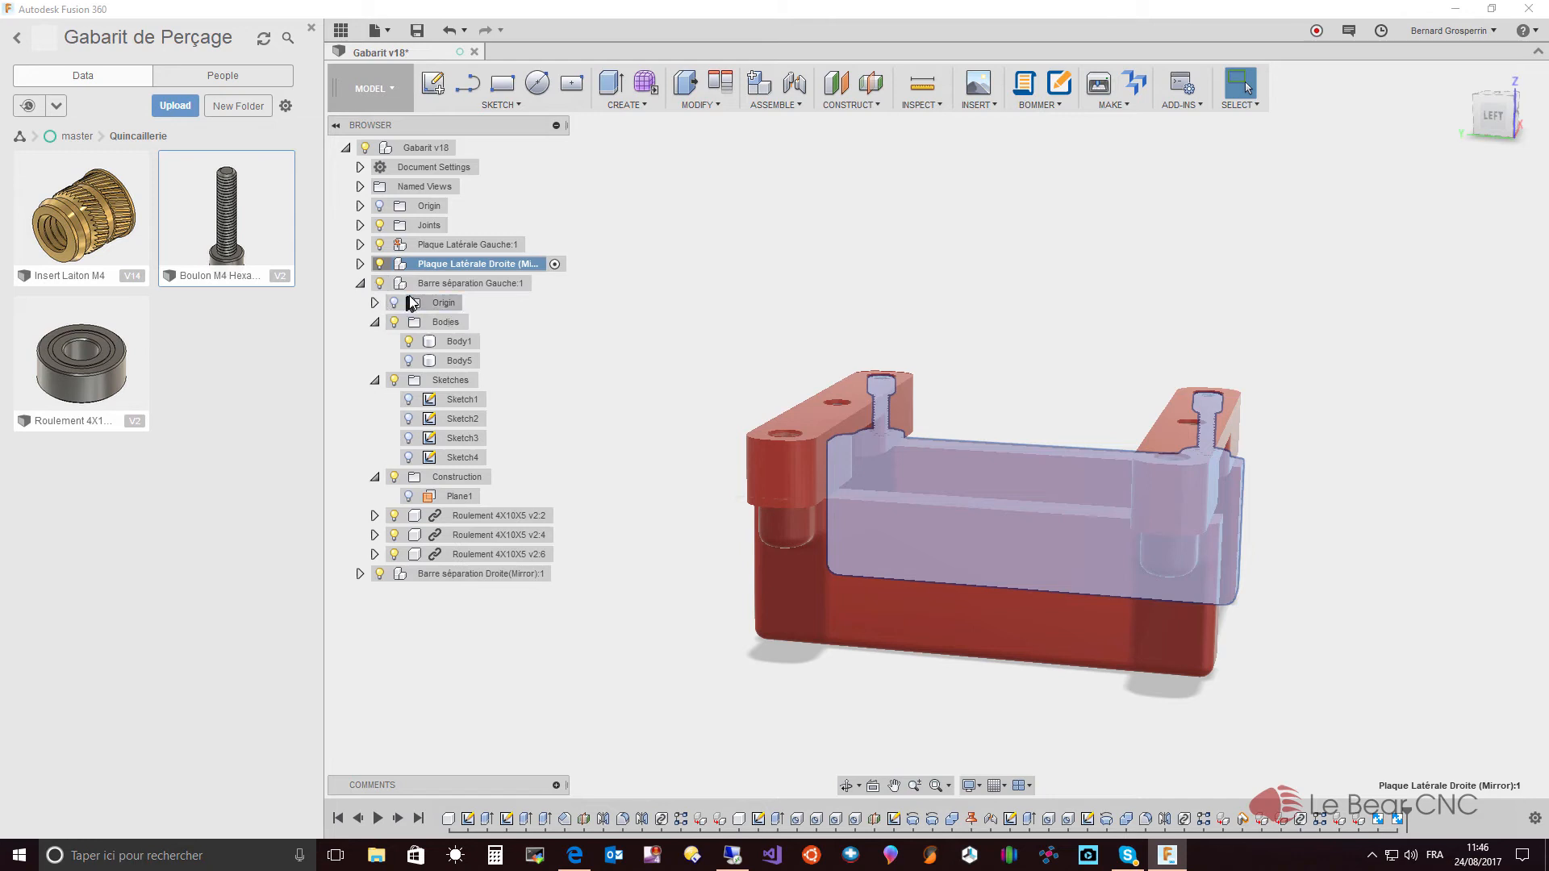
- Isolate the component Barre séparation Gauche
click(430, 287)
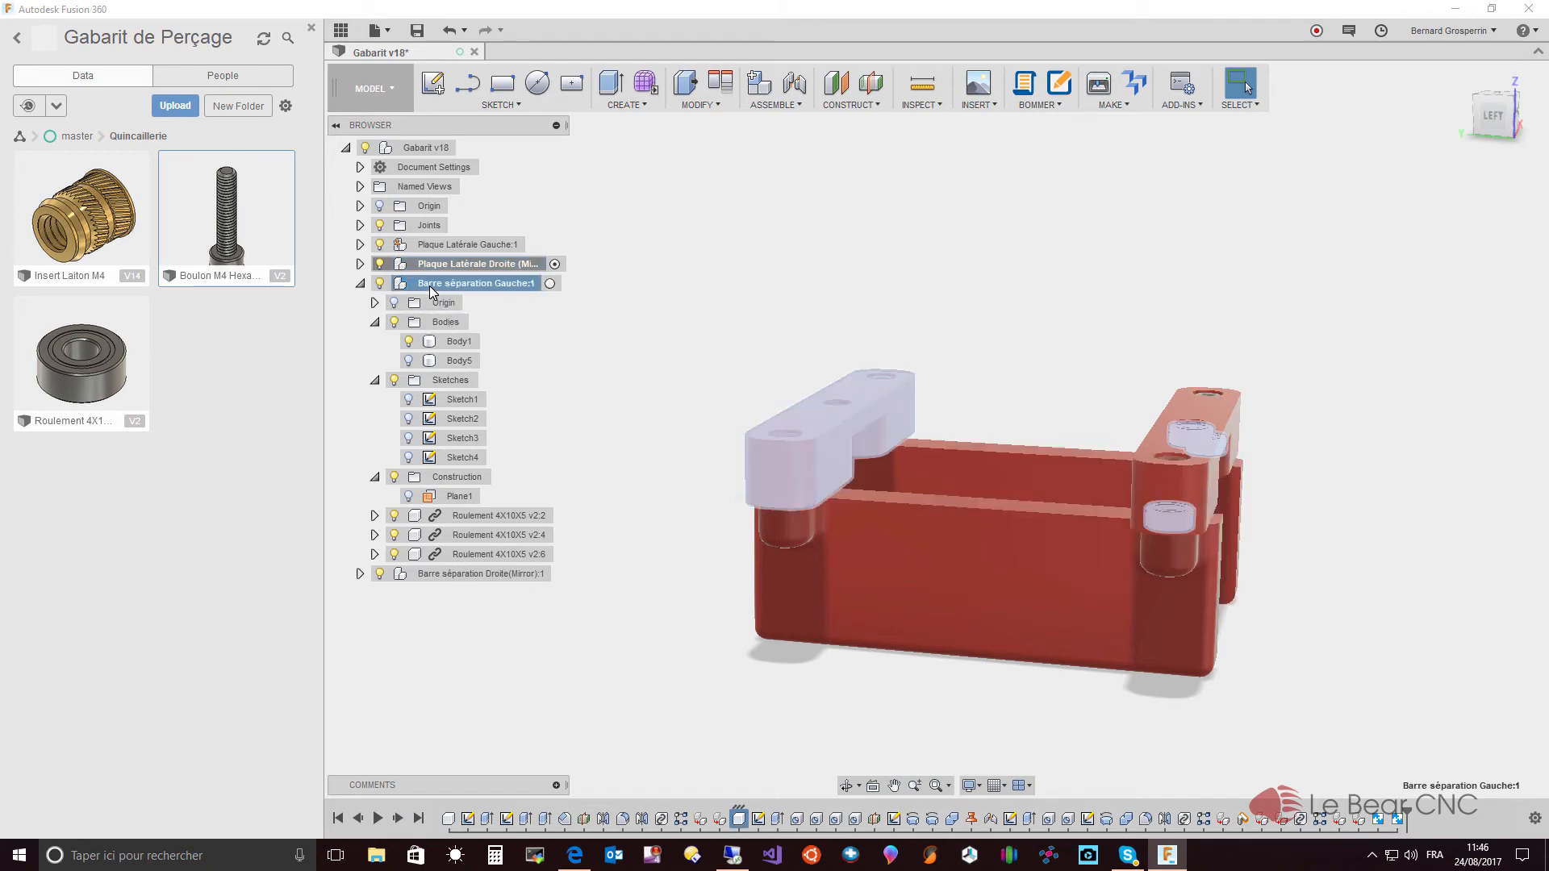
right_click(432, 290)
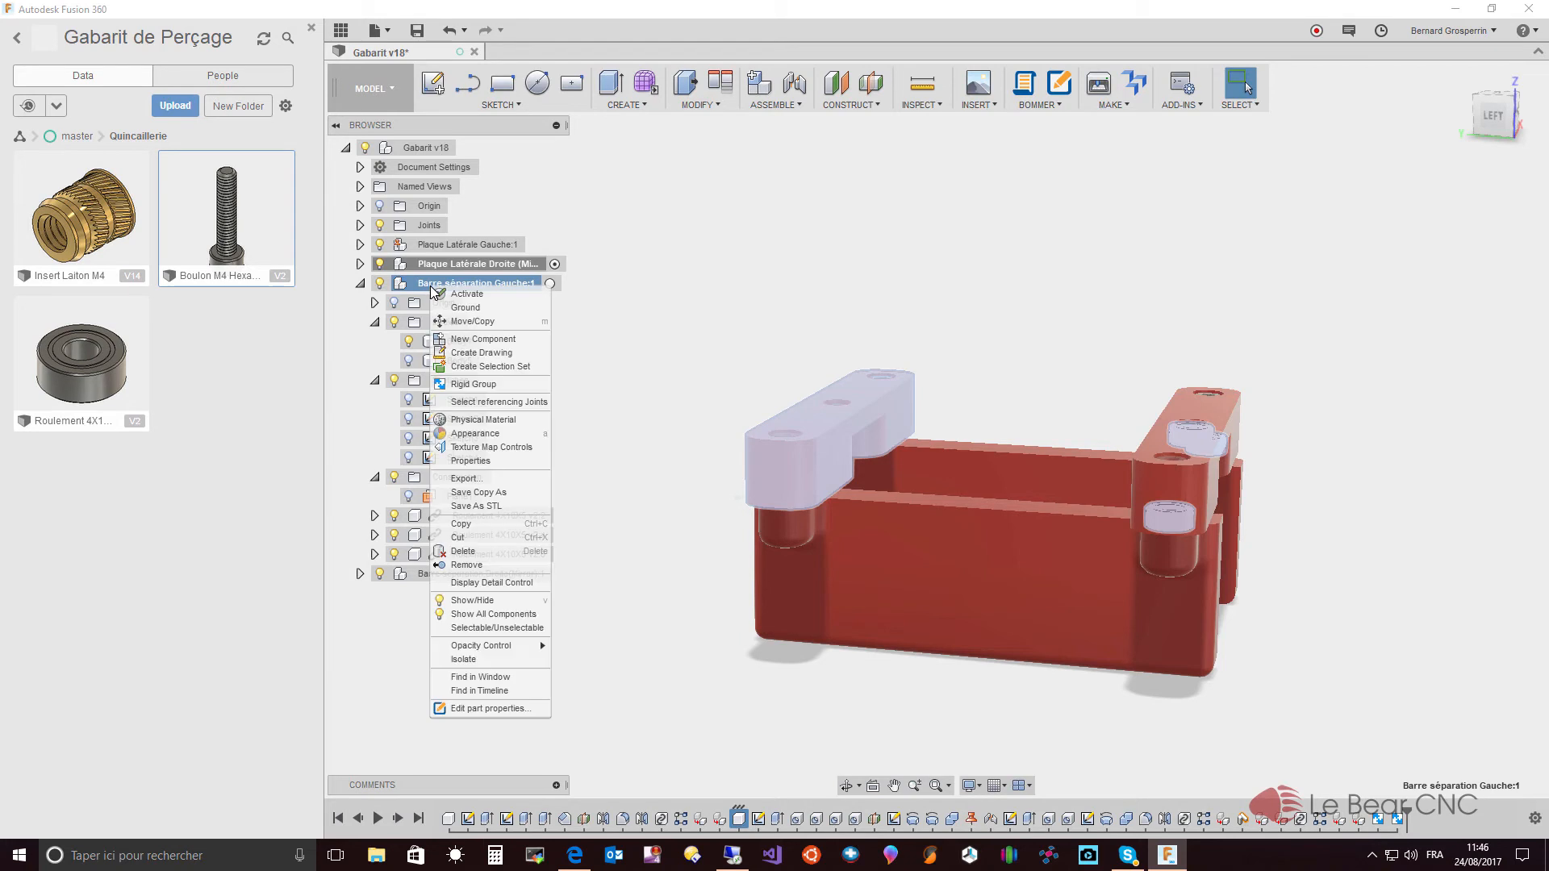
click(486, 660)
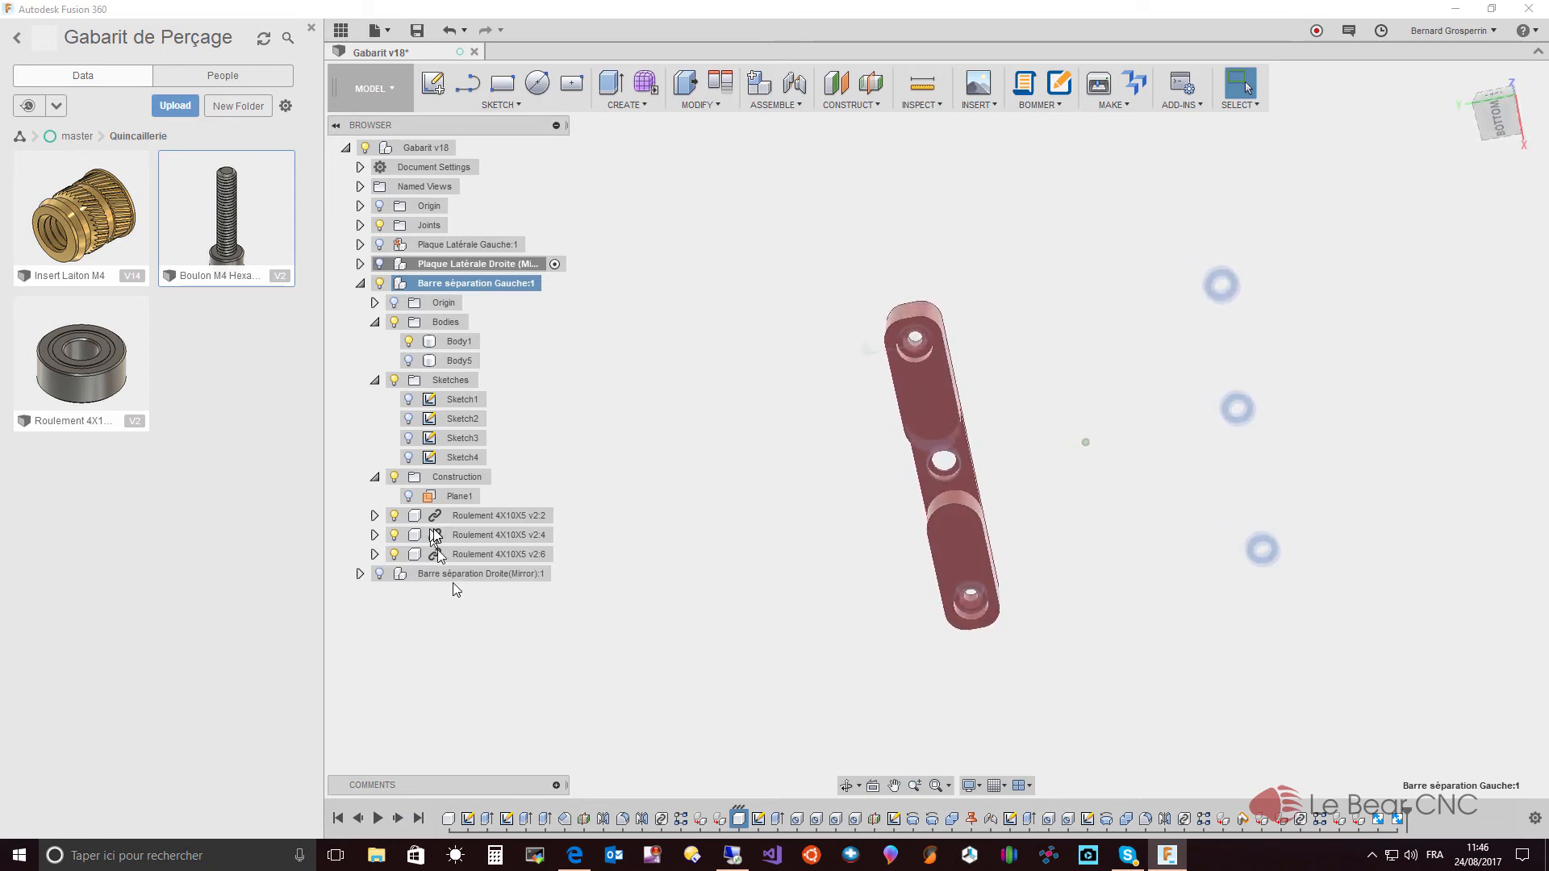
- Locate each bearing listed under Barre séparation Gauche in the model, and show and expand Barre séparation Droite(Mirror)
click(484, 520)
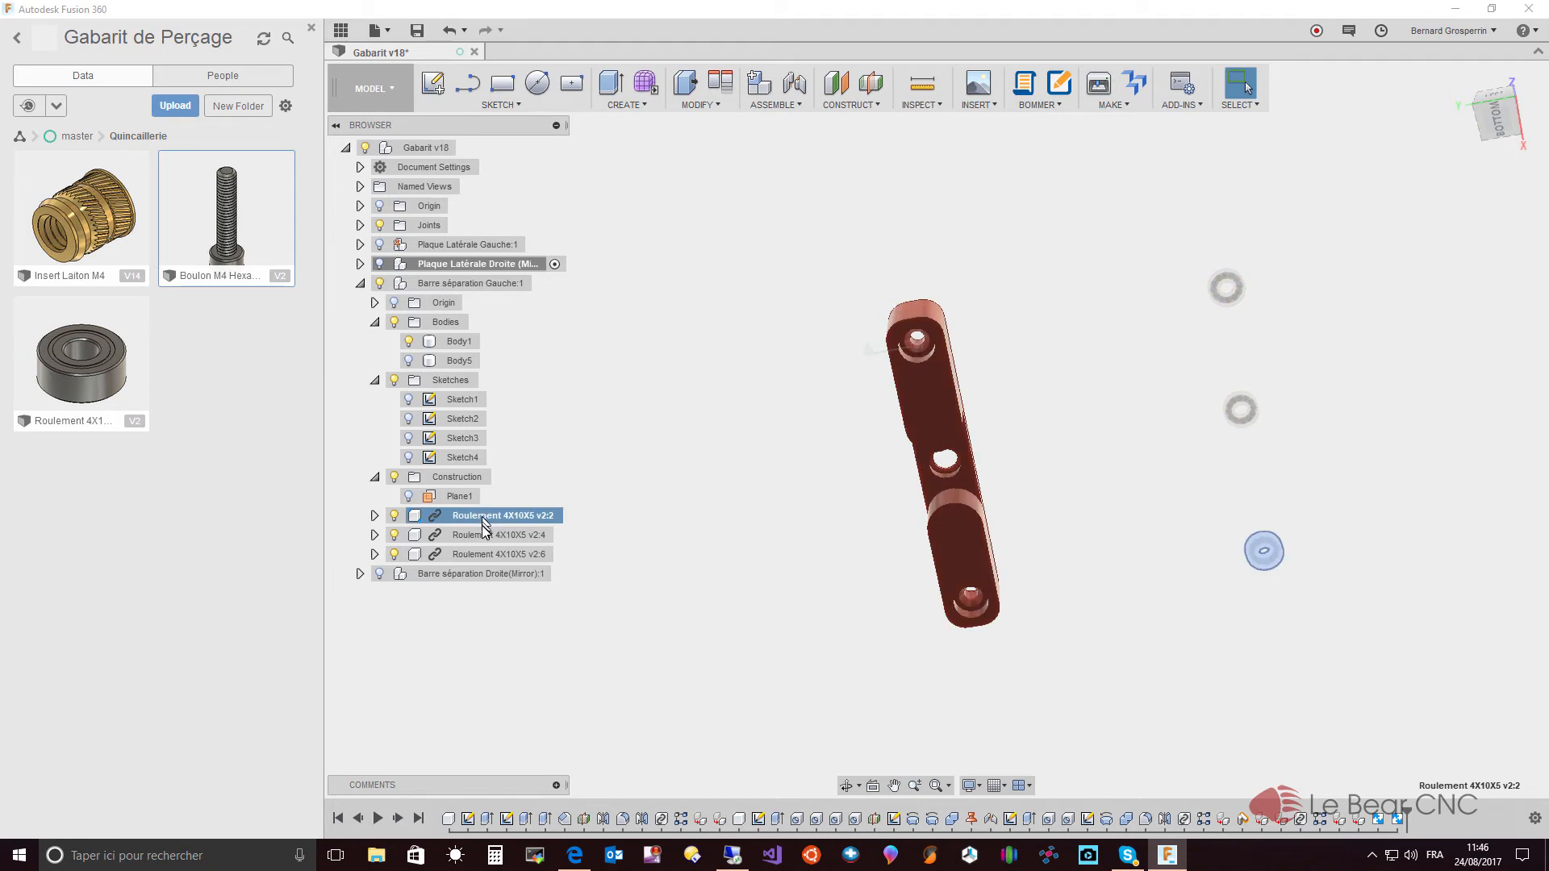
click(485, 536)
click(489, 556)
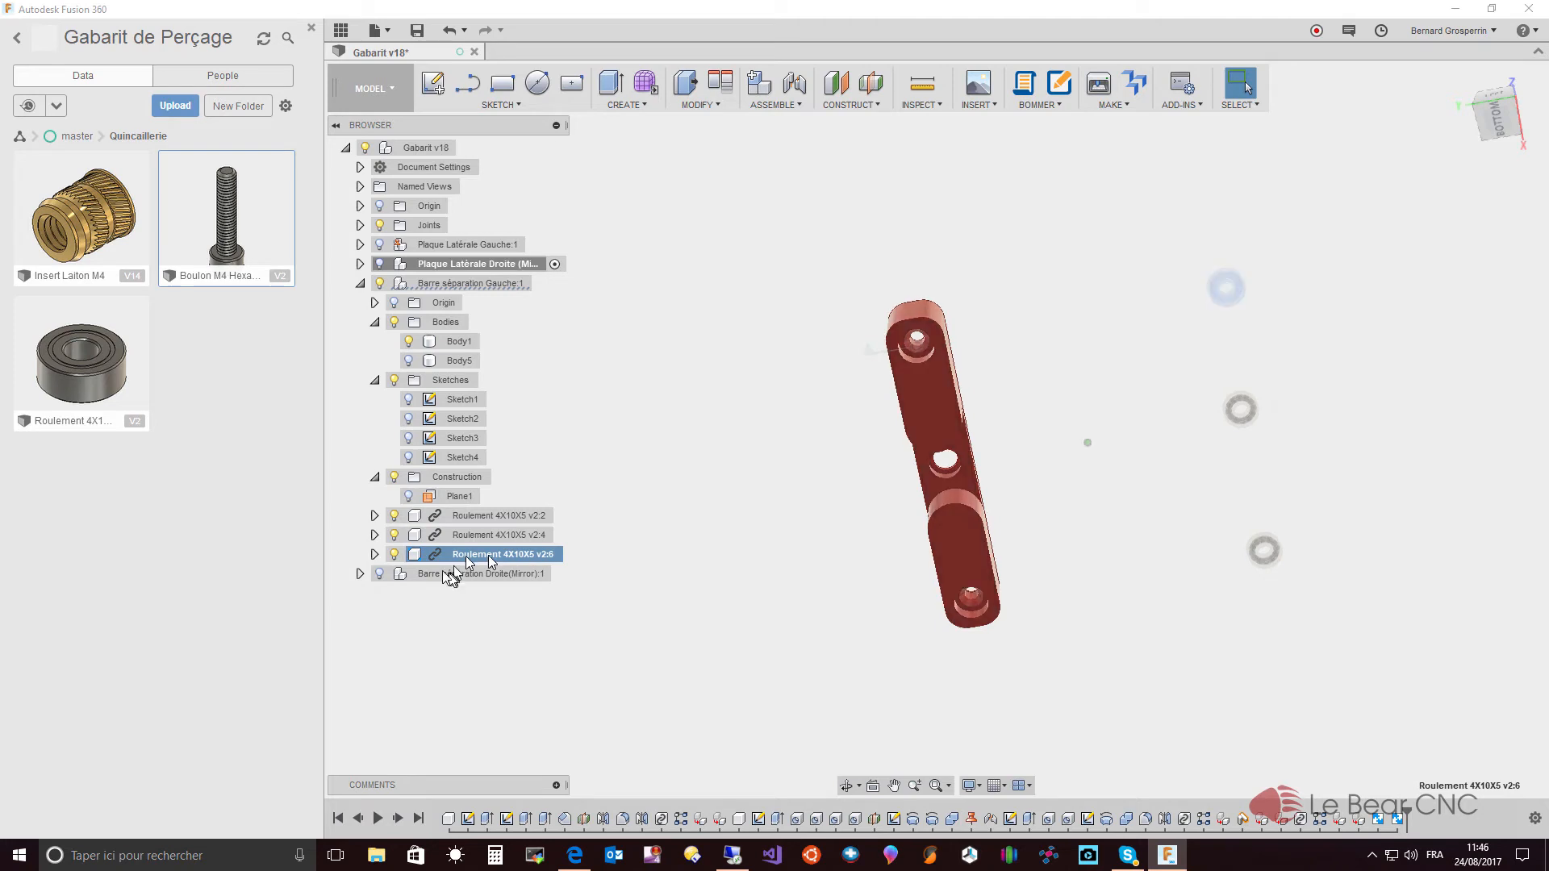
click(379, 575)
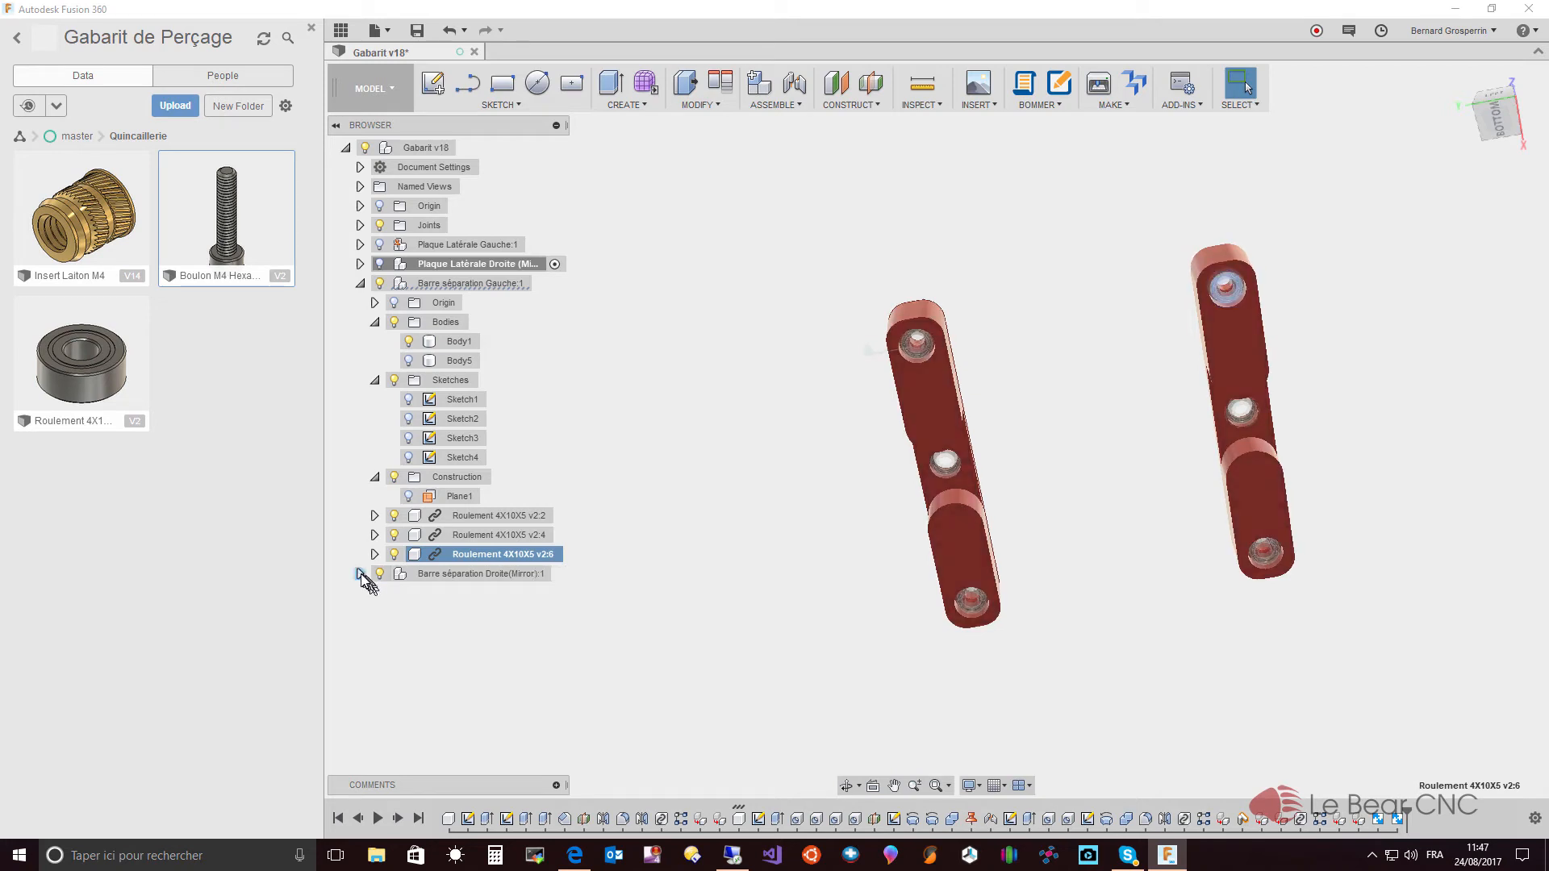
click(360, 574)
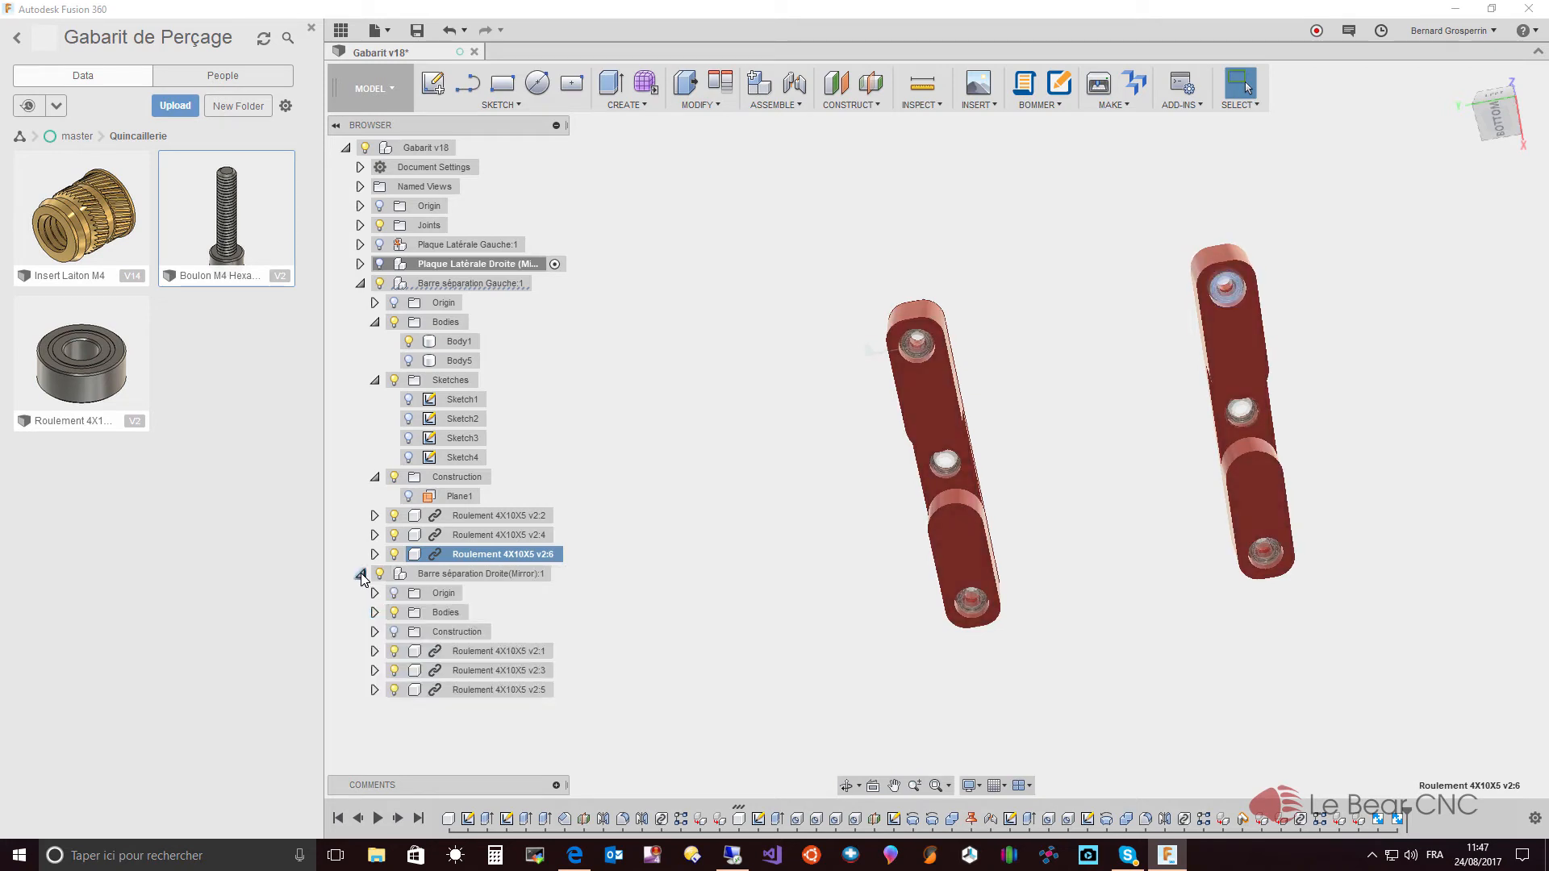
- Examine which separation bar the bearings listed under Barre séparation Droite(Mirror) physically sit in
click(516, 650)
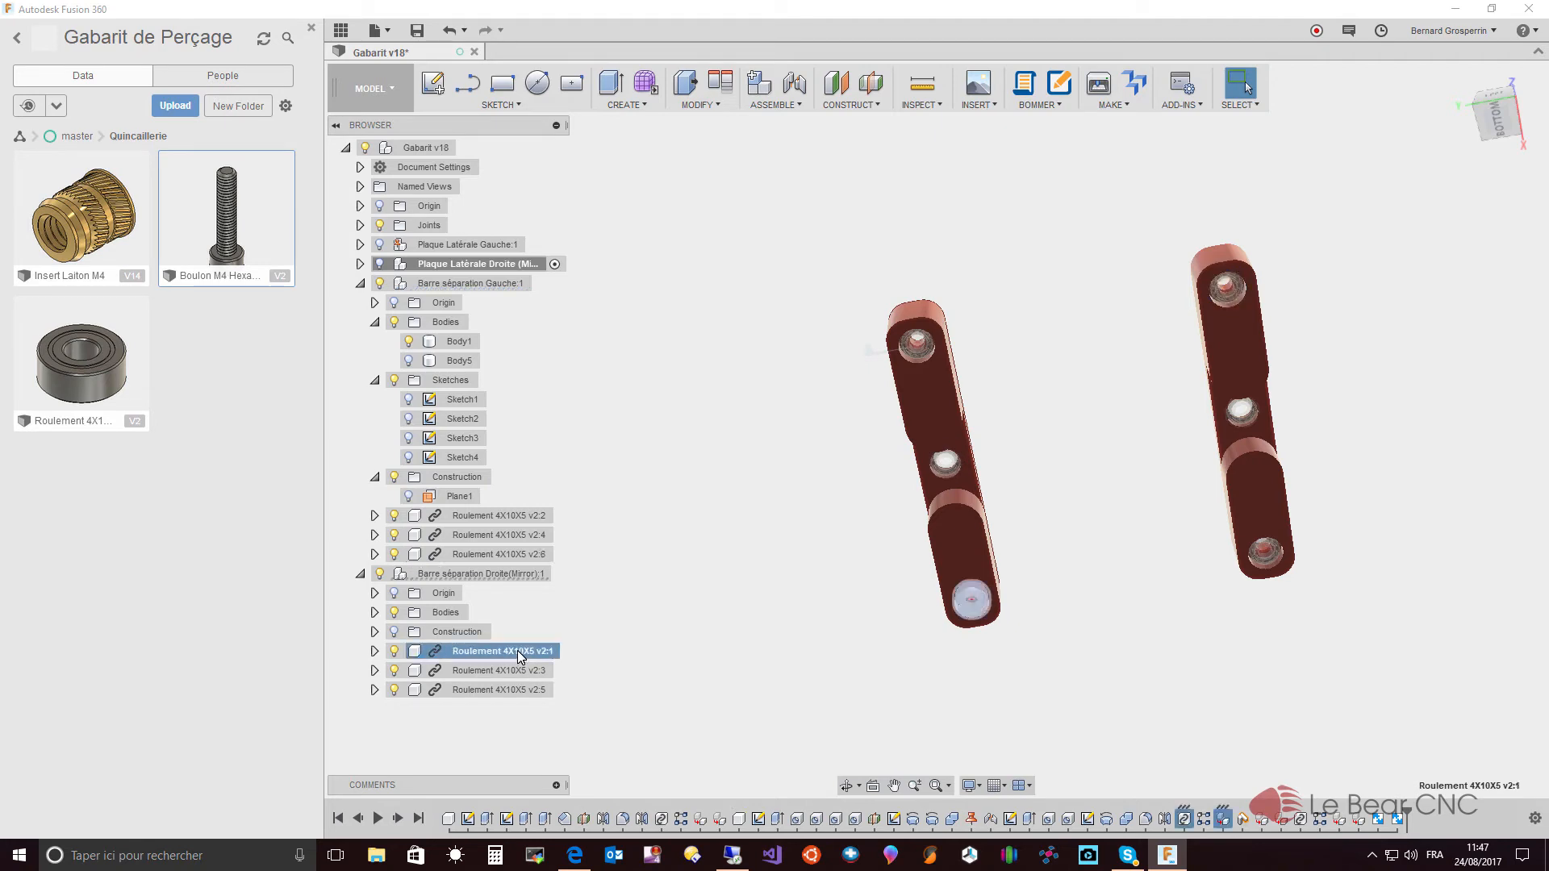
ctrl+click(519, 674)
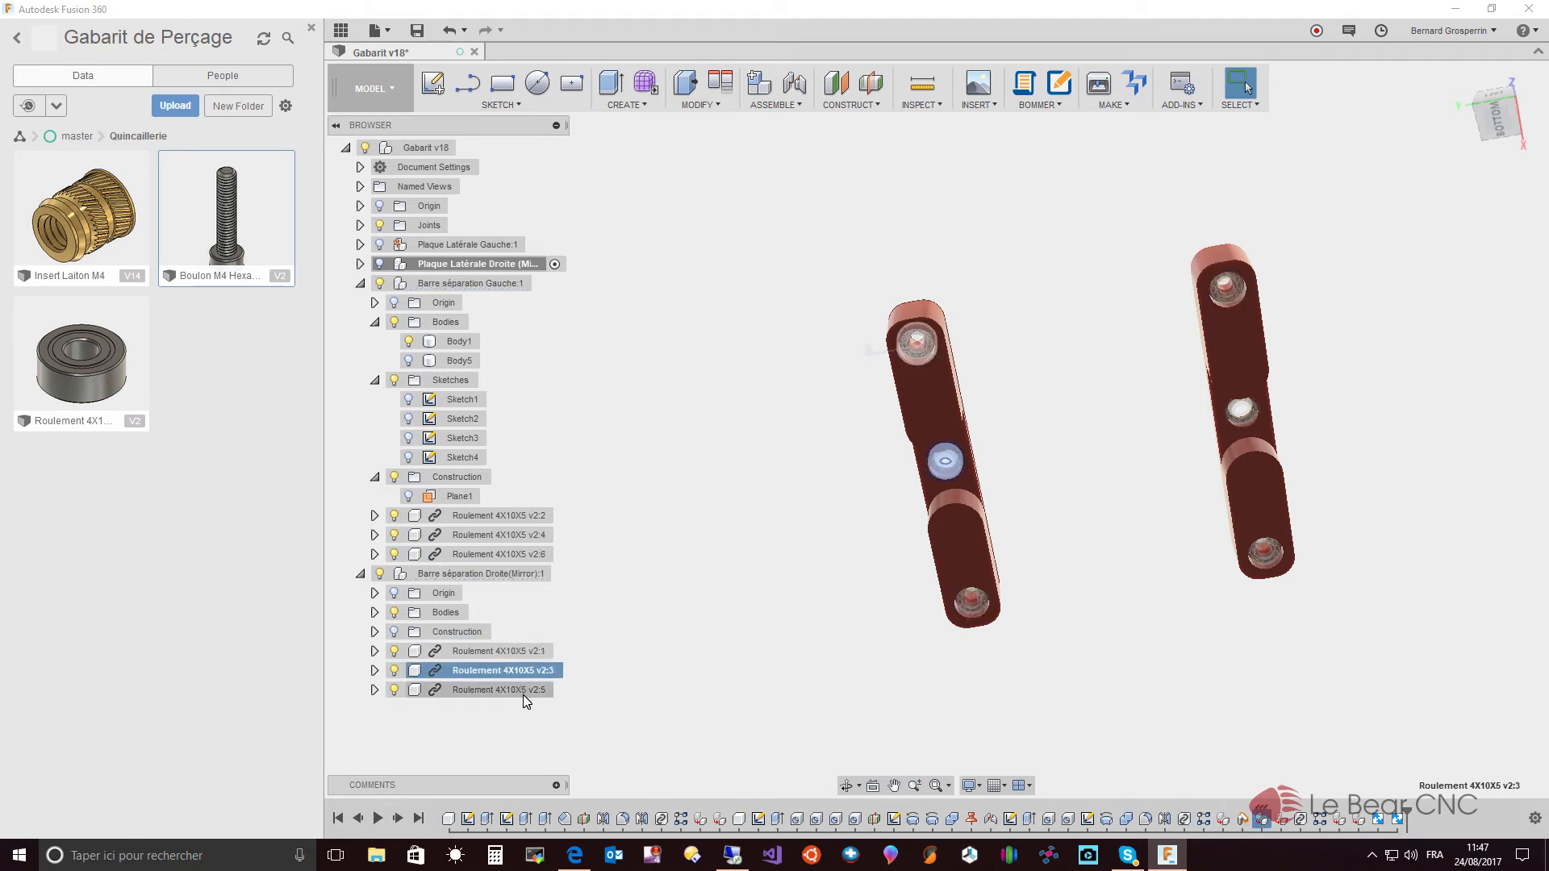
click(524, 692)
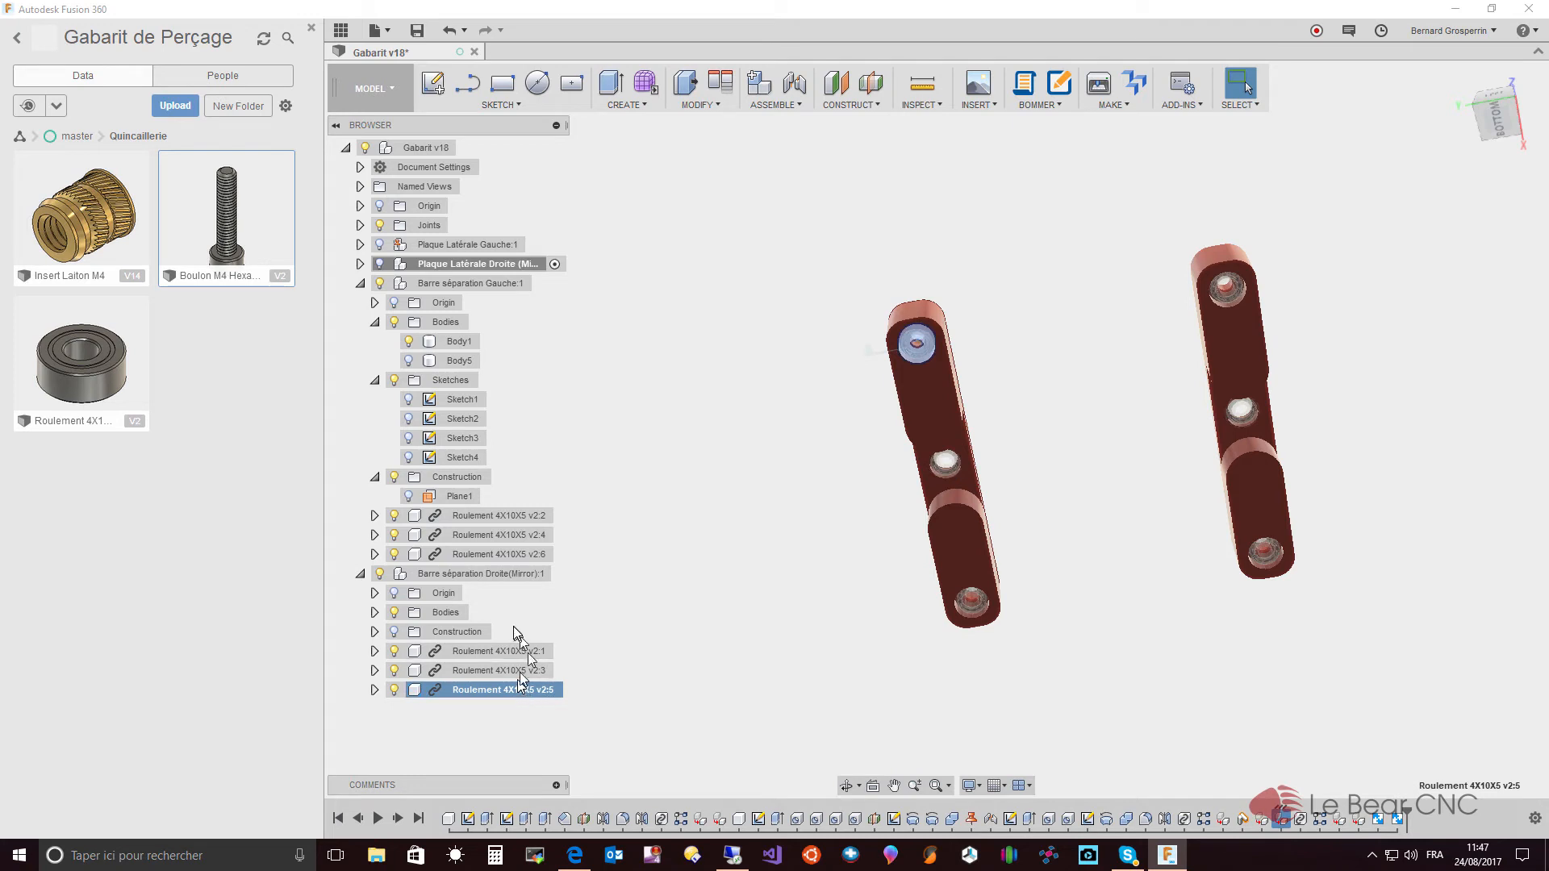
click(520, 574)
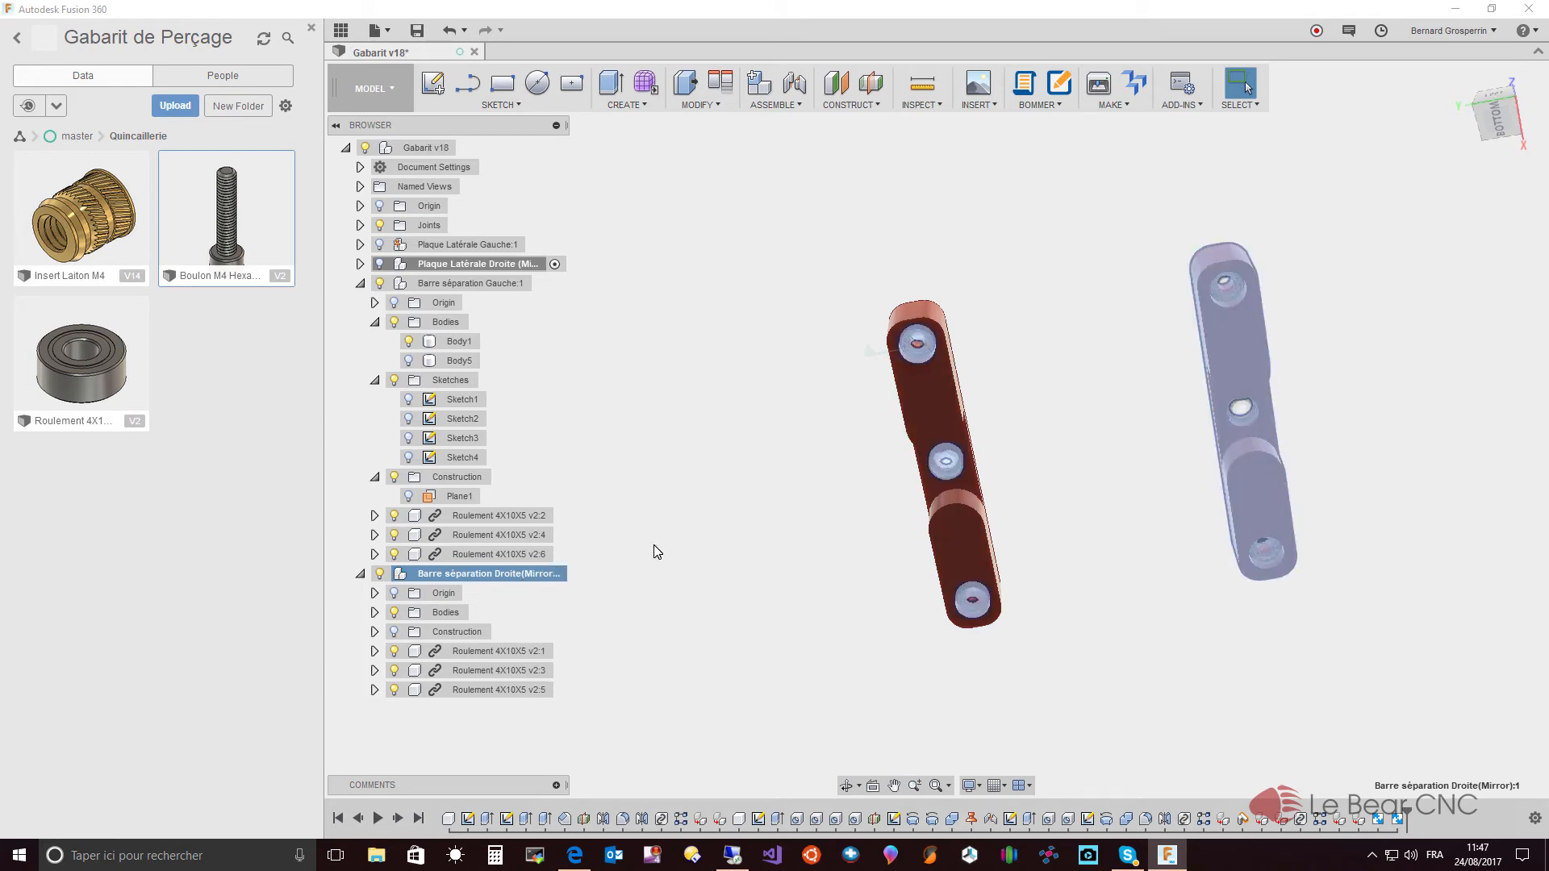
click(683, 506)
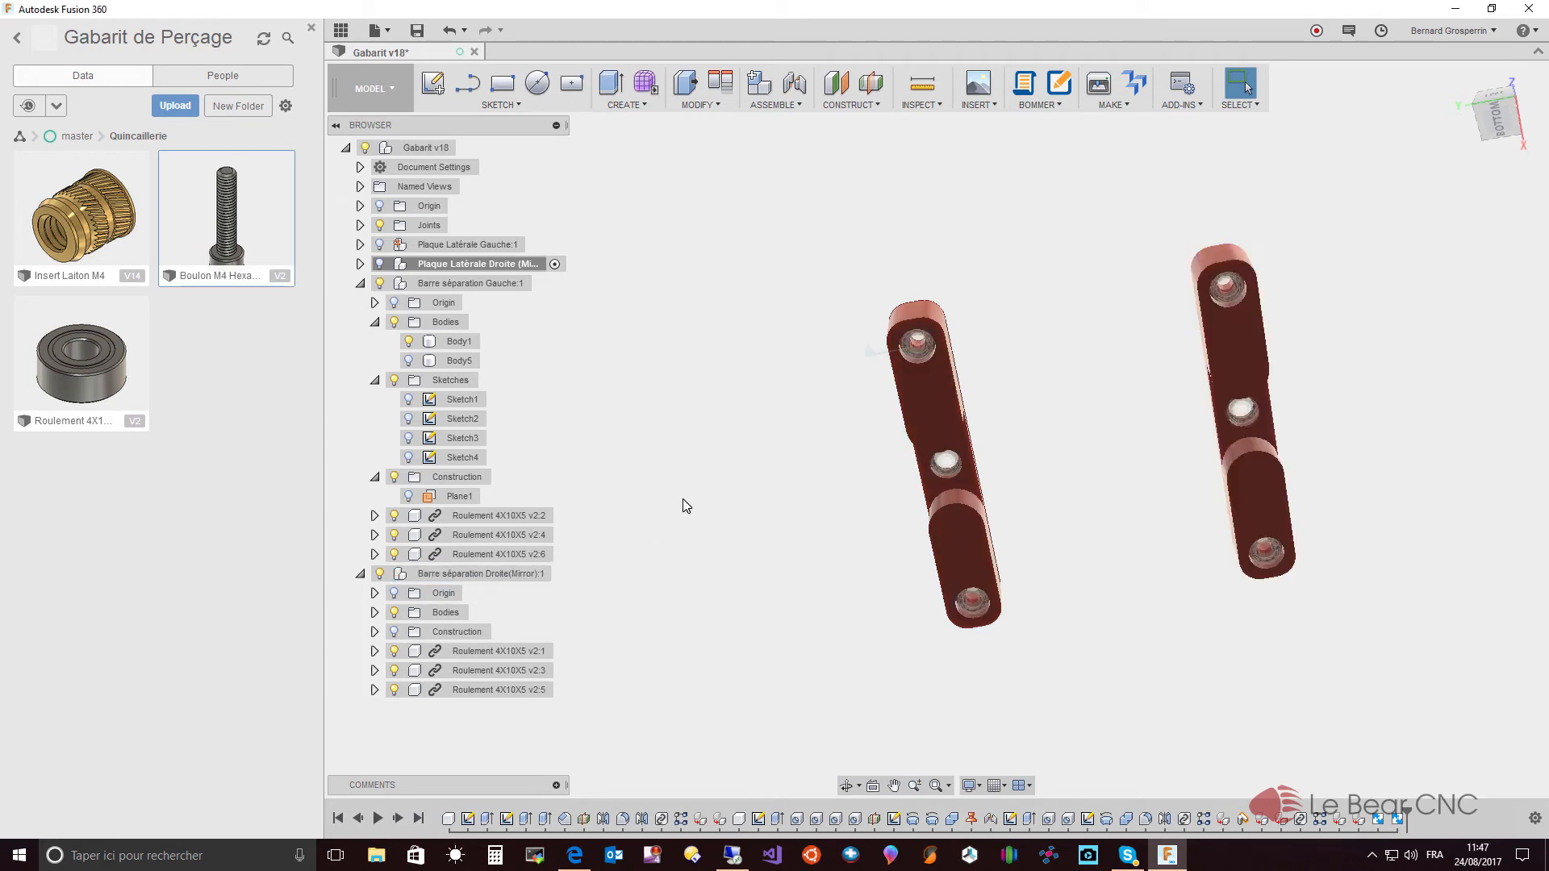
click(496, 653)
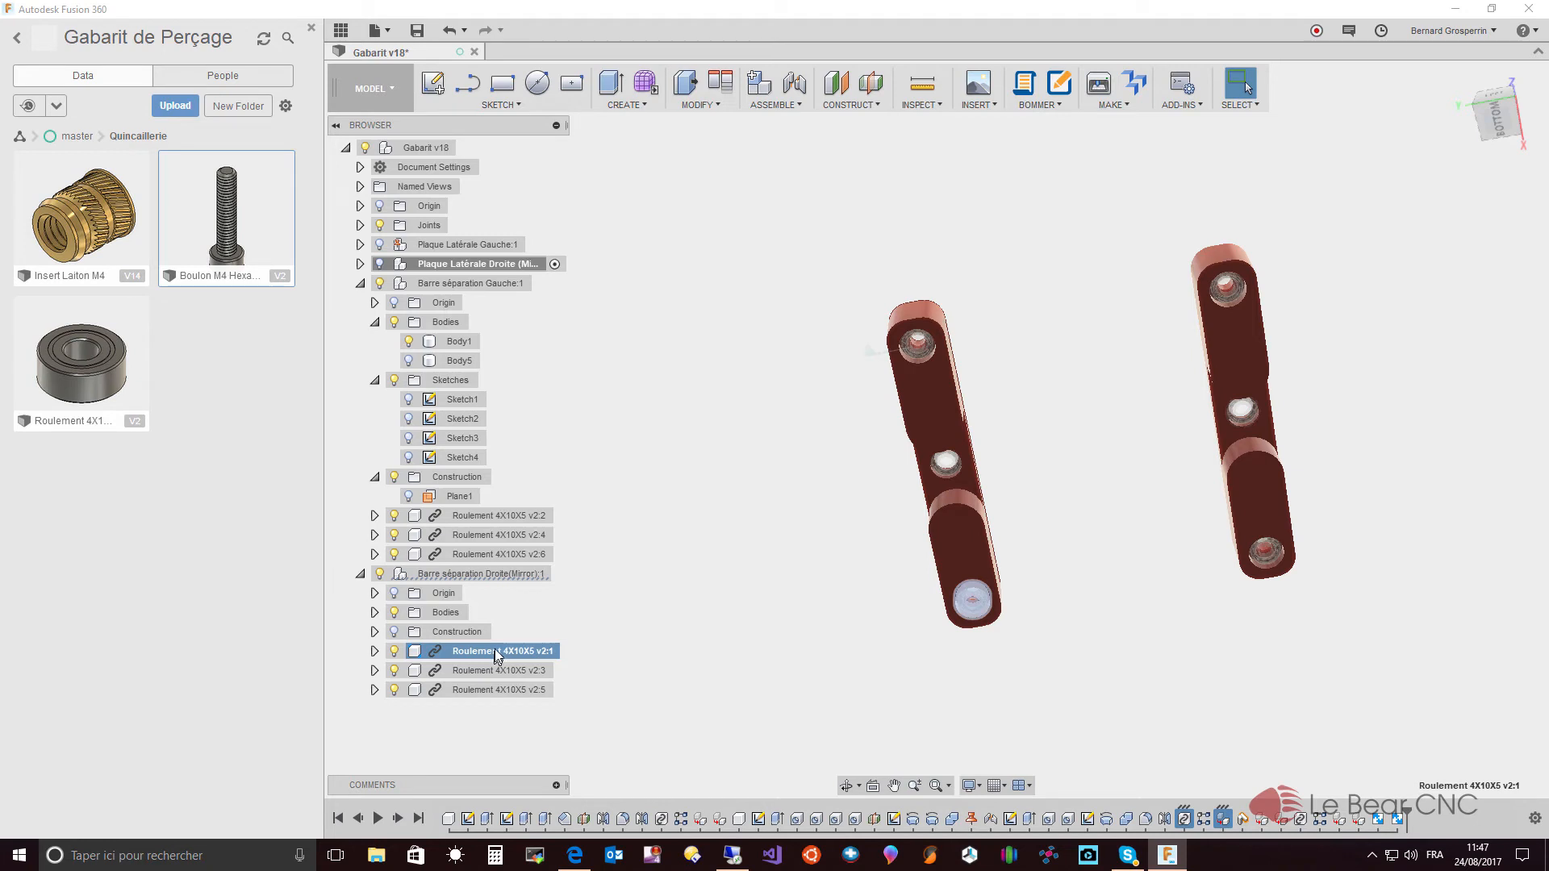
click(516, 574)
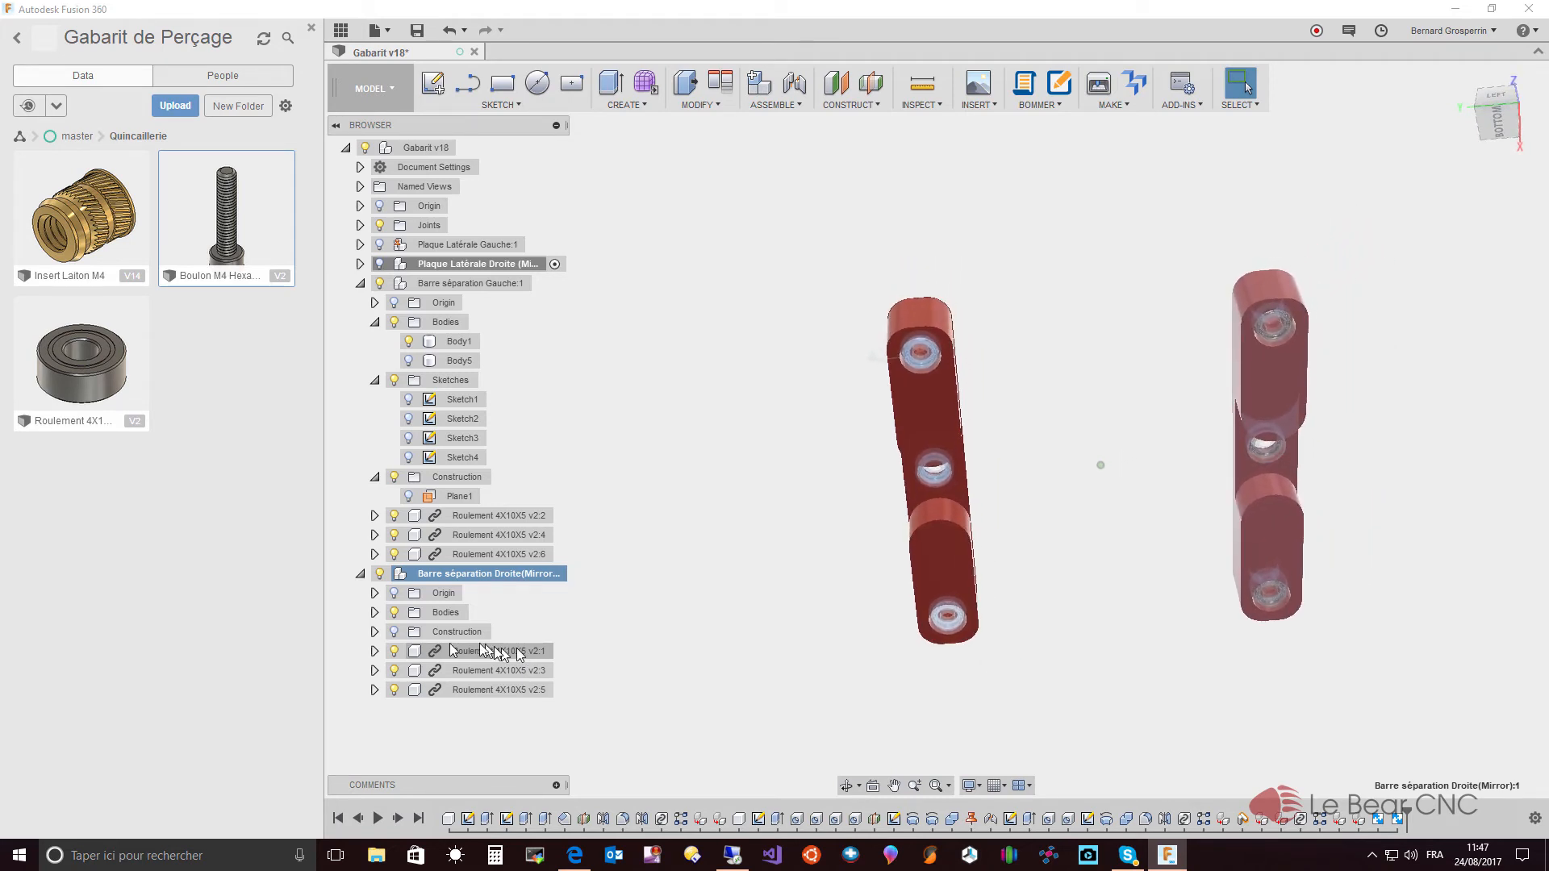
- Hide the bearings under Barre séparation Droite(Mirror), and cut and paste Roulement 4X10X5 v2:2, v2:4 and v2:6 there from Barre séparation Gauche without displacement
click(394, 690)
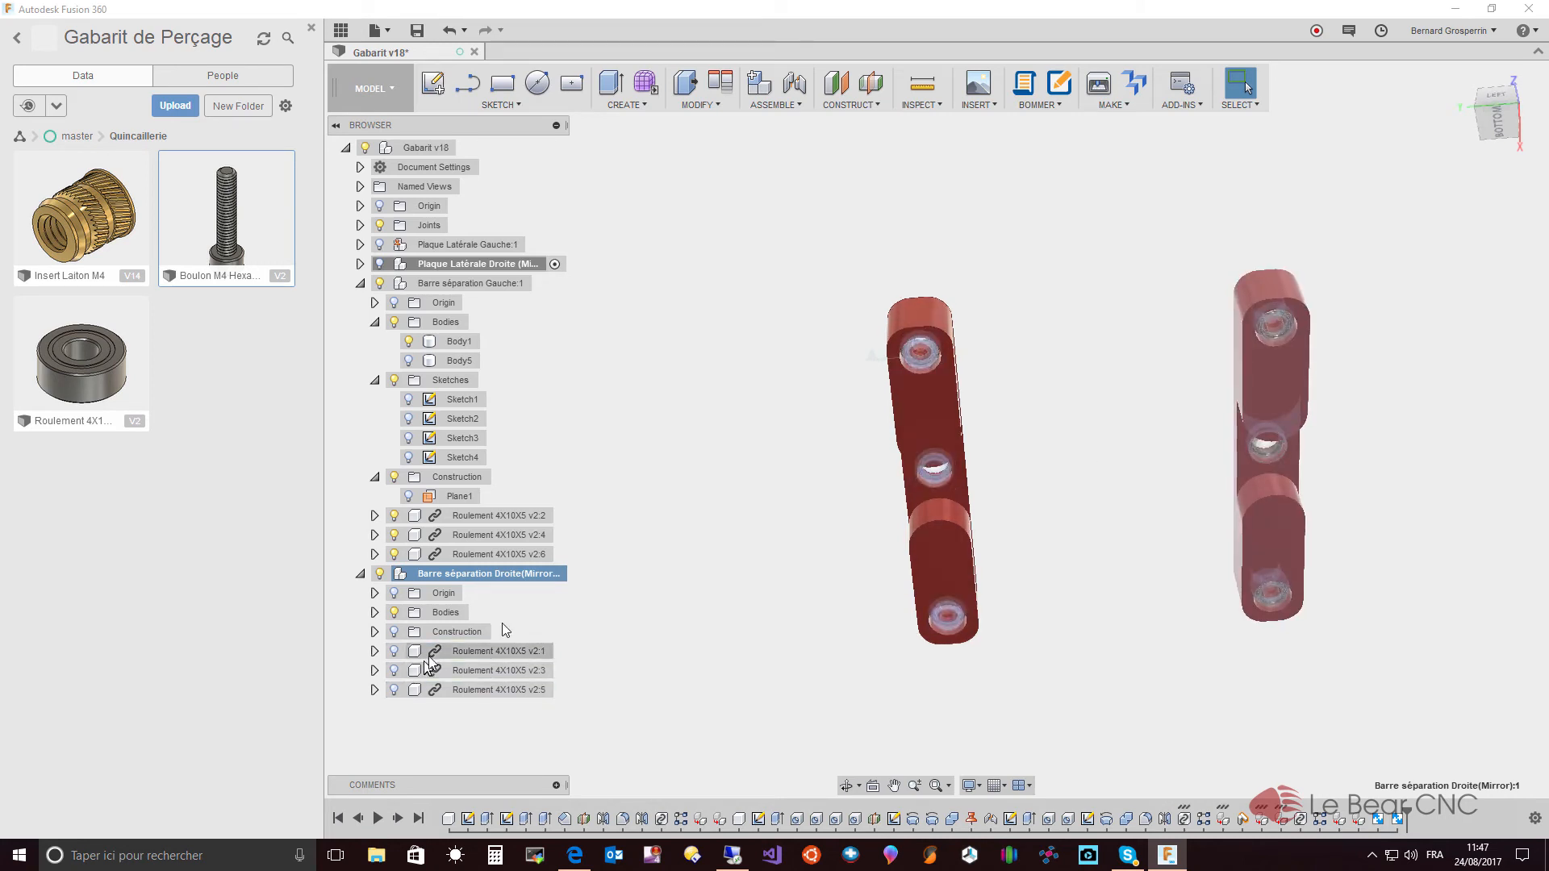
click(532, 518)
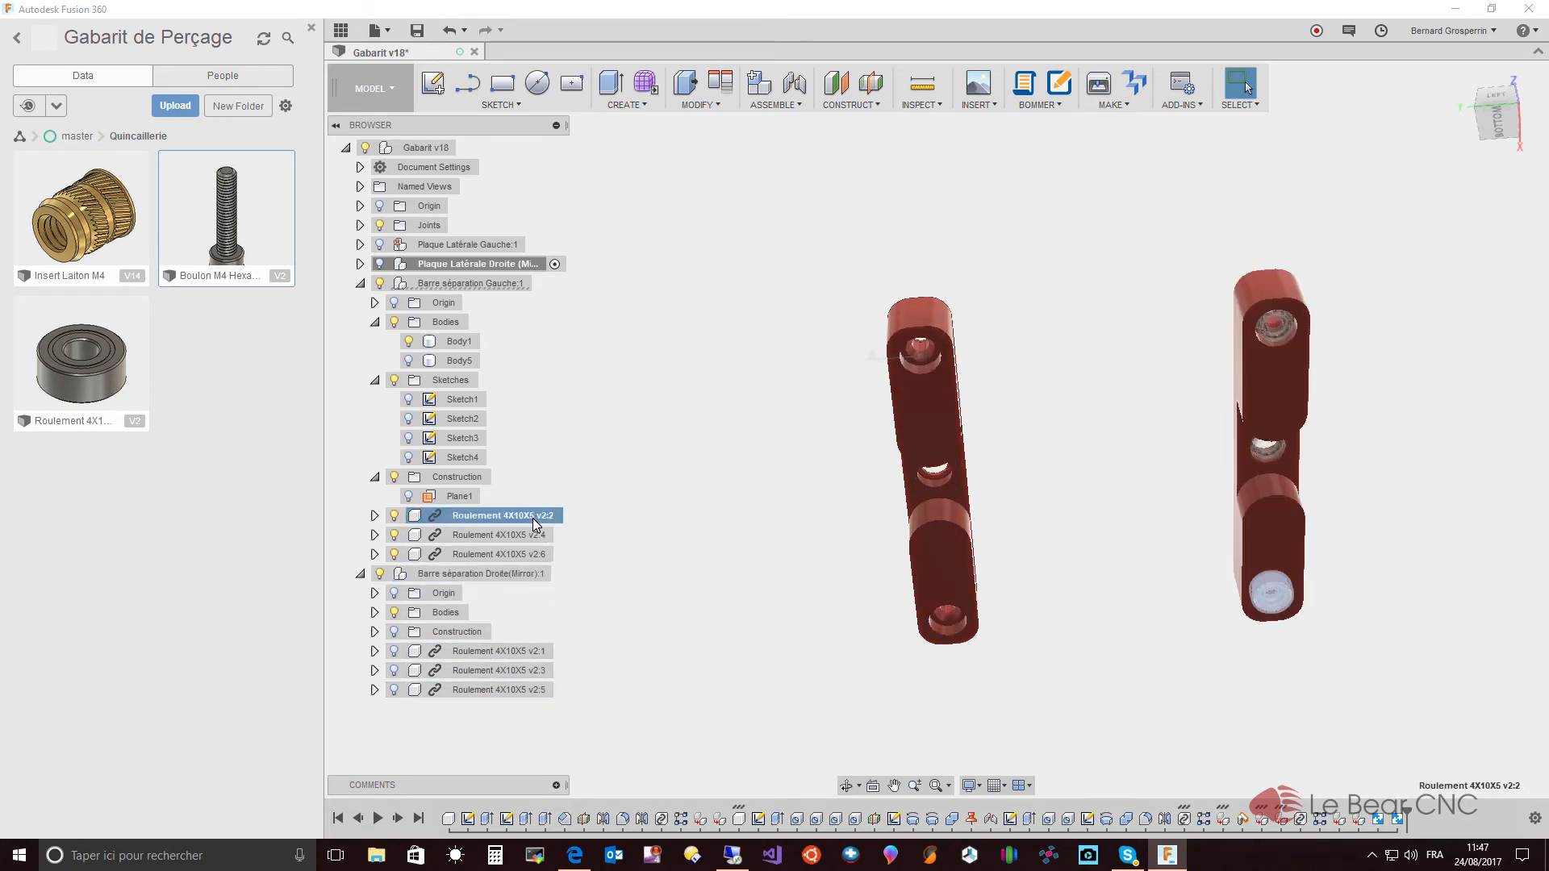
ctrl+click(533, 535)
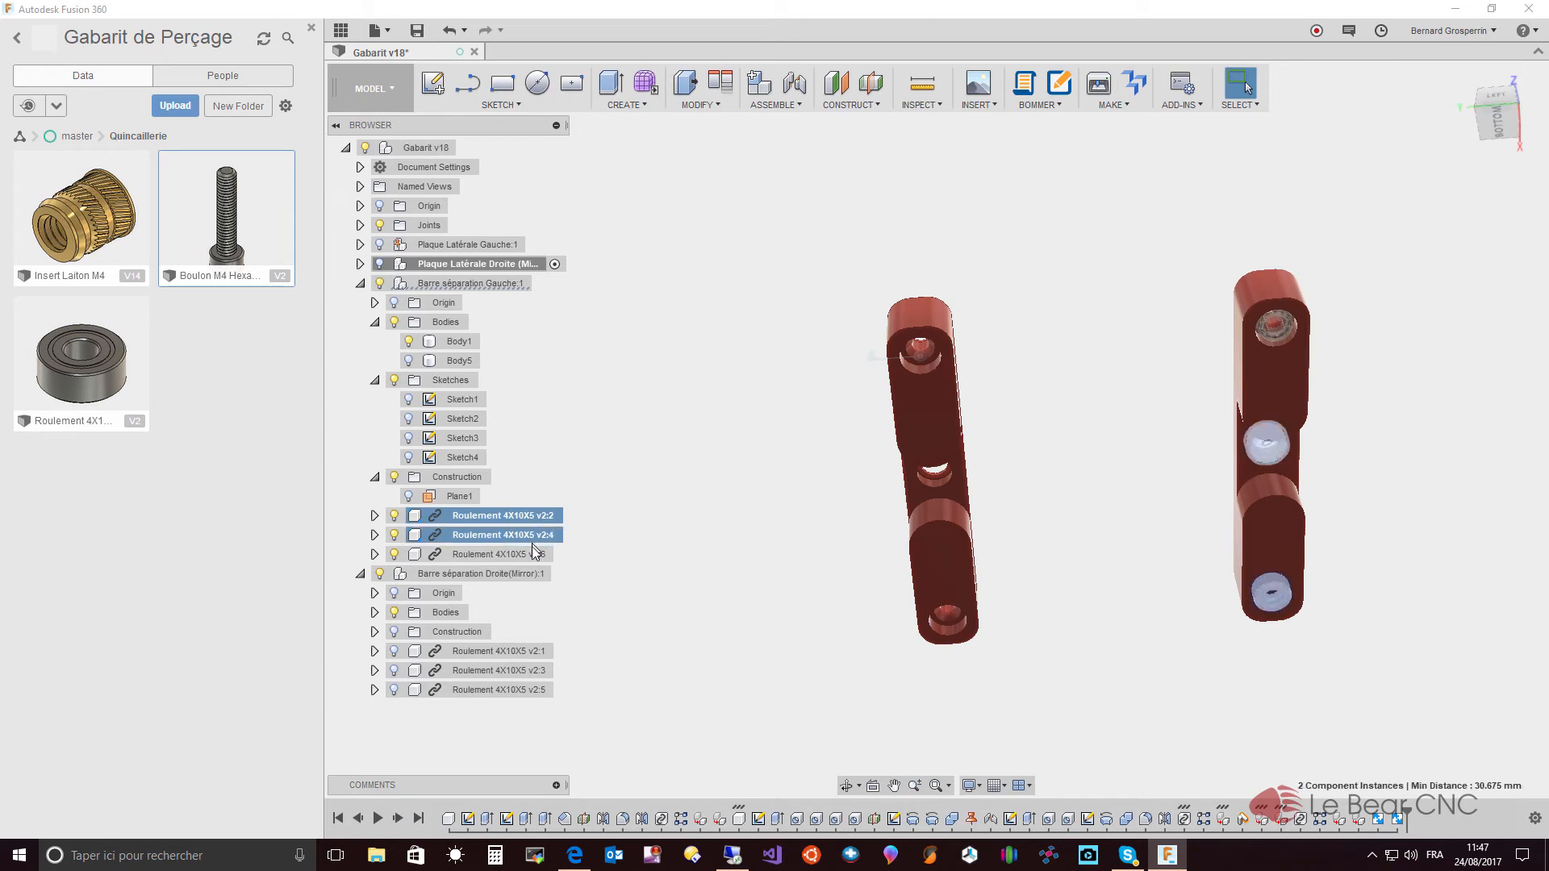
ctrl+click(531, 553)
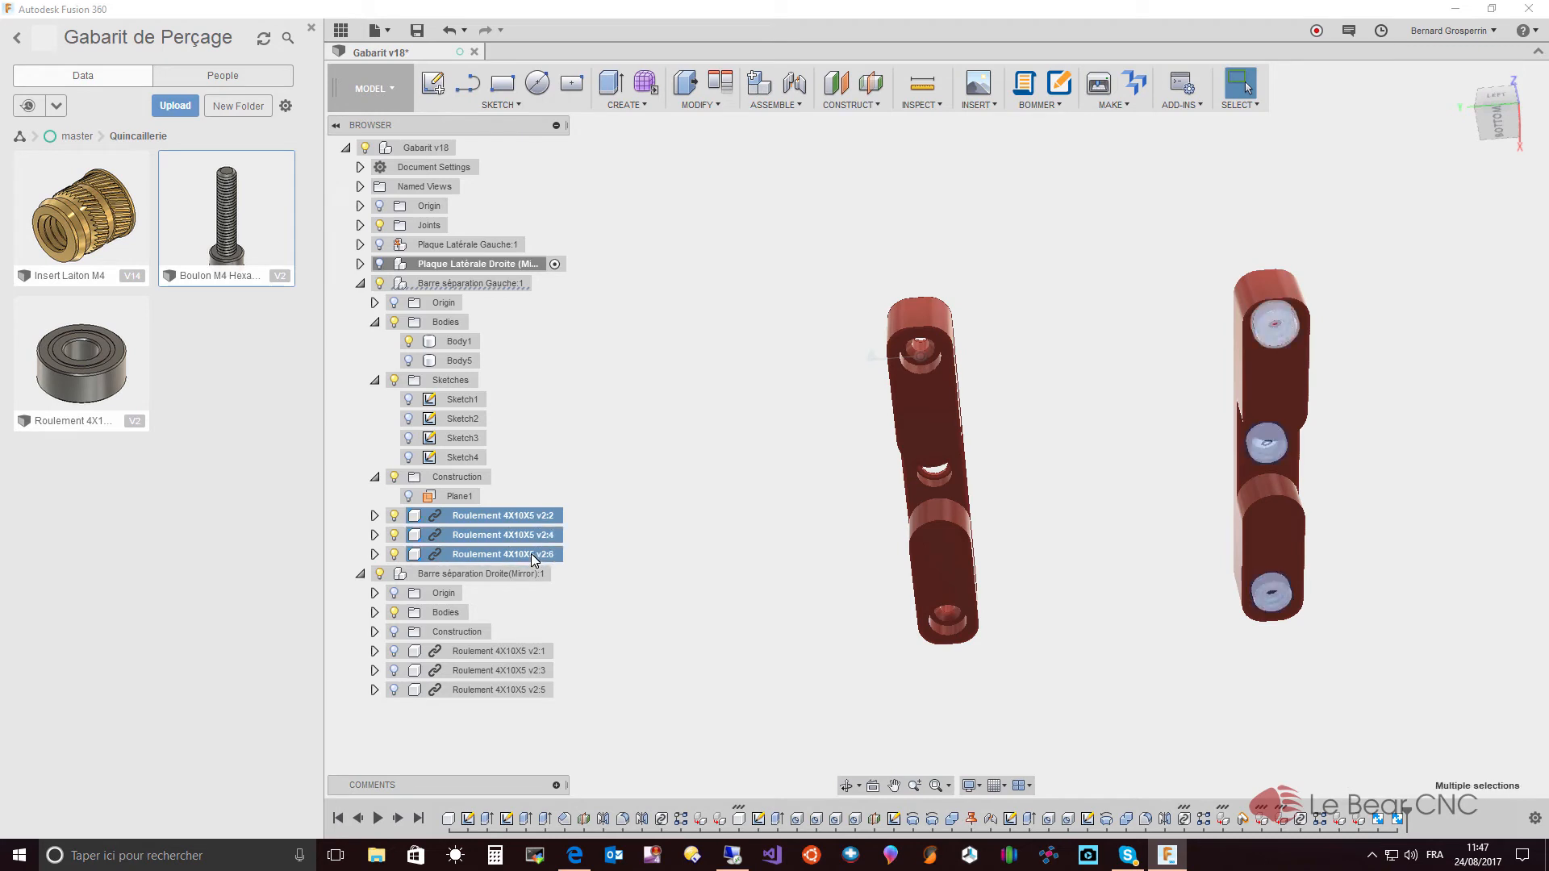
right_click(531, 553)
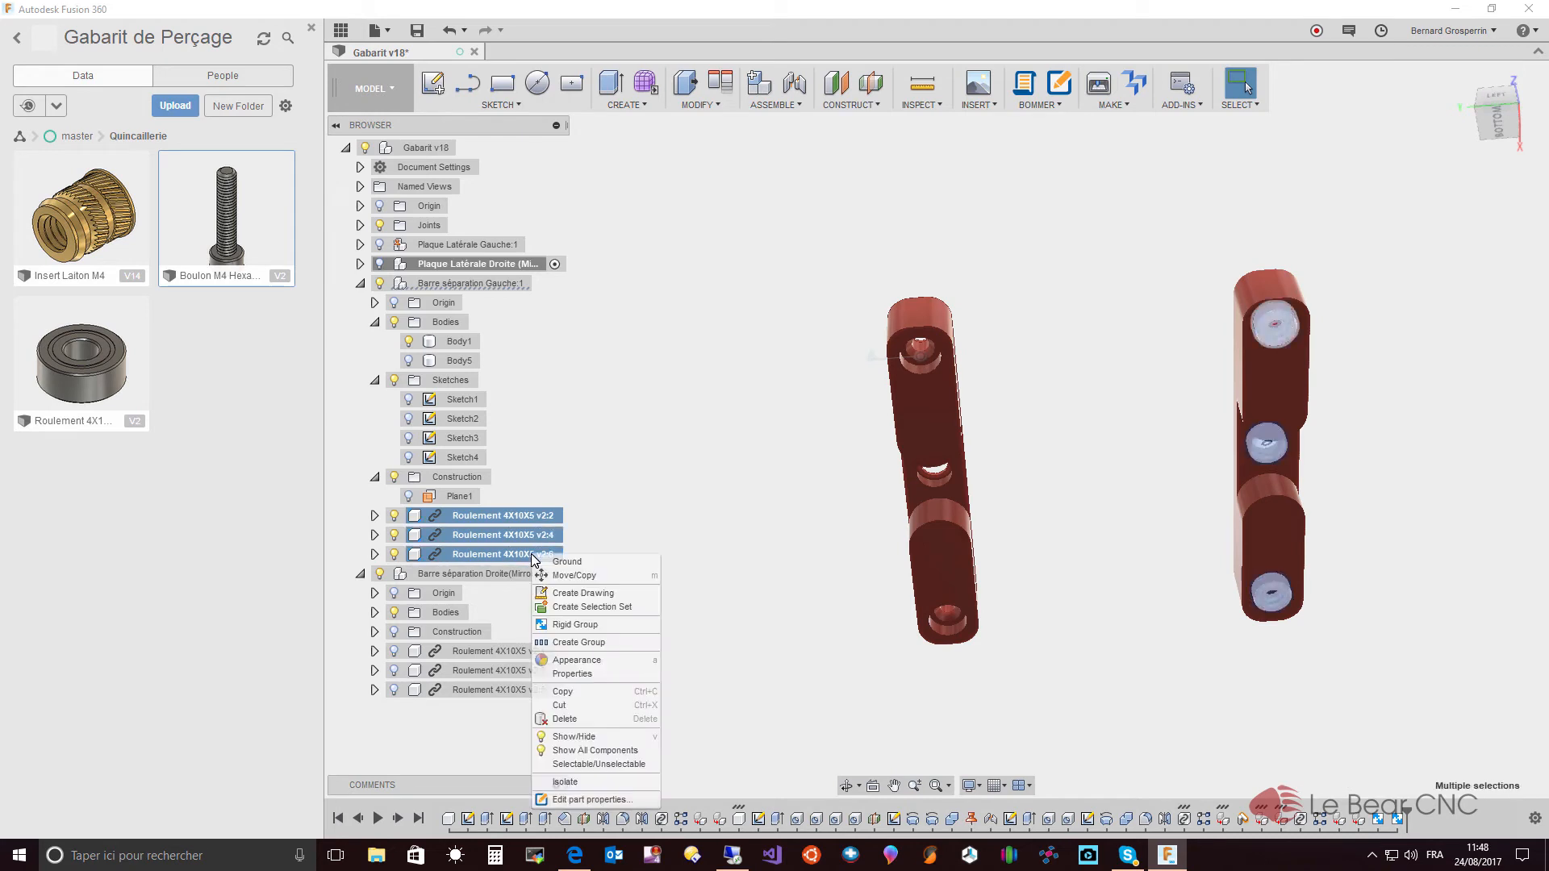
click(584, 707)
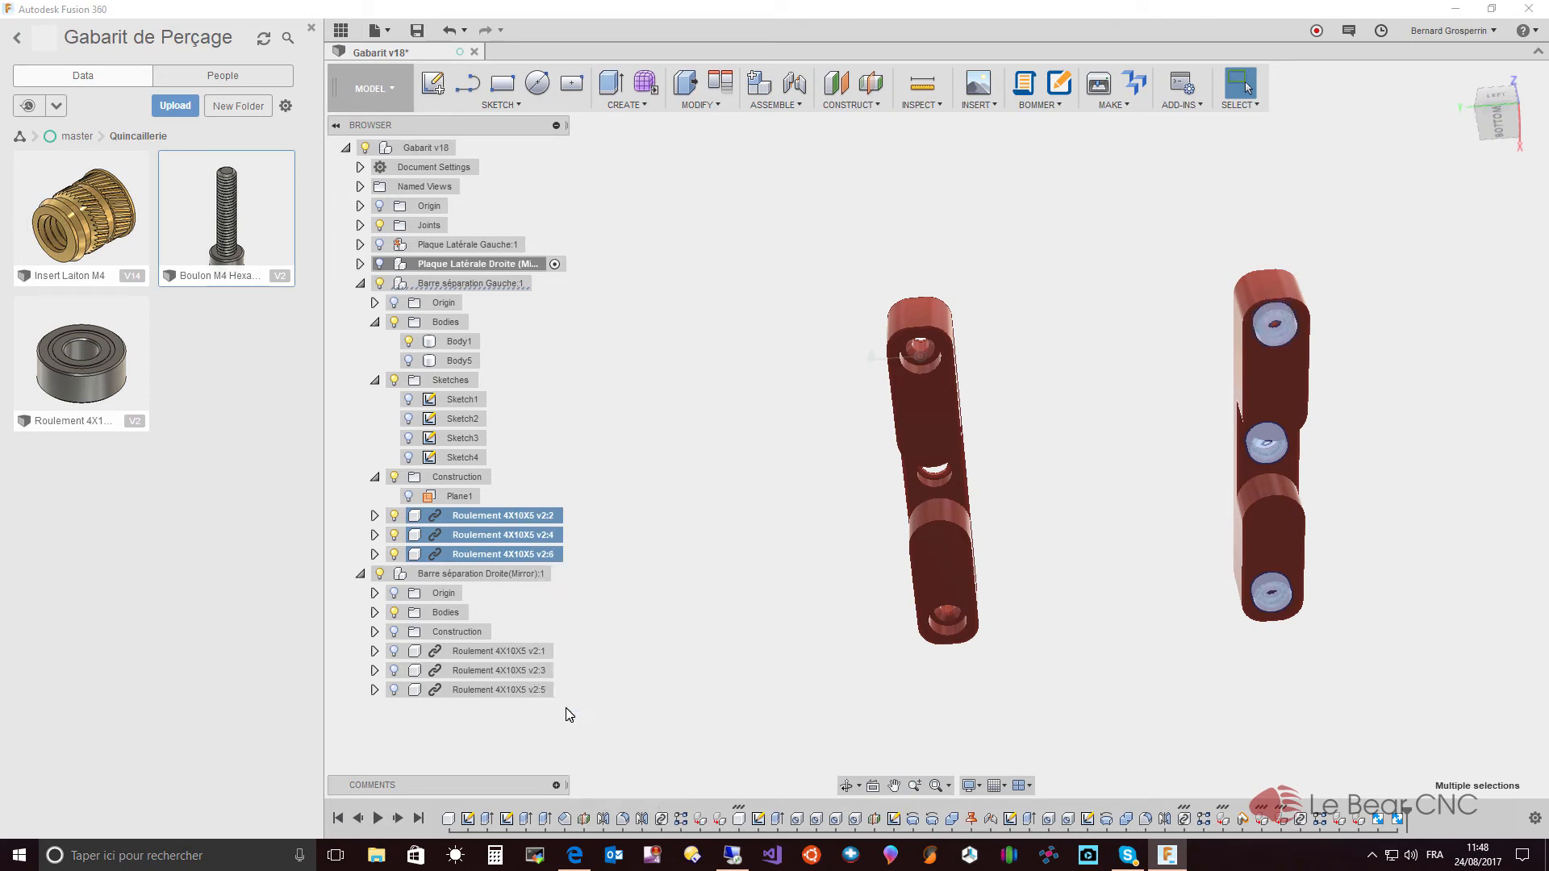
click(526, 573)
right_click(526, 572)
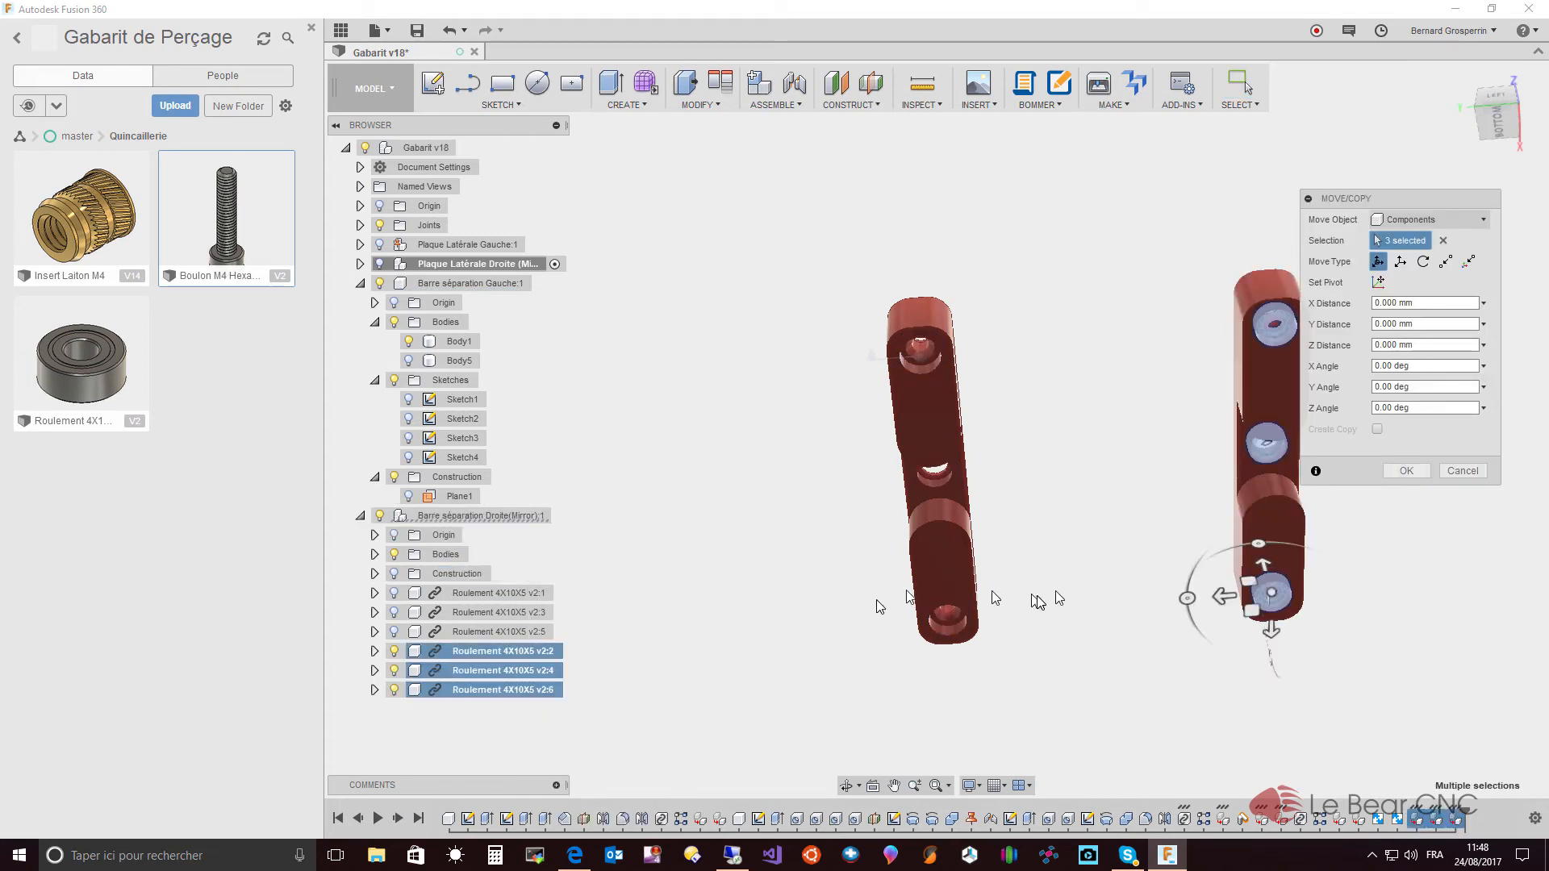
click(1404, 473)
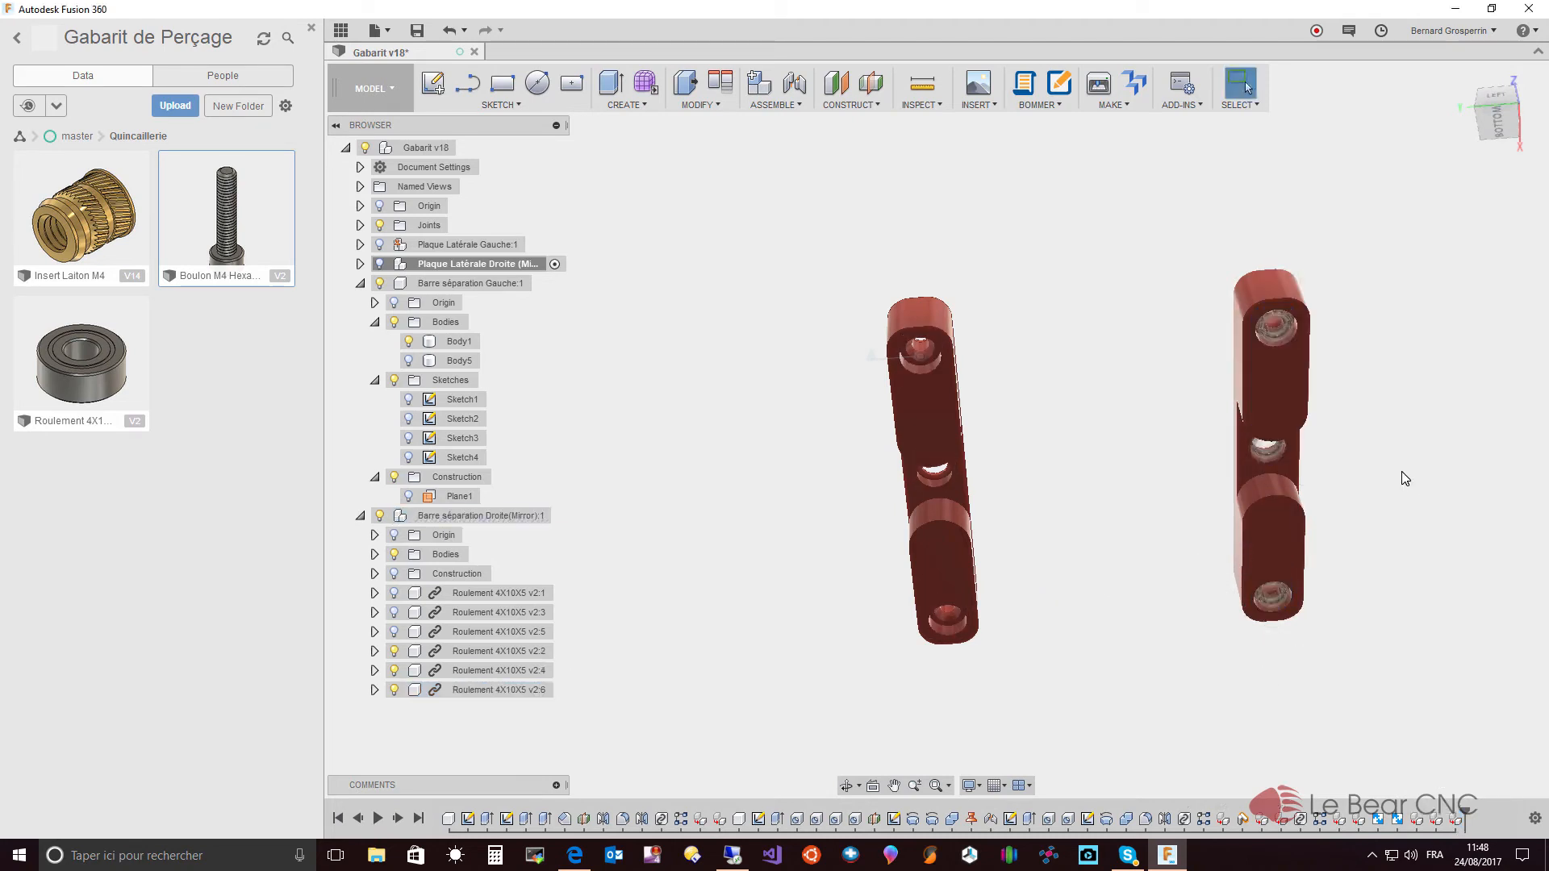
- Cut and paste Roulement 4X10X5 v2:1, v2:3 and v2:5 into Barre séparation Gauche without displacement, and make them visible again
click(467, 632)
ctrl+click(466, 615)
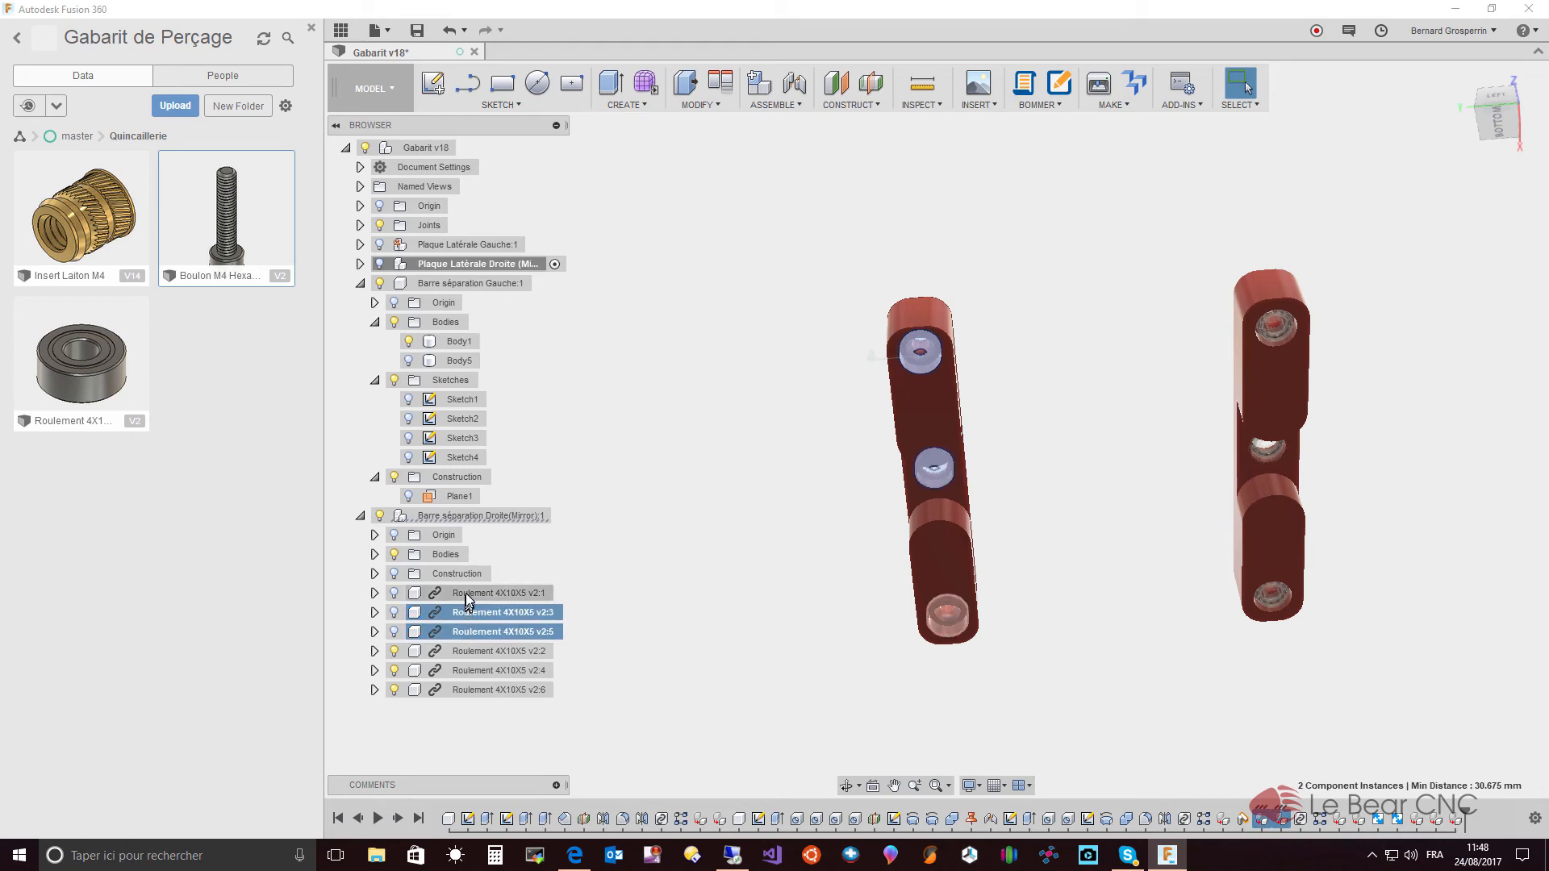
ctrl+click(466, 595)
right_click(467, 590)
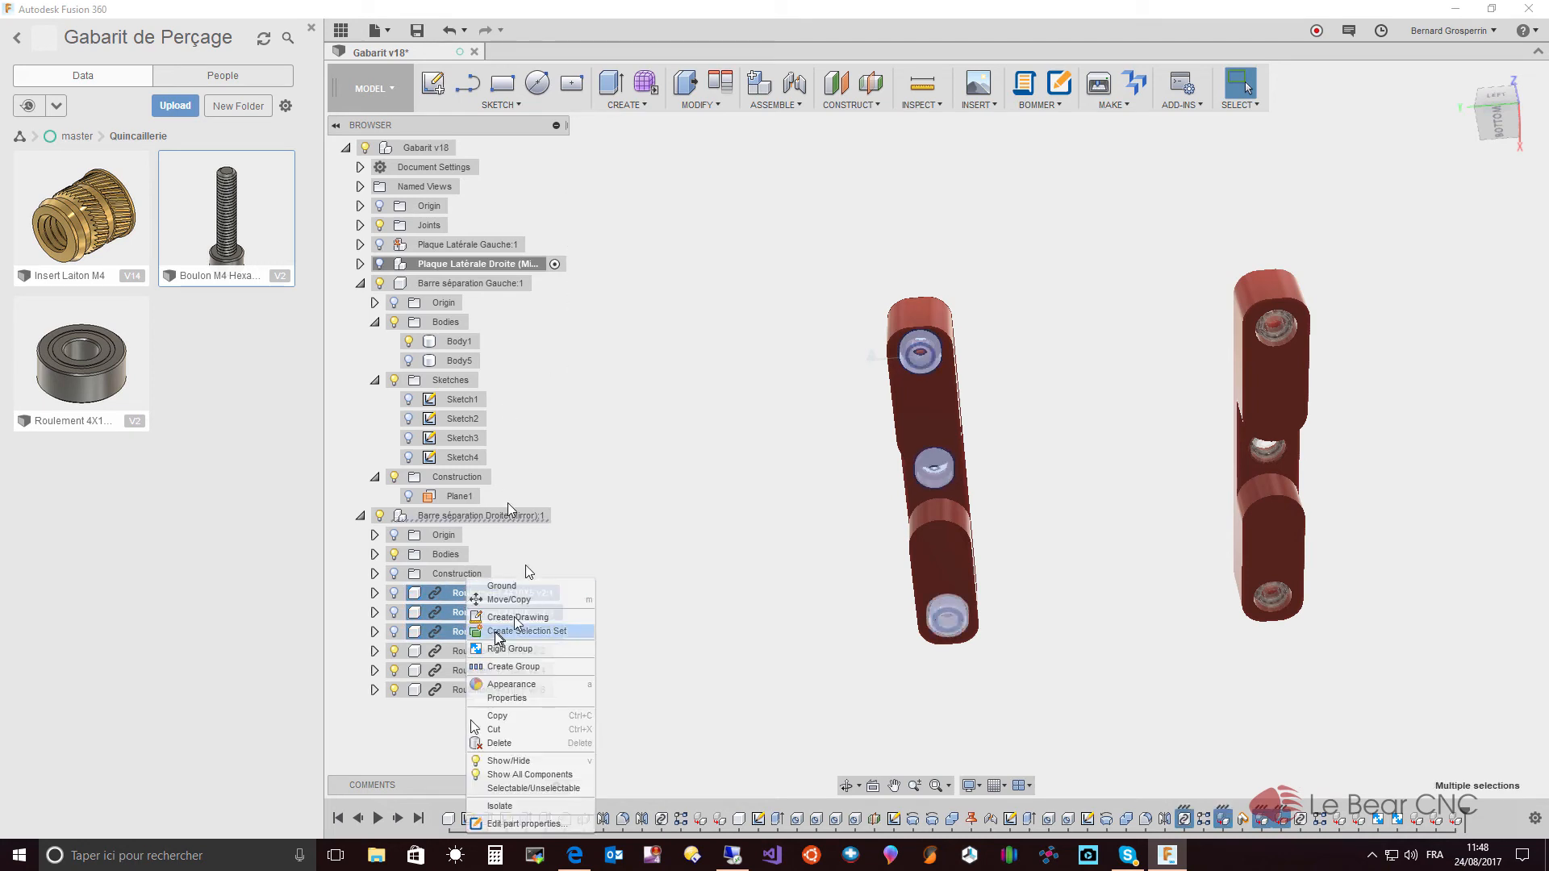
click(494, 729)
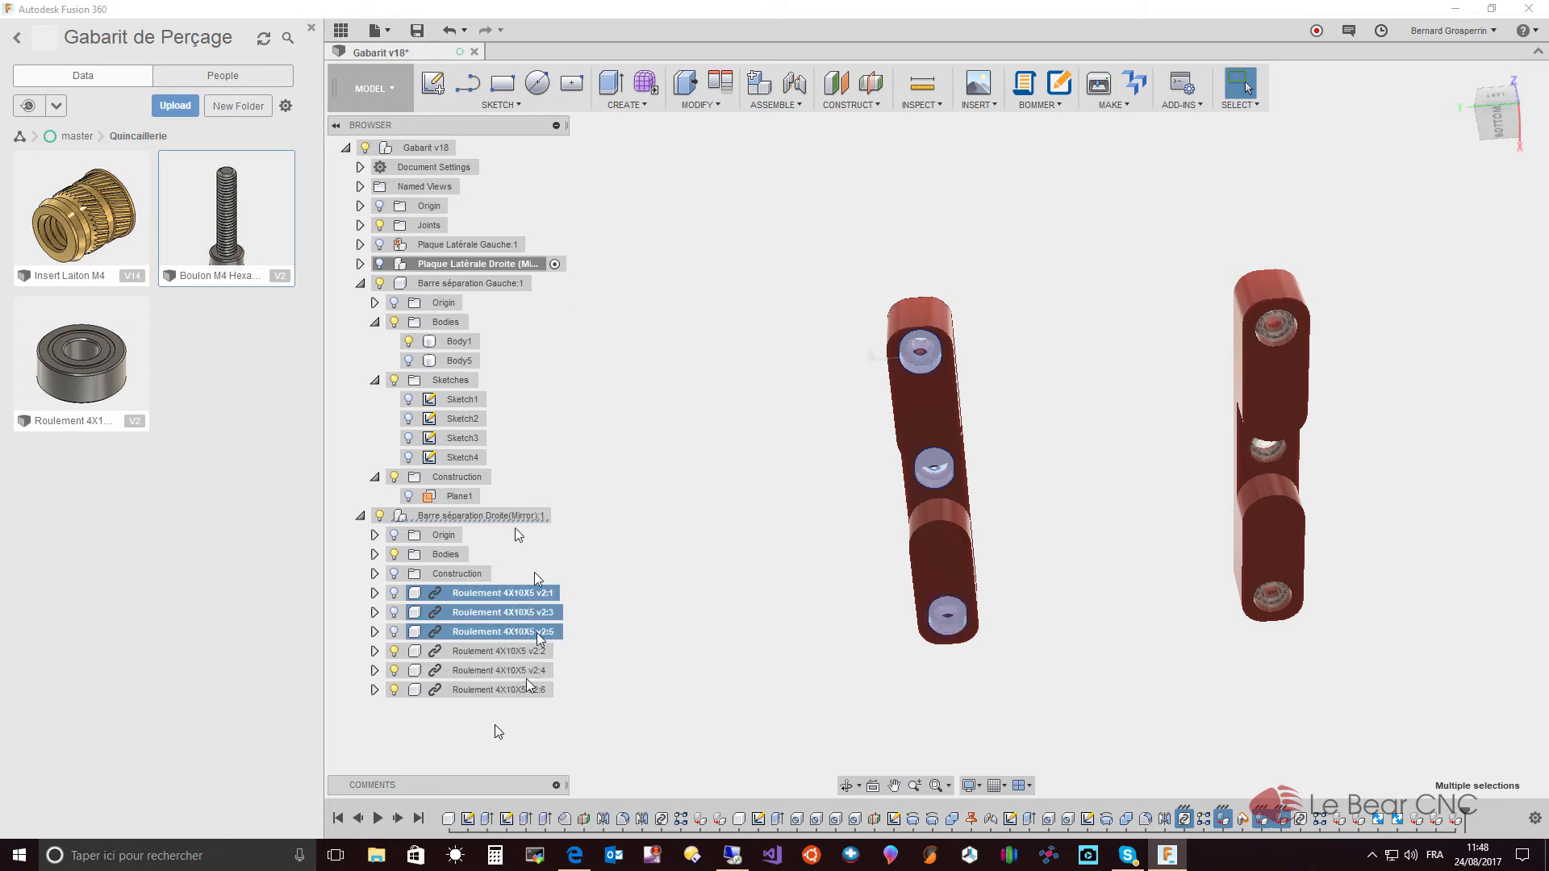
click(484, 284)
right_click(484, 284)
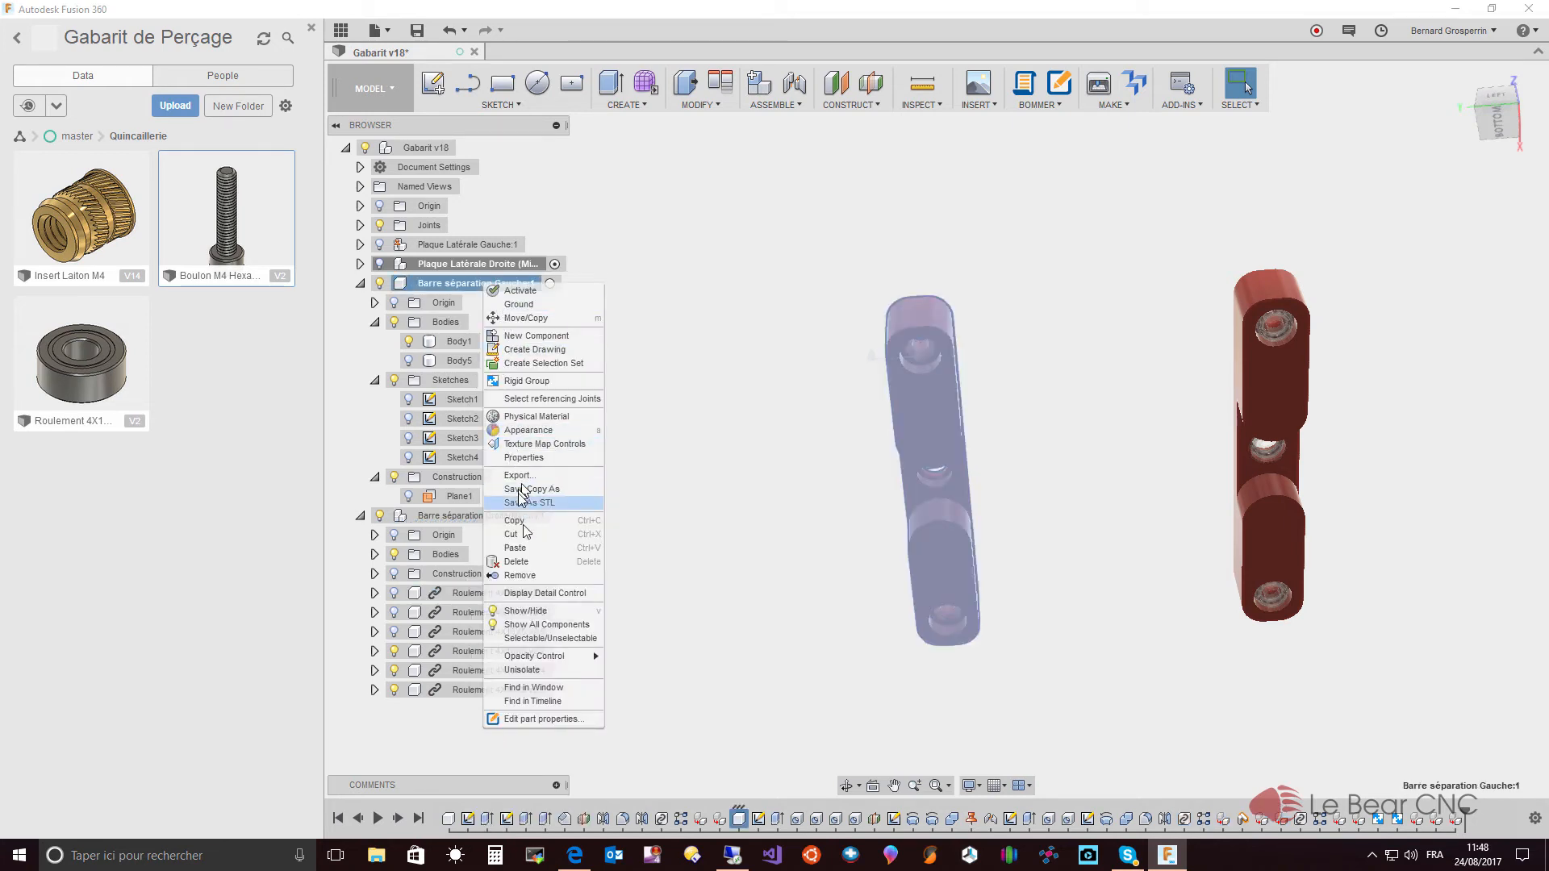
click(516, 549)
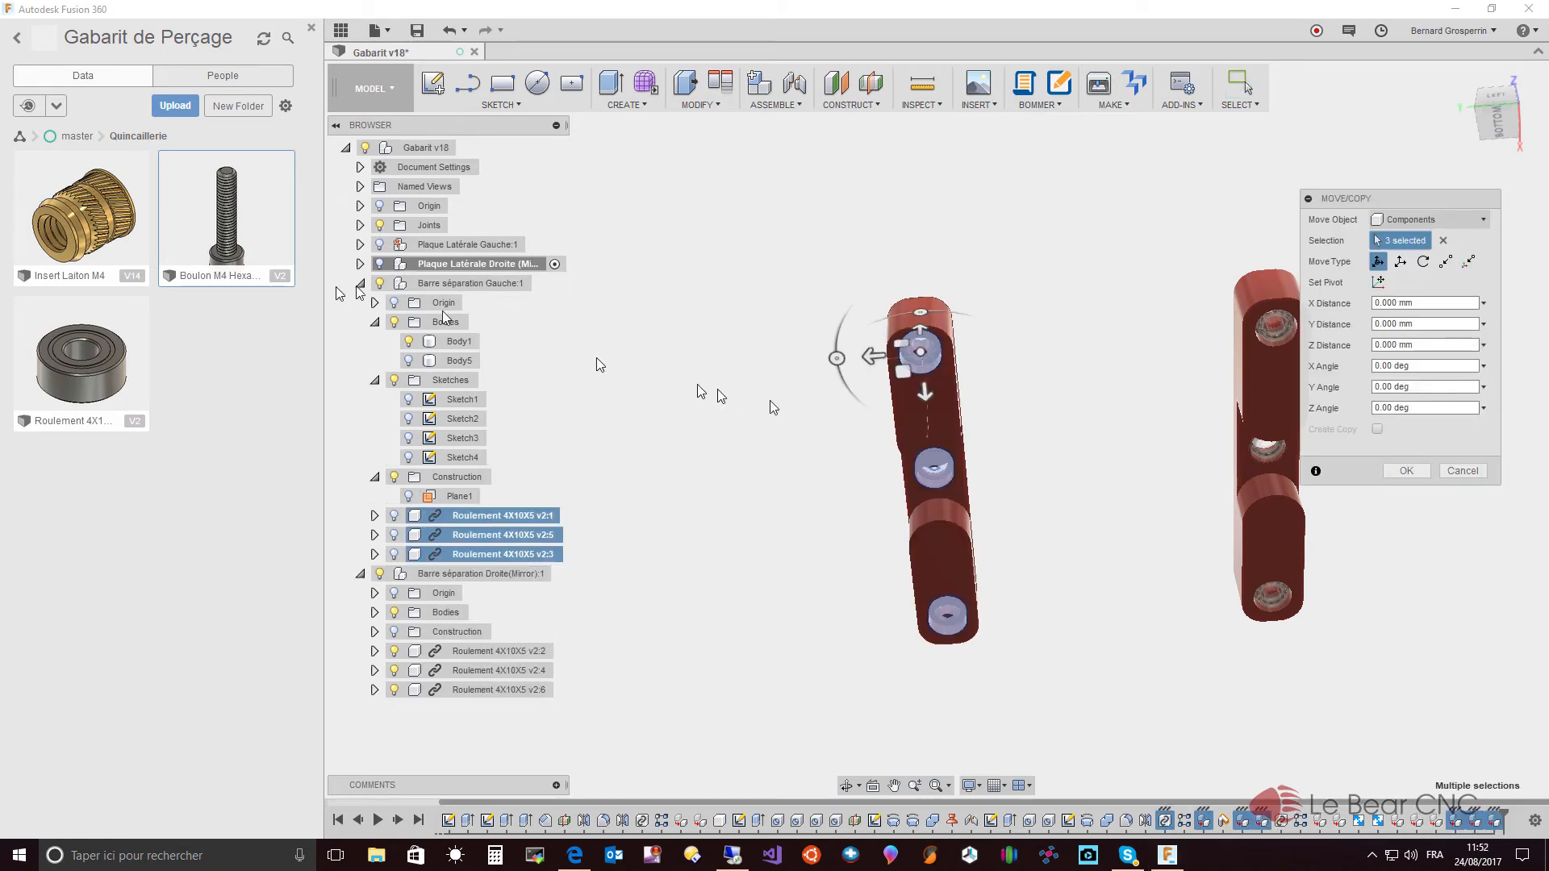
click(1407, 471)
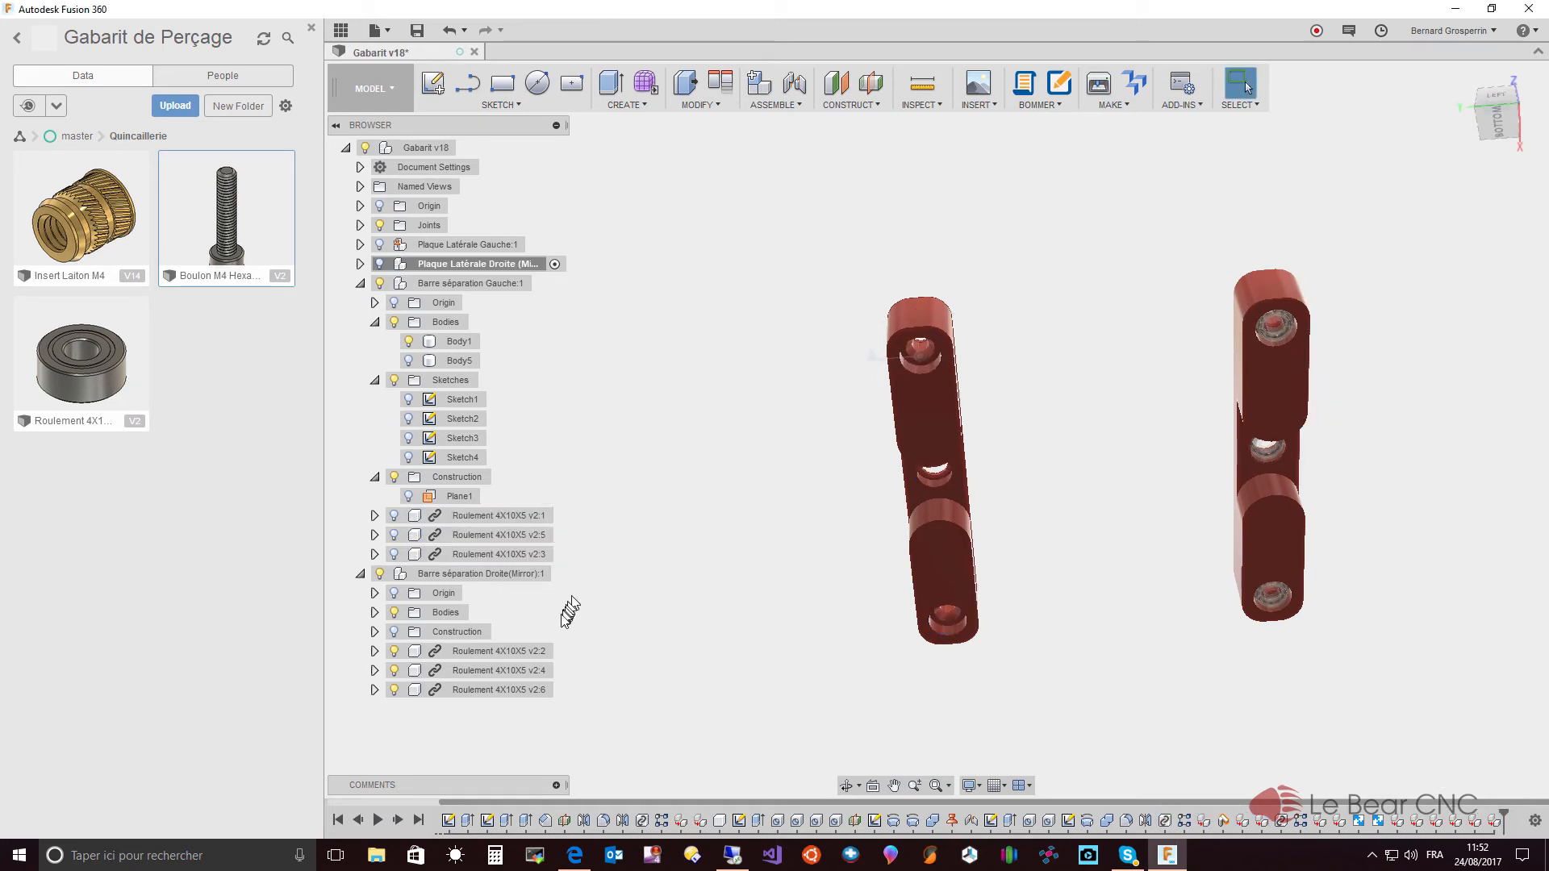
click(393, 535)
click(393, 516)
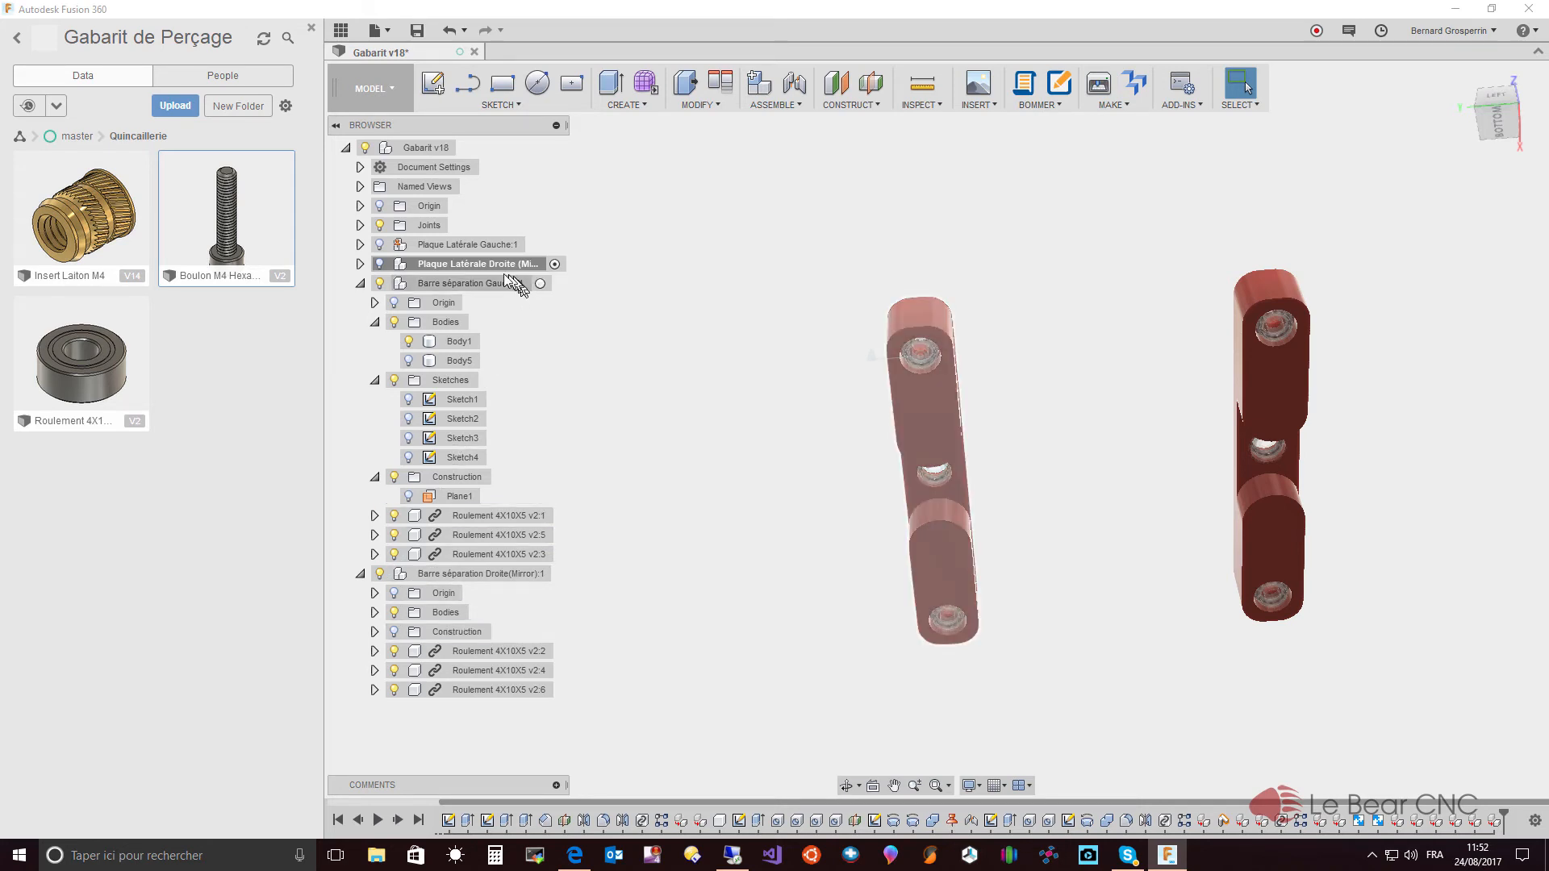
- Make Barre séparation Gauche the active component in place of Plaque Latérale Droite (Mirror)
right_click(496, 265)
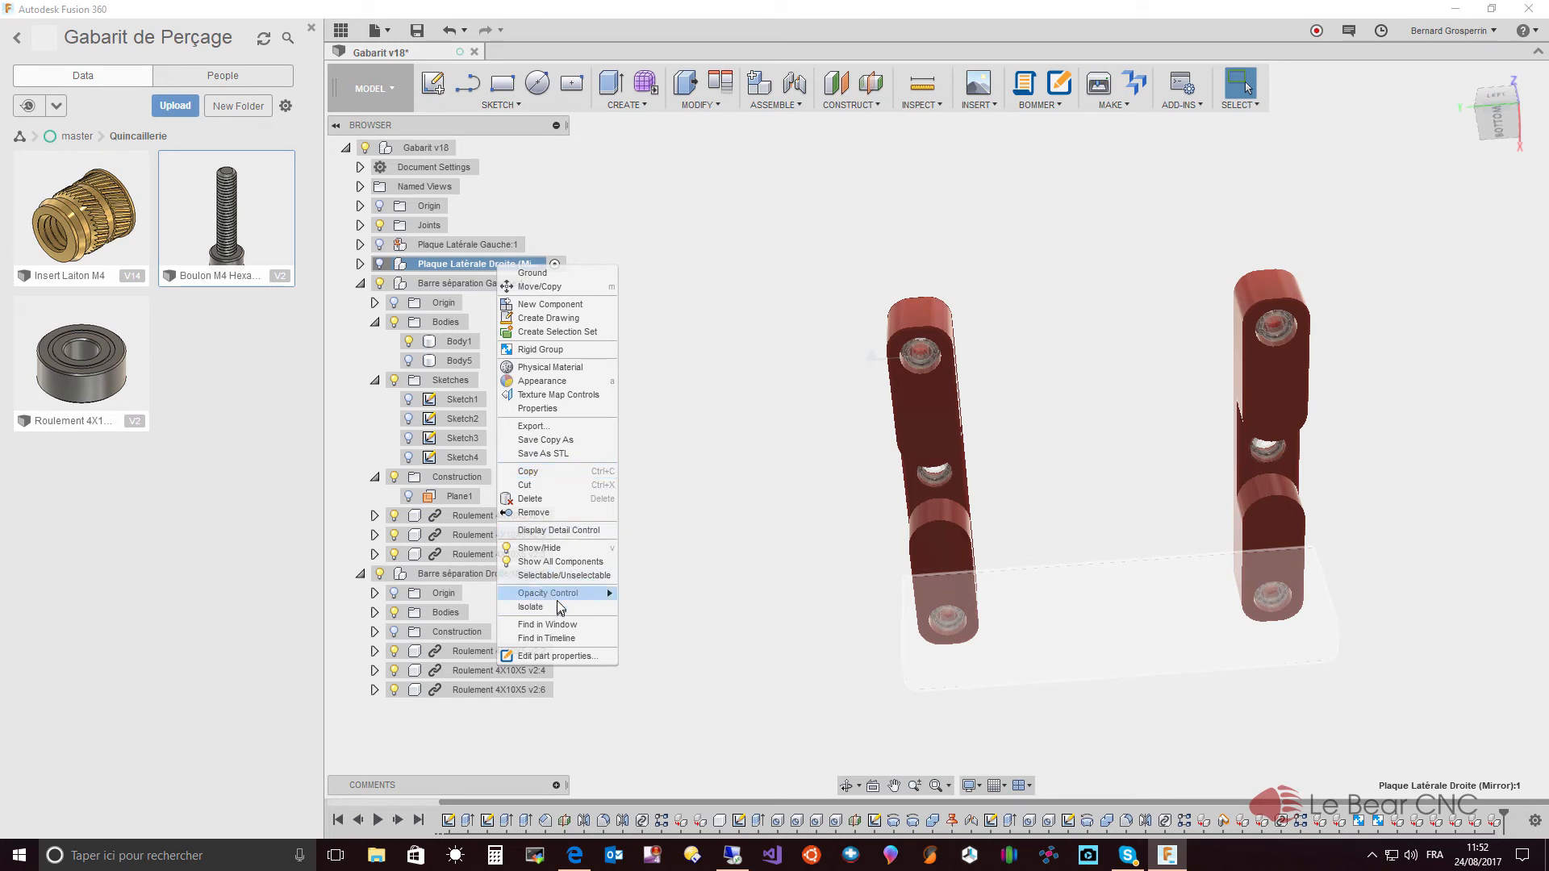
click(533, 607)
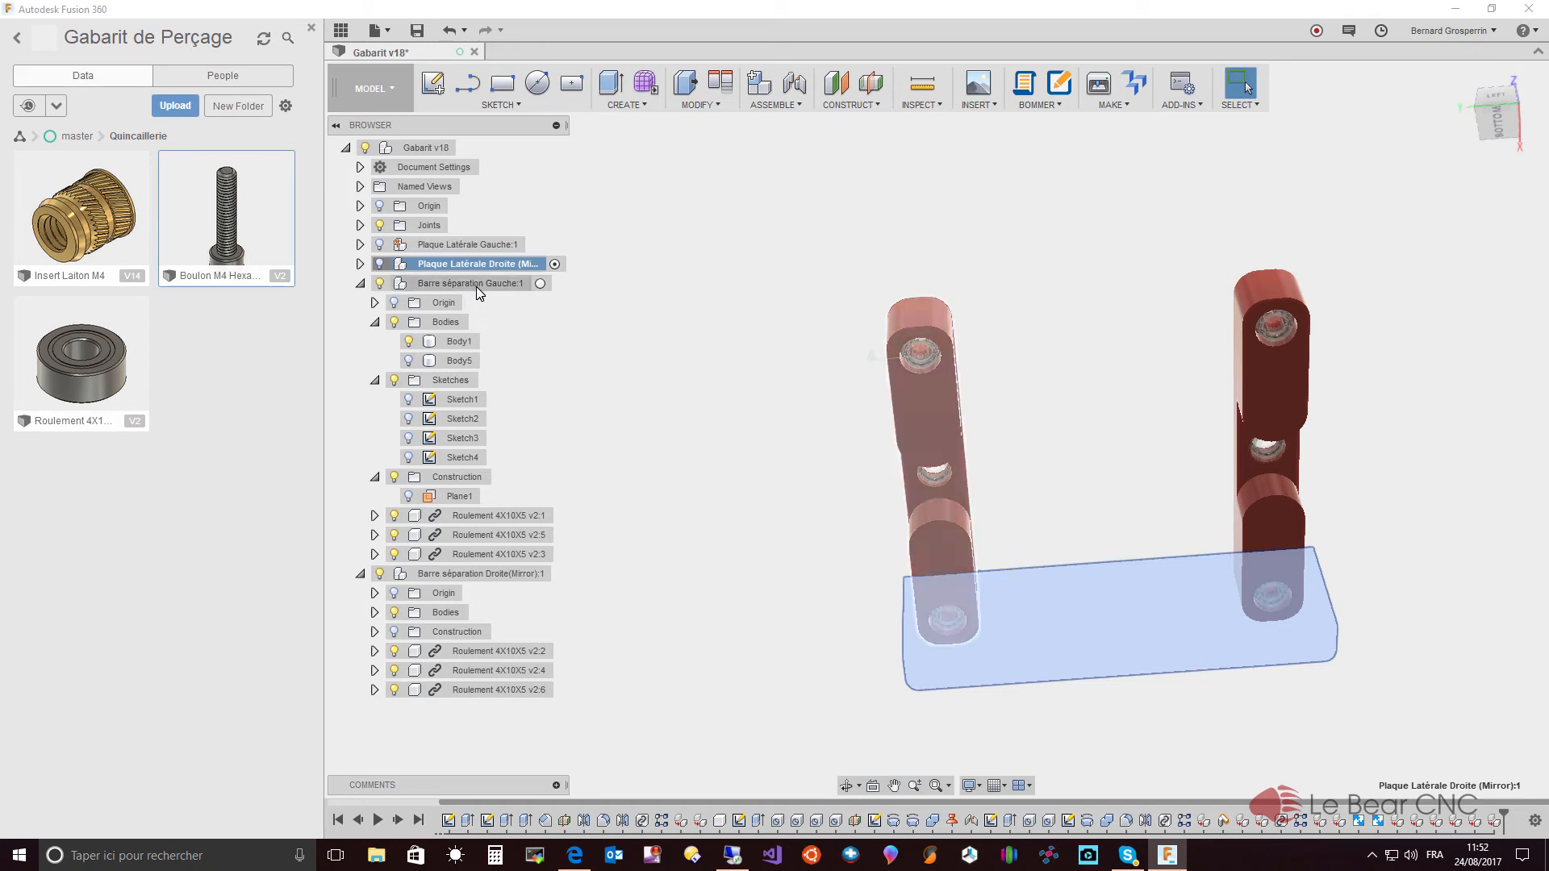
click(537, 283)
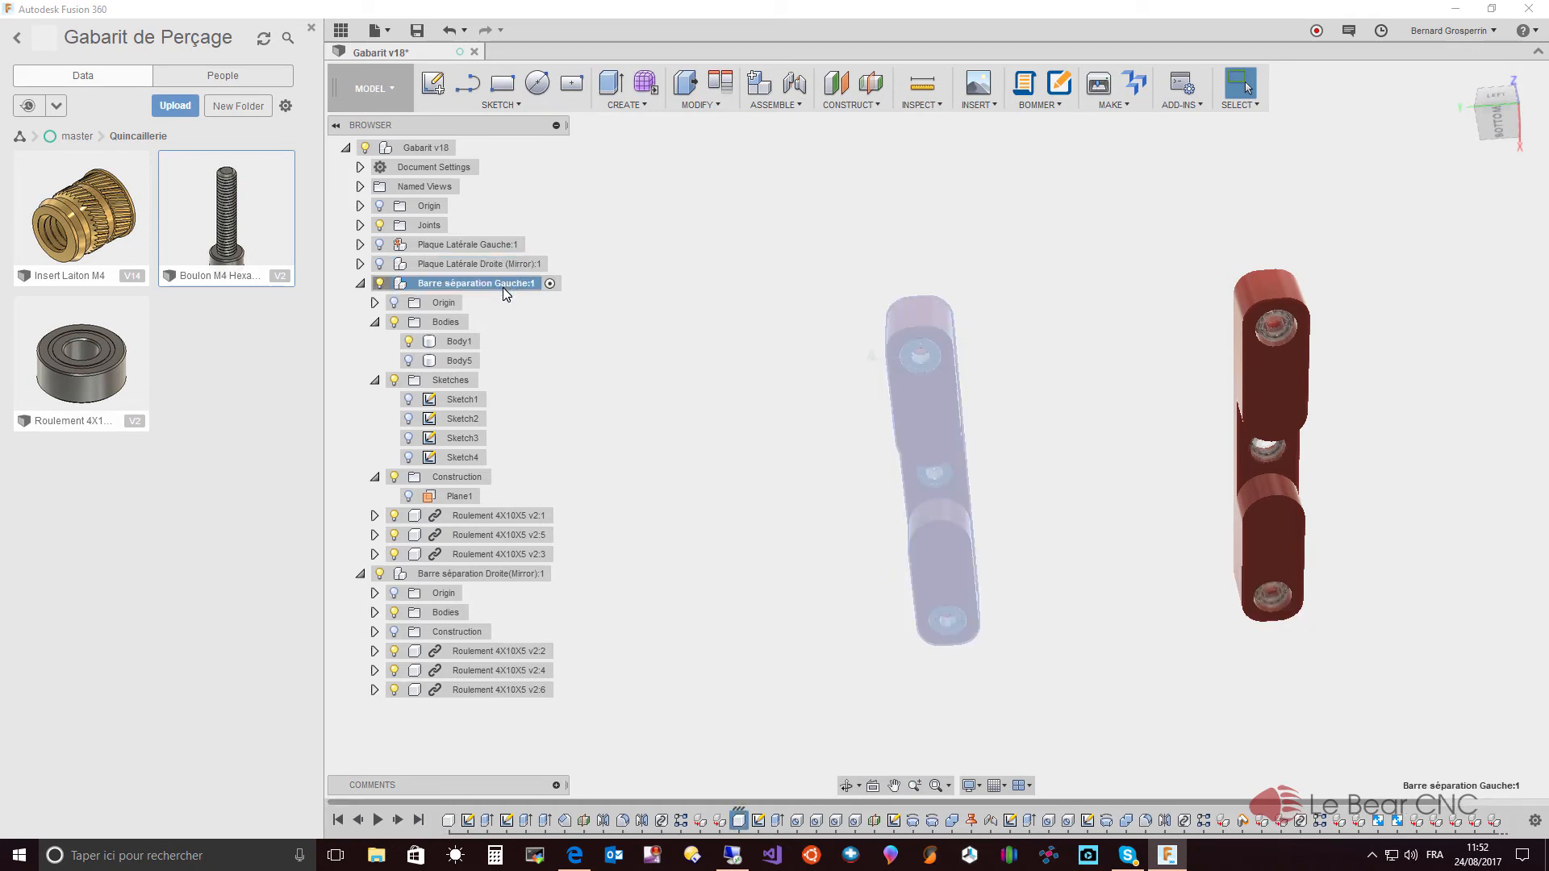
- Unisolate Barre séparation Gauche and isolate it afresh, leaving only this bar and its own bearings shown
right_click(503, 287)
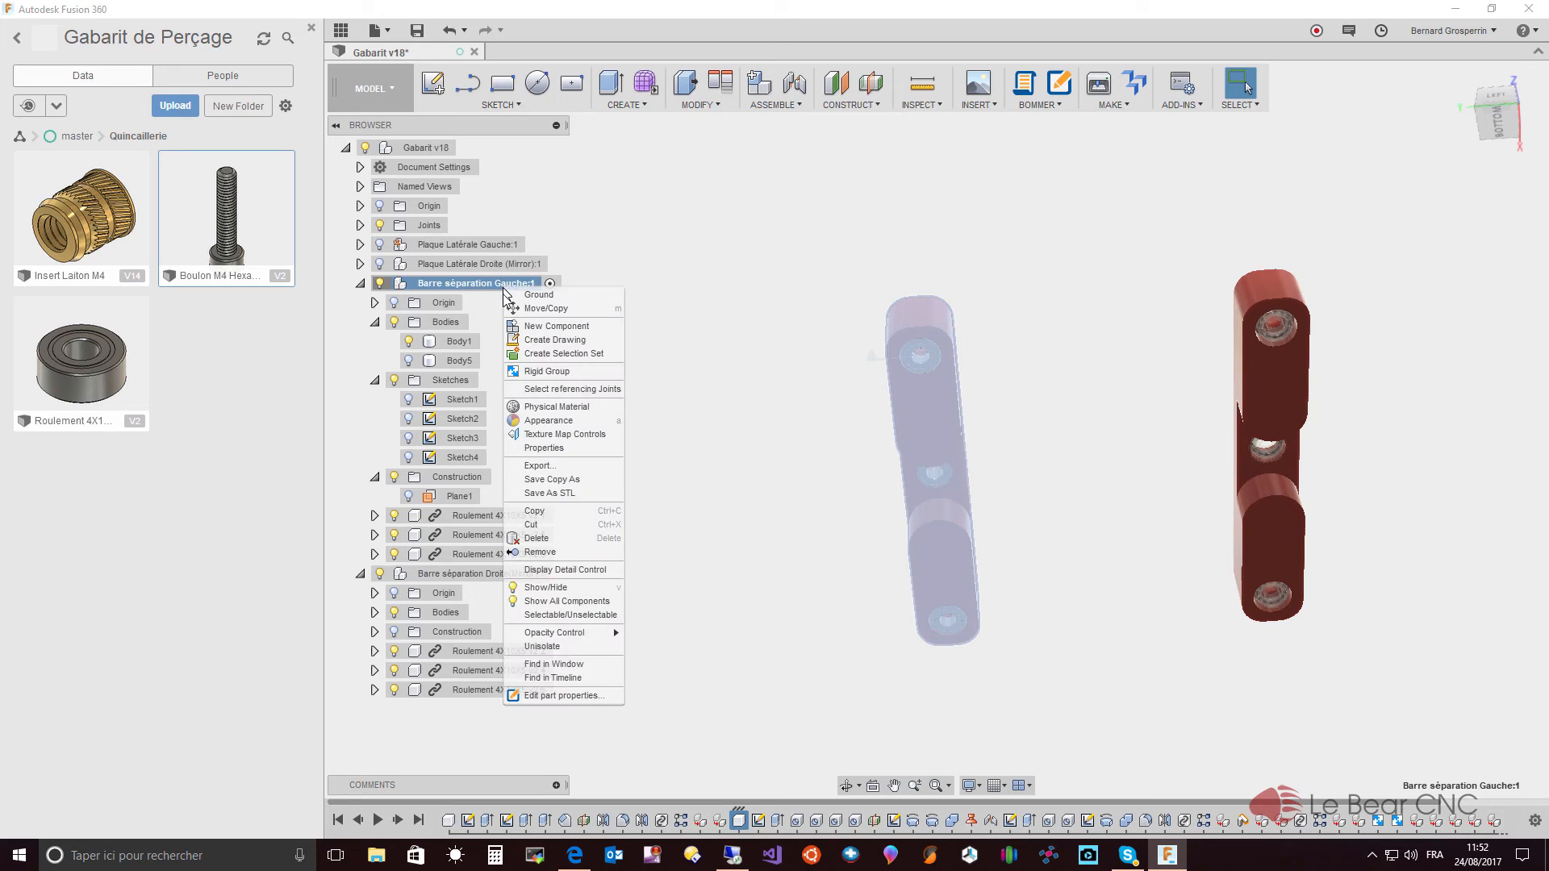
click(546, 647)
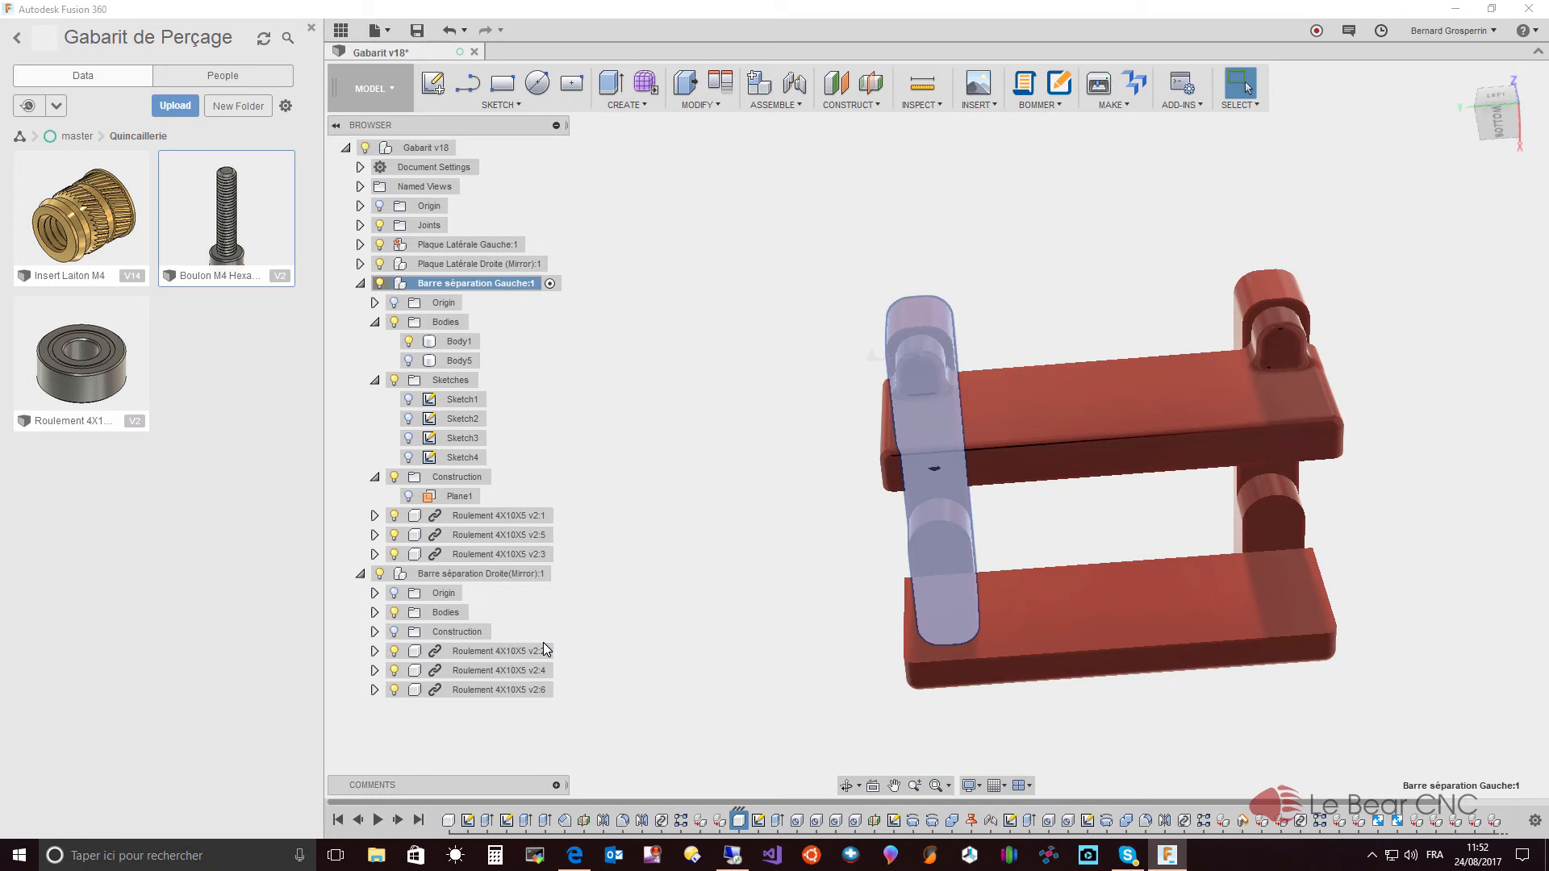
click(682, 563)
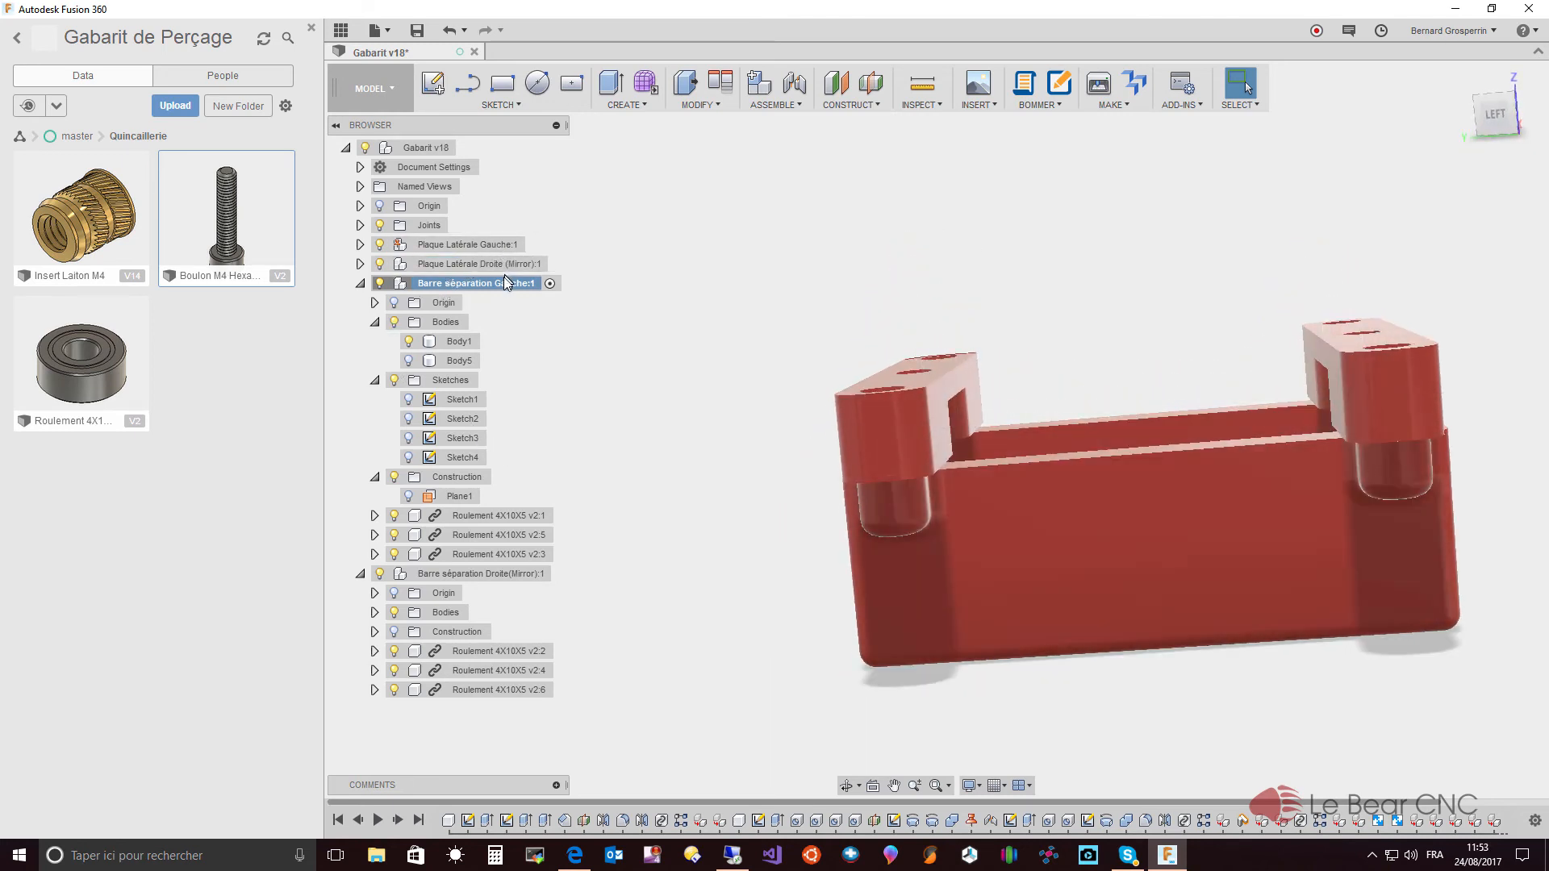
right_click(504, 284)
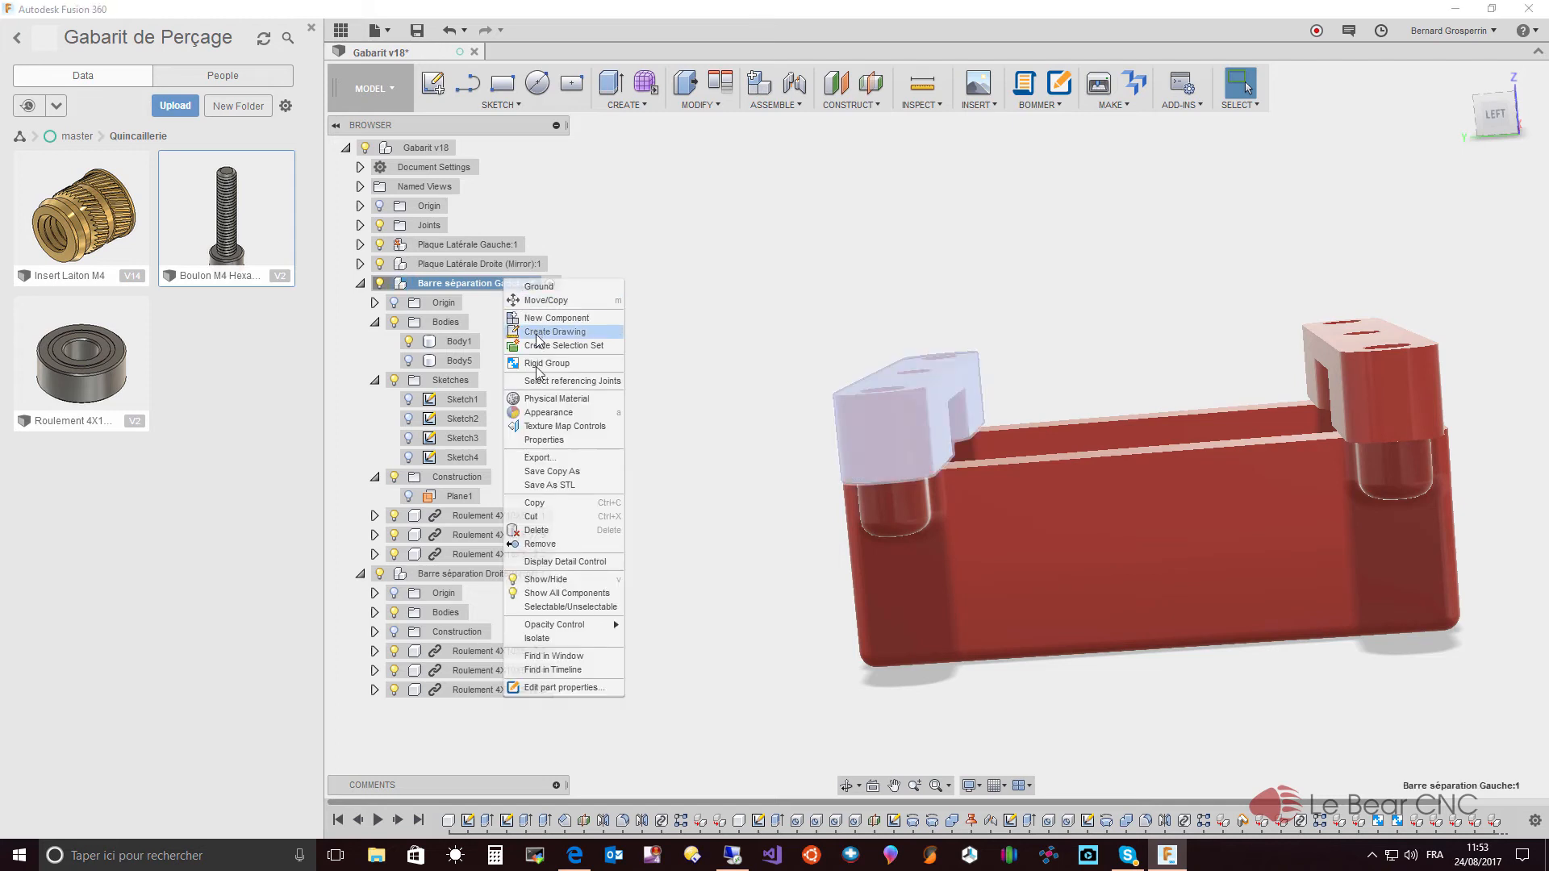
click(559, 638)
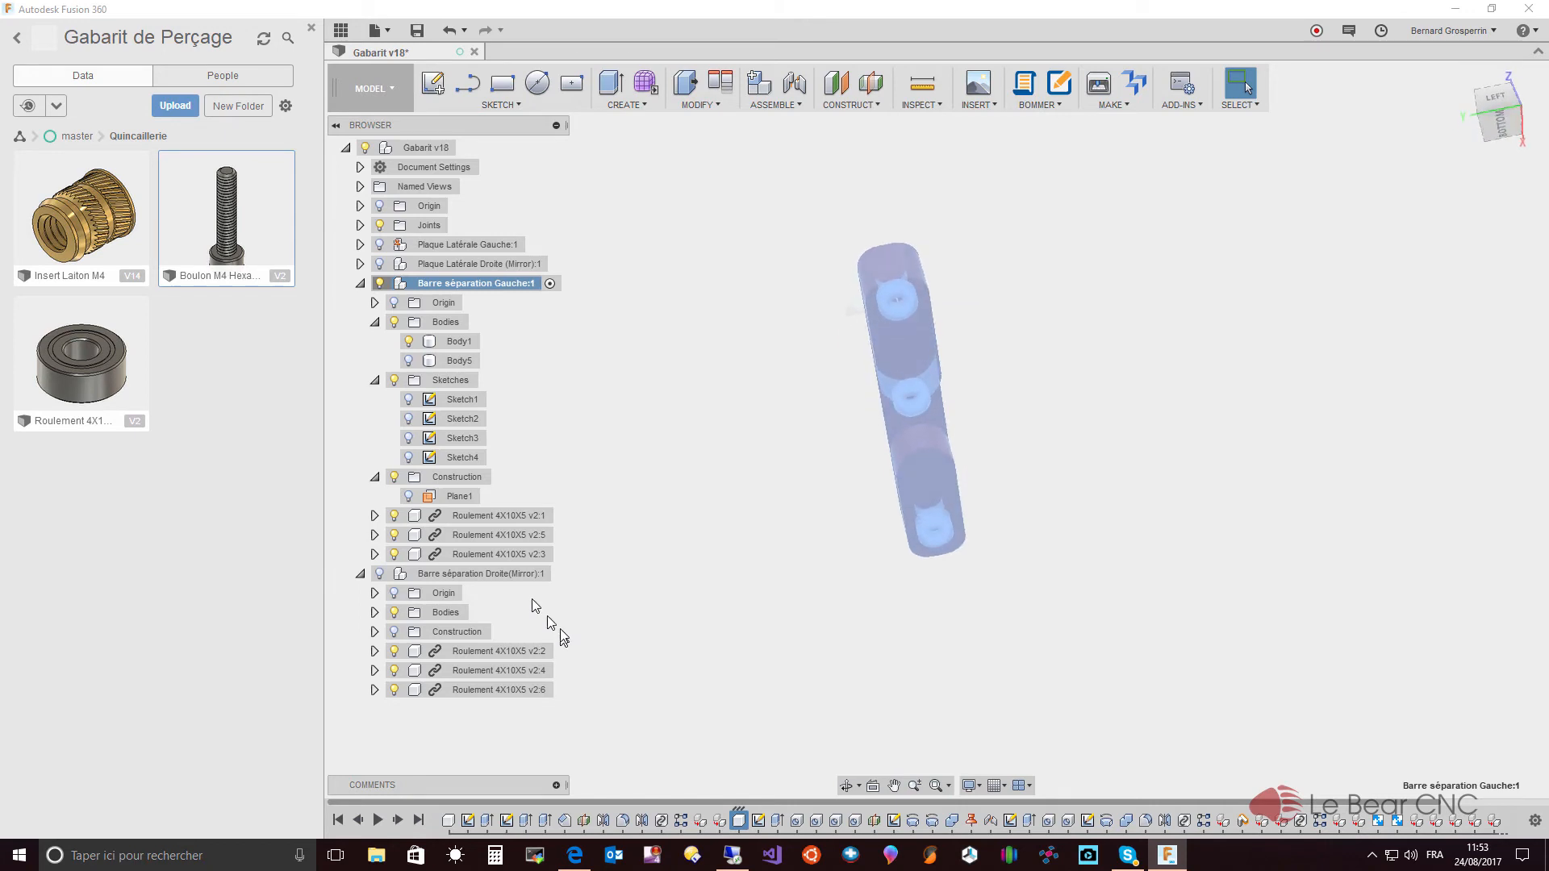
click(532, 554)
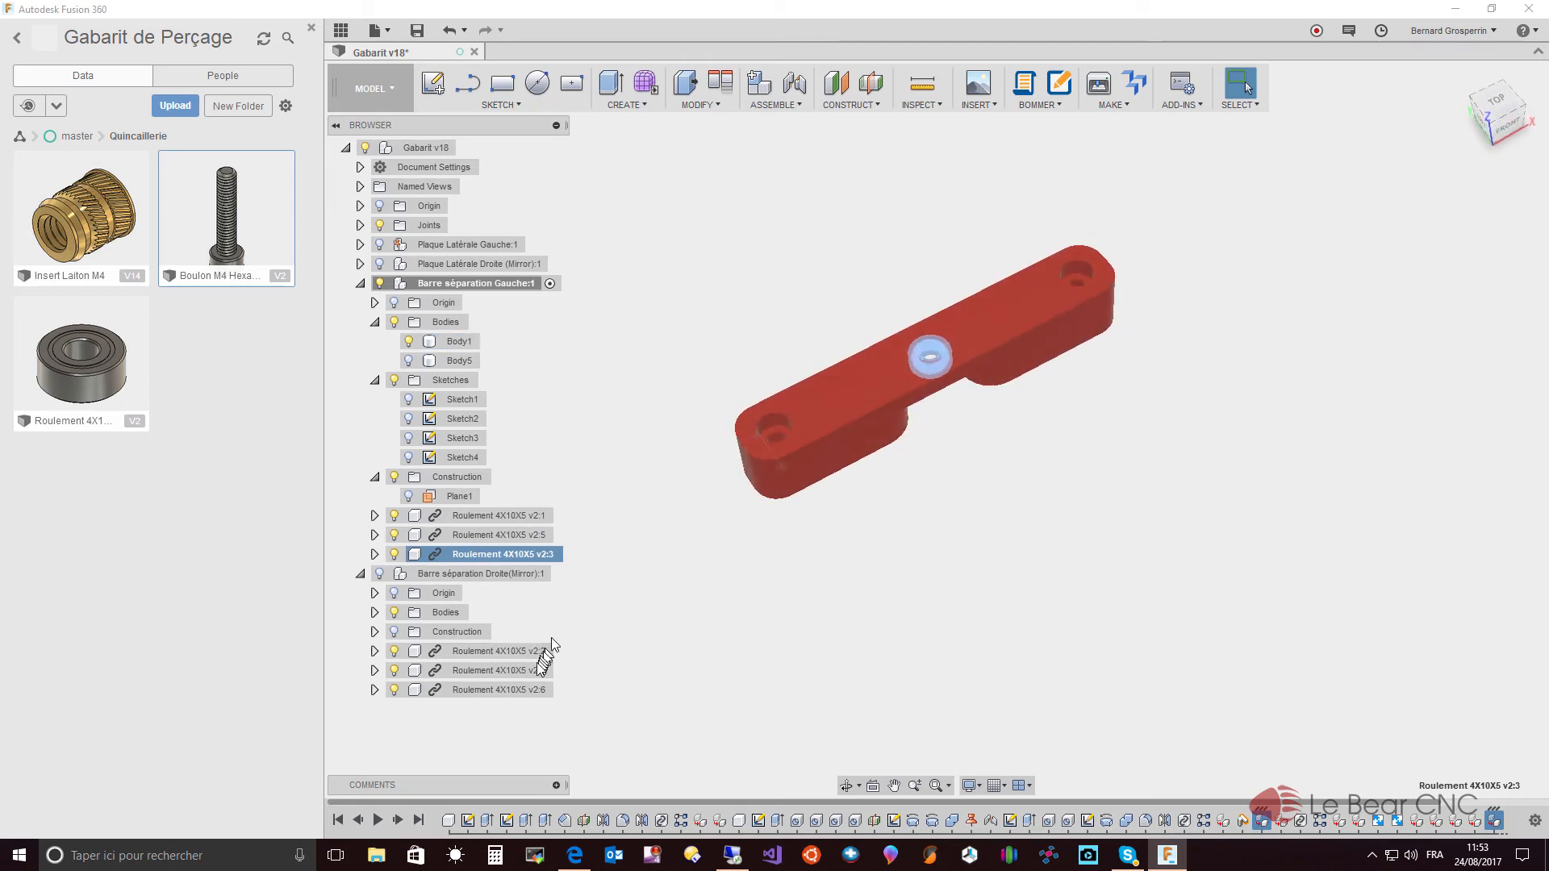
click(921, 487)
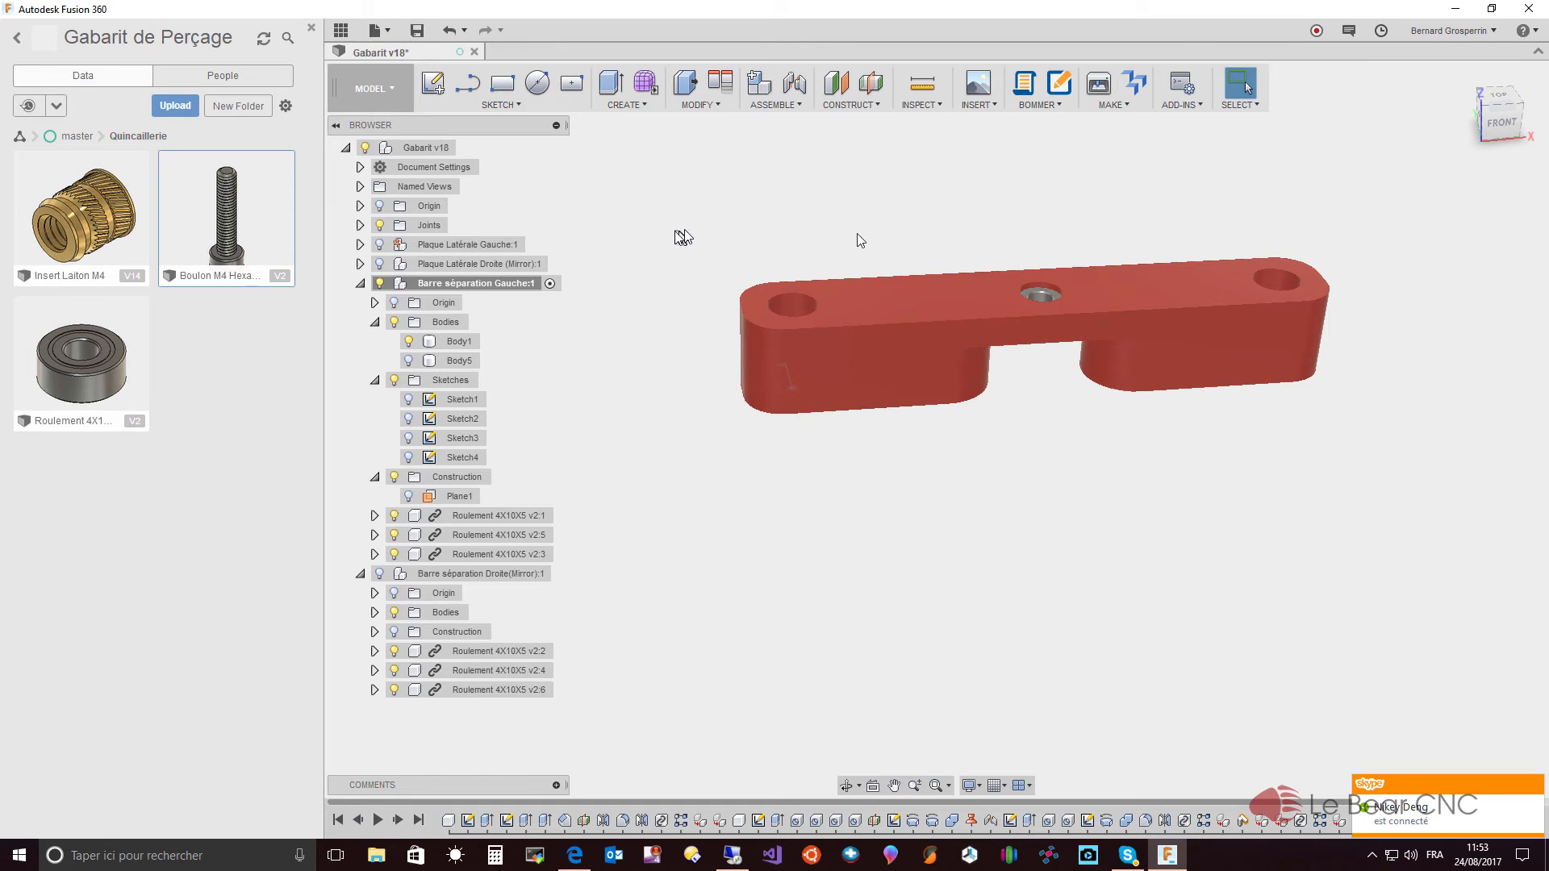
- Rigidly group Barre séparation Gauche with its three bearings, including child components, and unisolate the bar
drag(681, 232, 1439, 483)
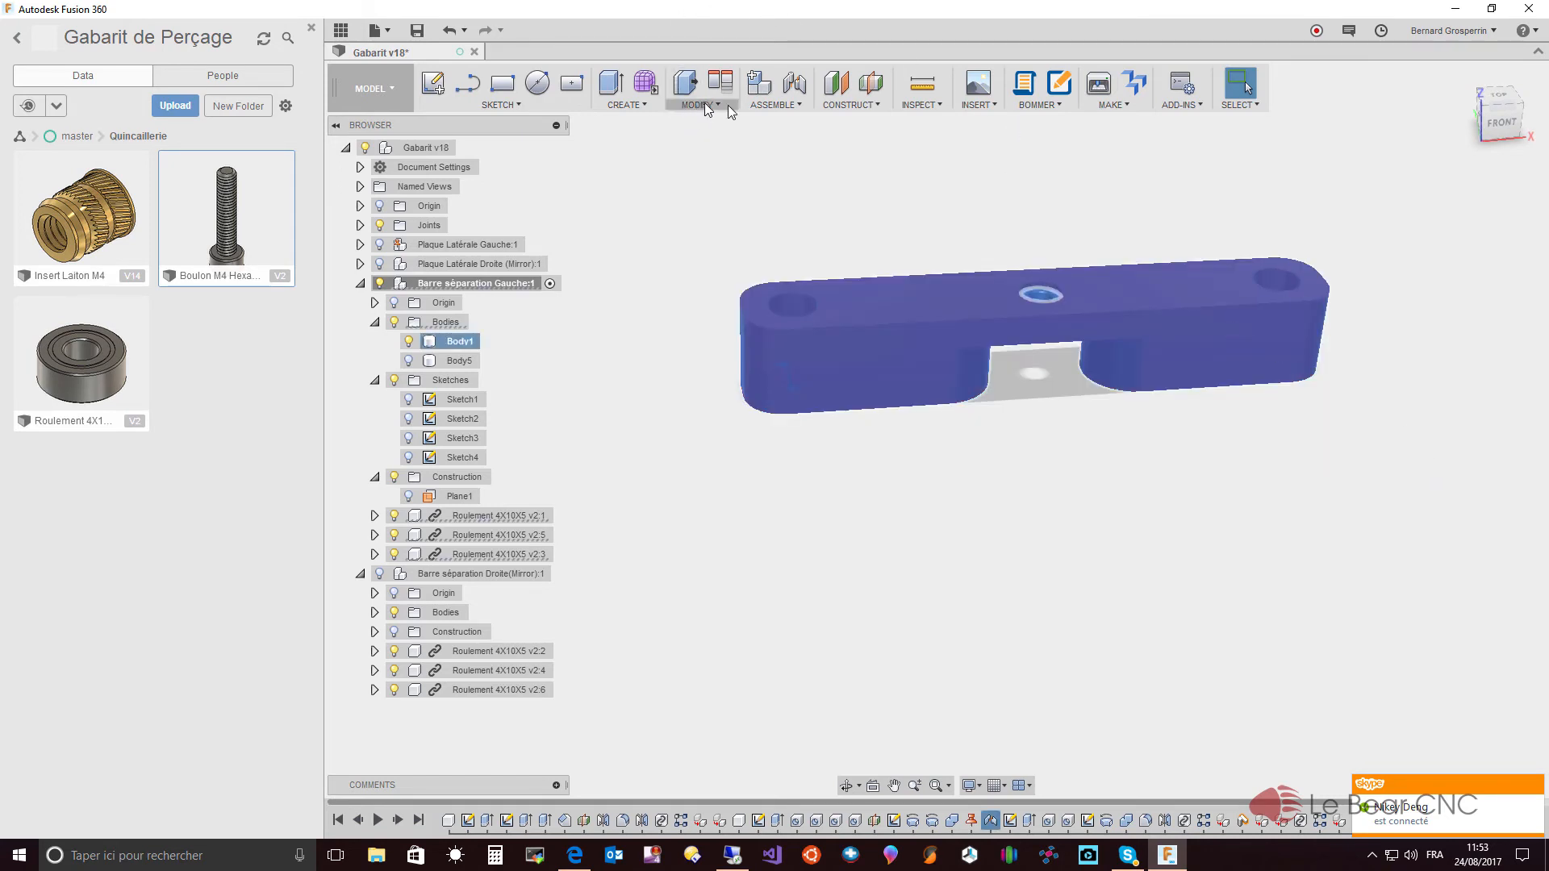
click(773, 105)
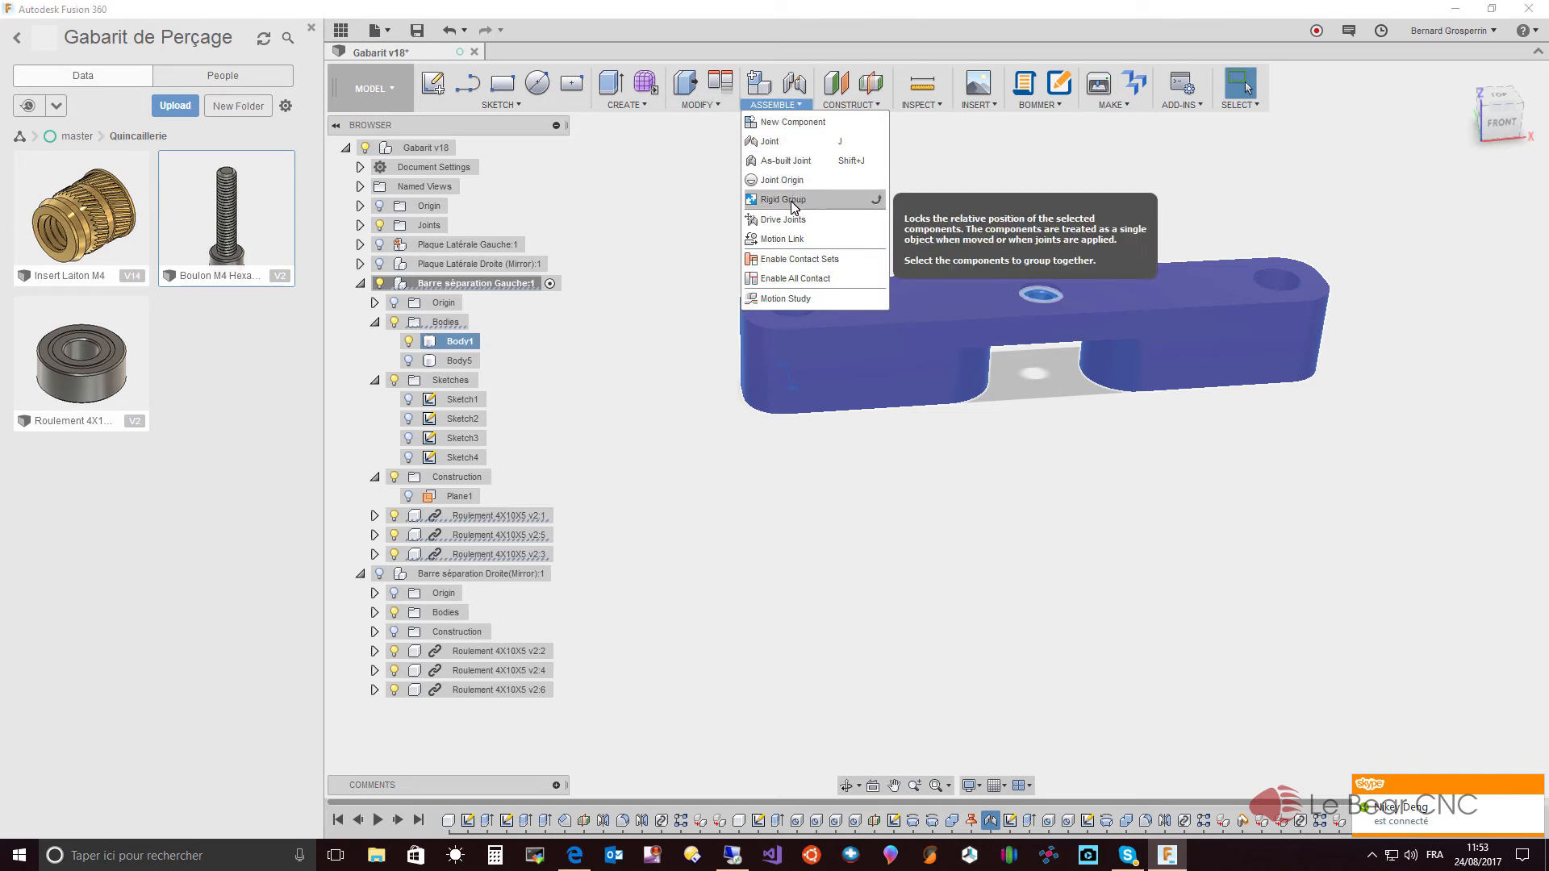
click(794, 208)
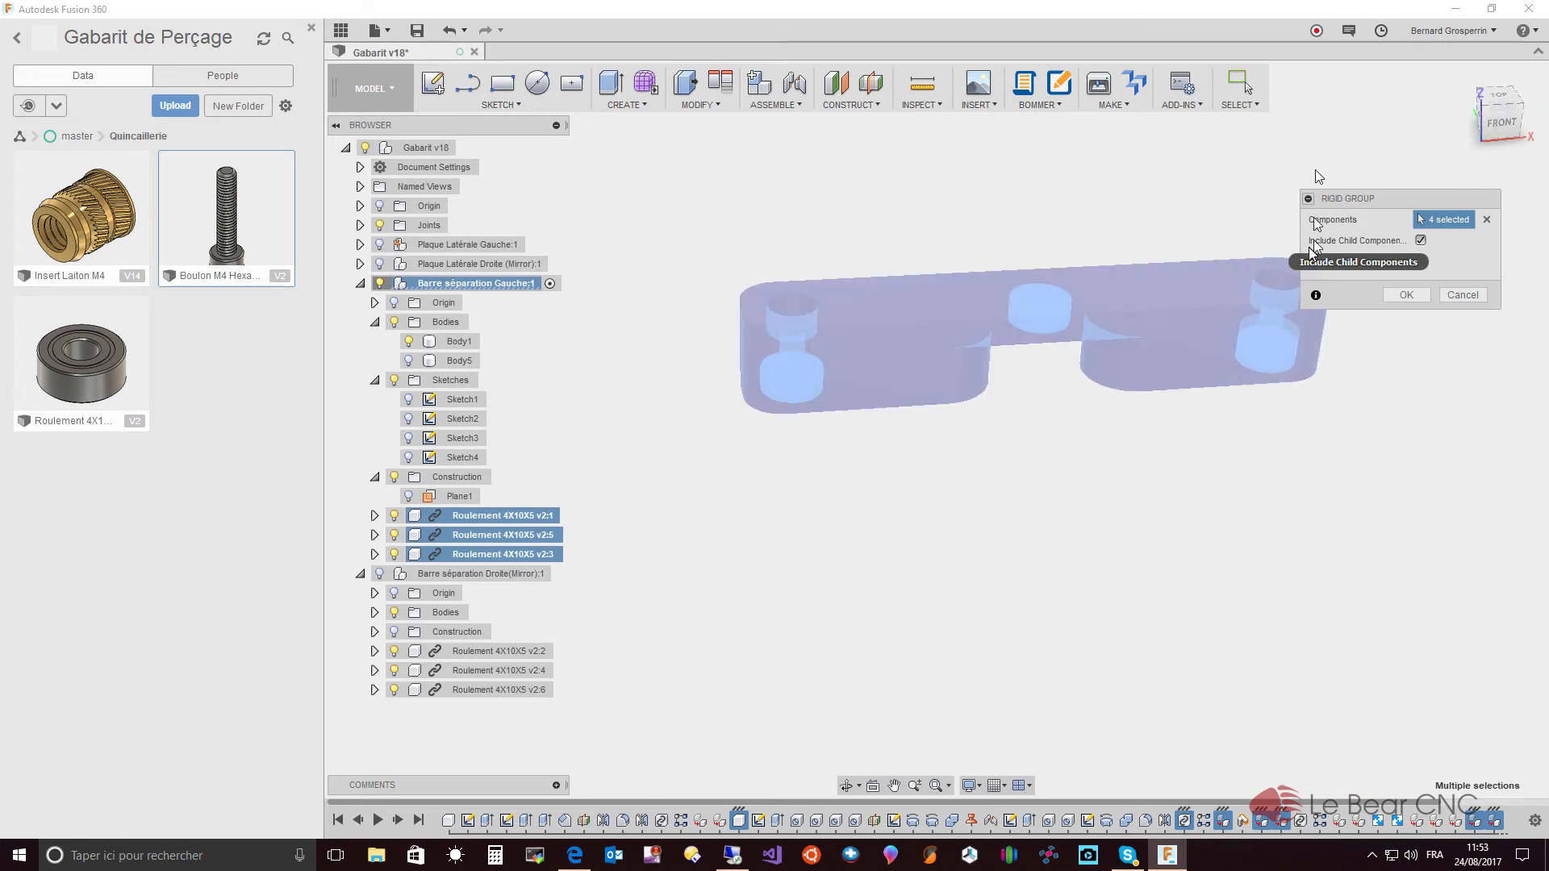
click(1404, 295)
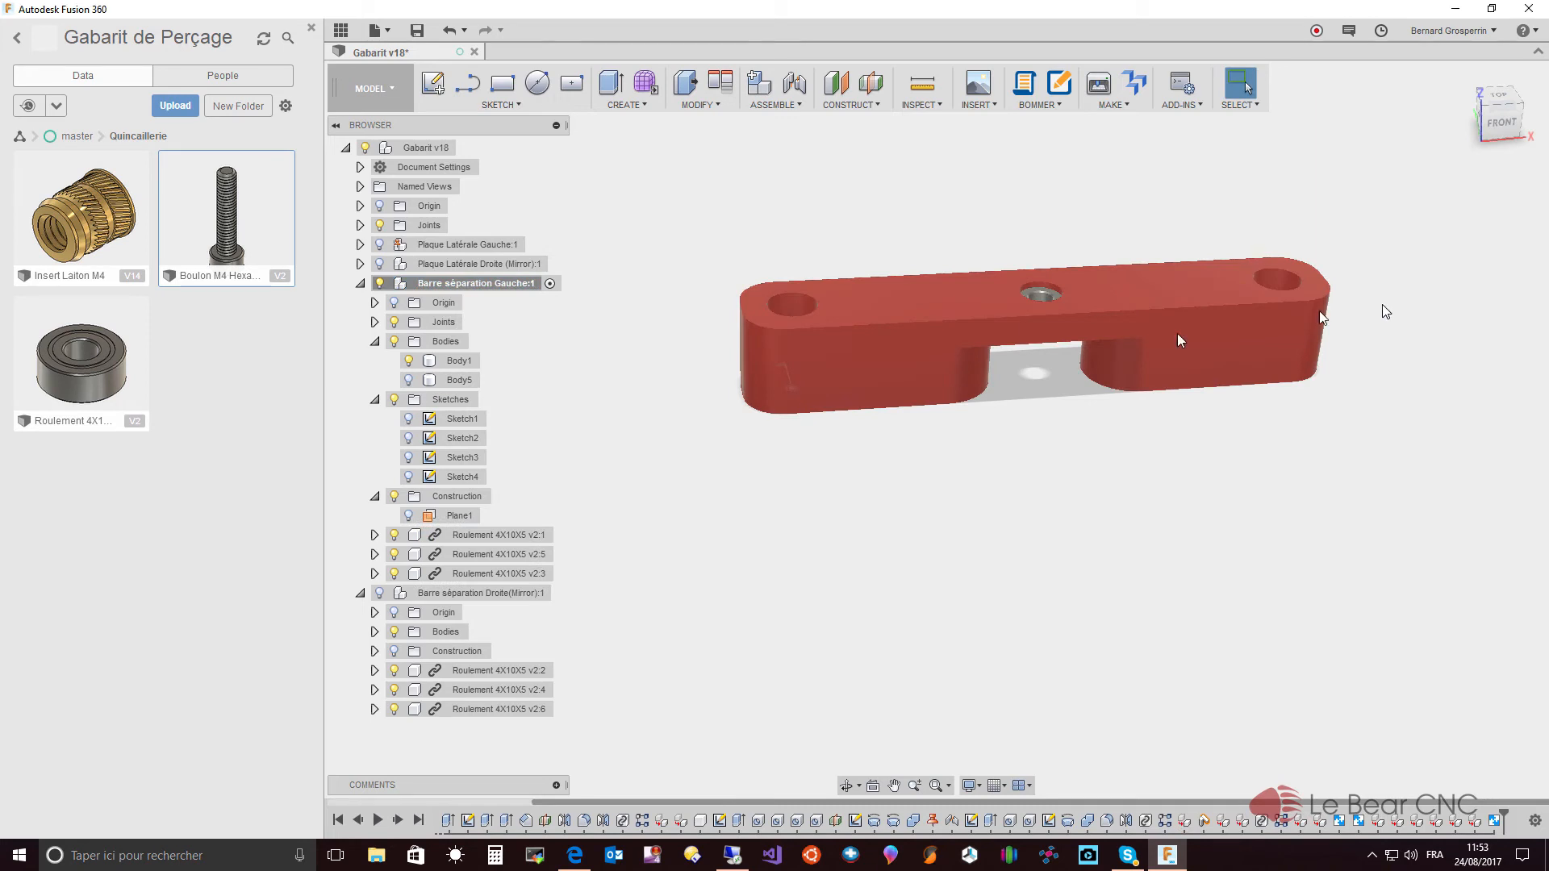
right_click(473, 284)
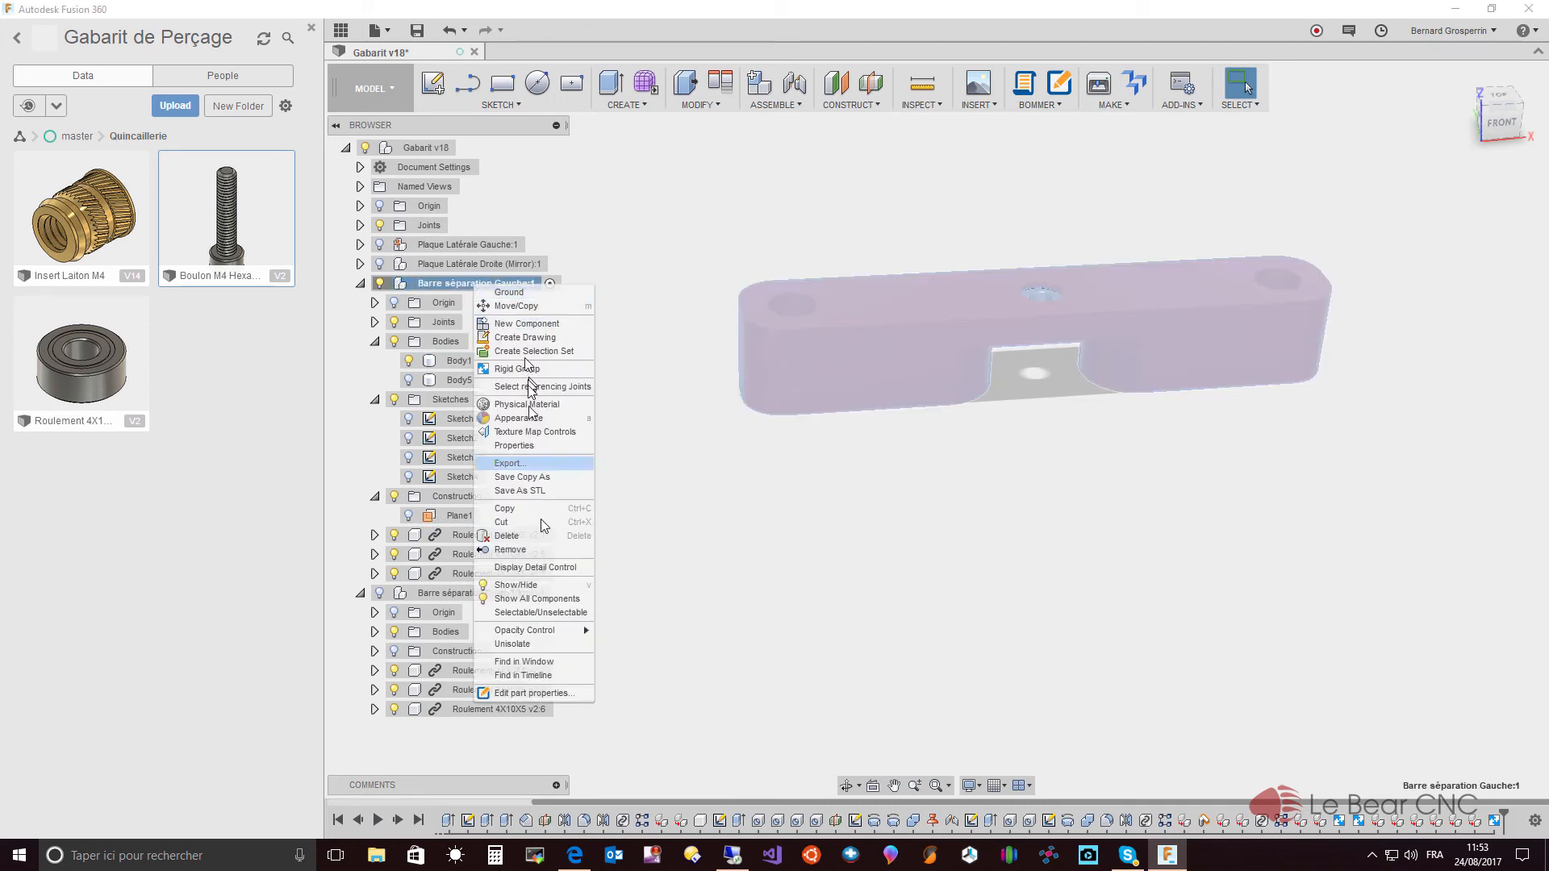
click(538, 644)
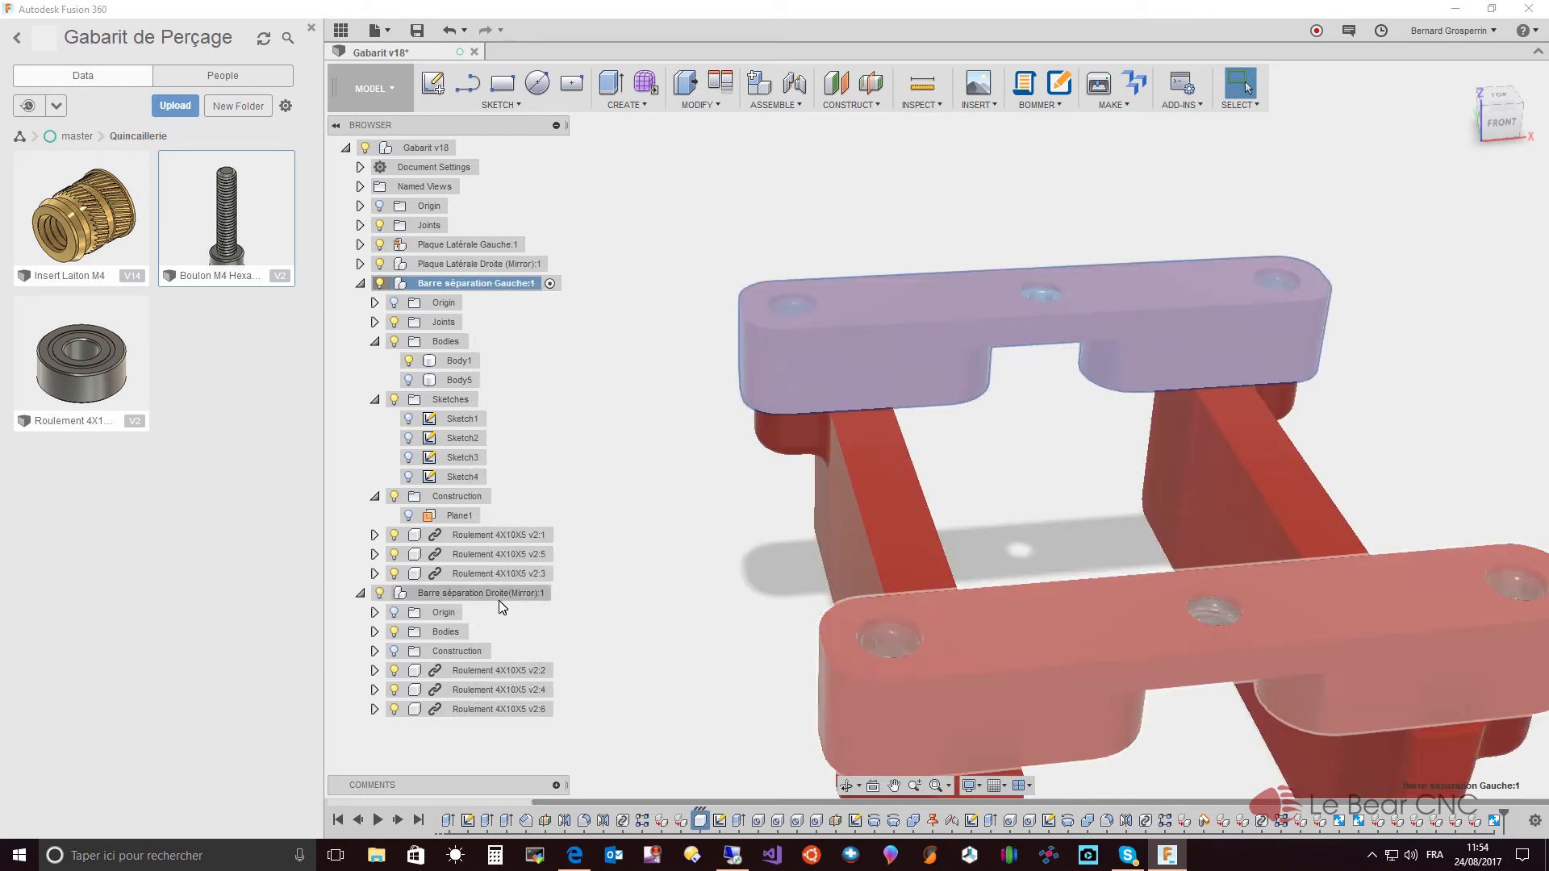
- With Barre séparation Droite(Mirror) isolated, rigidly group it with its three bearings, including child components, and unisolate it
click(486, 594)
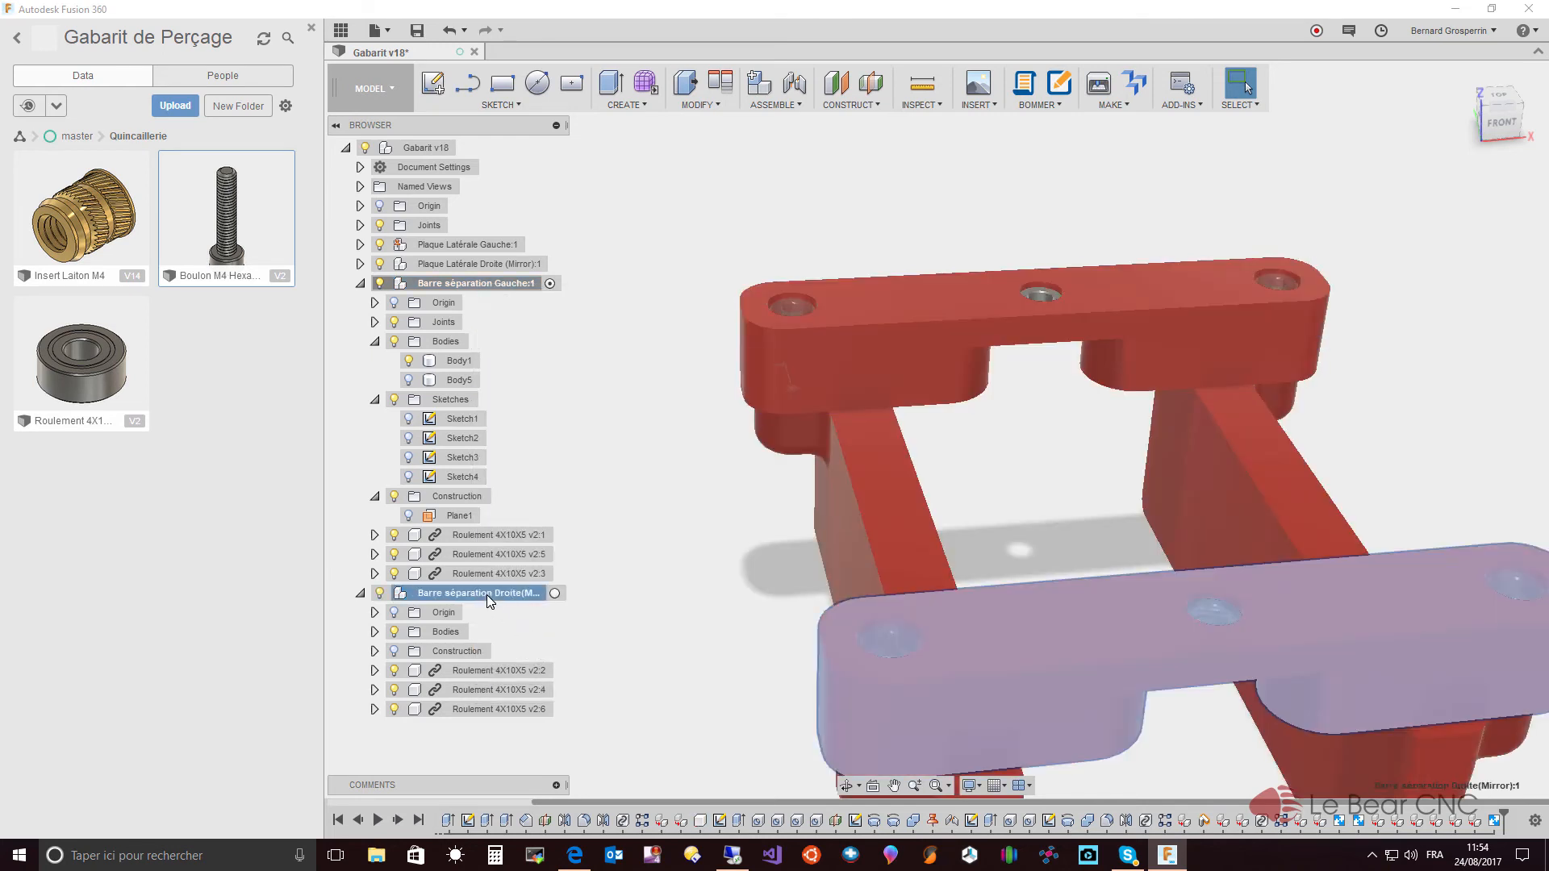
right_click(487, 594)
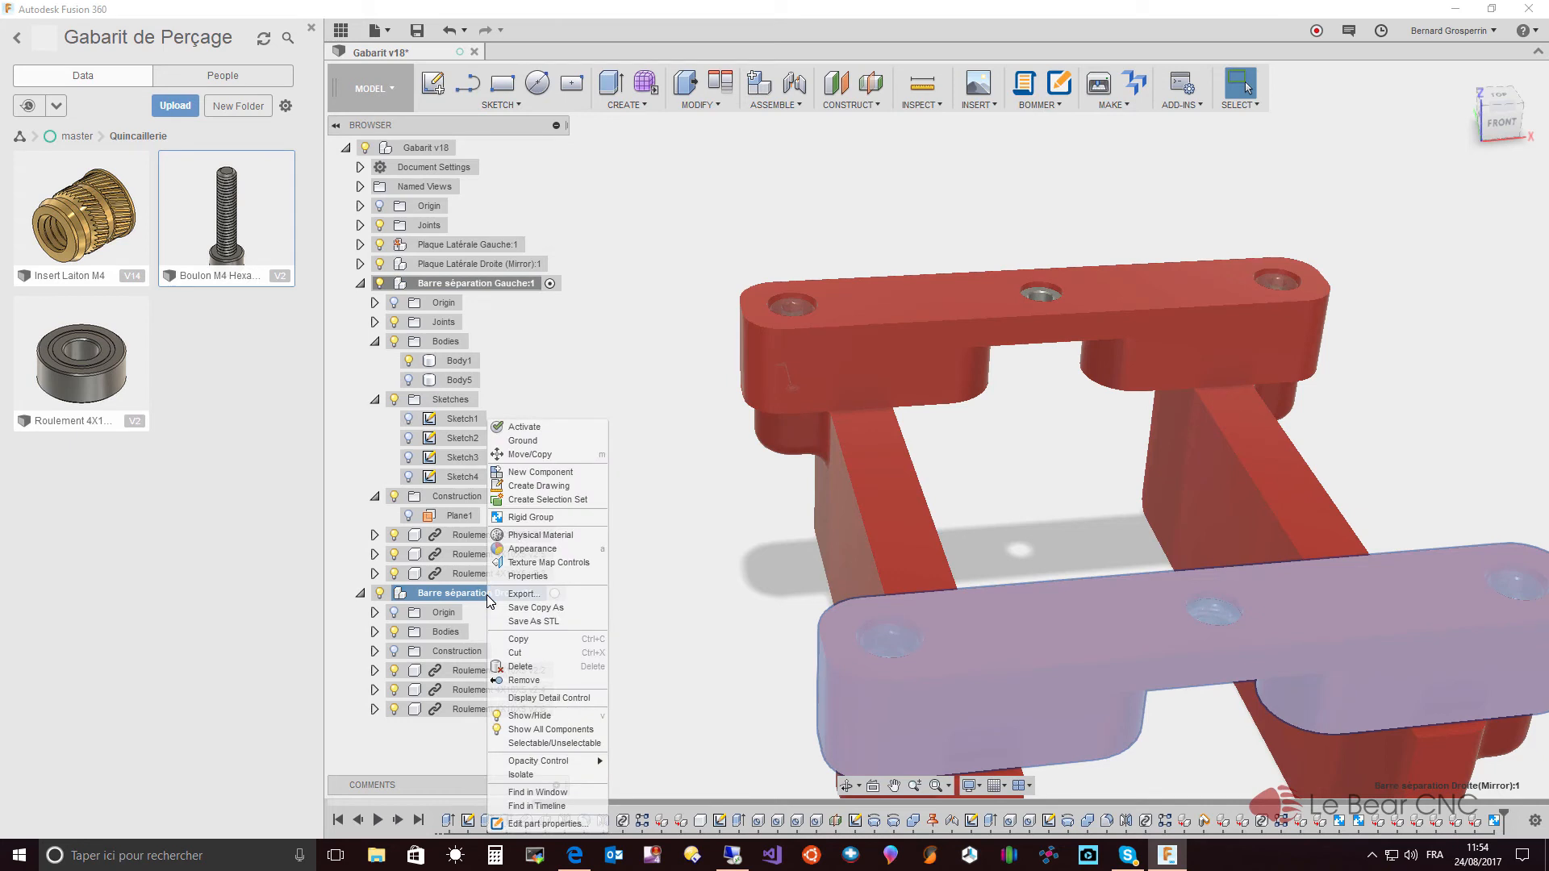
click(536, 772)
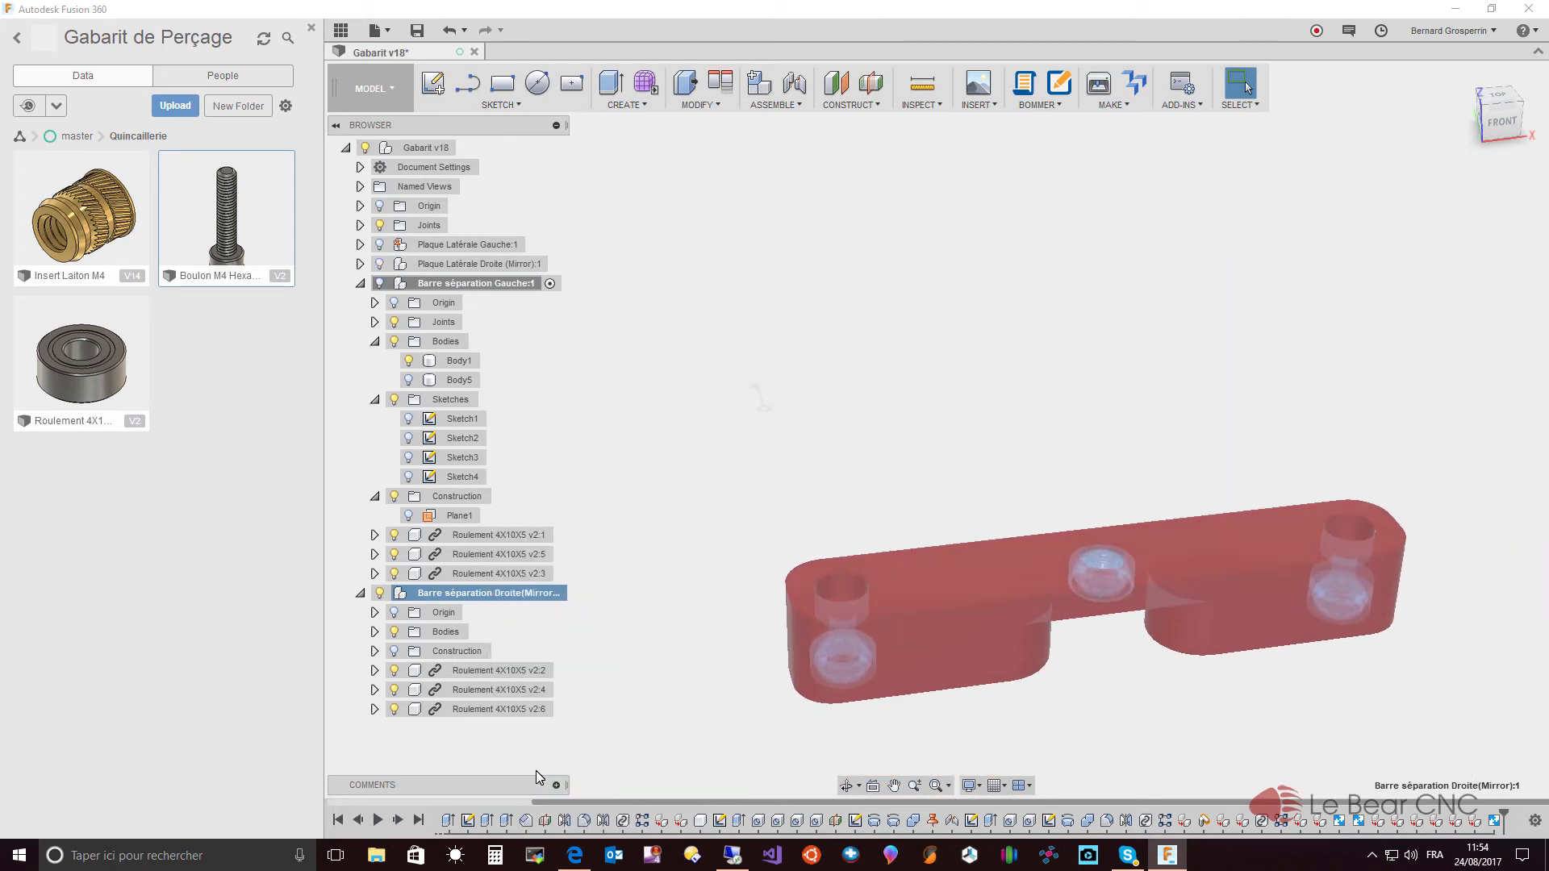
drag(649, 444, 1451, 647)
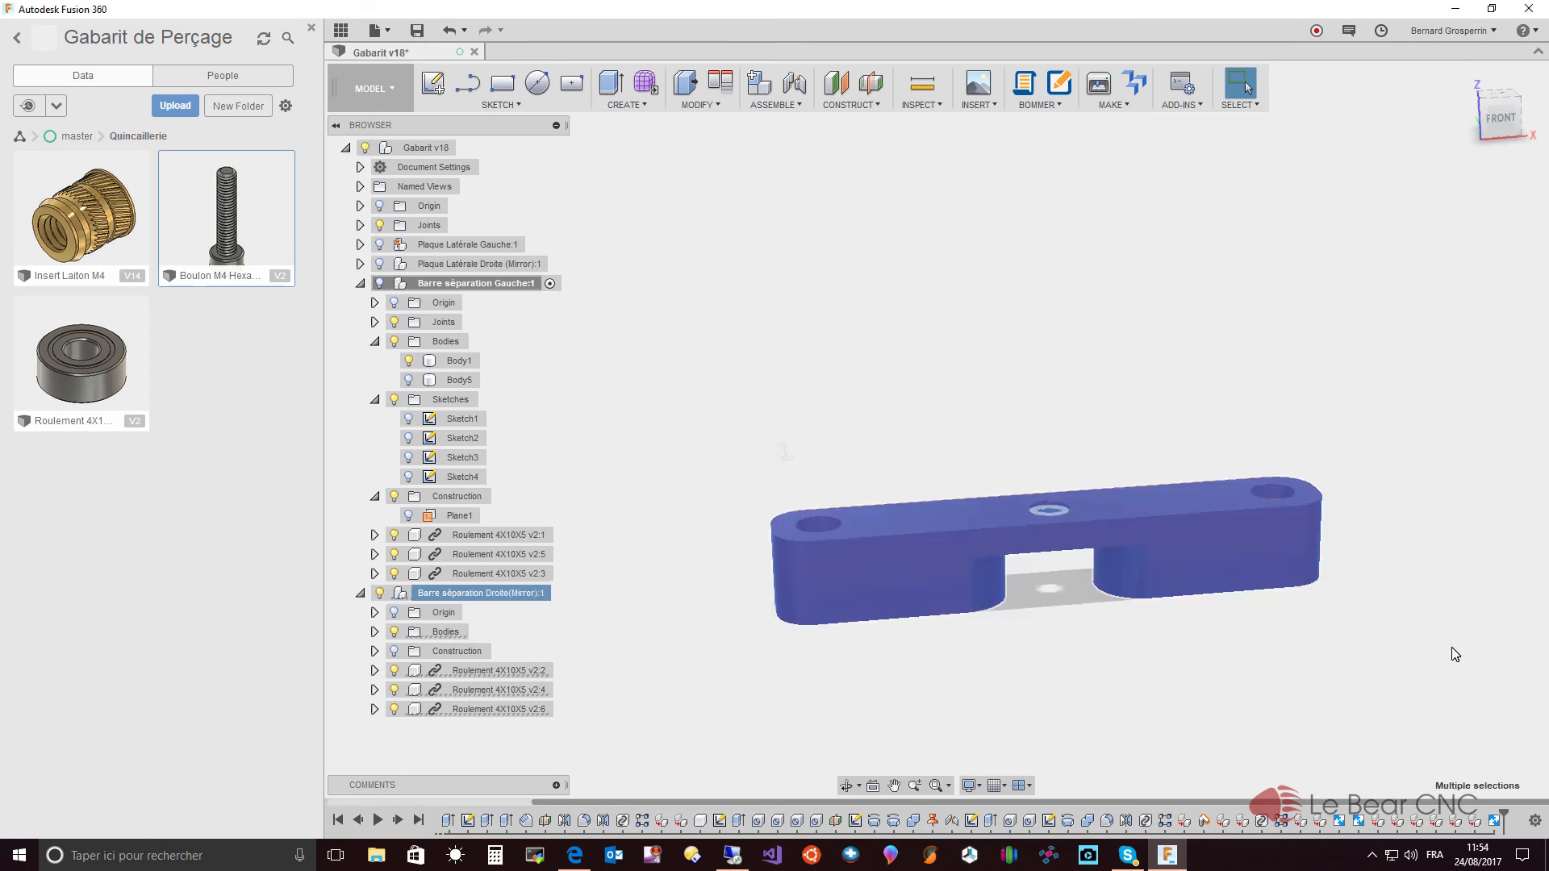
click(789, 109)
click(805, 197)
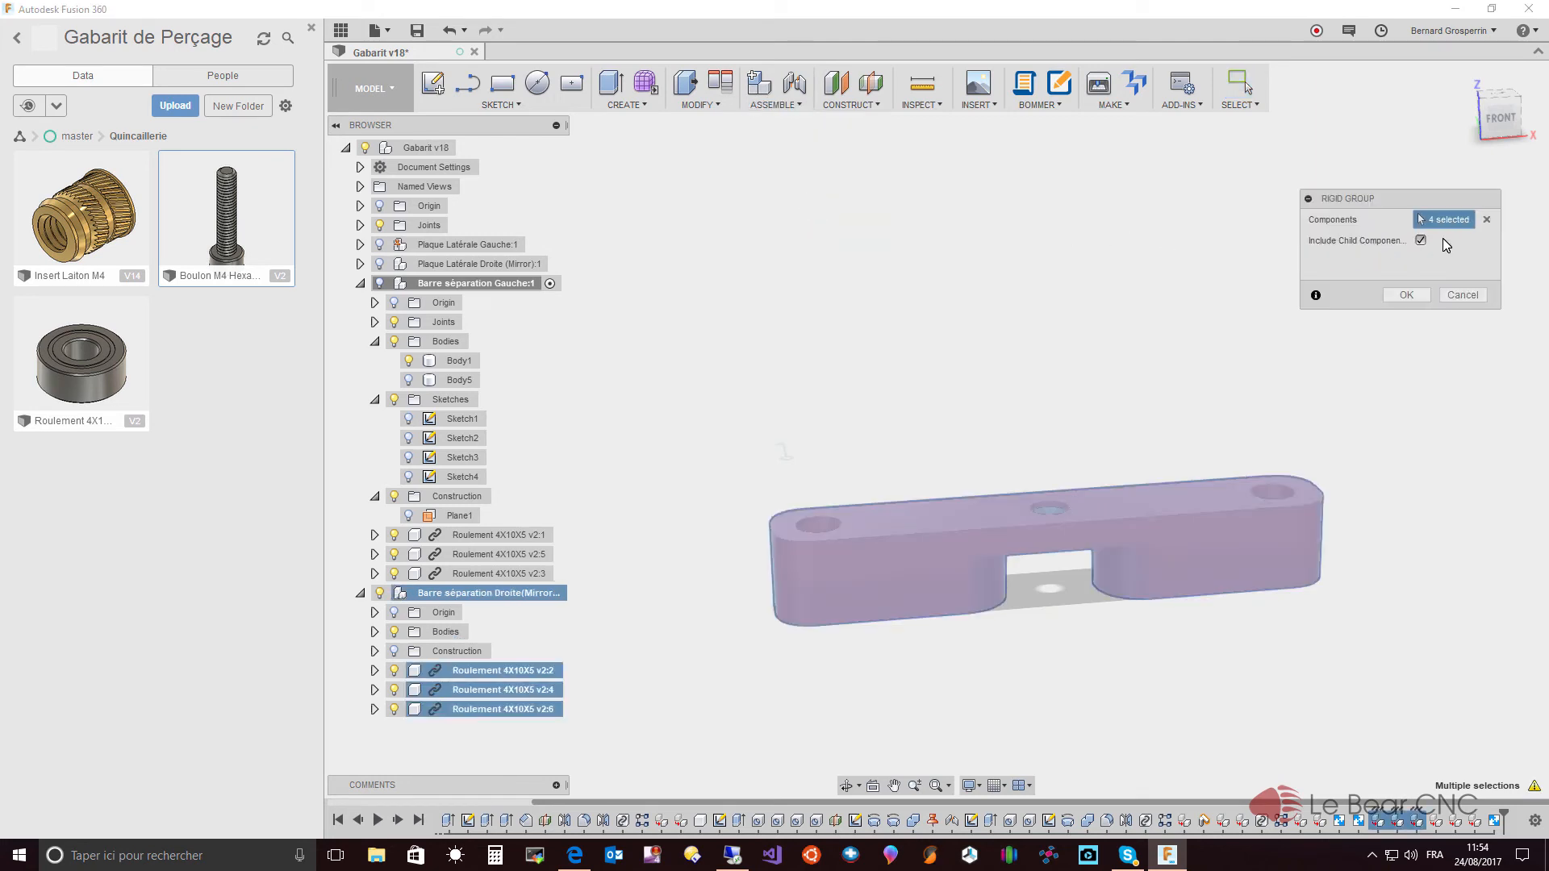
click(1407, 296)
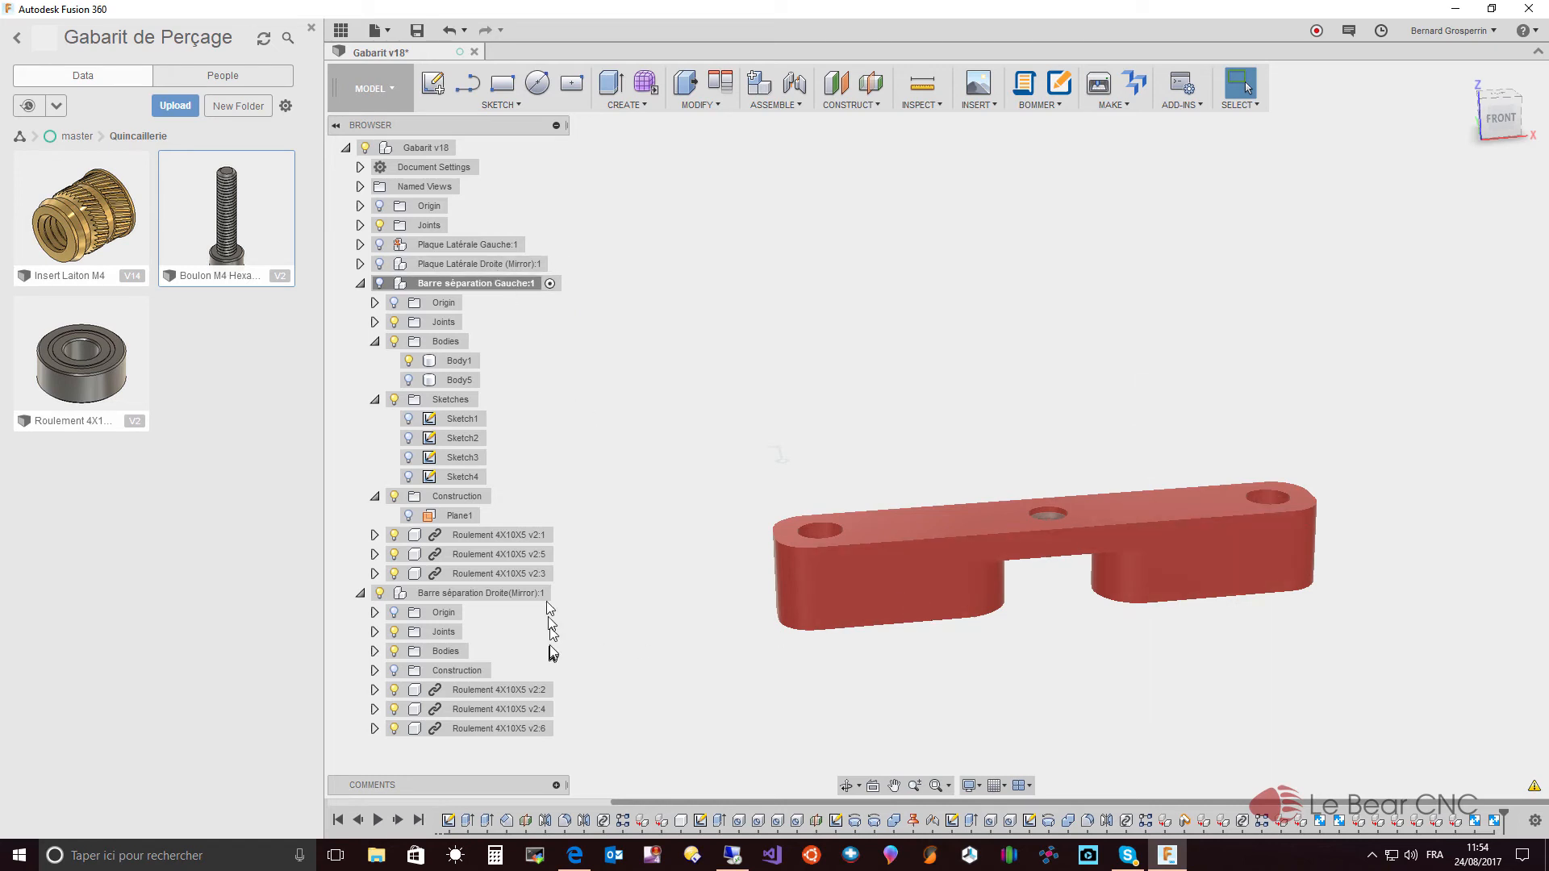
right_click(511, 593)
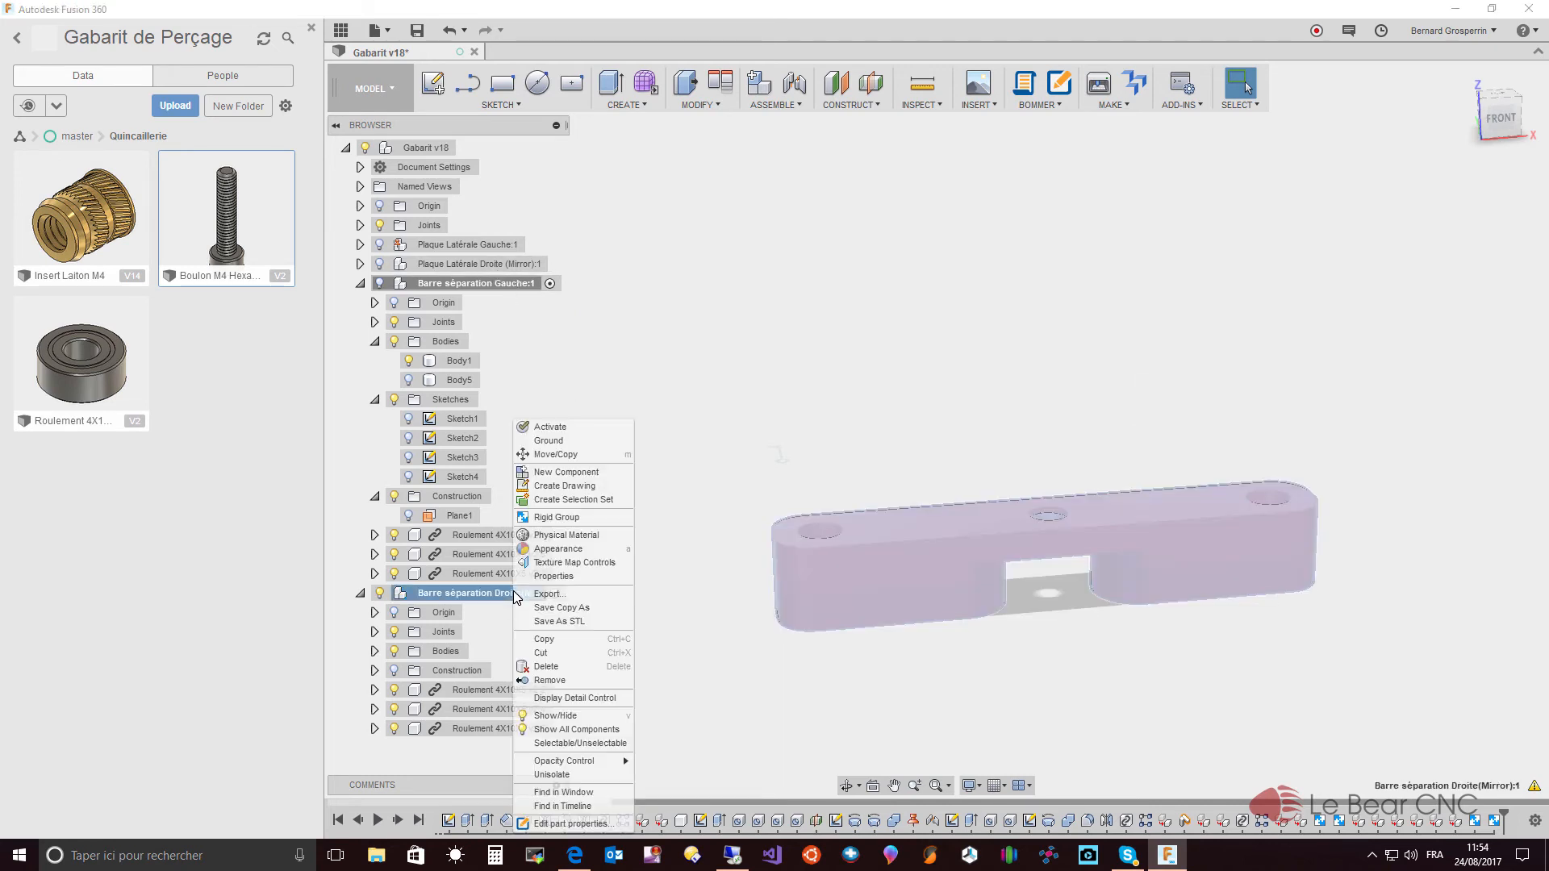
click(568, 774)
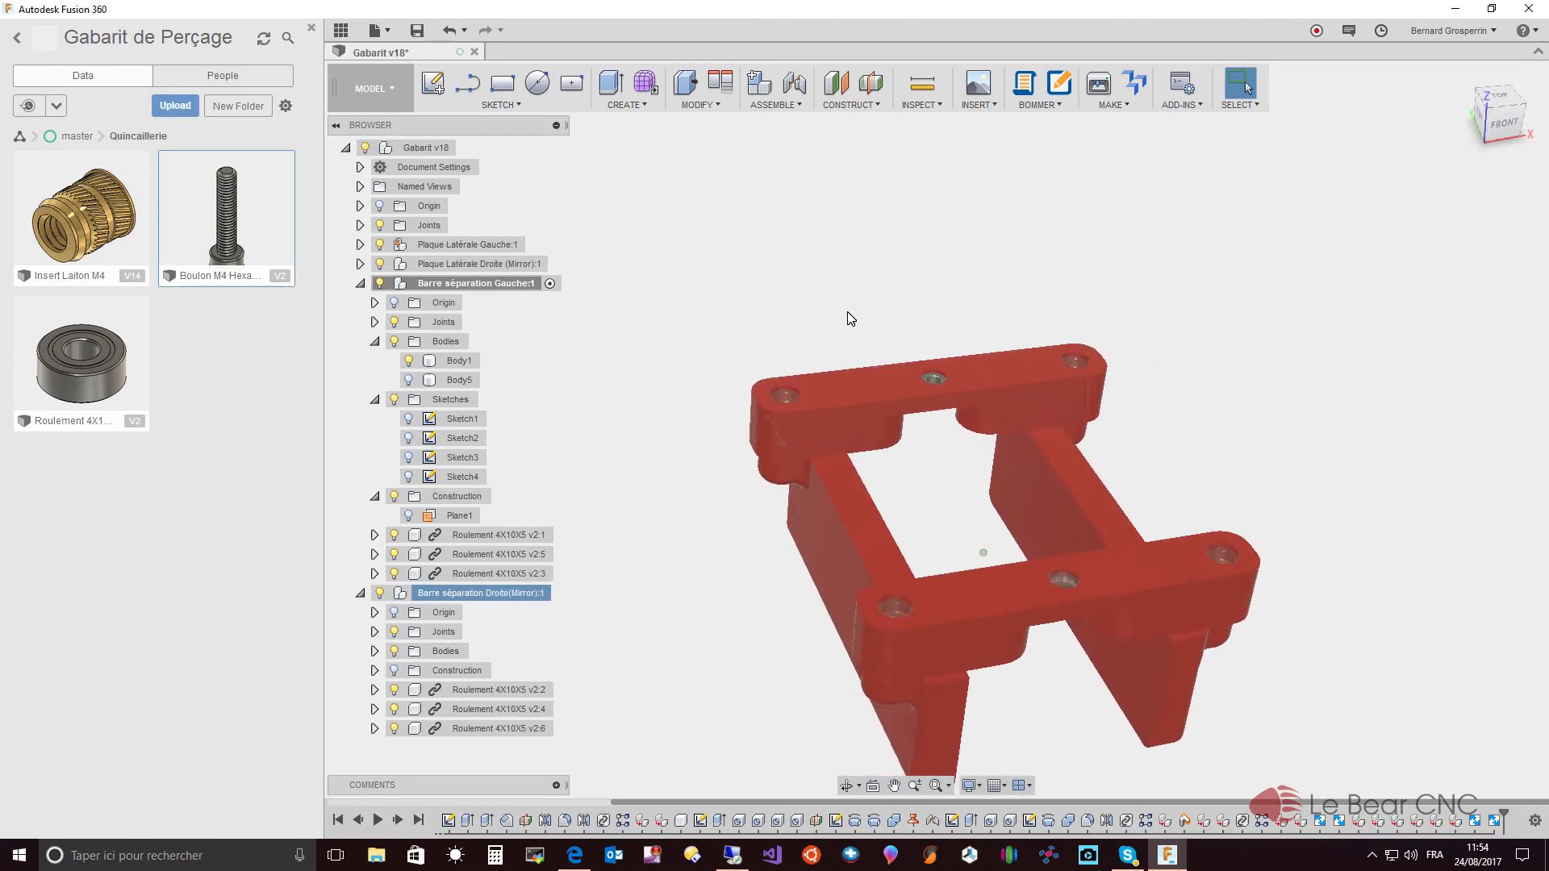
- Make the top-level Gabarit v18 active, test-move Barre séparation Gauche and undo the move
click(463, 149)
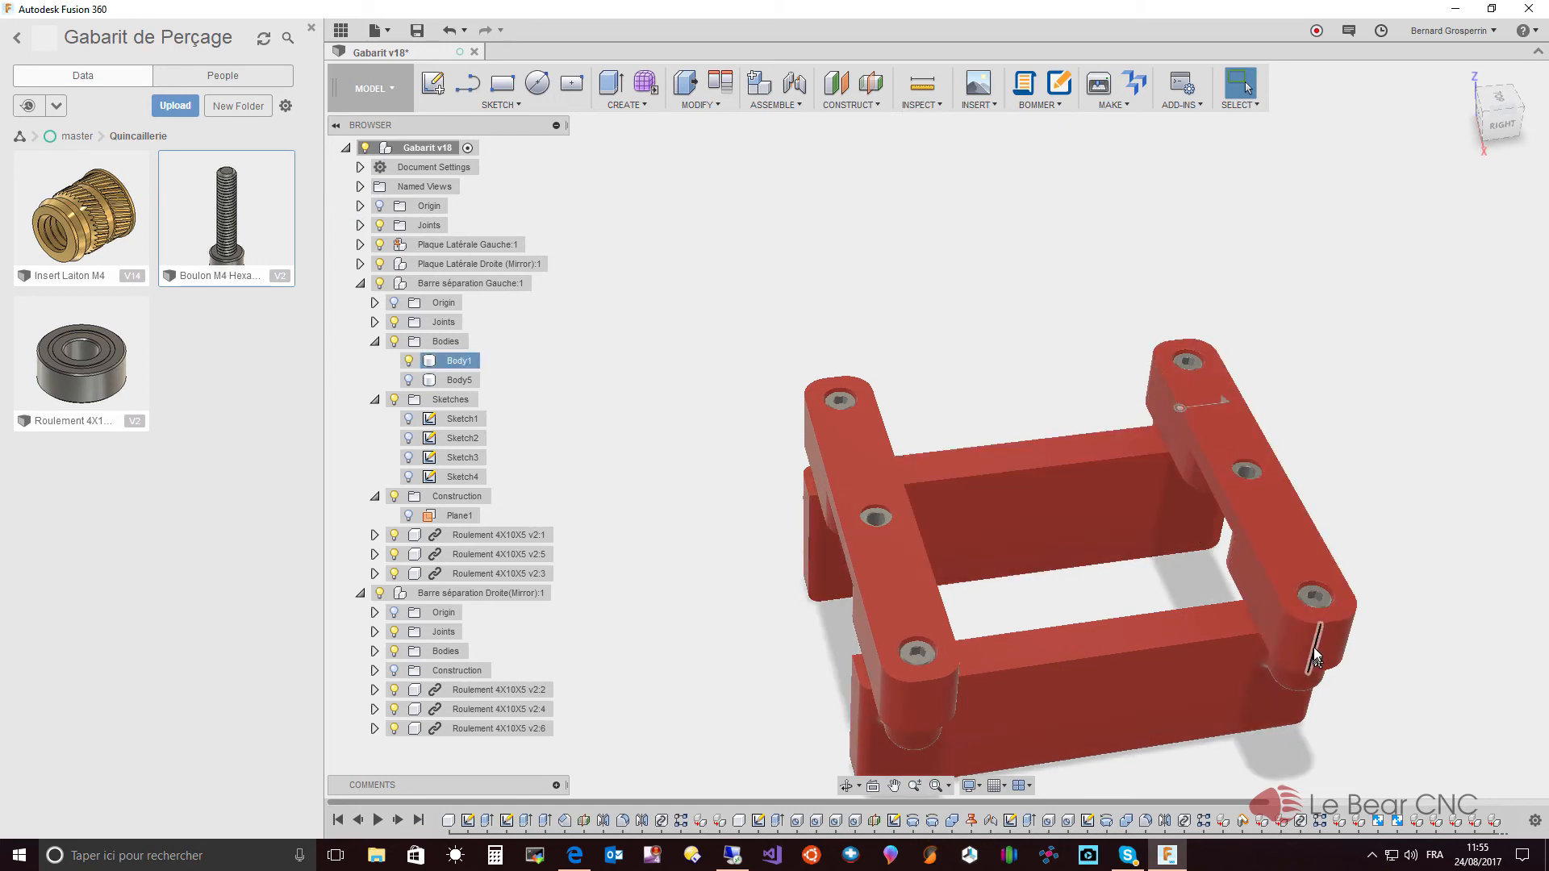
mouse_move(1302, 647)
mouse_down()
mouse_move(1396, 623)
mouse_move(1189, 655)
mouse_move(1299, 647)
mouse_move(1262, 643)
mouse_move(1307, 631)
mouse_move(1297, 646)
mouse_up()
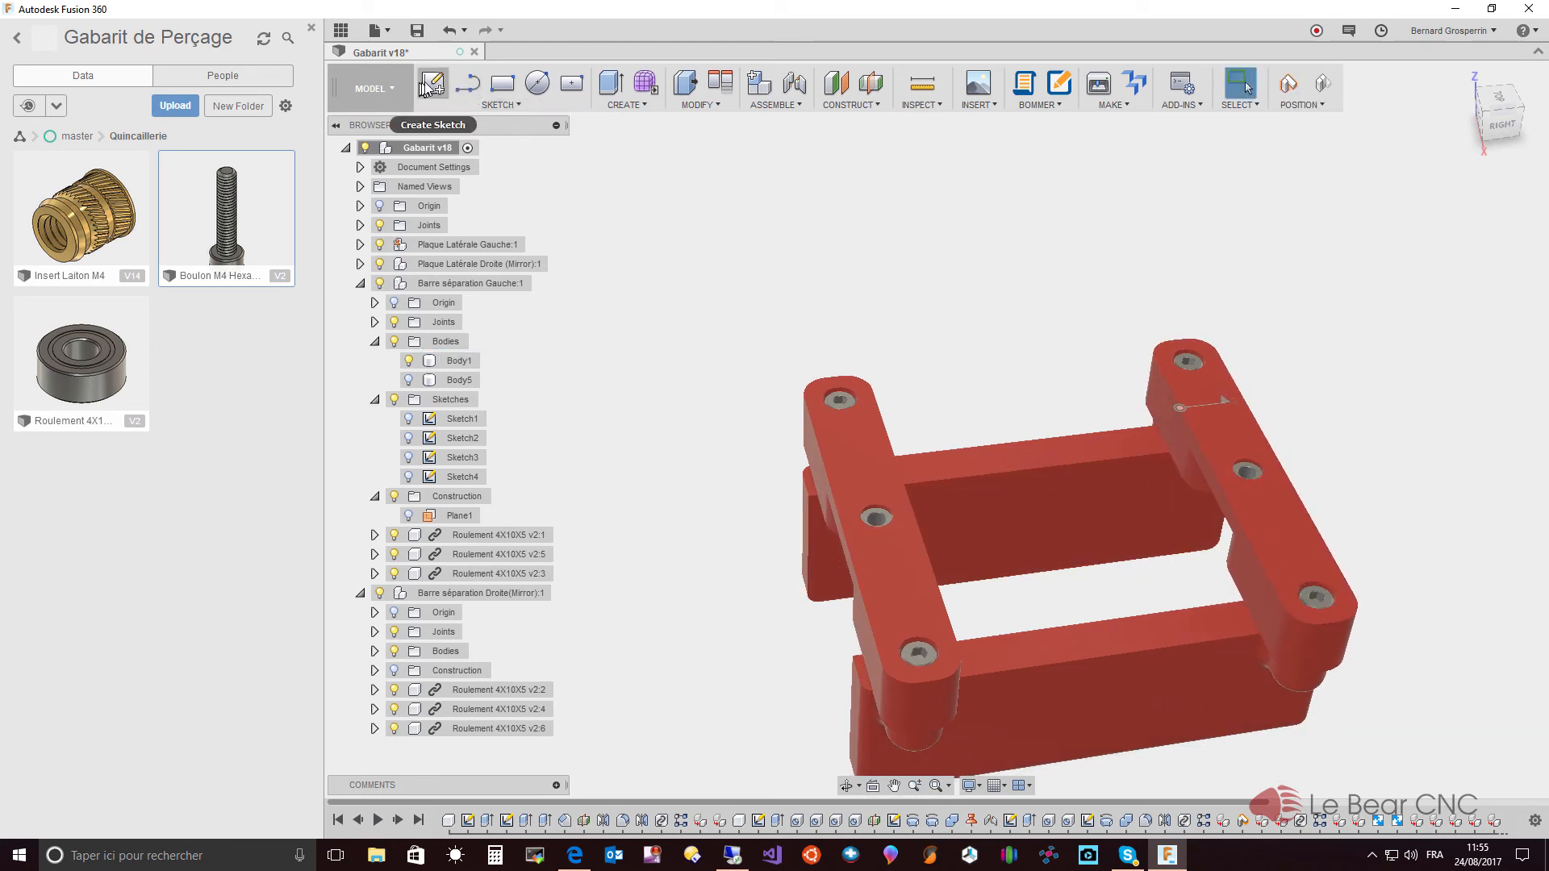
click(446, 32)
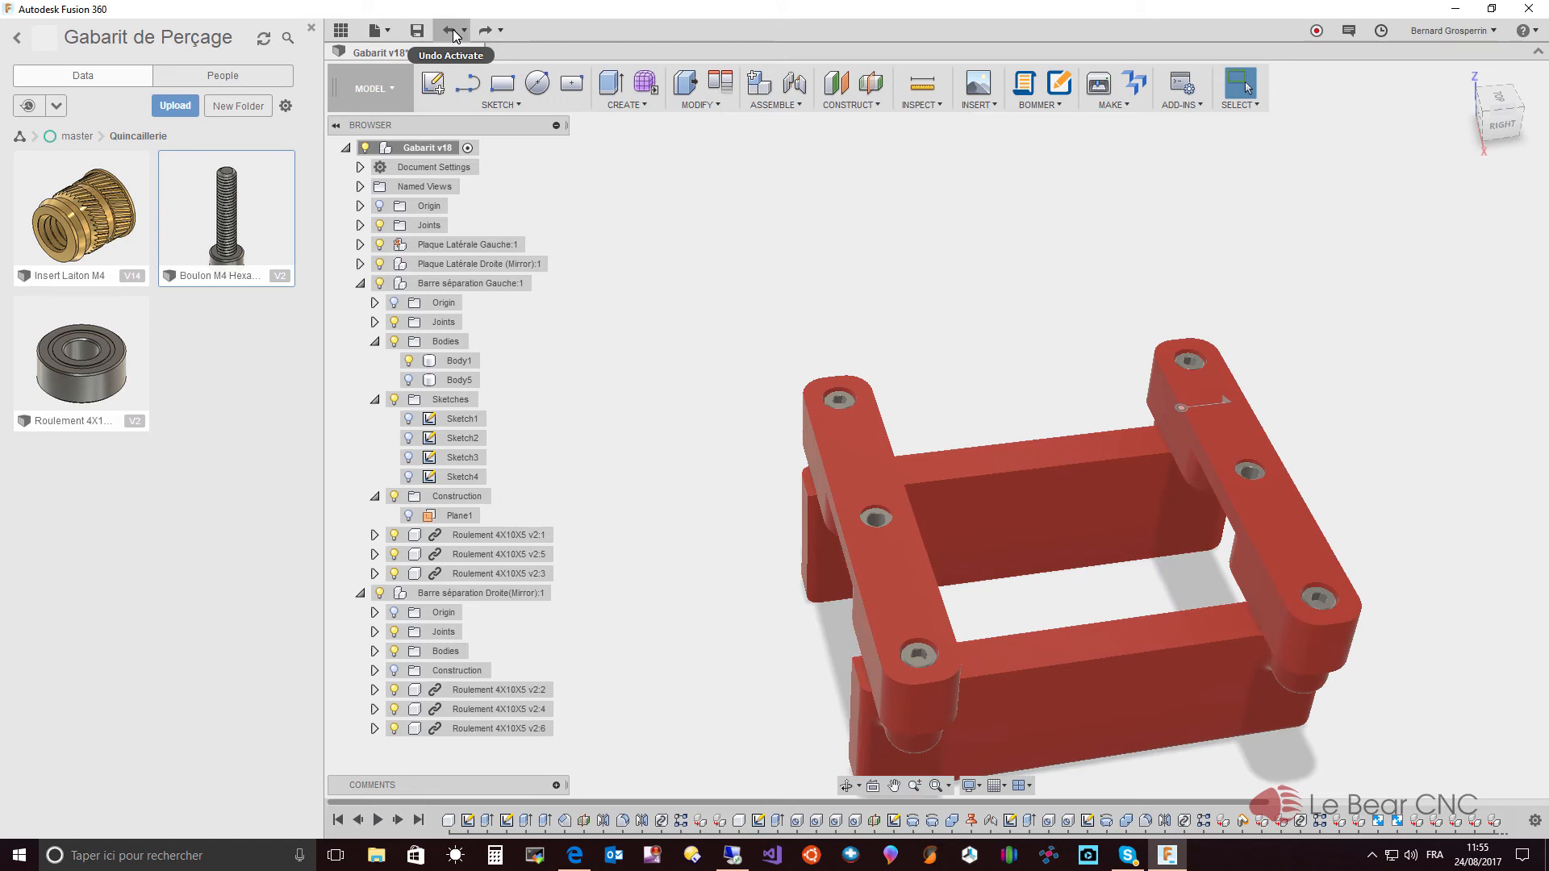
click(452, 32)
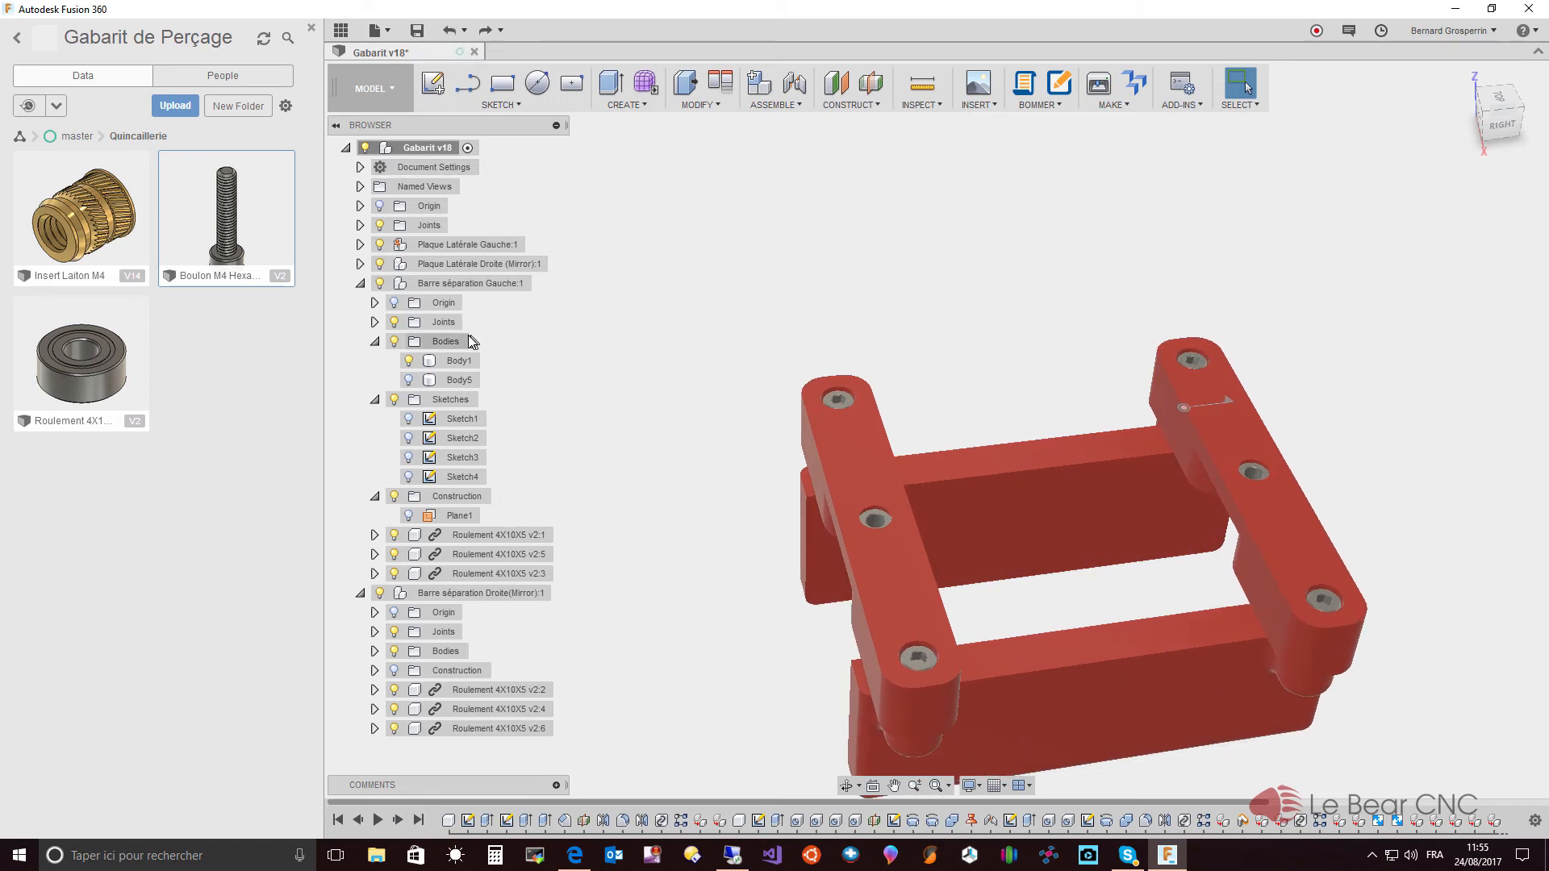
- Suppress the top-level assembly joint Rev1 and delete it
click(360, 225)
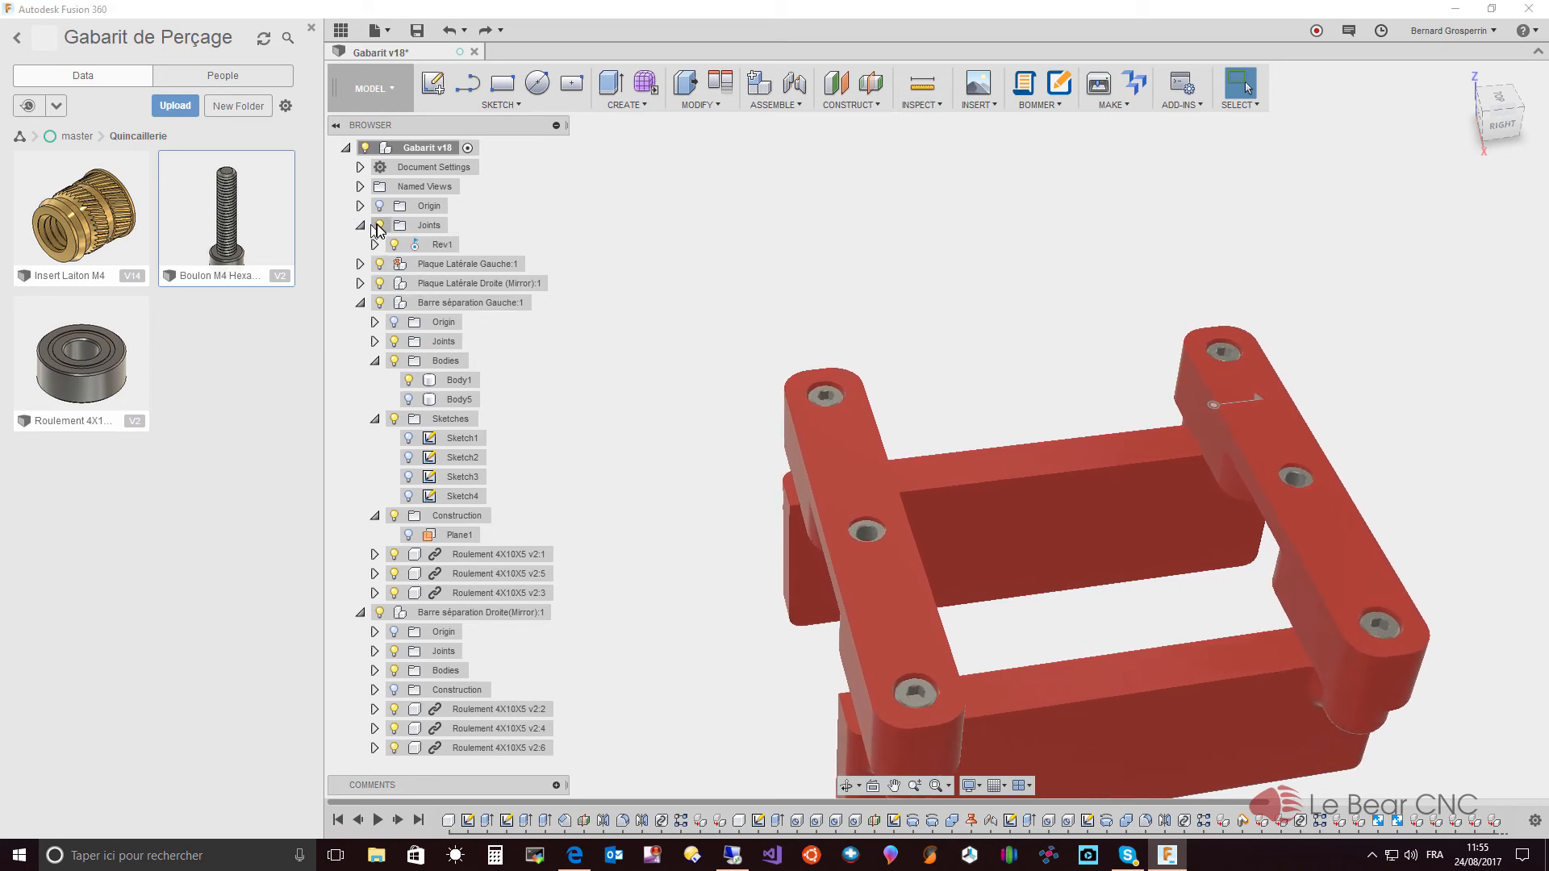
right_click(425, 248)
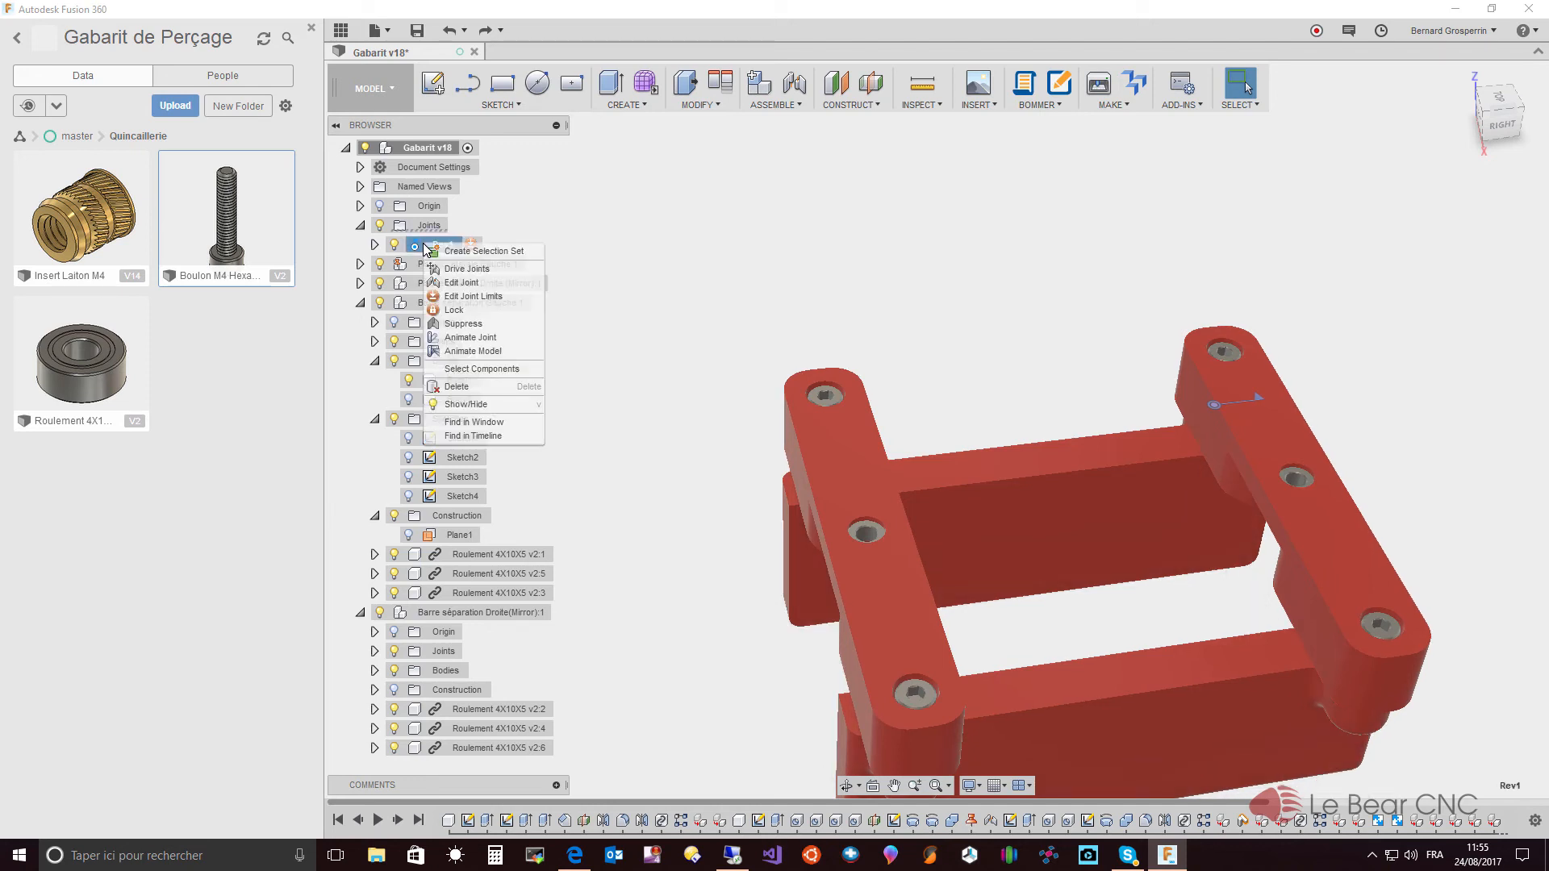
click(463, 324)
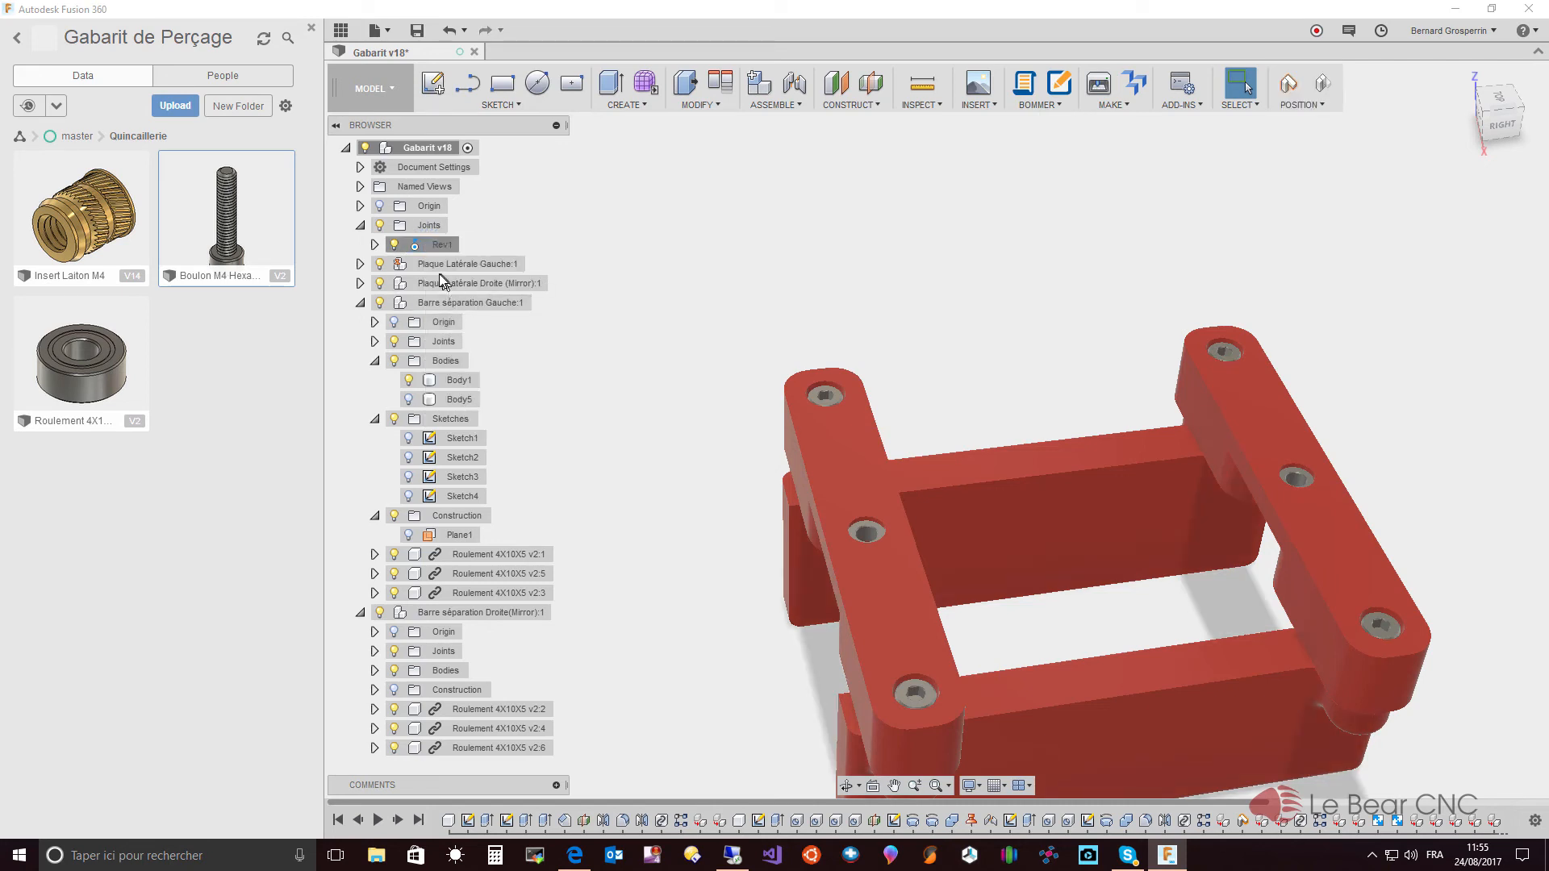
right_click(442, 249)
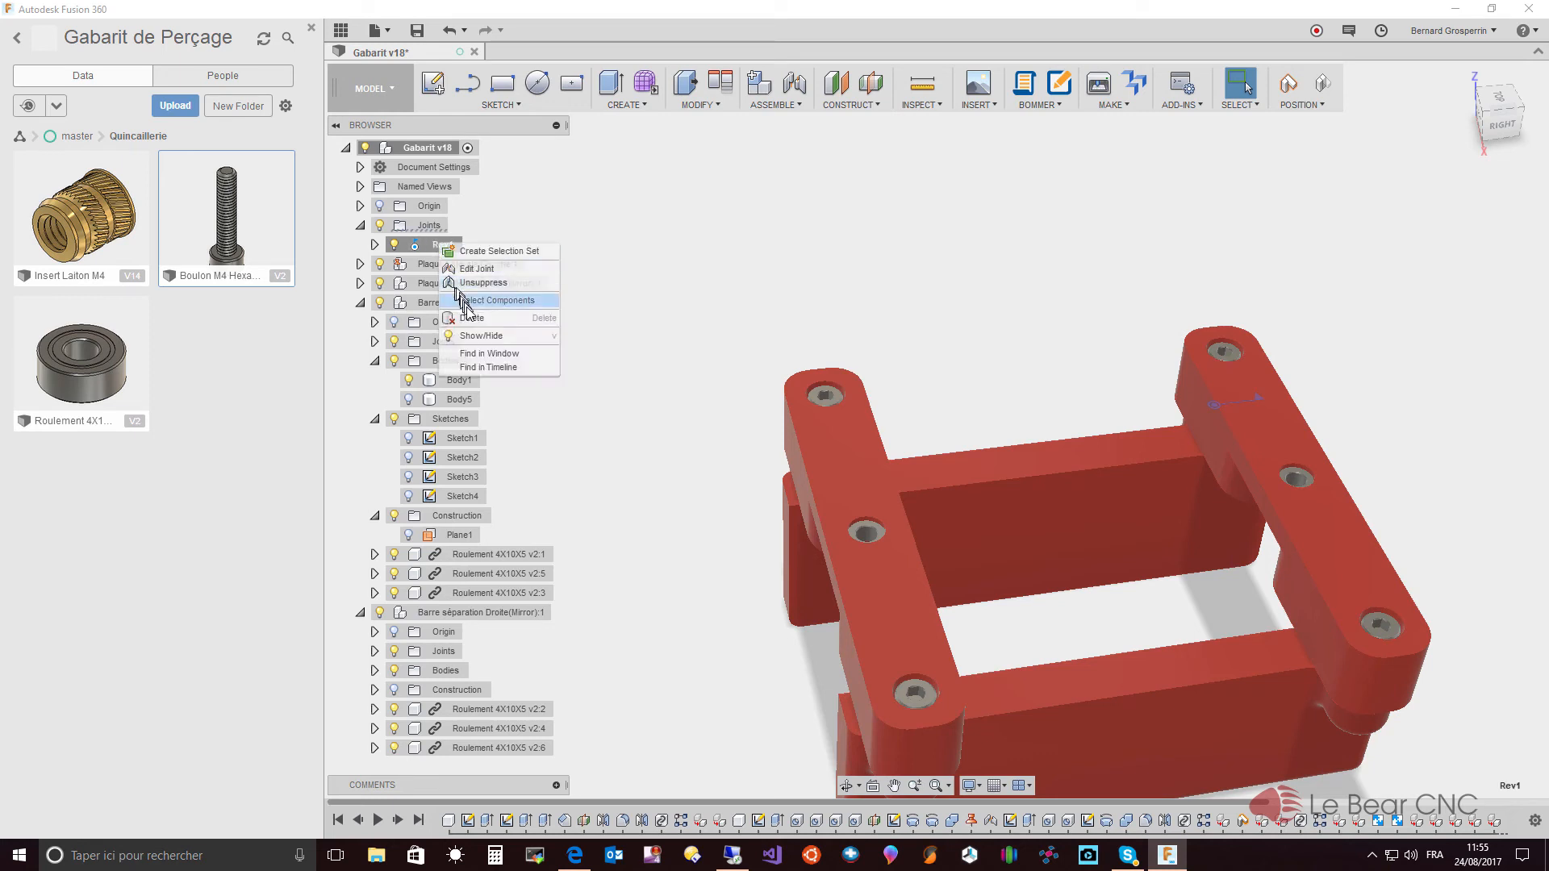
click(476, 321)
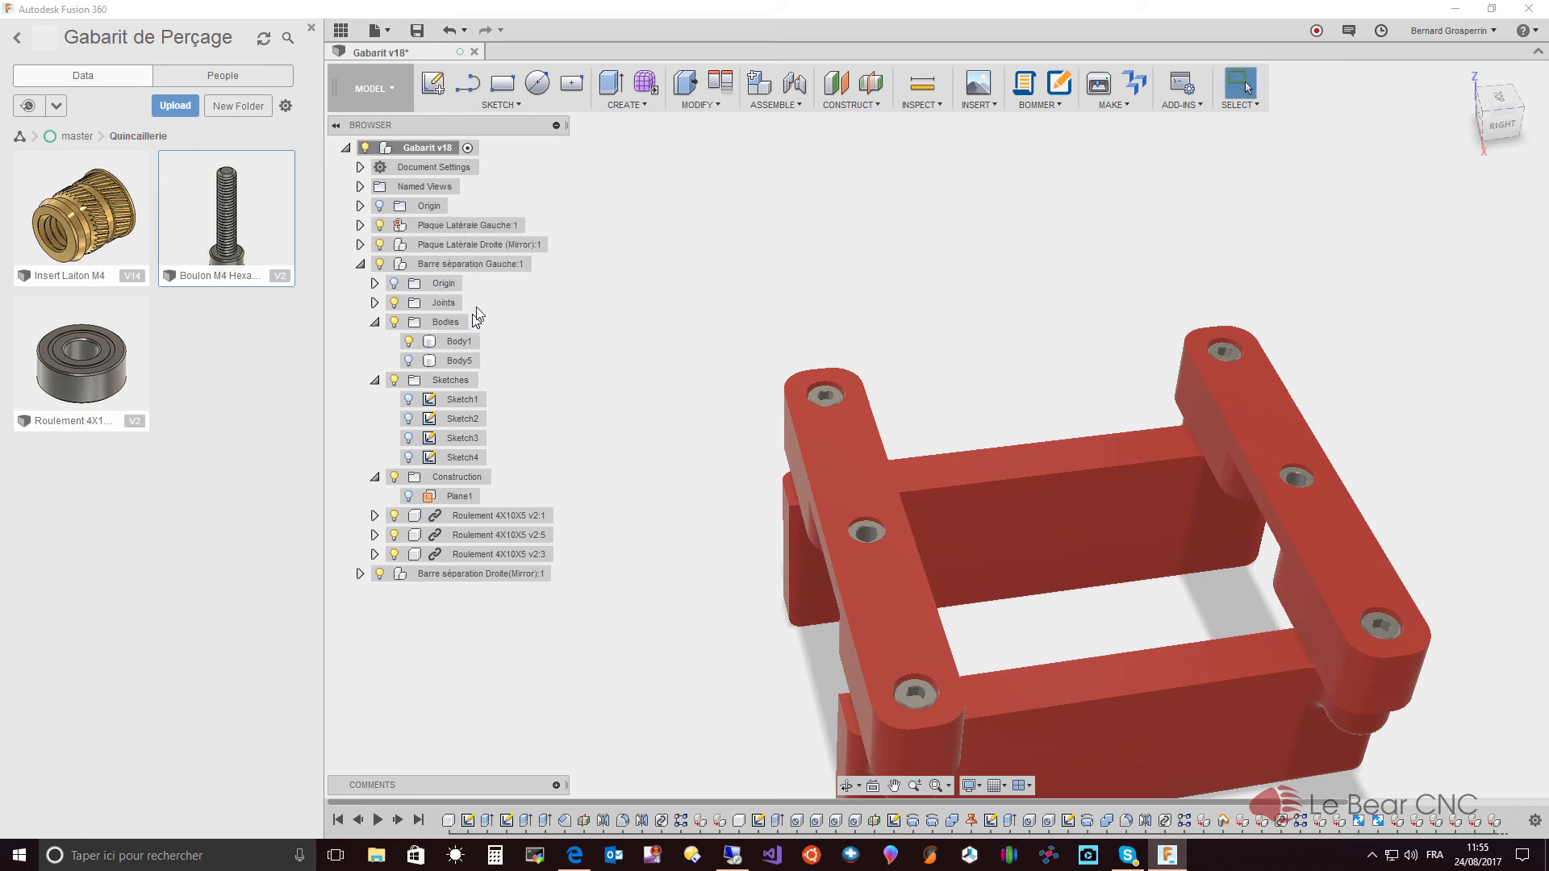
- Try moving Barre séparation Gauche freely in the assembly without the Rev1 joint, and undo the move
scroll(710, 311, down, 2)
scroll(714, 315, down, 2)
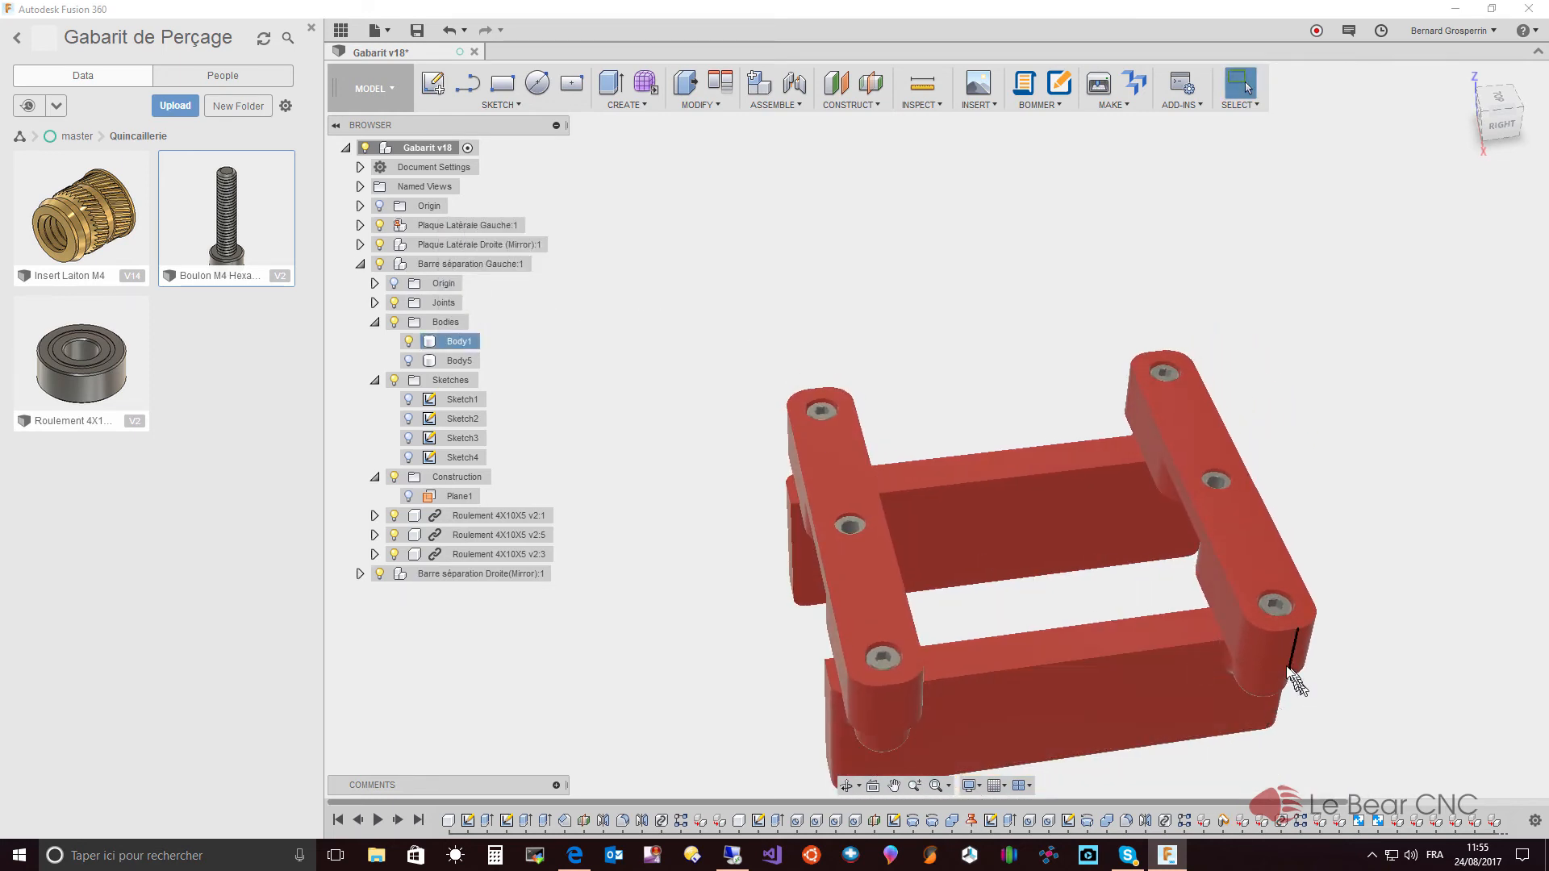
mouse_move(1279, 664)
mouse_down()
mouse_move(1352, 645)
mouse_move(1343, 623)
mouse_move(1243, 648)
mouse_move(1284, 648)
mouse_up()
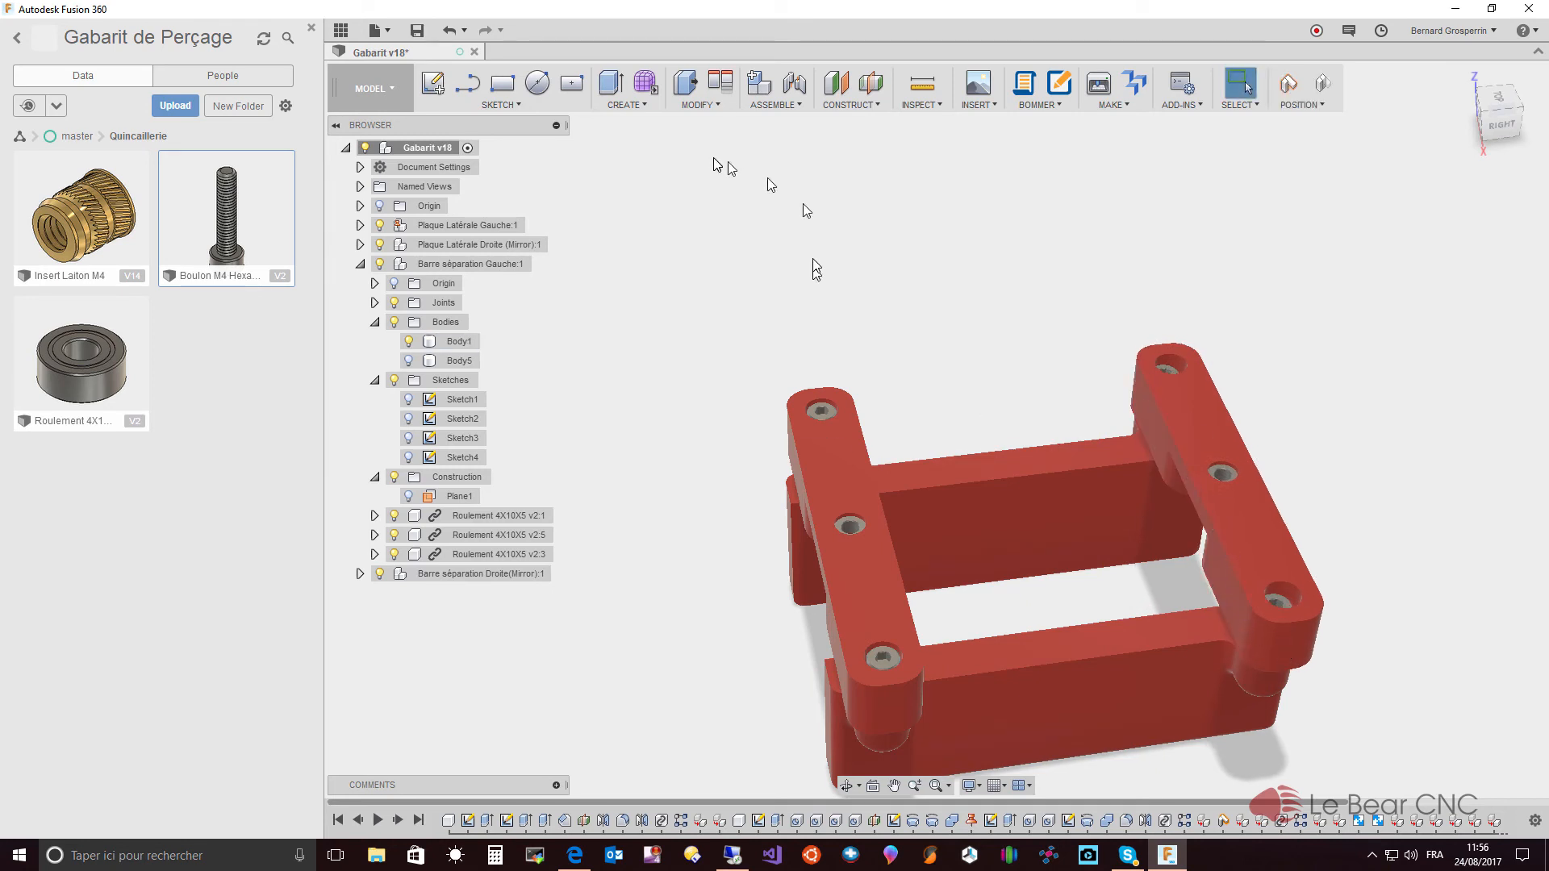
click(449, 32)
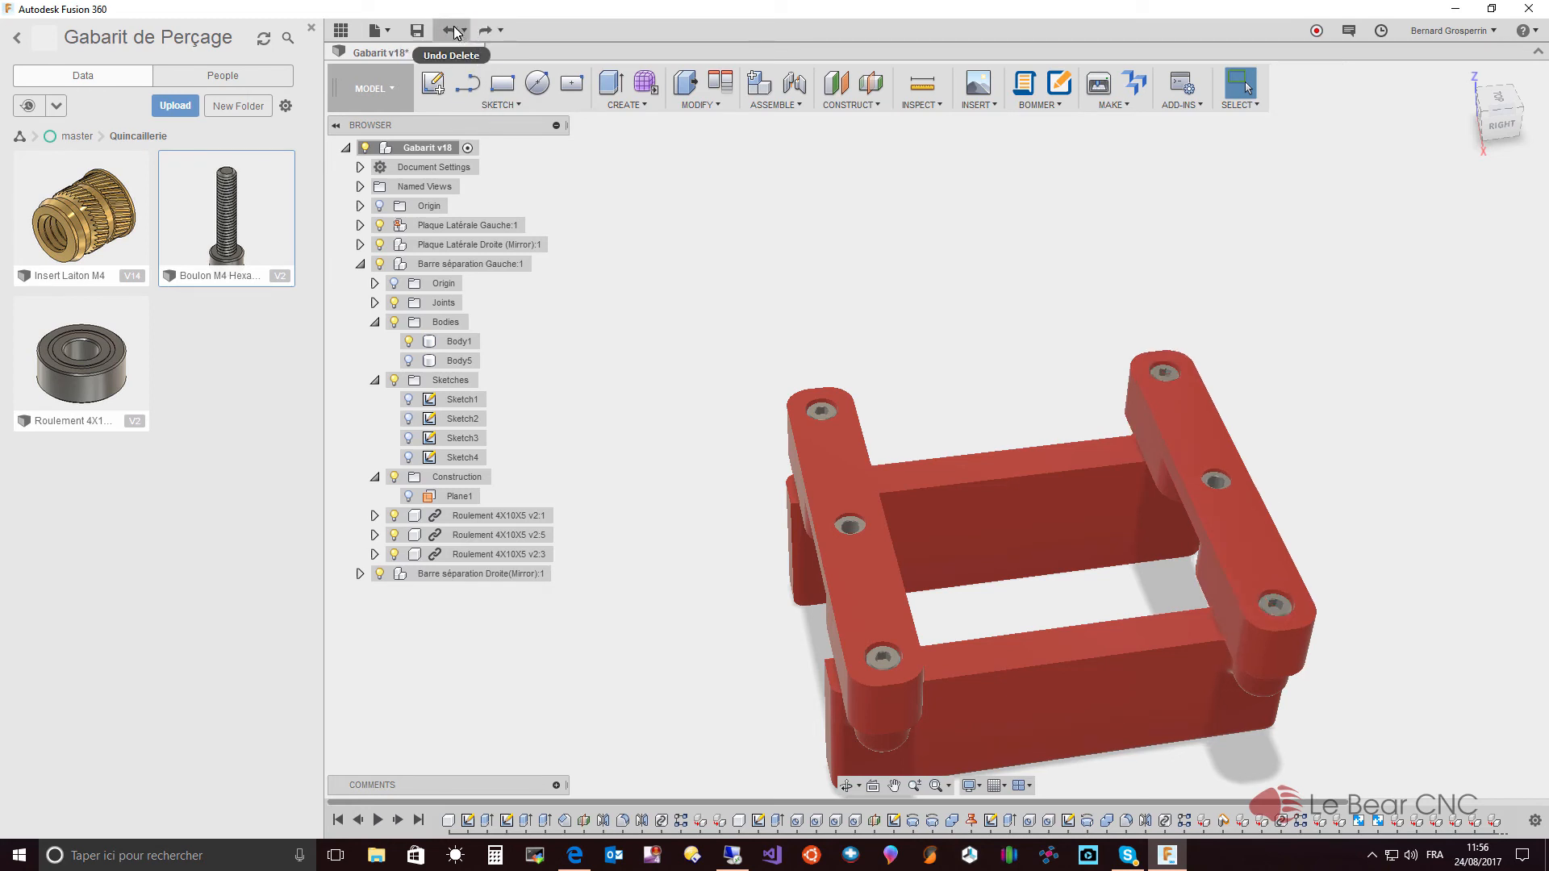
- Test-move Plaque Latérale Droite (Mirror) together with its bolts in the assembly and undo the move
shift+middle_drag(772, 223, 648, 266)
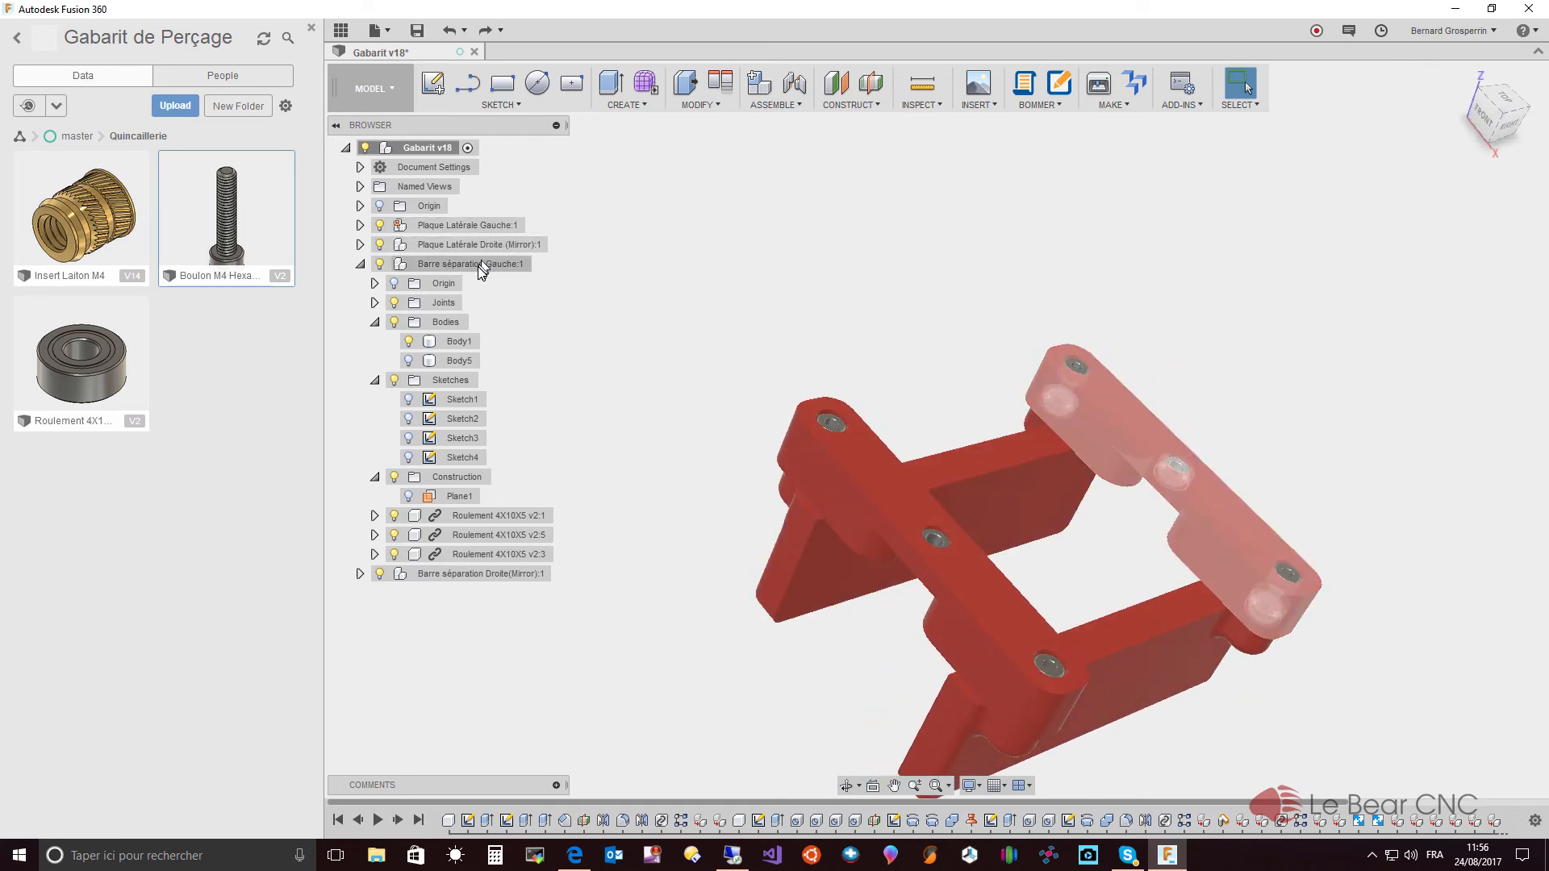
click(468, 228)
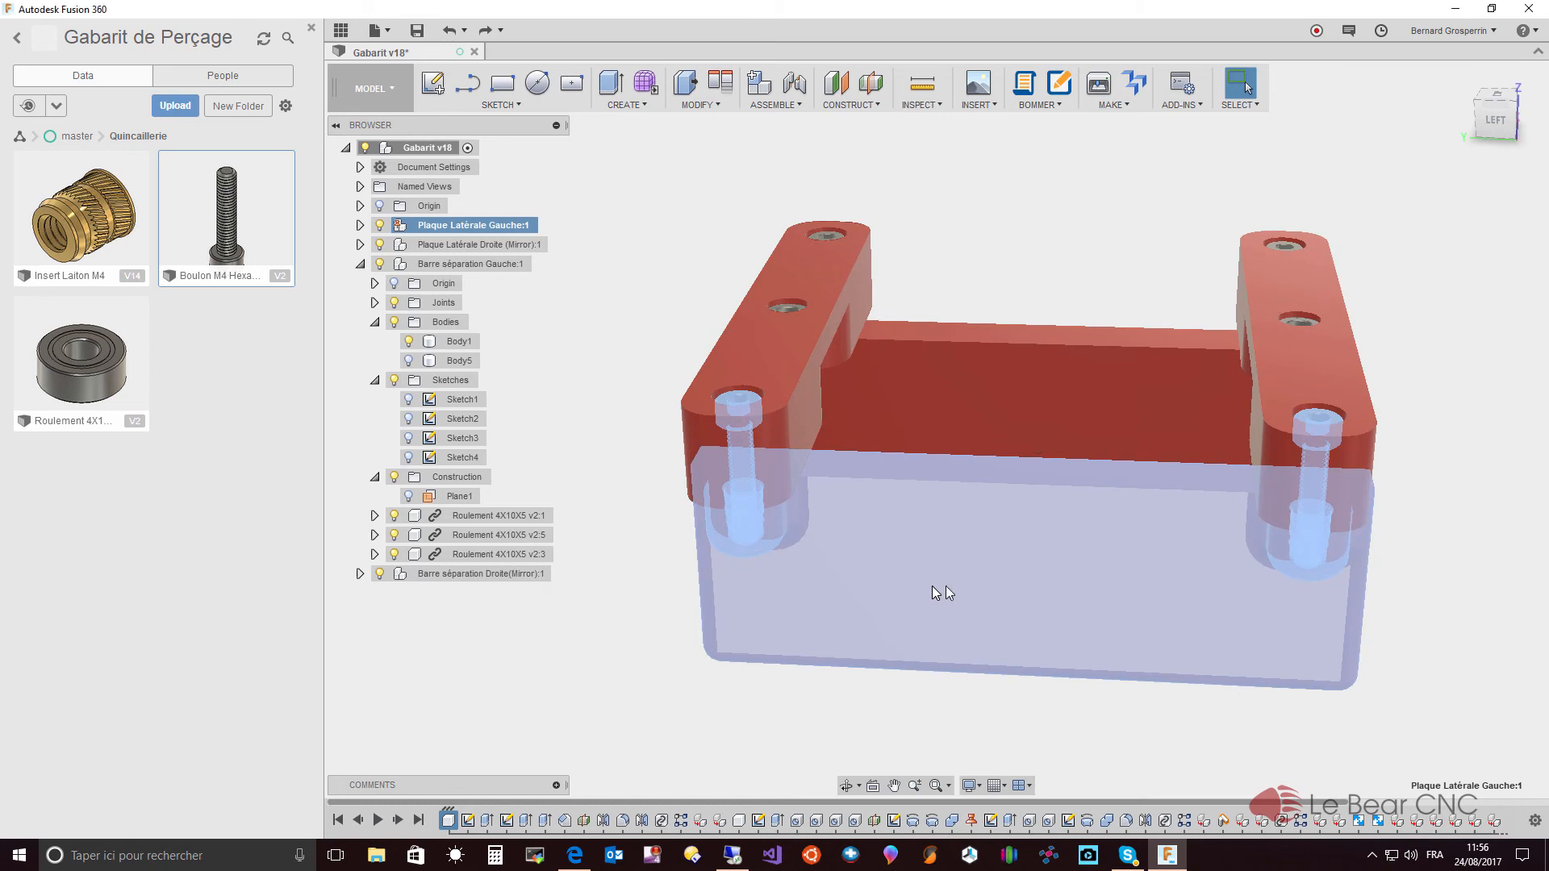
key(Escape)
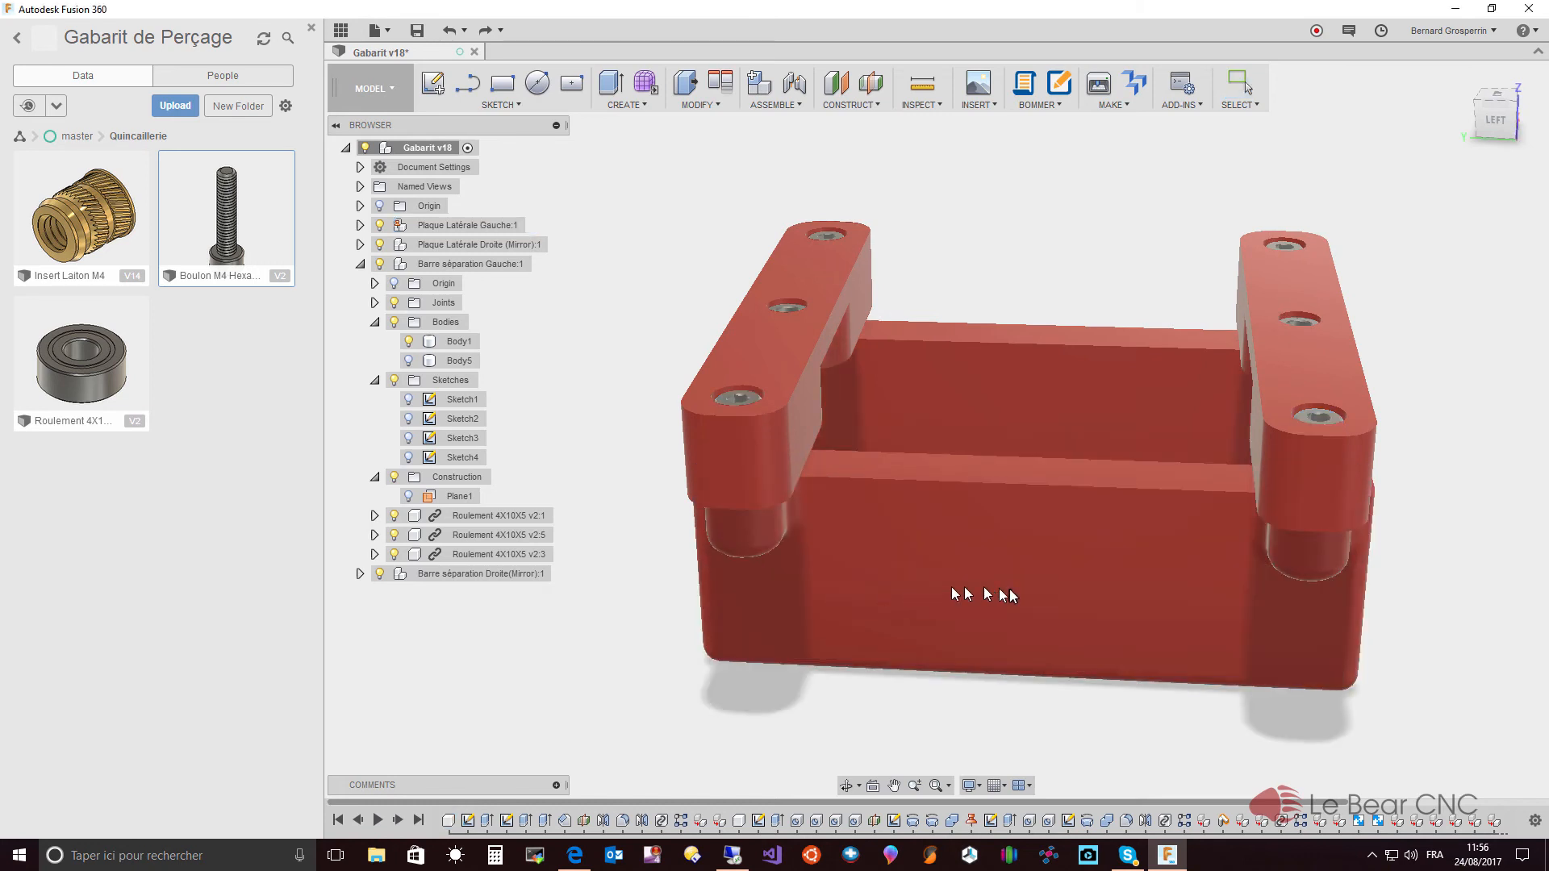
mouse_move(1015, 381)
mouse_down()
mouse_move(1067, 388)
mouse_move(1005, 381)
mouse_up()
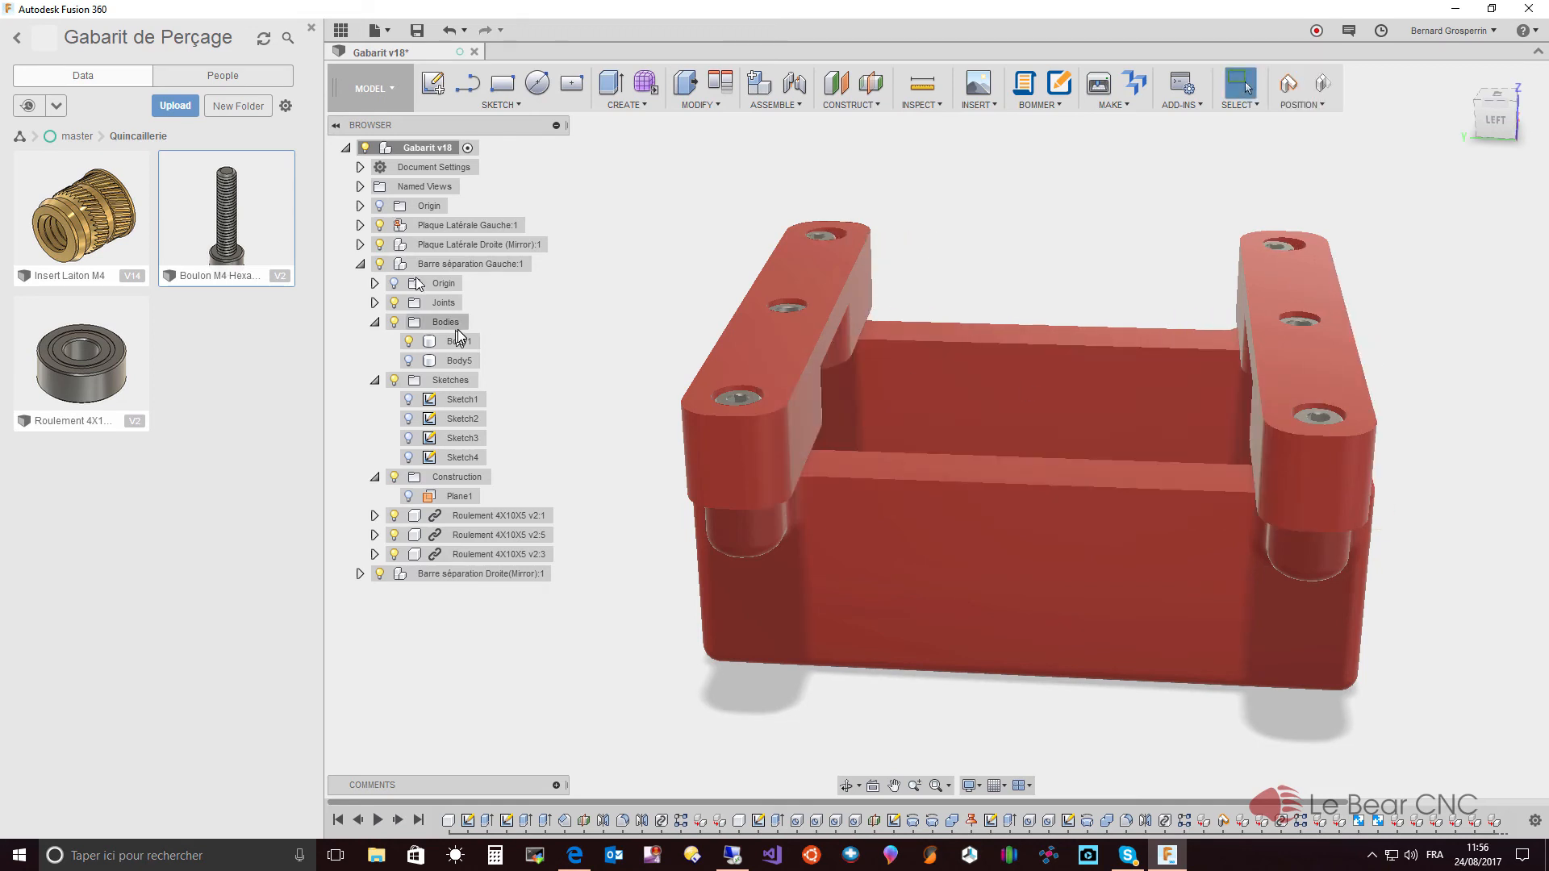
click(449, 32)
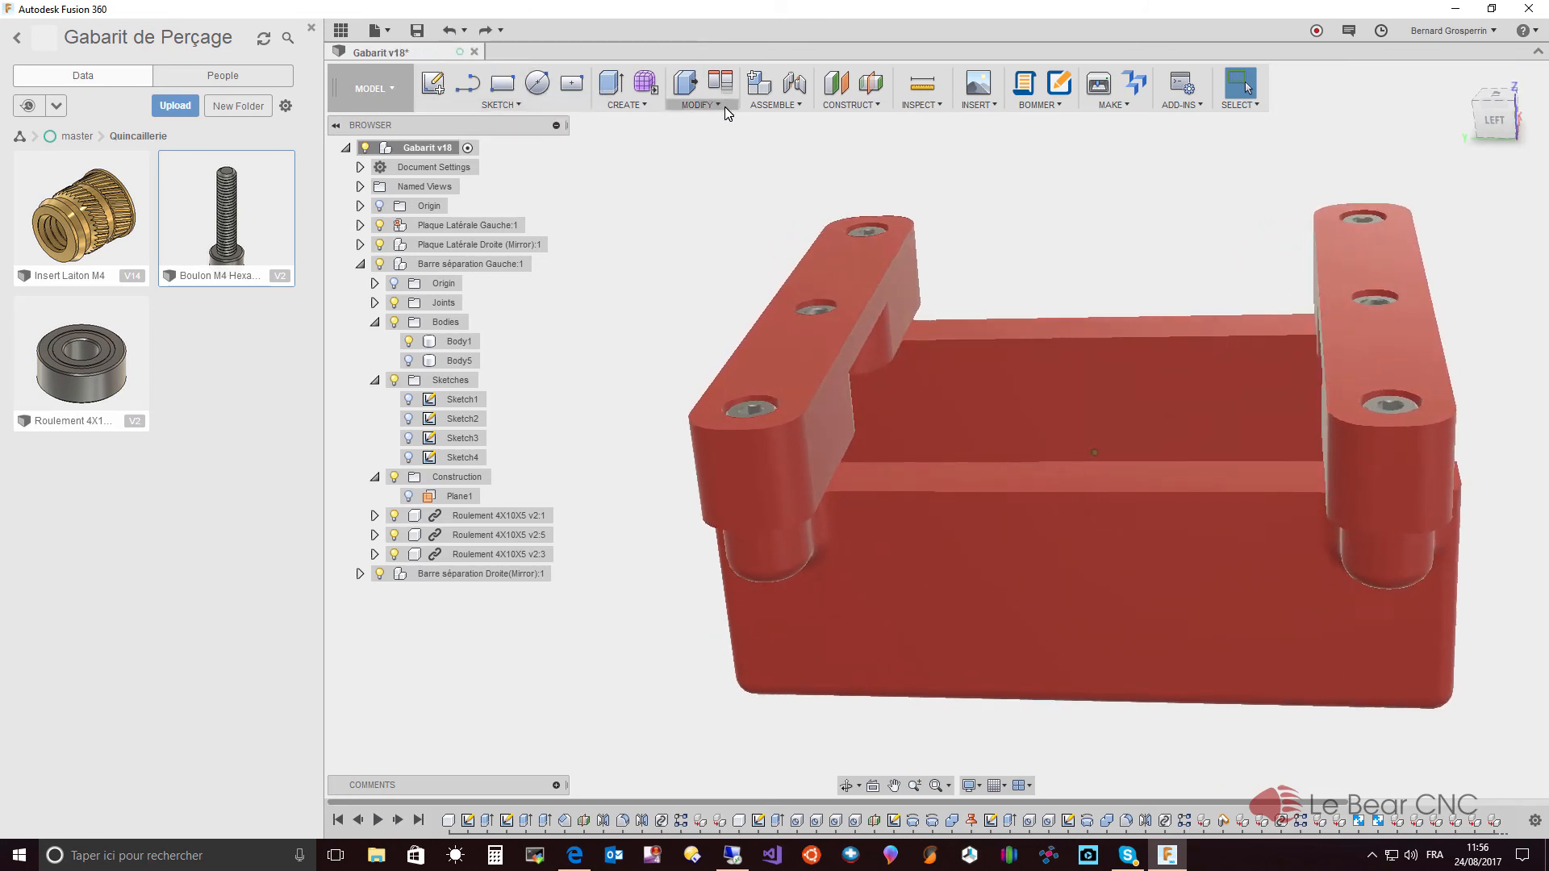
click(777, 105)
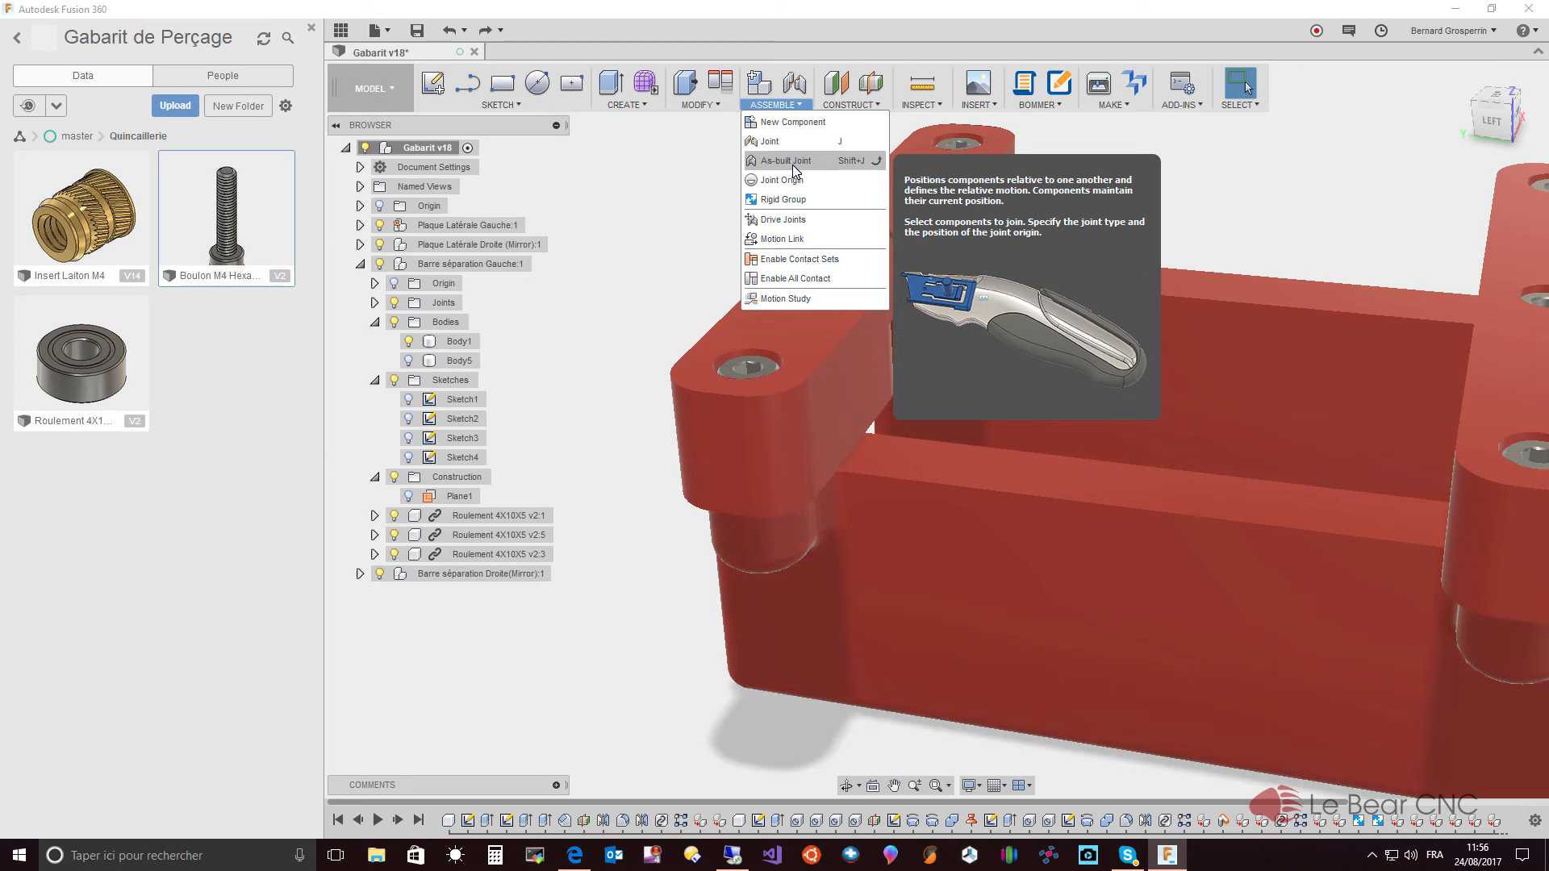
click(794, 165)
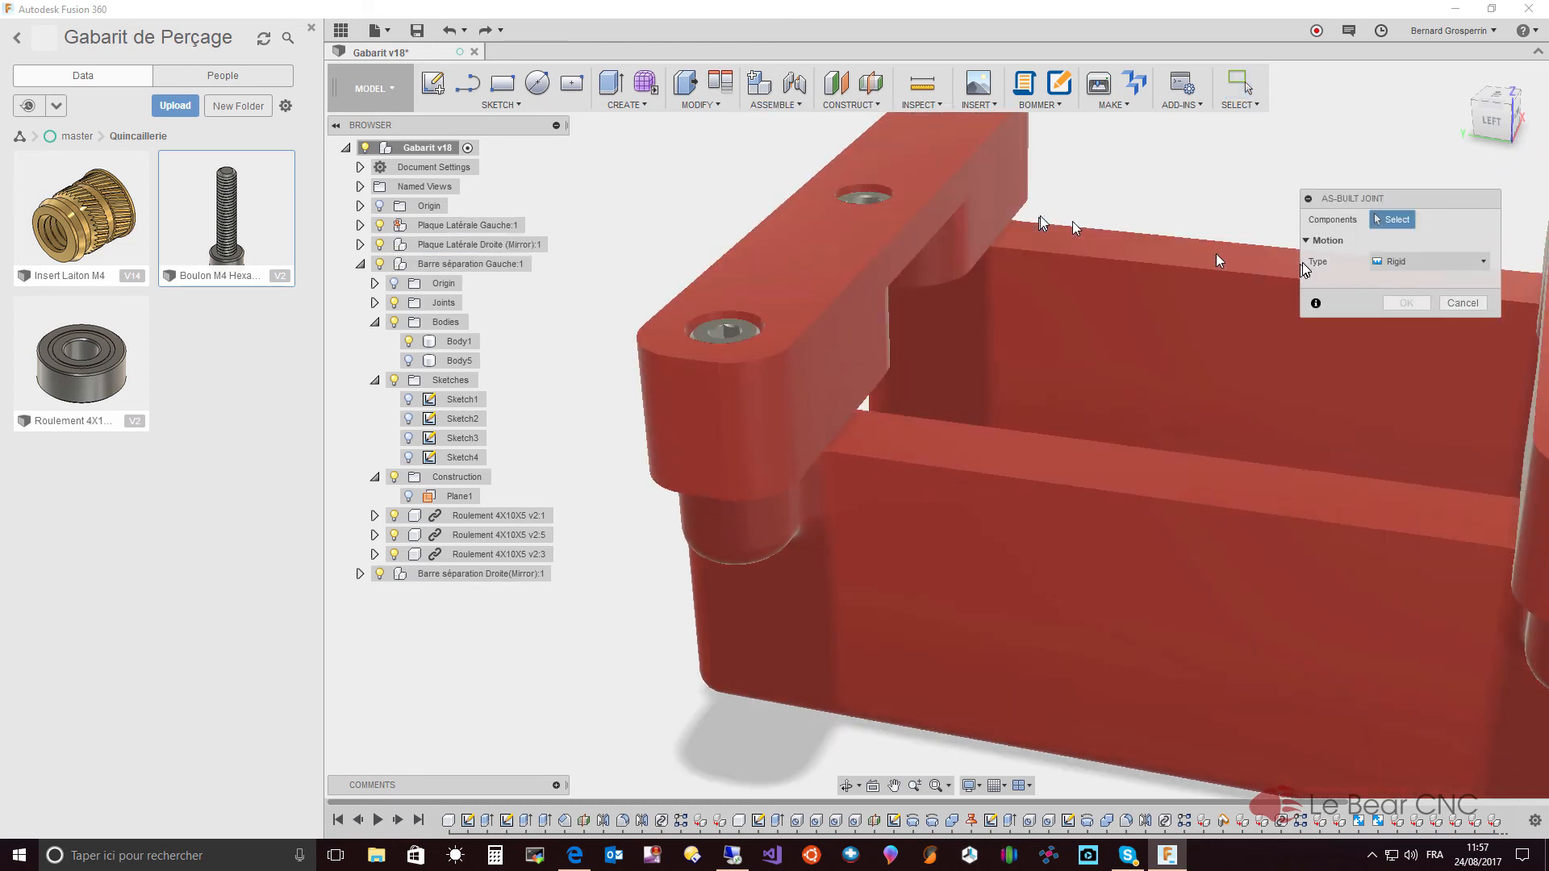
click(1490, 264)
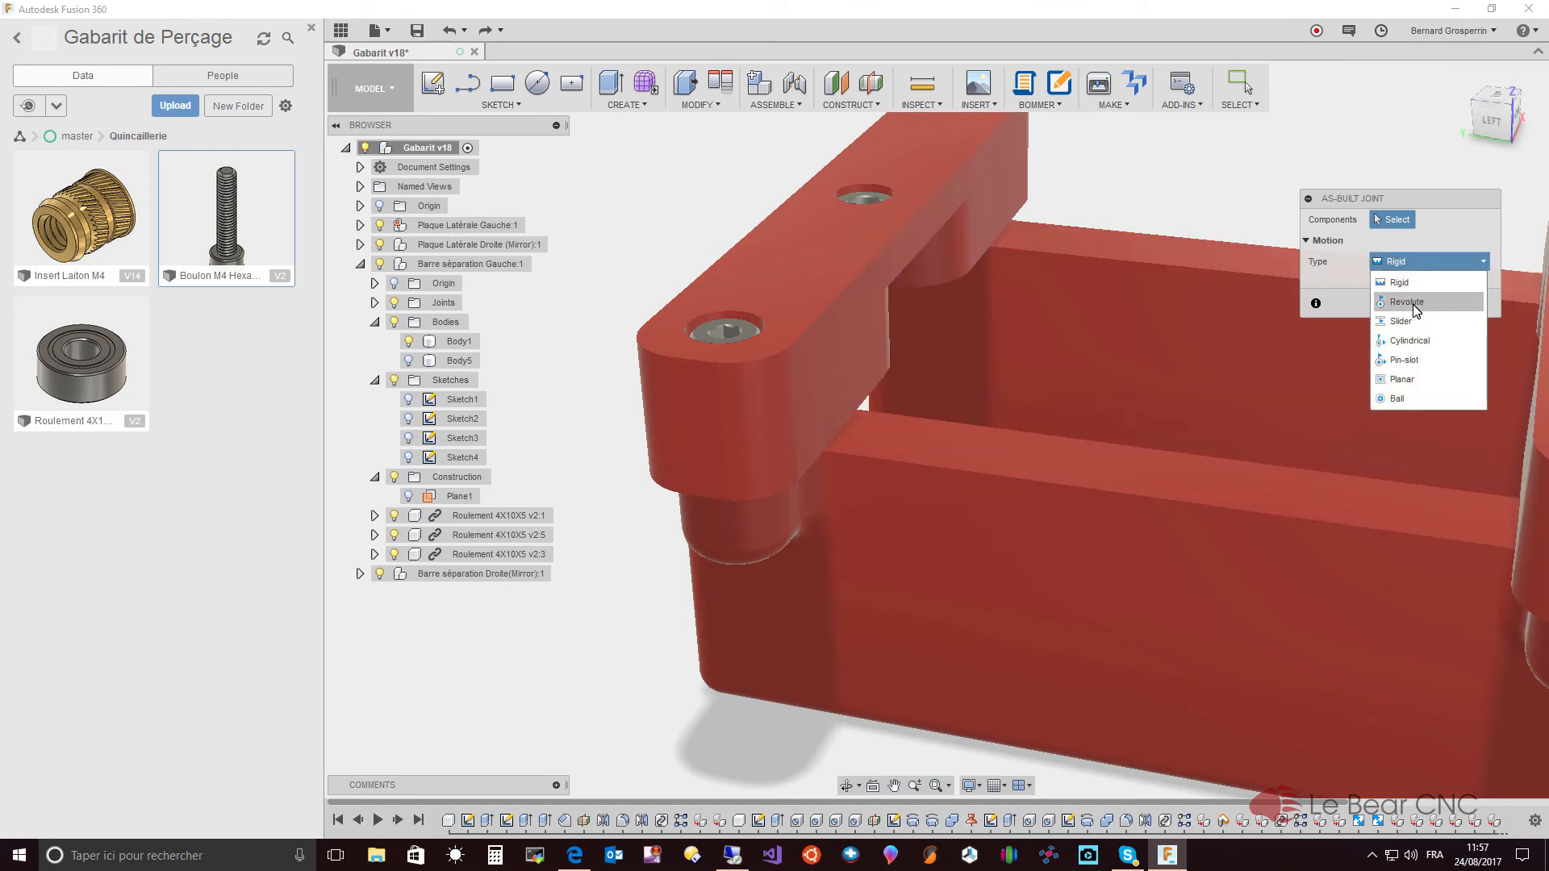
click(1414, 304)
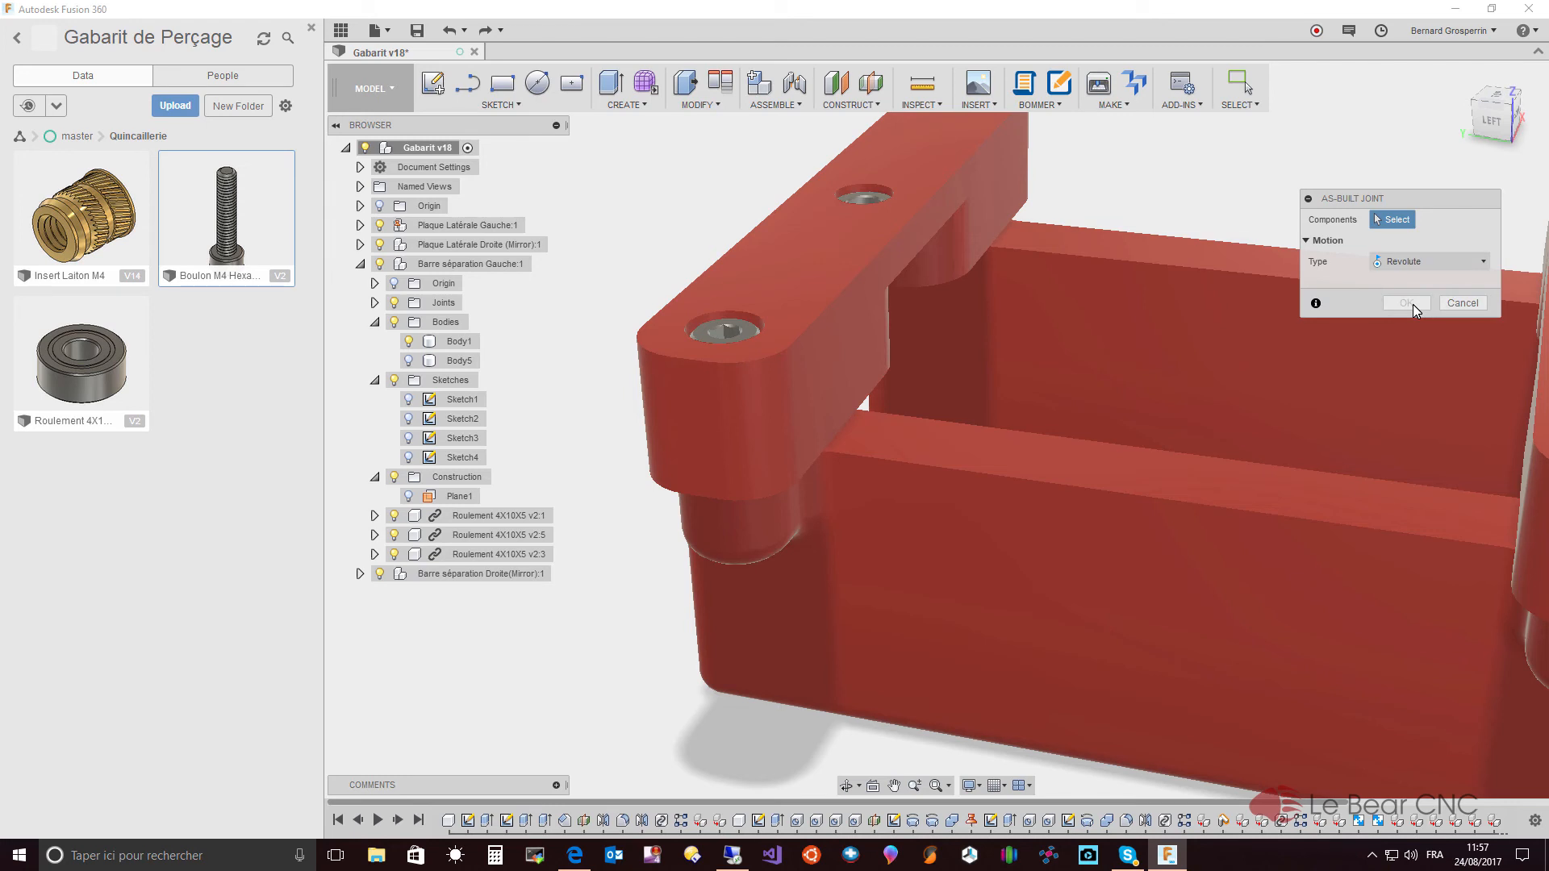
shift+middle_drag(1411, 303, 880, 283)
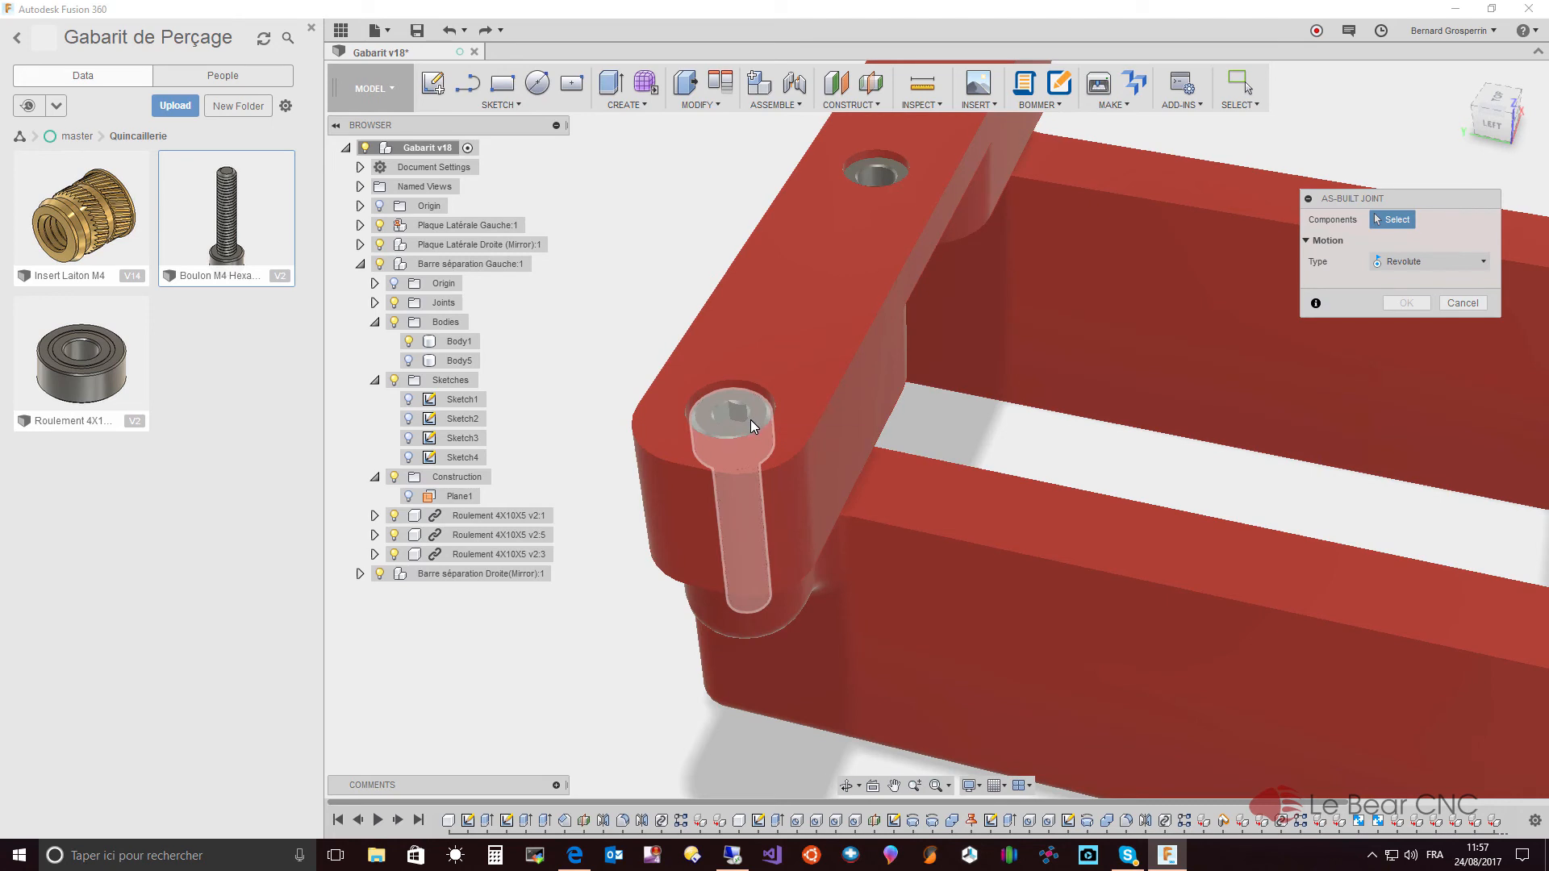
click(749, 419)
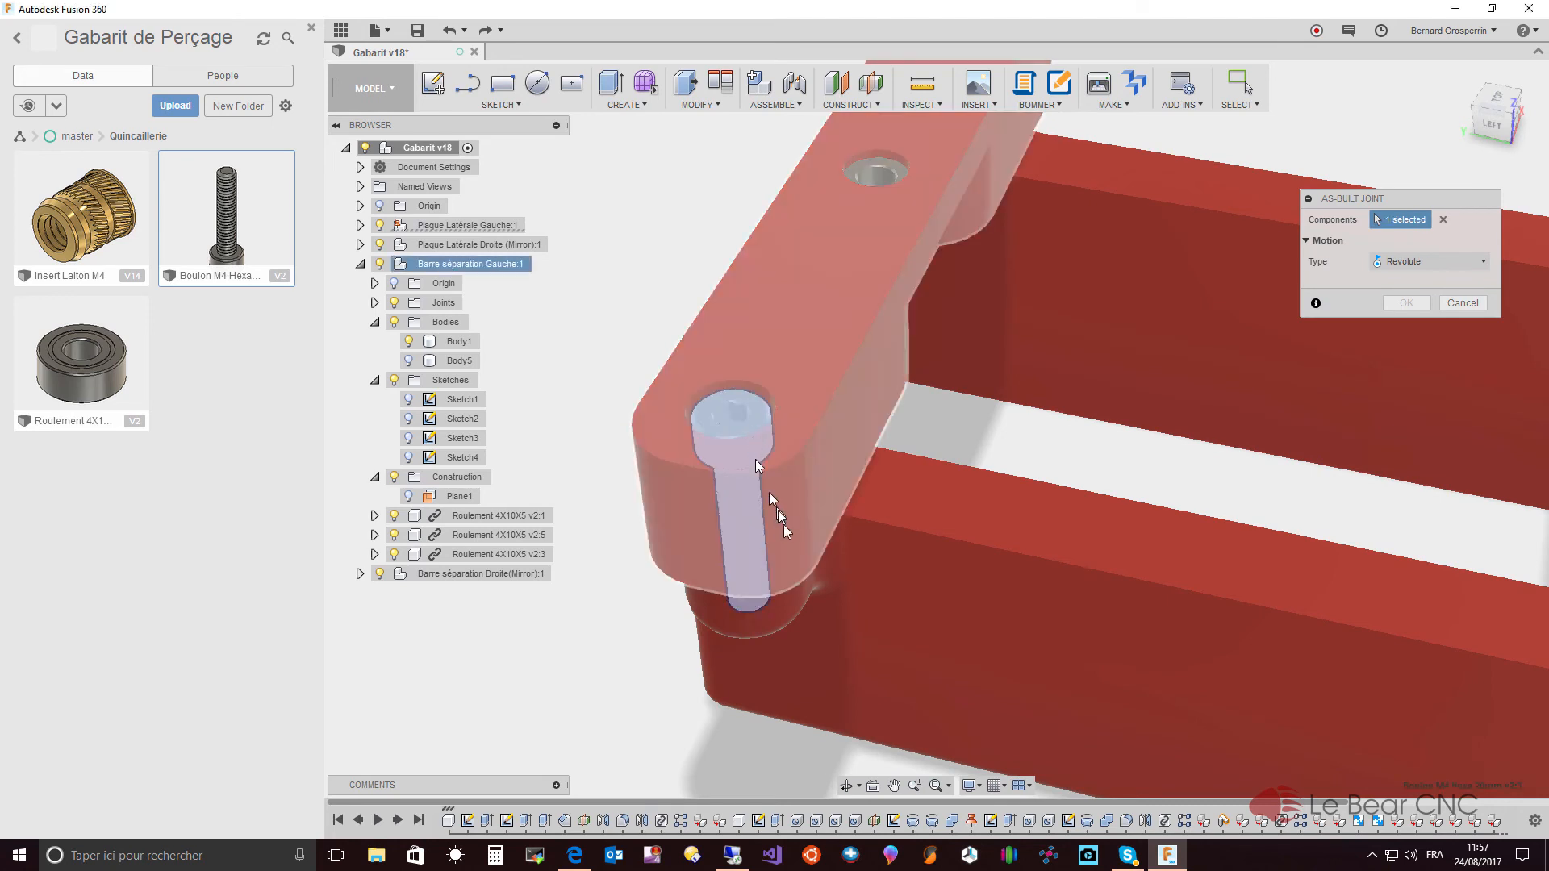
shift+middle_drag(796, 559, 796, 544)
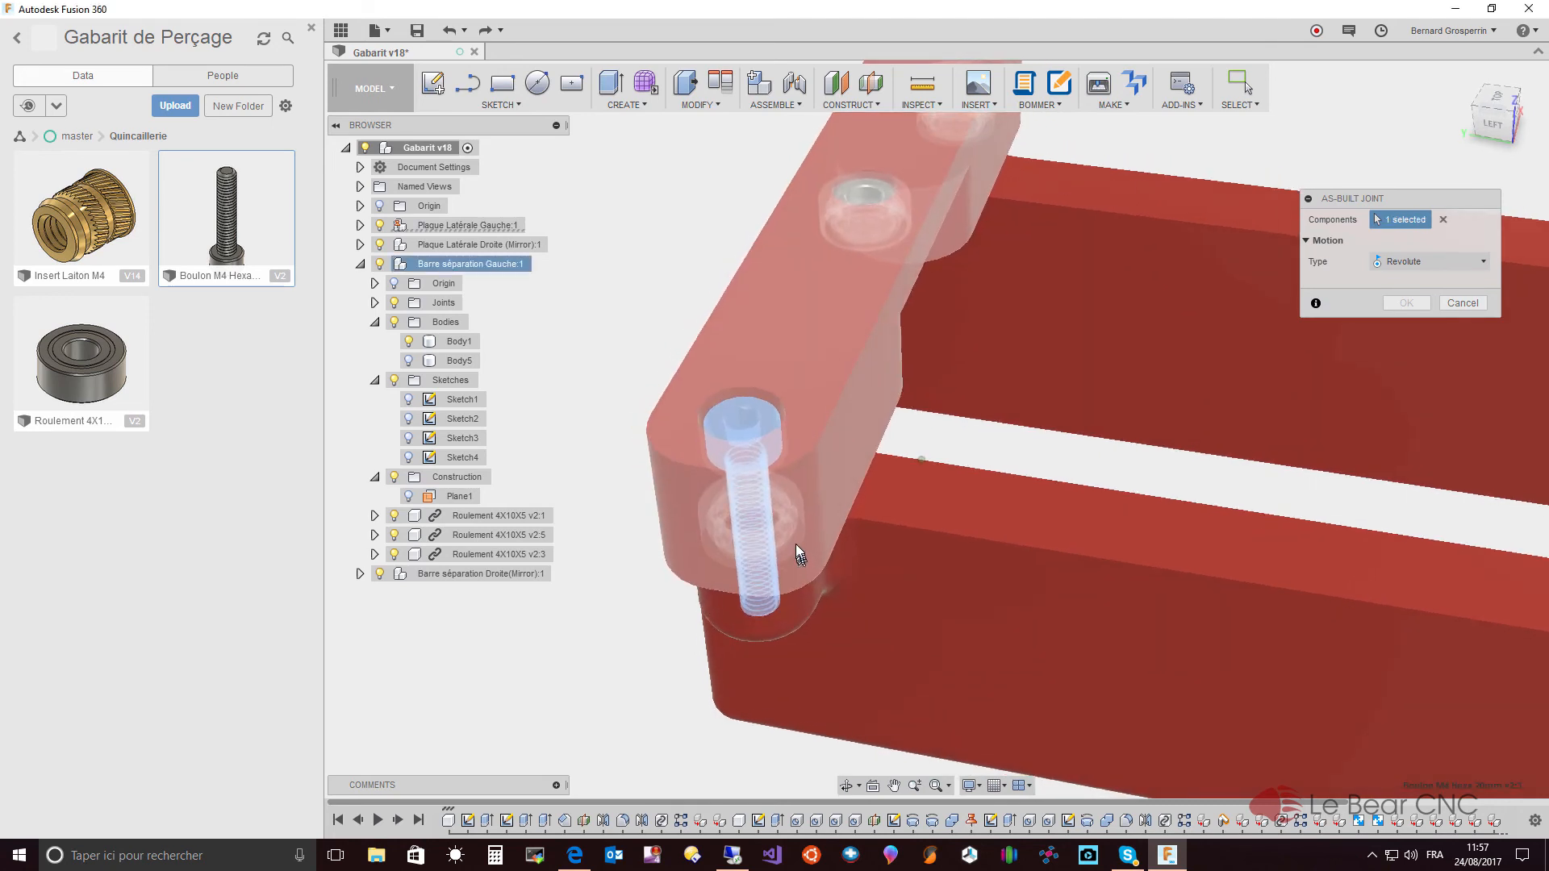
click(796, 535)
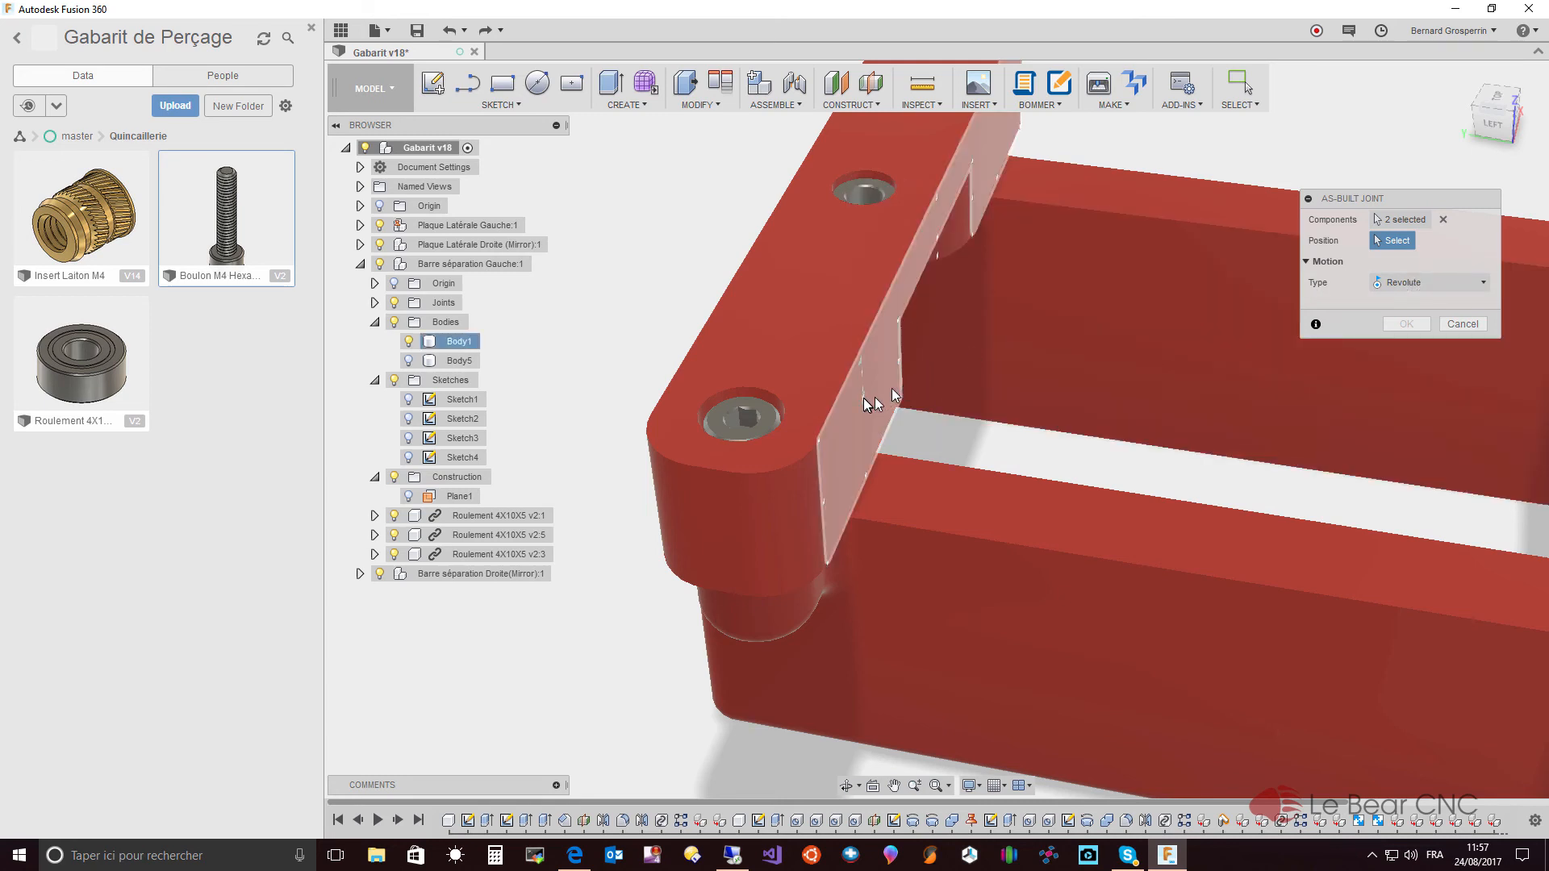
shift+middle_drag(808, 406, 703, 448)
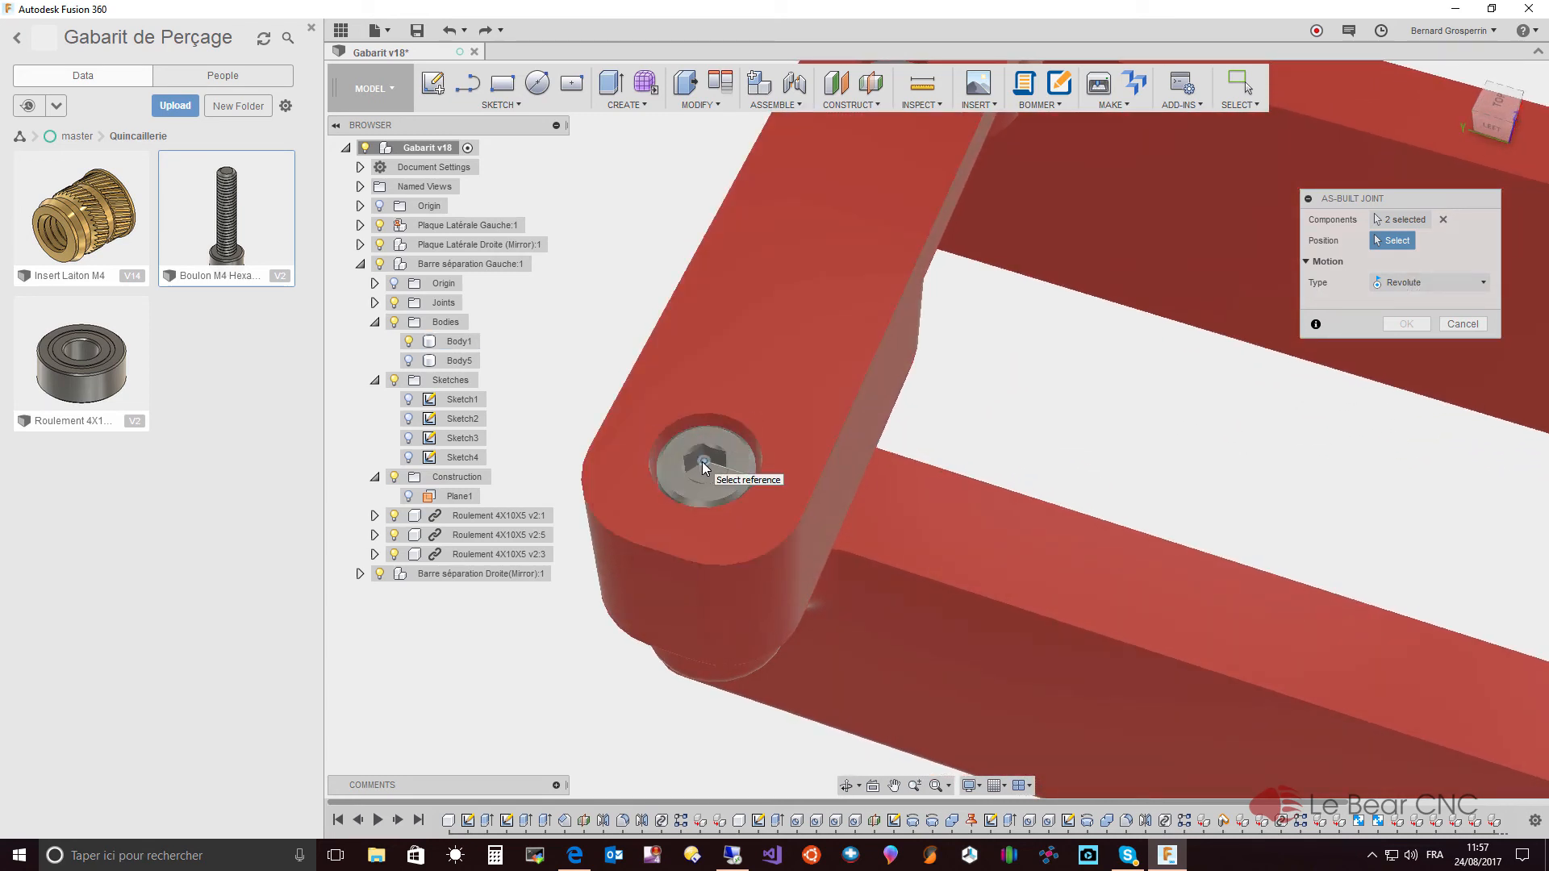
click(704, 466)
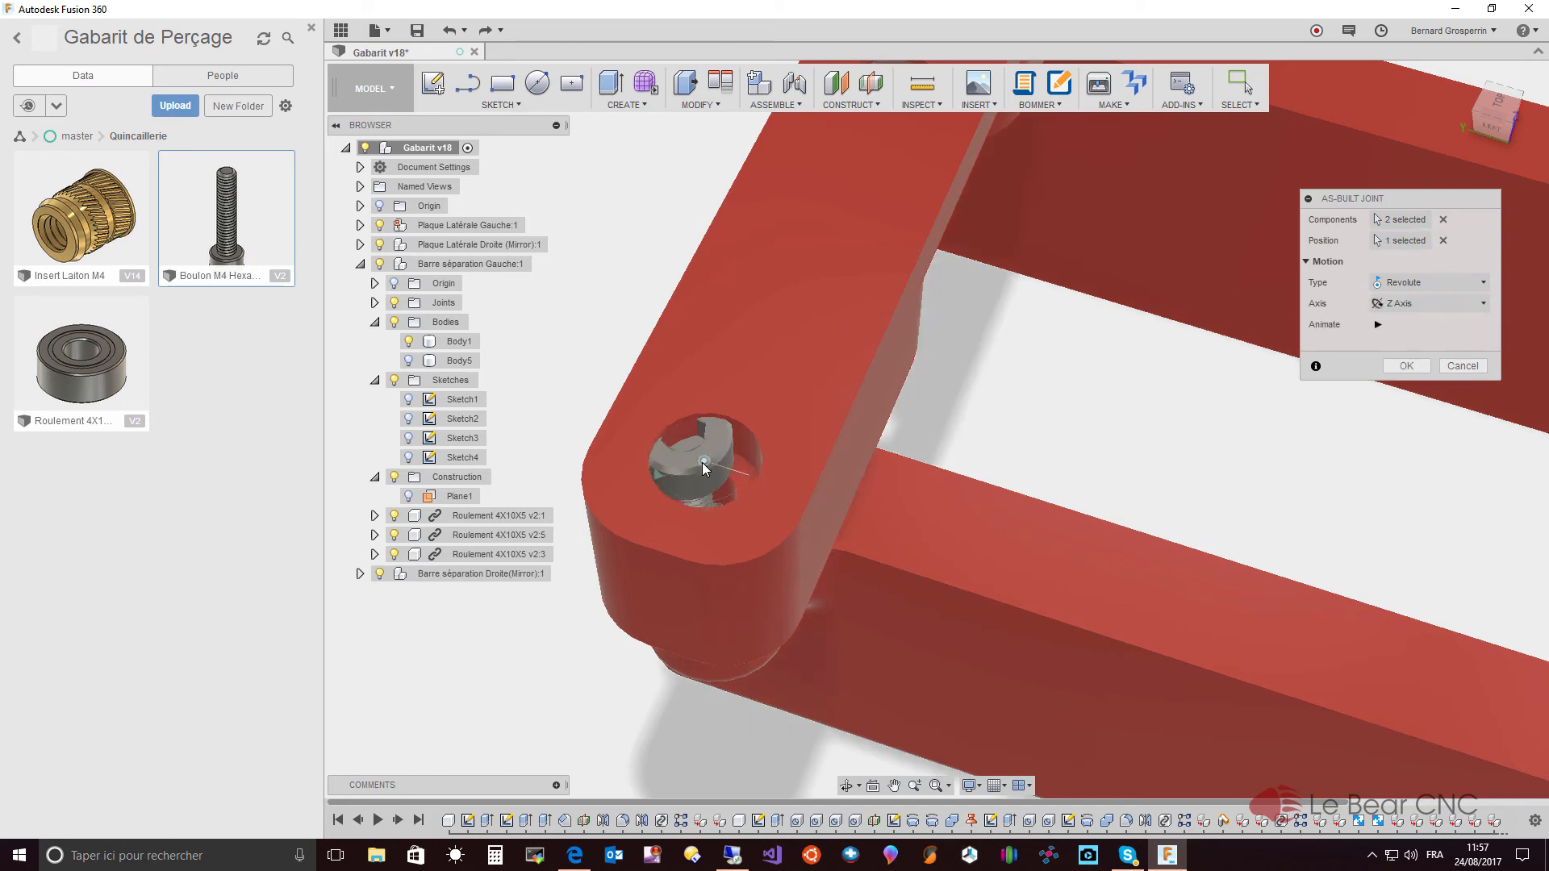
click(1470, 367)
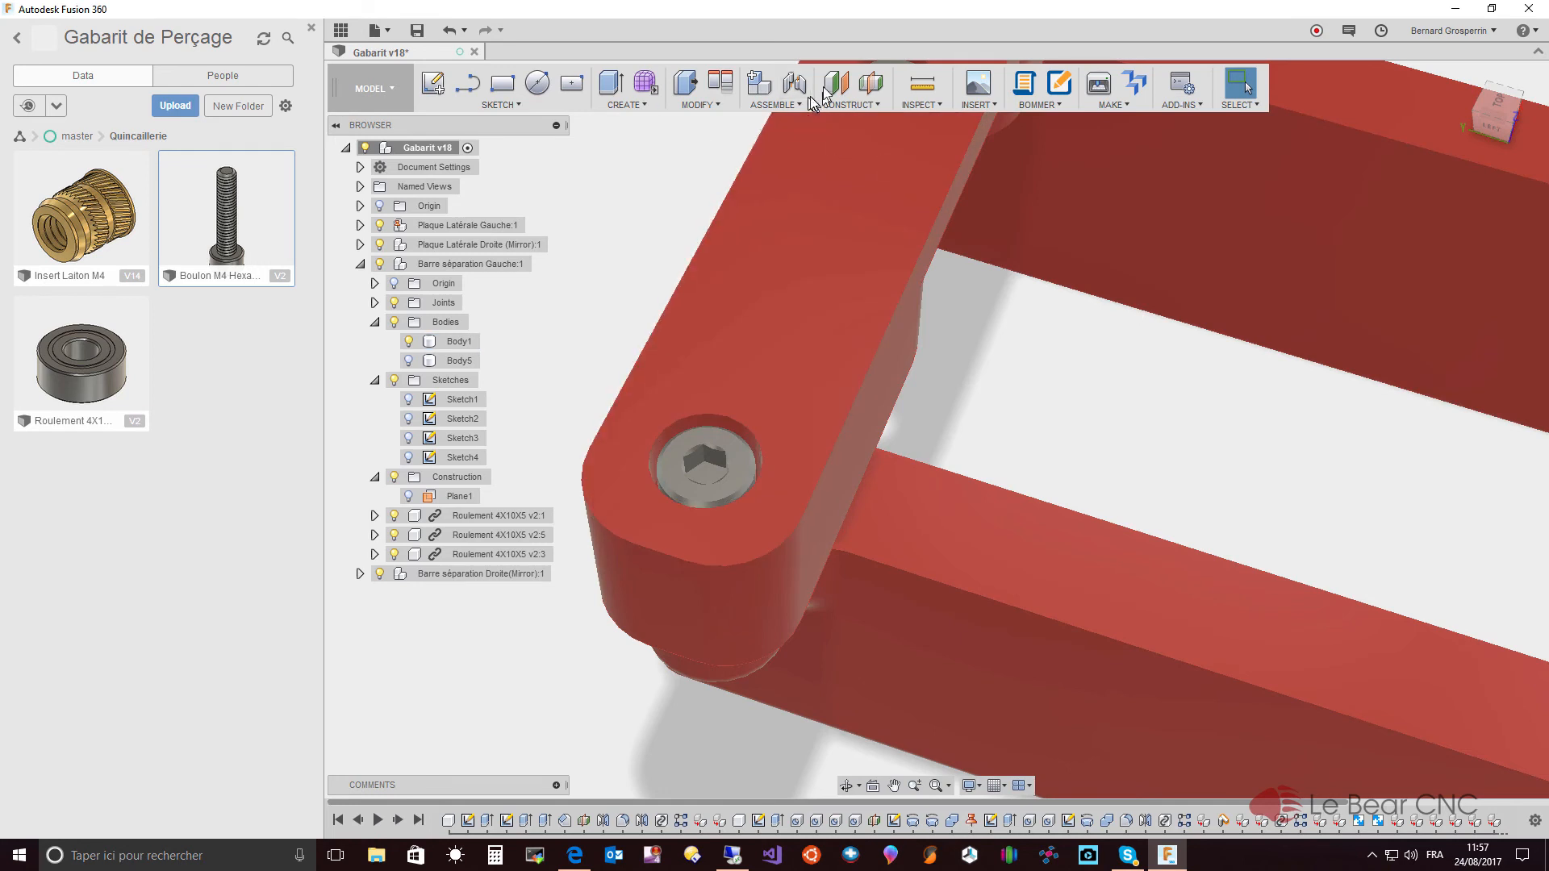
- Create a revolute as-built joint between Plaque Latérale Gauche's bolt and Barre séparation Gauche, centred on the bolt head and rotating about the Z axis
click(850, 104)
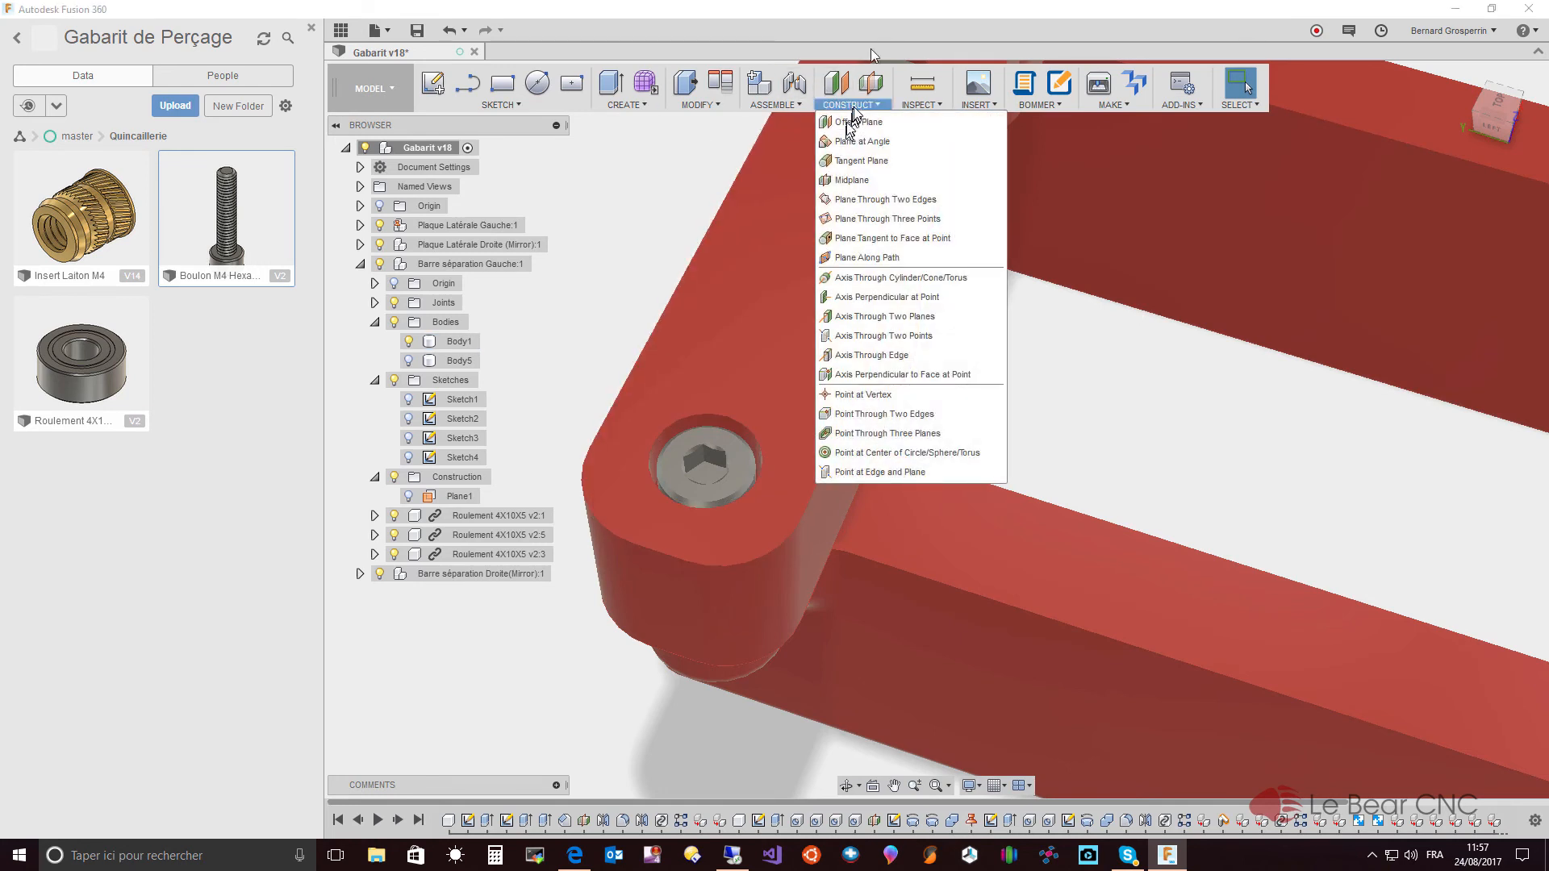
click(773, 104)
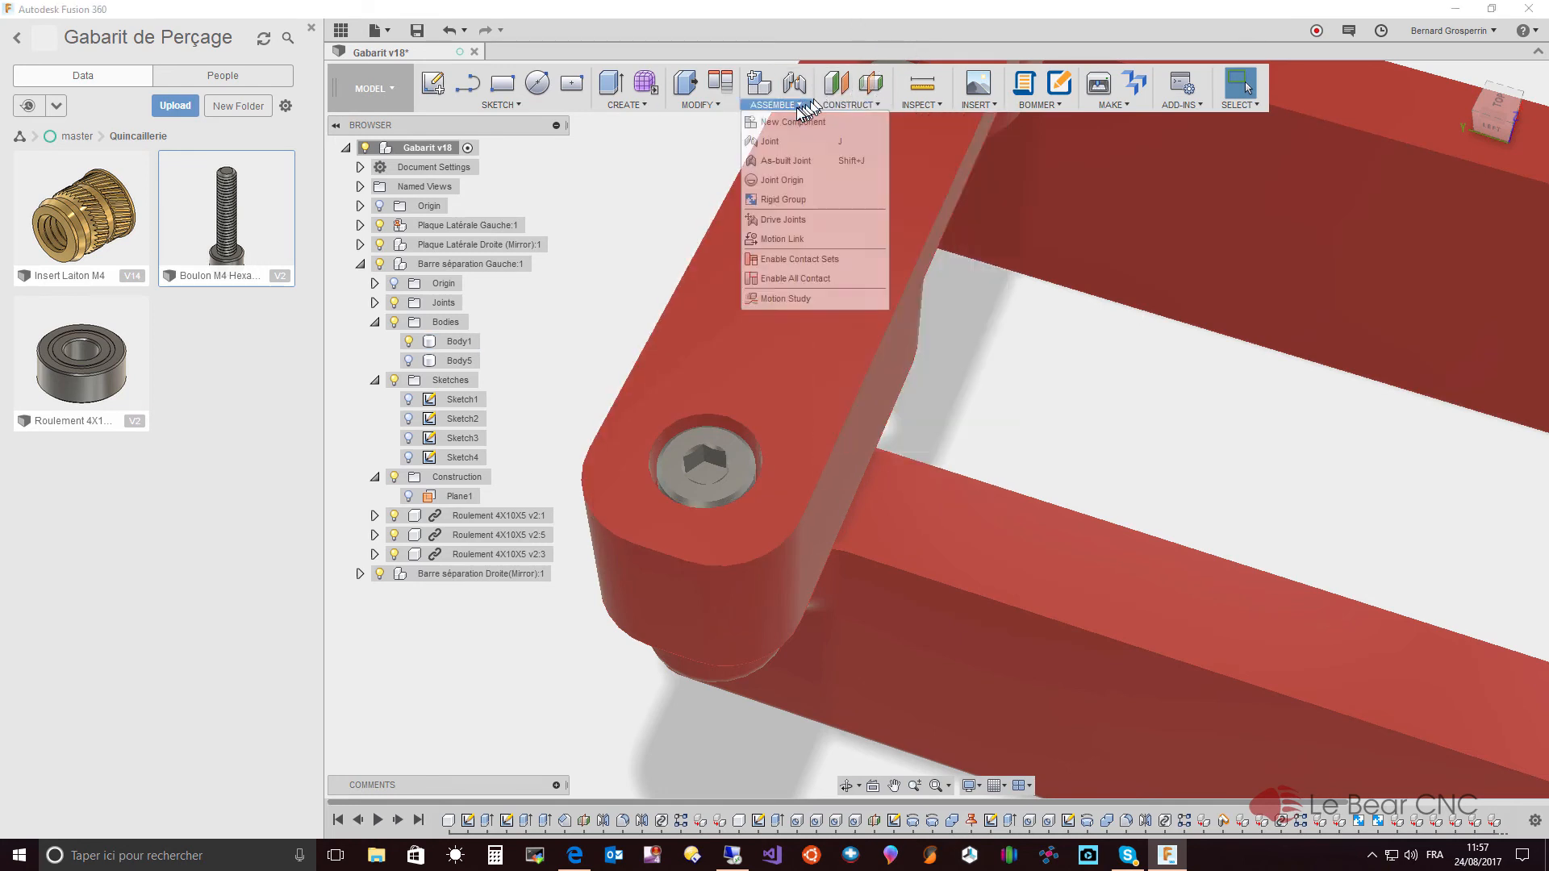
click(803, 165)
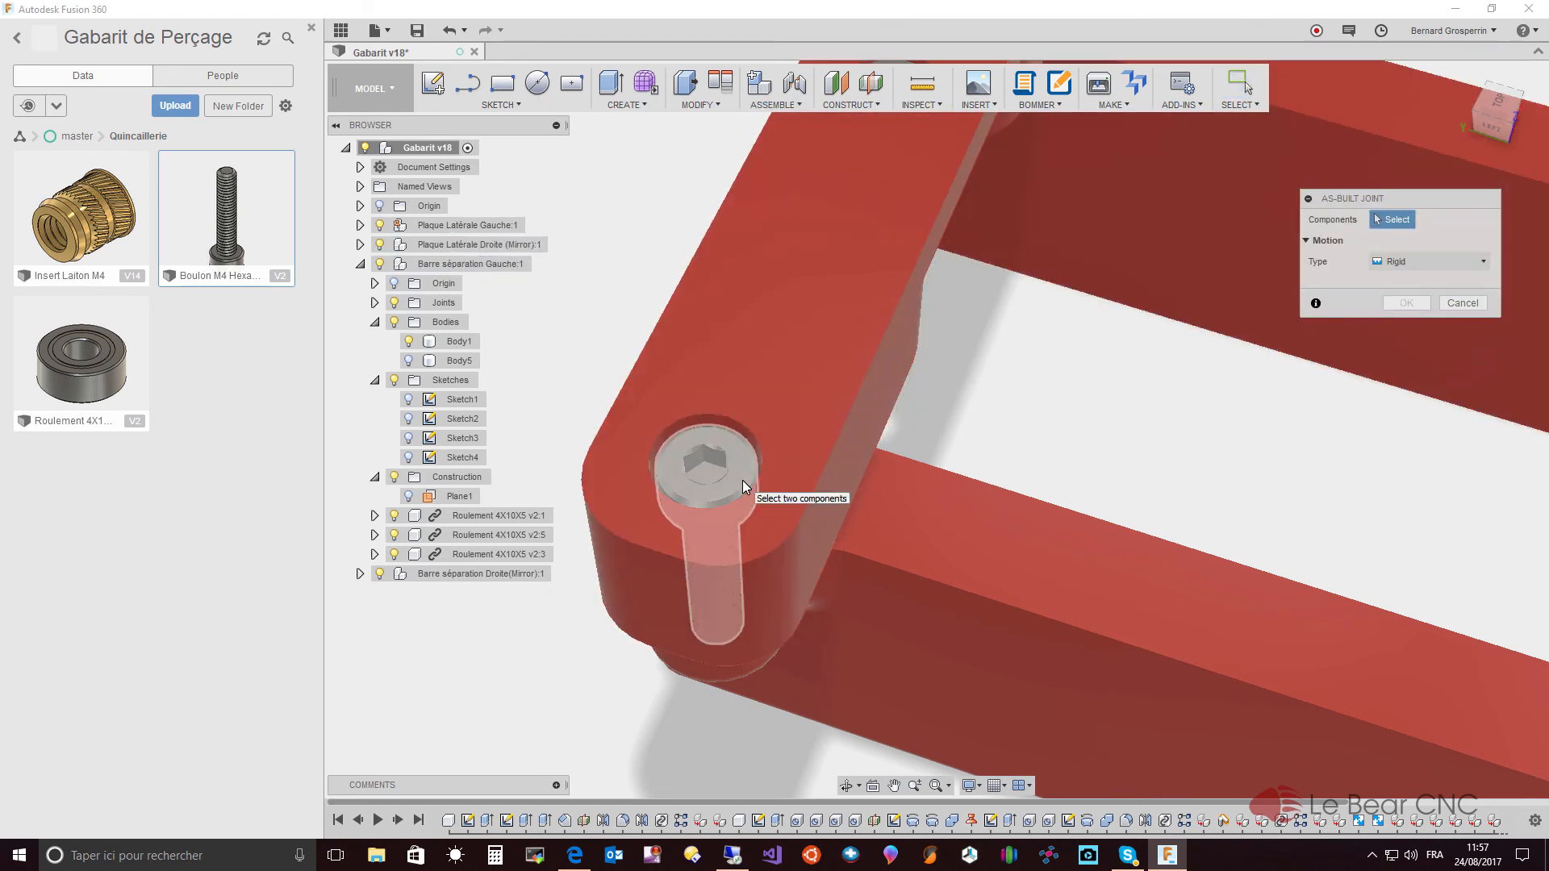
click(743, 483)
mouse_move(773, 536)
shift+middle_down()
mouse_move(782, 569)
mouse_move(793, 532)
shift+middle_up()
click(792, 531)
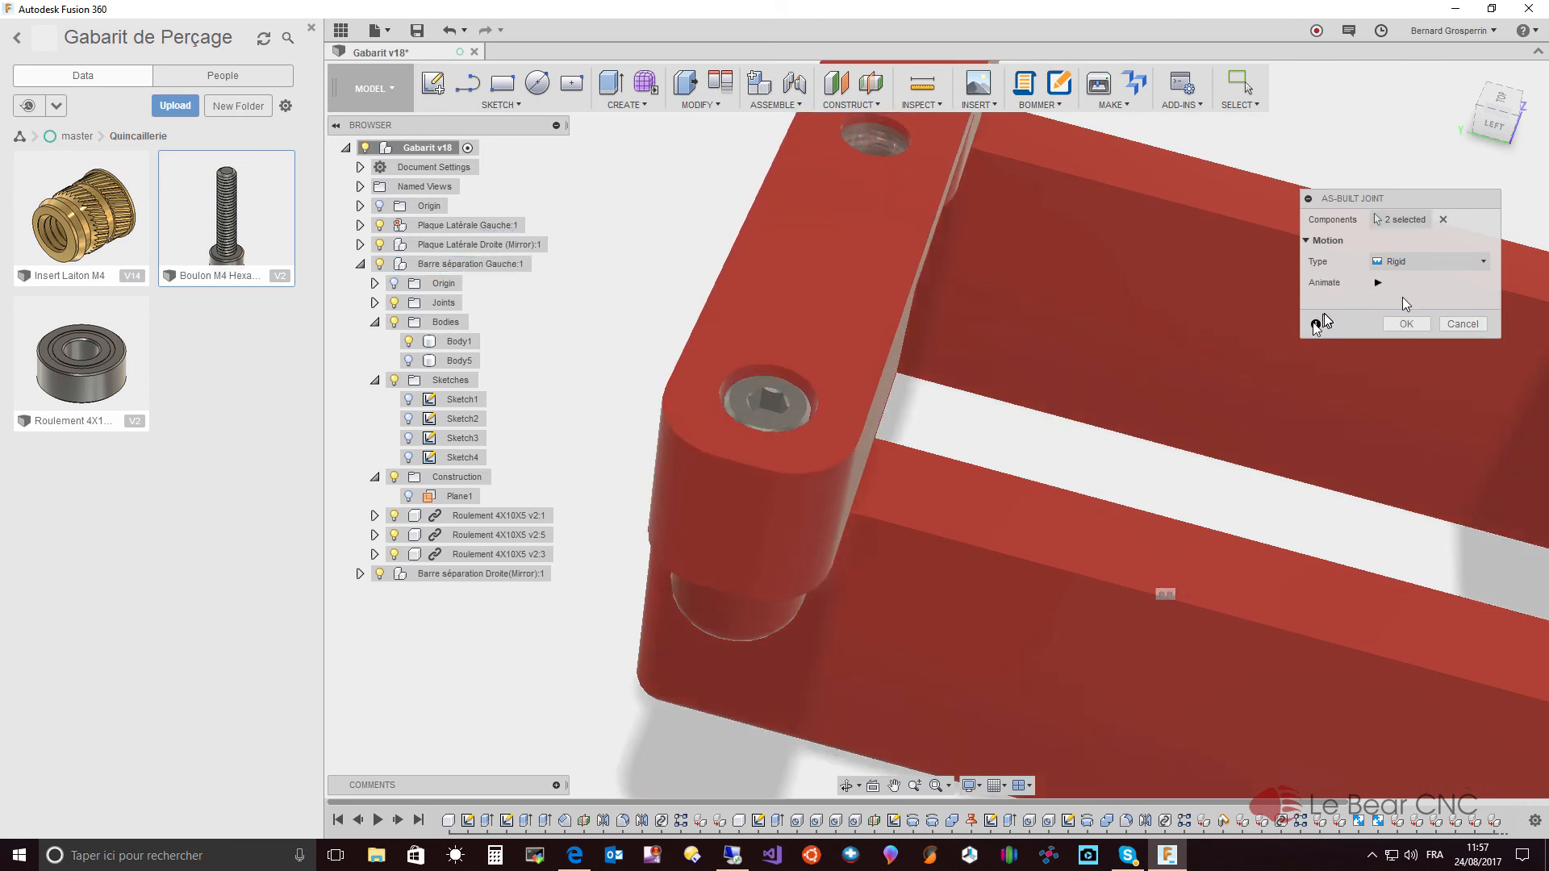
click(1483, 261)
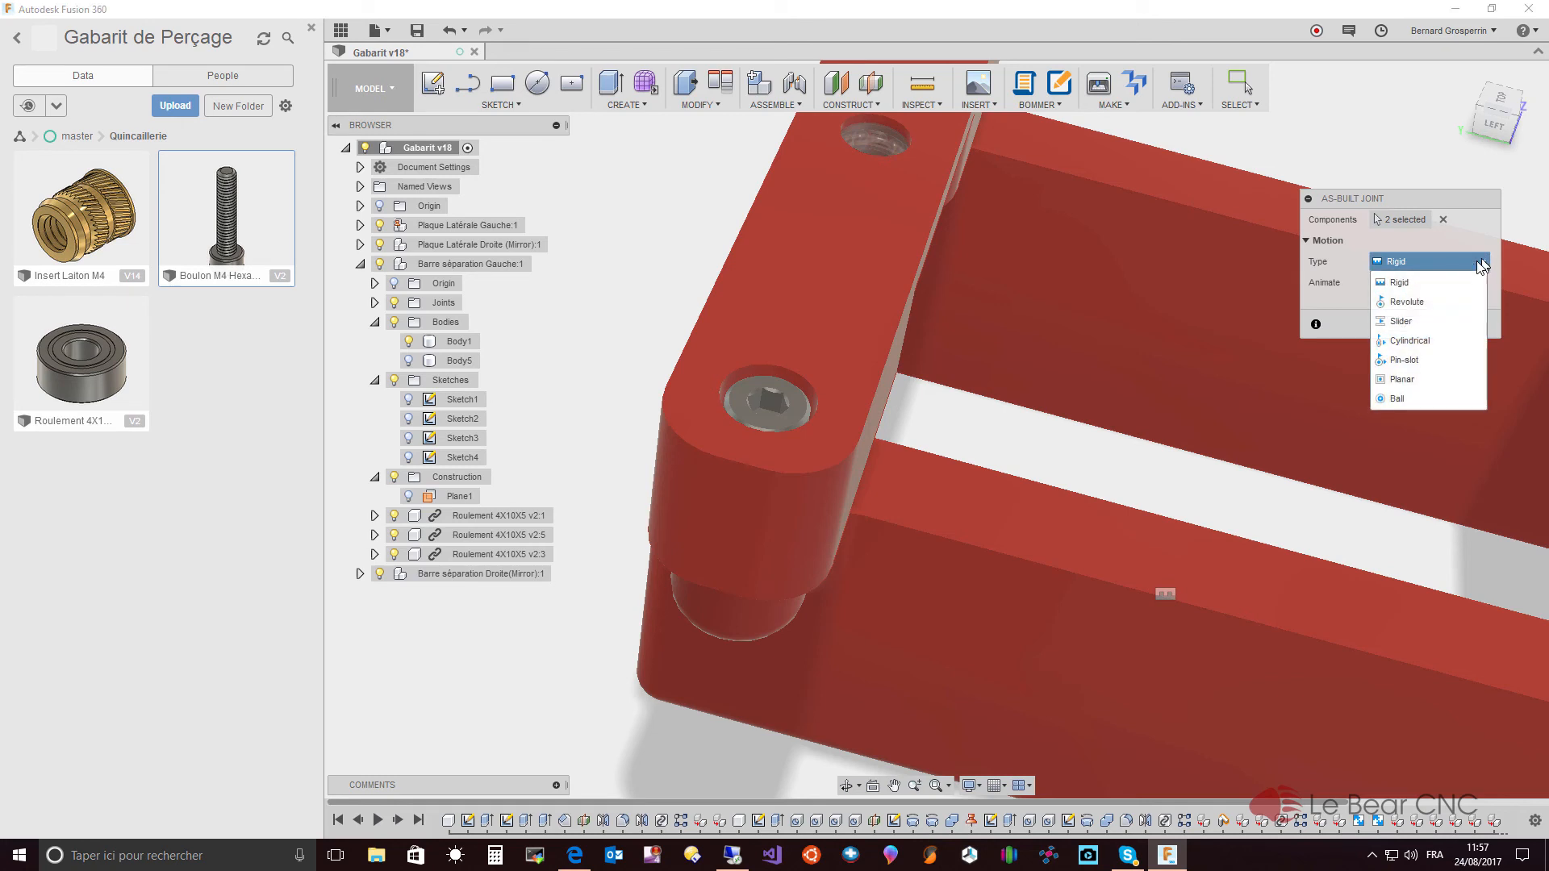
click(1445, 297)
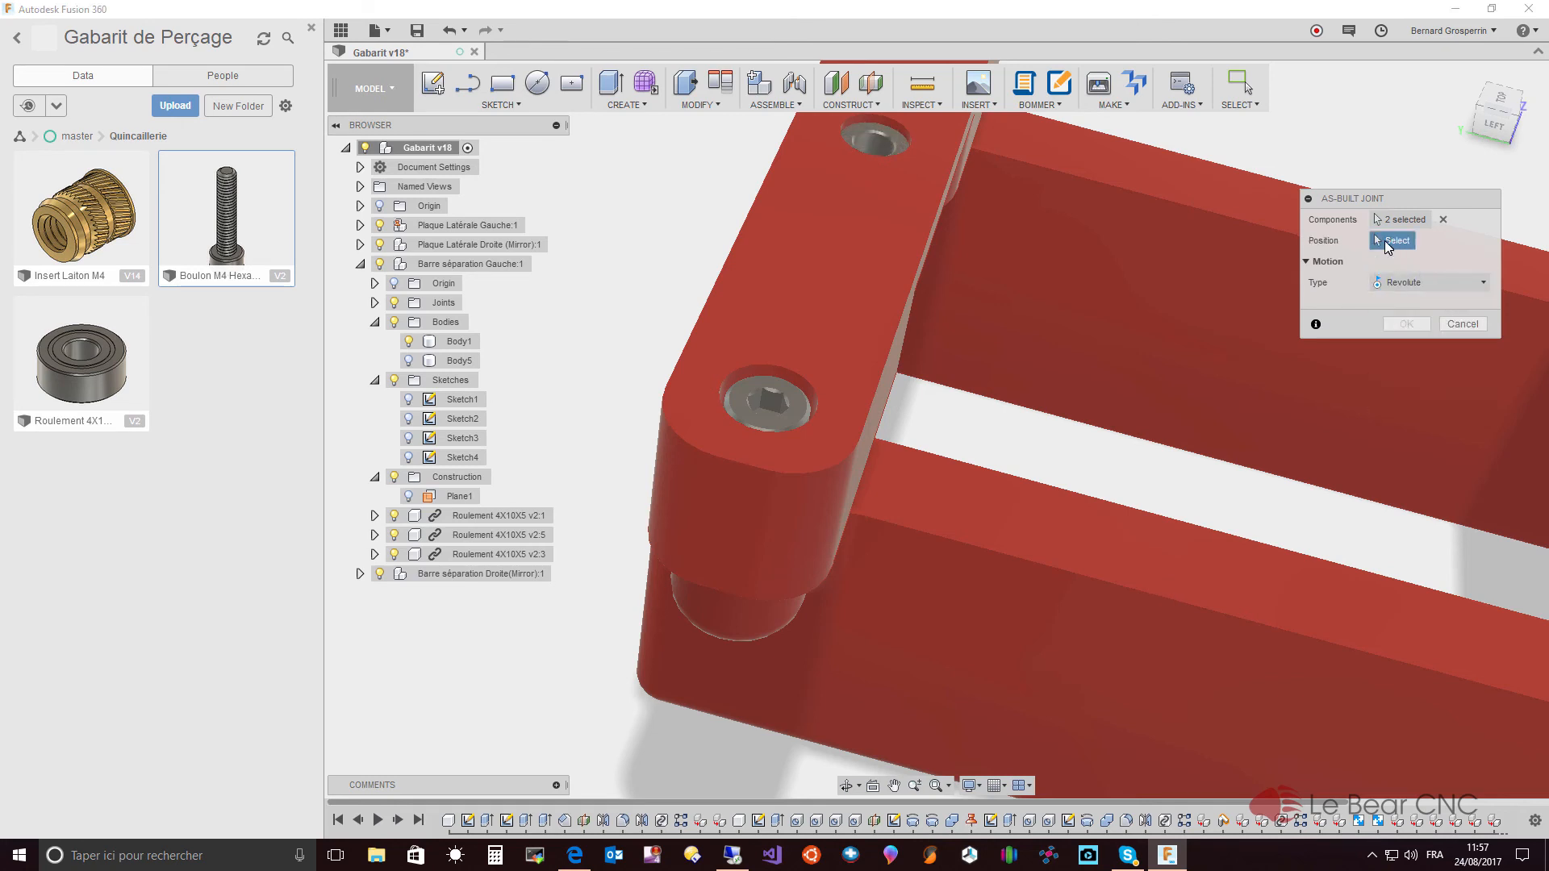
scroll(883, 331, up, 6)
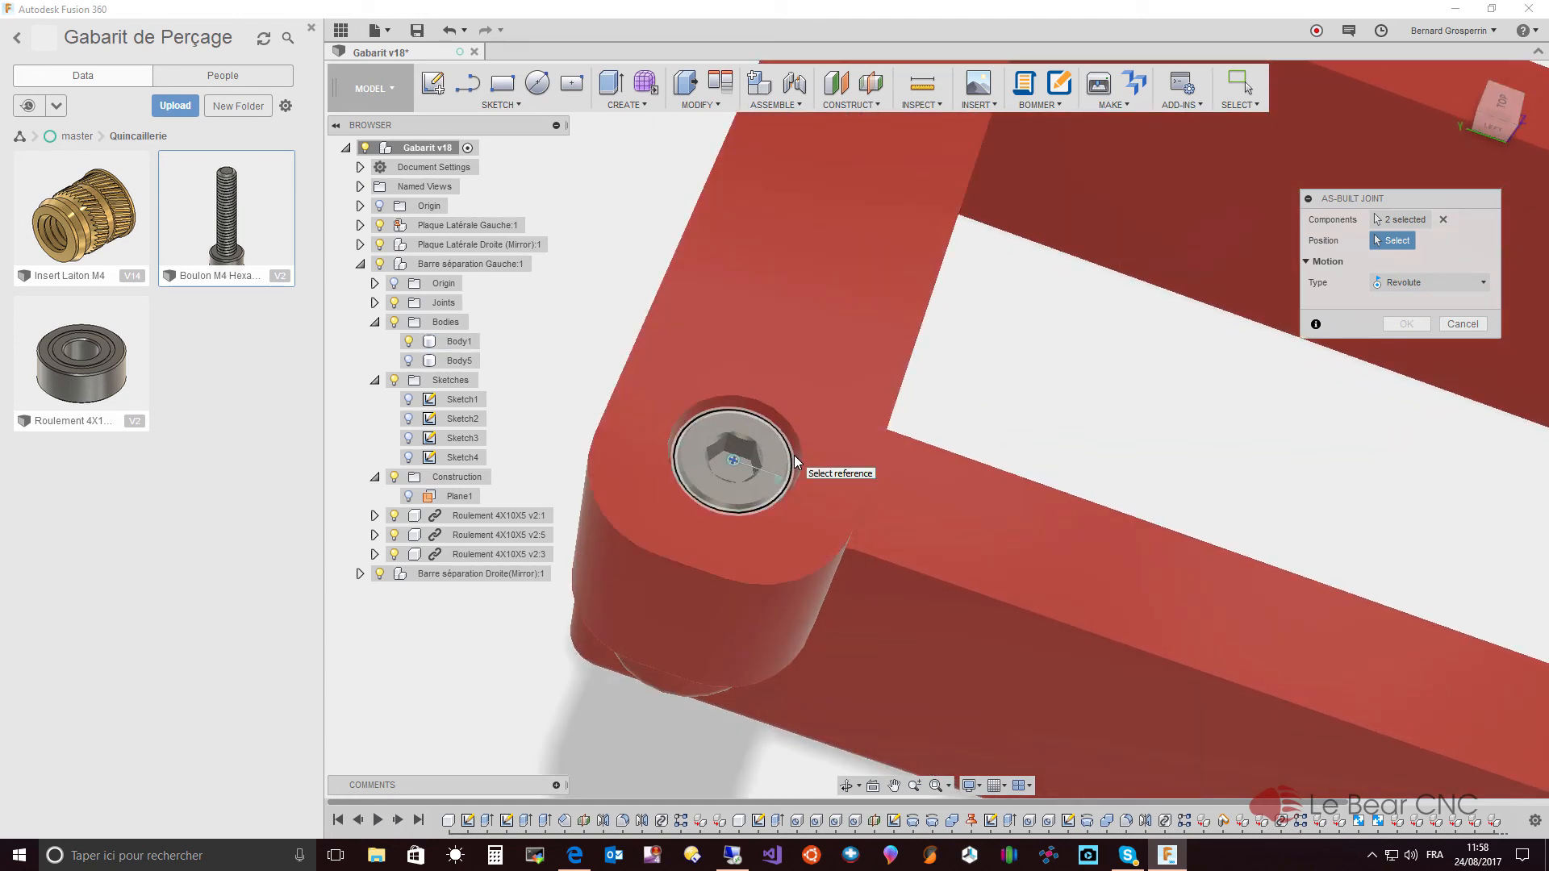
click(795, 458)
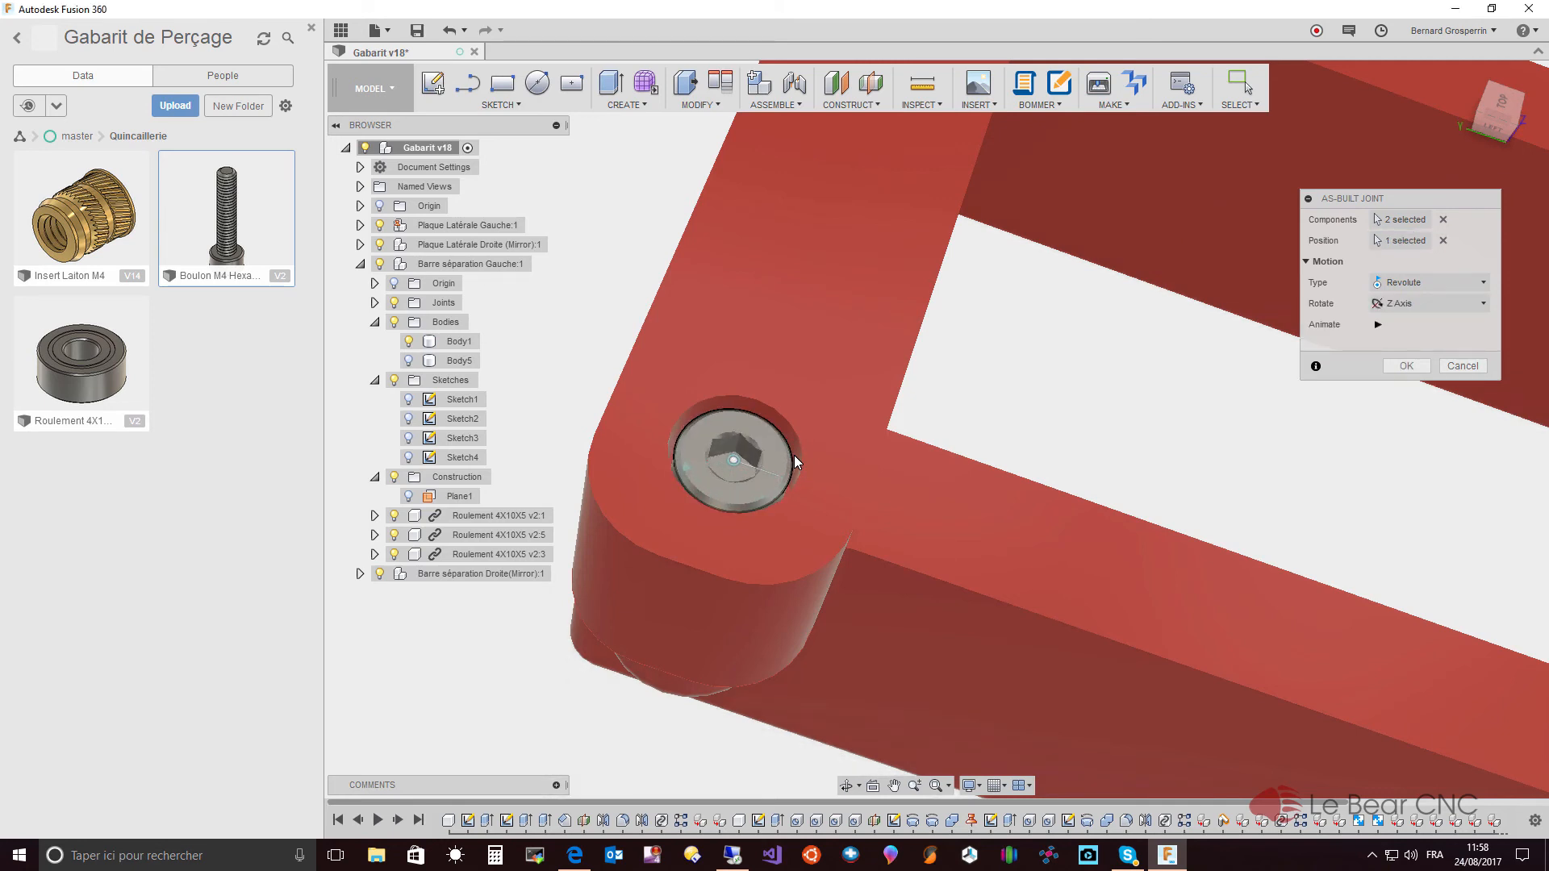
click(1406, 366)
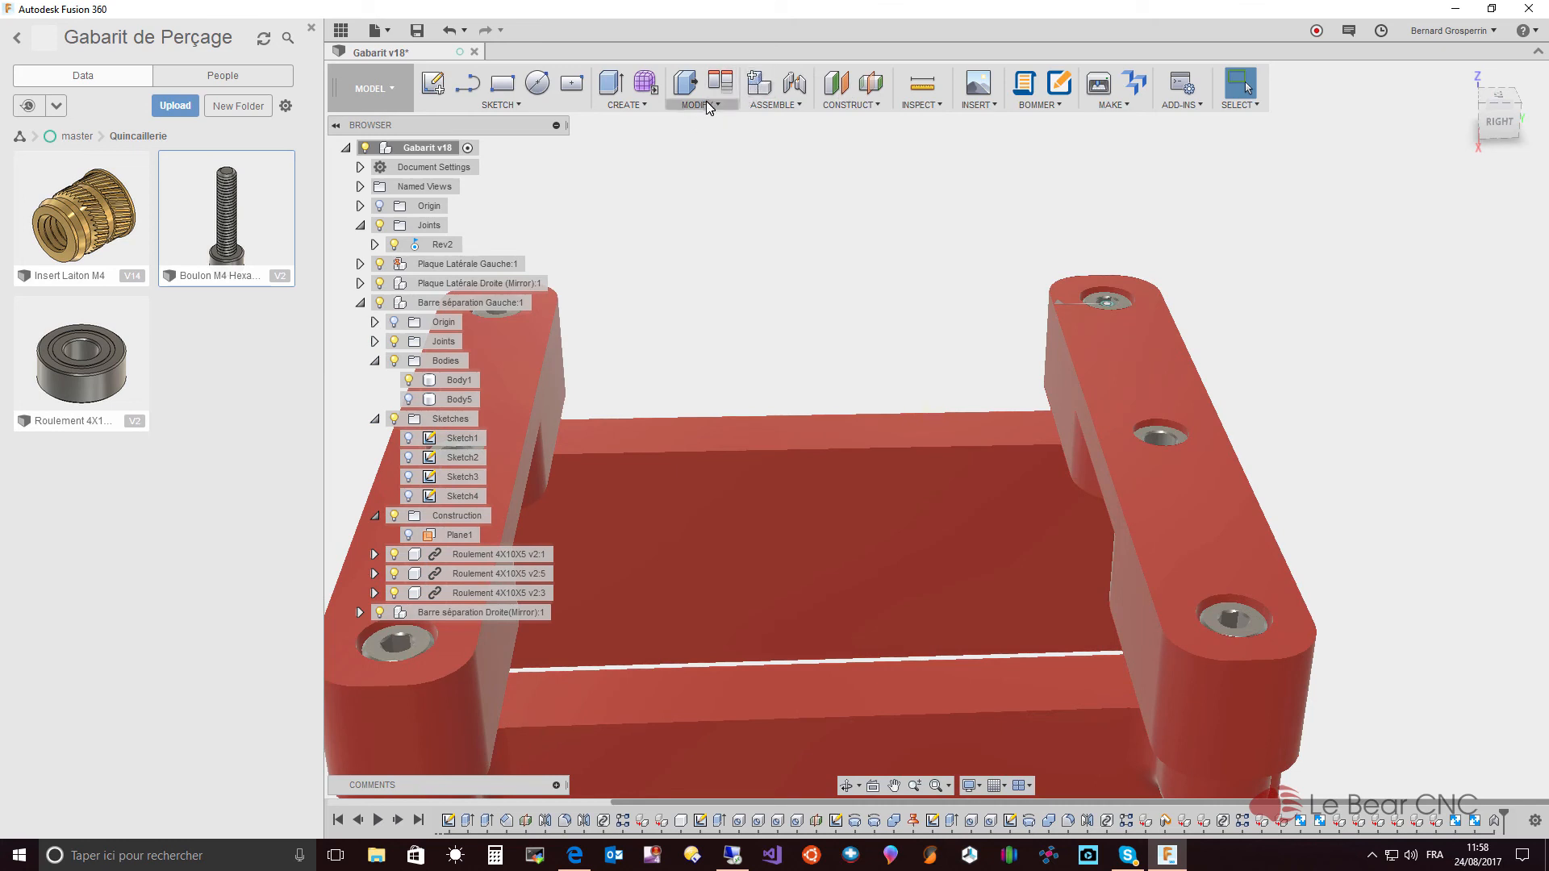
- Add a revolute as-built joint between Barre séparation Gauche and the bolt at its Plaque Latérale Droite end, centred on the bolt head, Z axis
click(773, 105)
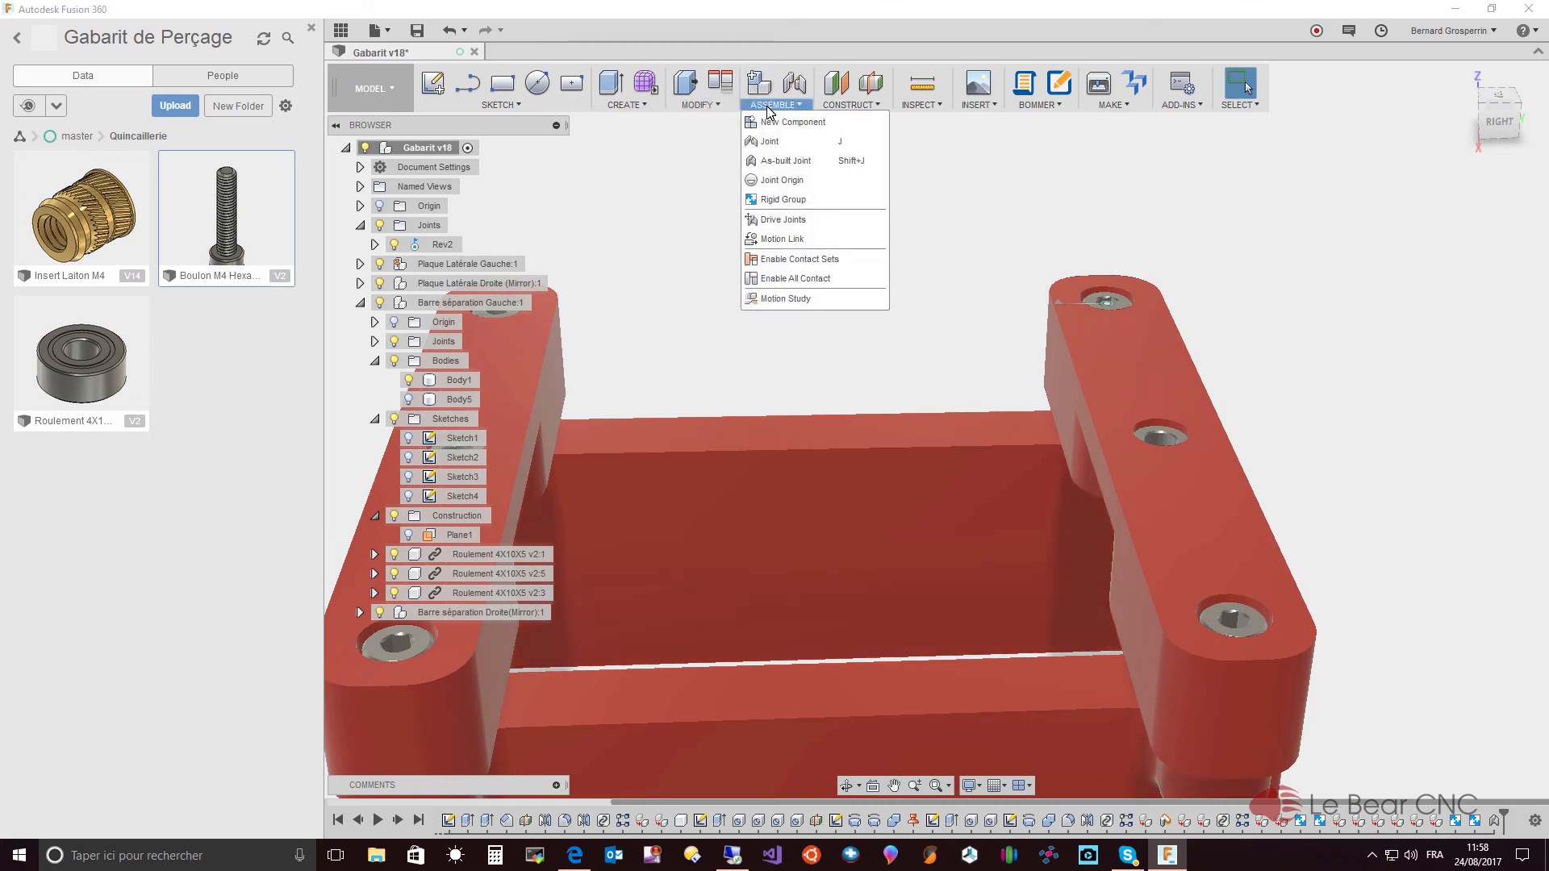
click(787, 161)
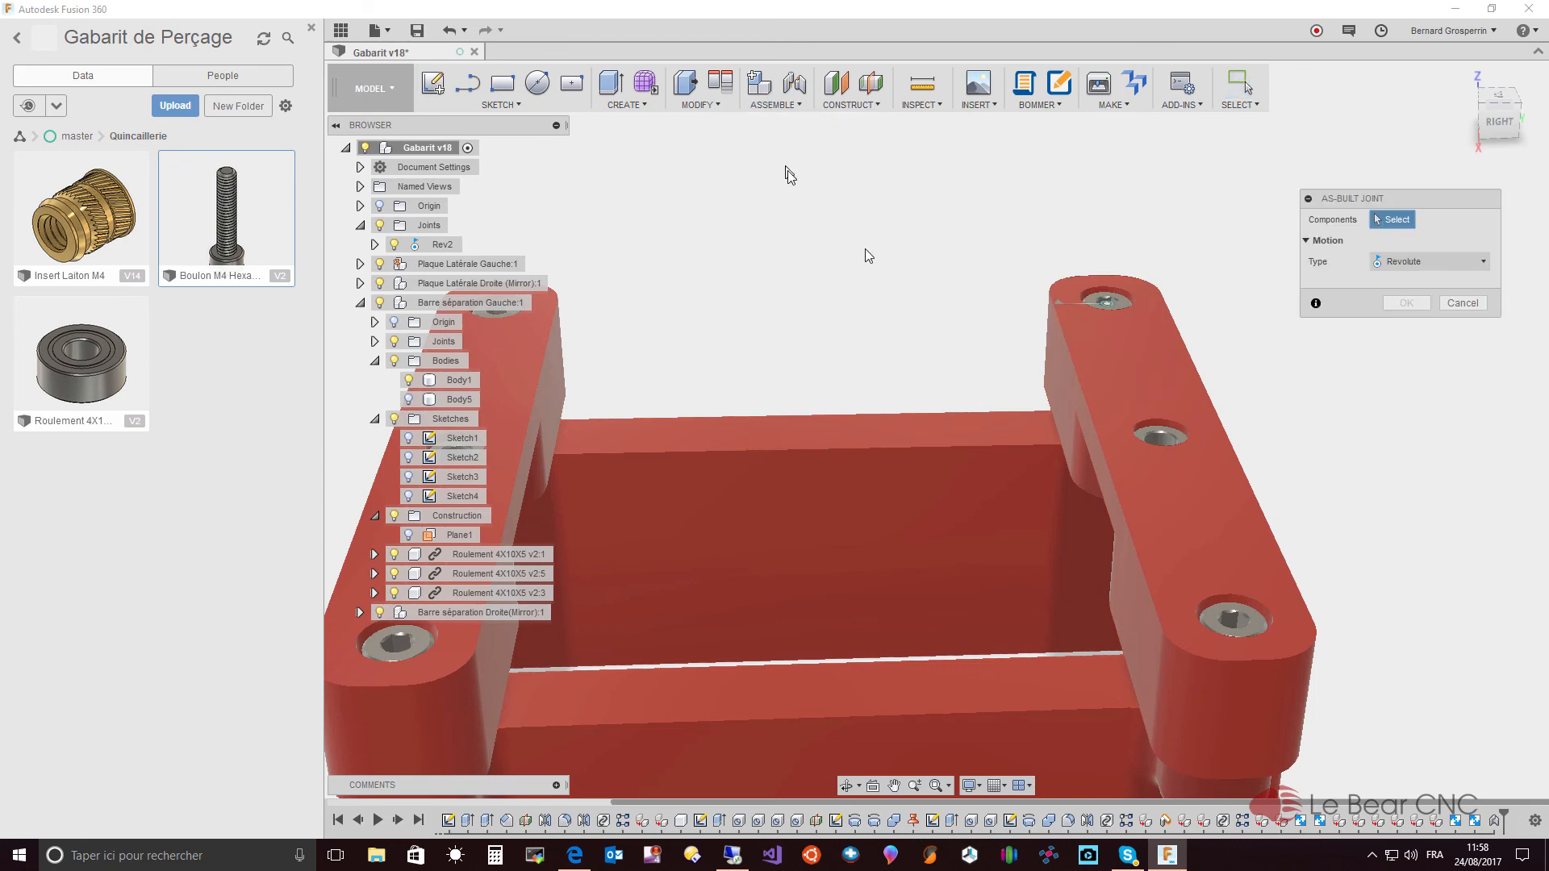
click(1270, 637)
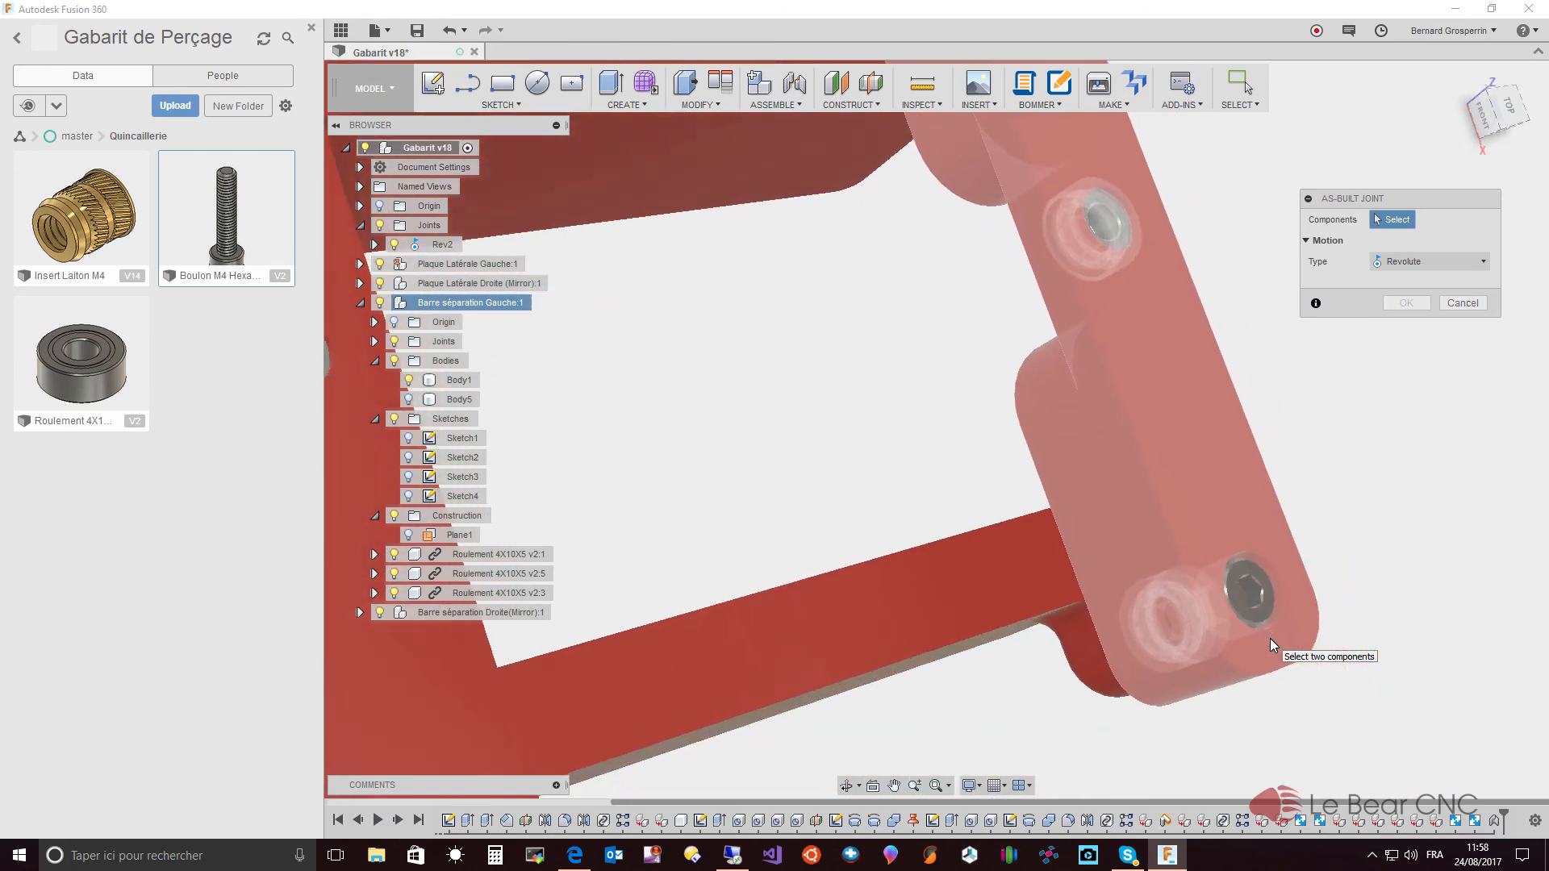
click(1253, 635)
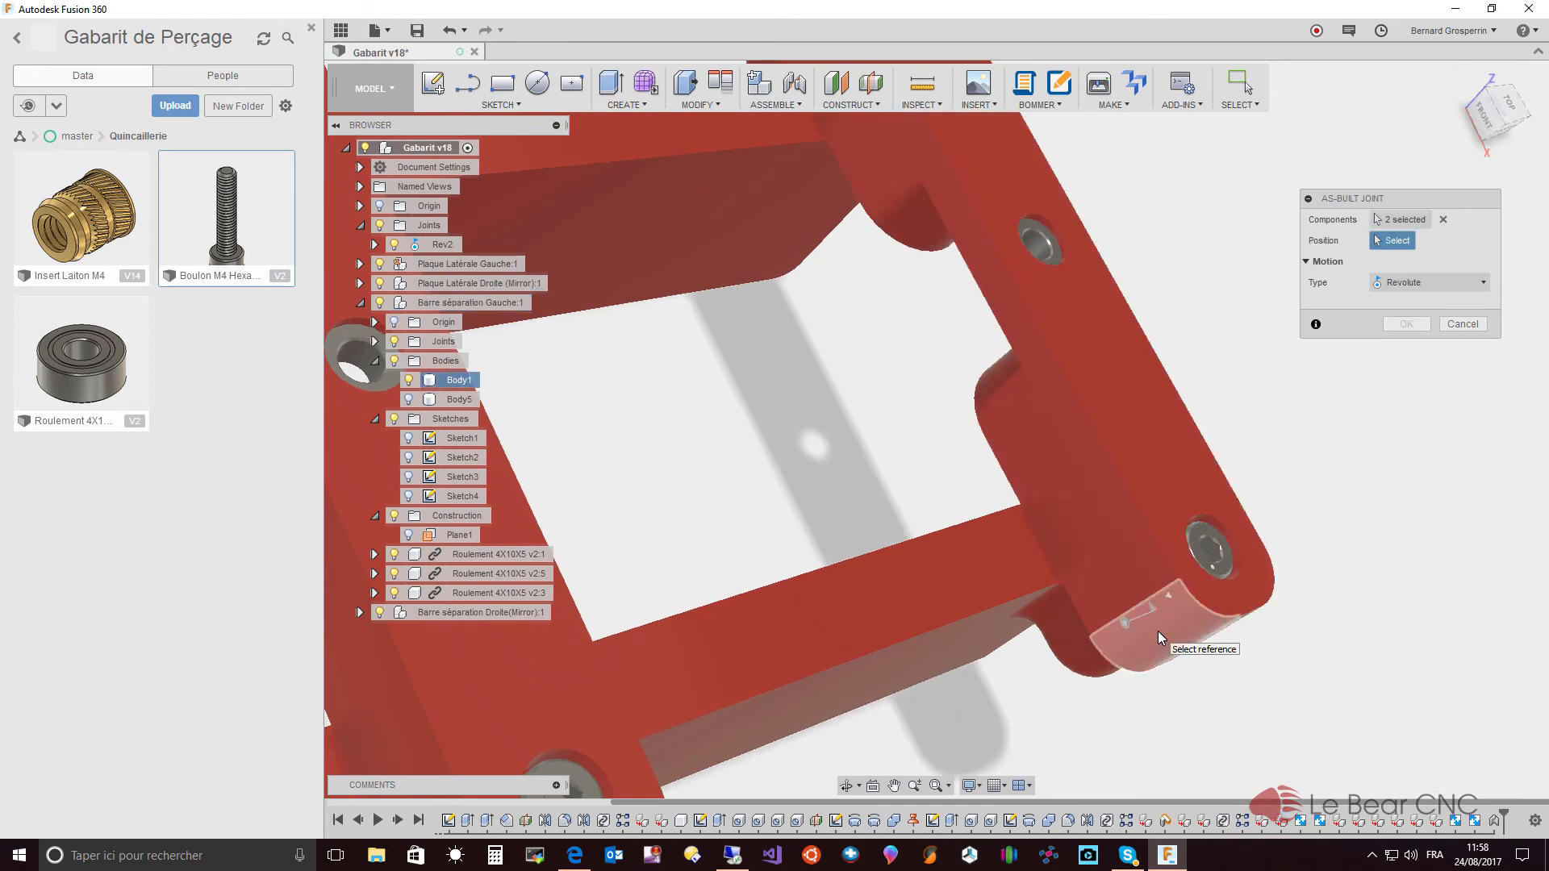
scroll(1307, 395, up, 5)
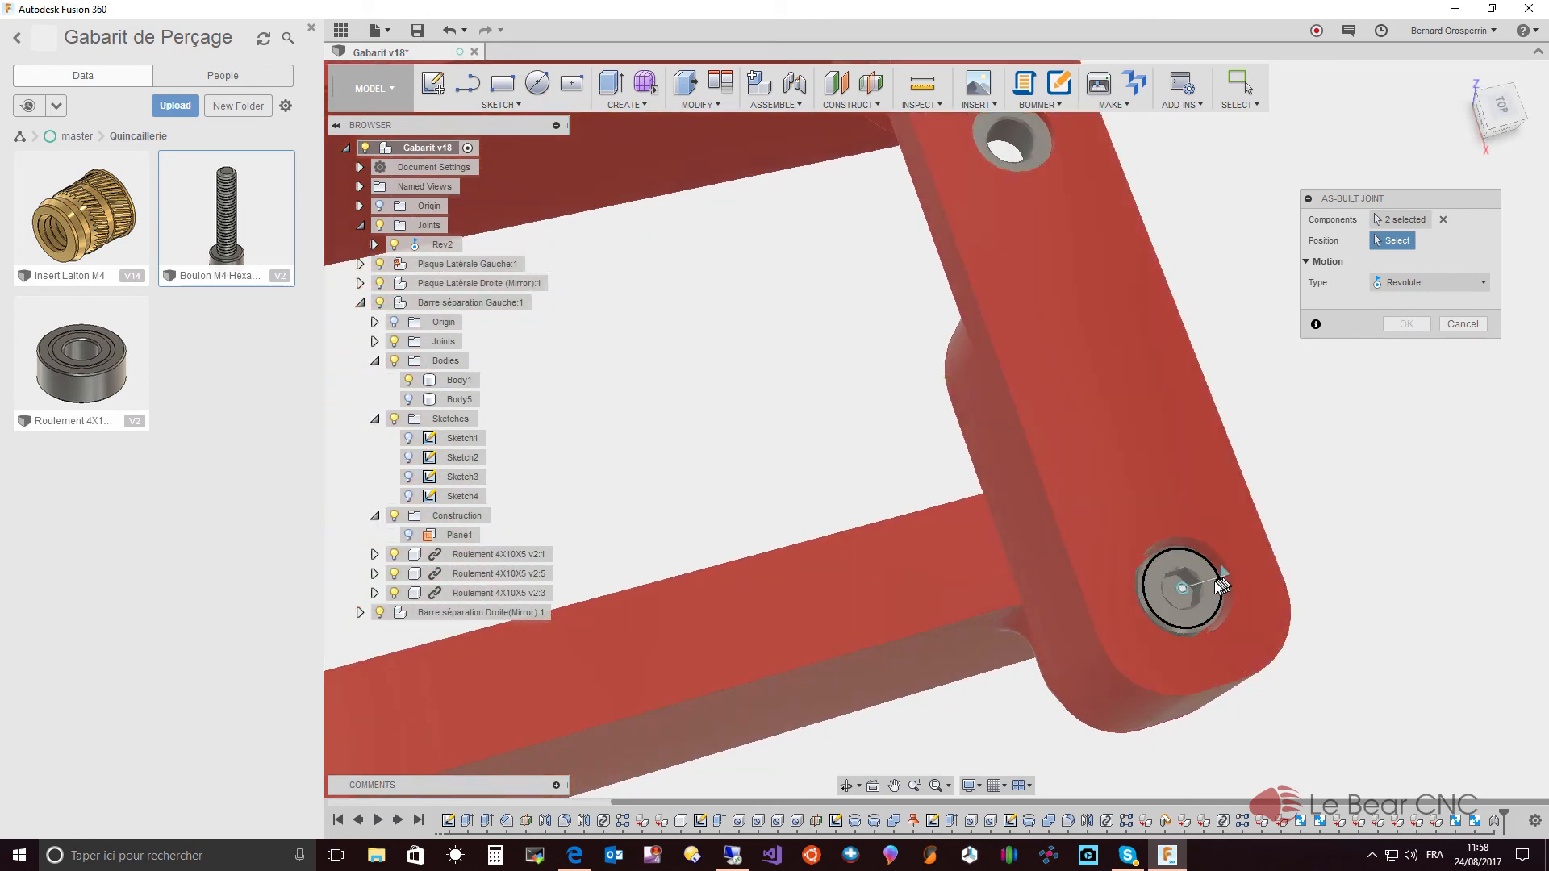
click(1202, 584)
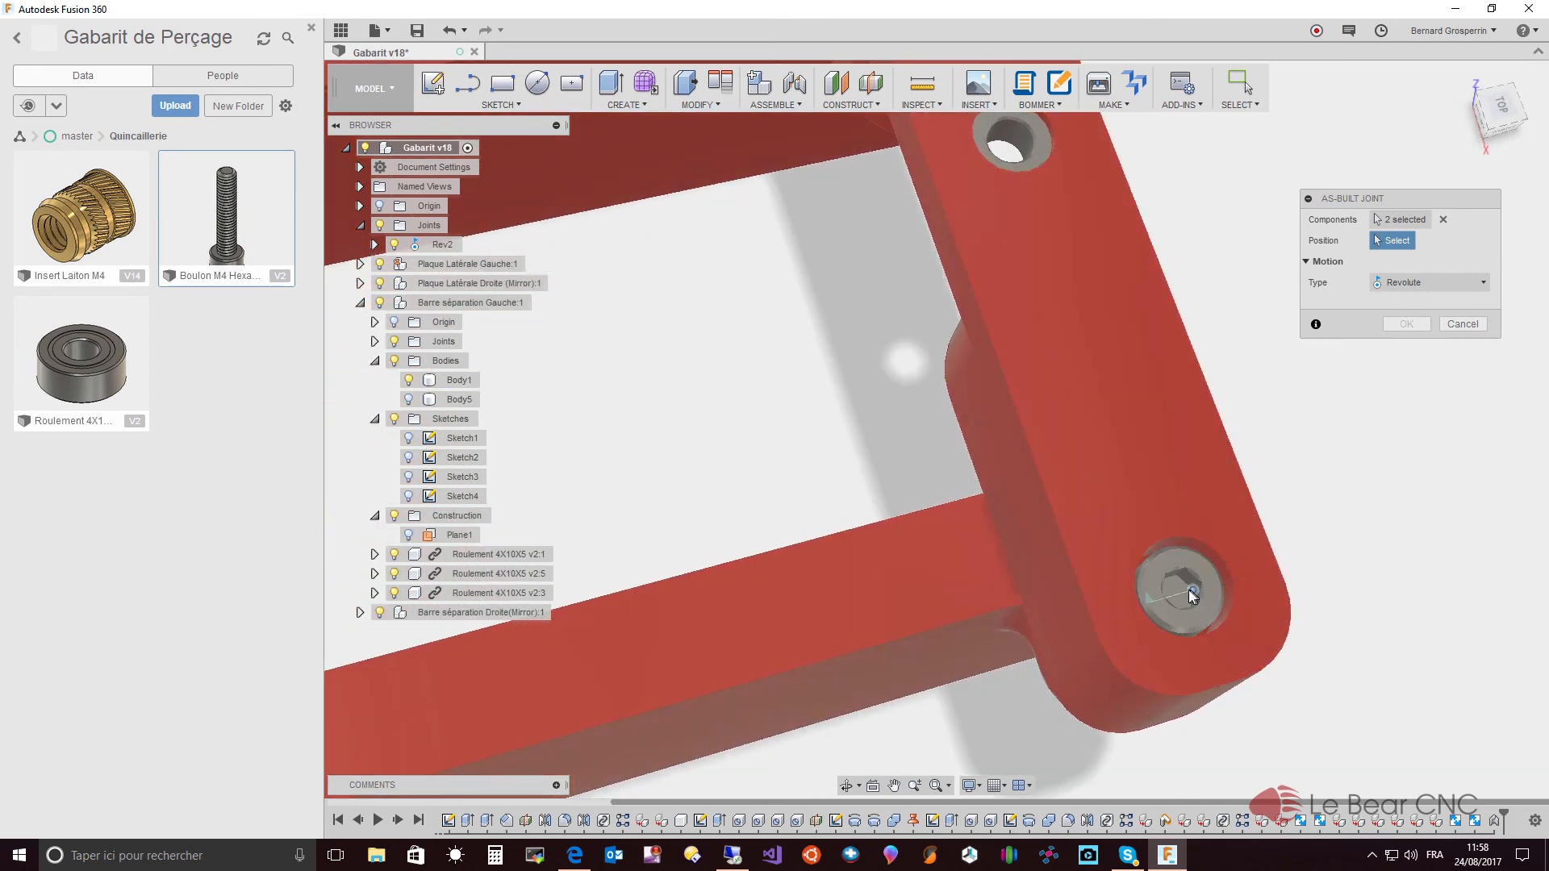
scroll(1183, 595, up, 5)
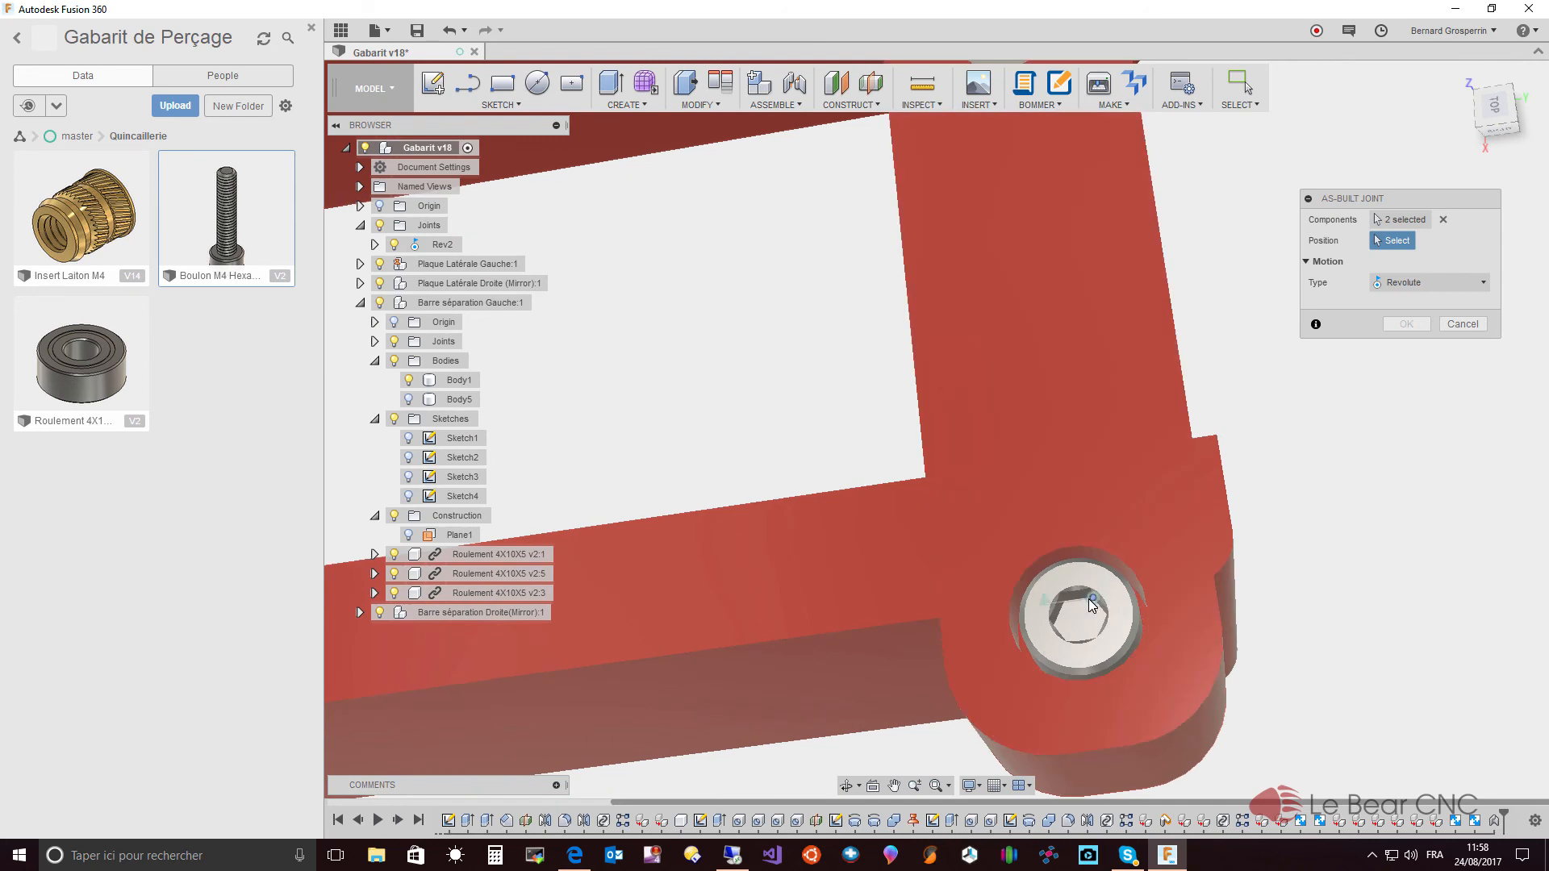
click(1132, 589)
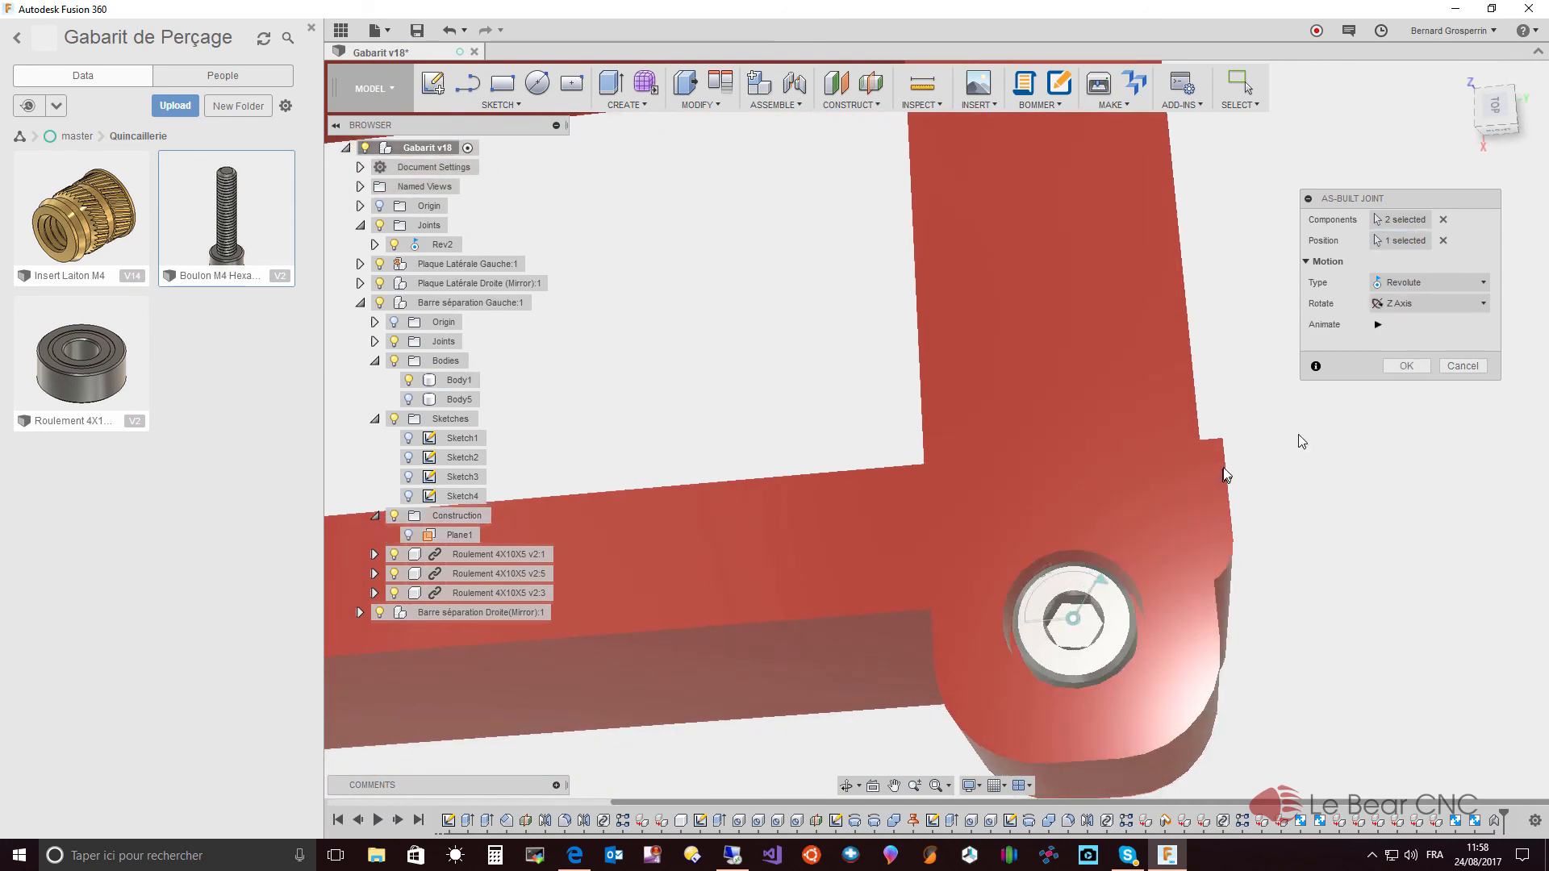
click(1404, 366)
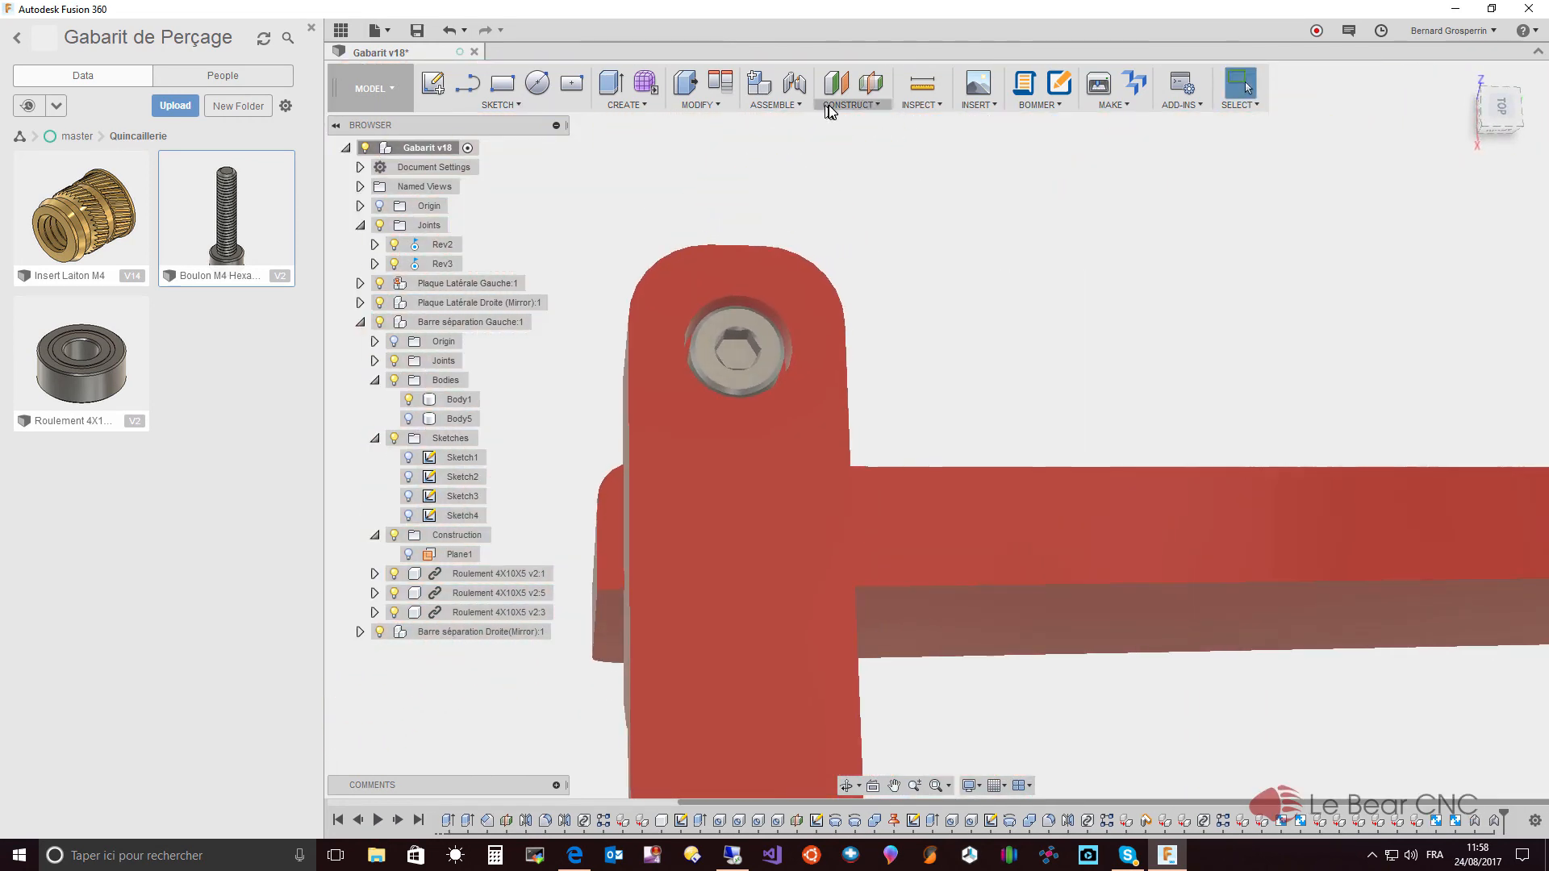
- Create a revolute as-built joint between Plaque Latérale Gauche's bolt and Barre séparation Droite (Mirror), centred on the bolt head, Z axis
click(783, 105)
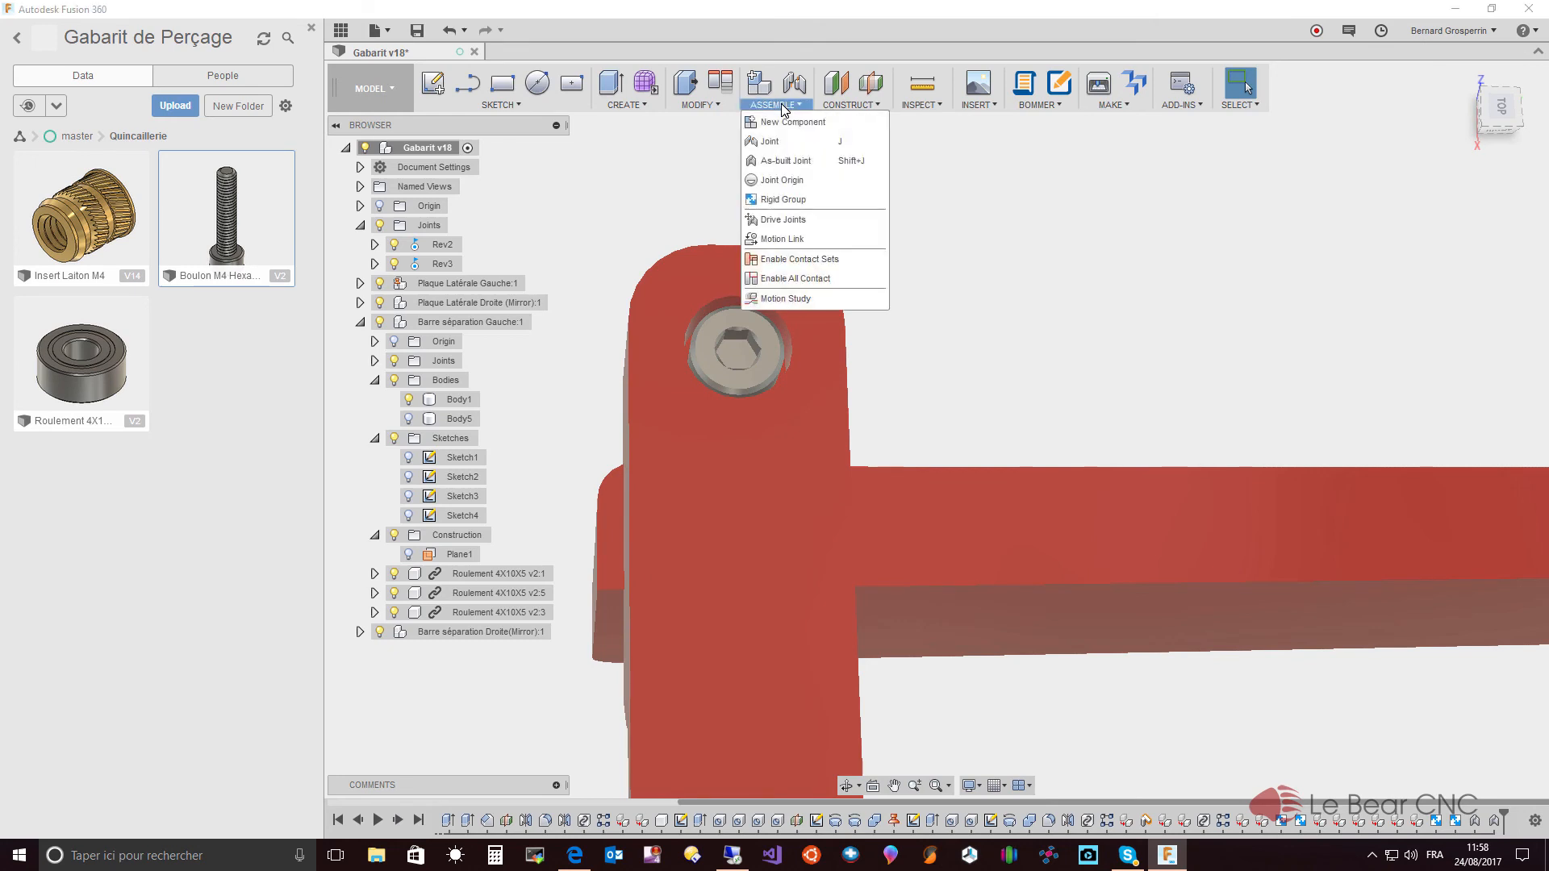
click(788, 160)
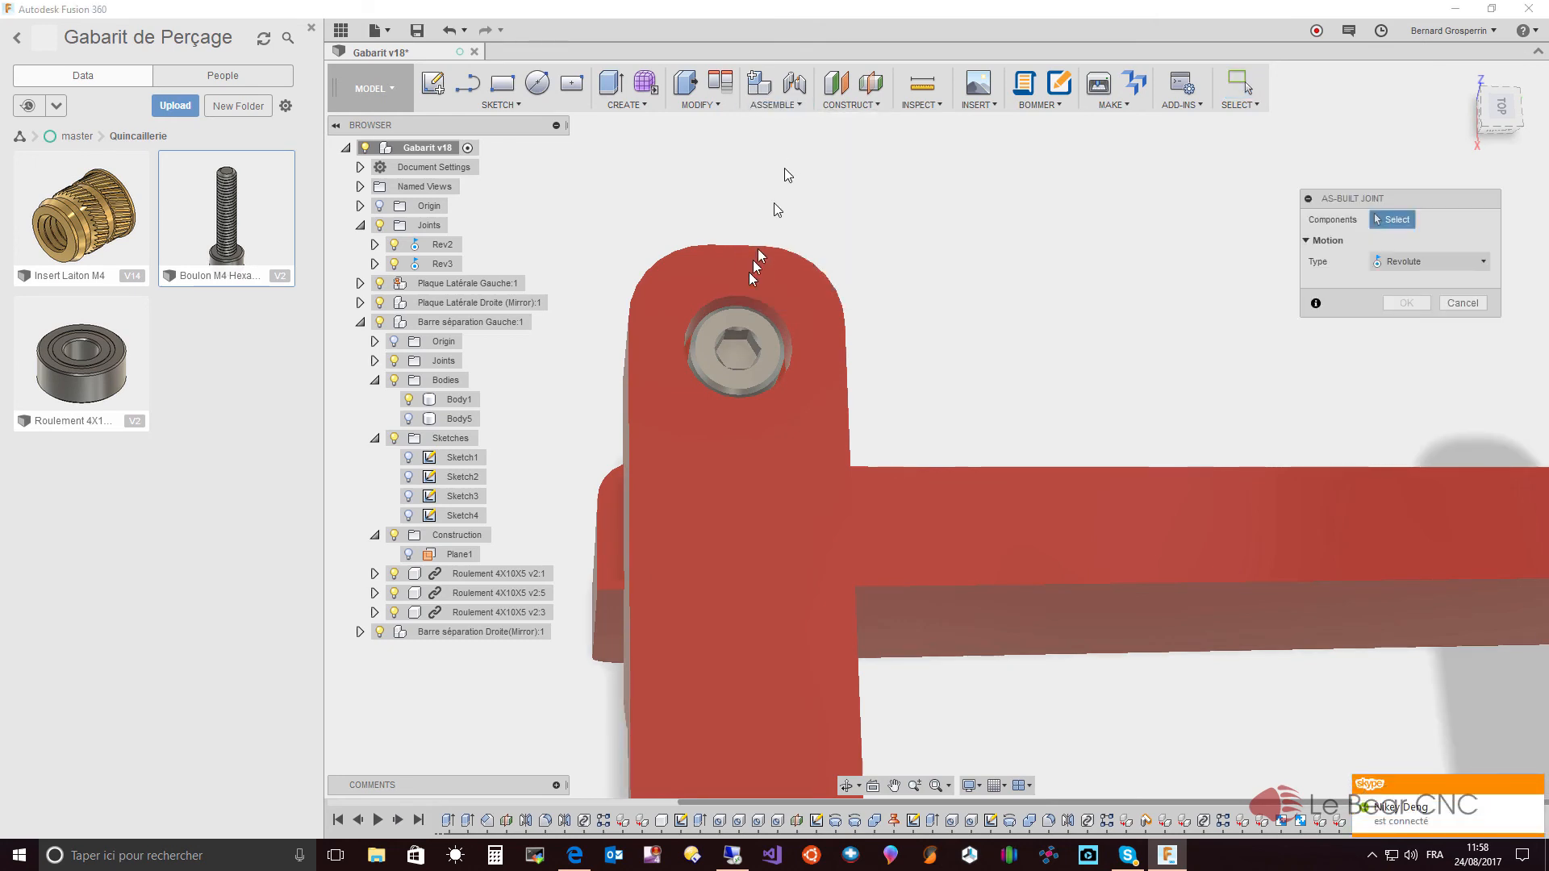
click(767, 347)
shift+middle_drag(766, 347, 731, 425)
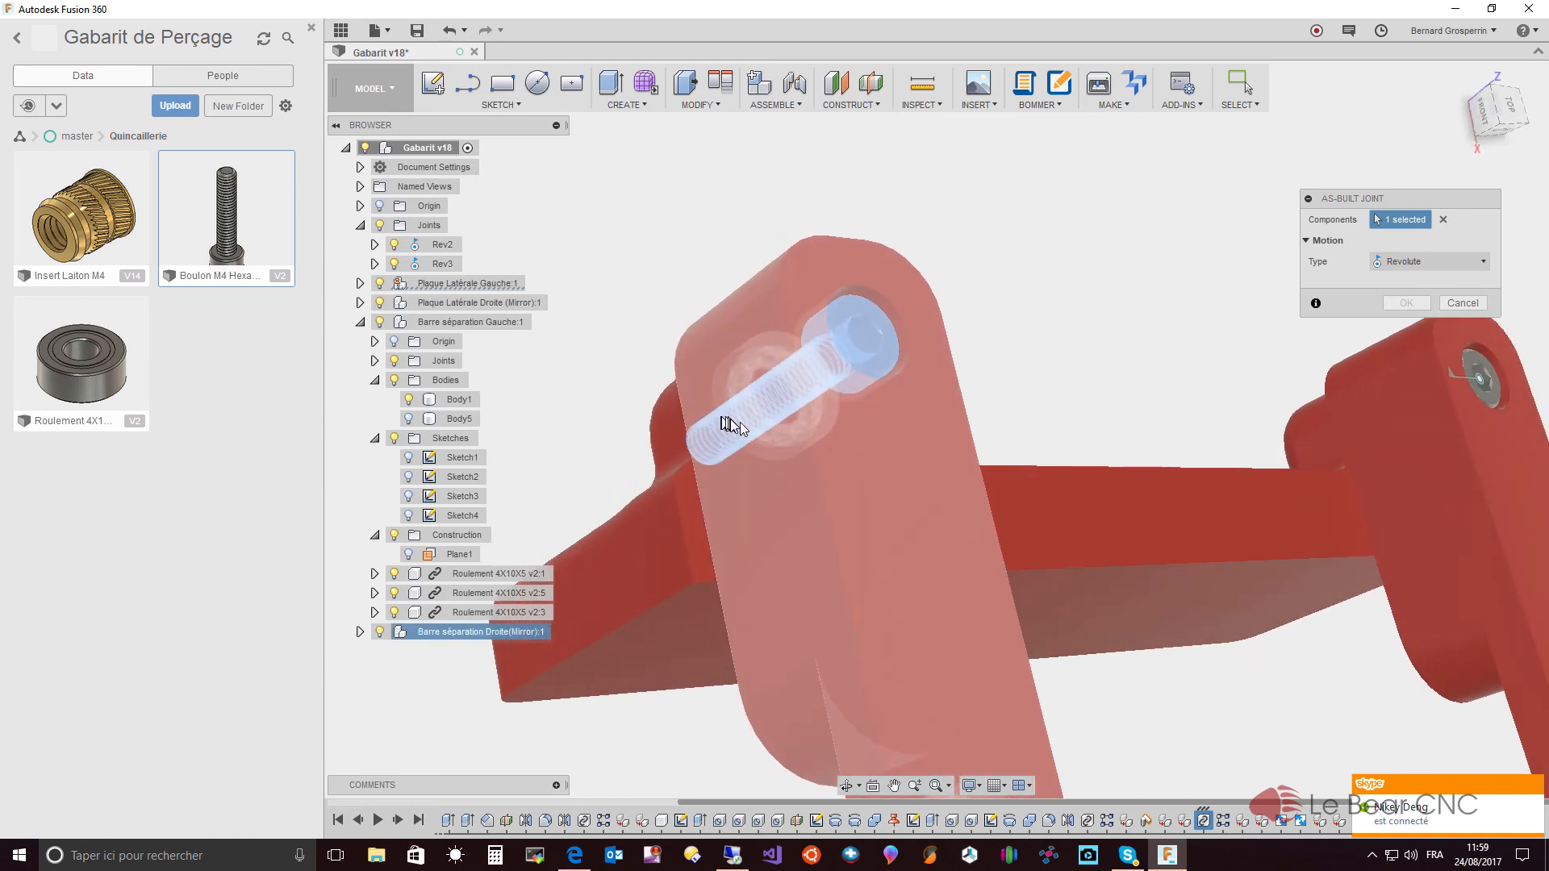
click(777, 440)
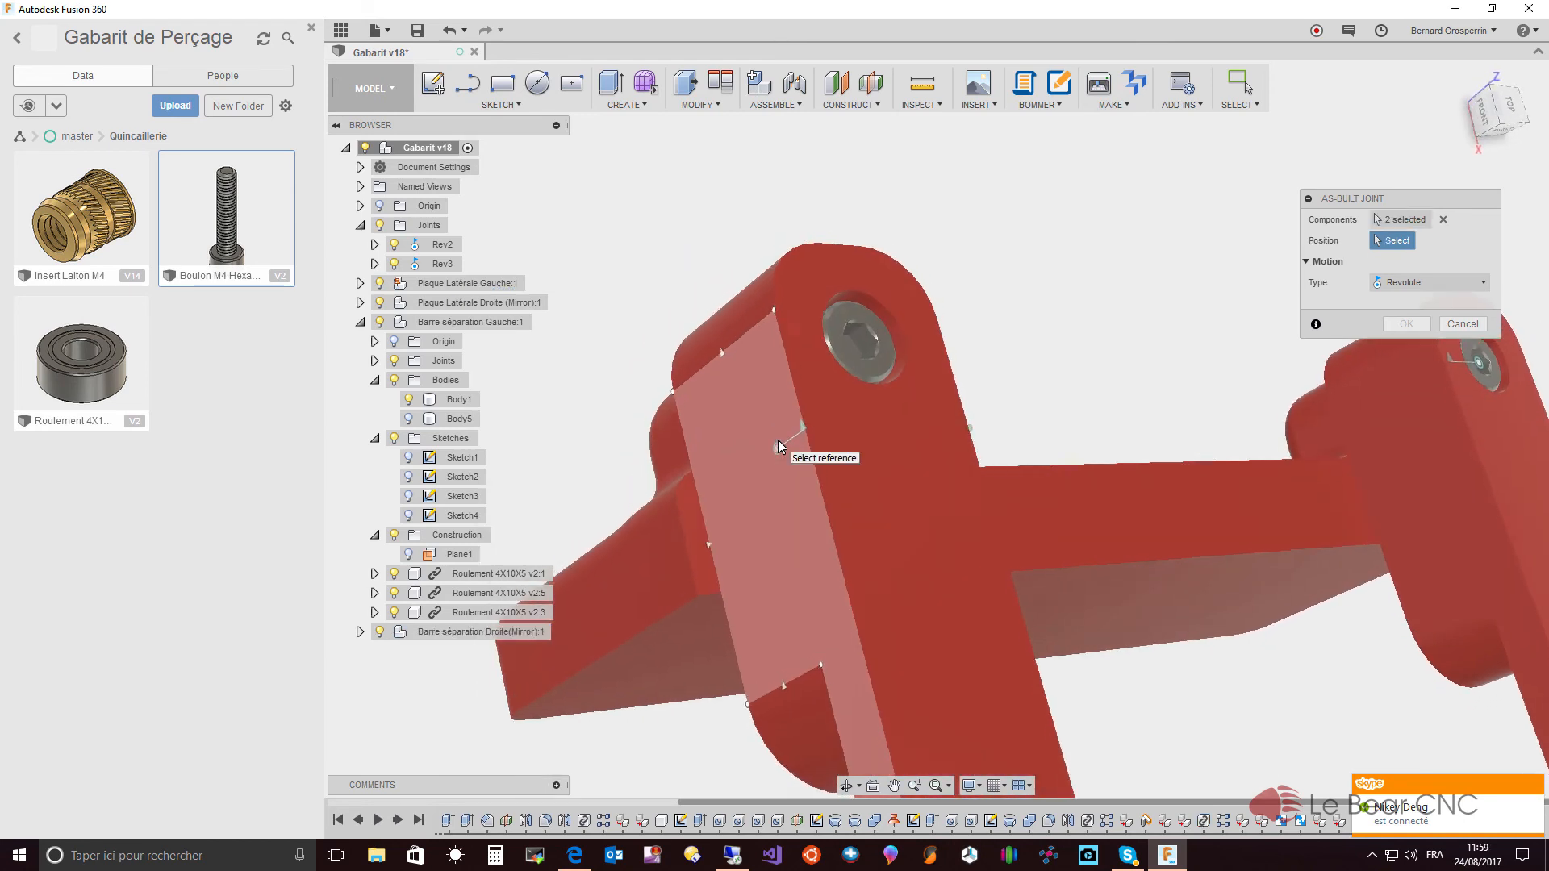
shift+middle_drag(778, 439, 799, 242)
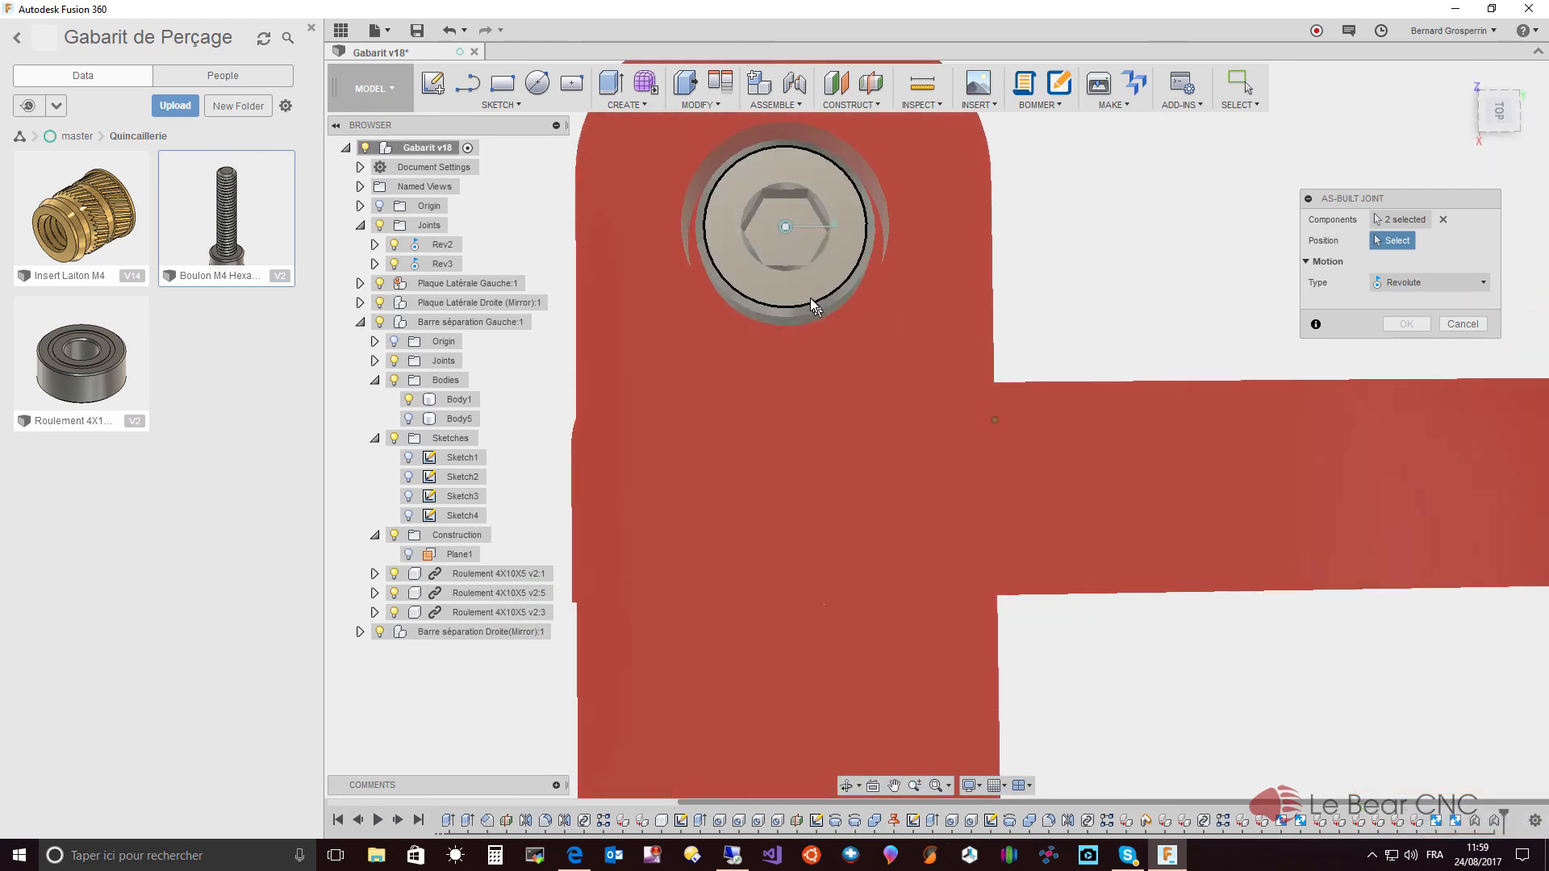
click(787, 227)
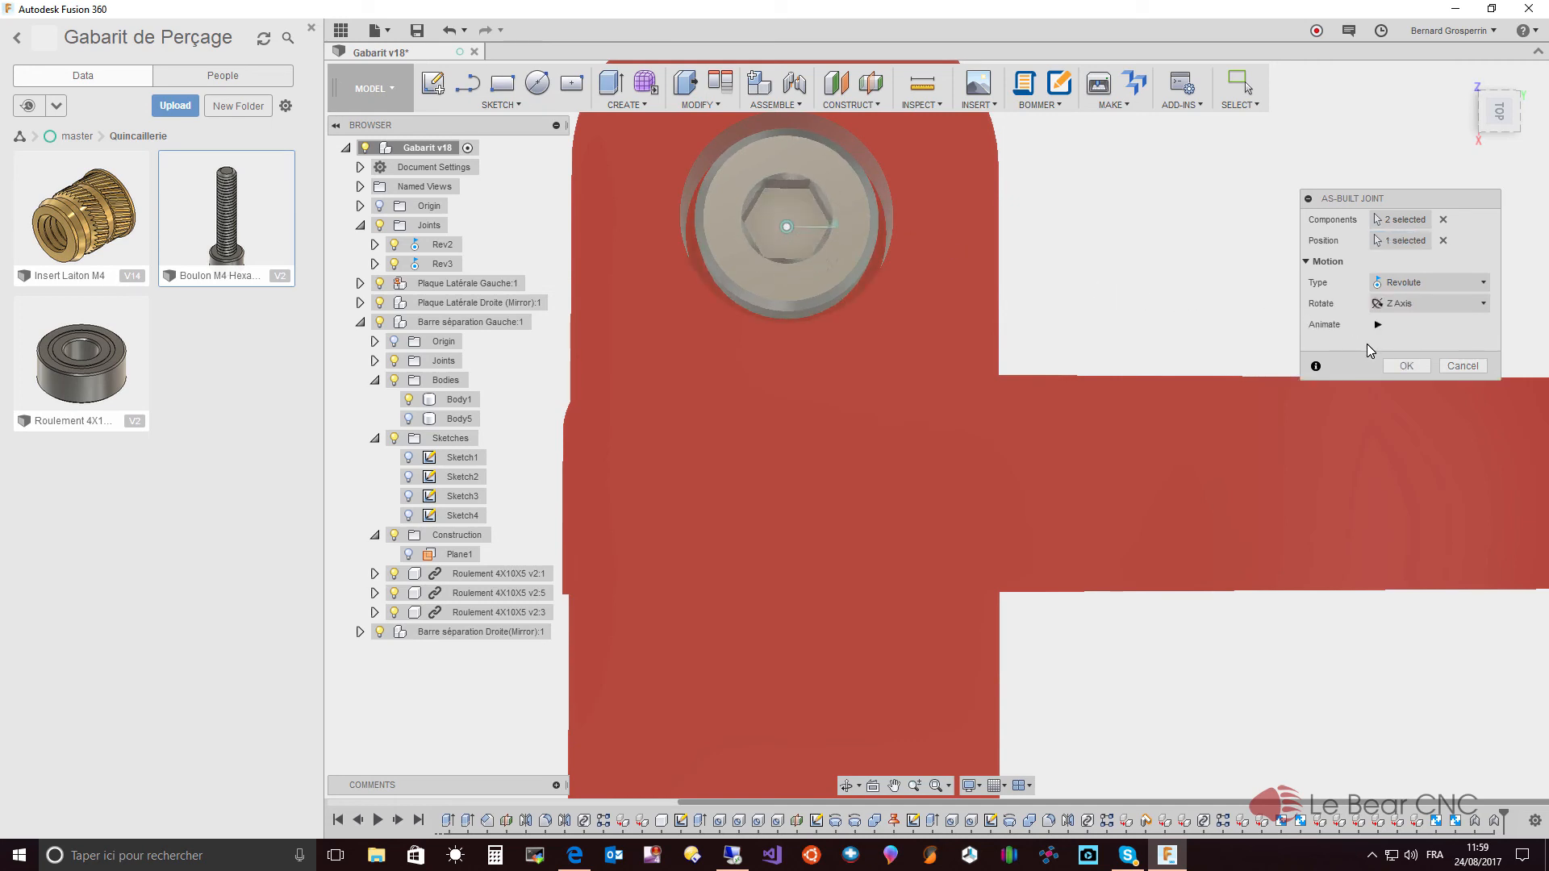
click(1407, 366)
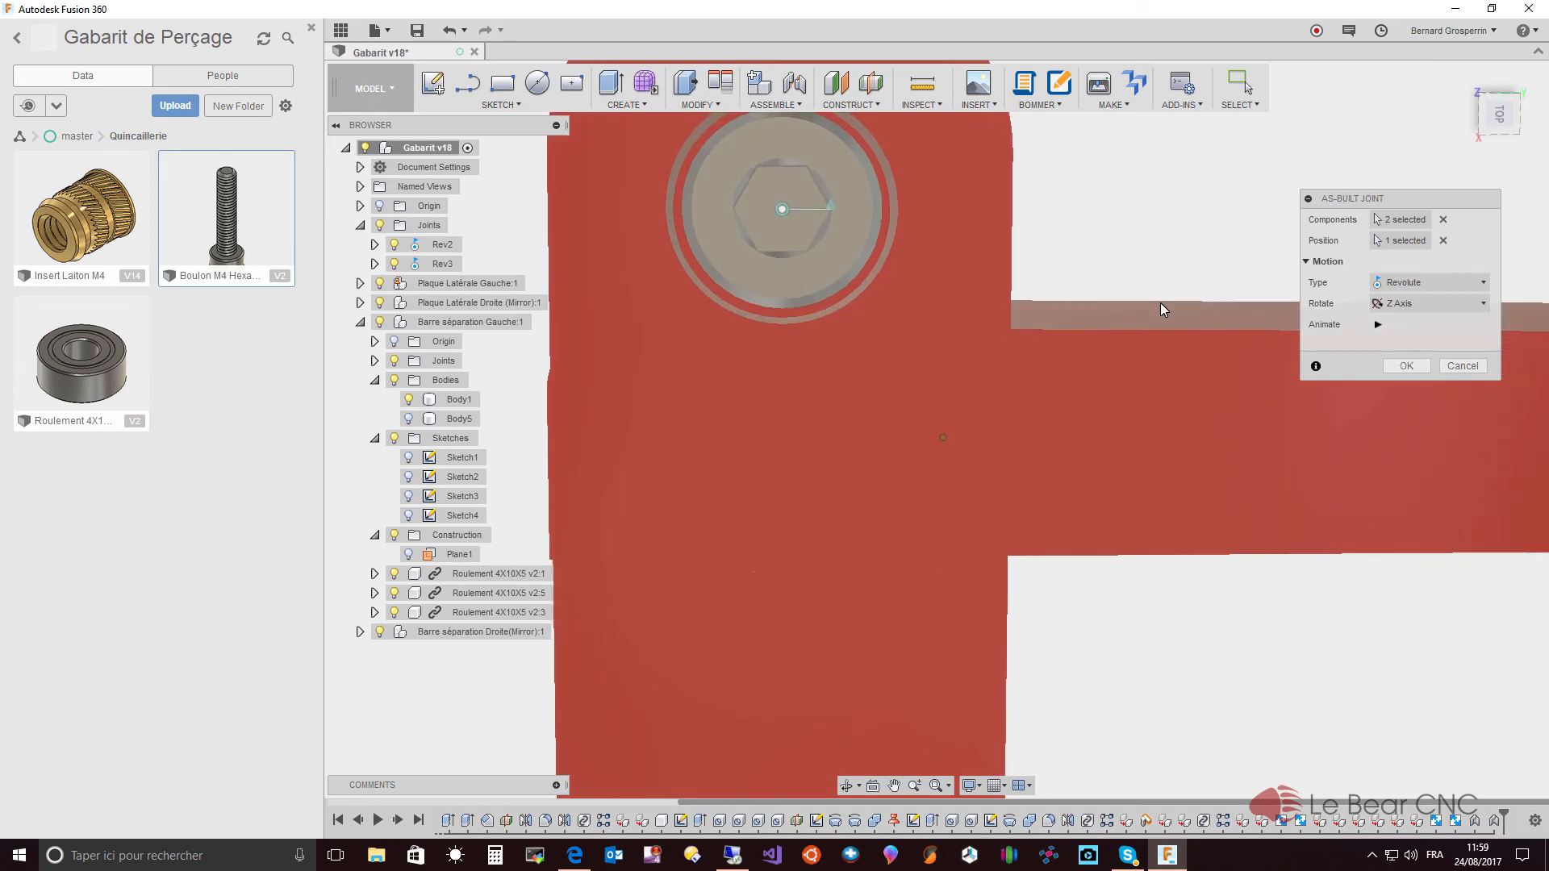
click(1407, 366)
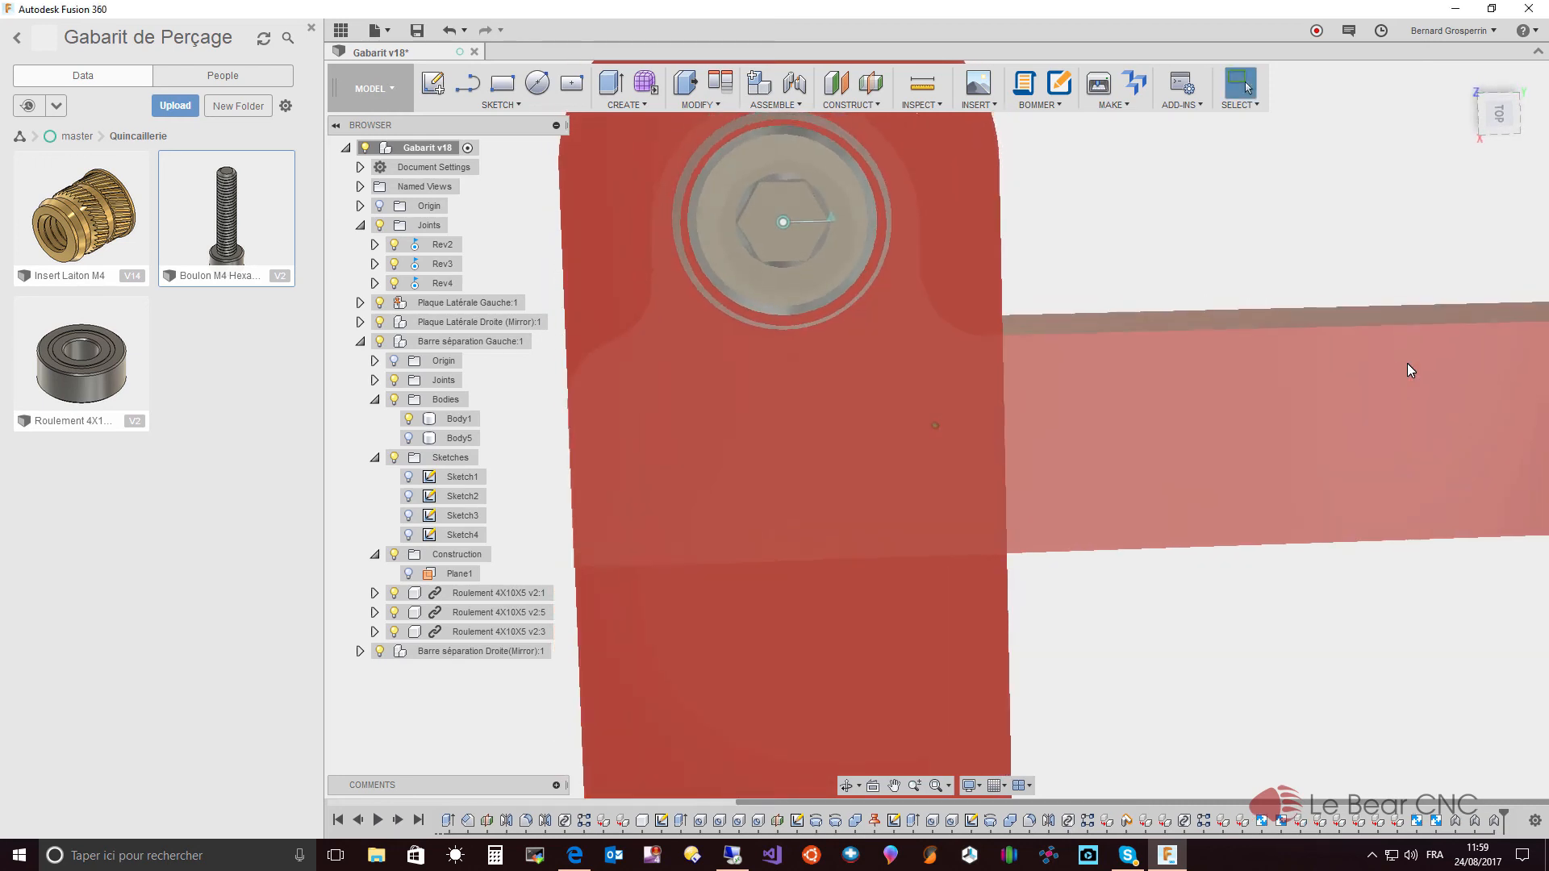
- Add a revolute as-built joint between Plaque Latérale Droite (Mirror)'s bolt and Barre séparation Droite (Mirror), centred on the bolt head, Z axis
shift+middle_drag(1407, 364, 805, 246)
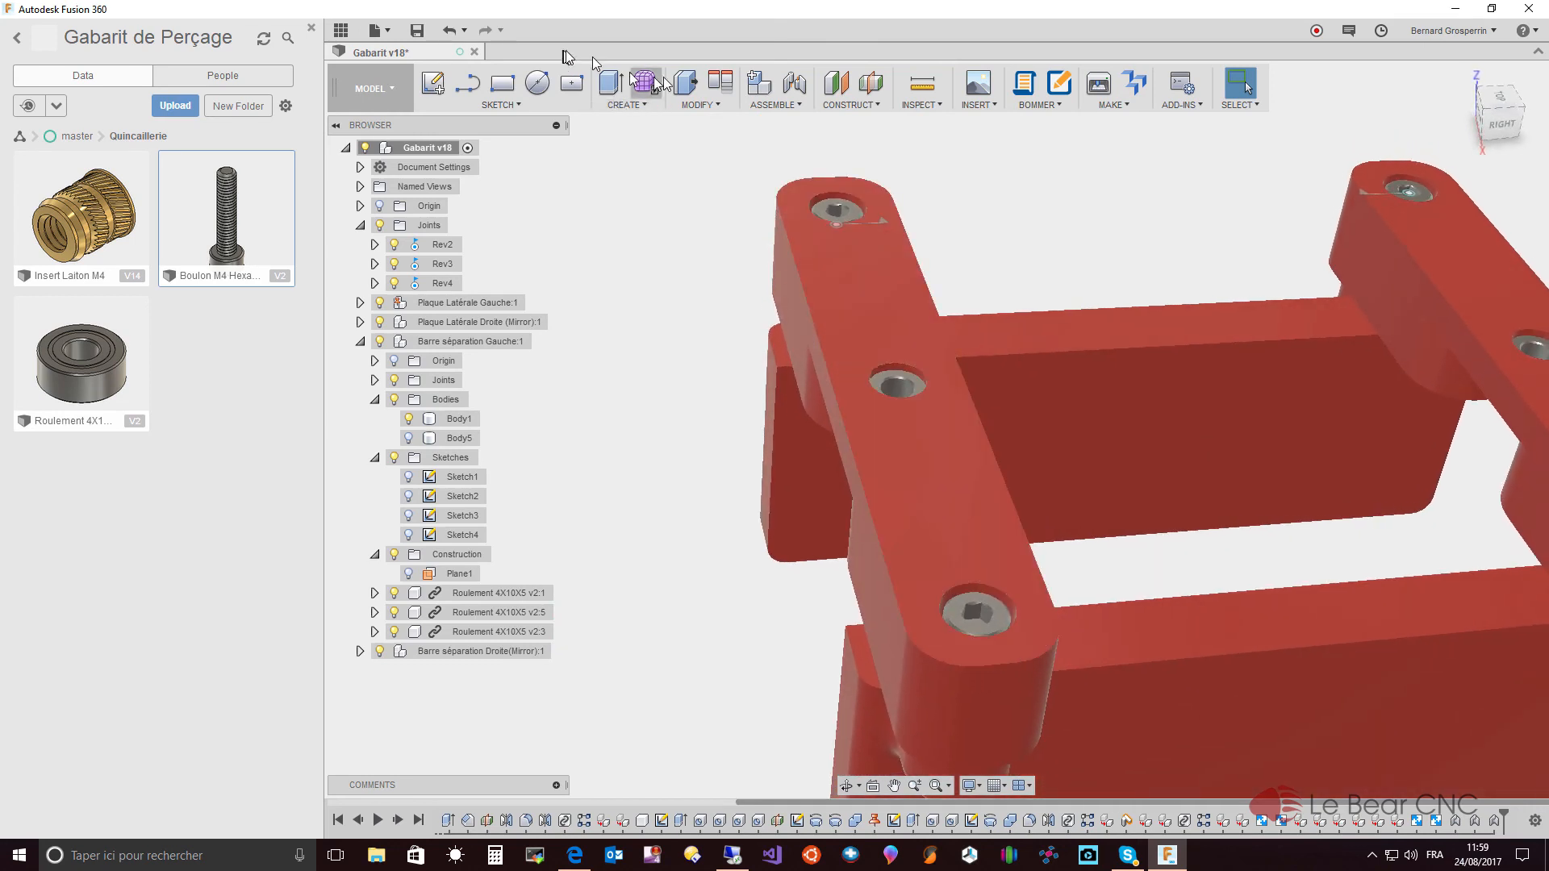
click(776, 105)
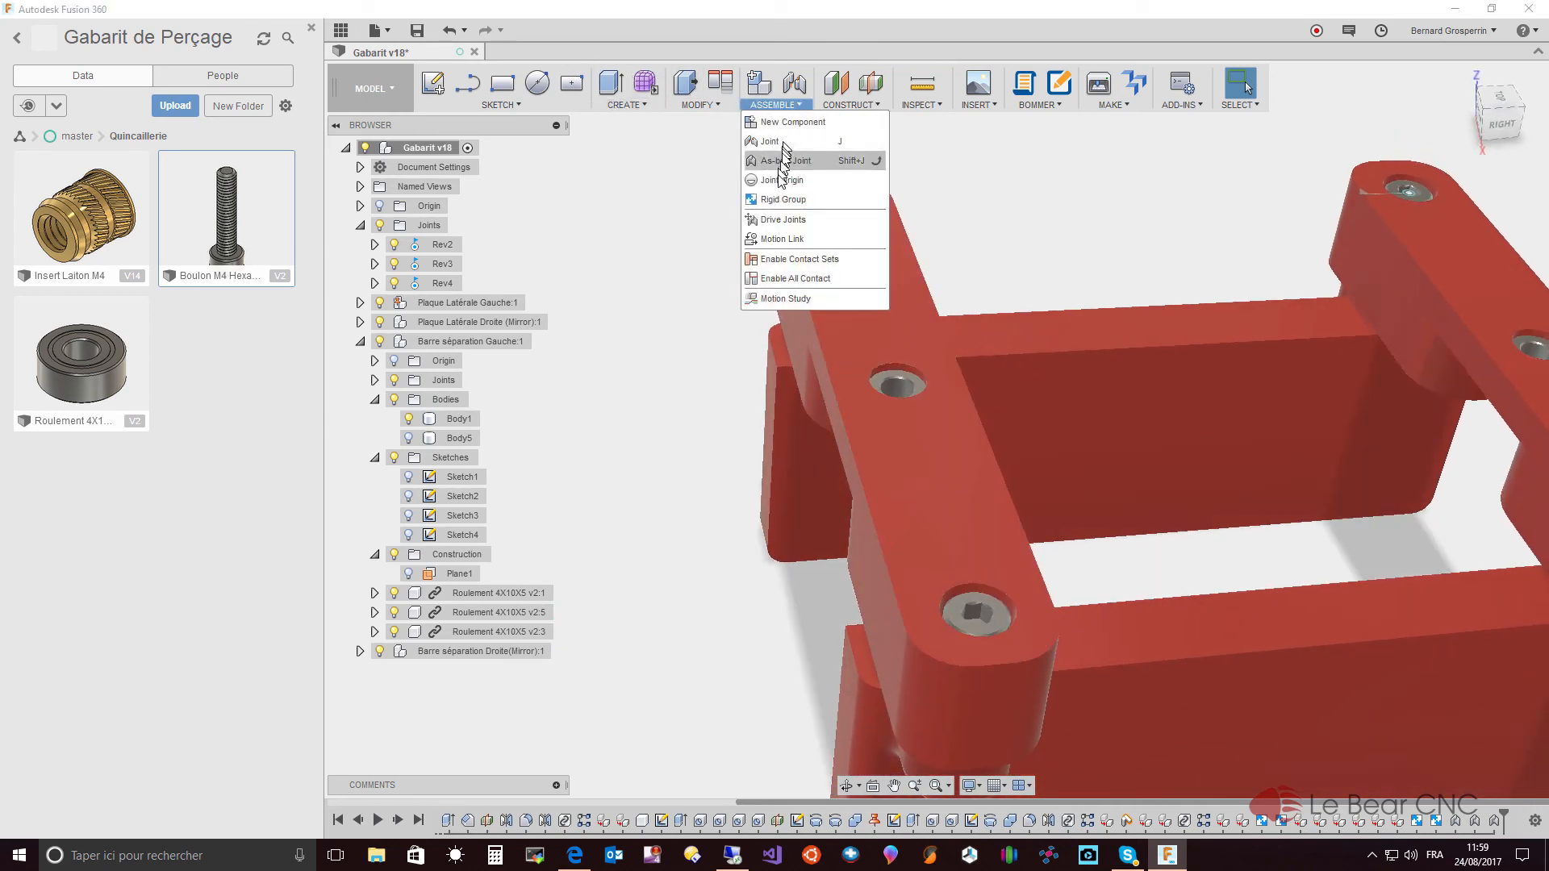
click(784, 160)
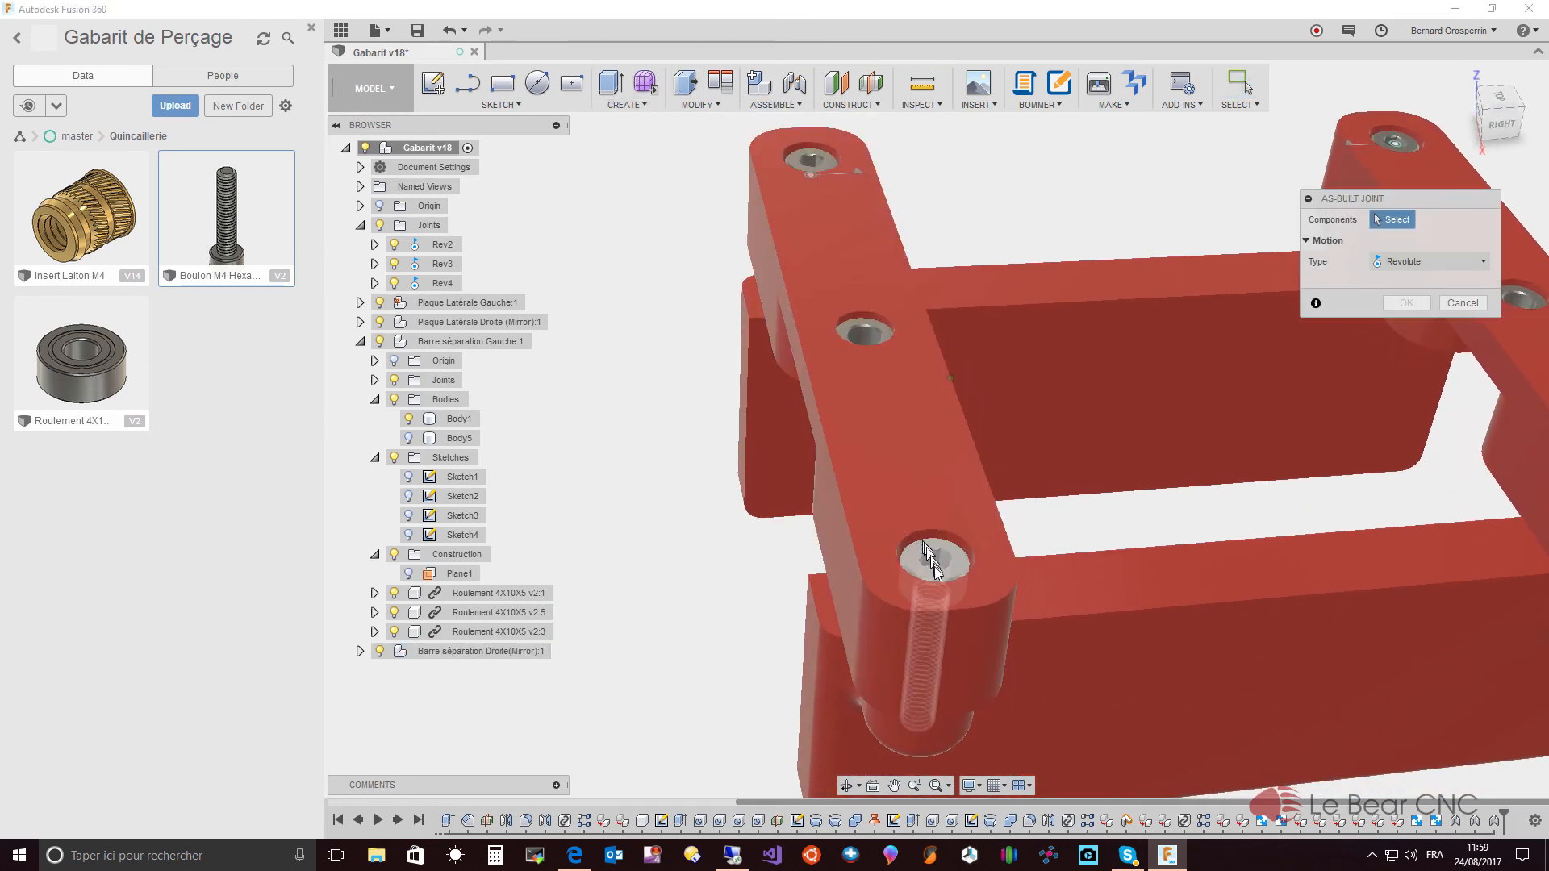
click(937, 569)
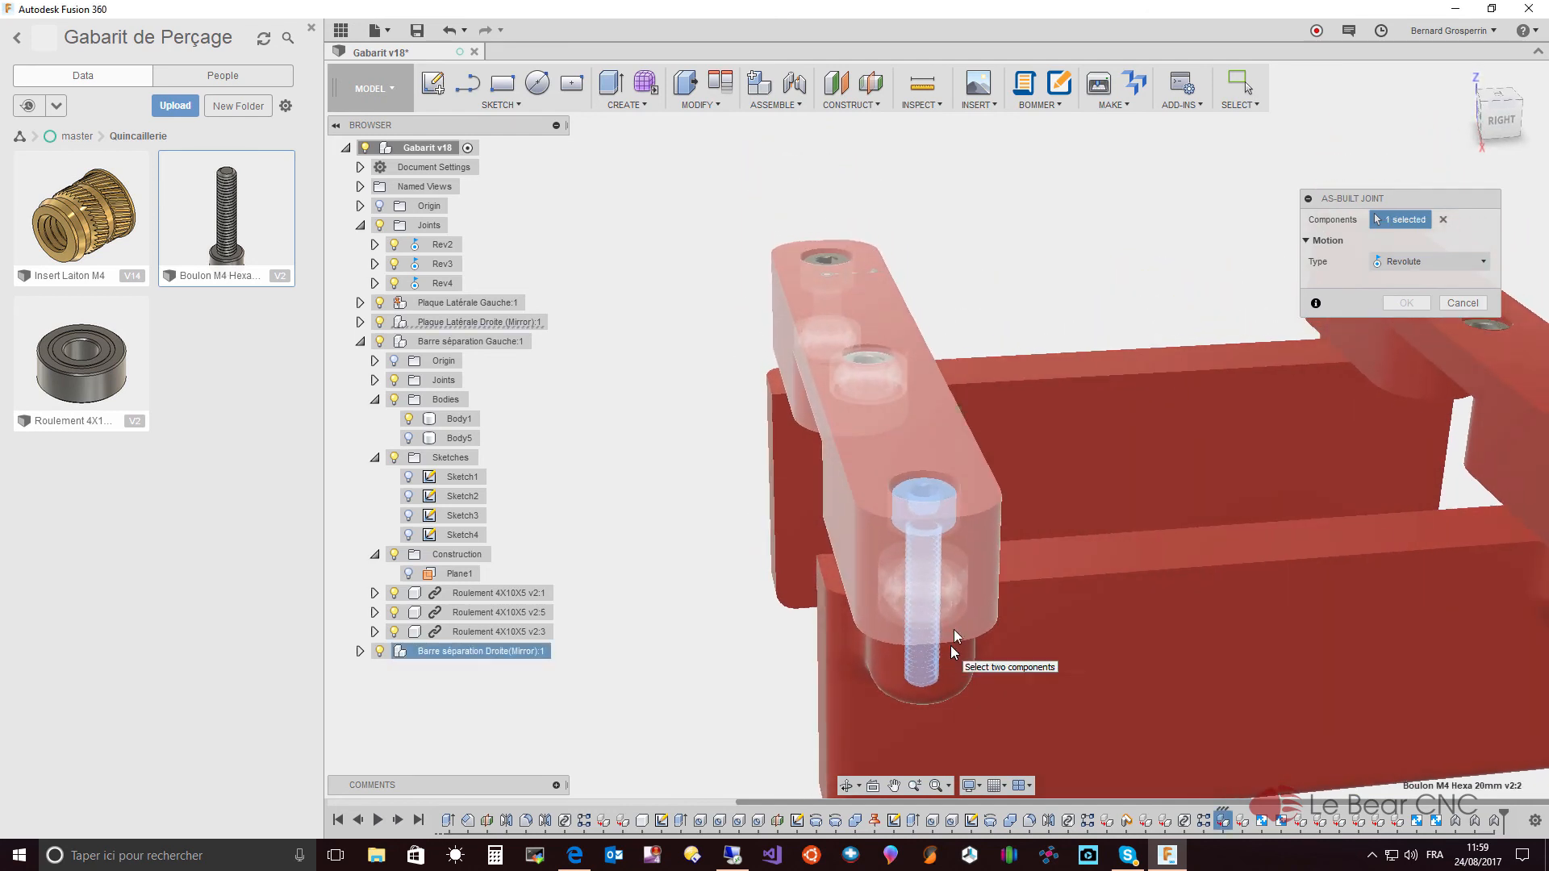
click(949, 603)
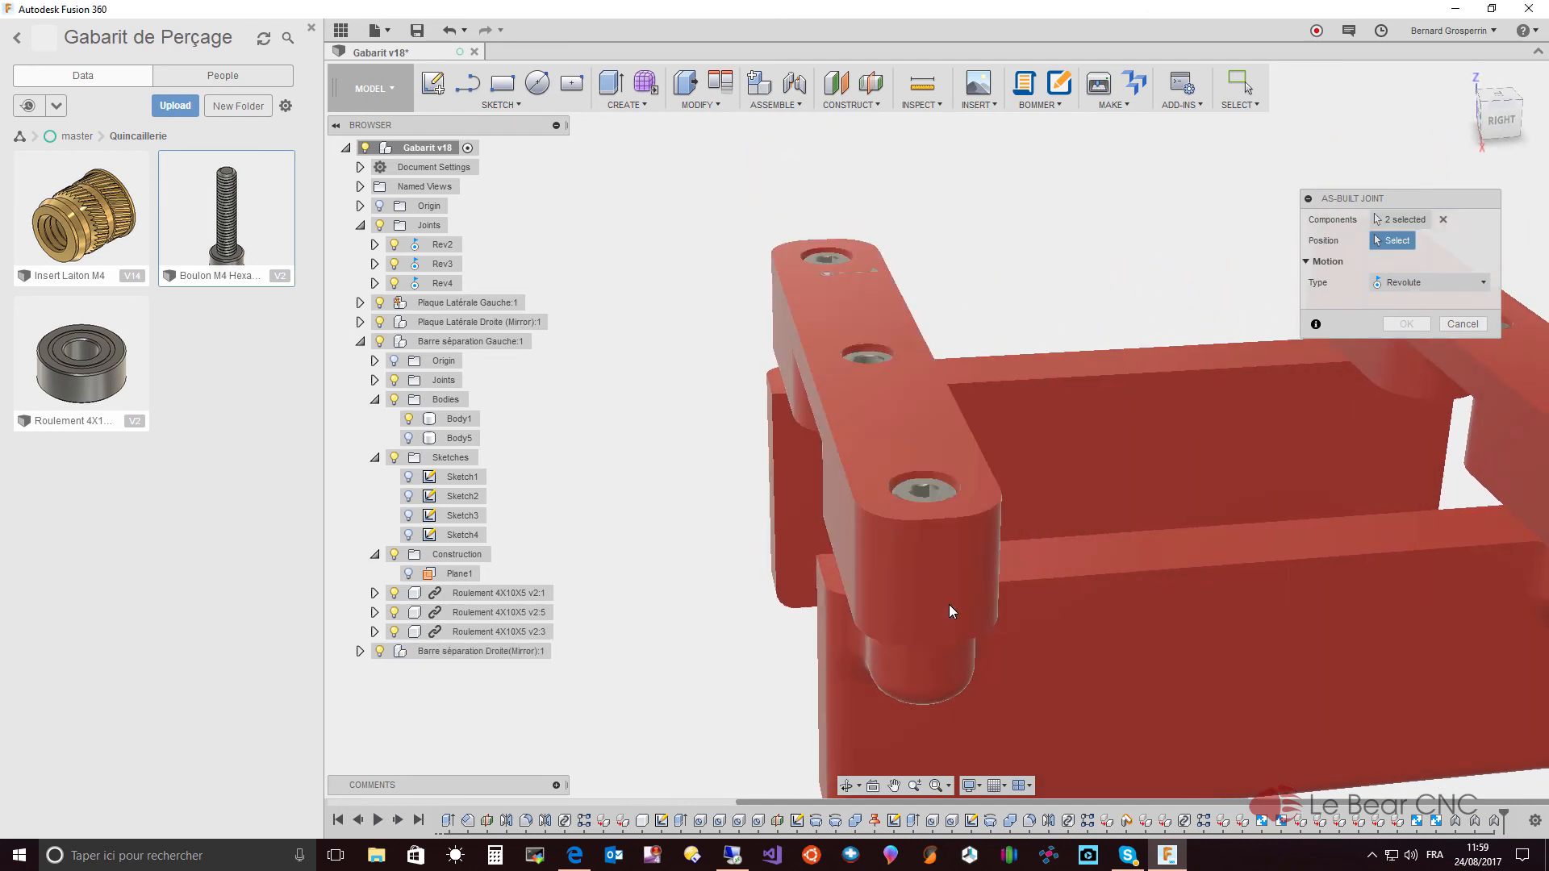
shift+middle_drag(952, 601, 919, 697)
click(803, 601)
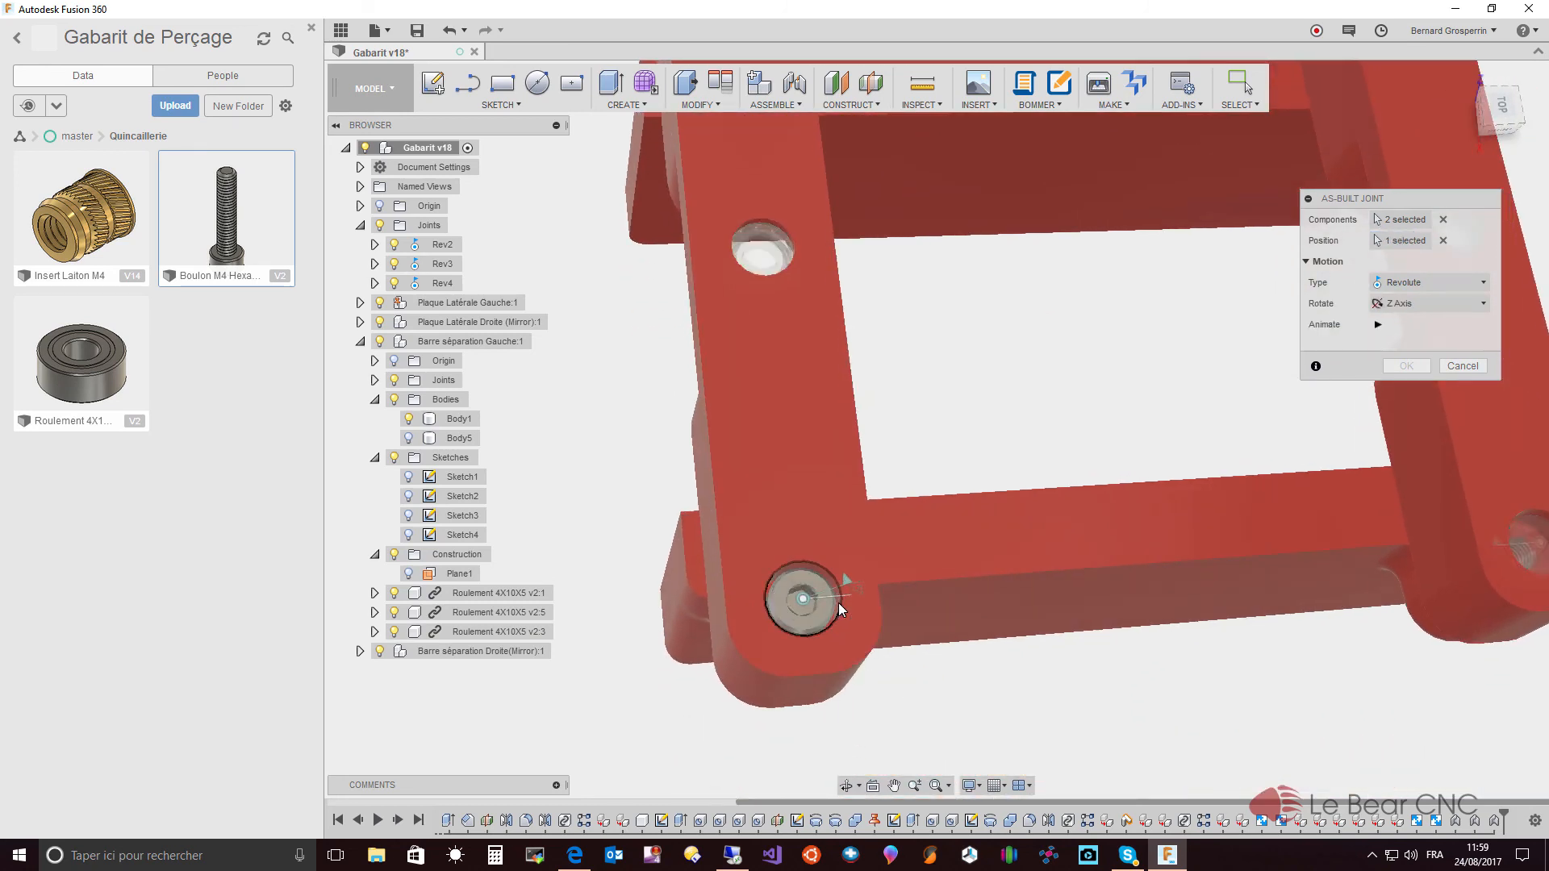
click(1407, 366)
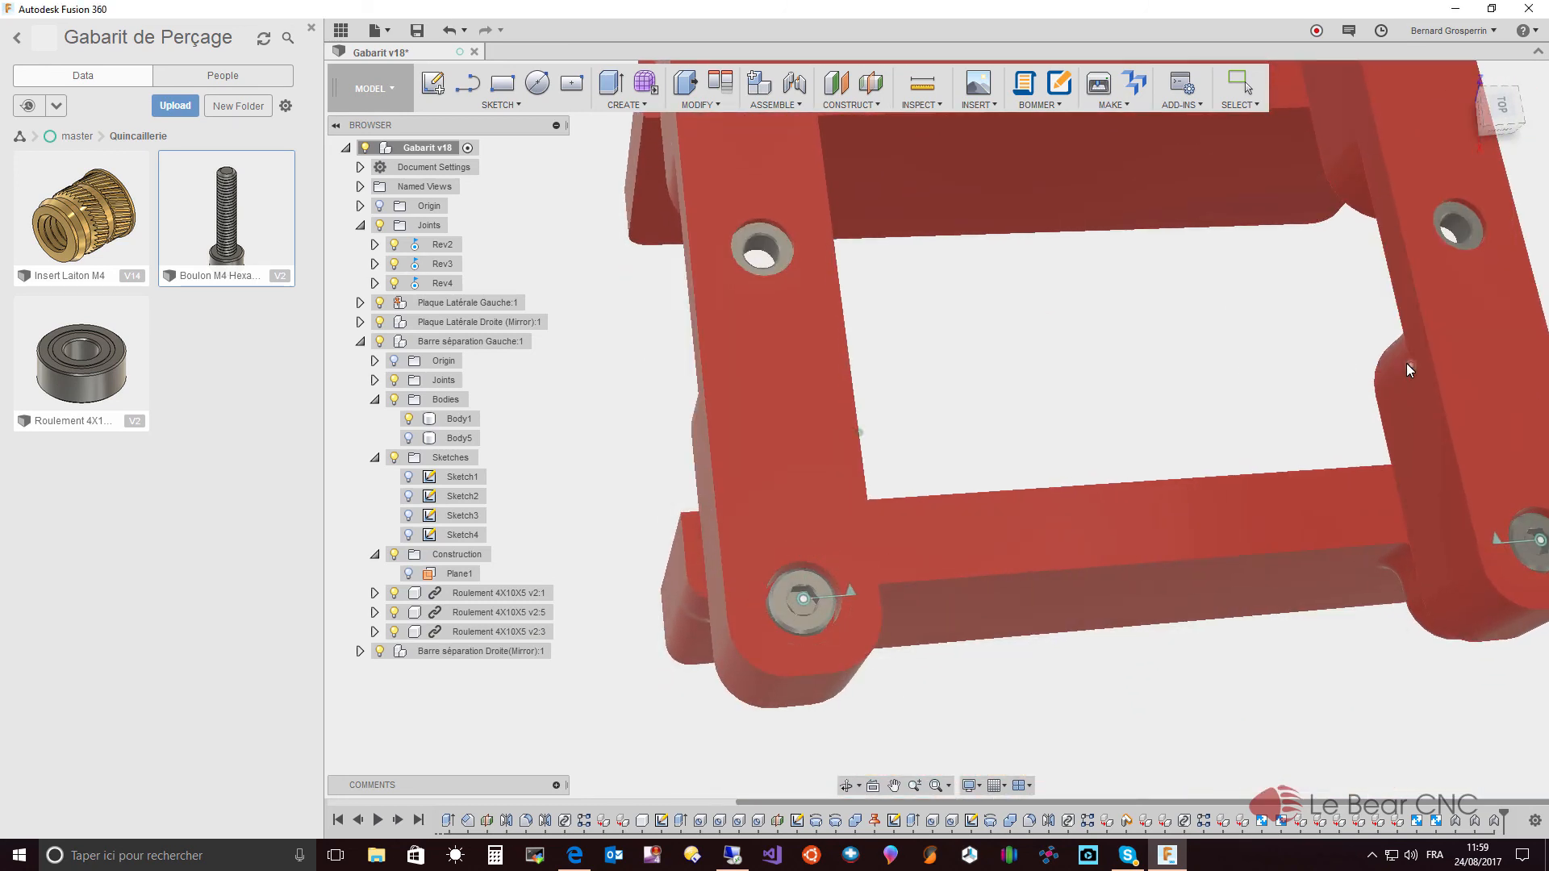
- Move the jointed side plates and separation bars in the assembly to test how they pivot about their bolts
scroll(1406, 366, down, 2)
shift+middle_drag(1326, 500, 1175, 546)
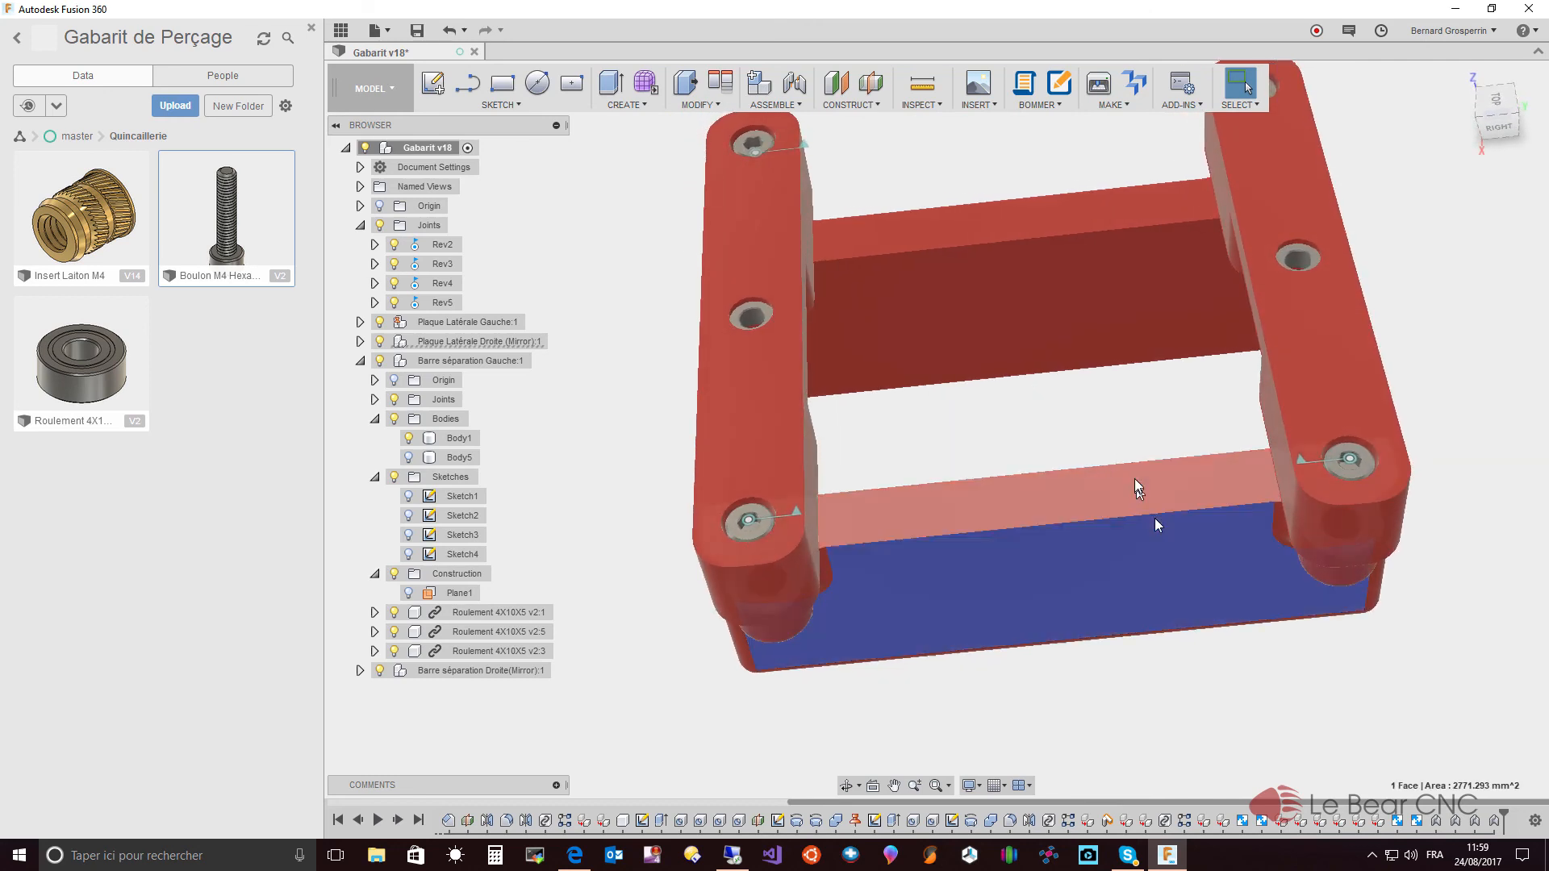
click(1077, 324)
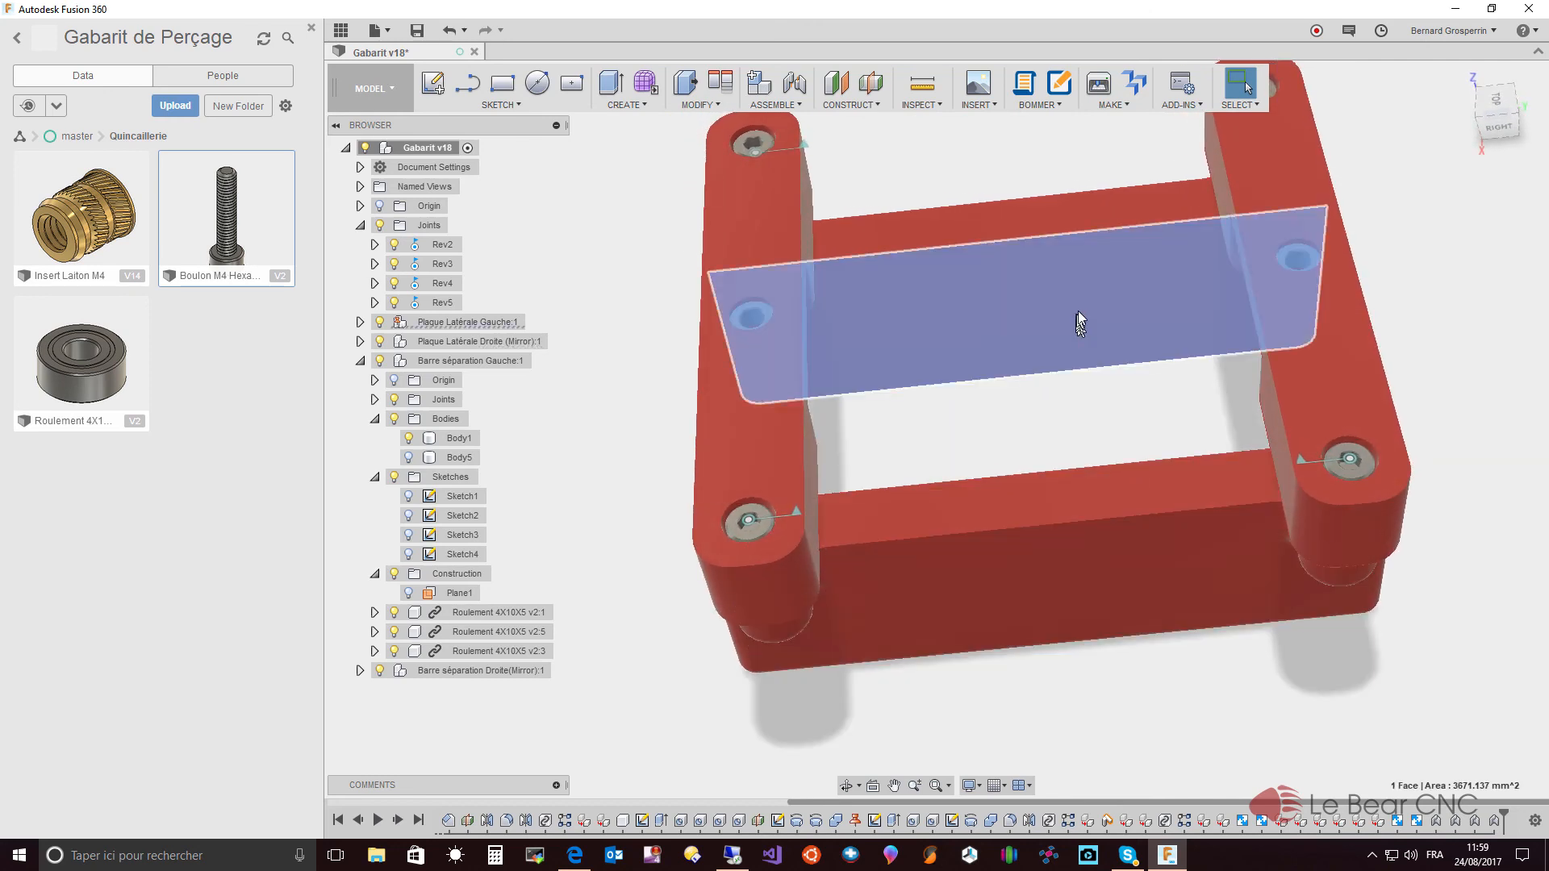
click(1078, 310)
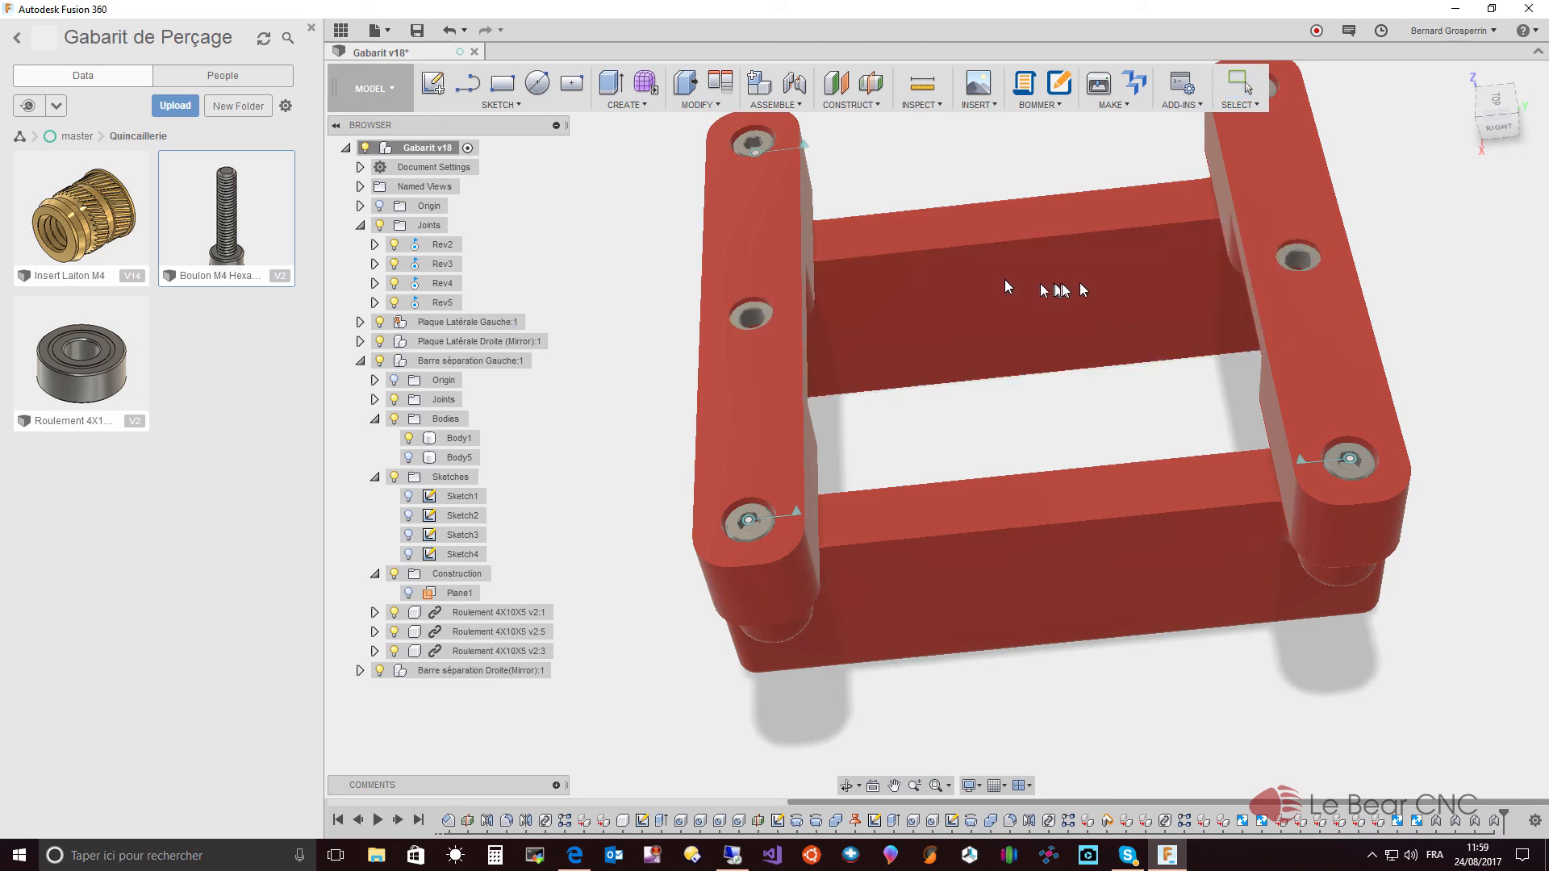
key(Escape)
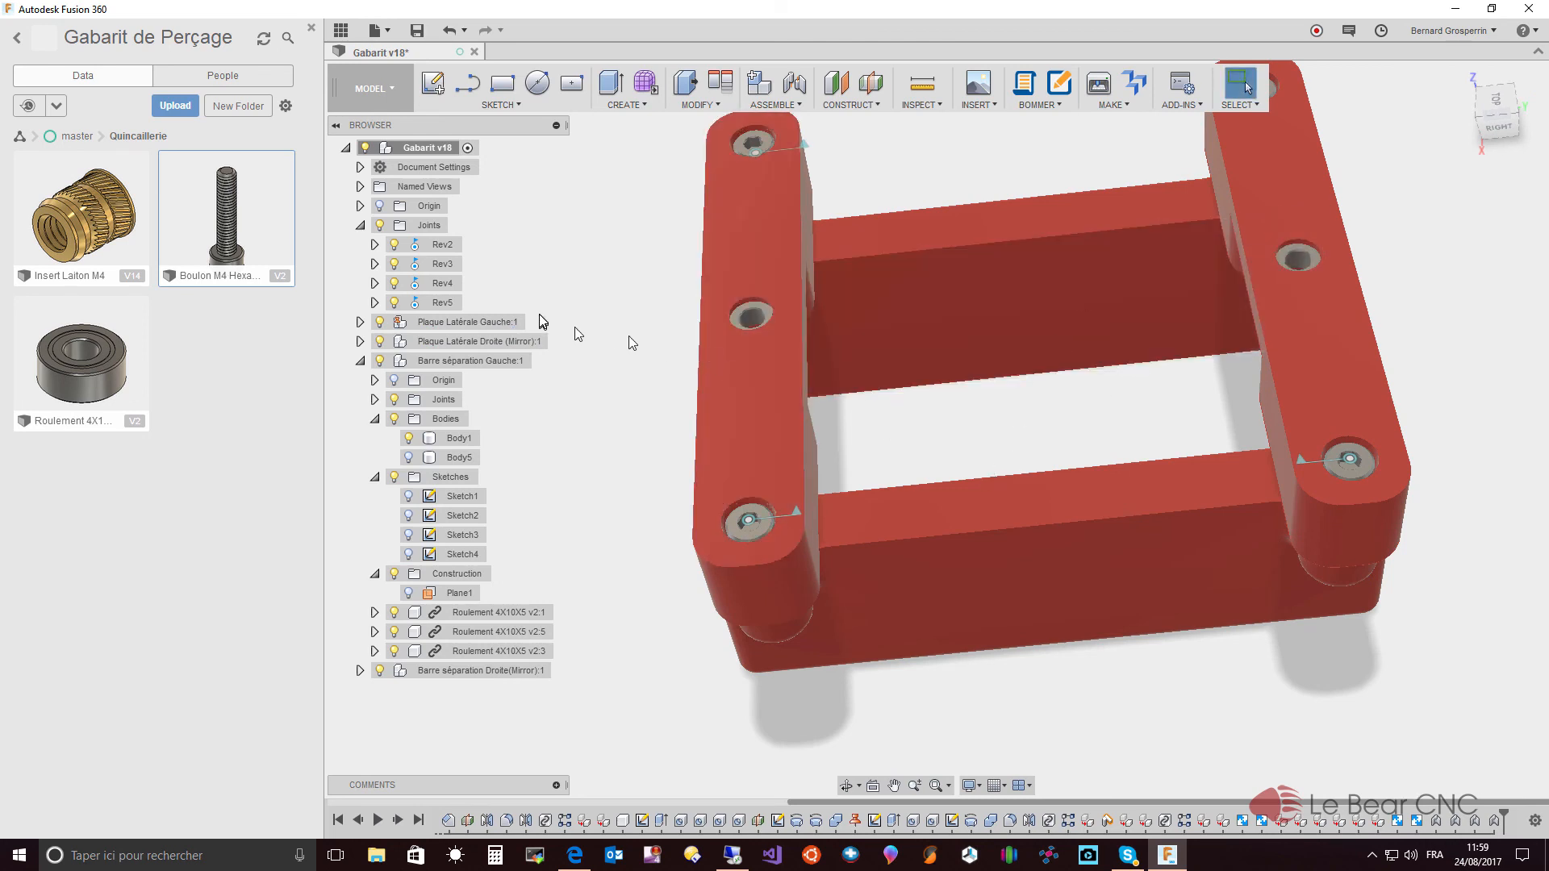
click(498, 324)
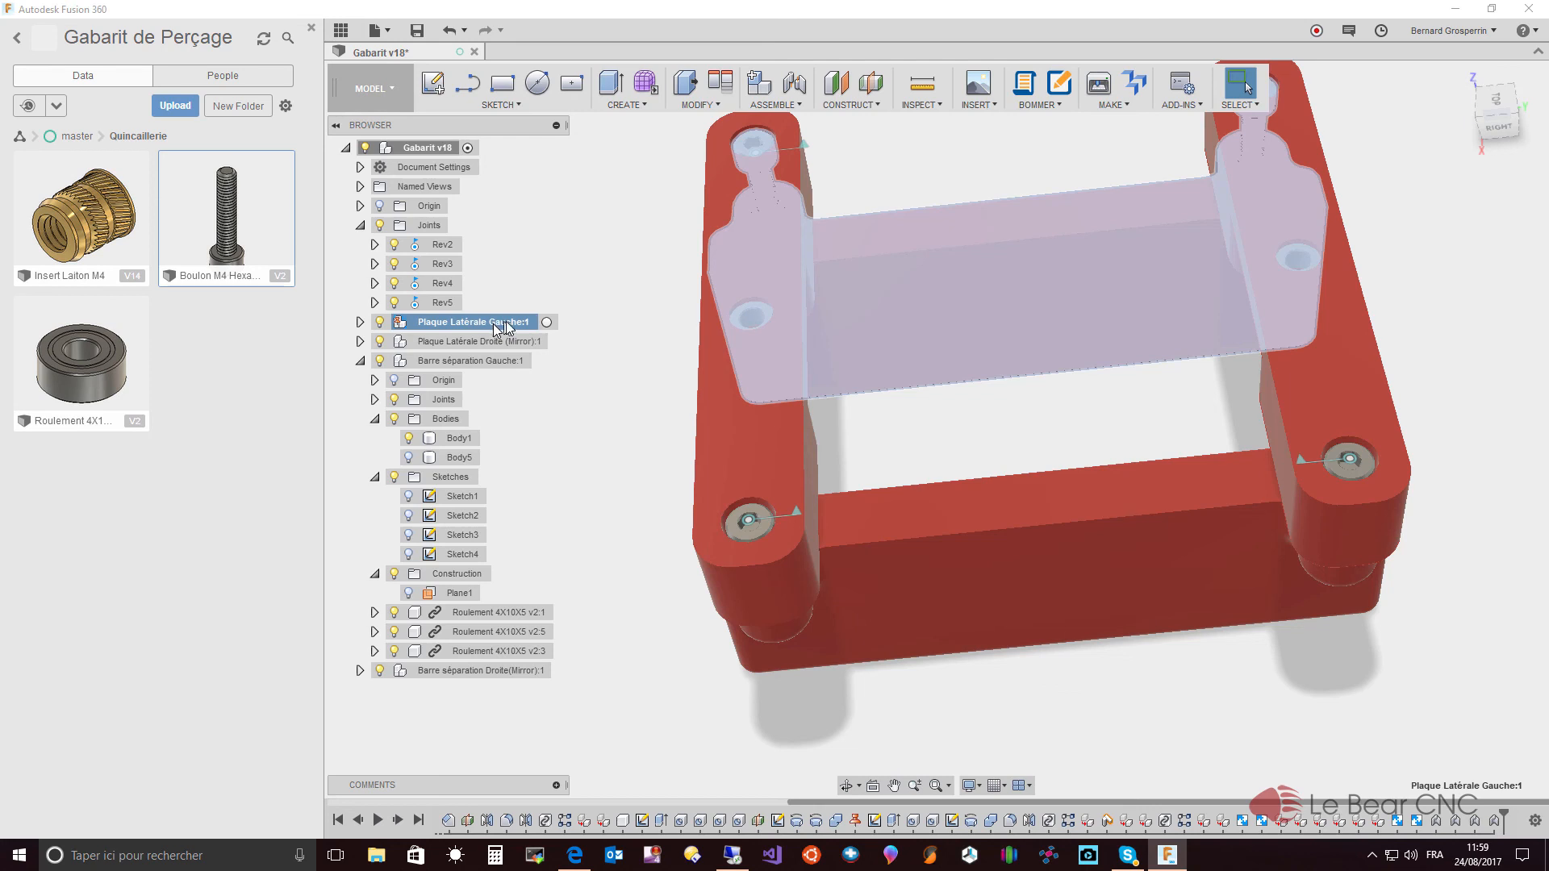
key(Escape)
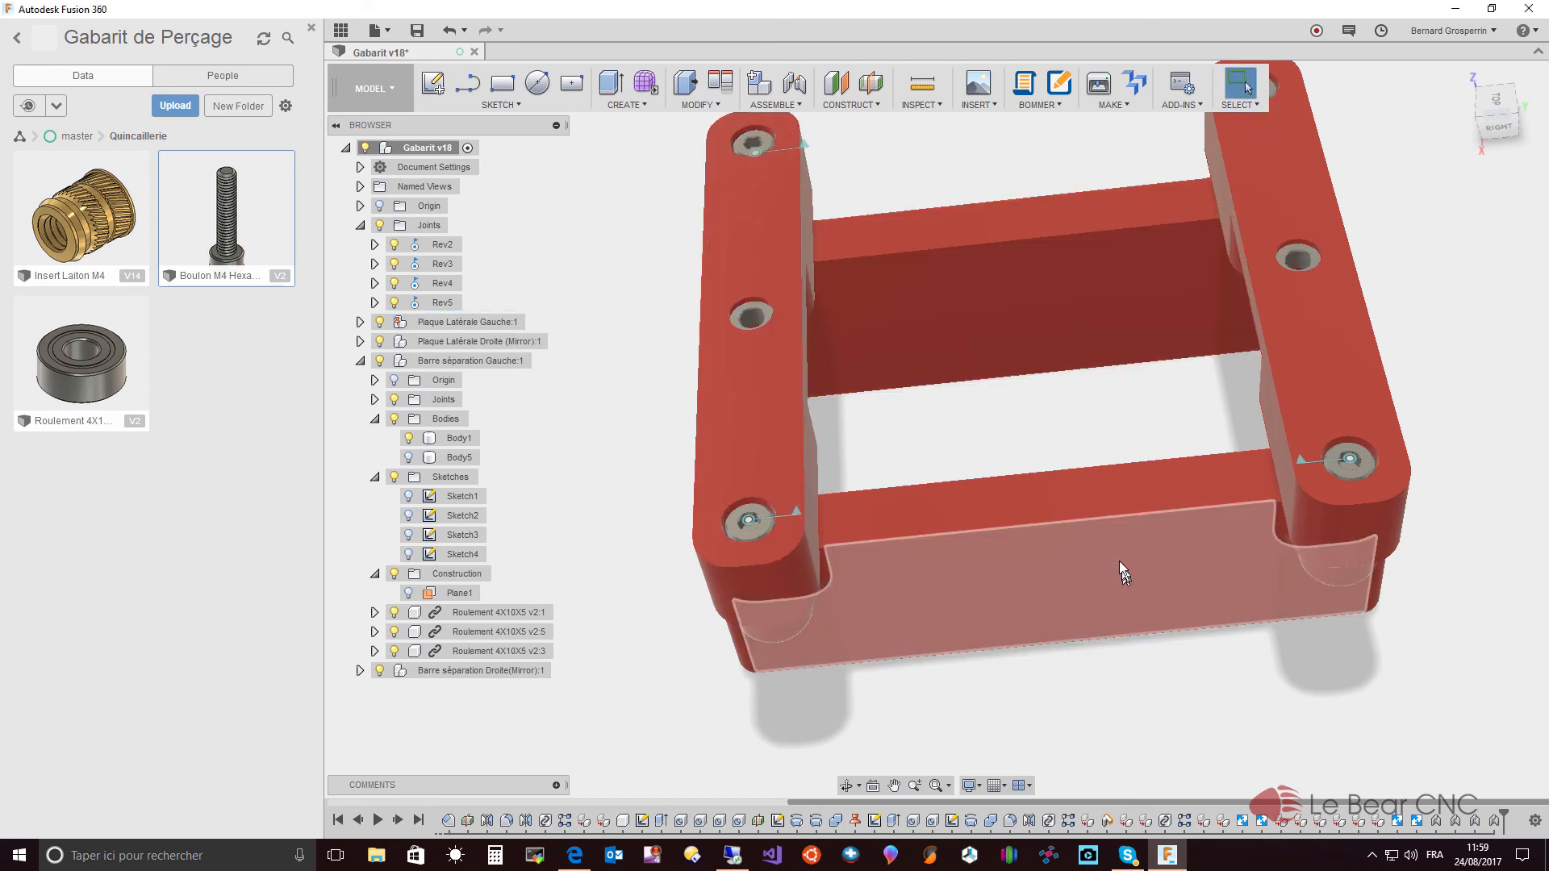
shift+middle_drag(1144, 560, 777, 347)
drag(777, 352, 886, 471)
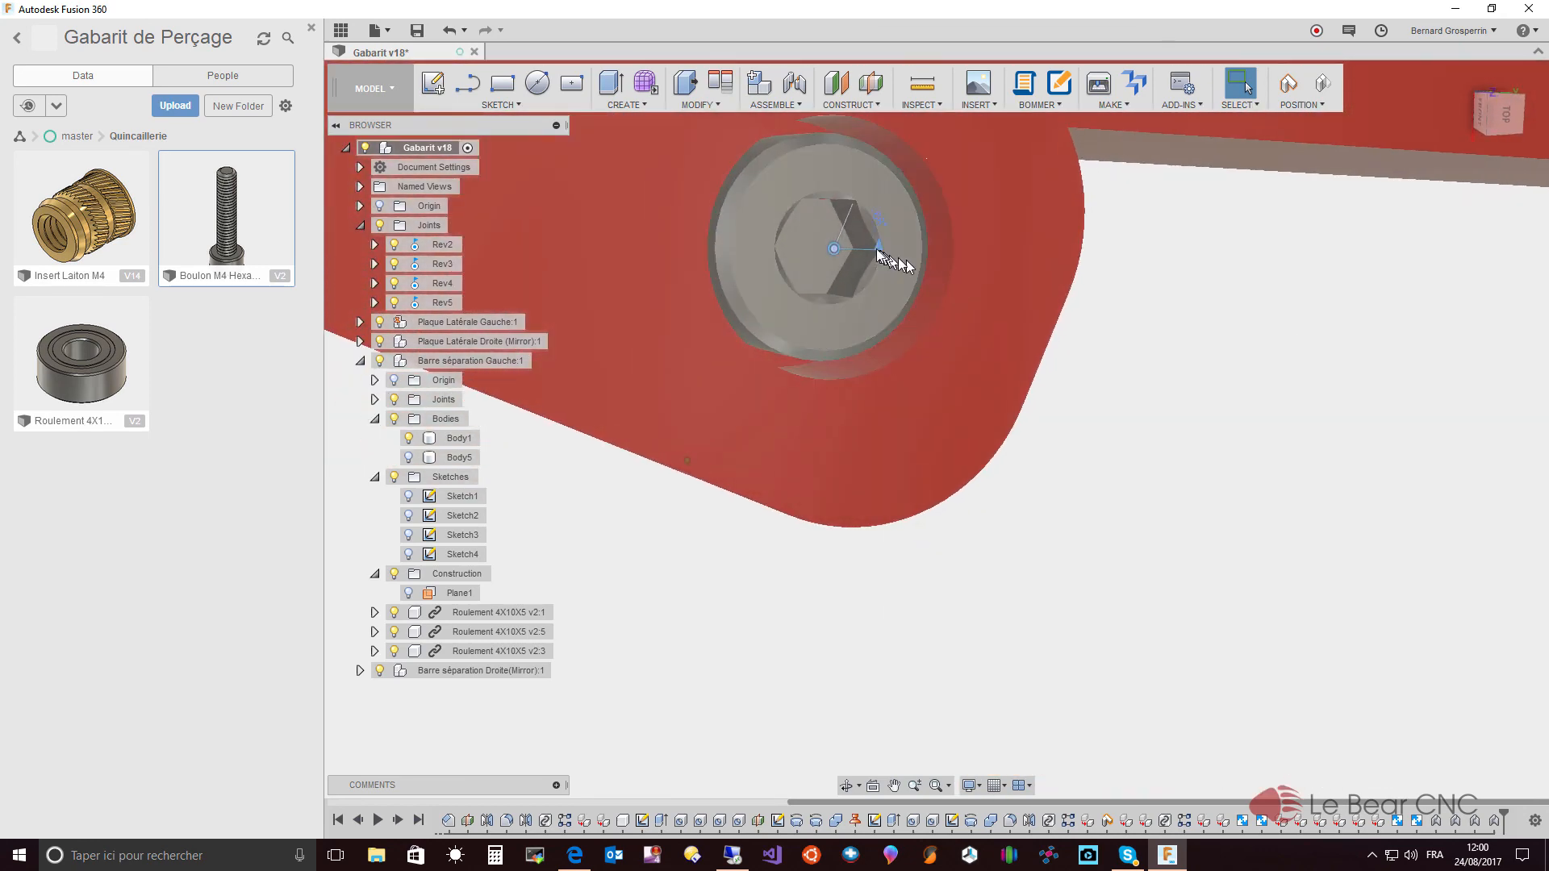
- Enable minimum and maximum rotation limits on the Rev5 joint, with the minimum at 68 degrees
drag(861, 246, 873, 238)
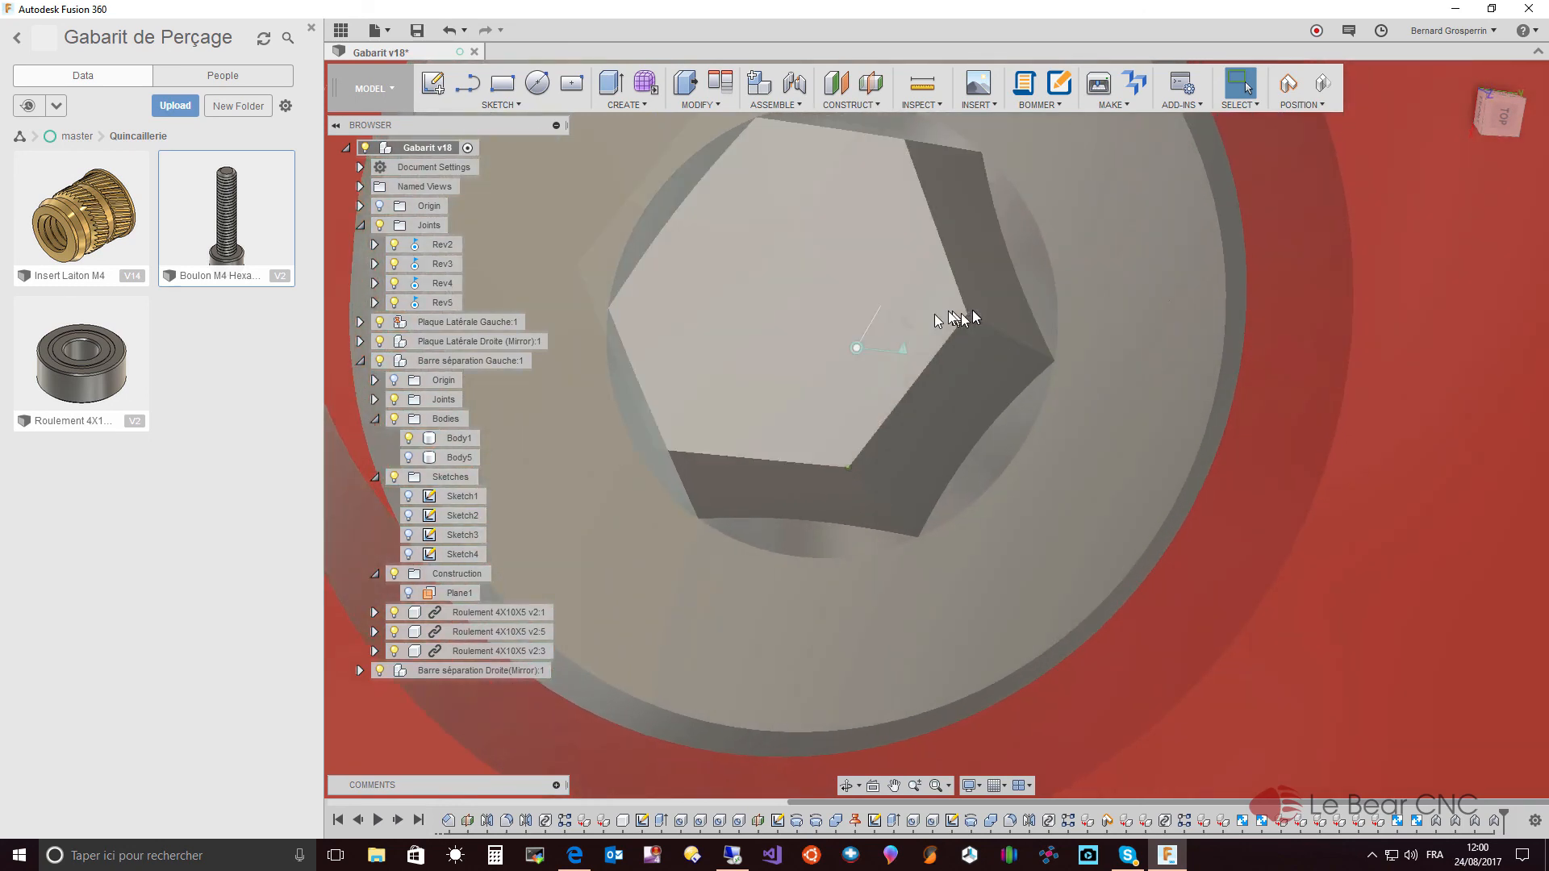
scroll(920, 339, up, 3)
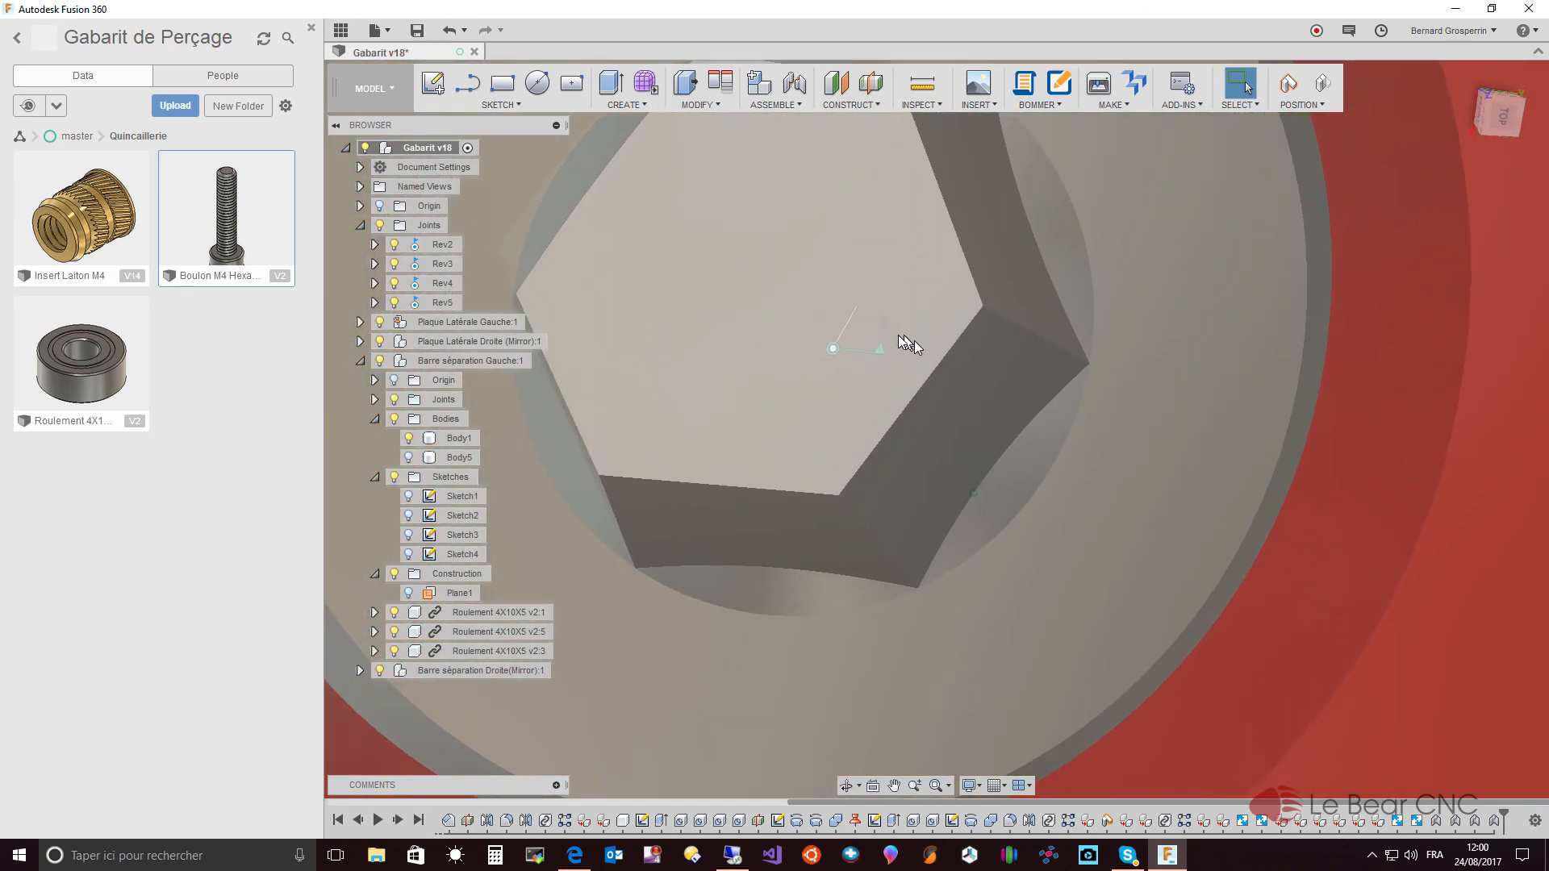
click(882, 341)
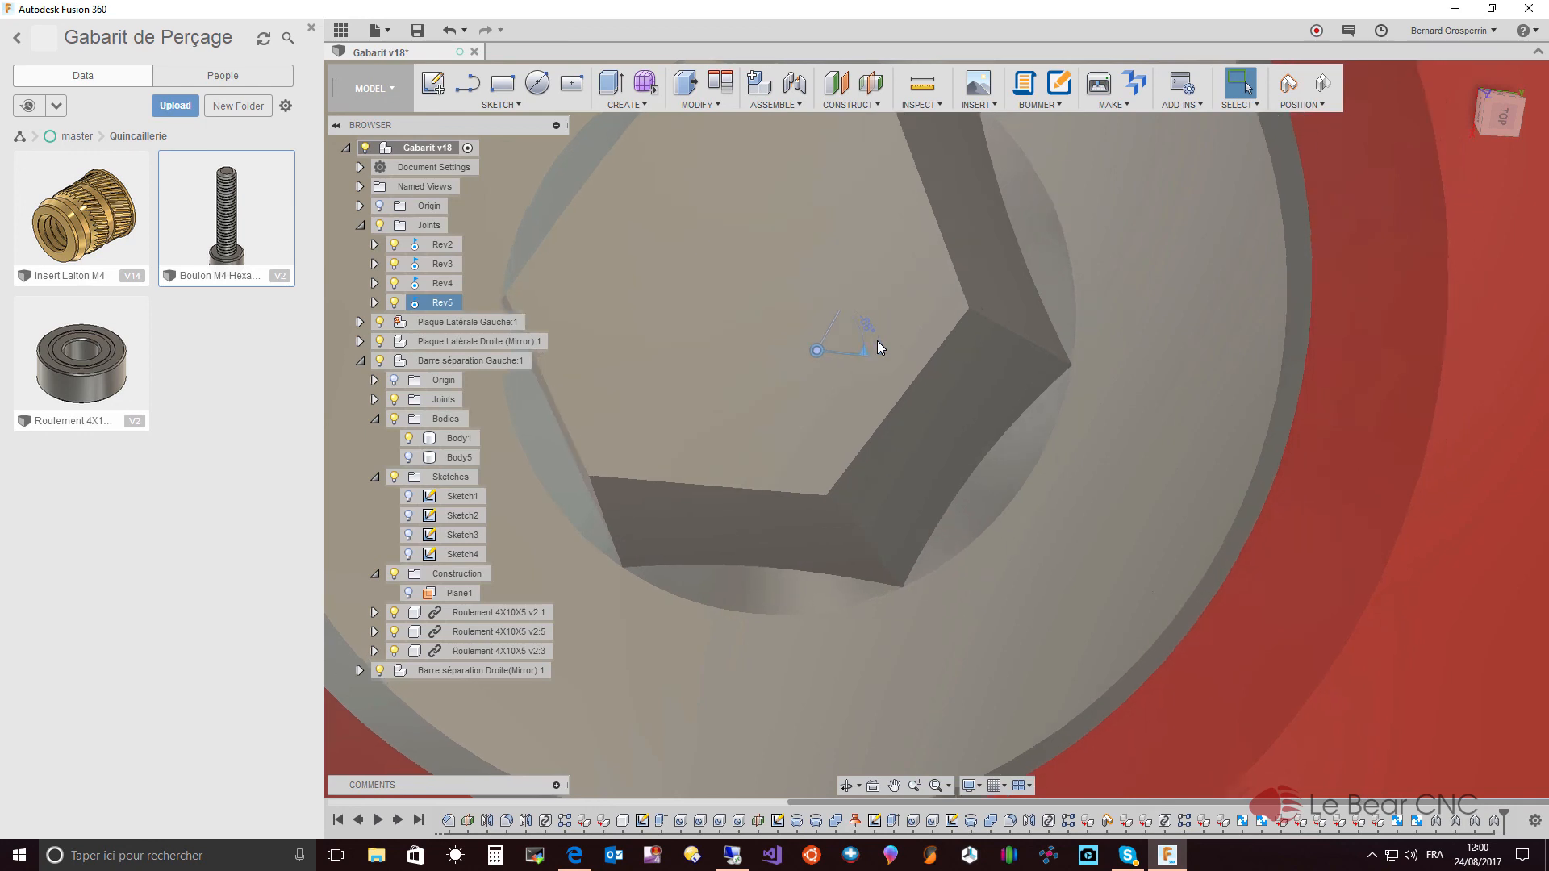
scroll(875, 339, down, 5)
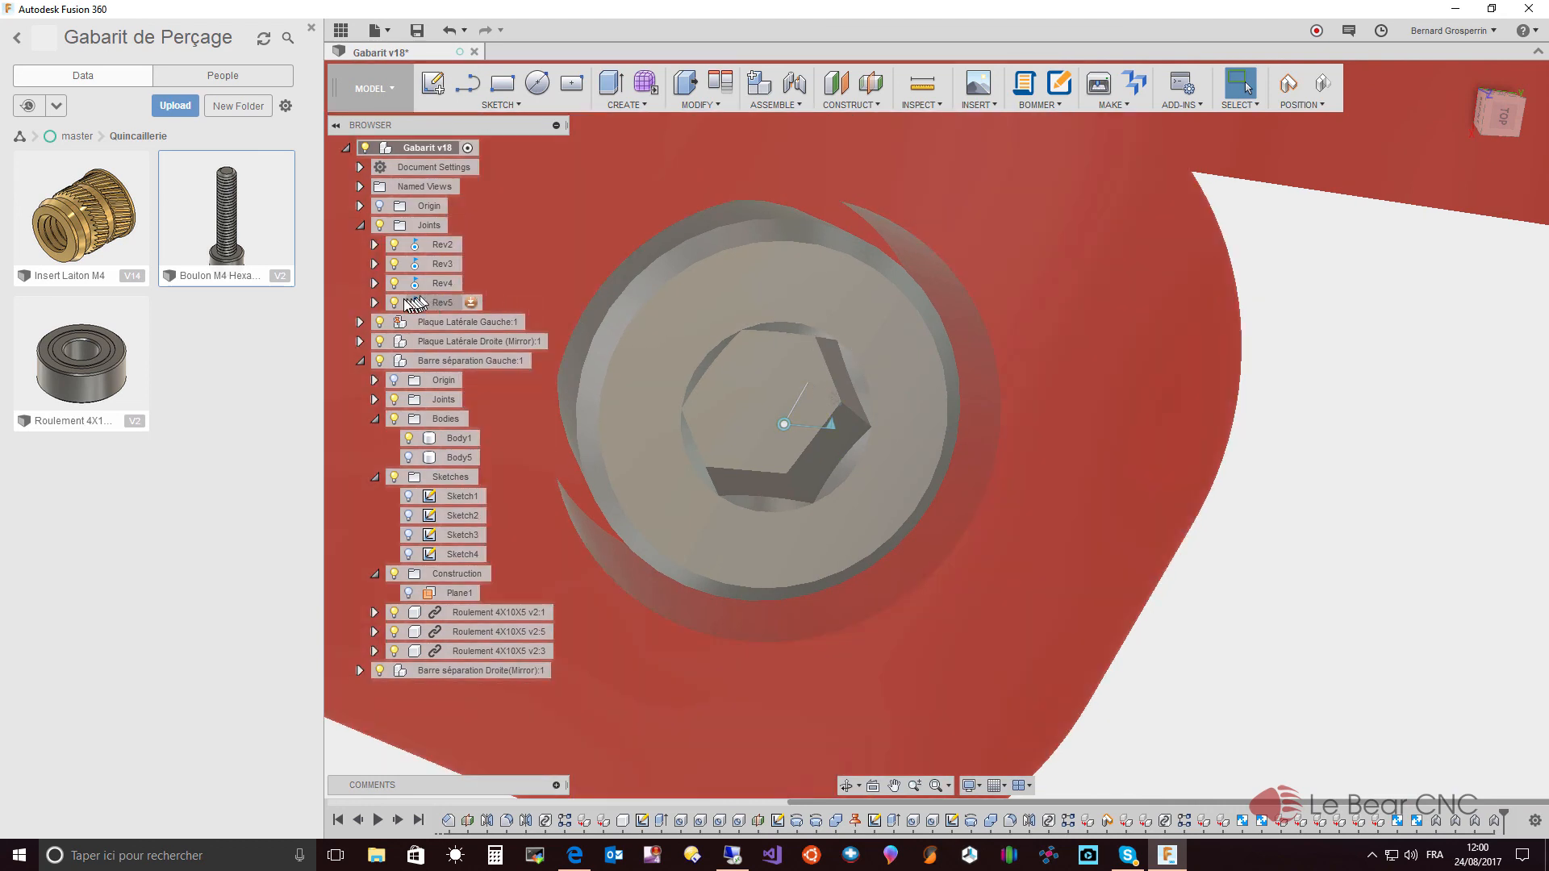
click(446, 302)
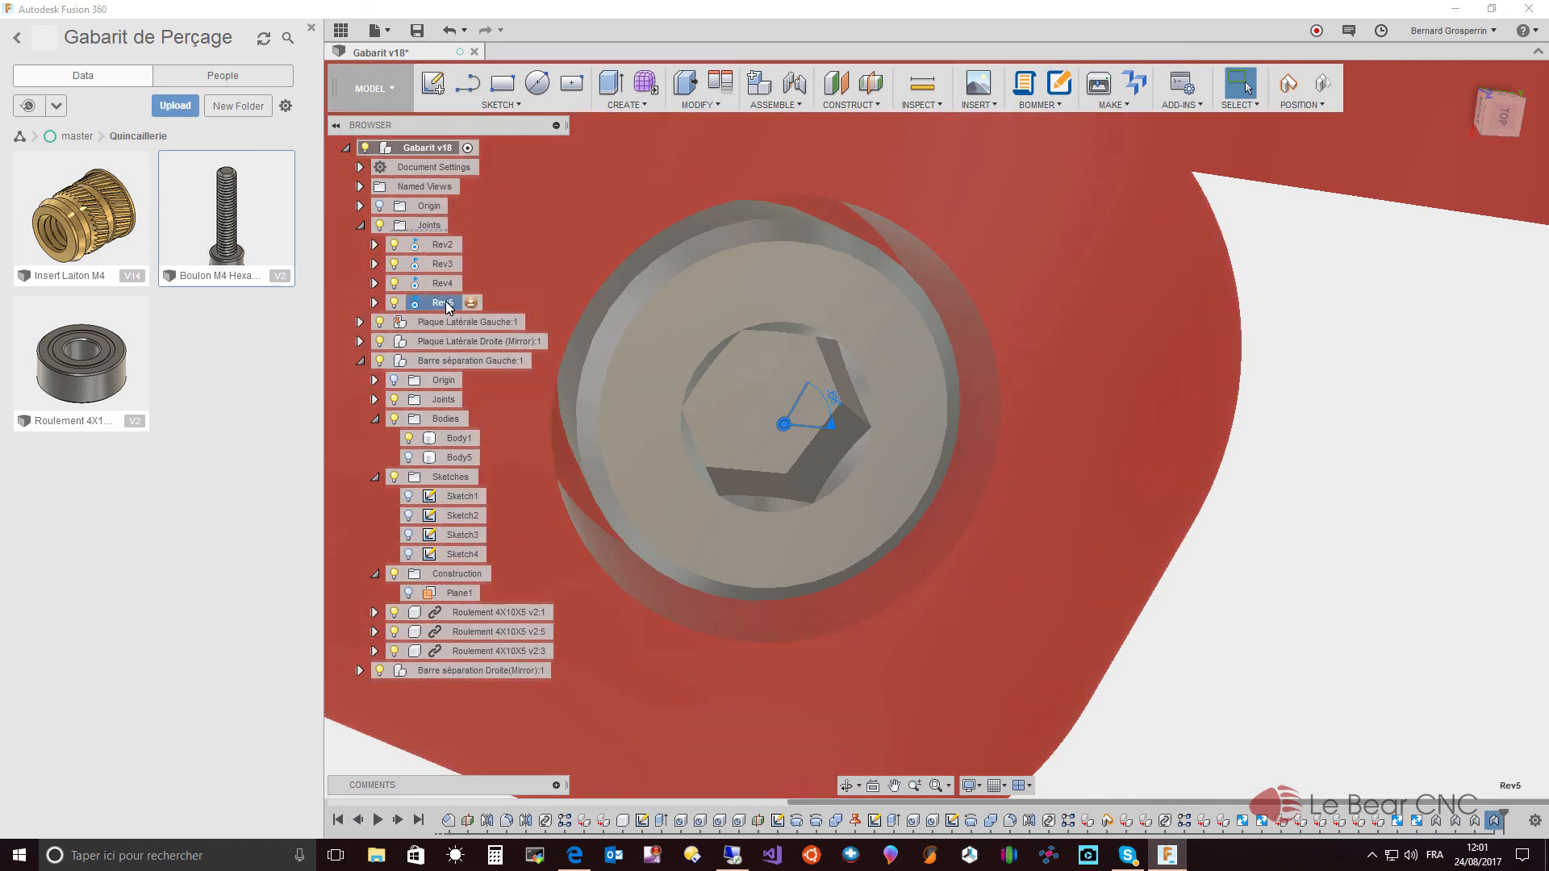
right_click(446, 302)
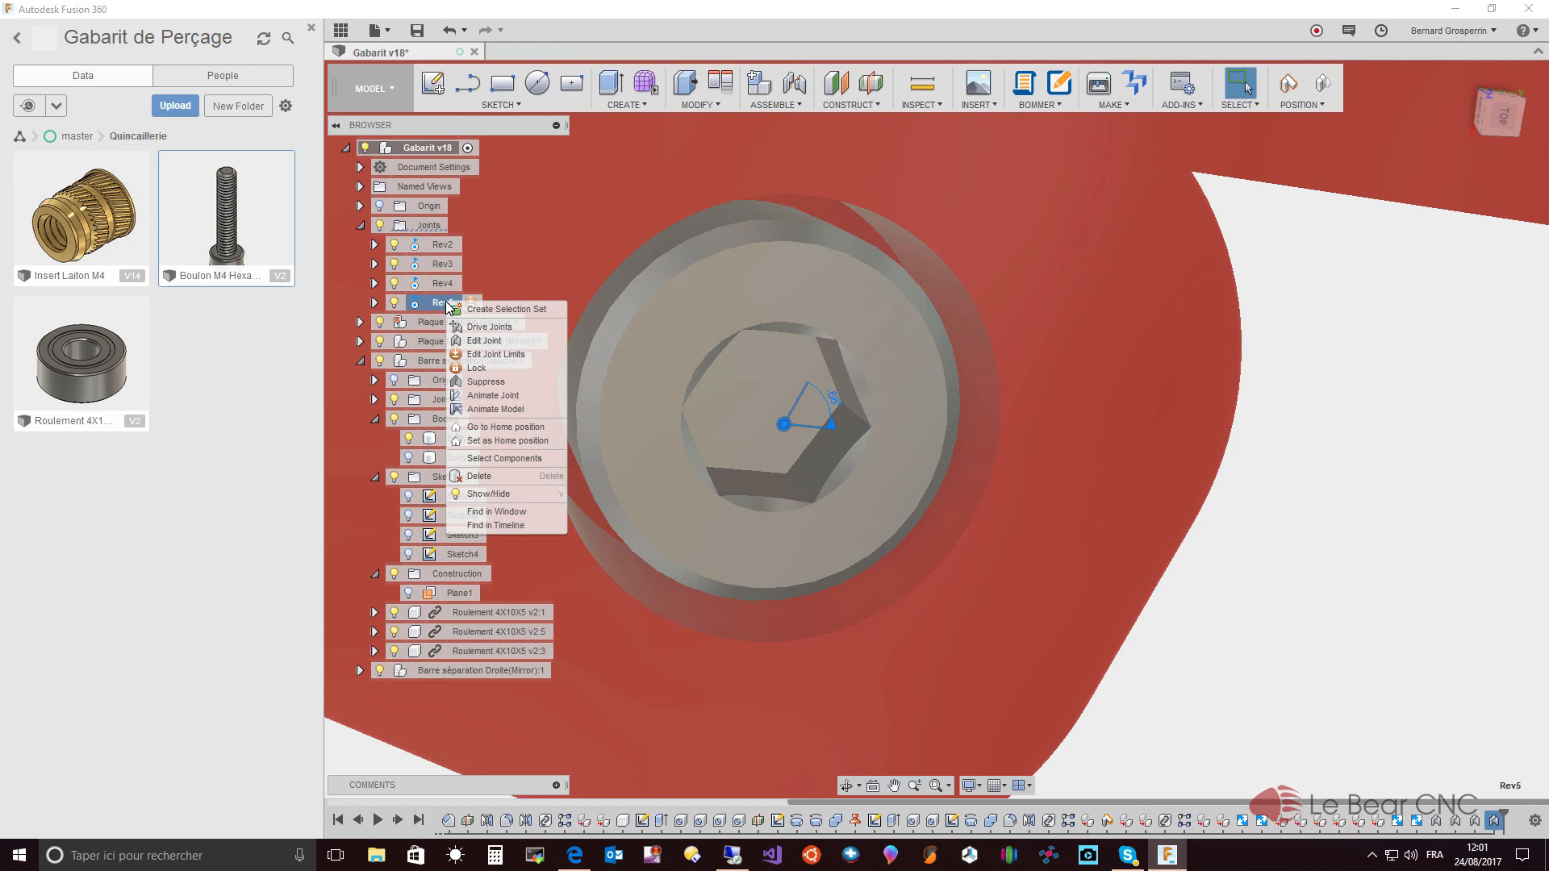
click(492, 355)
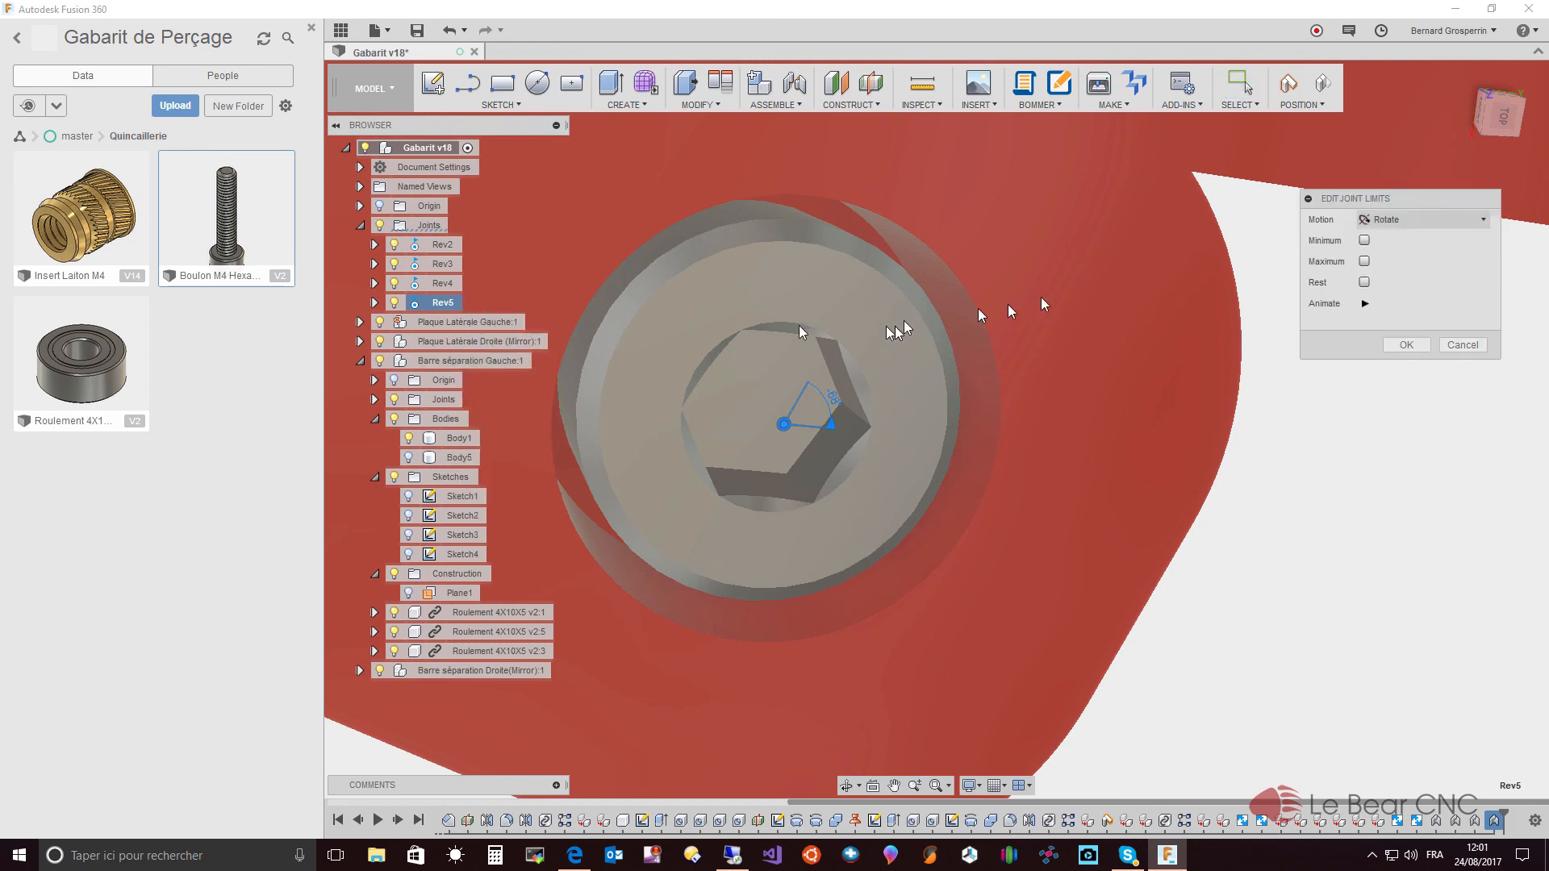
click(1363, 241)
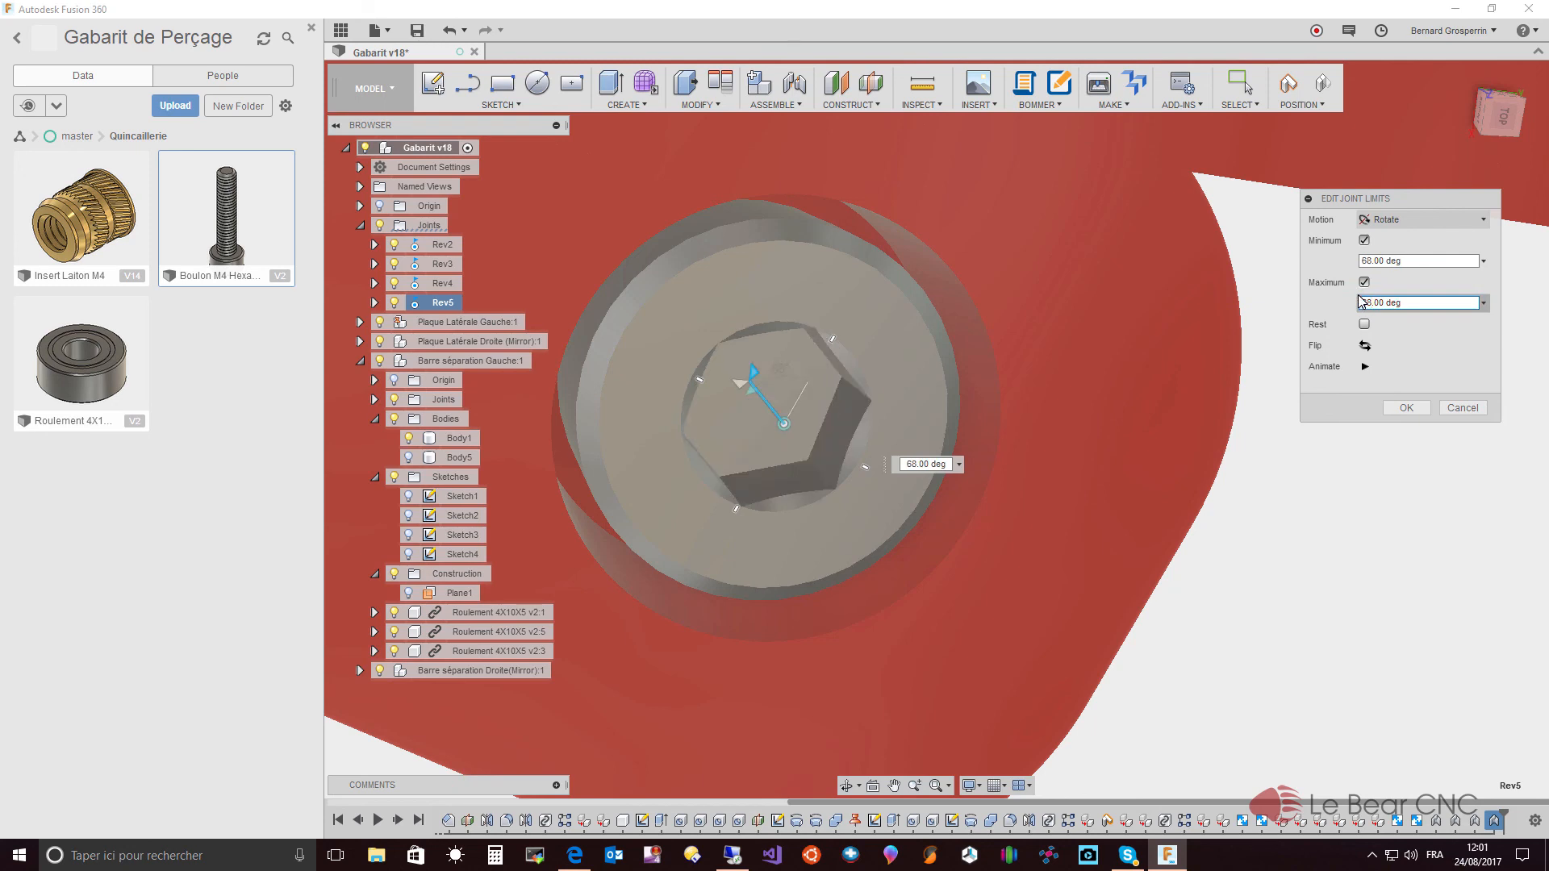
key(Return)
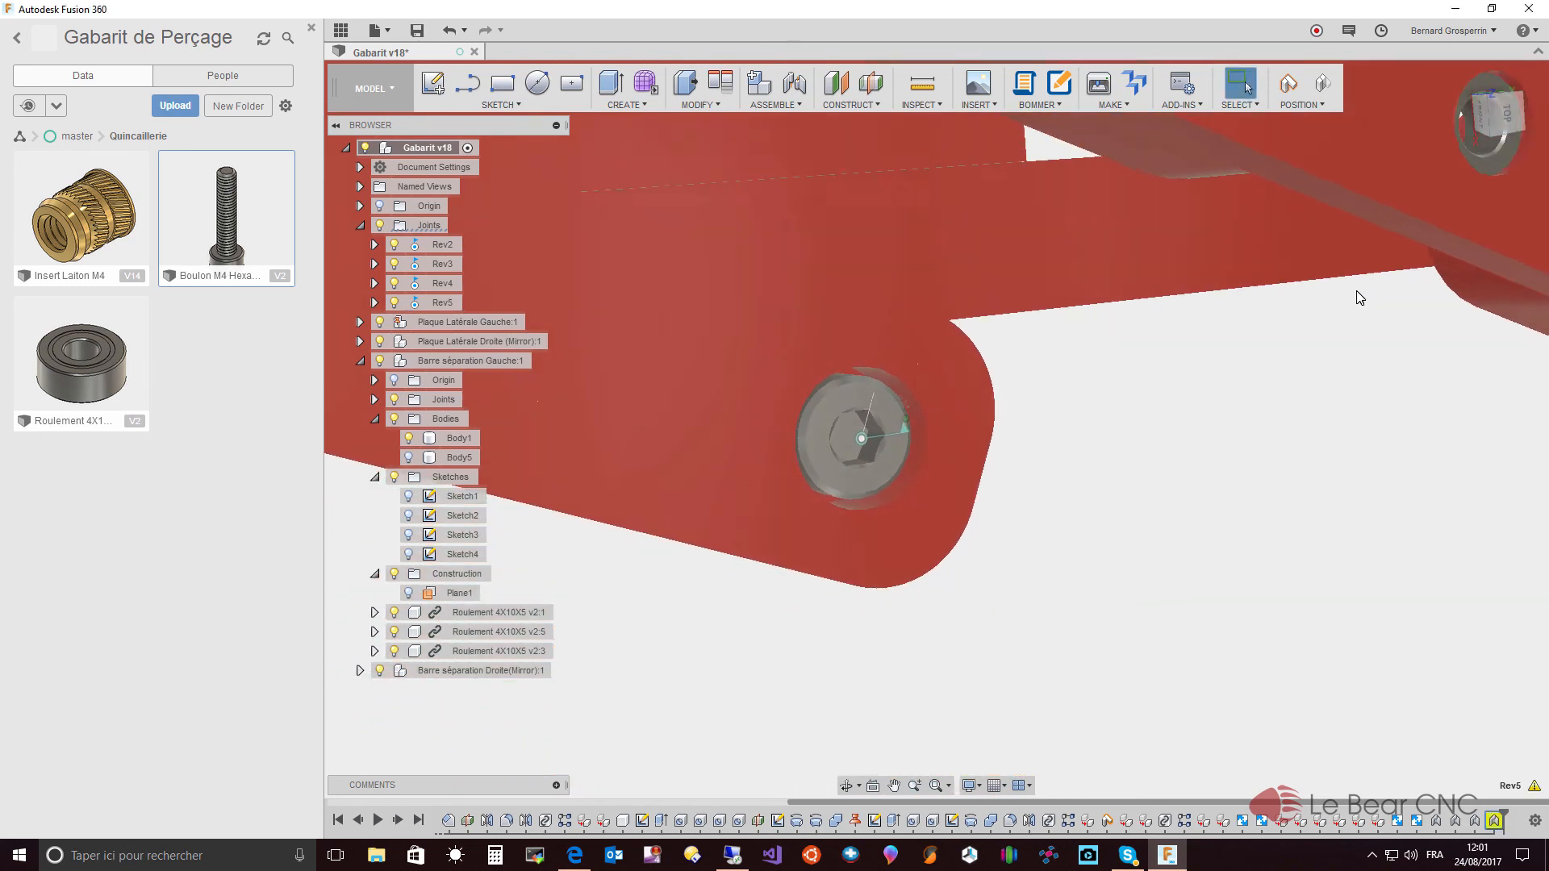
- Swing the jointed side plates and bars again to check the motion range with the Rev5 limits applied
drag(1222, 310, 919, 494)
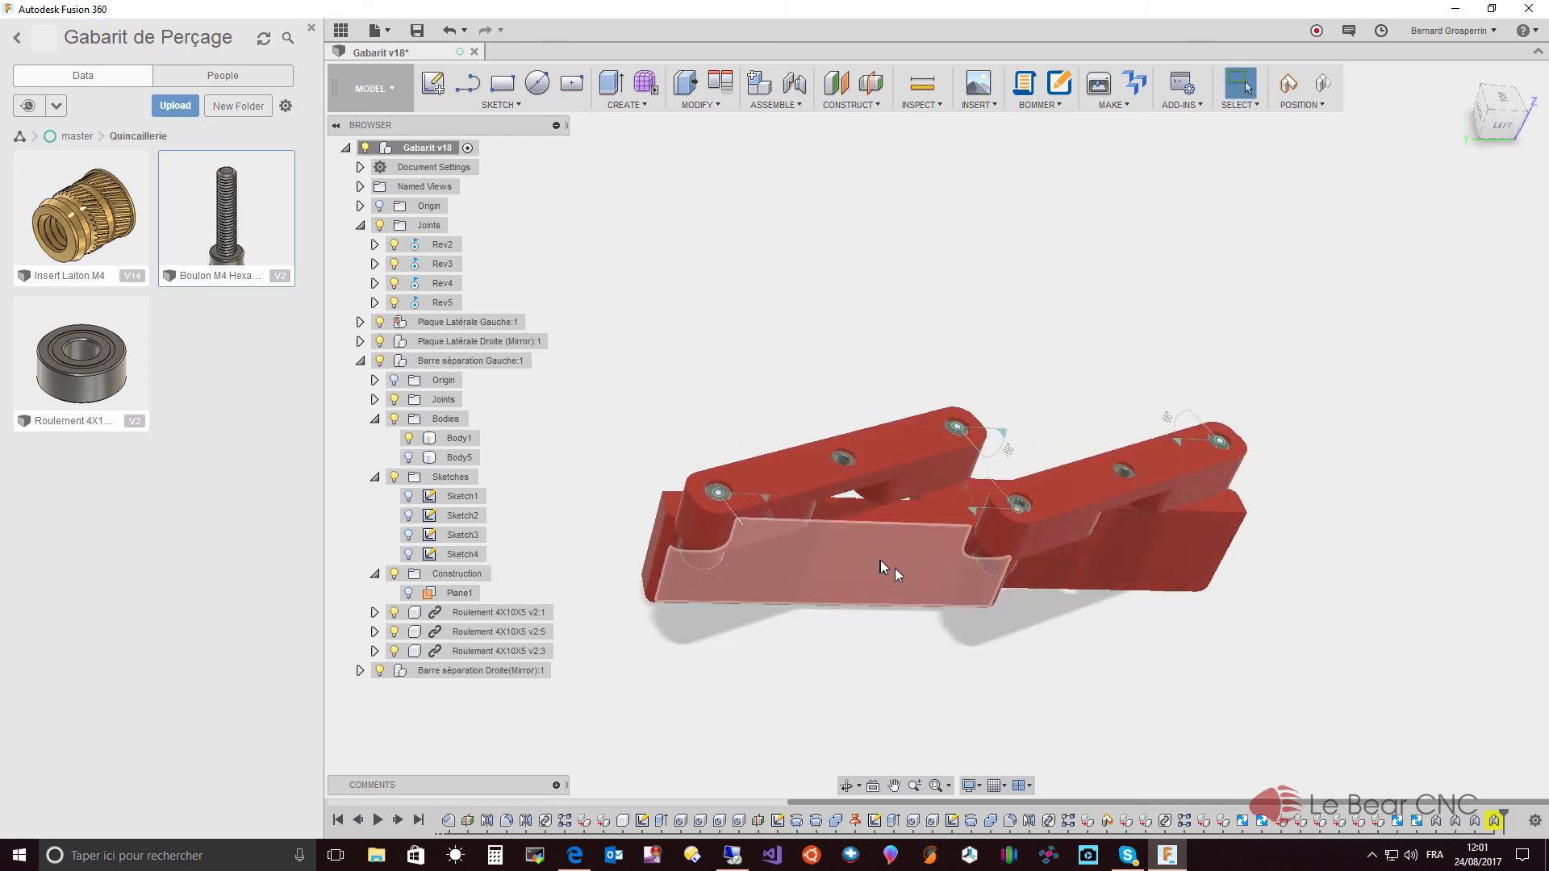
shift+middle_drag(937, 586, 1125, 622)
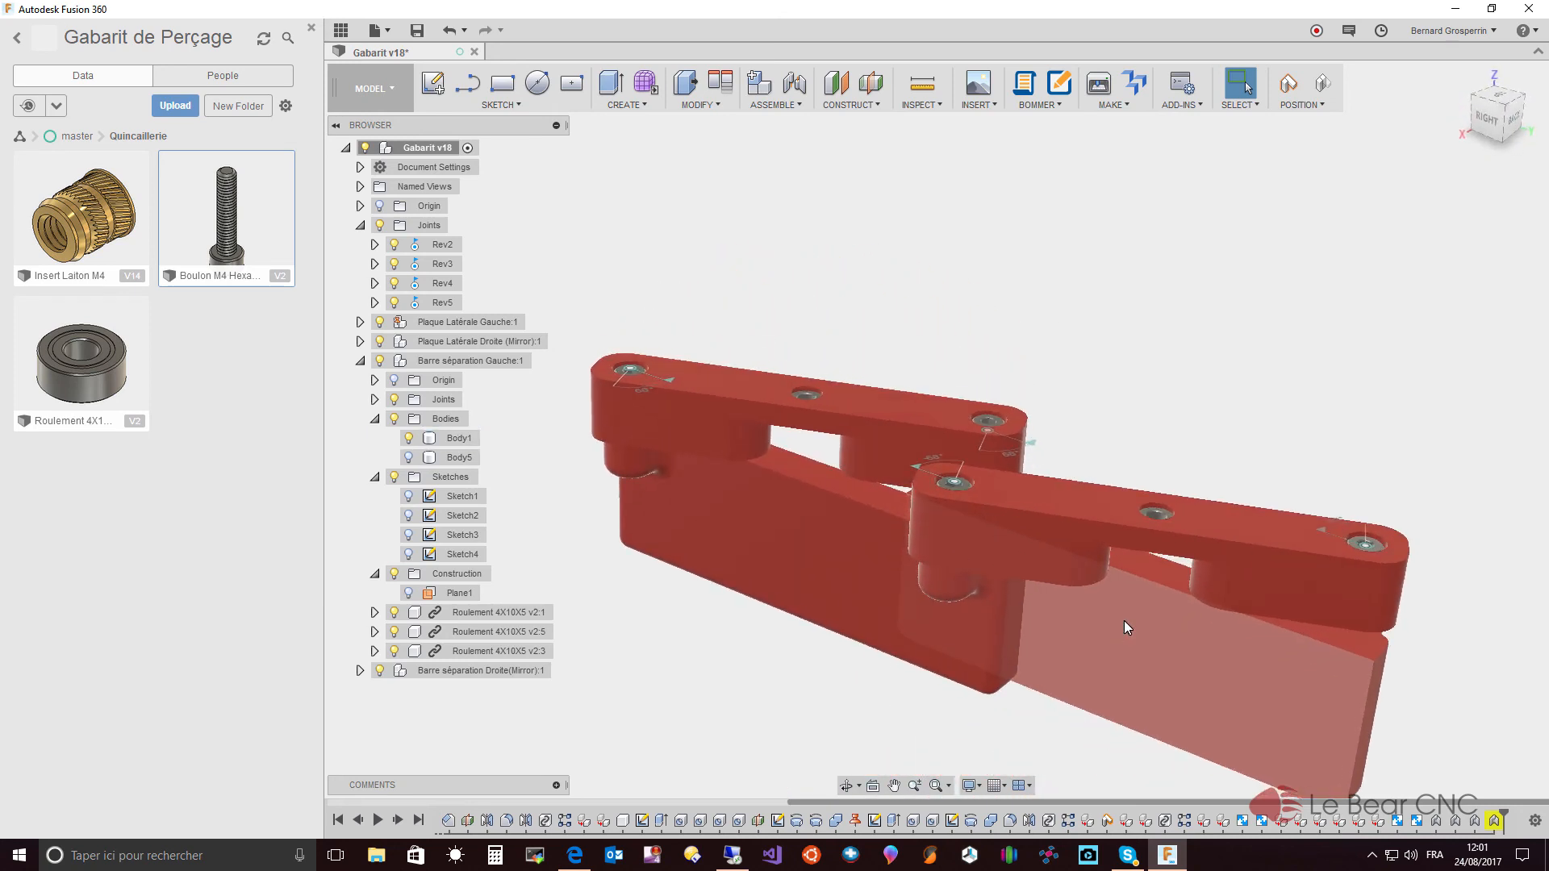
click(478, 322)
shift+middle_drag(1140, 675, 831, 646)
click(826, 639)
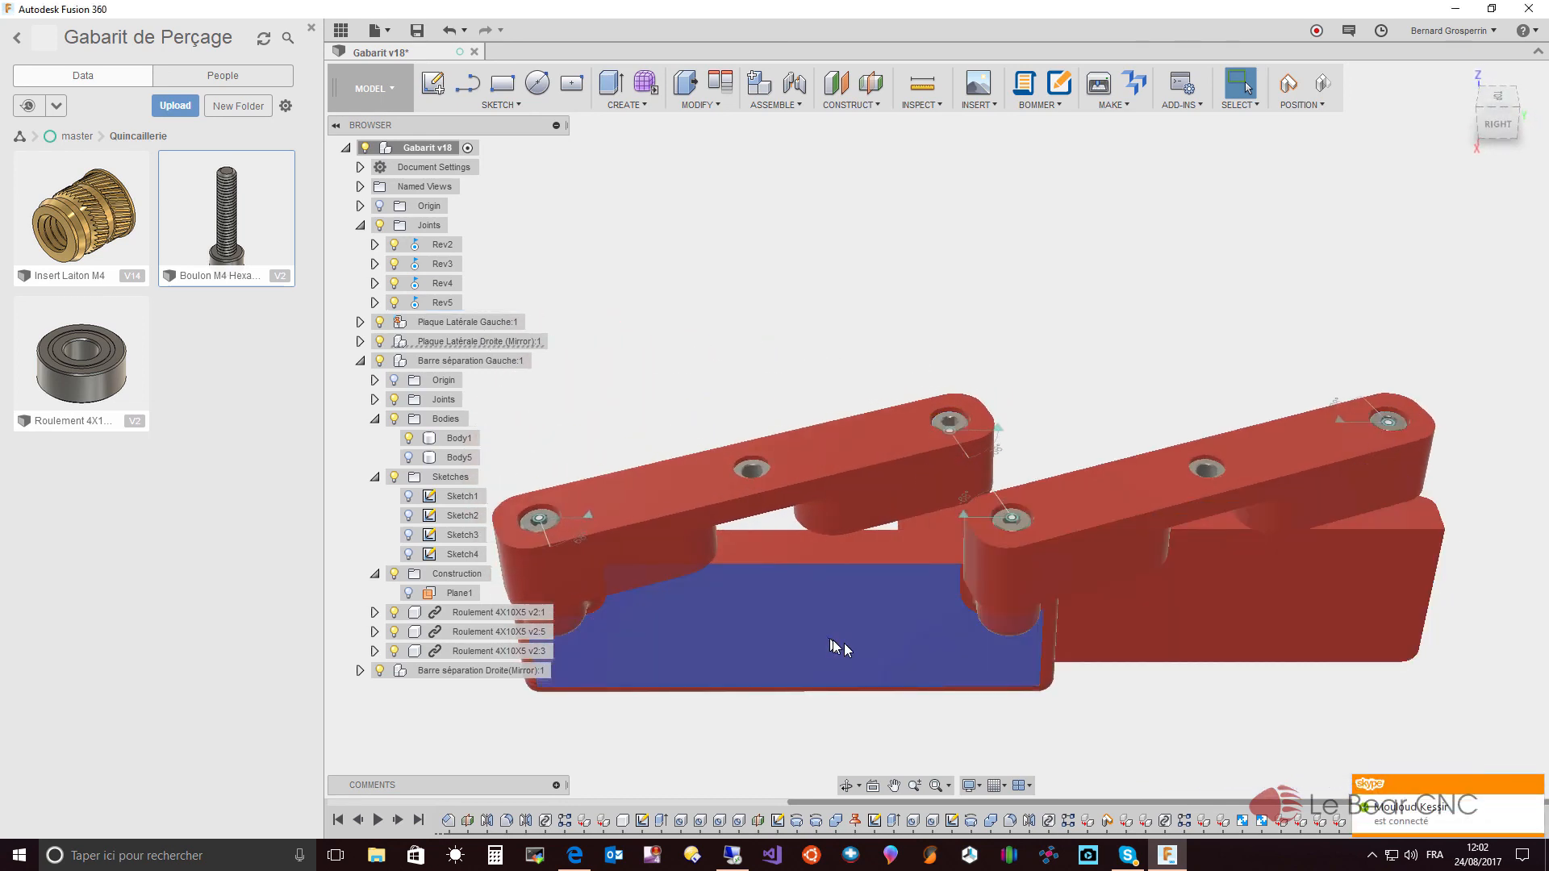
drag(826, 639, 954, 658)
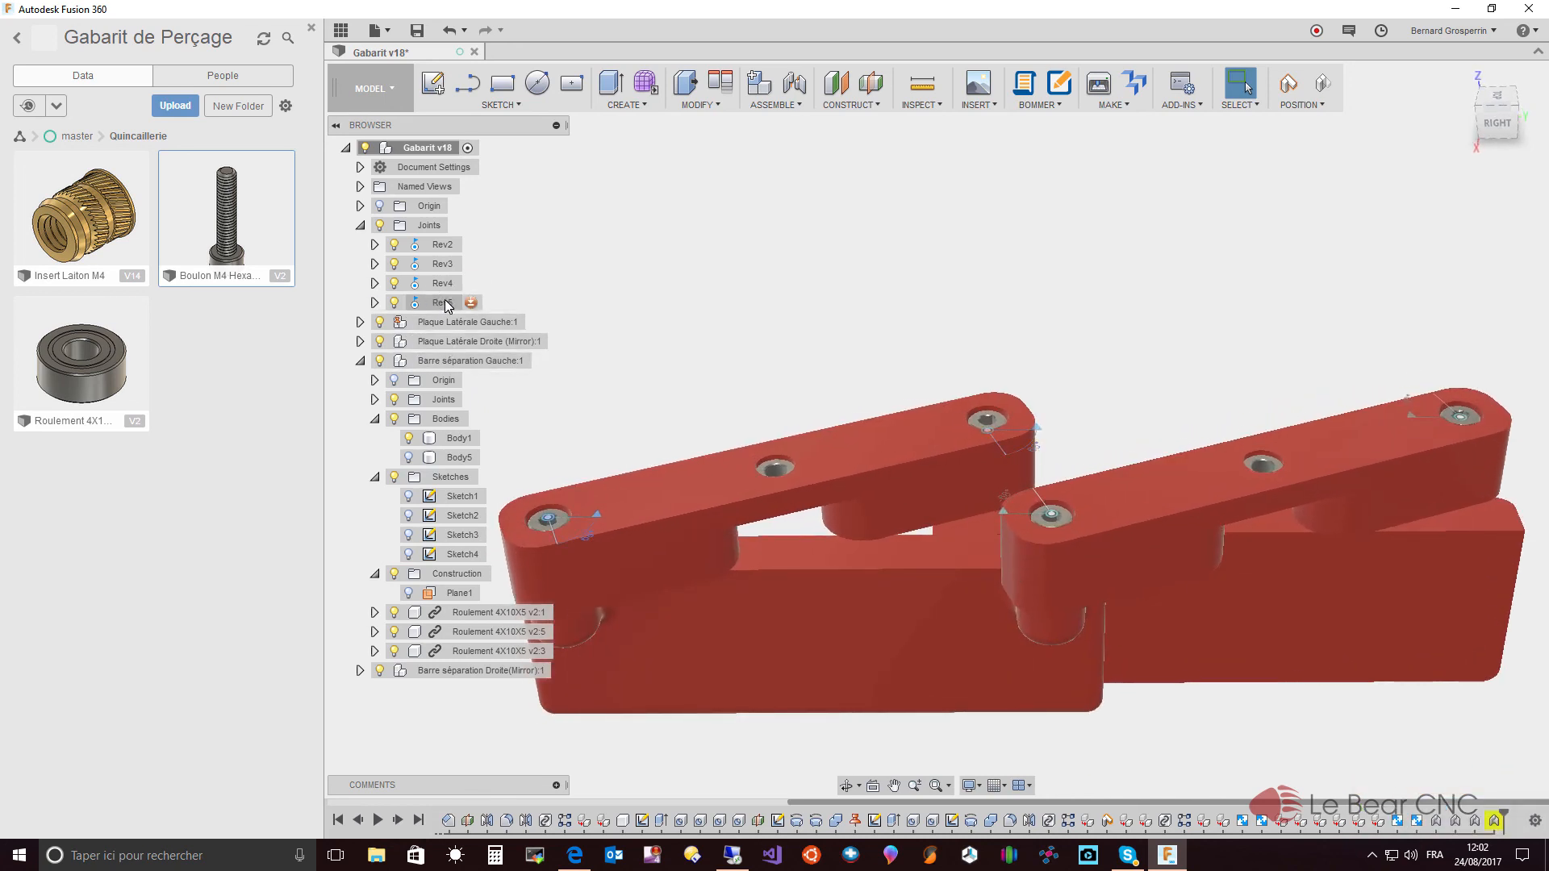
- Edit the Rev5 joint limits, setting the minimum to -68 degrees and enabling a rest position at 0
click(444, 303)
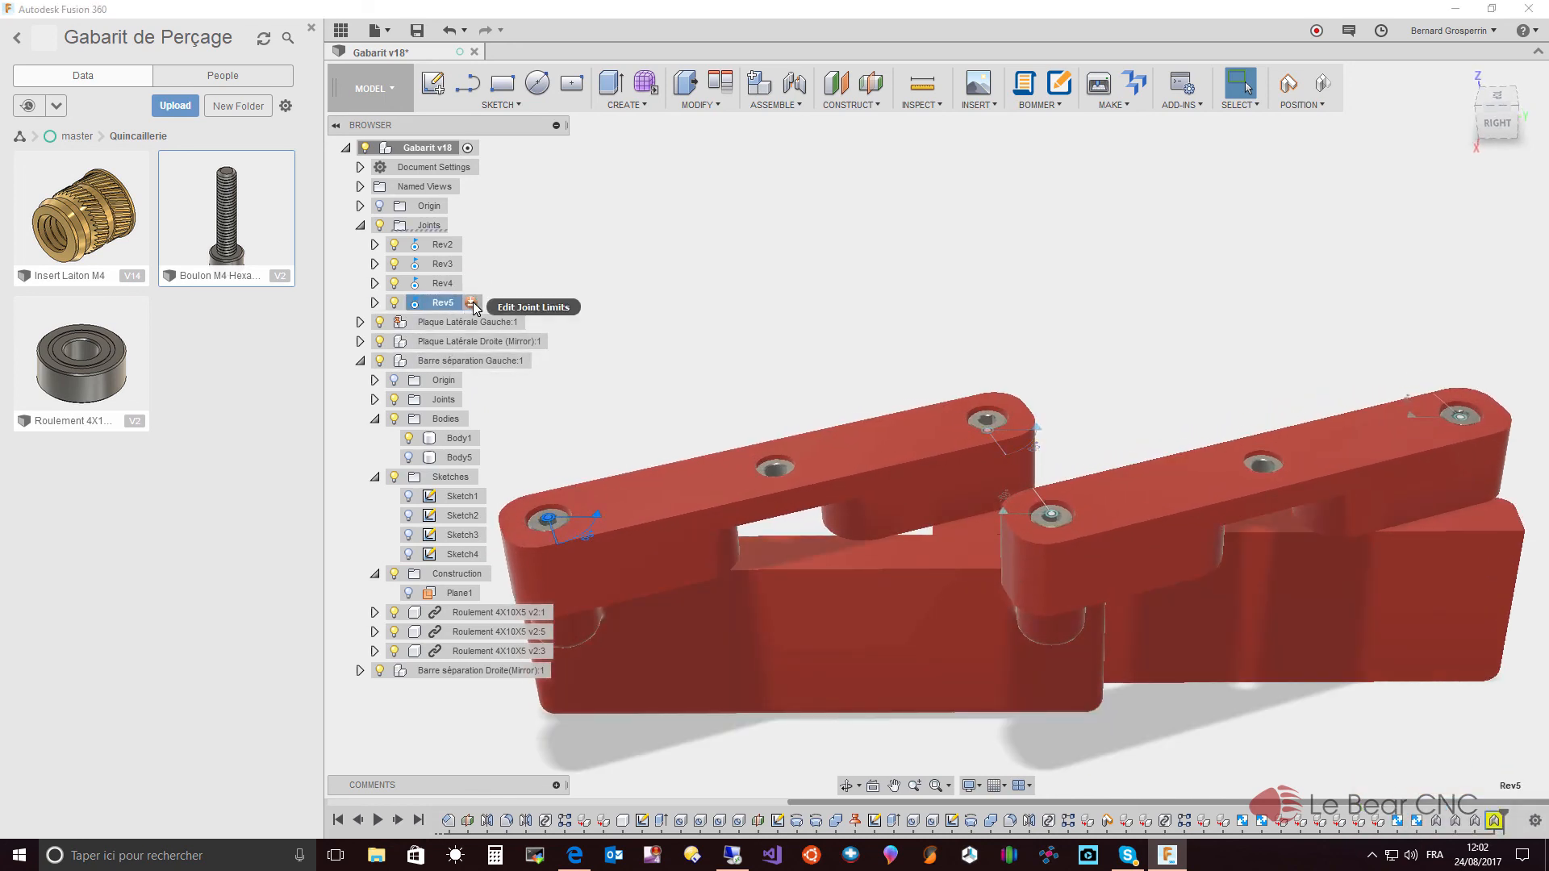
click(472, 304)
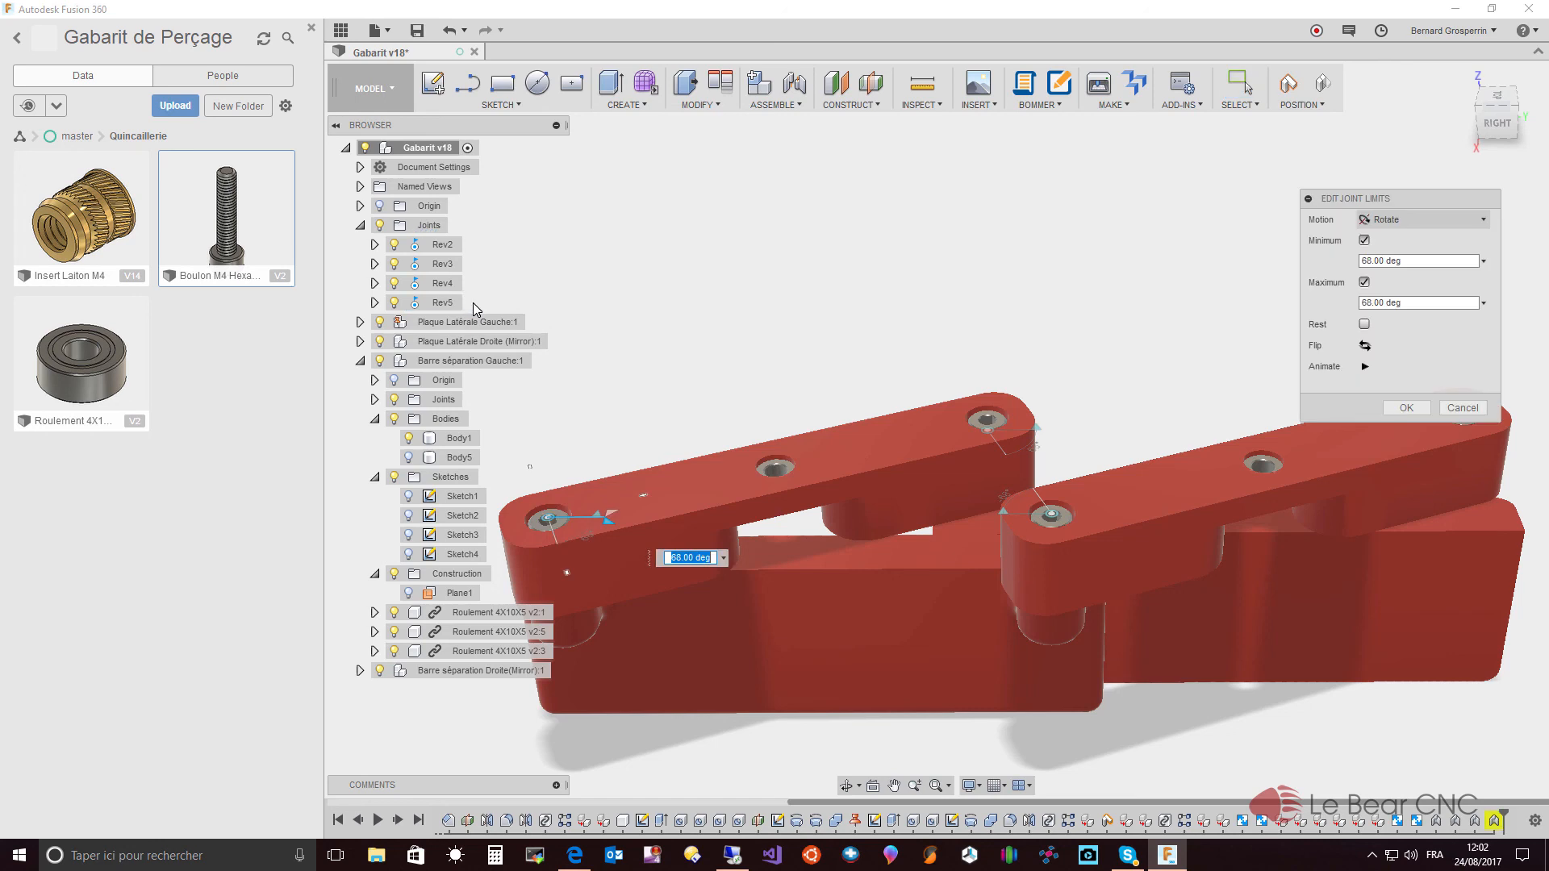
click(1364, 325)
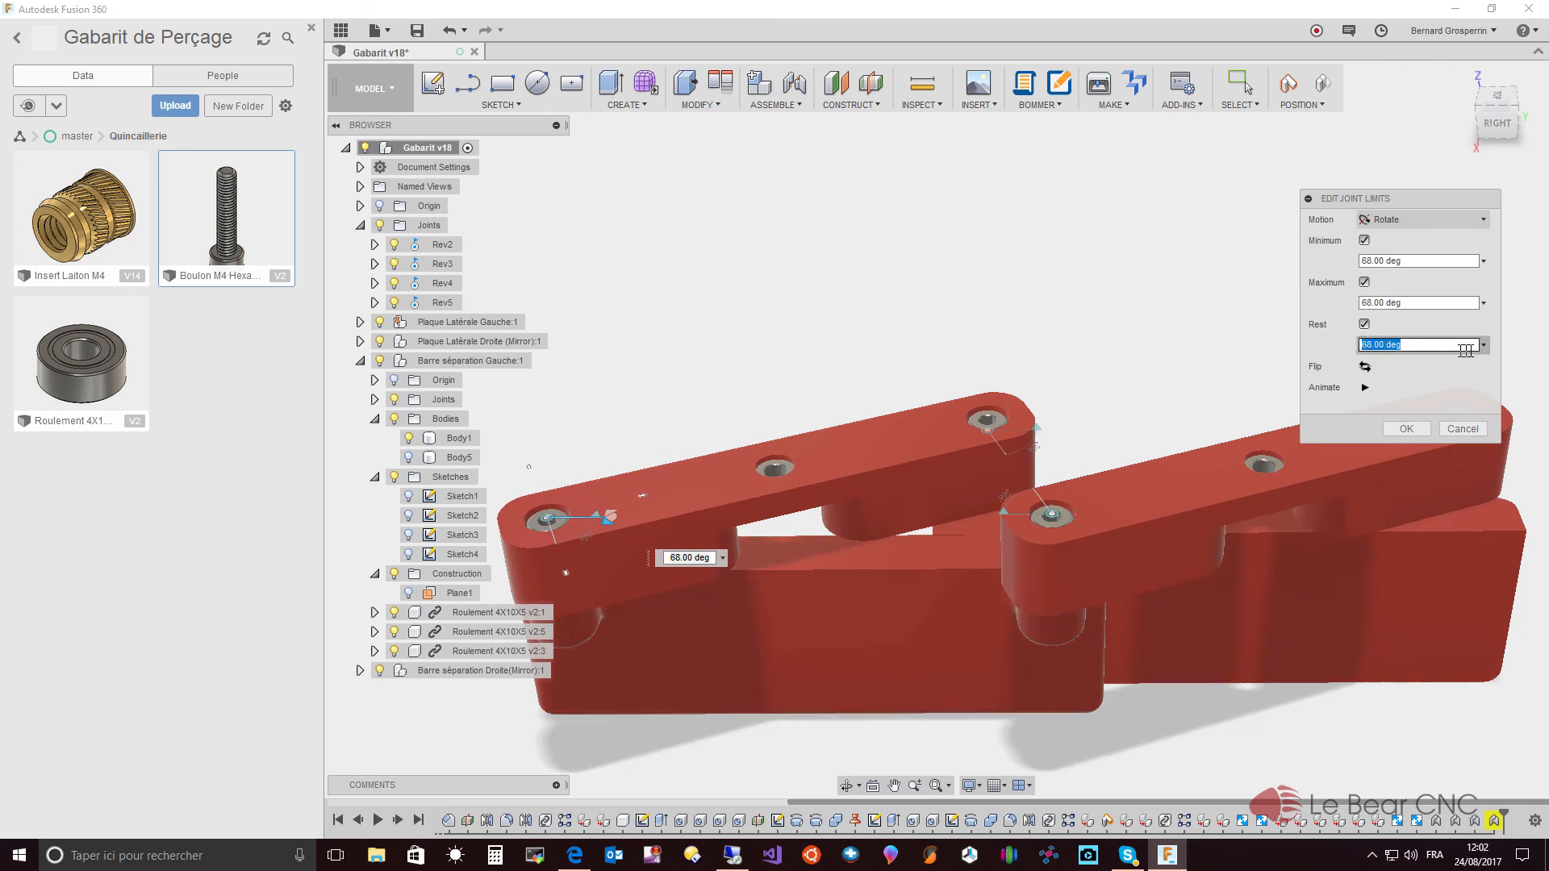
text(0)
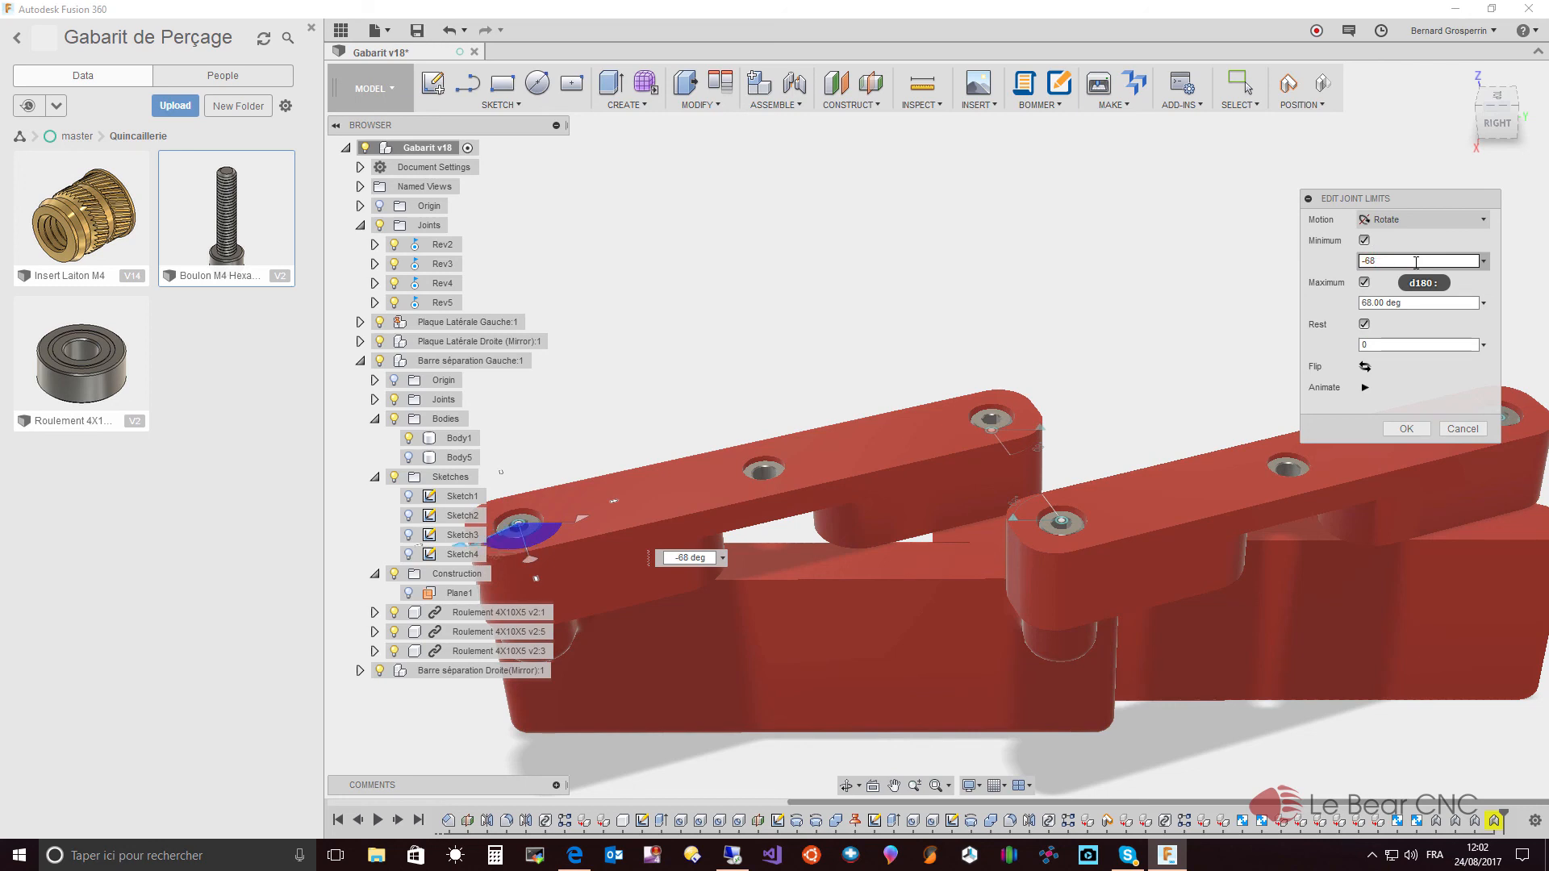
click(1410, 425)
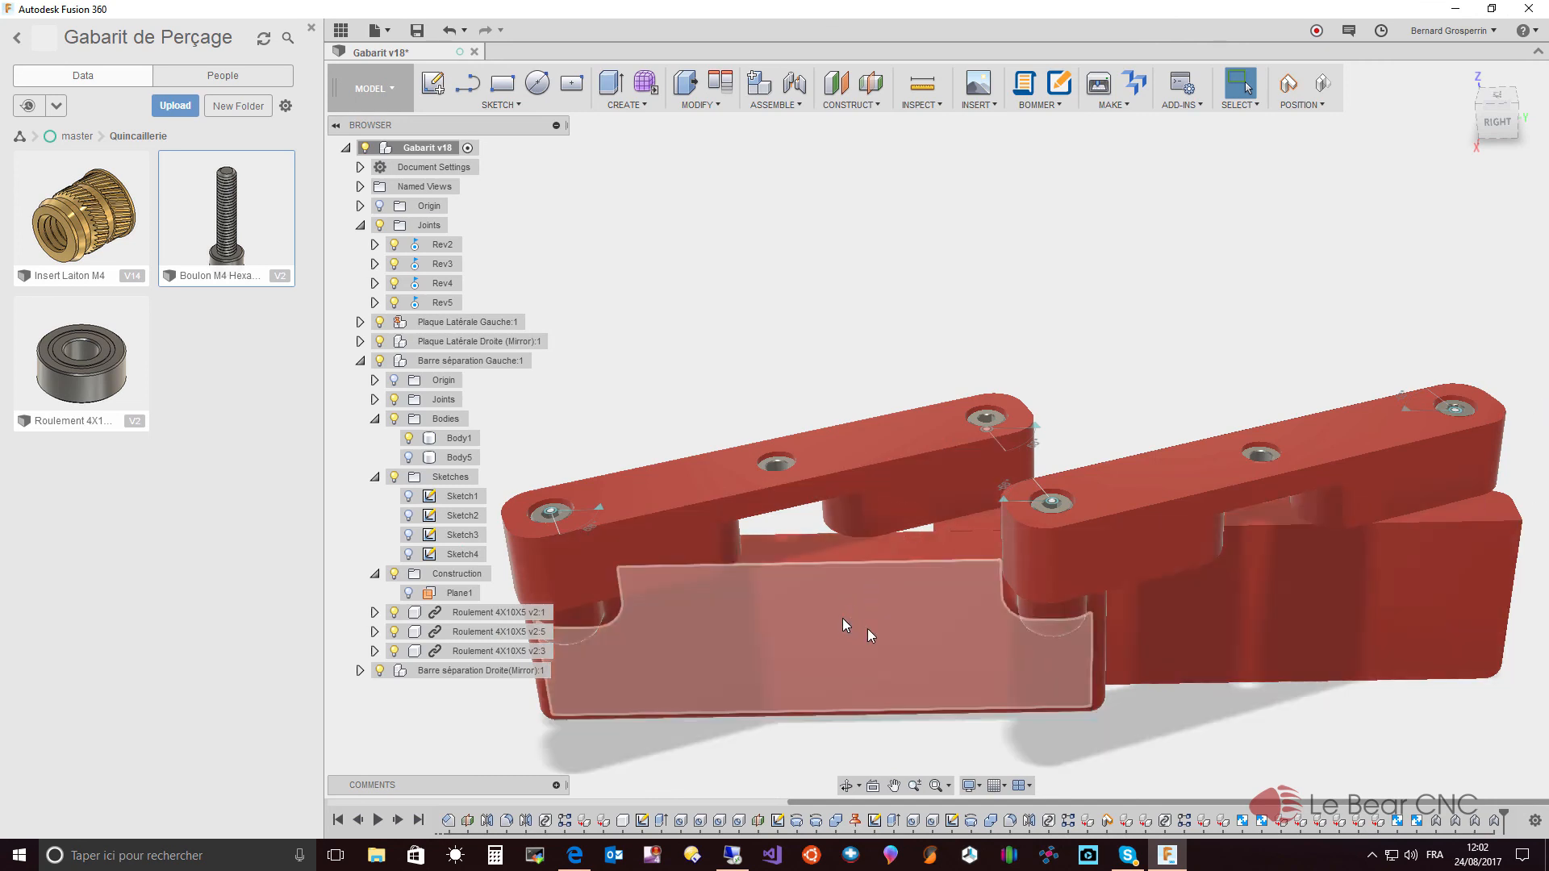
- Swing the side plates and bars to test the edited limits, and return the Rev5 joint to its home position
drag(868, 628, 1095, 646)
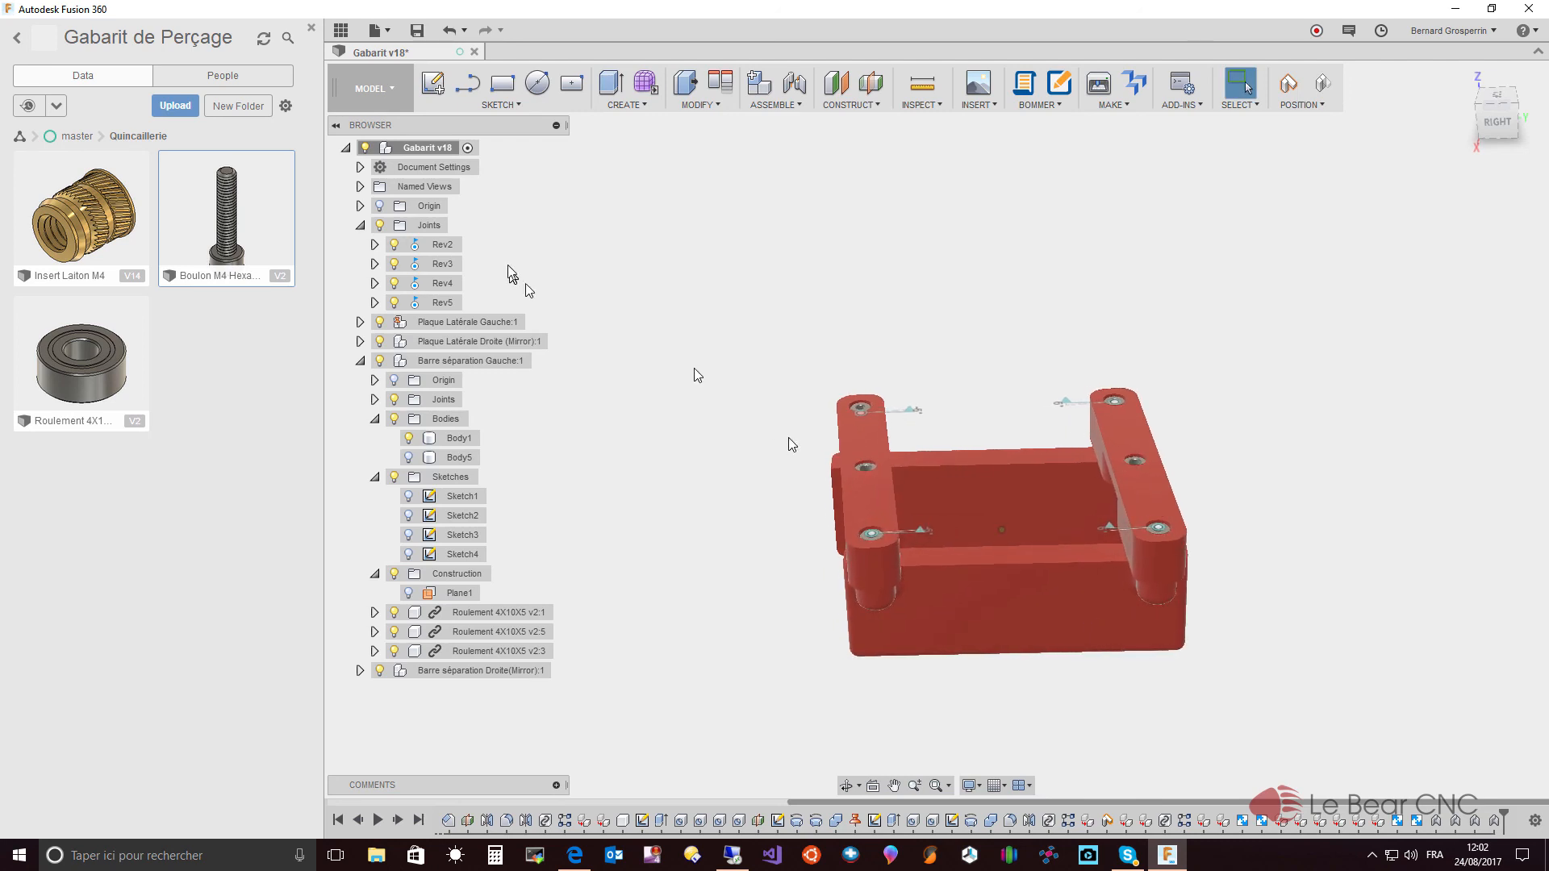
right_click(440, 305)
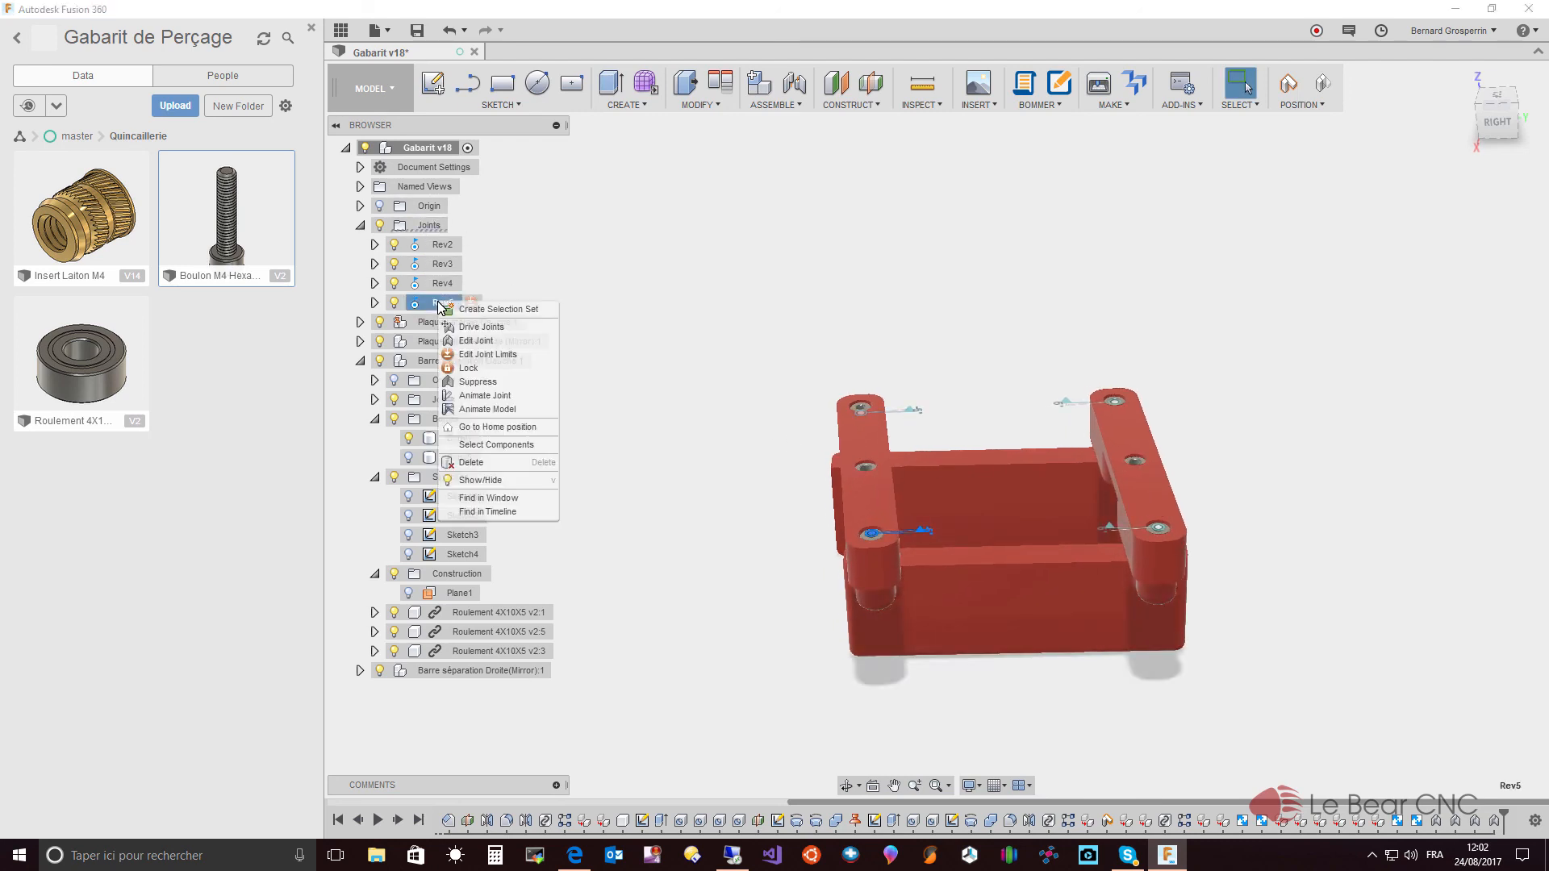
click(515, 430)
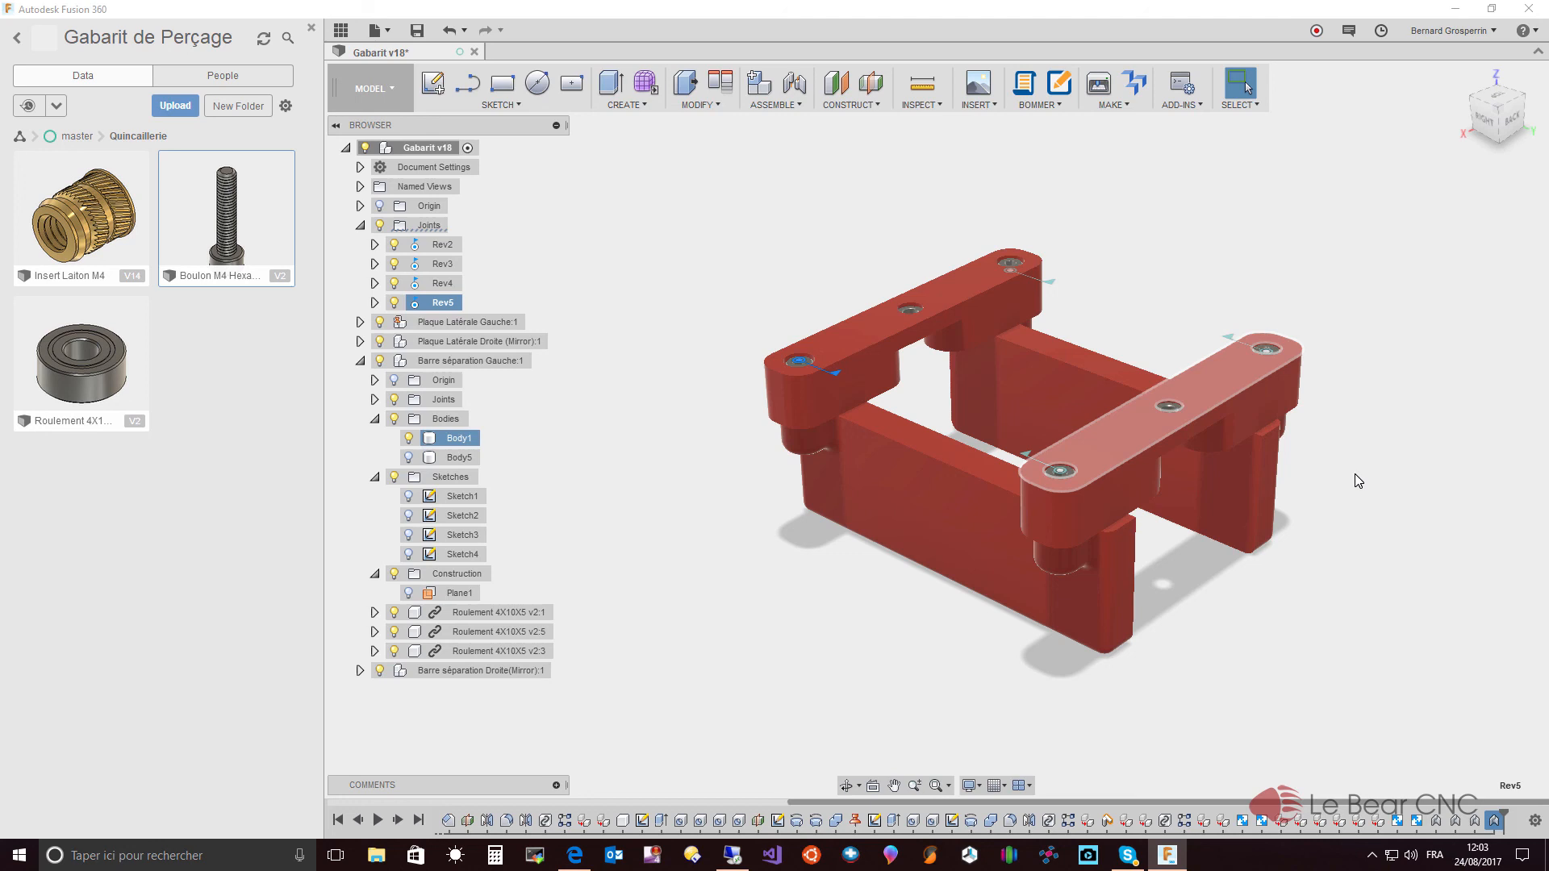
click(1359, 482)
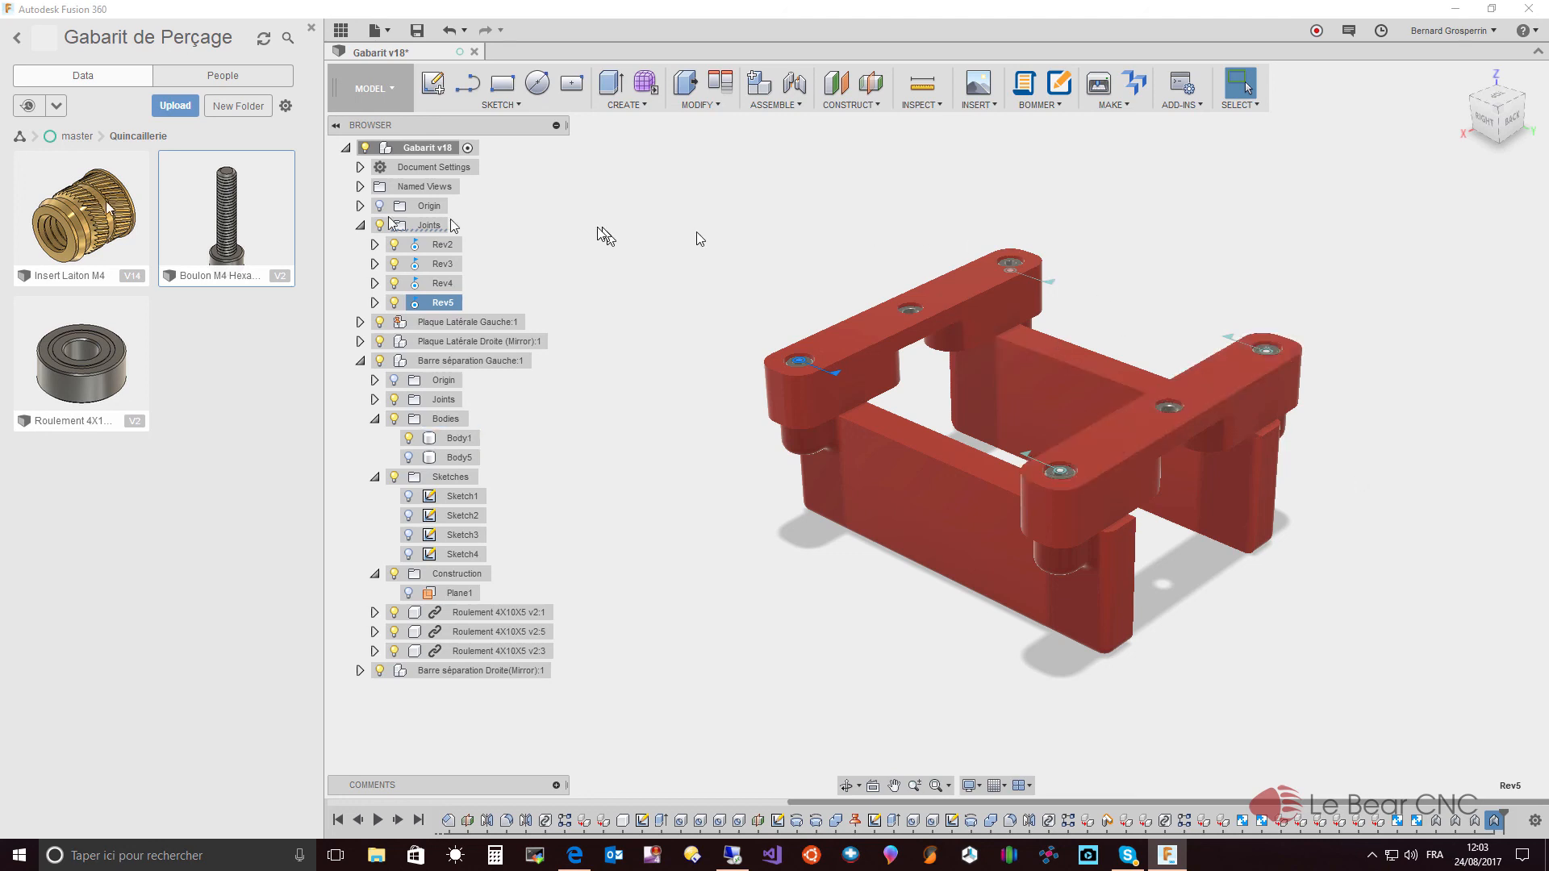